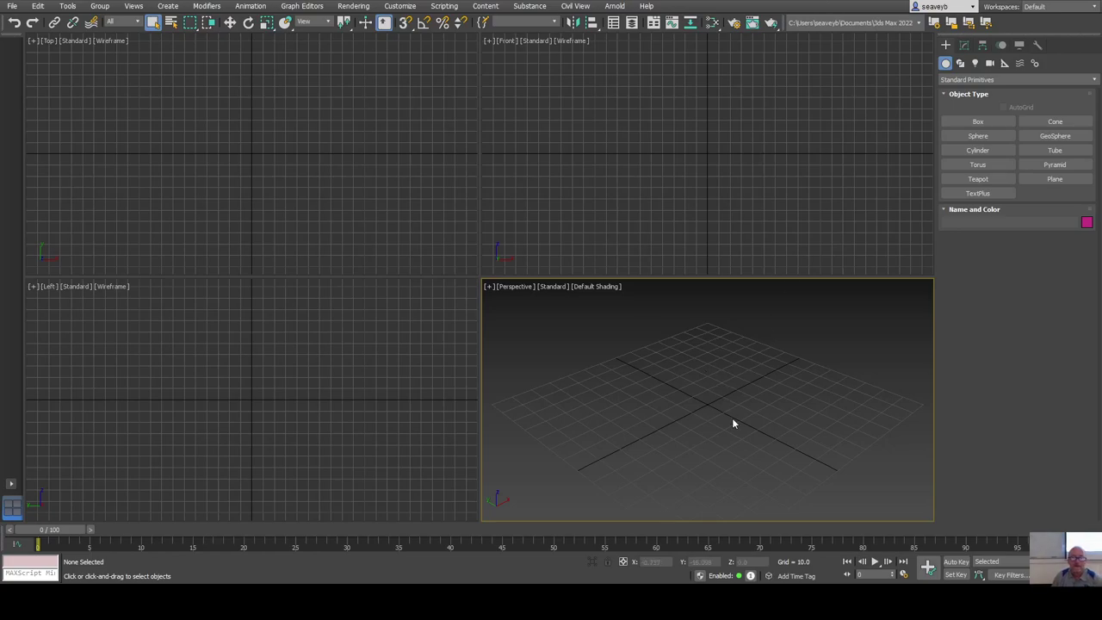
# Draw a closed Line spline with three vertices in the Perspective view, using curved segments and one sharp corner, ending at the start vertex.
pyautogui.moveTo(723, 420); pyautogui.dragTo(716, 442, button='middle')
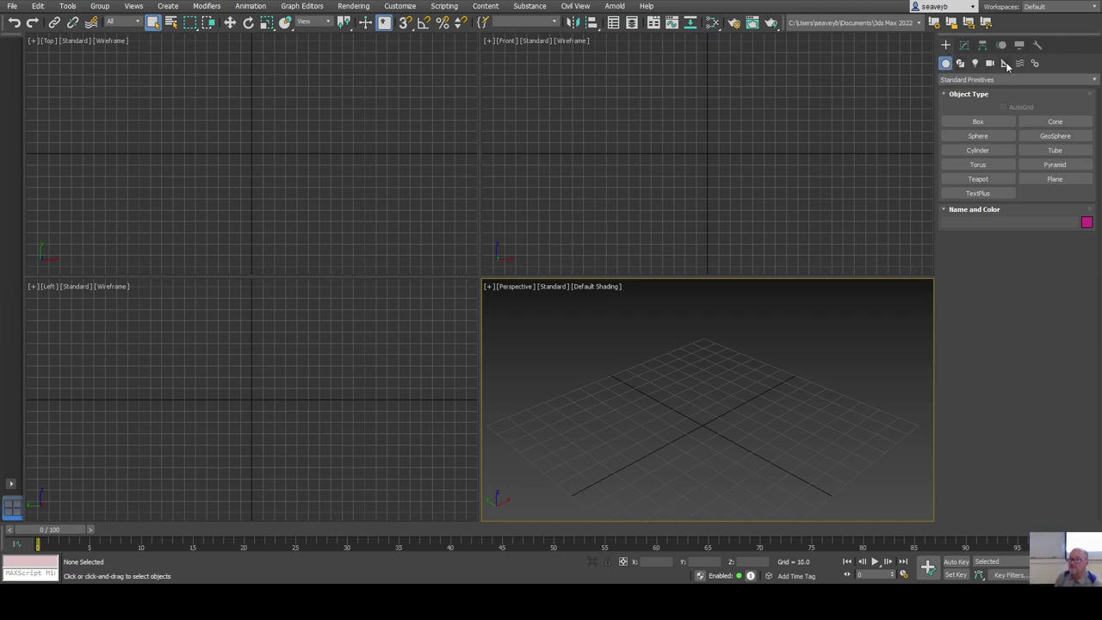
pyautogui.click(961, 65)
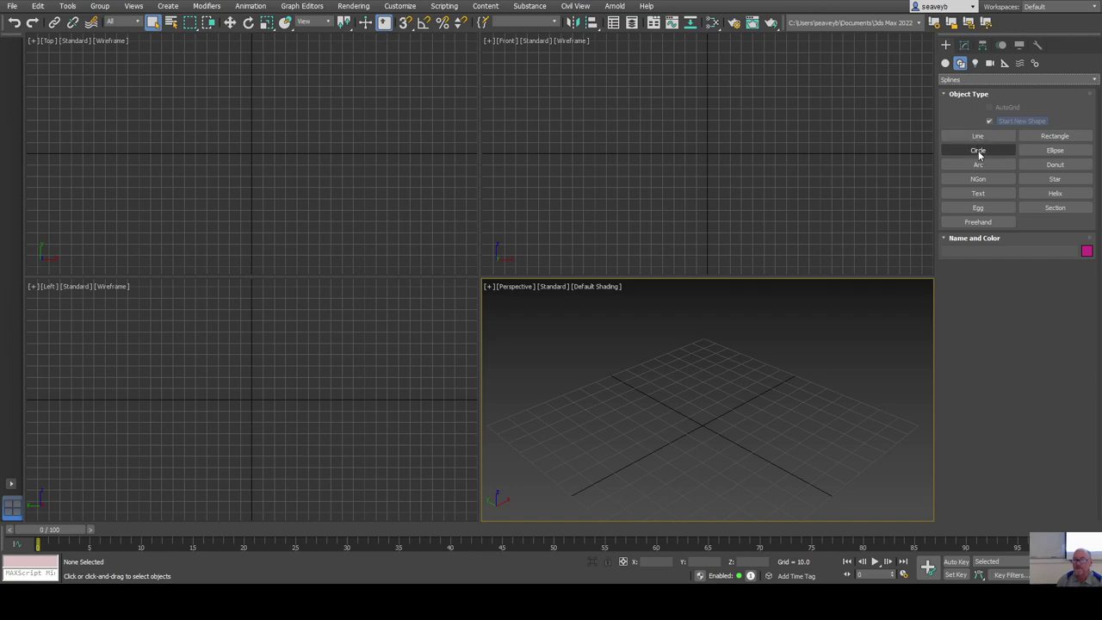
pyautogui.click(978, 138)
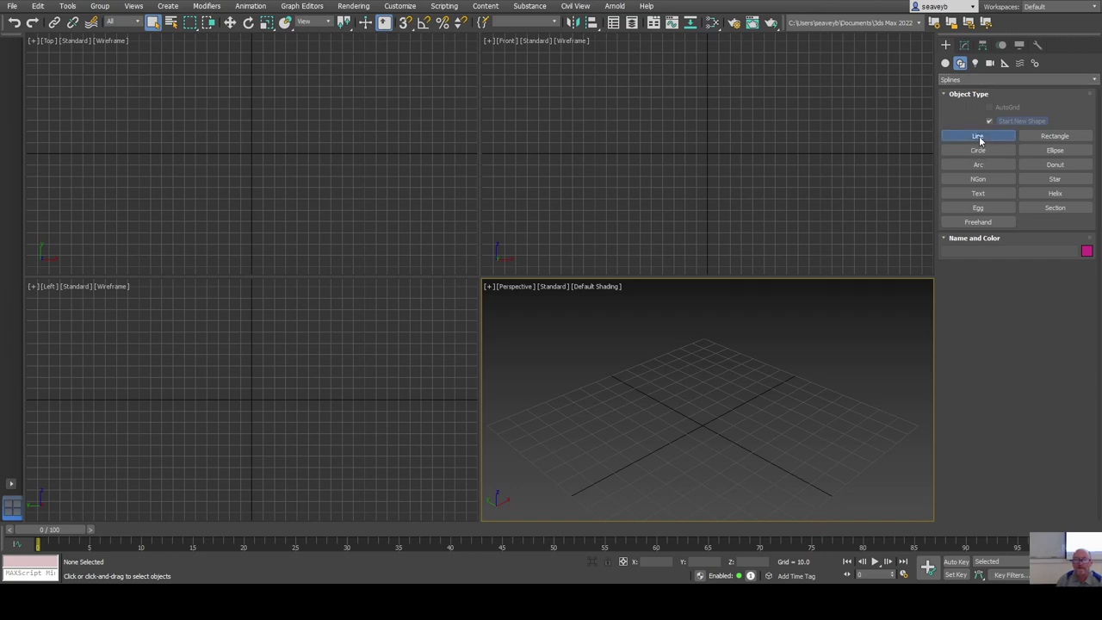
pyautogui.click(608, 448)
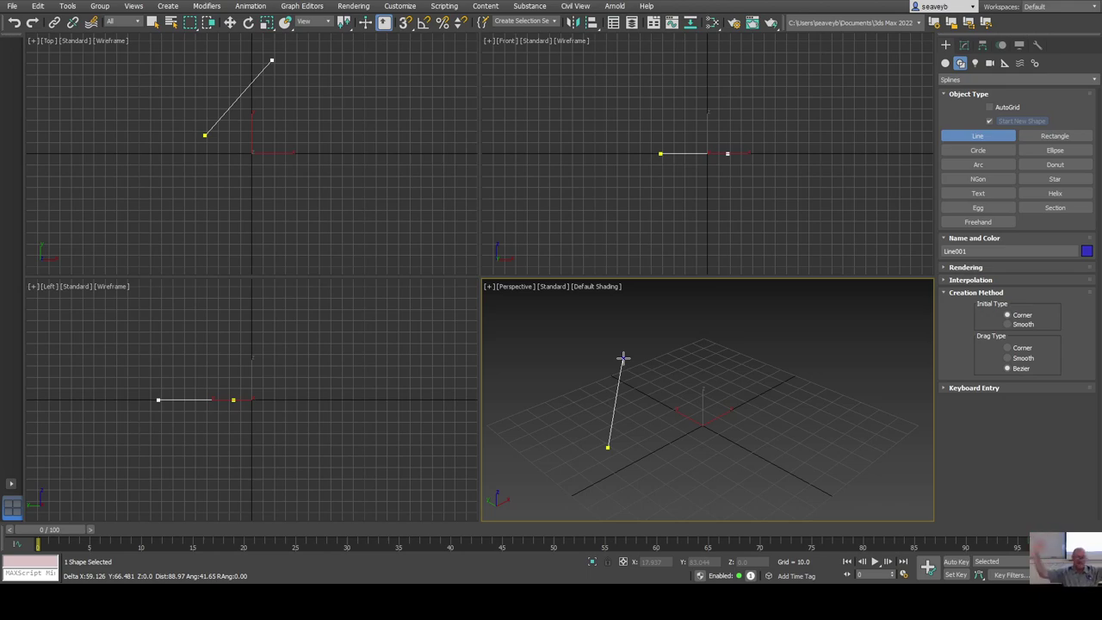
pyautogui.moveTo(623, 358); pyautogui.dragTo(821, 403)
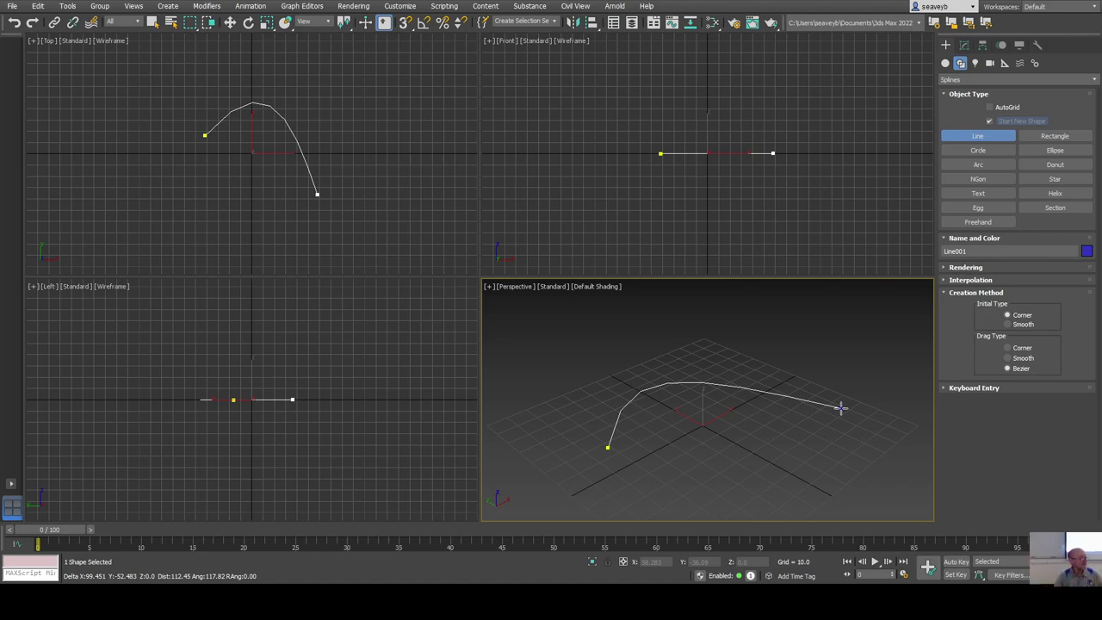
pyautogui.rightClick(841, 408)
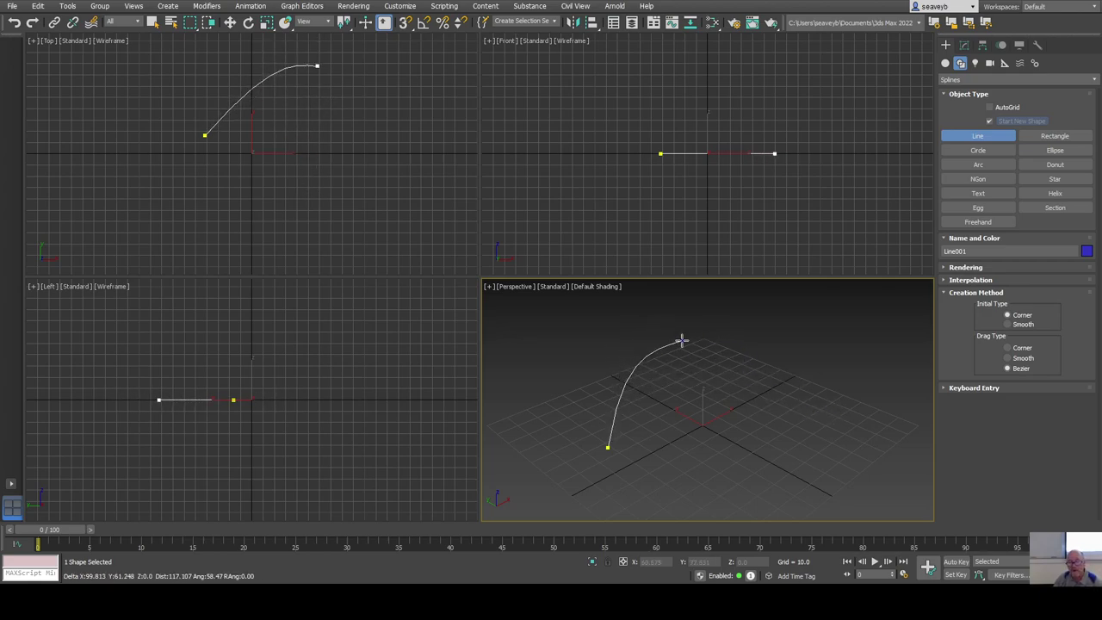
pyautogui.click(788, 408)
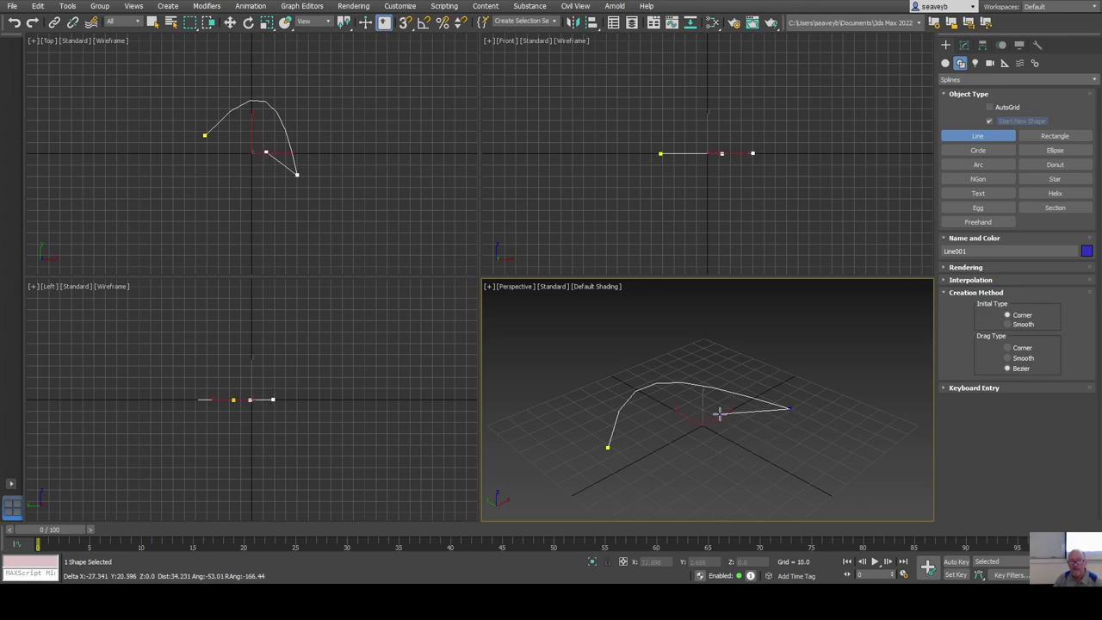
pyautogui.moveTo(676, 413); pyautogui.dragTo(673, 445)
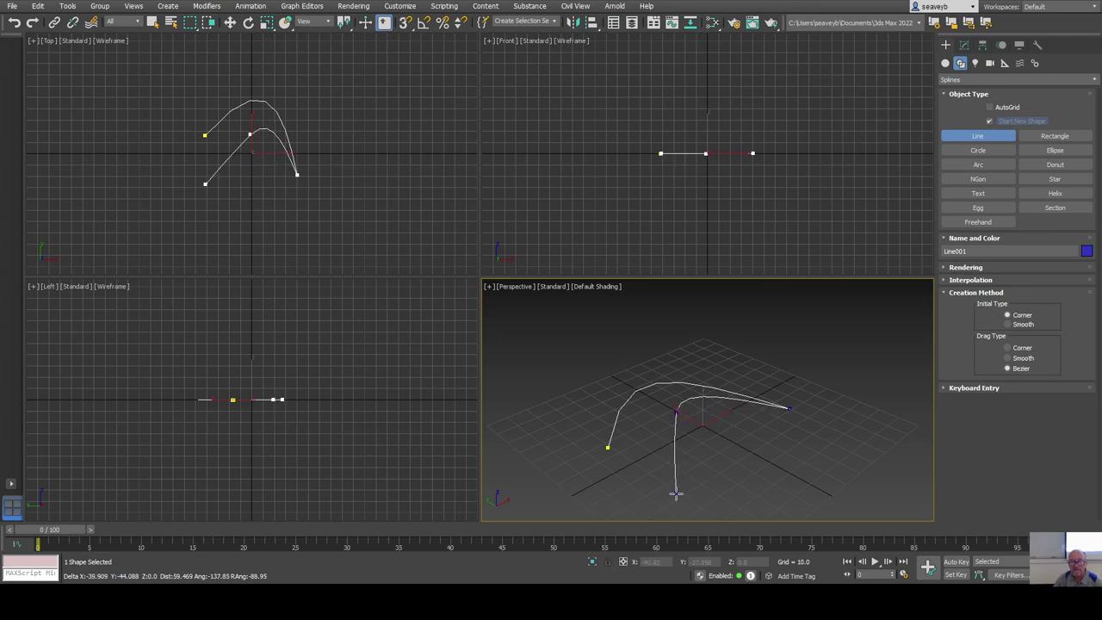
pyautogui.click(607, 449)
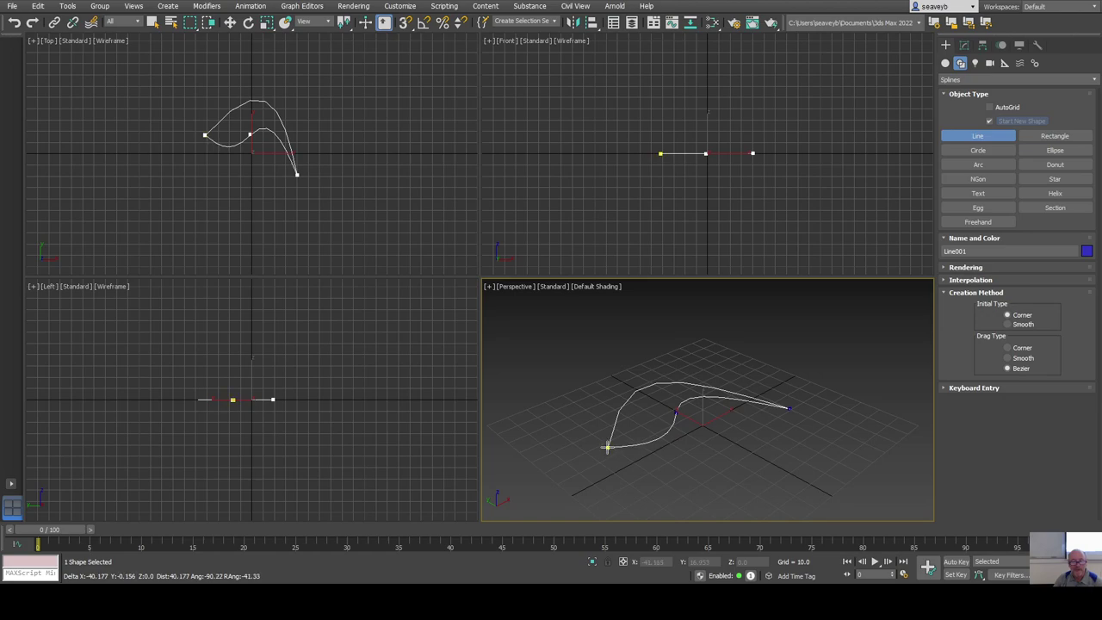
pyautogui.press('Return')
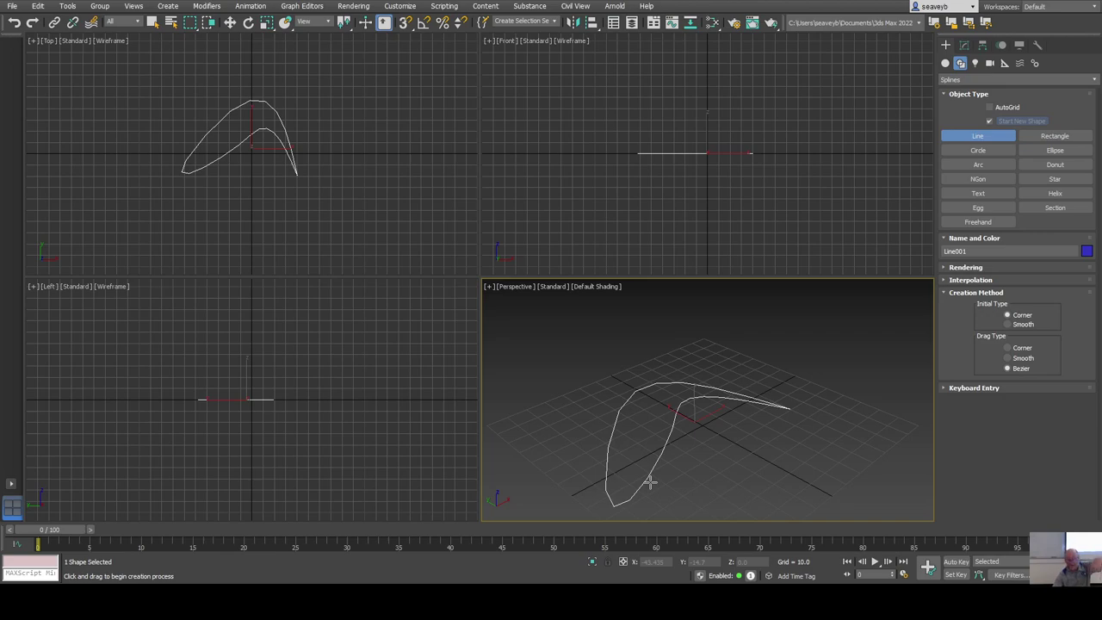
pyautogui.rightClick(705, 433)
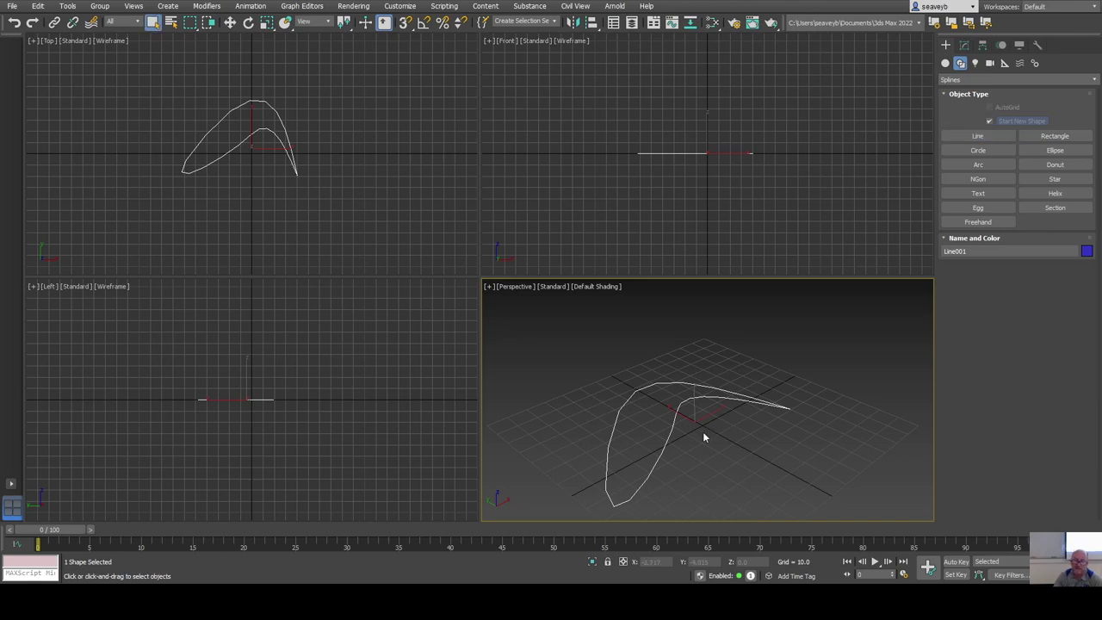
# Open the line for modification, try its segment and spline levels by selecting the whole spline, and return to vertex level.
pyautogui.click(964, 46)
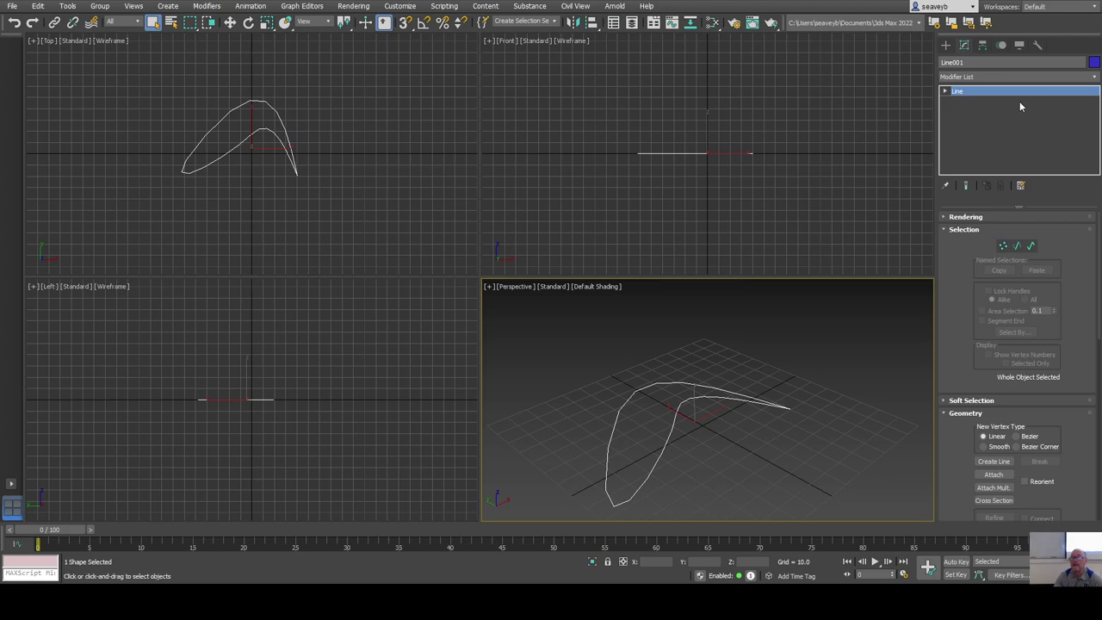
pyautogui.click(1004, 247)
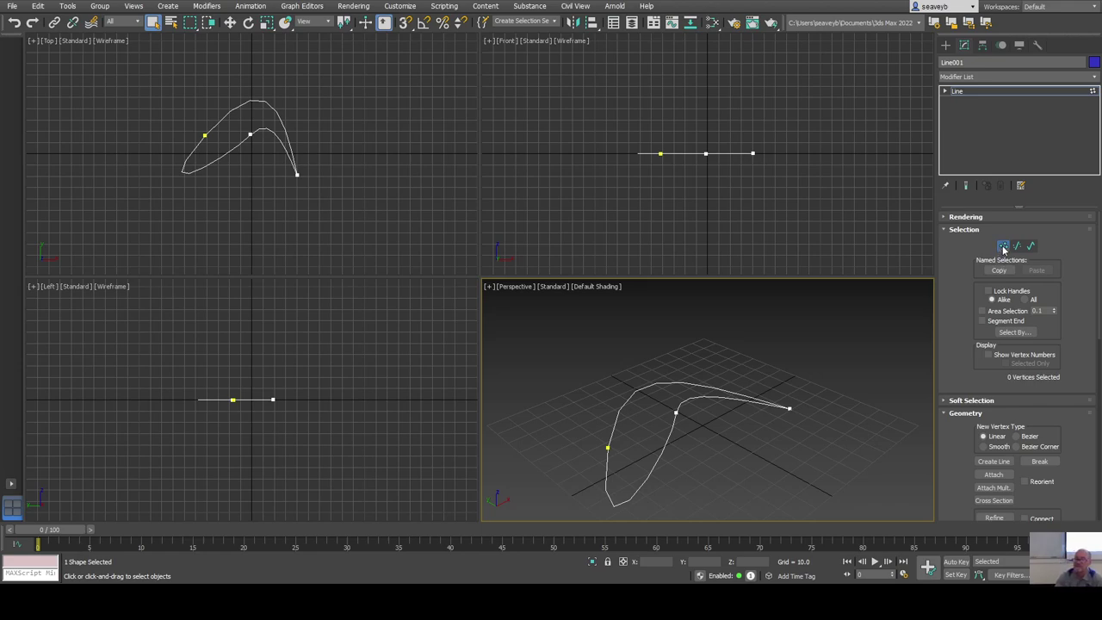
pyautogui.click(1017, 247)
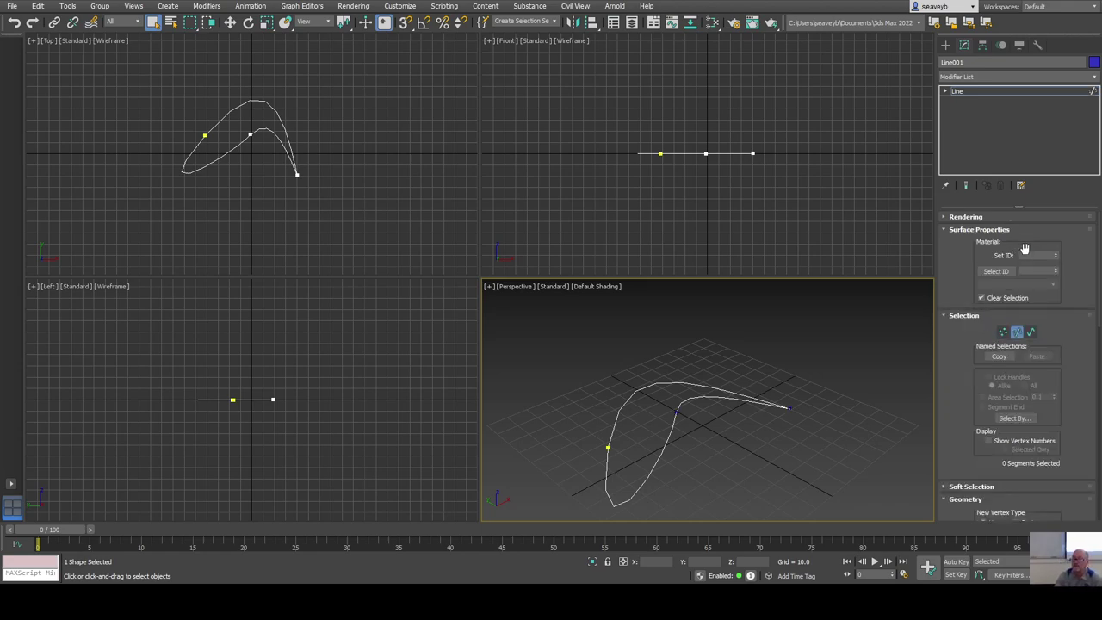
pyautogui.click(1033, 332)
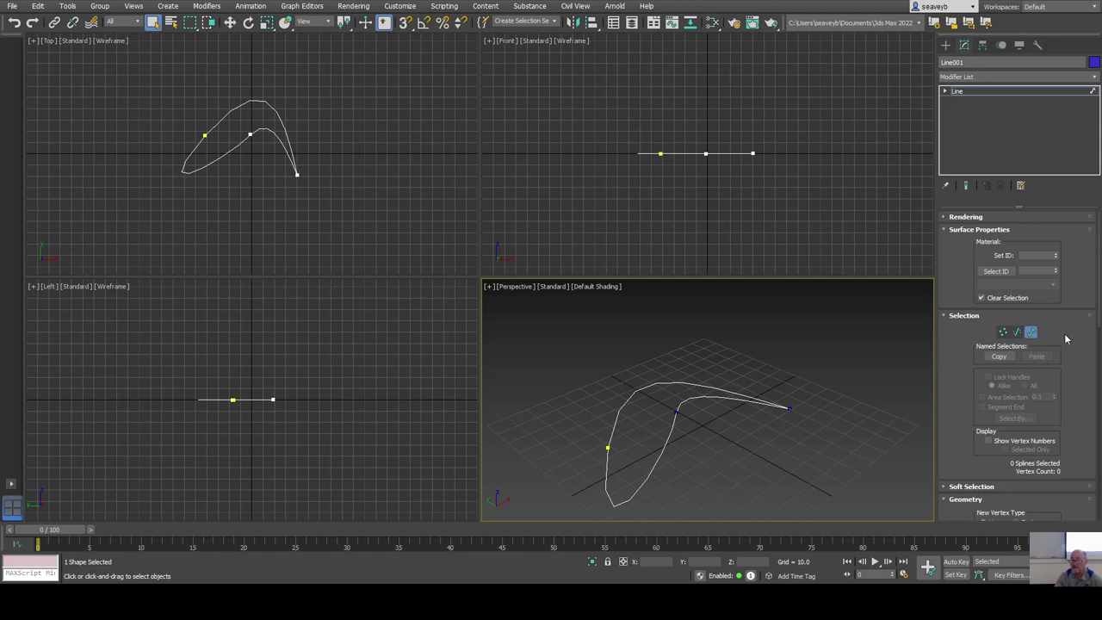
pyautogui.click(664, 449)
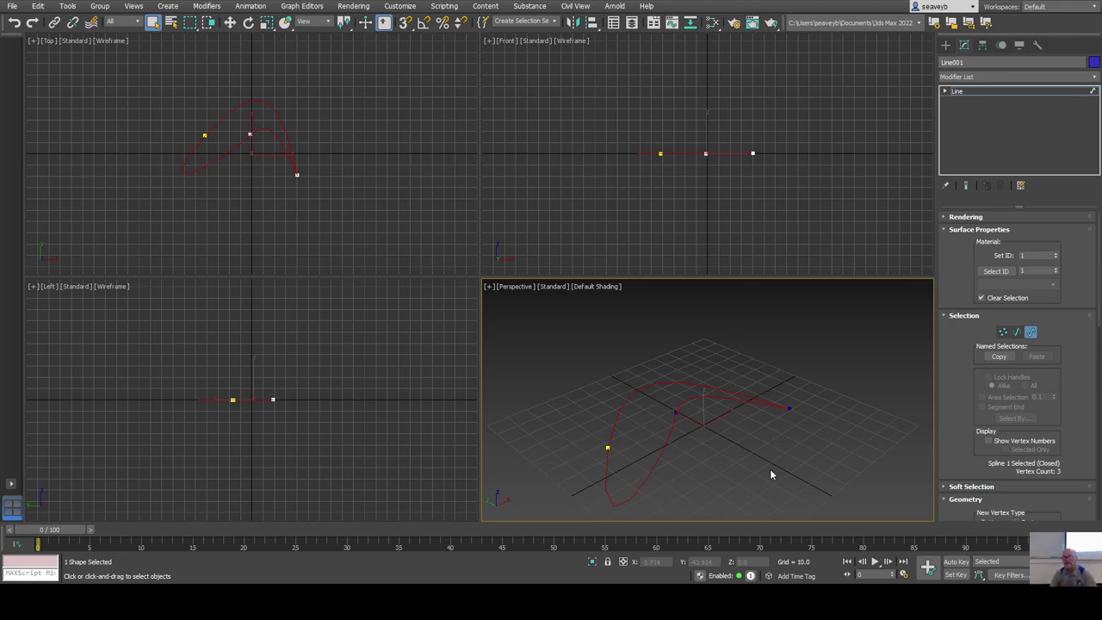
pyautogui.click(1003, 332)
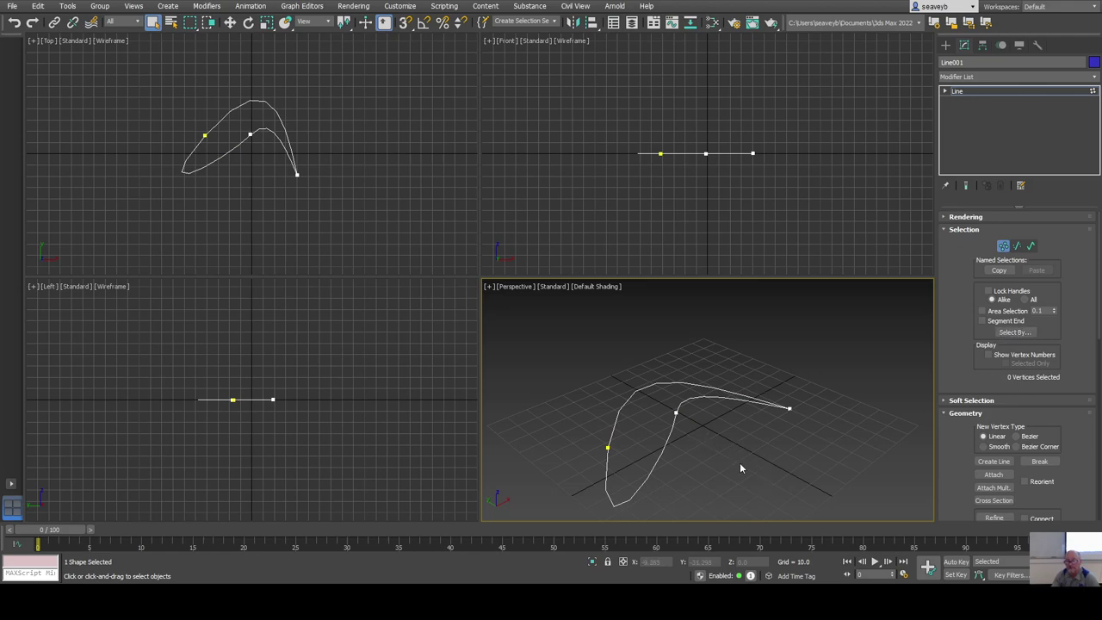
# Select the line's inner curved vertex and examine its Bezier handles in all four views.
pyautogui.click(676, 415)
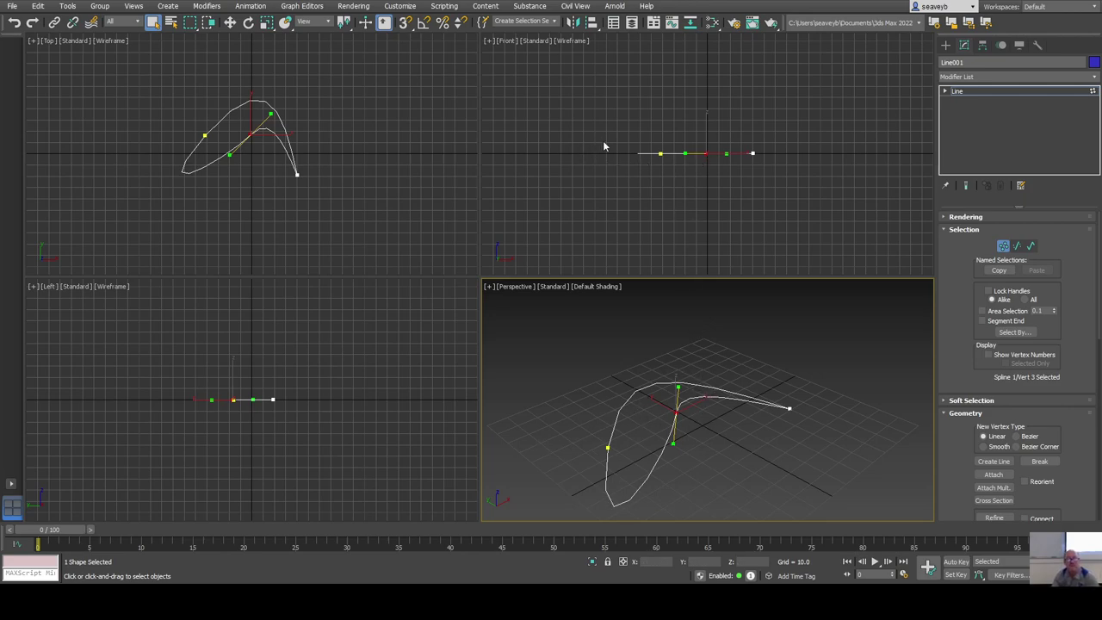
pyautogui.moveTo(641, 161); pyautogui.dragTo(588, 229, button='middle')
pyautogui.scroll(3, 665, 203)
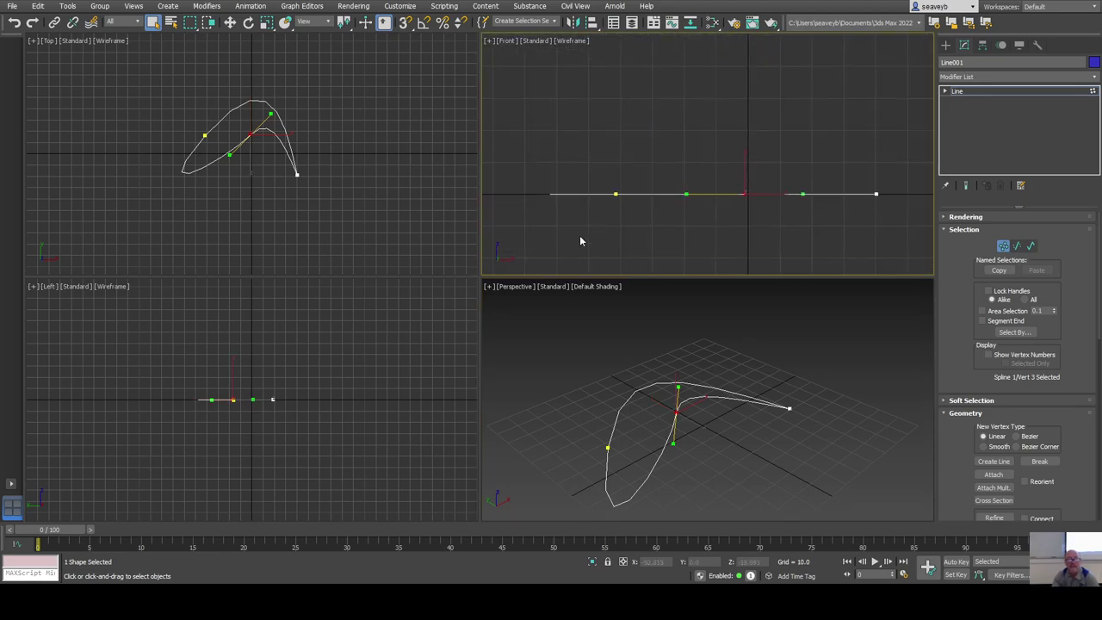
pyautogui.scroll(5, 233, 399)
pyautogui.scroll(5, 303, 167)
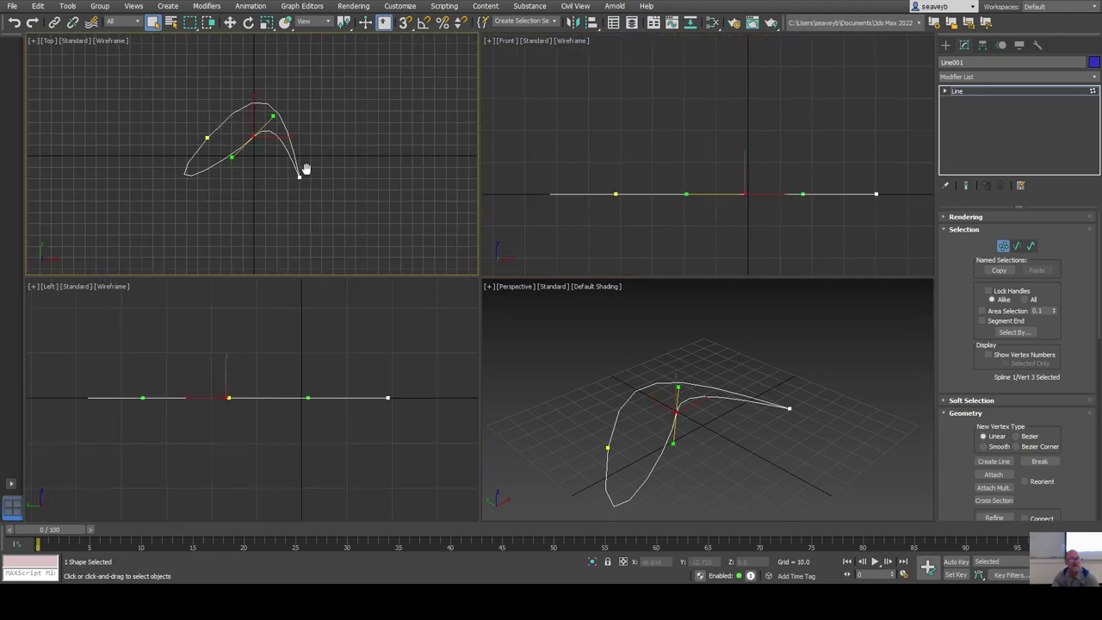
pyautogui.scroll(3, 299, 194)
pyautogui.moveTo(316, 197); pyautogui.dragTo(387, 239, button='middle')
pyautogui.scroll(5, 702, 426)
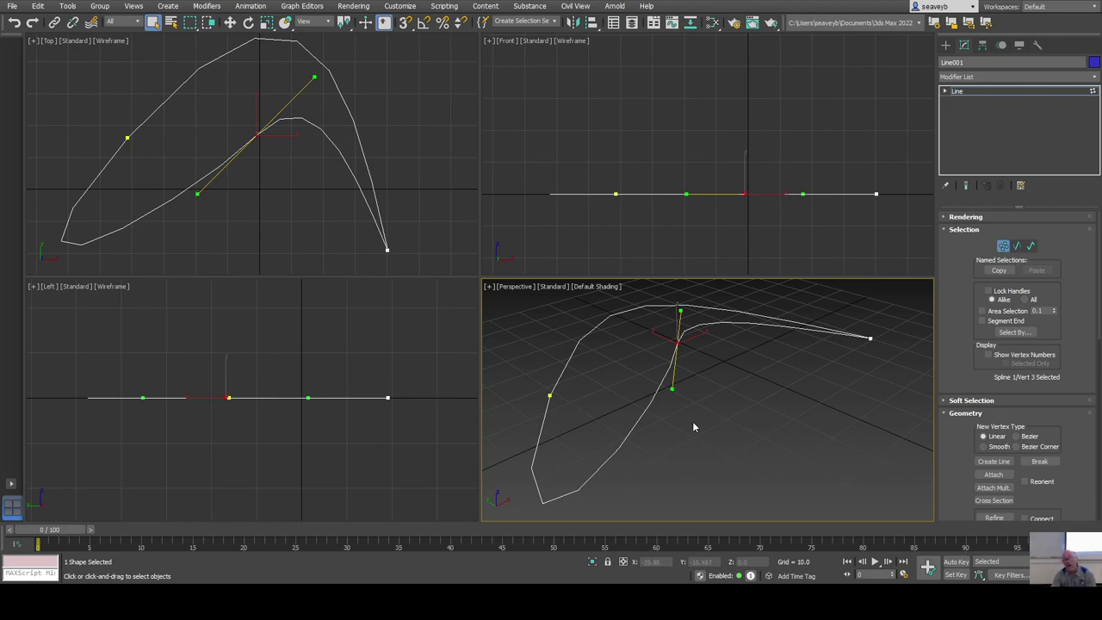
# Select the line's start vertex and, in the maximized Top view, make its Bezier handles shorter and steeper.
pyautogui.click(549, 395)
pyautogui.keyDown('alt'); pyautogui.moveTo(678, 396); pyautogui.dragTo(711, 404, button='middle'); pyautogui.keyUp('alt')
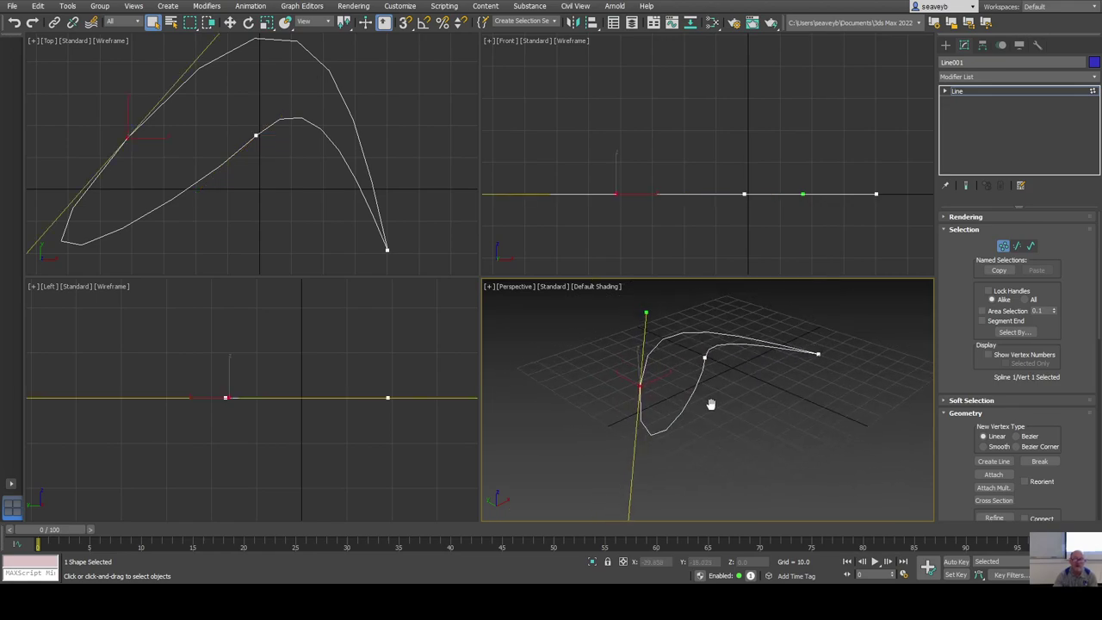
pyautogui.moveTo(270, 166); pyautogui.dragTo(302, 169, button='middle')
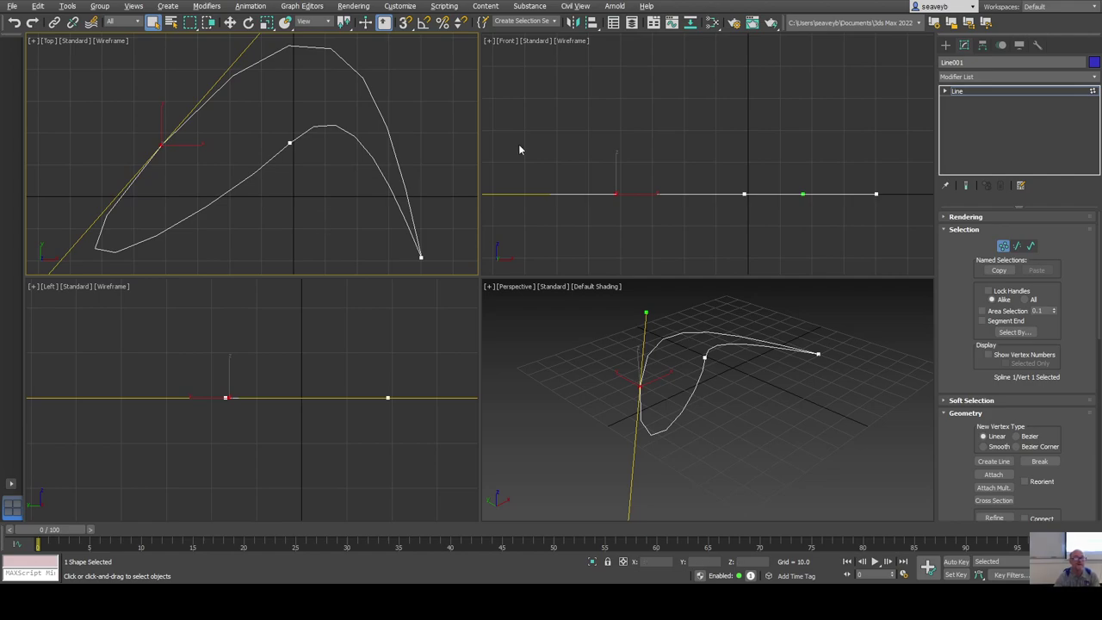
pyautogui.hotkey('alt', 'w')
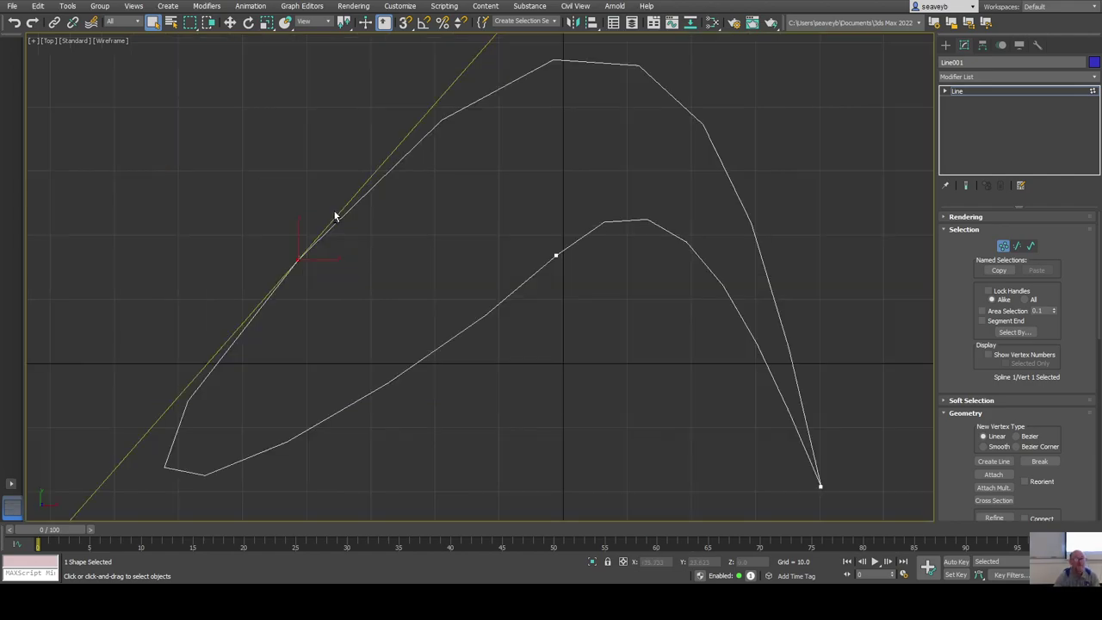
pyautogui.scroll(-4, 456, 325)
pyautogui.moveTo(431, 359); pyautogui.dragTo(485, 352, button='middle')
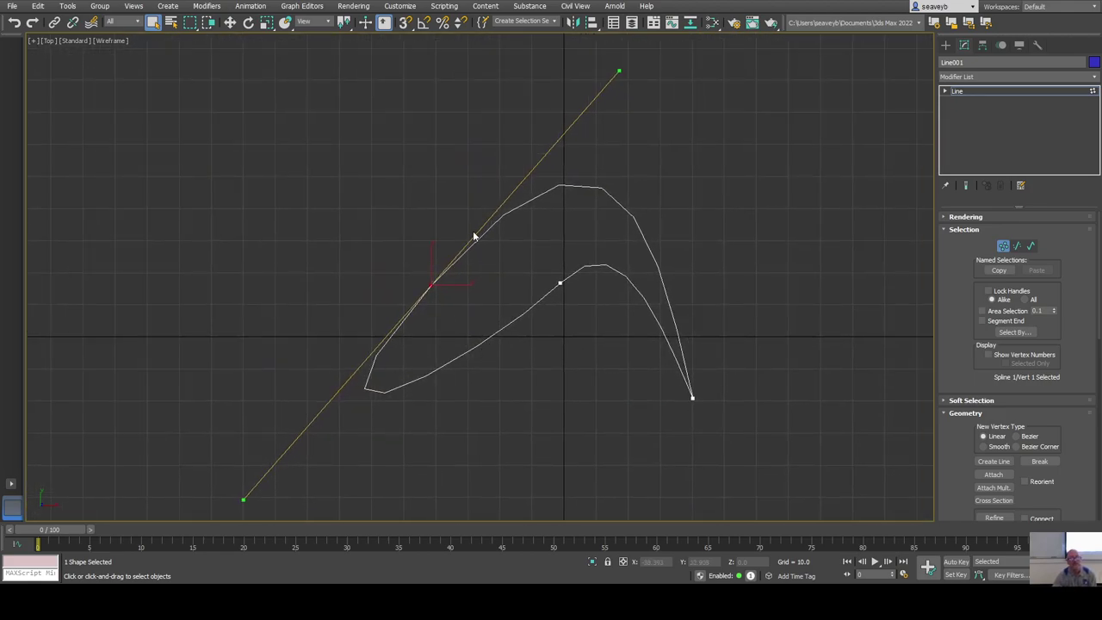
pyautogui.press('w')
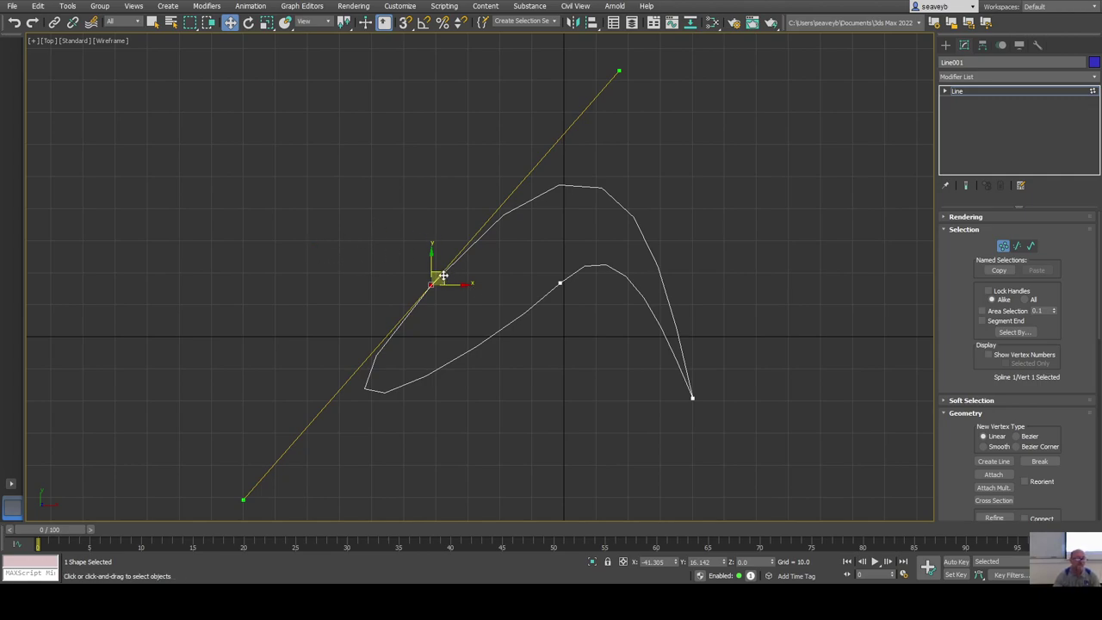
pyautogui.moveTo(618, 72); pyautogui.dragTo(459, 160)
# Move the inner vertex down to about X -19, Y -14 and tilt its Bezier handles to reshape the lower curve.
pyautogui.moveTo(560, 284); pyautogui.dragTo(503, 381)
pyautogui.moveTo(560, 323); pyautogui.dragTo(524, 474)
pyautogui.moveTo(480, 286); pyautogui.dragTo(470, 339)
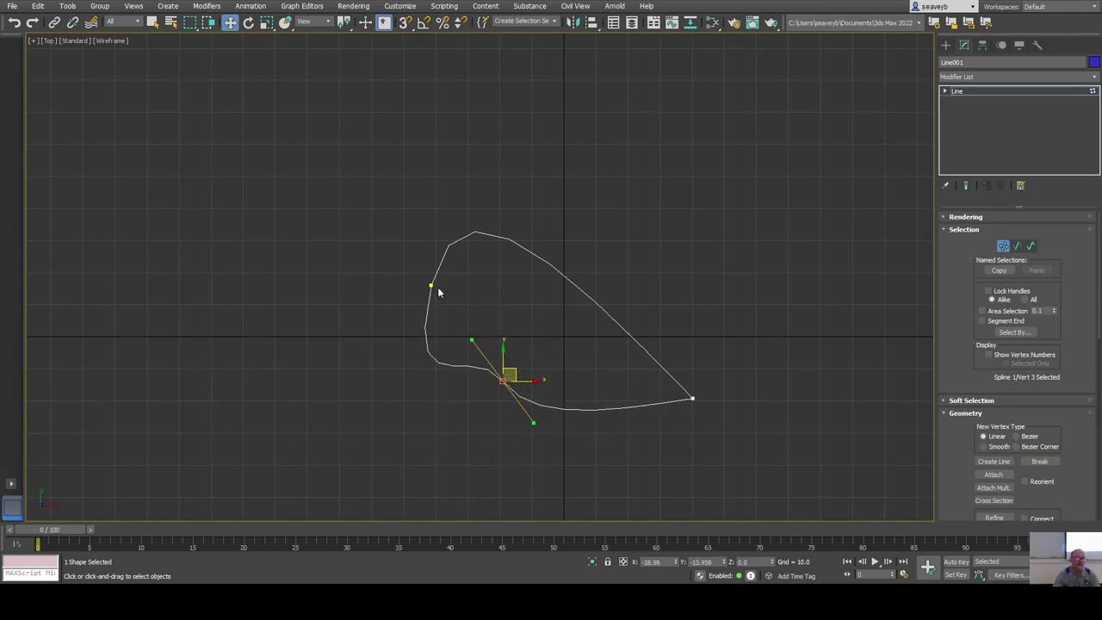
# Move the start vertex up to about X -39, Y 28 and compare its handles with those of the lower vertex.
pyautogui.moveTo(431, 285); pyautogui.dragTo(439, 247)
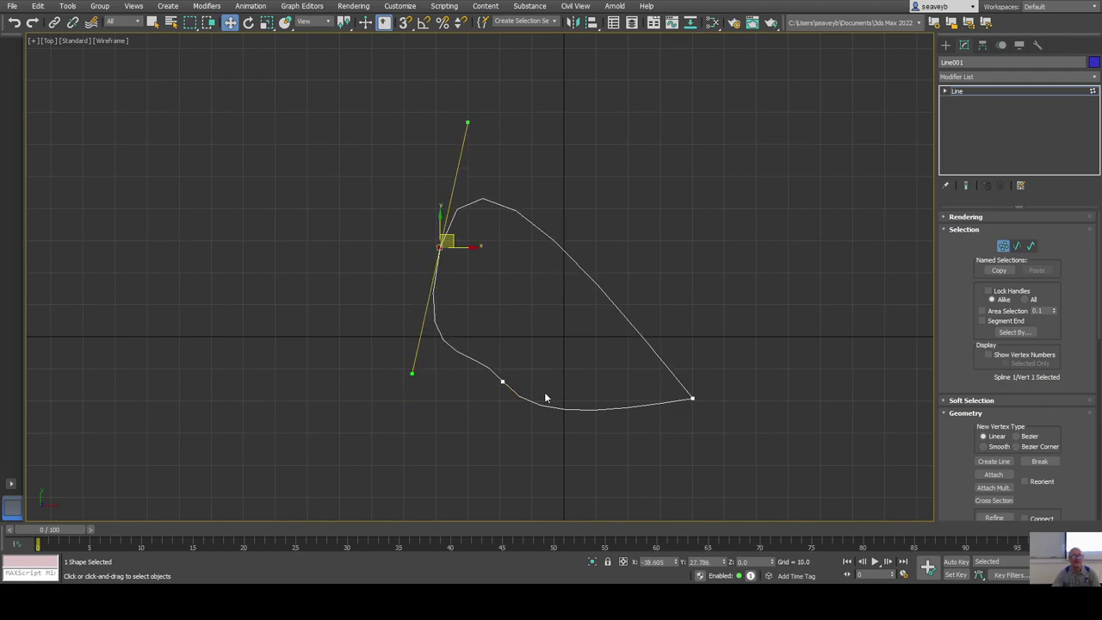
pyautogui.click(502, 382)
pyautogui.click(439, 246)
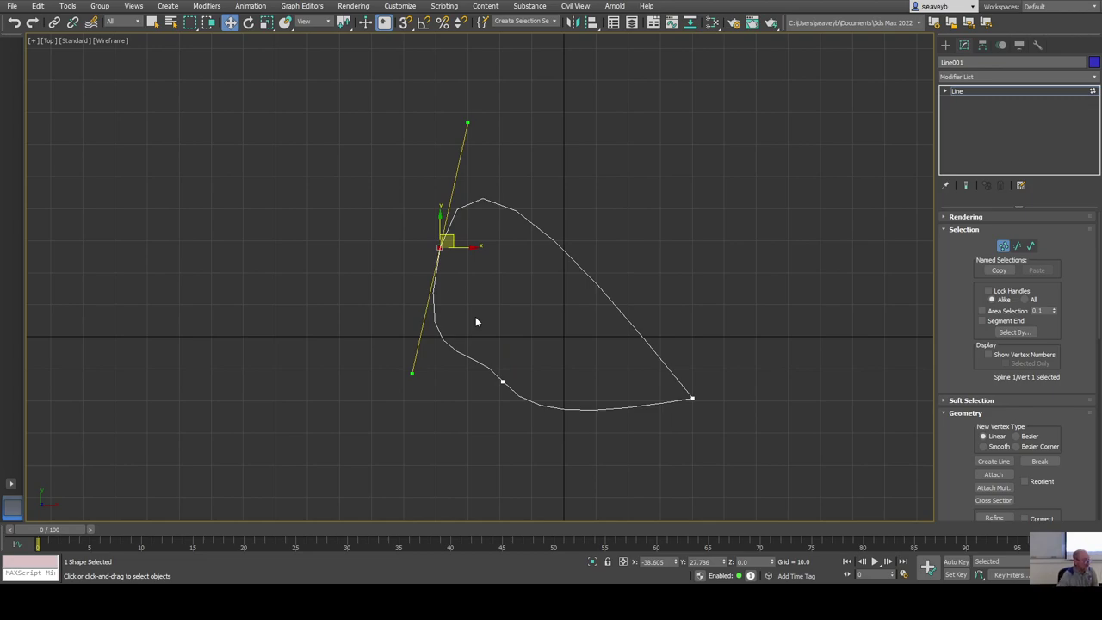
# Give the sharp corner vertex linked Bezier handles and swing its lower handle inward to round the corner.
pyautogui.click(693, 399)
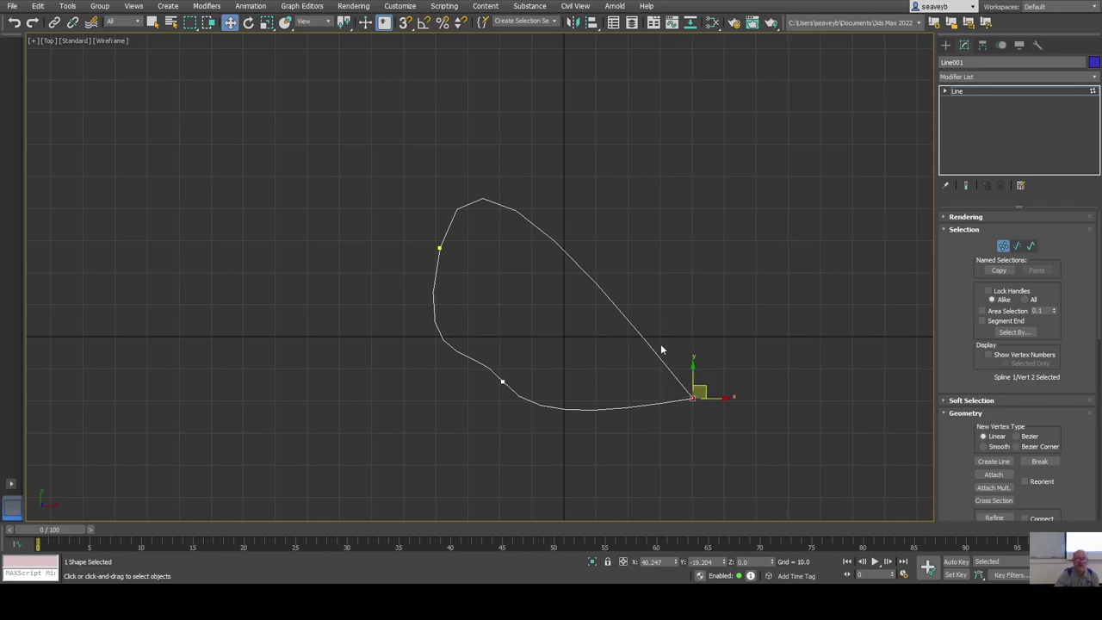
pyautogui.rightClick(652, 199)
pyautogui.click(652, 199)
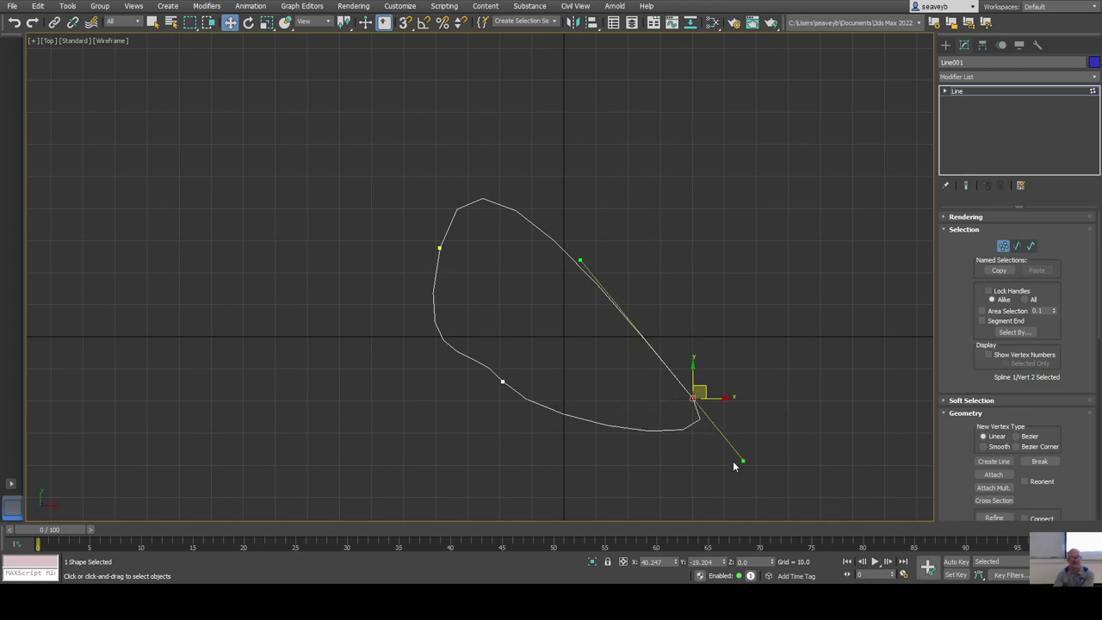
pyautogui.moveTo(742, 462); pyautogui.dragTo(667, 457)
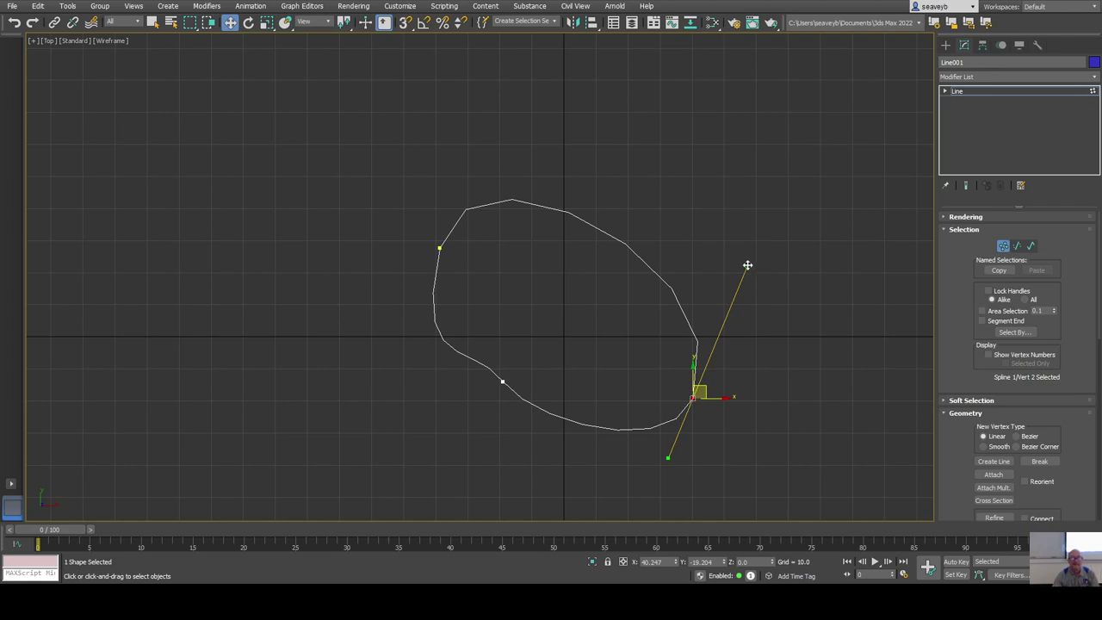
# Try moving the corner vertex's upper handle independently of the lower one, first inward and then outward, and undo the change.
pyautogui.moveTo(747, 265); pyautogui.dragTo(534, 341)
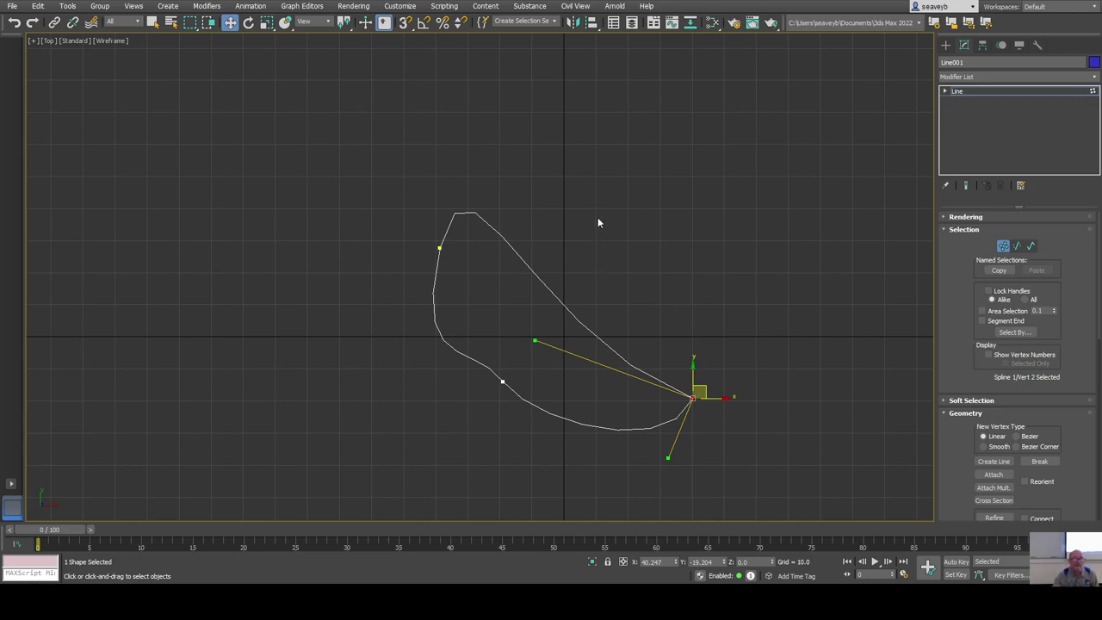
pyautogui.moveTo(532, 340); pyautogui.dragTo(722, 300)
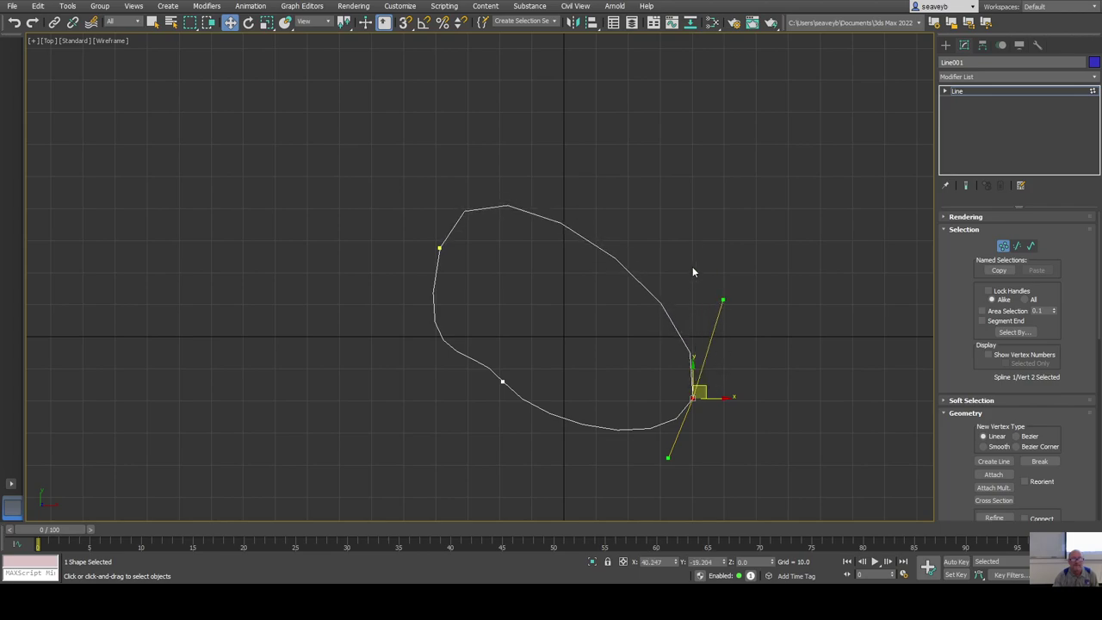
pyautogui.hotkey('ctrl', 'z')
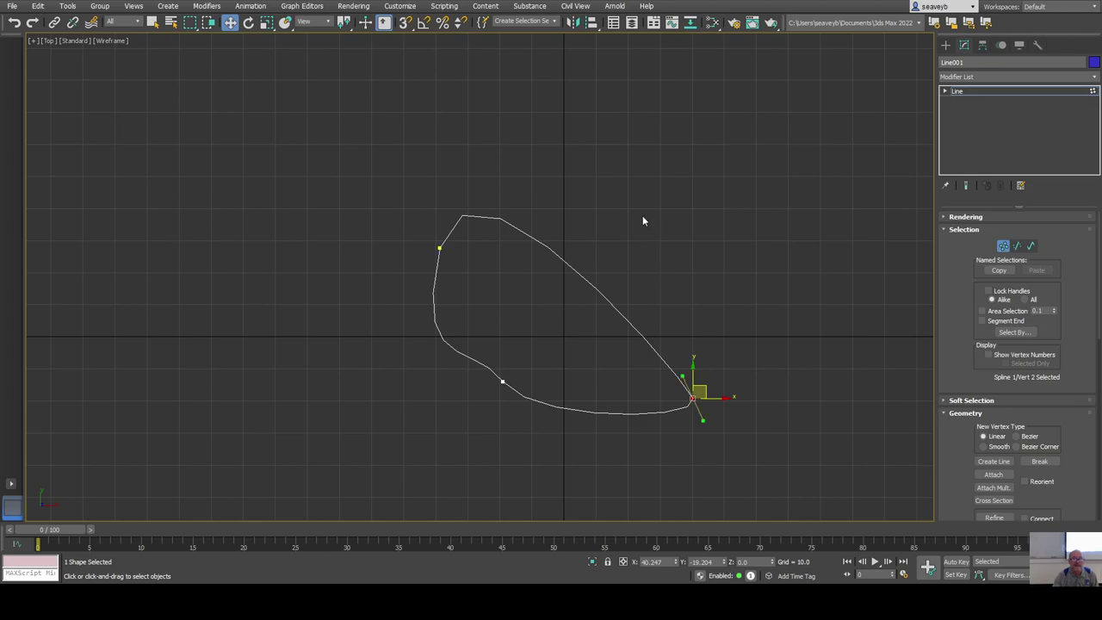
# Lengthen the right corner vertex's Bezier handles by pulling the lower one down, and swing its upper handle inward to hollow the upper curve.
pyautogui.moveTo(700, 418); pyautogui.dragTo(671, 468)
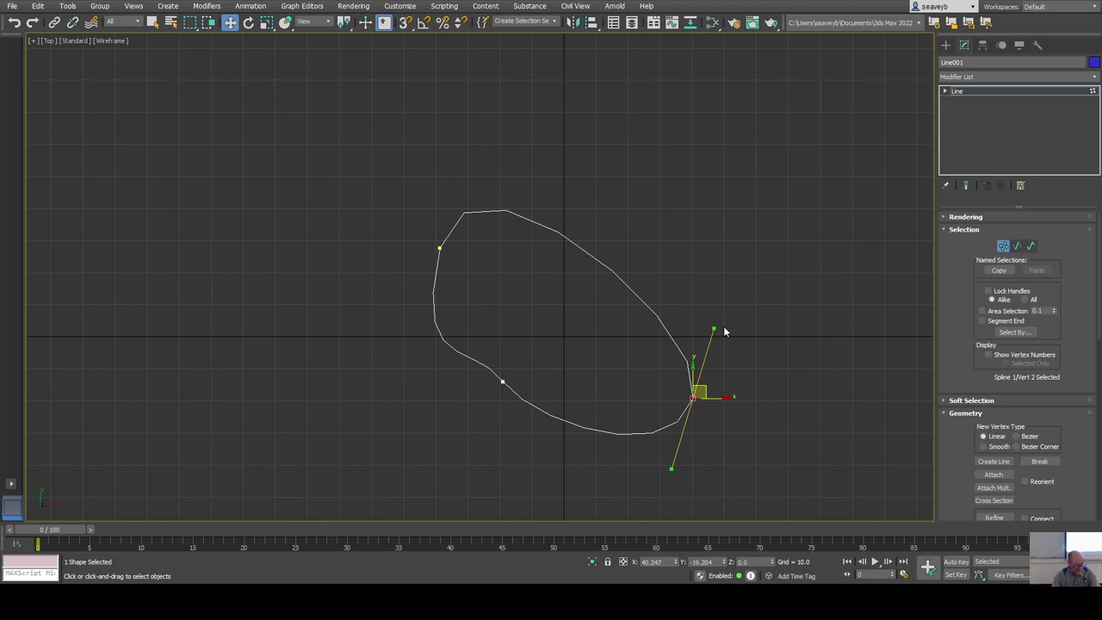
pyautogui.moveTo(713, 325); pyautogui.dragTo(545, 436)
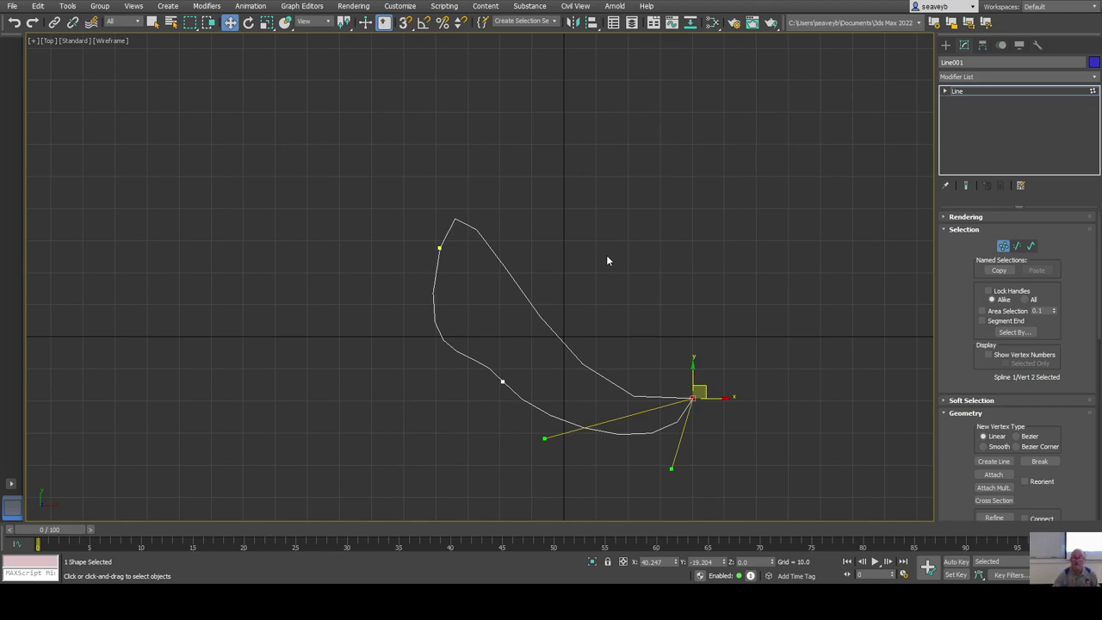
# Review the Line tool's initial type and drag type creation options without drawing a new line.
pyautogui.moveTo(694, 302); pyautogui.dragTo(462, 249, button='middle')
pyautogui.click(946, 46)
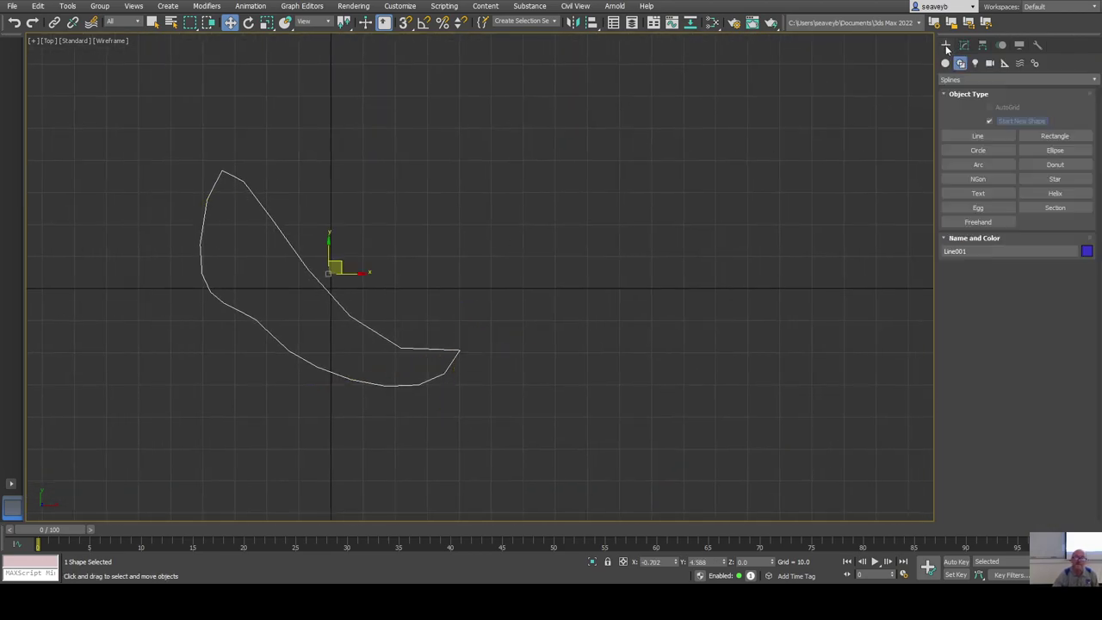
pyautogui.click(982, 136)
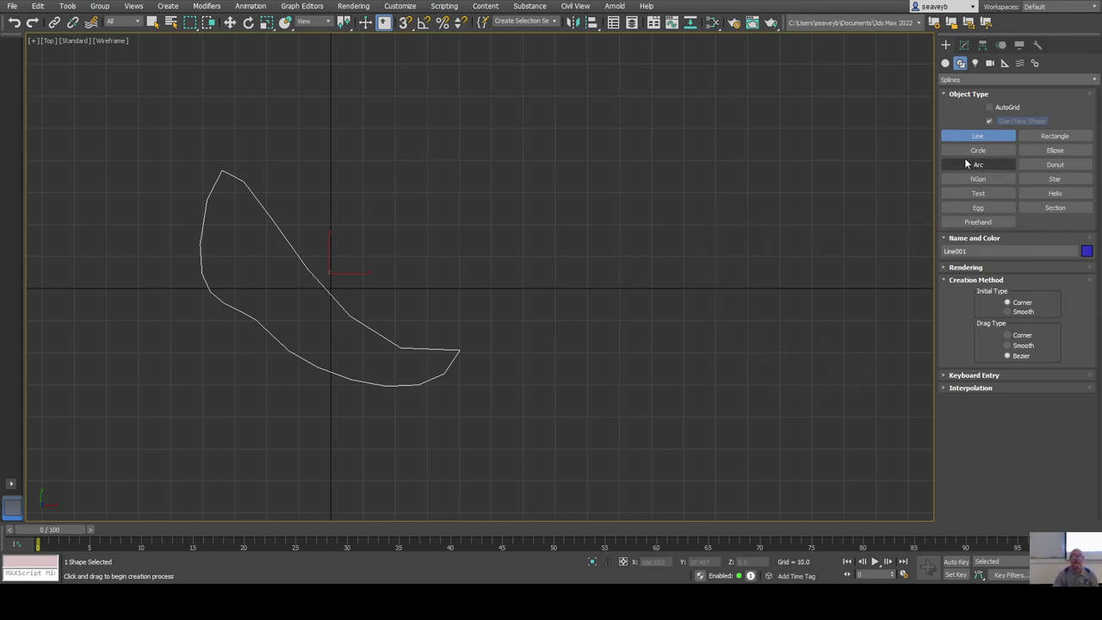
pyautogui.rightClick(804, 148)
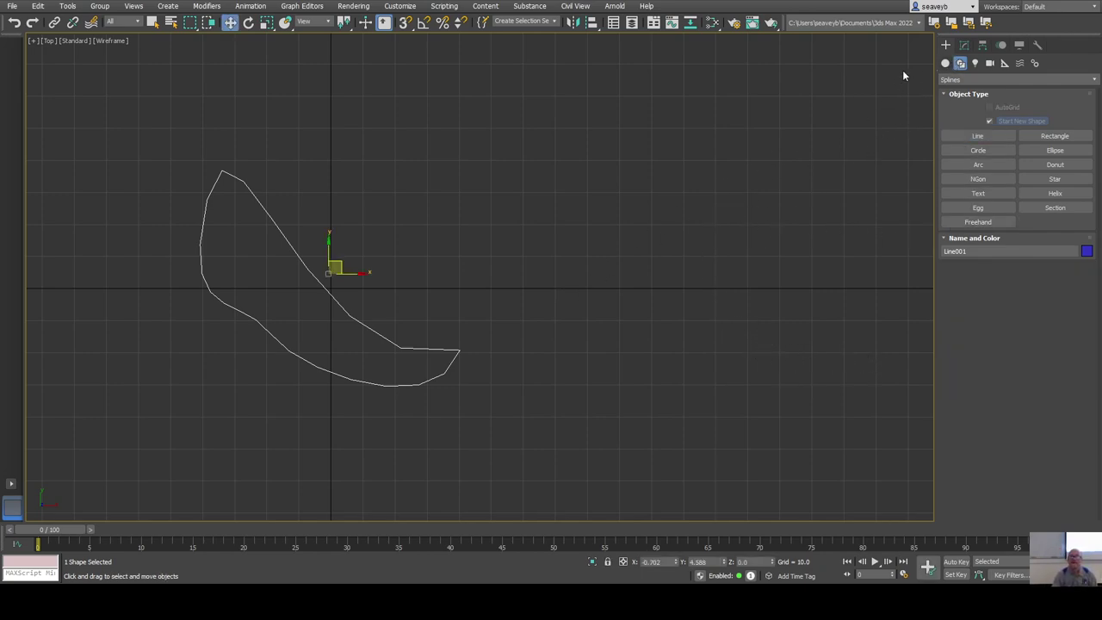
# Examine the Geometry editing tools available for the existing line.
pyautogui.click(963, 44)
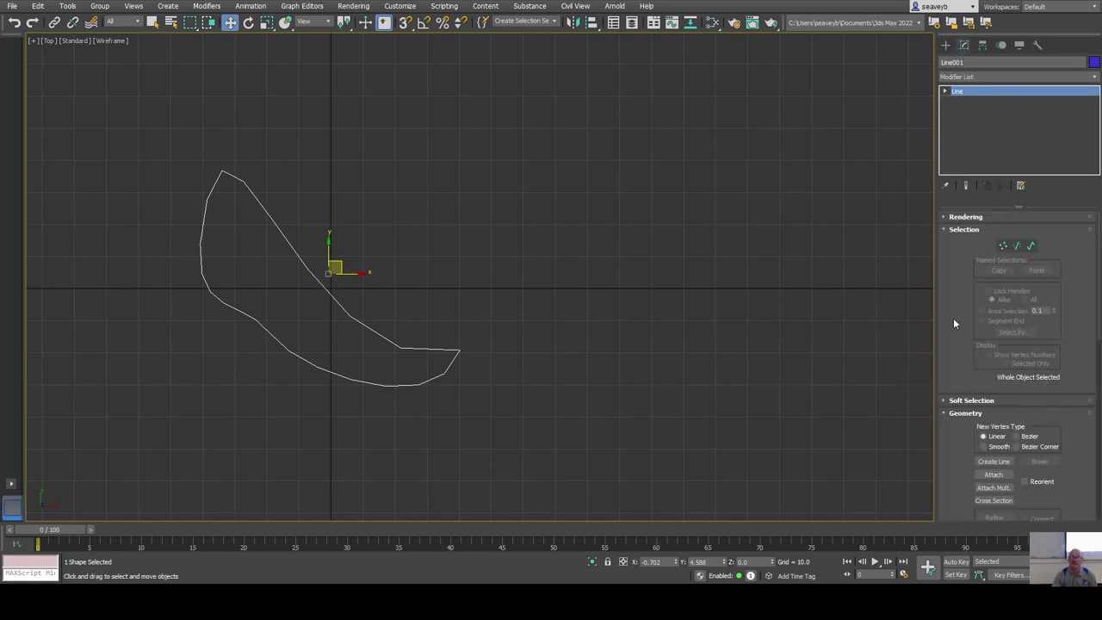
pyautogui.scroll(-4, 639, 392)
pyautogui.scroll(4, 640, 389)
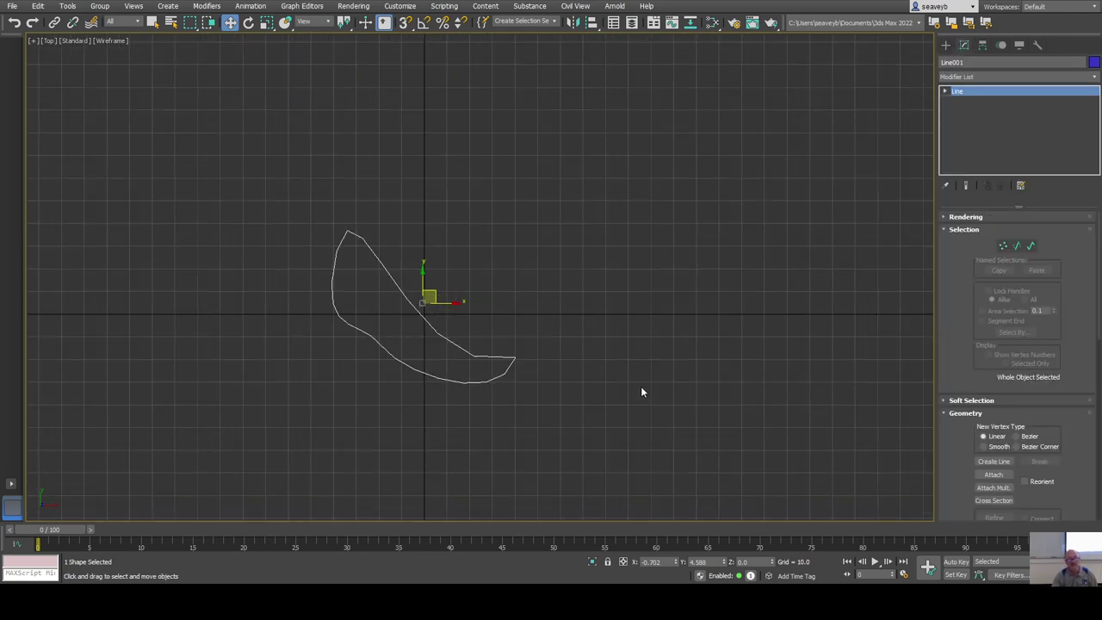
pyautogui.moveTo(522, 362); pyautogui.dragTo(639, 324, button='middle')
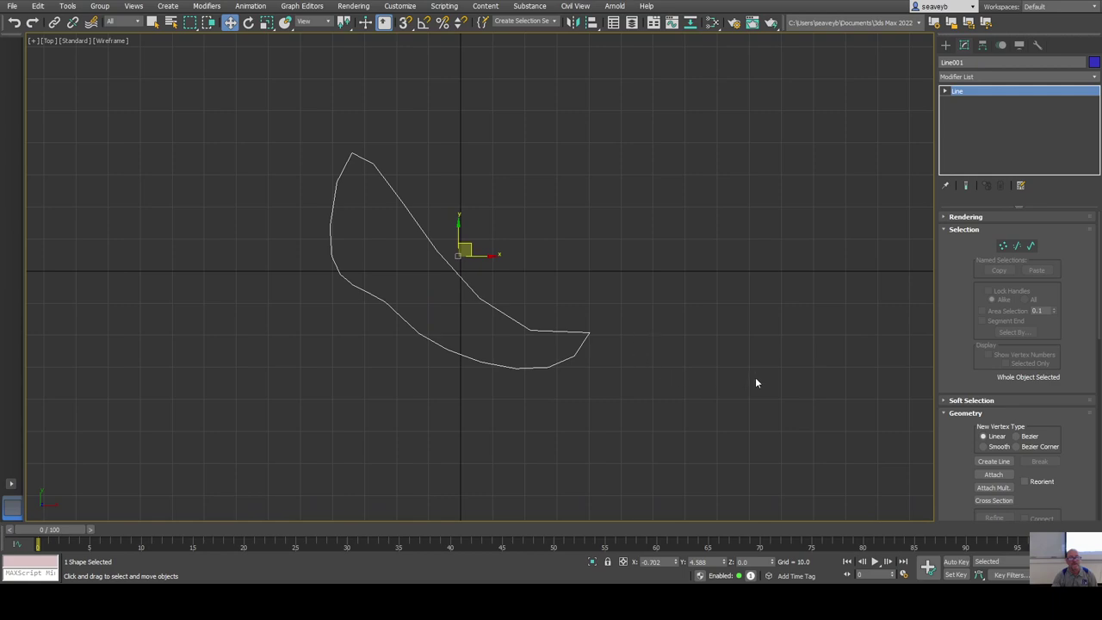
pyautogui.scroll(-6, 946, 437)
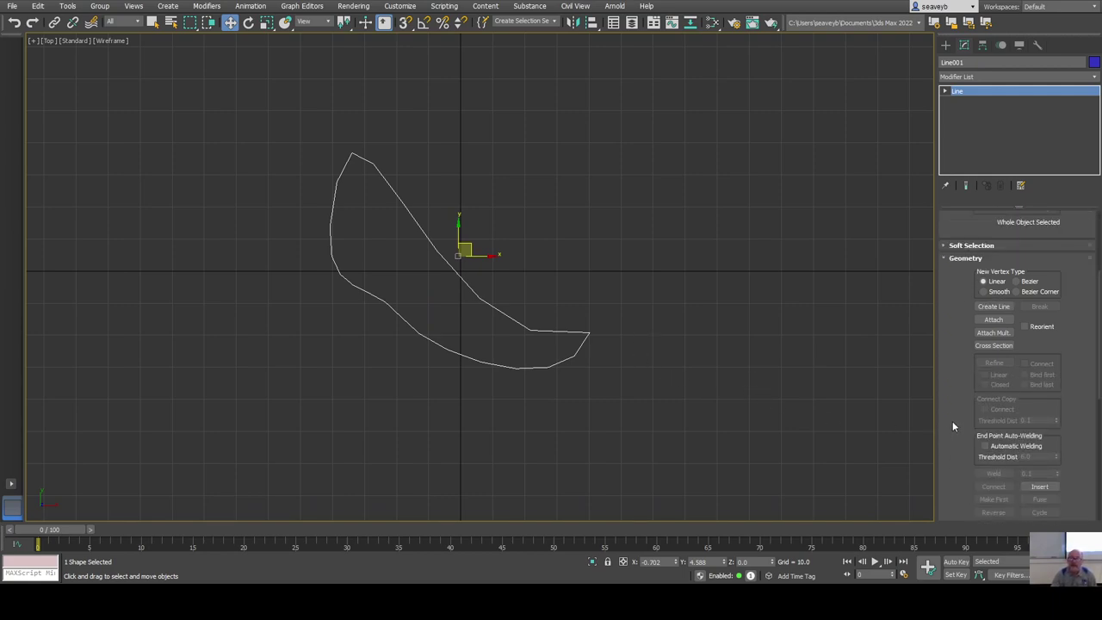
pyautogui.scroll(-1, 954, 357)
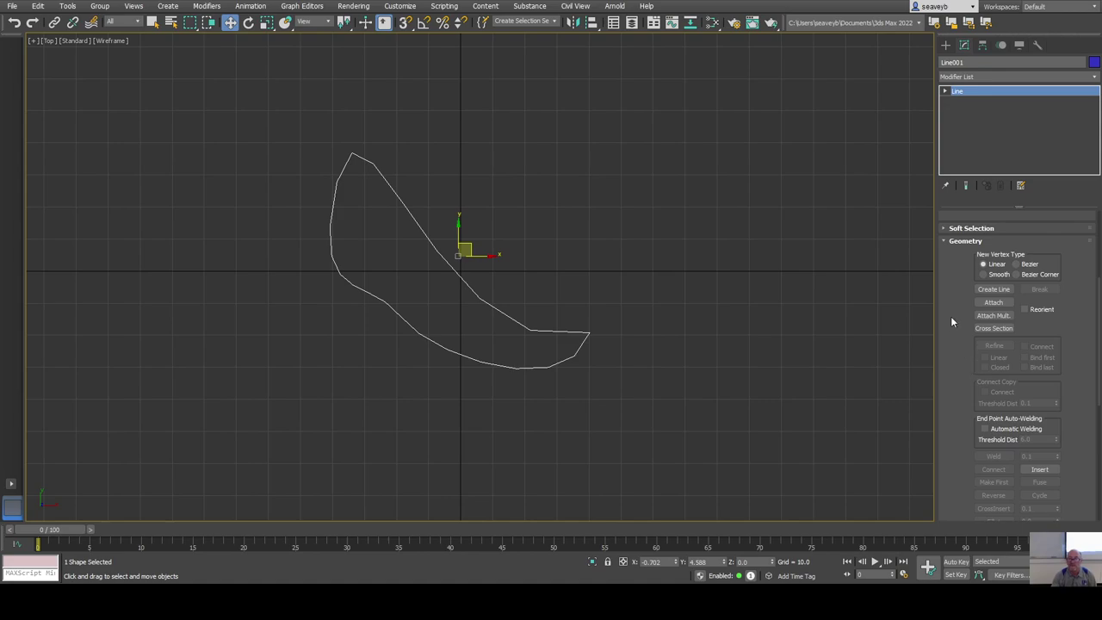
pyautogui.scroll(-4, 961, 344)
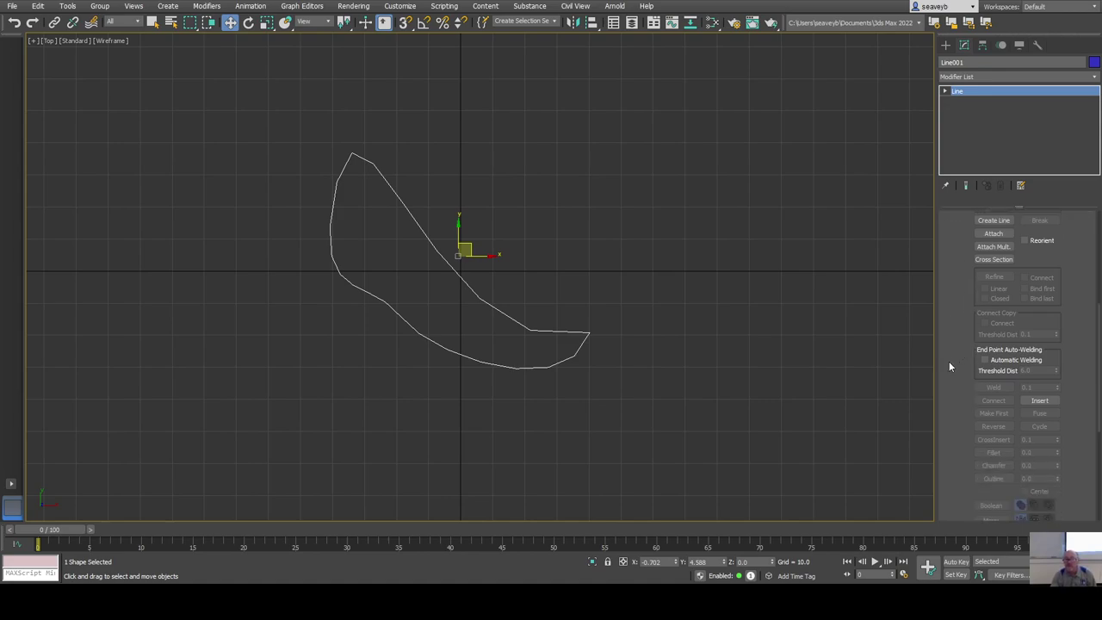
pyautogui.scroll(-3, 950, 367)
# Fuse the line's lower vertex and right corner vertex onto one shared position at Vertex level.
pyautogui.click(945, 92)
pyautogui.click(966, 101)
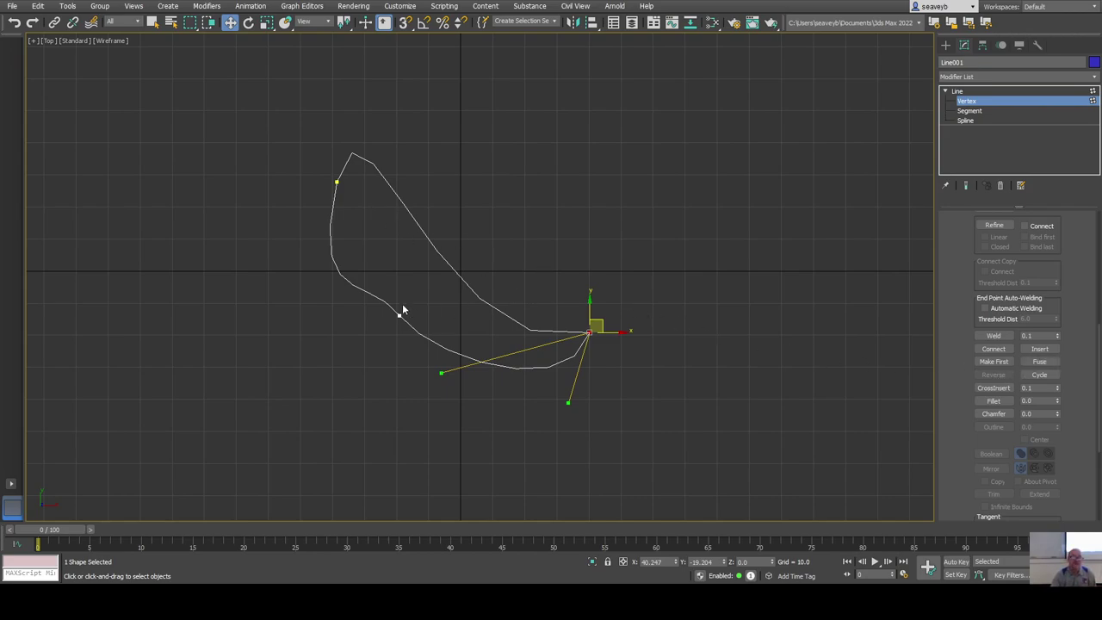
pyautogui.moveTo(363, 301); pyautogui.dragTo(594, 340)
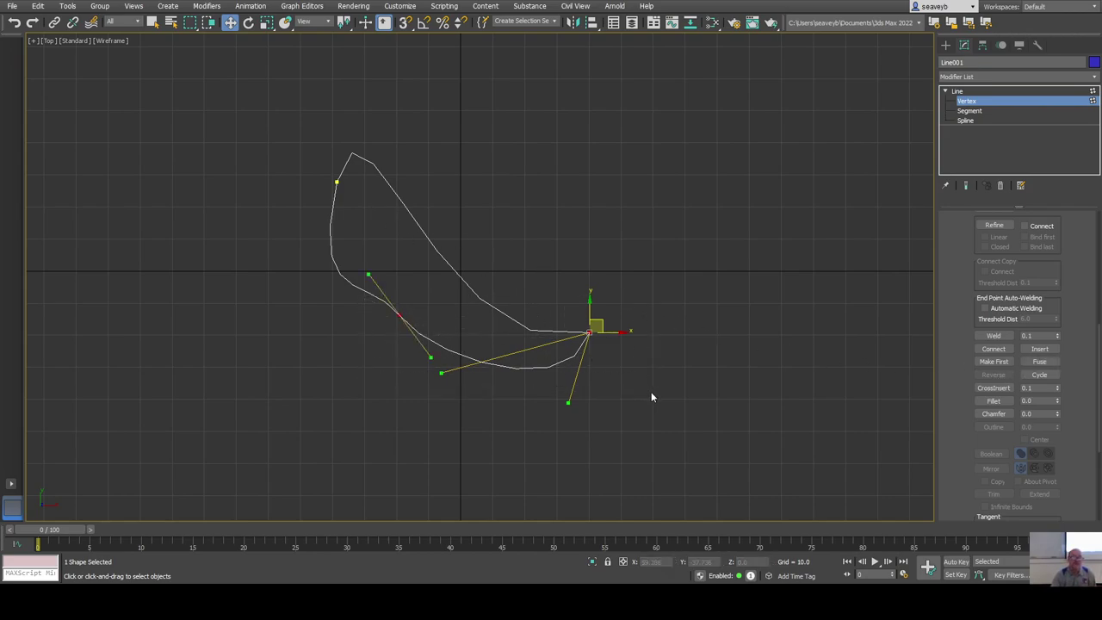
pyautogui.click(1039, 362)
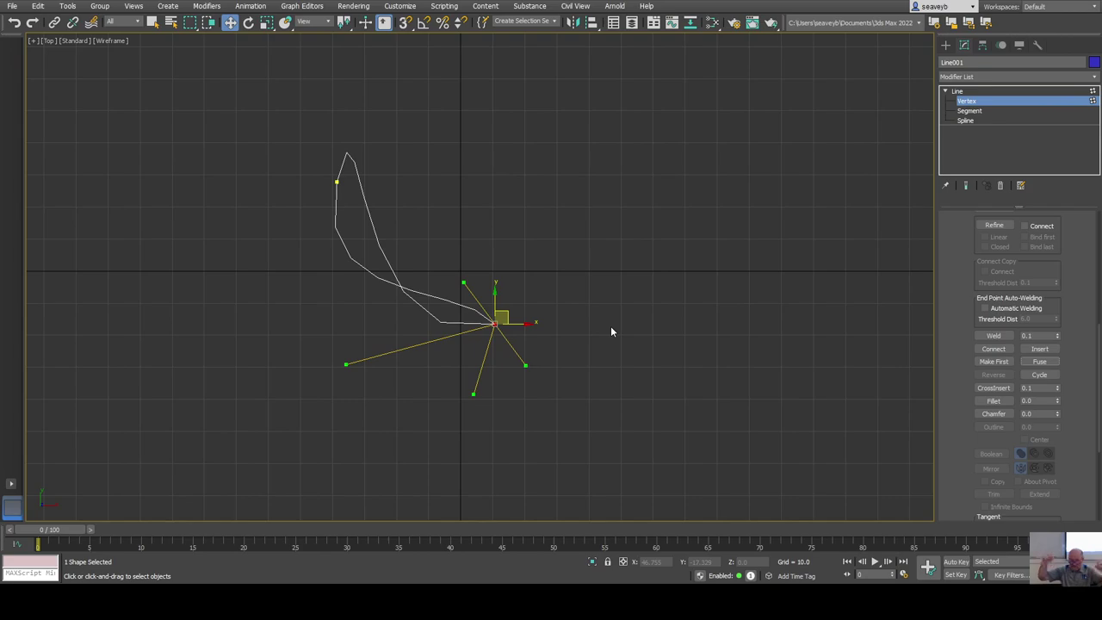
# Pull the fused vertices apart, one to the lower left and the other to about X 42, Y -3.
pyautogui.click(529, 347)
pyautogui.moveTo(495, 324); pyautogui.dragTo(276, 361)
pyautogui.moveTo(495, 325); pyautogui.dragTo(594, 281)
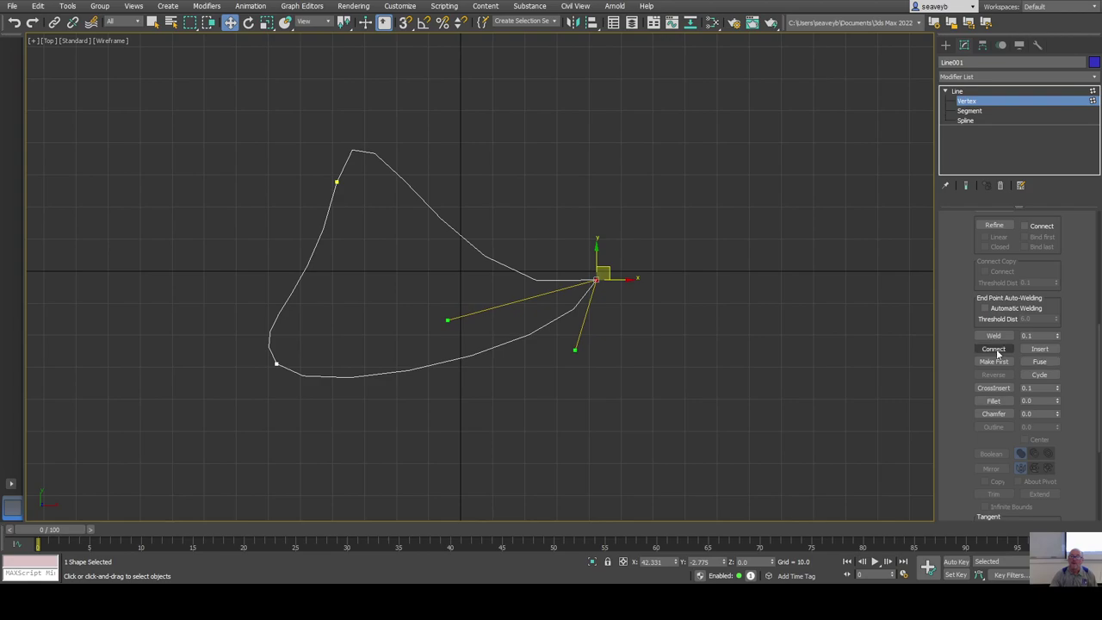
pyautogui.click(1039, 362)
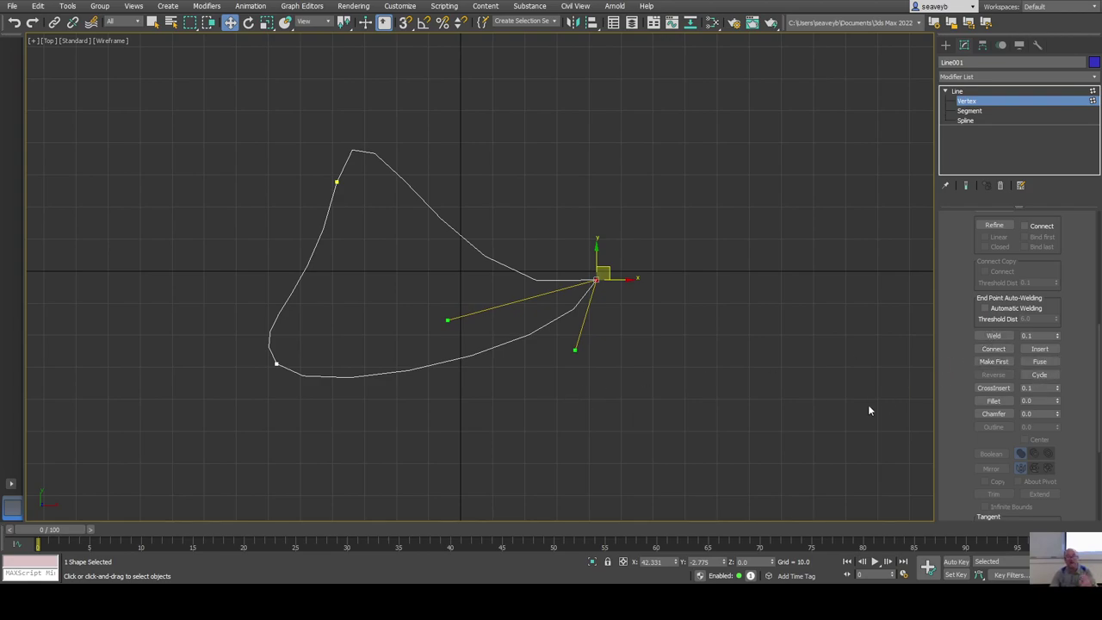
# Refine the spline with five extra vertices: two along the bottom curve, one on the left side and two on the upper-right curve.
pyautogui.scroll(-5, 944, 398)
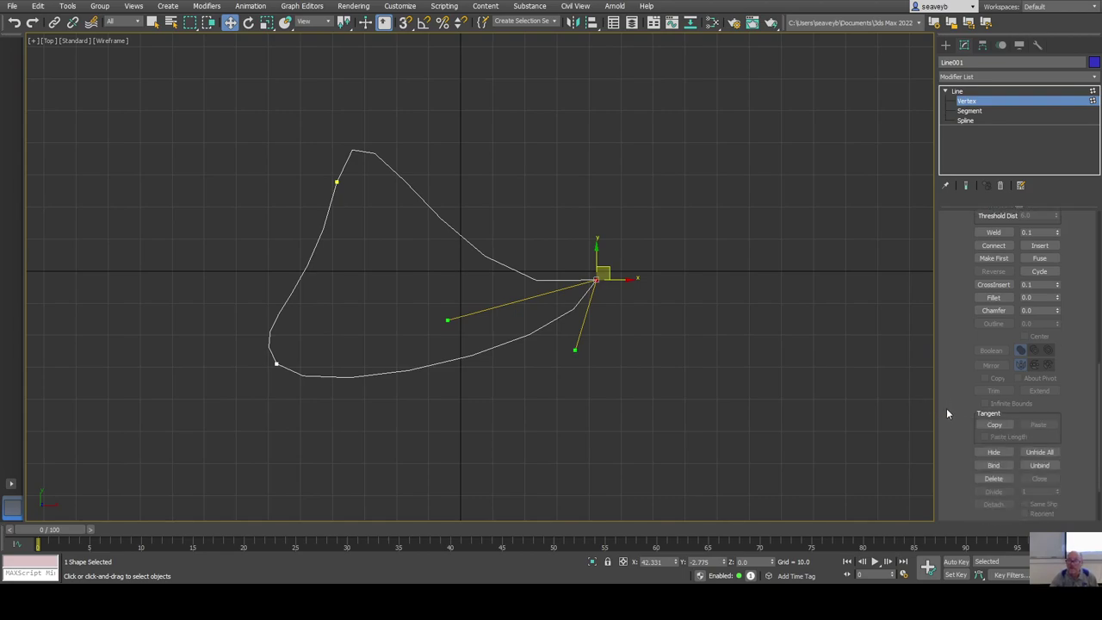
pyautogui.scroll(10, 947, 417)
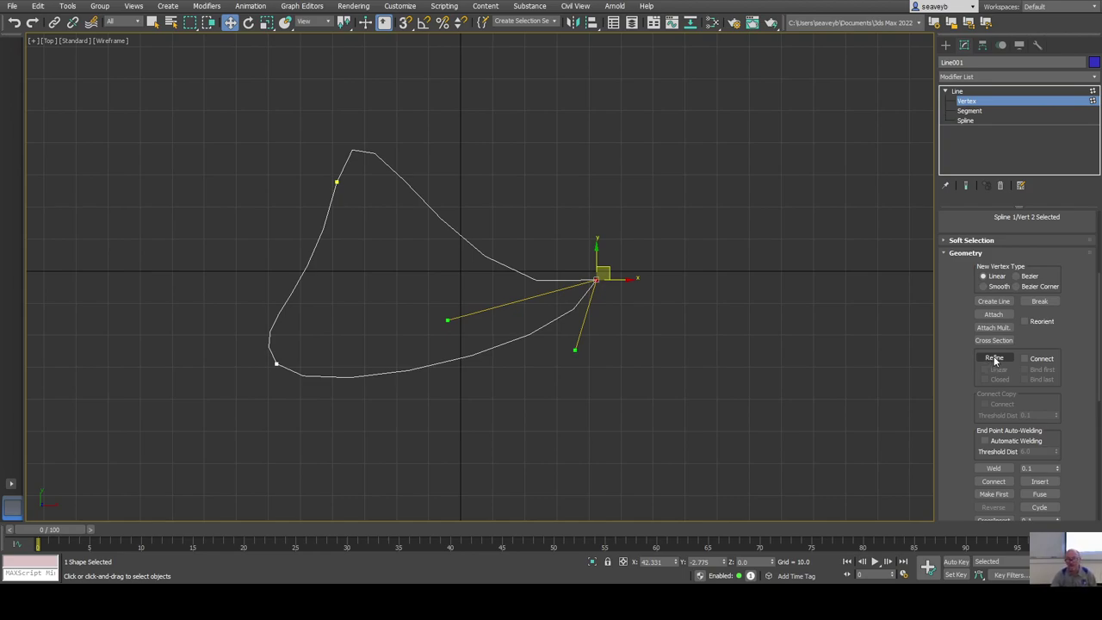
pyautogui.click(994, 359)
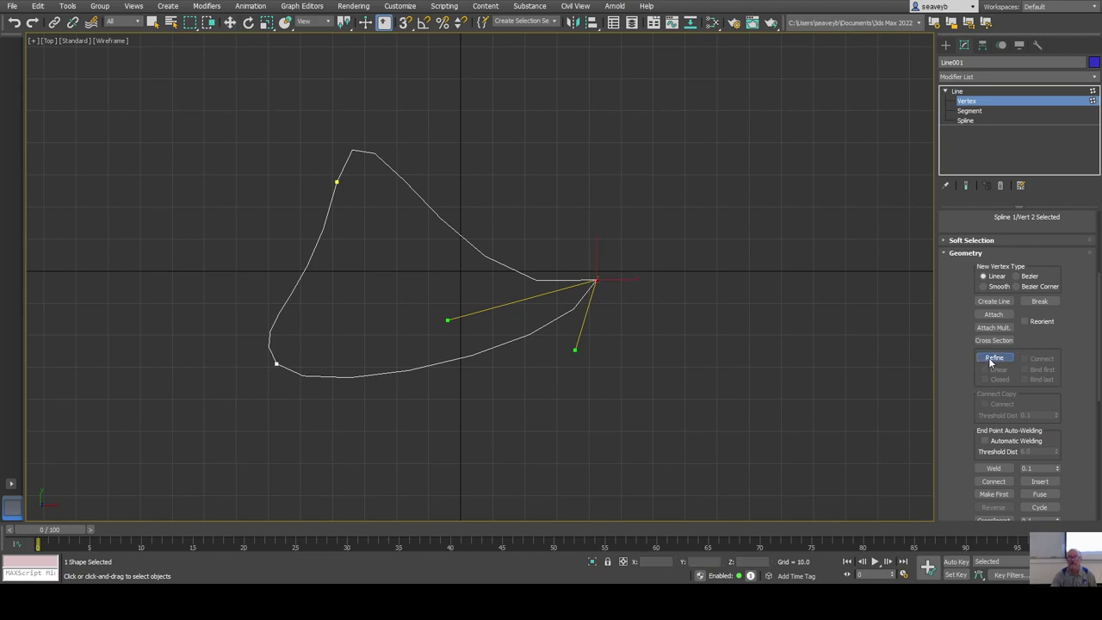
pyautogui.click(452, 362)
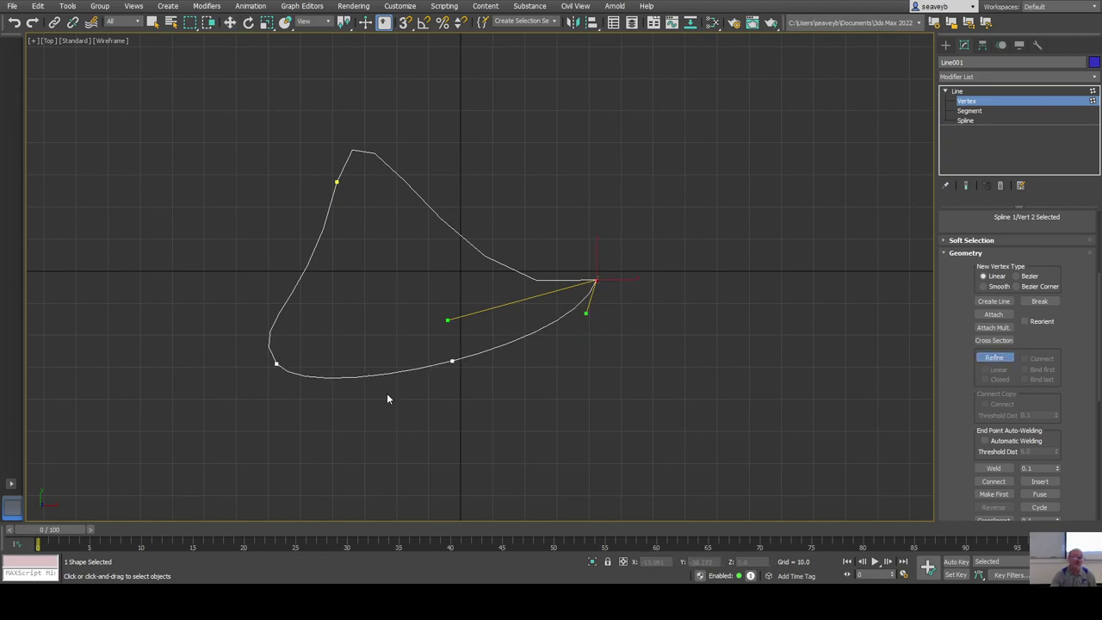
pyautogui.click(370, 377)
pyautogui.click(306, 269)
pyautogui.click(426, 204)
pyautogui.click(482, 255)
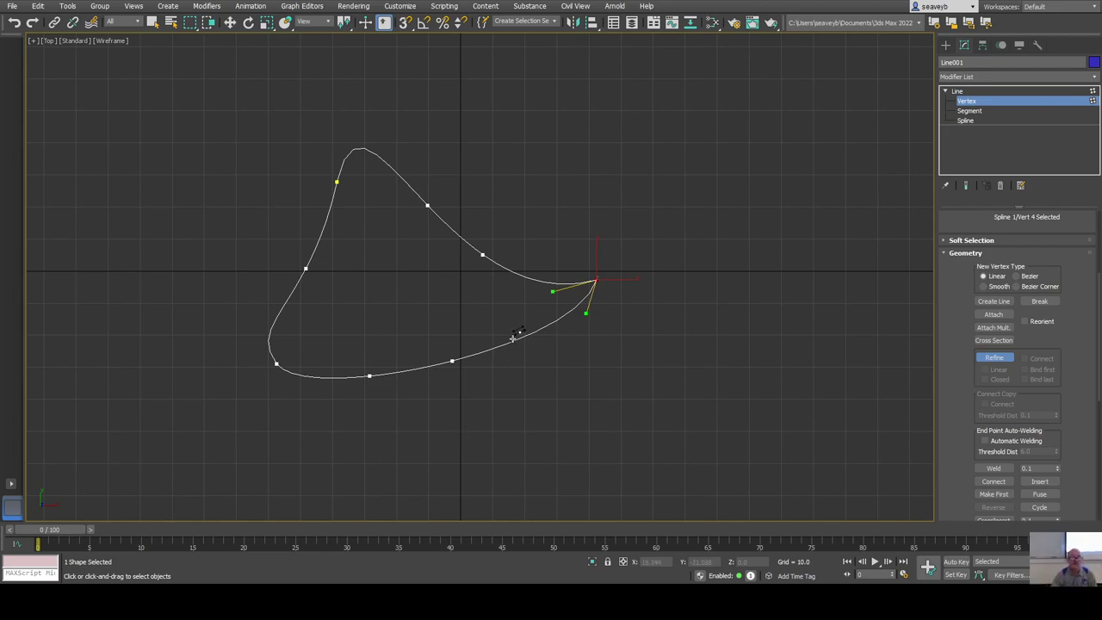
pyautogui.press('w')
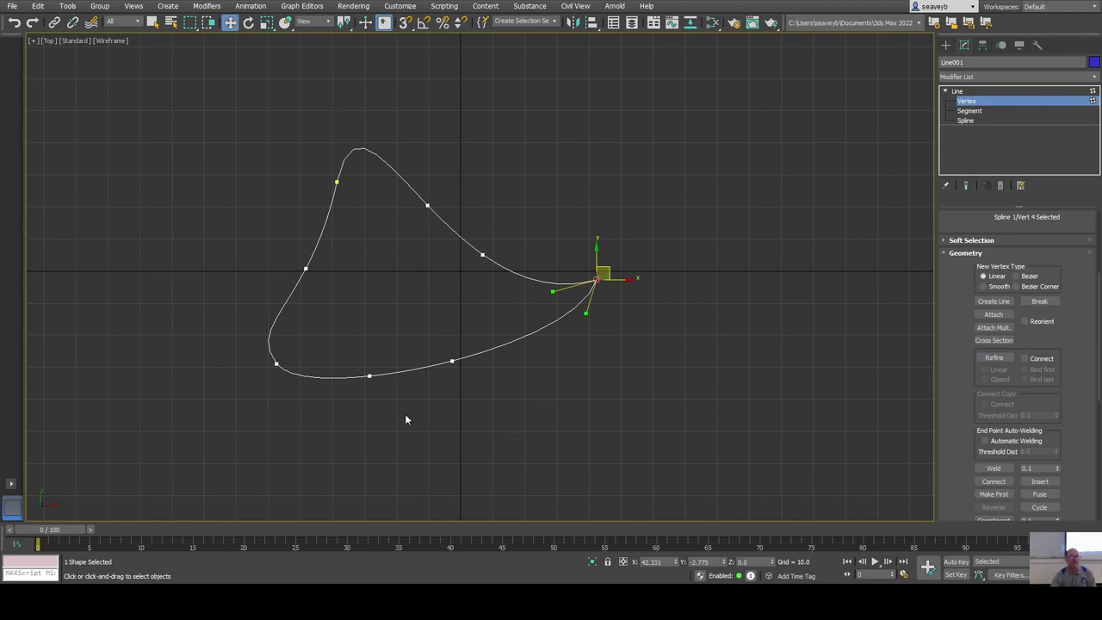
# Try fusing and welding the two added bottom vertices, and move the welded vertex to about X -3, Y -34.
pyautogui.moveTo(349, 343); pyautogui.dragTo(475, 411)
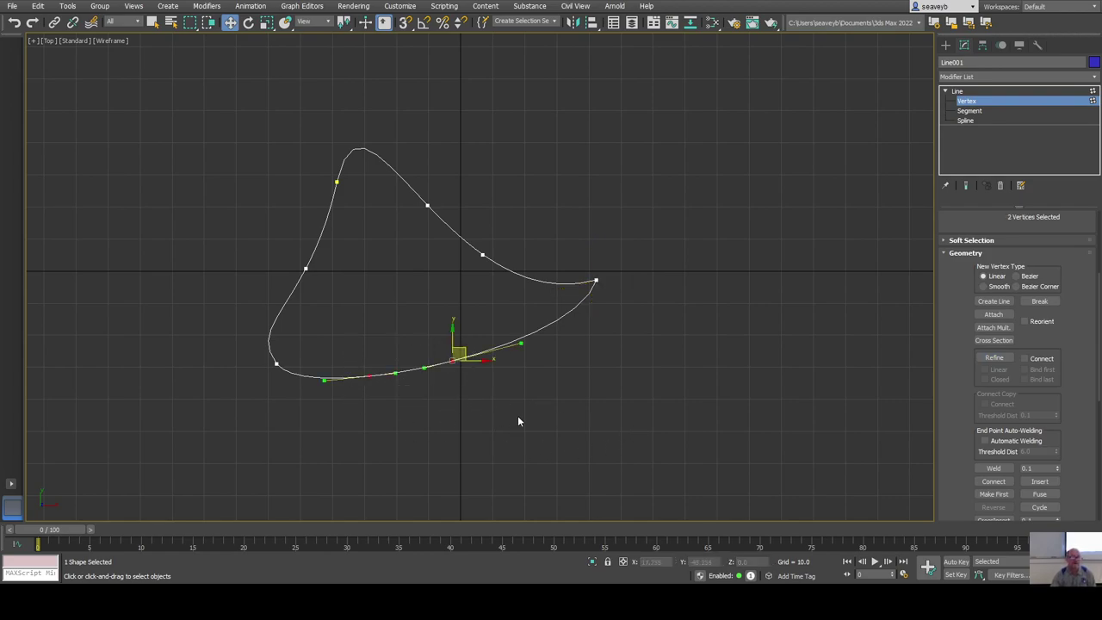
pyautogui.scroll(-3, 1039, 411)
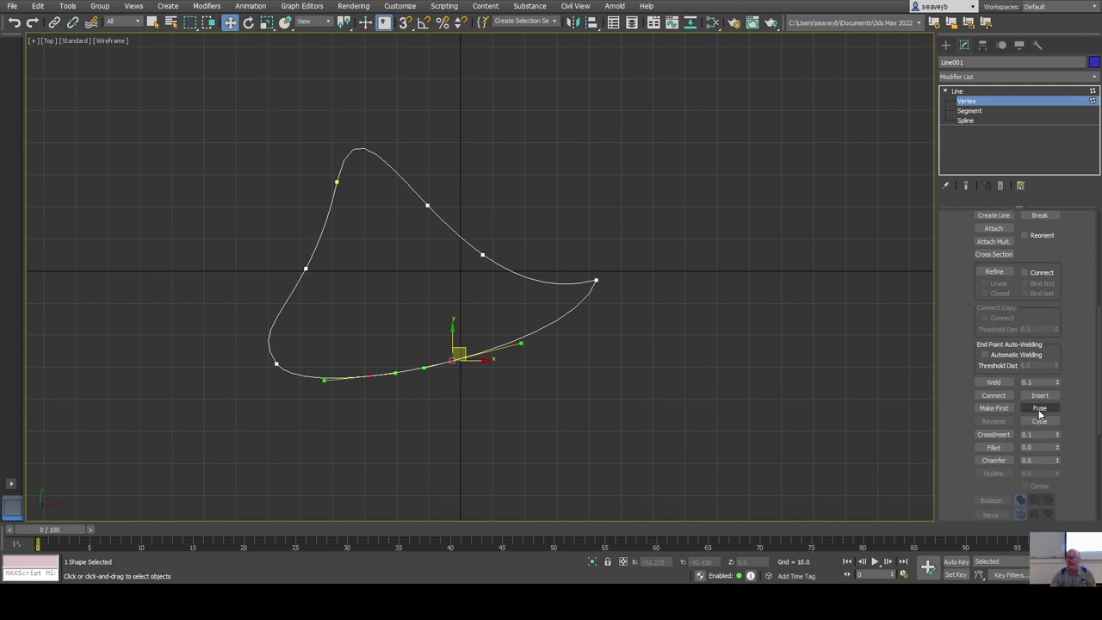
pyautogui.click(1040, 408)
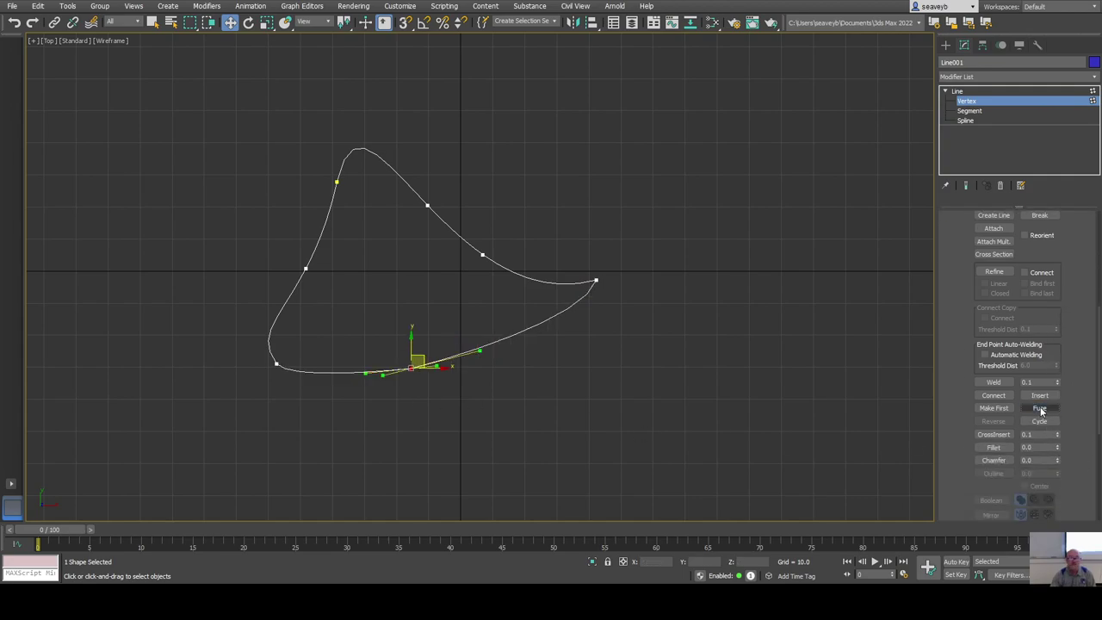
pyautogui.click(993, 382)
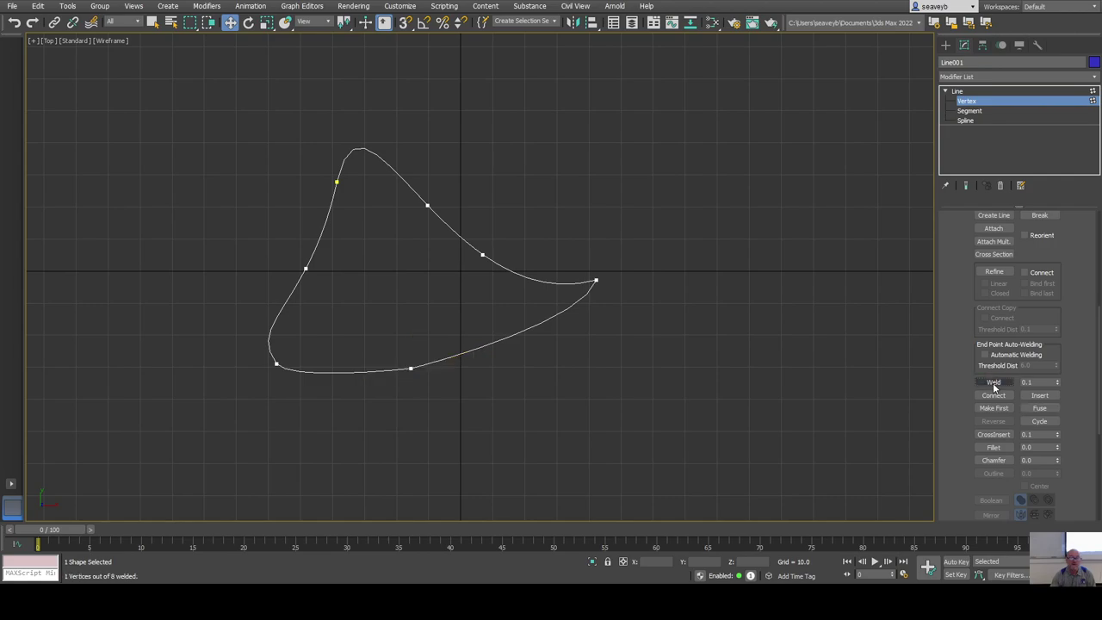
pyautogui.moveTo(410, 368); pyautogui.dragTo(451, 379)
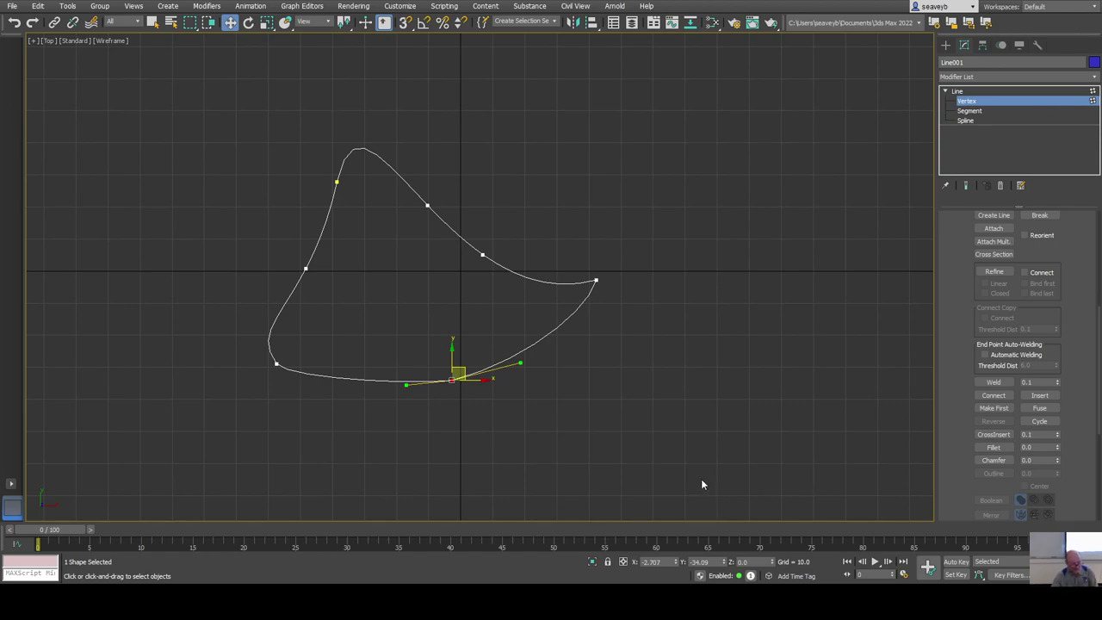
# Undo the move, weld and fuse of the two bottom vertices.
pyautogui.hotkey('ctrl', 'z')
pyautogui.hotkey('ctrl', 'z')
pyautogui.hotkey('ctrl', 'y')
pyautogui.hotkey('ctrl', 'y')
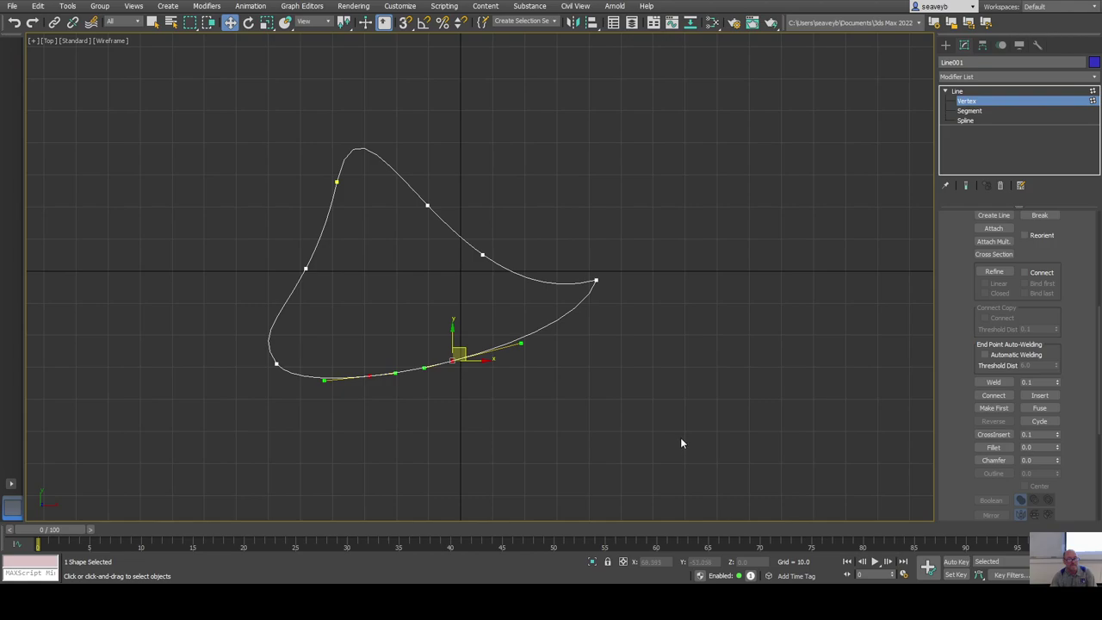
# Weld the two bottom vertices directly, without fusing them, using a weld threshold of 231.1.
pyautogui.click(991, 383)
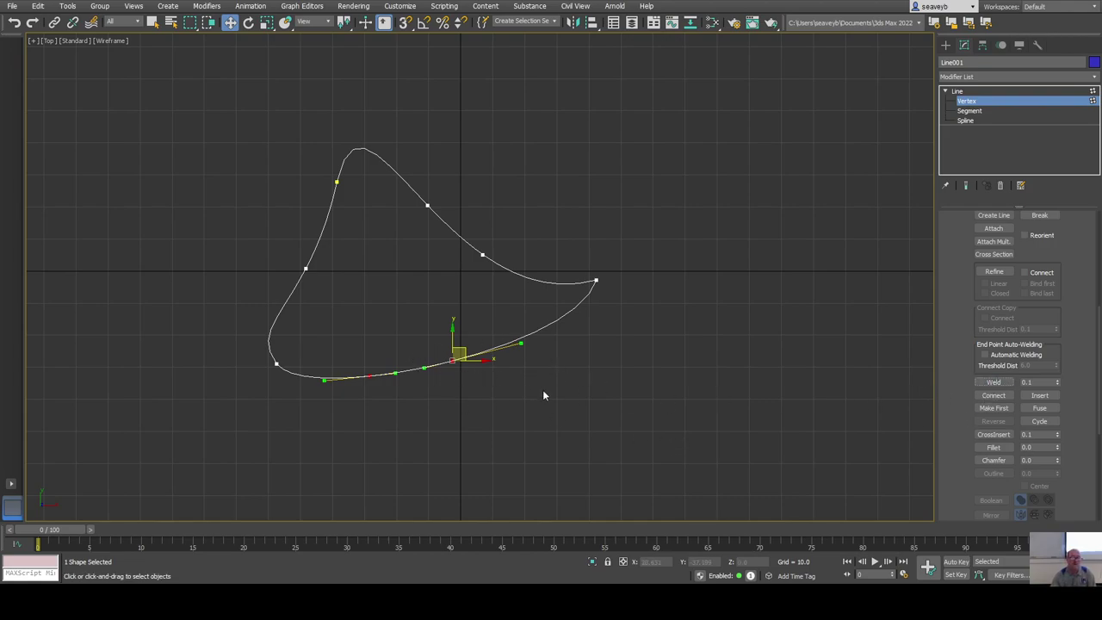
pyautogui.doubleClick(1038, 382)
pyautogui.moveTo(1059, 387)
pyautogui.mouseDown()
pyautogui.moveTo(1060, 327)
pyautogui.moveTo(1059, 383)
pyautogui.mouseUp()
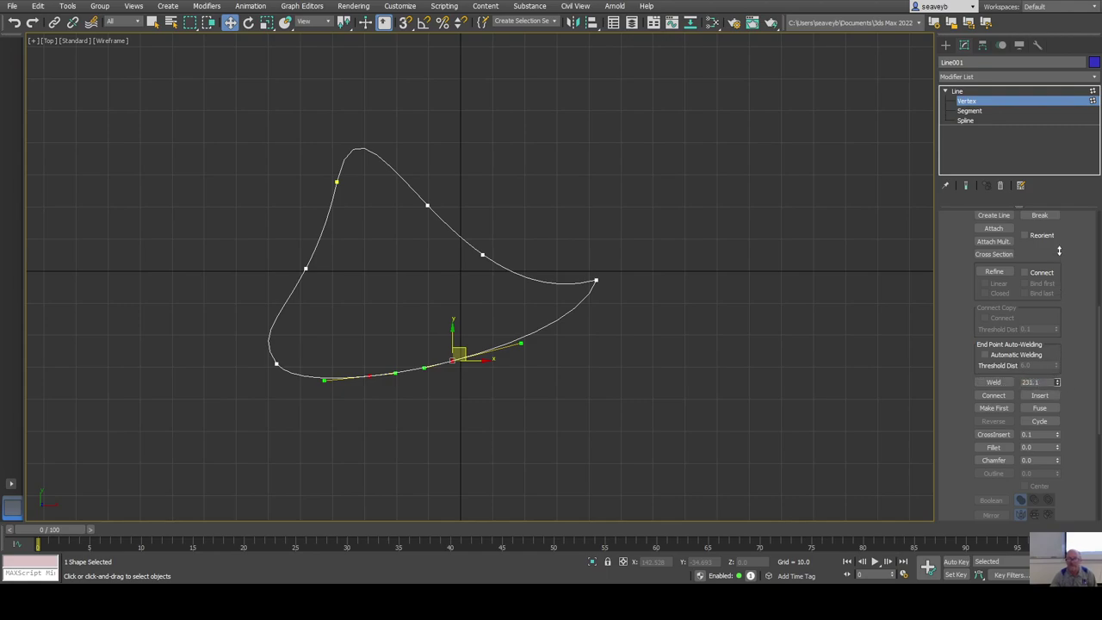
pyautogui.click(997, 382)
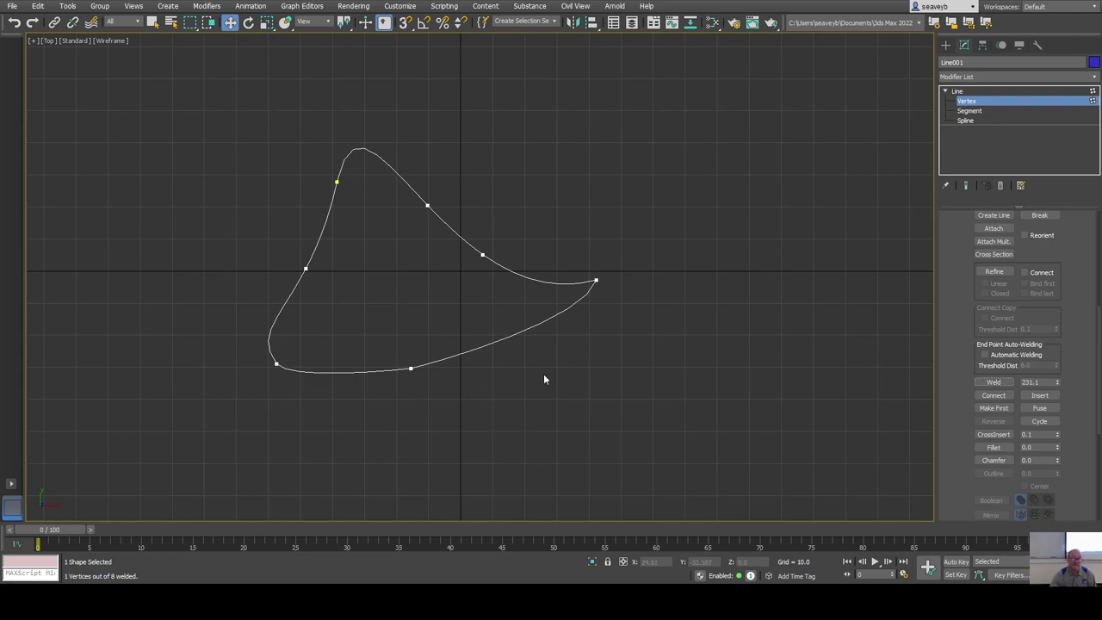
# Set the weld threshold to 0.1, and select all the spline's vertices to inspect their handles before clearing the selection.
pyautogui.doubleClick(1045, 381)
pyautogui.write('0.1')
pyautogui.press('Return')
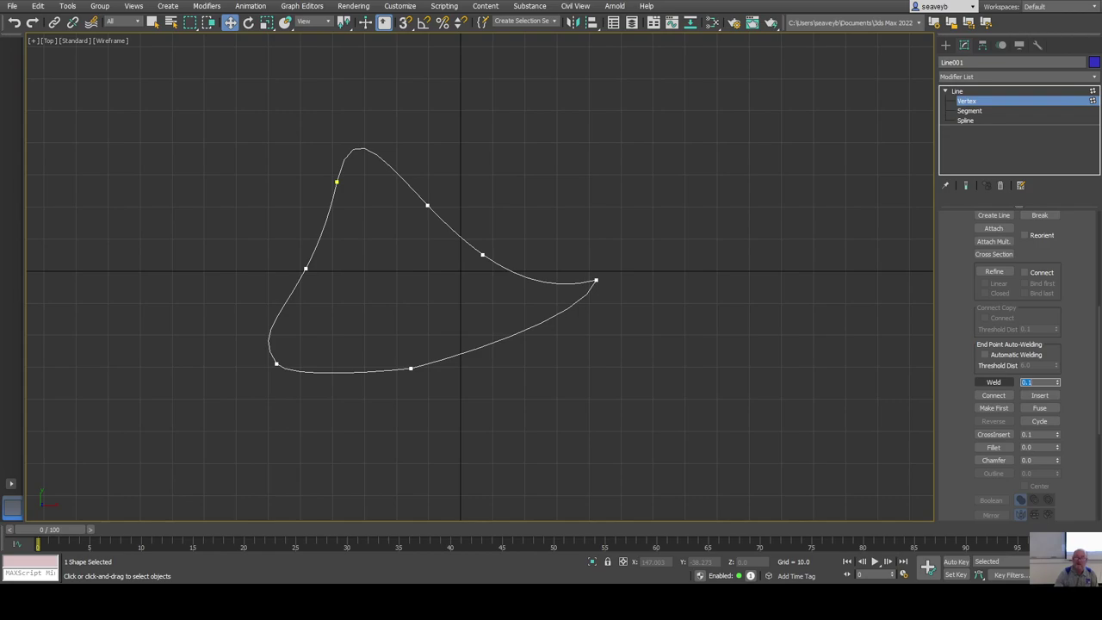
pyautogui.click(994, 381)
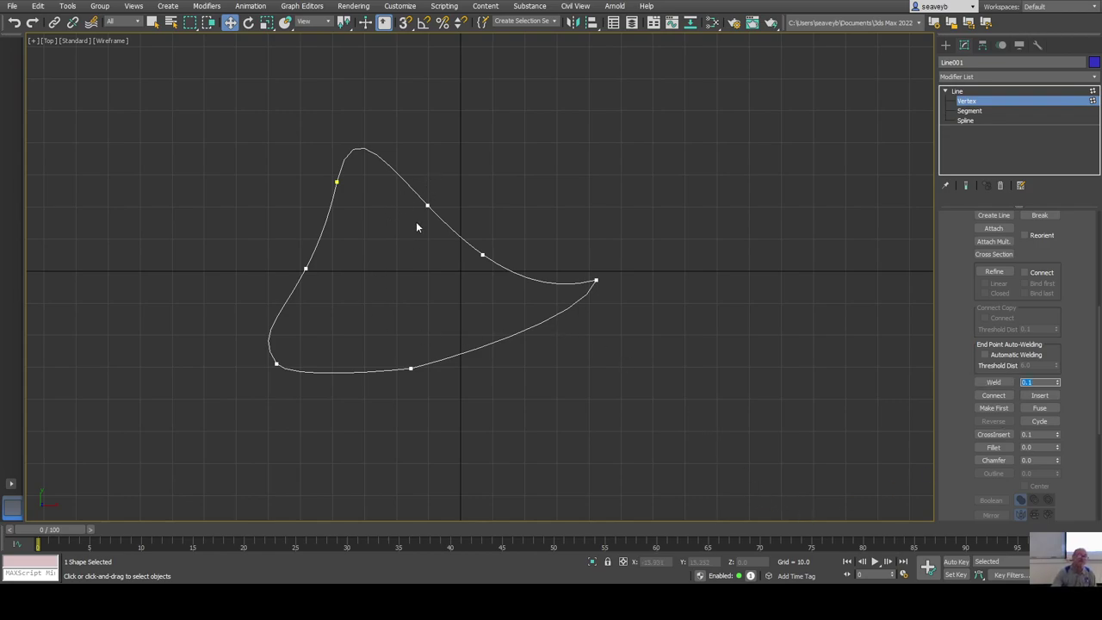
pyautogui.moveTo(210, 117); pyautogui.dragTo(660, 420)
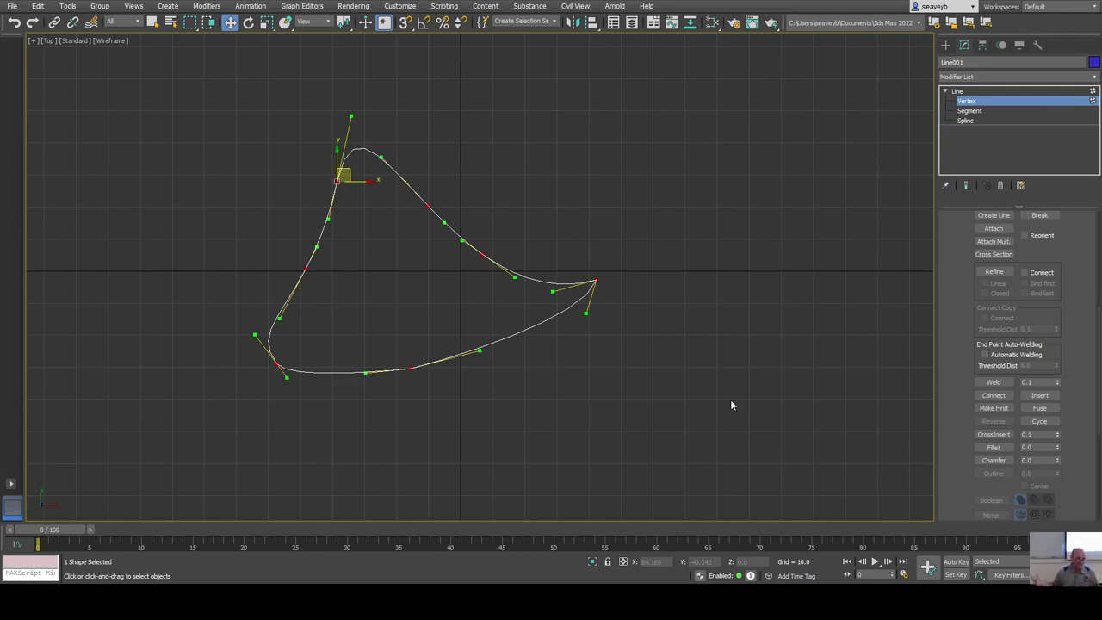
pyautogui.click(686, 320)
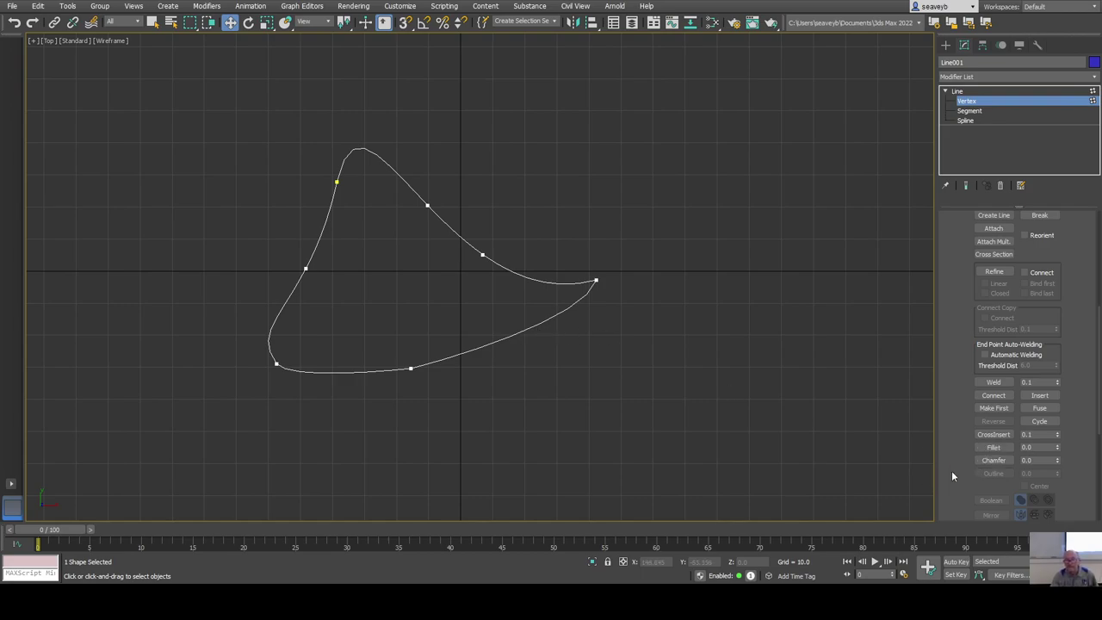
# Try filleting and chamfering the spline's sharp vertex near X 42, Y -3.
pyautogui.click(596, 282)
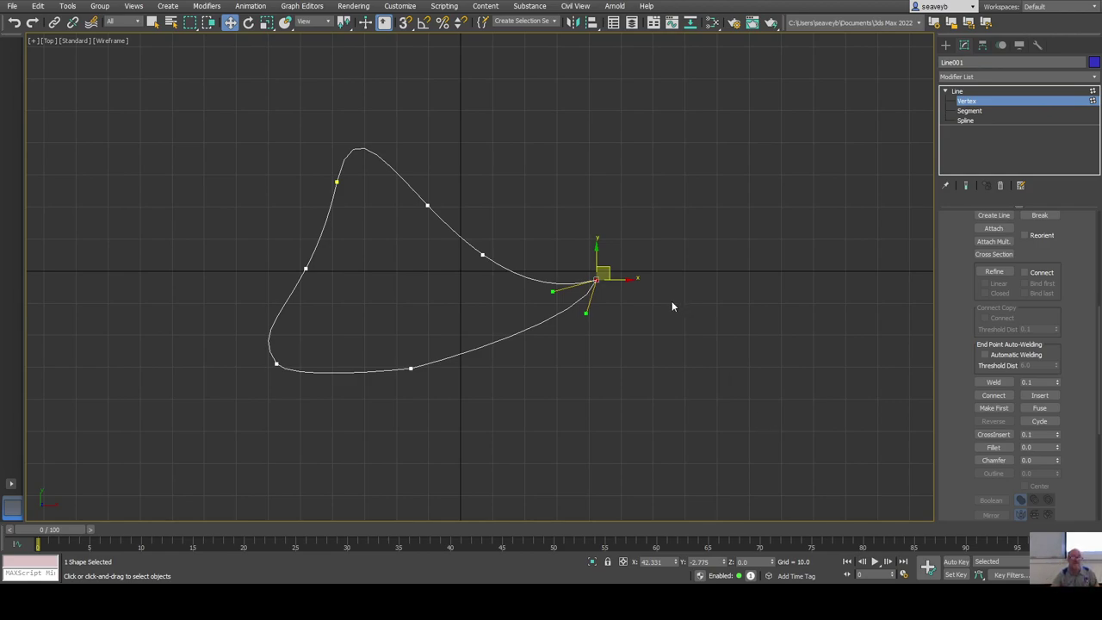
pyautogui.click(995, 447)
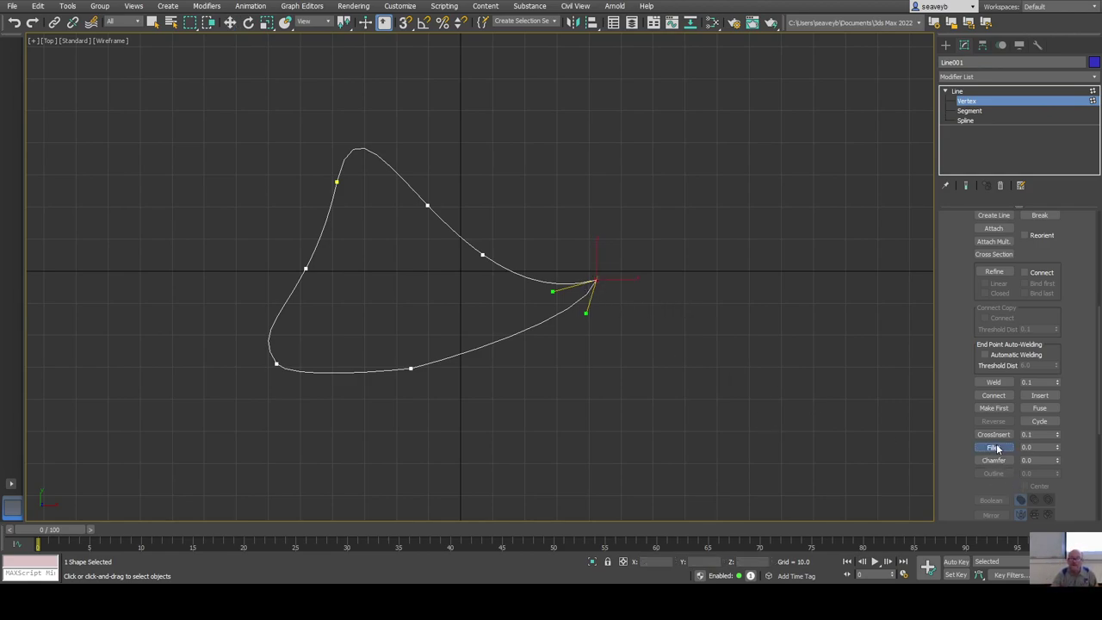
pyautogui.moveTo(594, 279); pyautogui.dragTo(676, 248)
pyautogui.rightClick(677, 248)
pyautogui.click(994, 460)
pyautogui.moveTo(595, 281); pyautogui.dragTo(630, 277)
pyautogui.press('w')
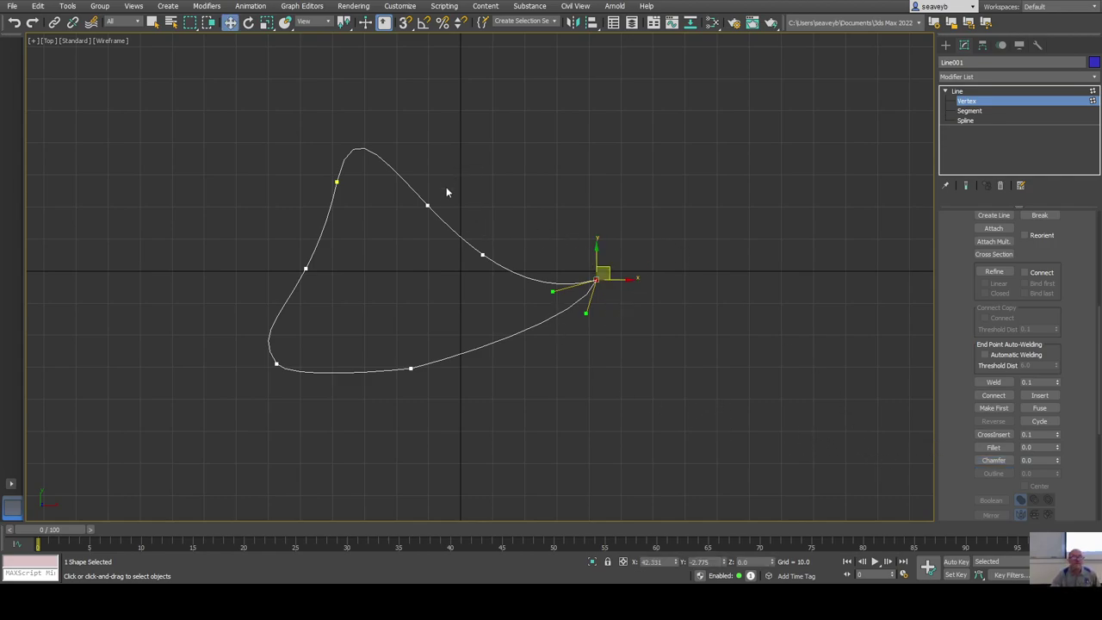
# Select the closed shape at Spline level, create an outline around its outside, and clear the selection.
pyautogui.click(966, 120)
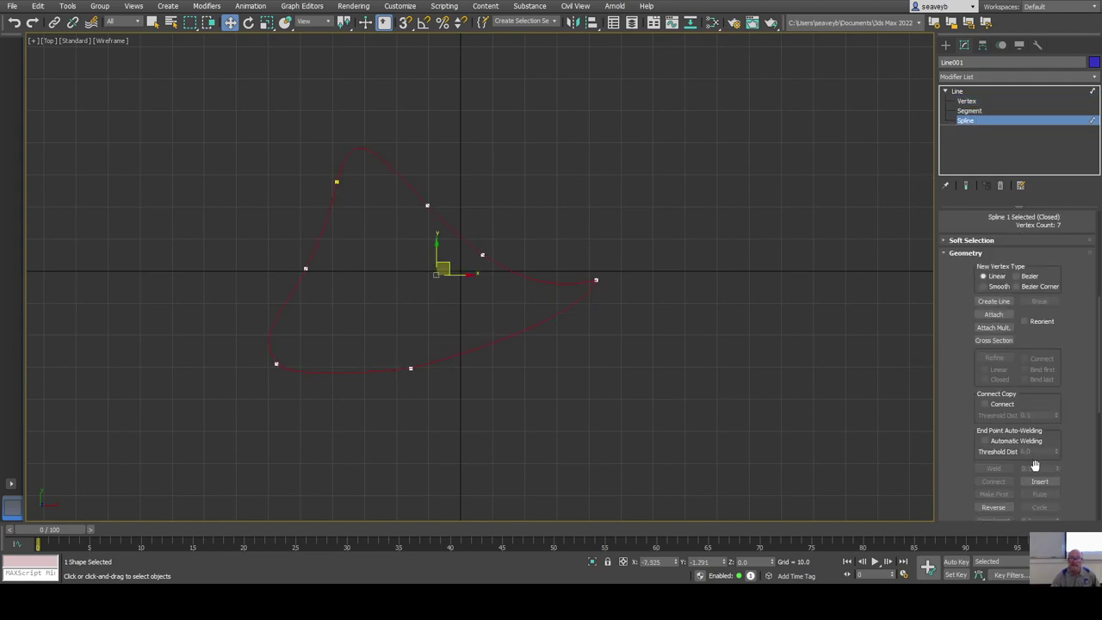
pyautogui.scroll(-4, 1009, 436)
pyautogui.click(993, 439)
pyautogui.moveTo(531, 326)
pyautogui.mouseDown()
pyautogui.moveTo(534, 339)
pyautogui.moveTo(537, 298)
pyautogui.moveTo(539, 307)
pyautogui.mouseUp()
pyautogui.press('w')
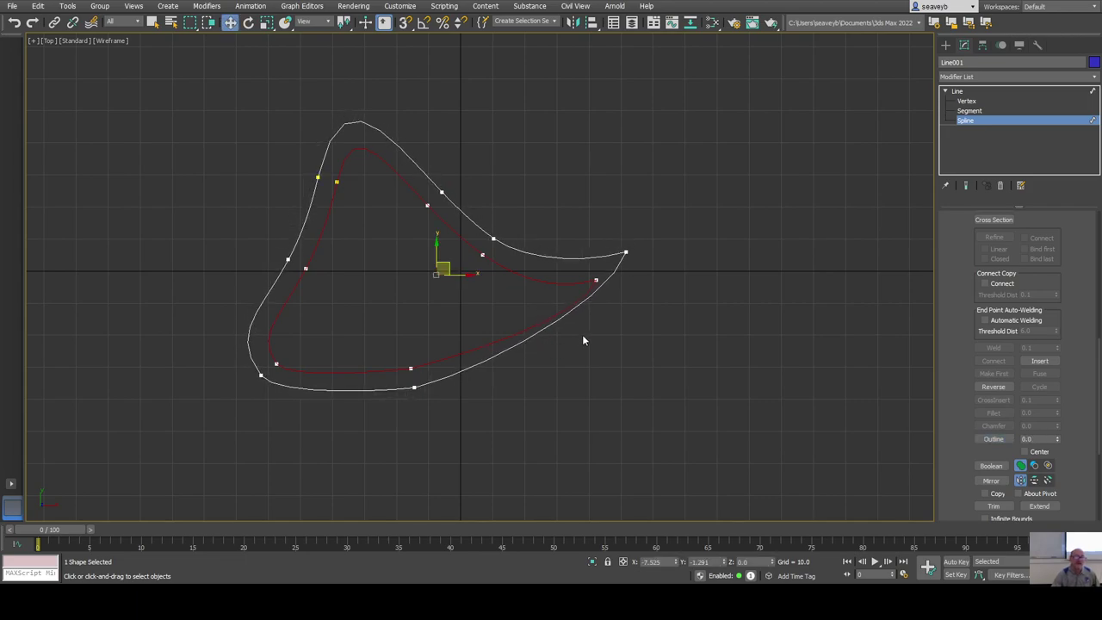
pyautogui.click(579, 353)
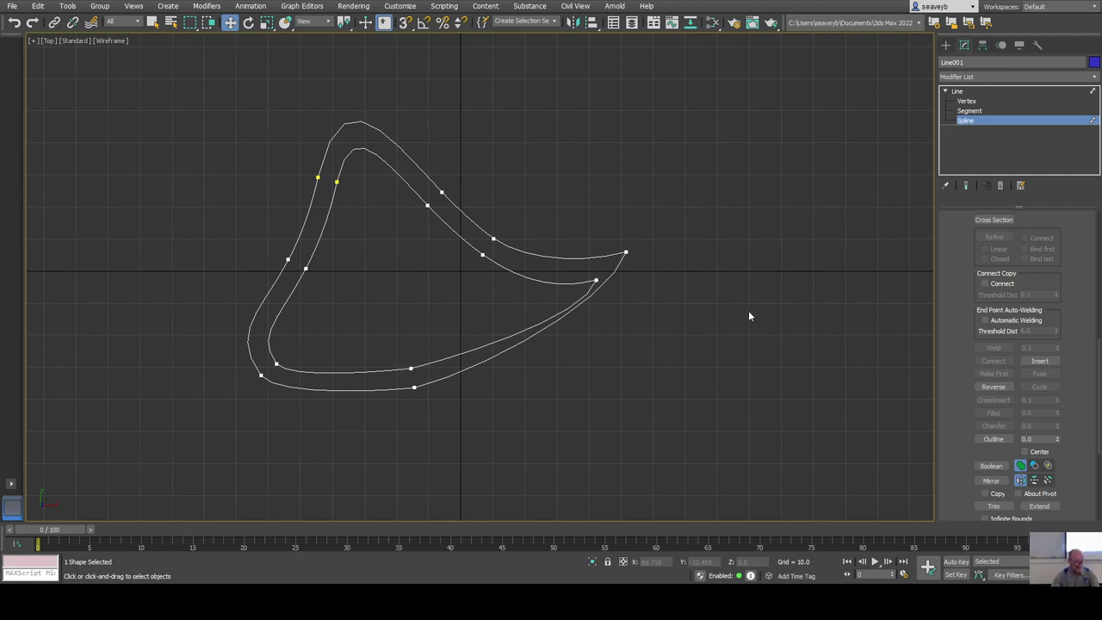
# Move four upper vertices of the inner spline inward, adjust the Bezier handle of its yellow first vertex, and leave vertex editing.
pyautogui.press('1')
pyautogui.moveTo(606, 270); pyautogui.dragTo(602, 262)
pyautogui.moveTo(484, 252); pyautogui.dragTo(470, 260)
pyautogui.moveTo(428, 207)
pyautogui.mouseDown()
pyautogui.moveTo(399, 216)
pyautogui.moveTo(424, 222)
pyautogui.mouseUp()
pyautogui.moveTo(339, 181); pyautogui.dragTo(345, 203)
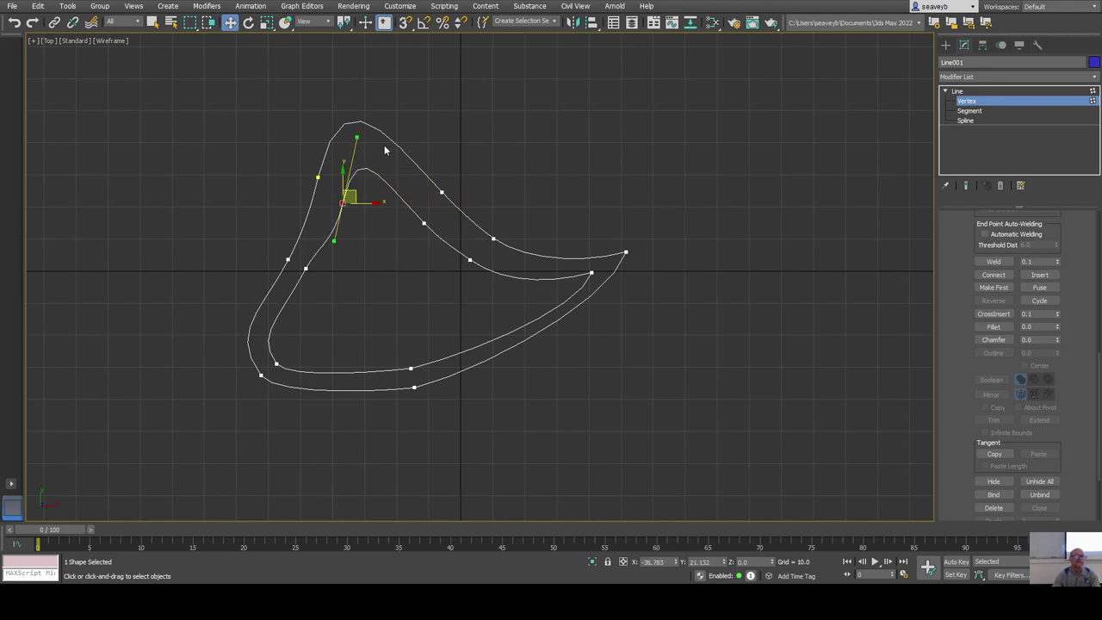
pyautogui.moveTo(356, 140); pyautogui.dragTo(368, 161)
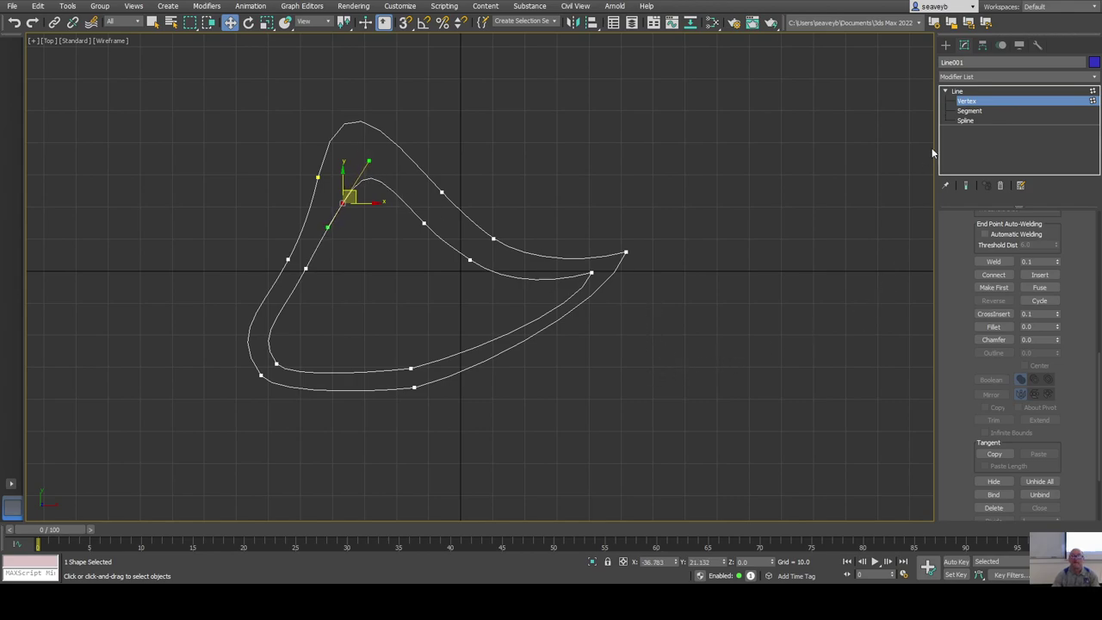
pyautogui.click(966, 101)
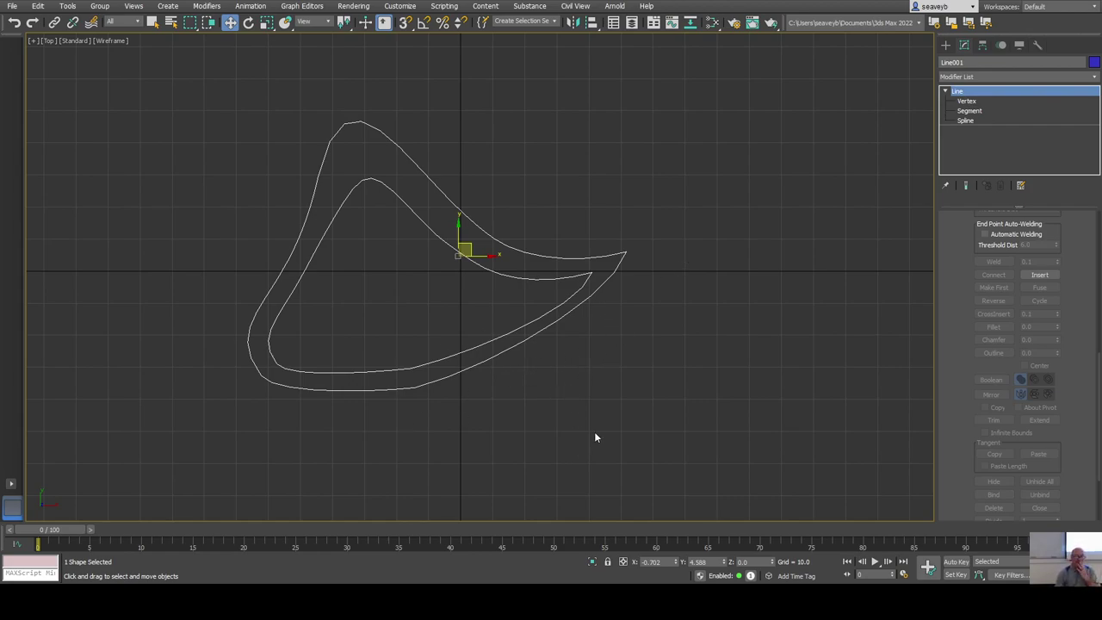
# Show all four viewports, orbit the Perspective view, and render it to check the outlined line.
pyautogui.hotkey('alt', 'w')
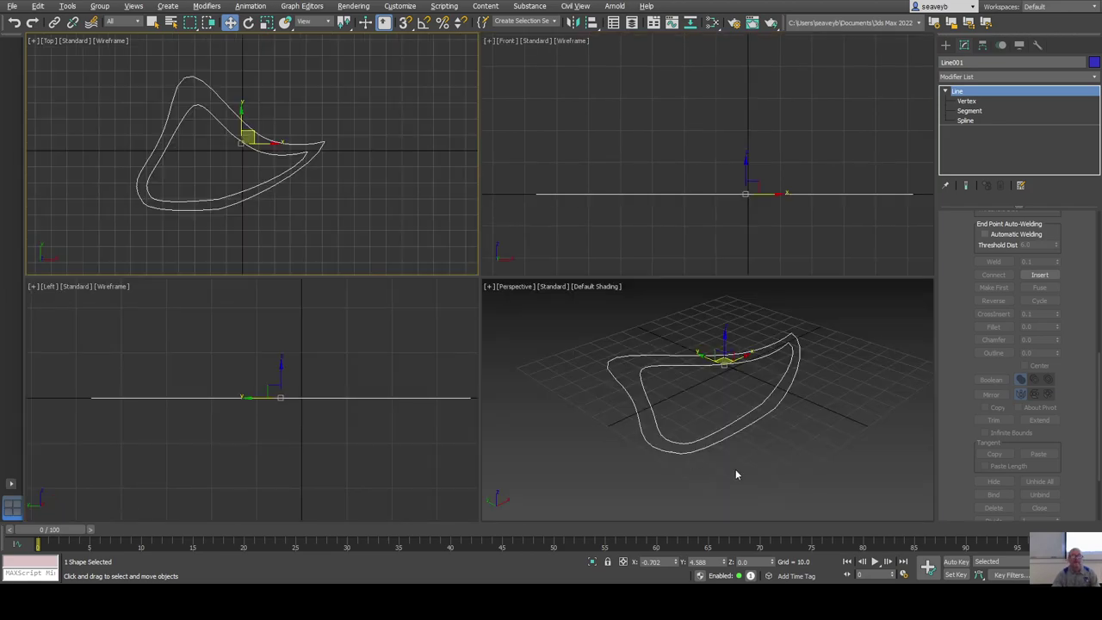
pyautogui.keyDown('alt'); pyautogui.moveTo(683, 390); pyautogui.dragTo(679, 413, button='middle'); pyautogui.keyUp('alt')
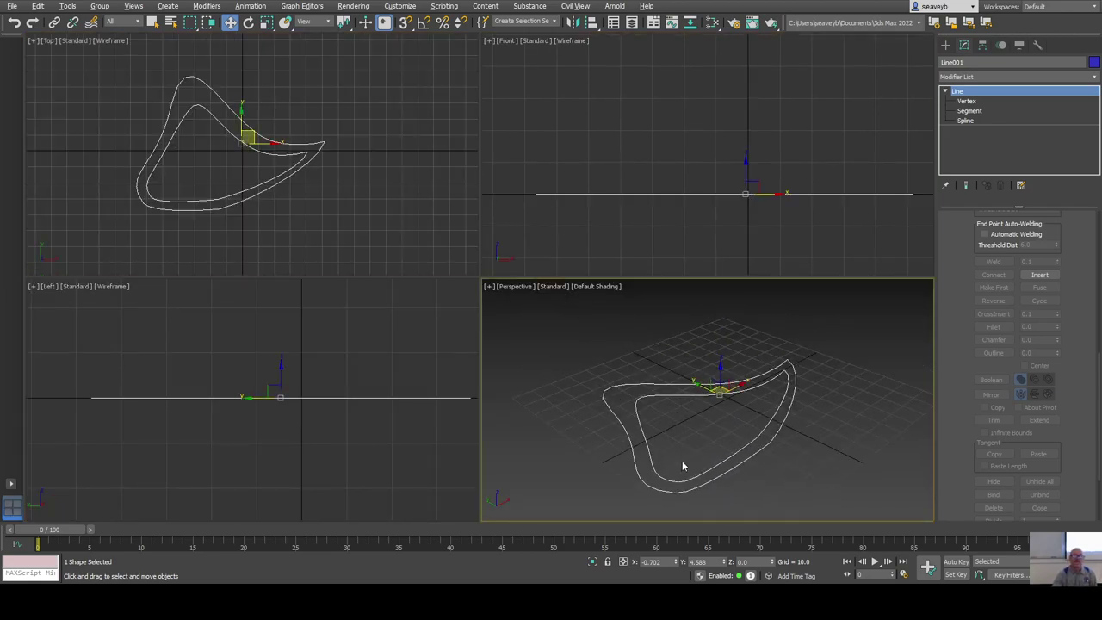
pyautogui.click(752, 23)
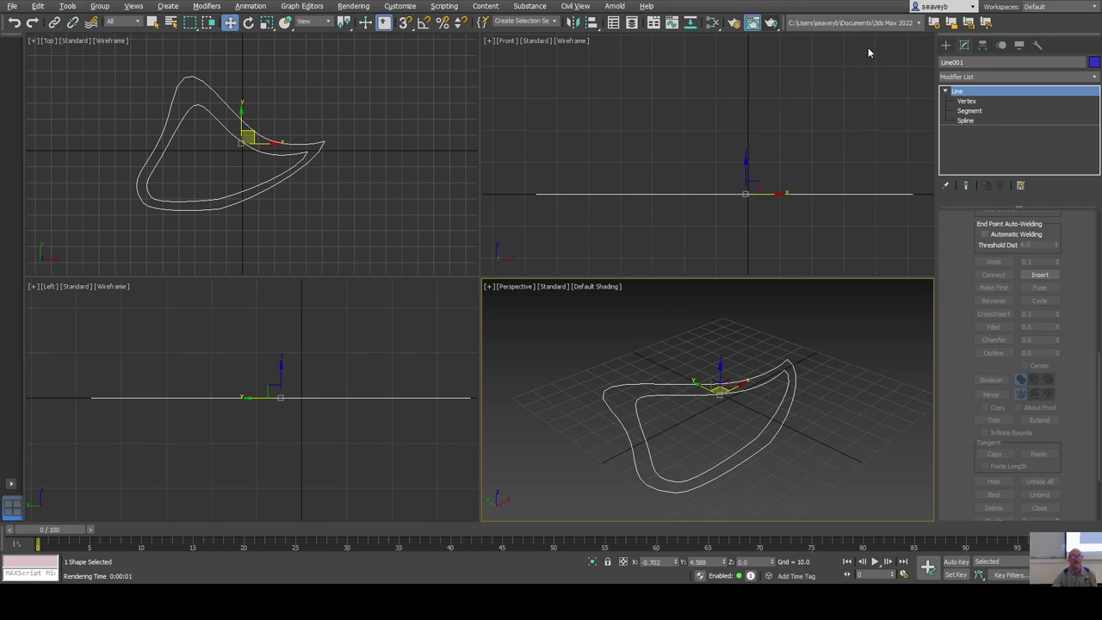
# Enable the line in the renderer and the viewport, toggling the display to compare it with the plain spline.
pyautogui.scroll(3, 964, 317)
pyautogui.scroll(5, 964, 321)
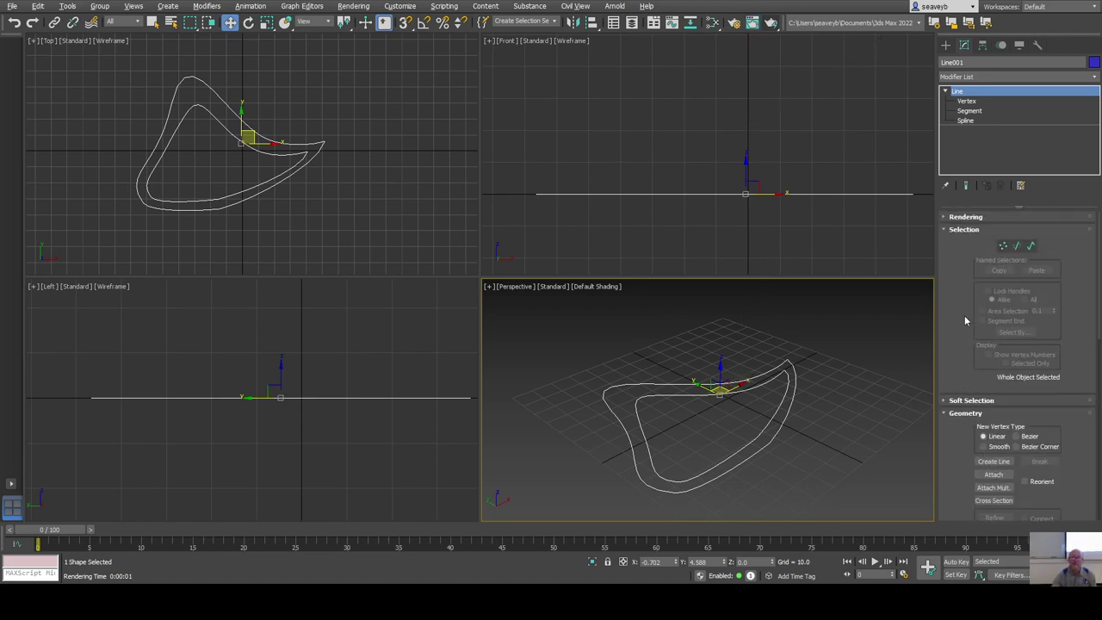
pyautogui.click(946, 218)
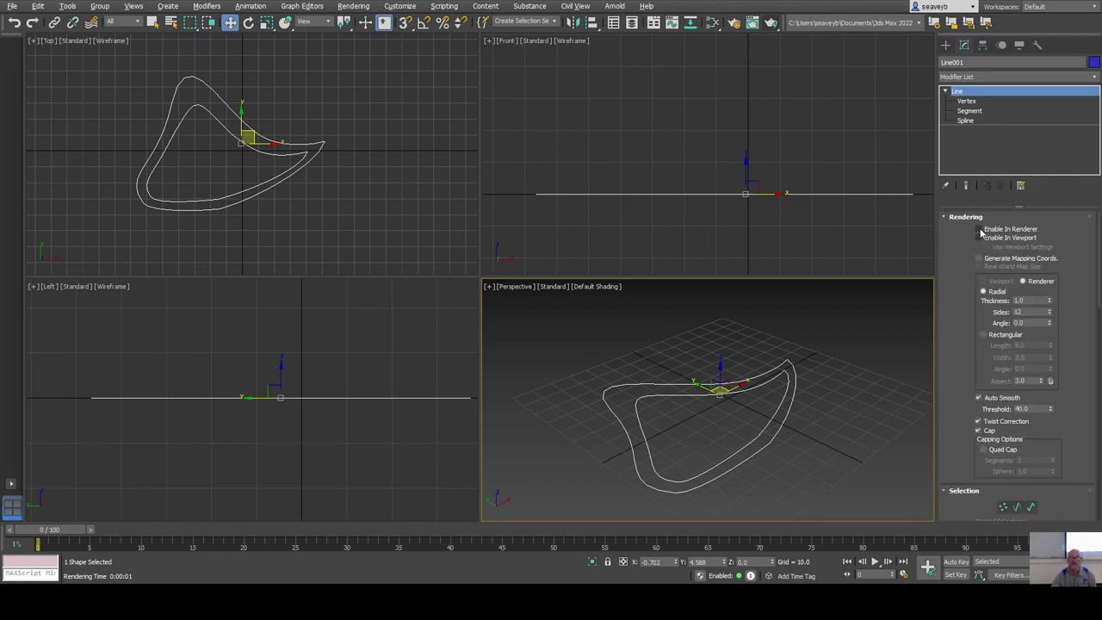
pyautogui.click(979, 229)
pyautogui.click(979, 238)
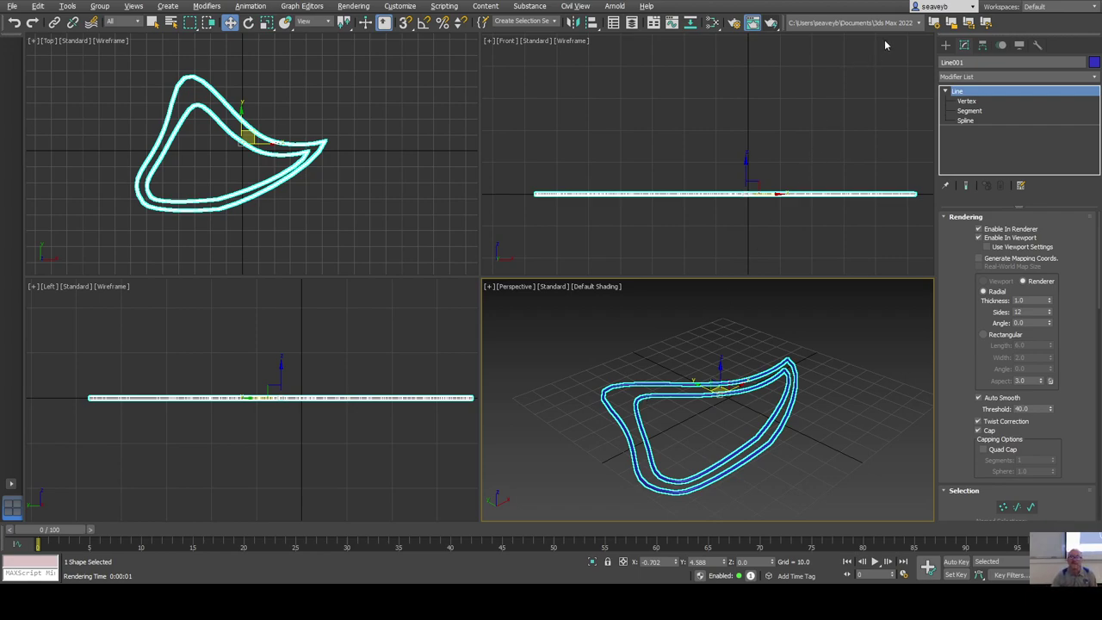
pyautogui.click(979, 237)
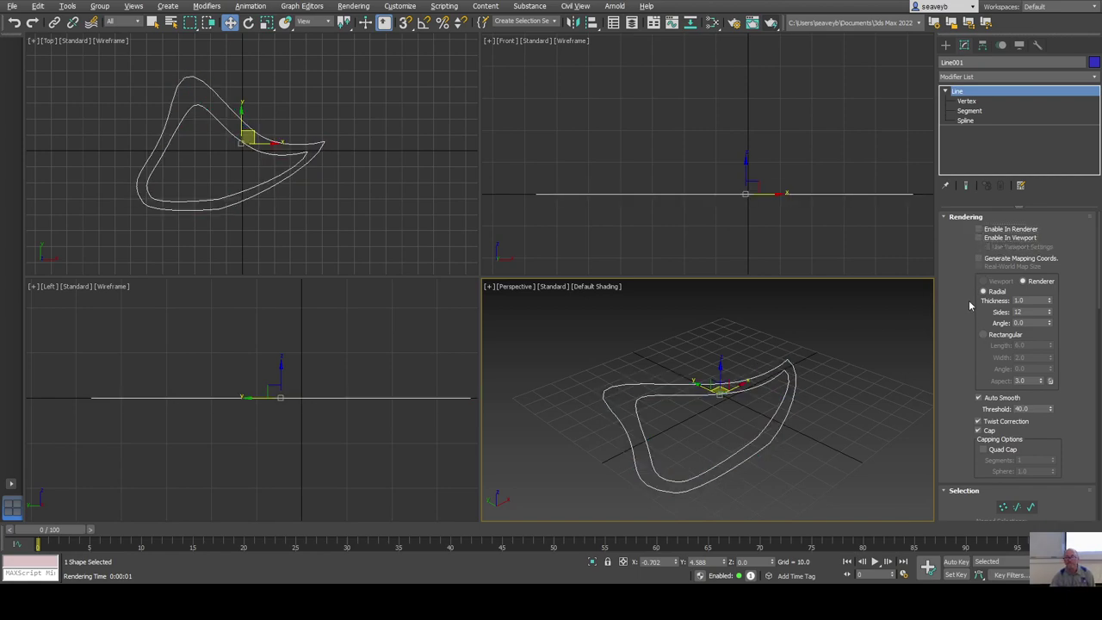
pyautogui.click(979, 237)
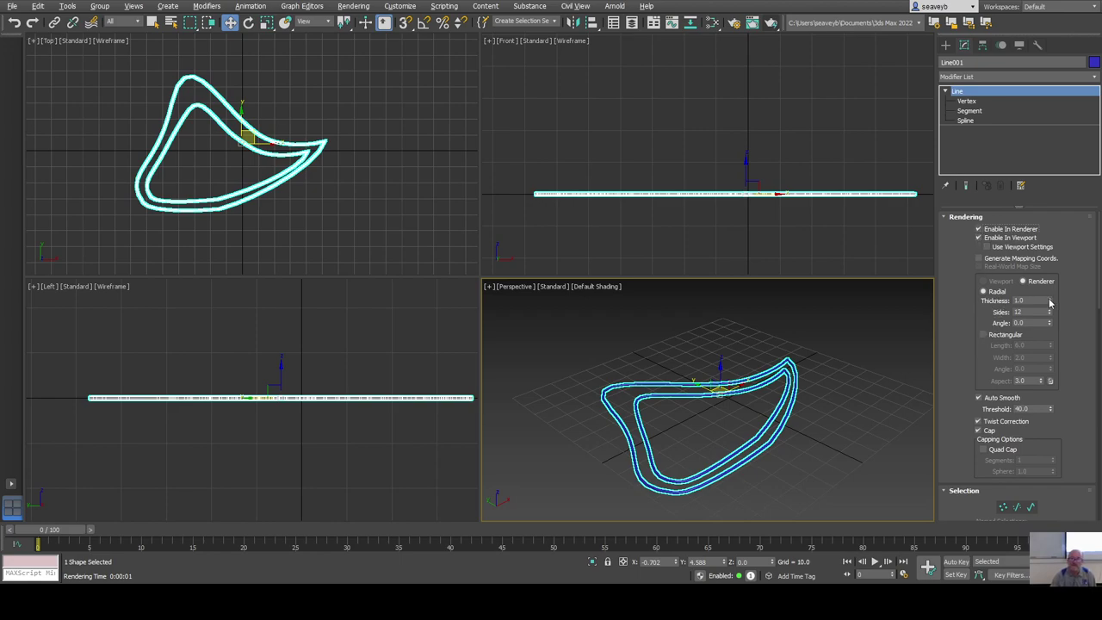
# Set the line's radial cross-section to 3 sides with a thickness of 2.431, and inspect its faceted shape.
pyautogui.moveTo(1049, 301); pyautogui.dragTo(875, 260)
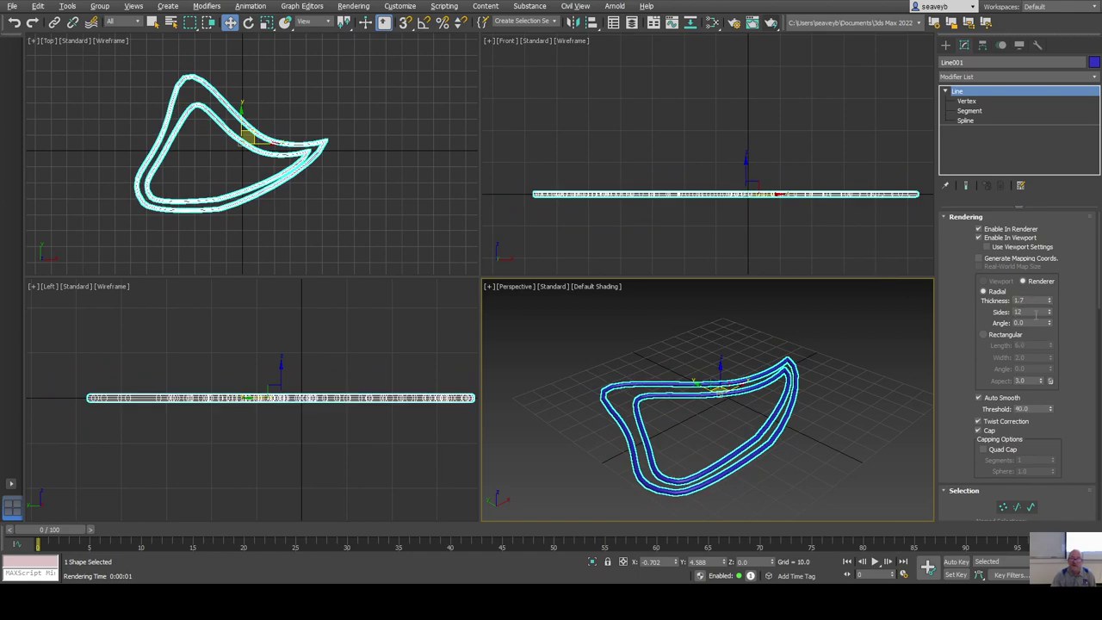
pyautogui.moveTo(1050, 312); pyautogui.dragTo(1050, 345)
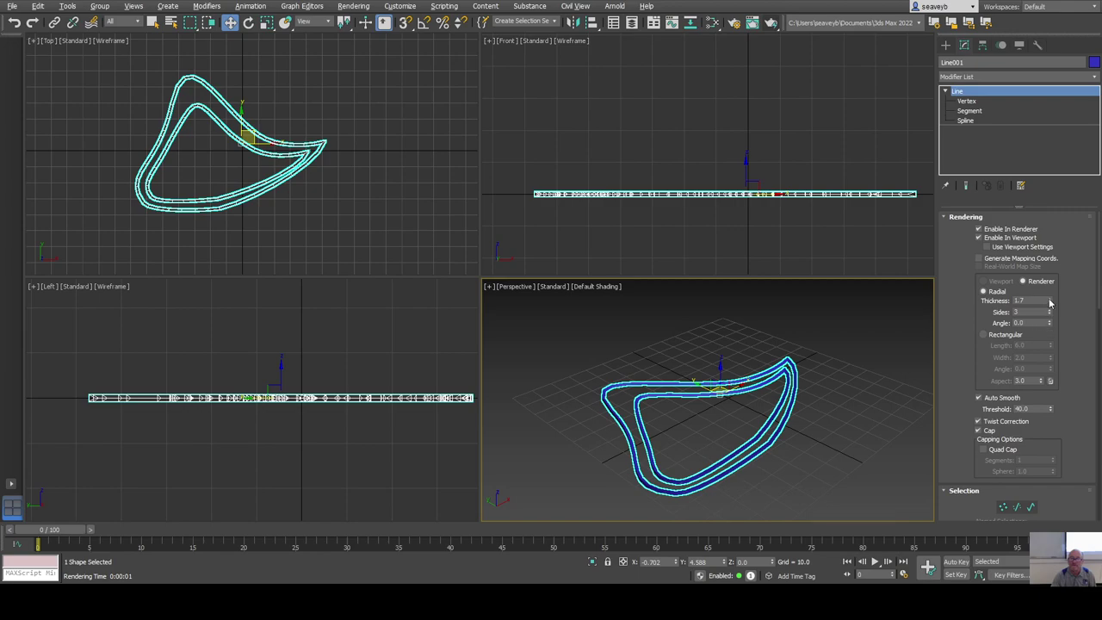
pyautogui.moveTo(1050, 300); pyautogui.dragTo(1051, 275)
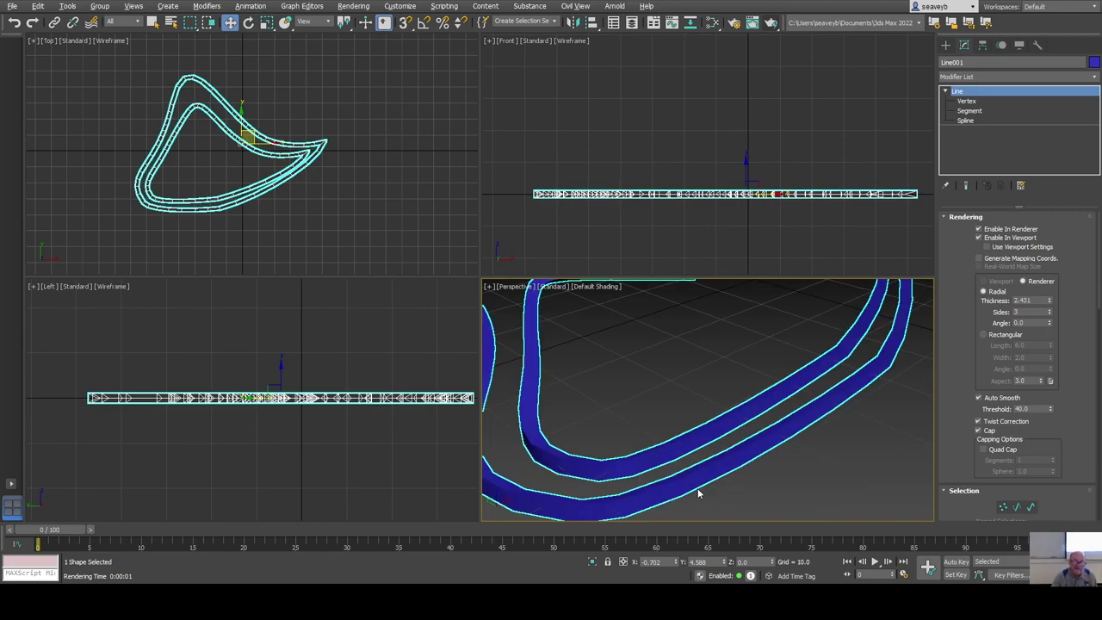
pyautogui.moveTo(726, 482)
pyautogui.keyDown('alt'); pyautogui.mouseDown(button='middle')
pyautogui.moveTo(748, 468)
pyautogui.moveTo(749, 486)
pyautogui.moveTo(808, 488)
pyautogui.moveTo(732, 485)
pyautogui.mouseUp(button='middle'); pyautogui.keyUp('alt')
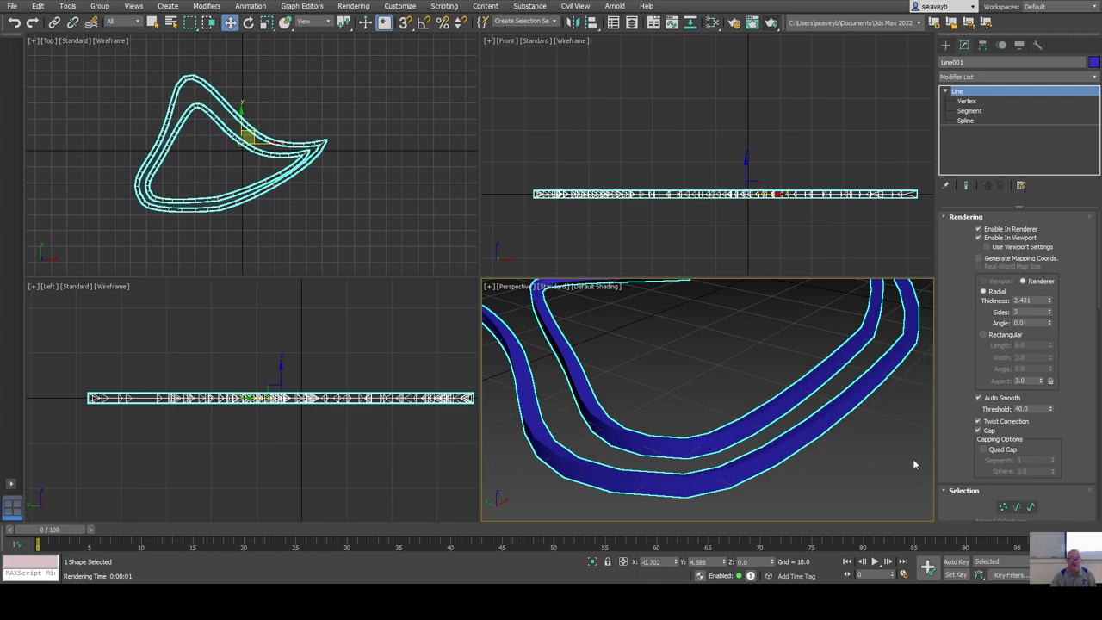
# Collapse the Rendering, Selection, Soft Selection and Geometry settings, and expand the line's Interpolation settings.
pyautogui.click(944, 217)
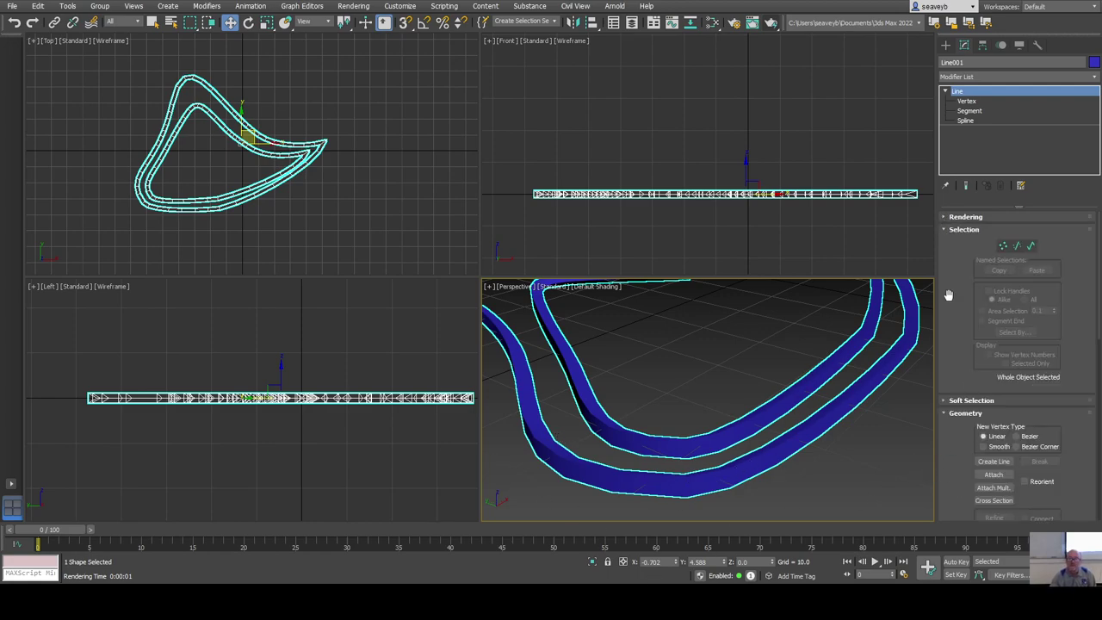
pyautogui.click(948, 230)
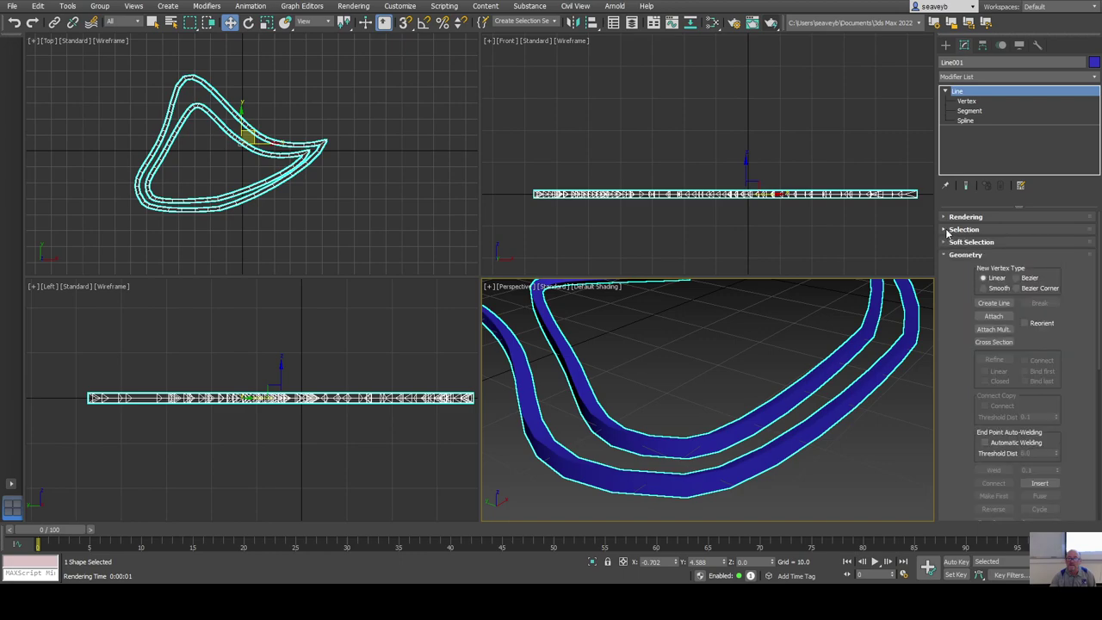
pyautogui.click(943, 243)
pyautogui.click(943, 242)
pyautogui.click(944, 254)
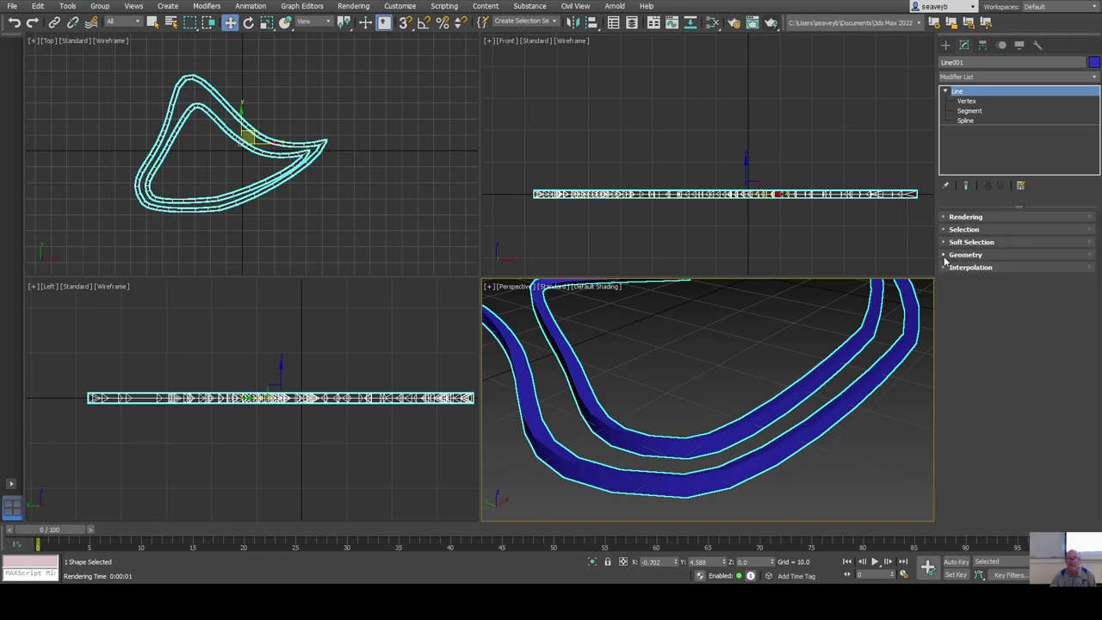
pyautogui.click(946, 267)
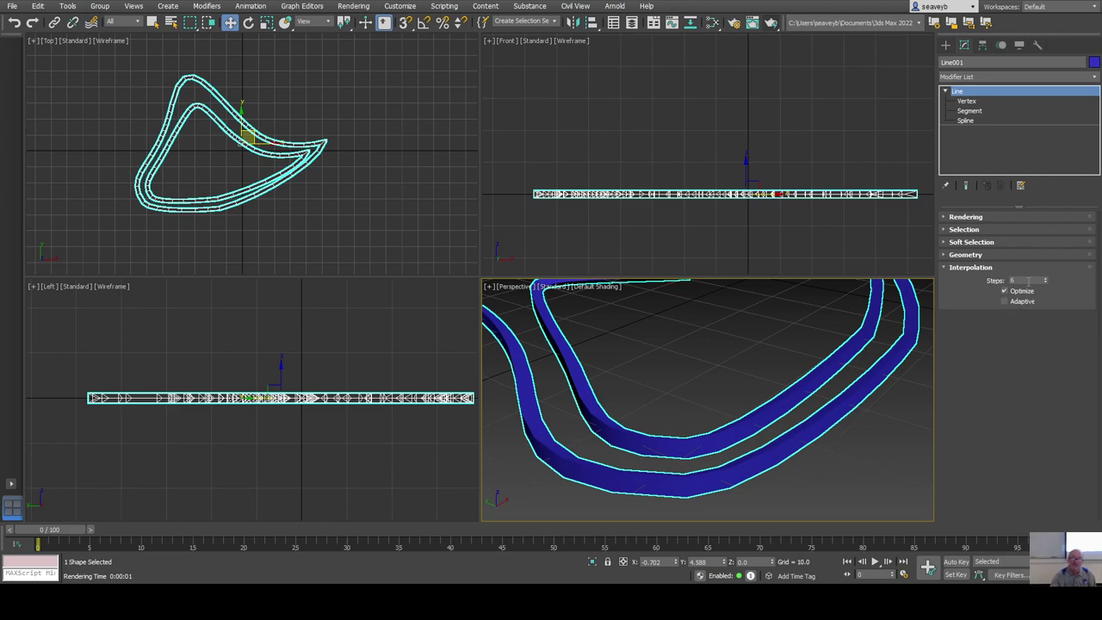
# Disable the line's thickness in both the renderer and the viewport, and collapse the Rendering settings.
pyautogui.click(955, 217)
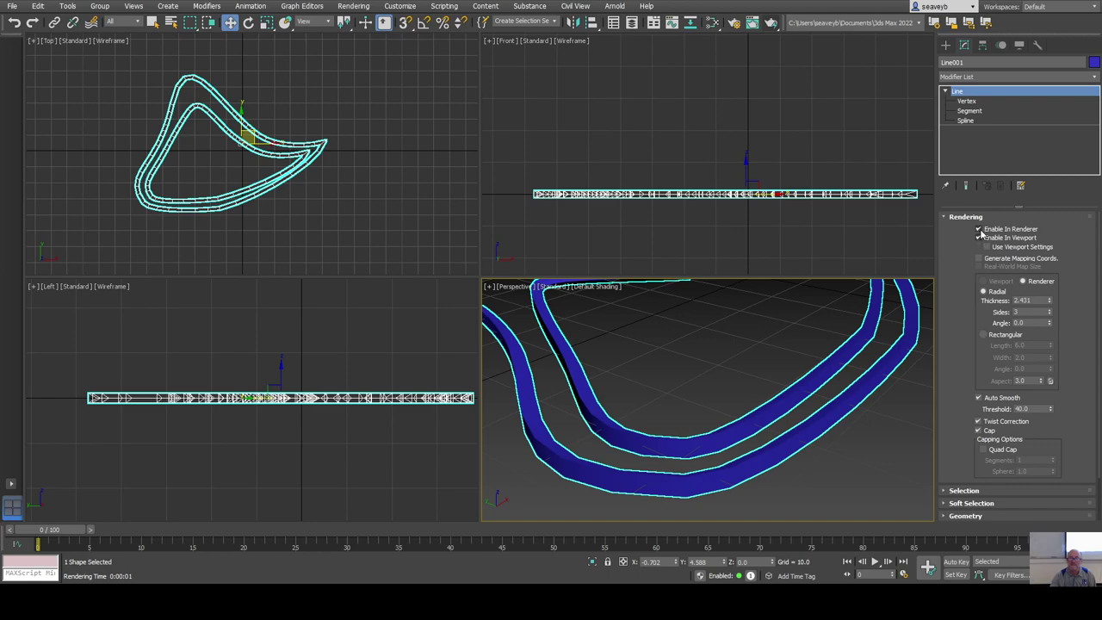
pyautogui.click(978, 237)
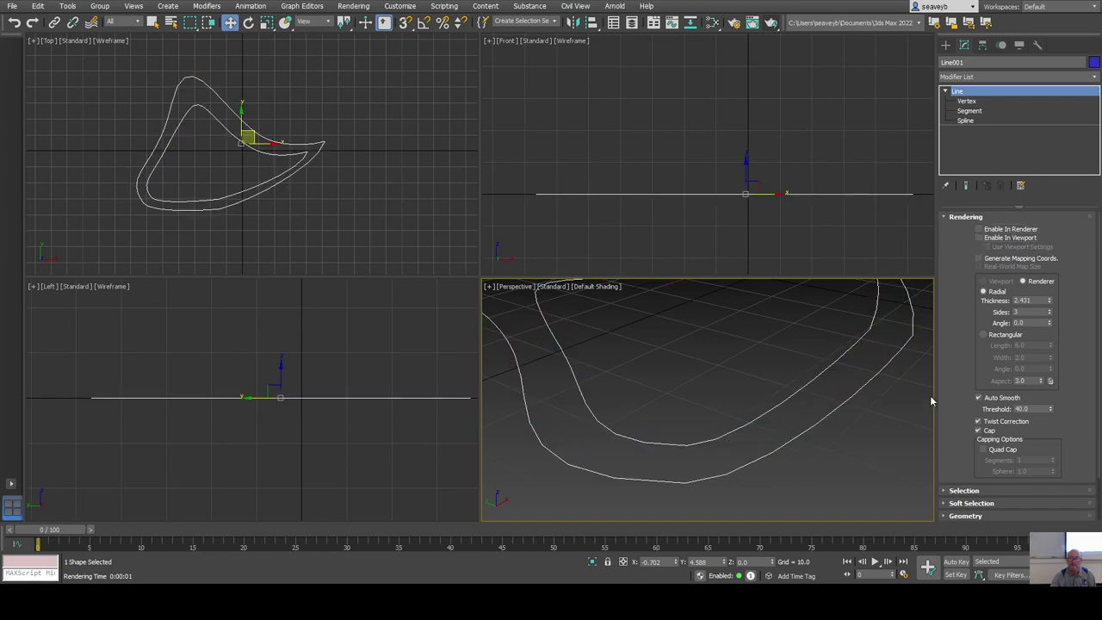
pyautogui.click(960, 217)
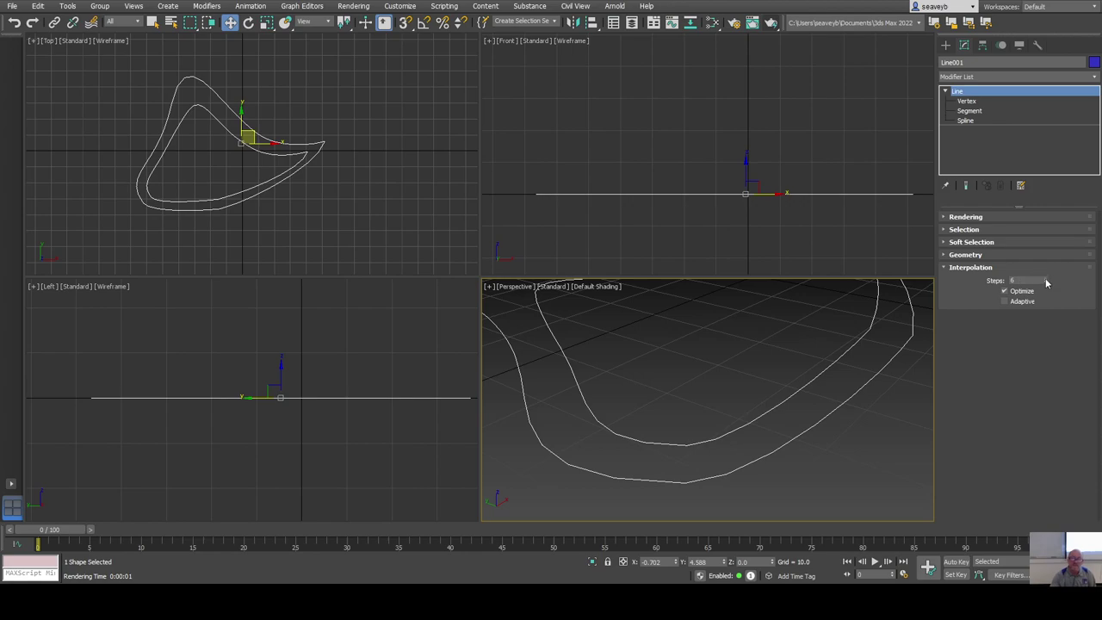
# Test the curve's smoothness with 100 interpolation steps, and set the steps back to 6.
pyautogui.moveTo(1045, 279); pyautogui.dragTo(1046, 273)
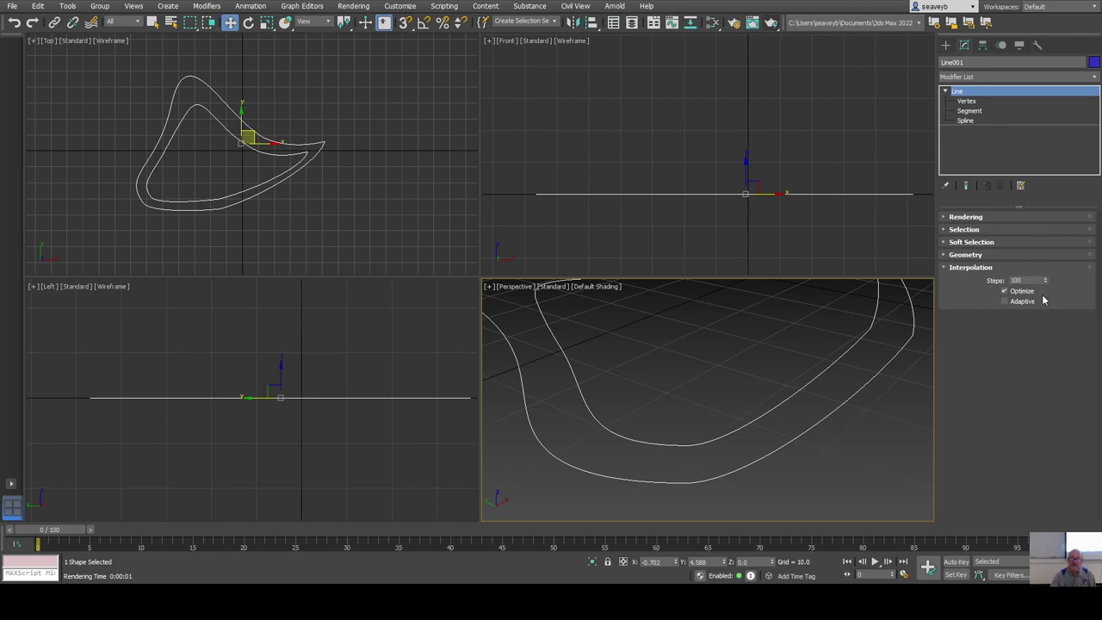
pyautogui.moveTo(1046, 280); pyautogui.dragTo(1047, 358)
pyautogui.moveTo(1046, 284); pyautogui.dragTo(1047, 296)
pyautogui.moveTo(1046, 281); pyautogui.dragTo(1047, 291)
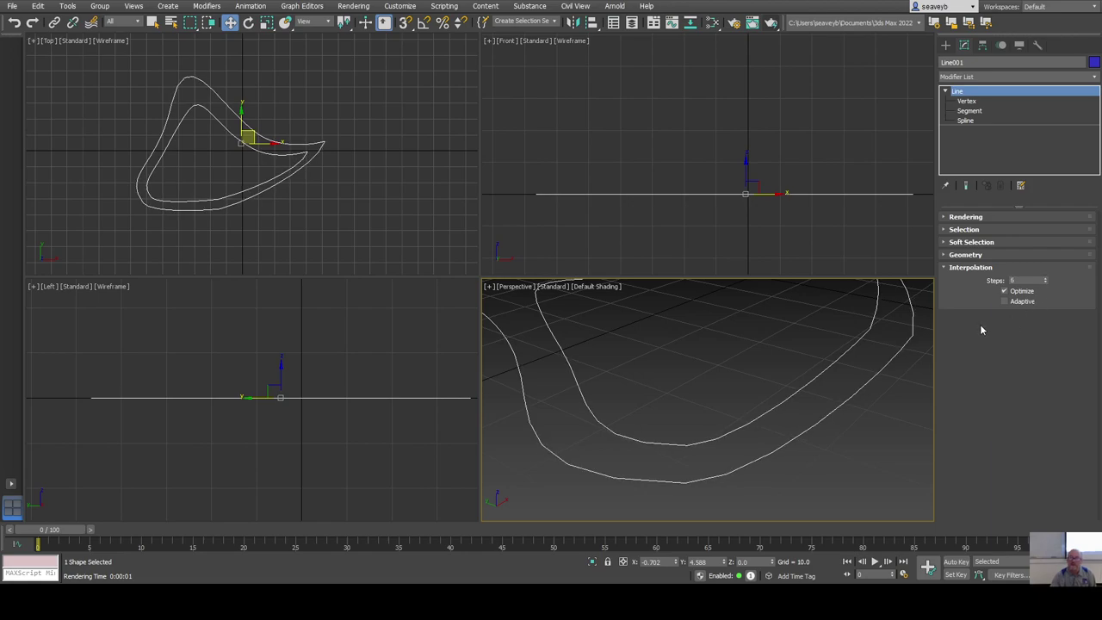
# Turn on Adaptive interpolation for the line and check the smoother curves in the Perspective view.
pyautogui.moveTo(810, 372); pyautogui.dragTo(767, 430, button='middle')
pyautogui.scroll(-3, 814, 411)
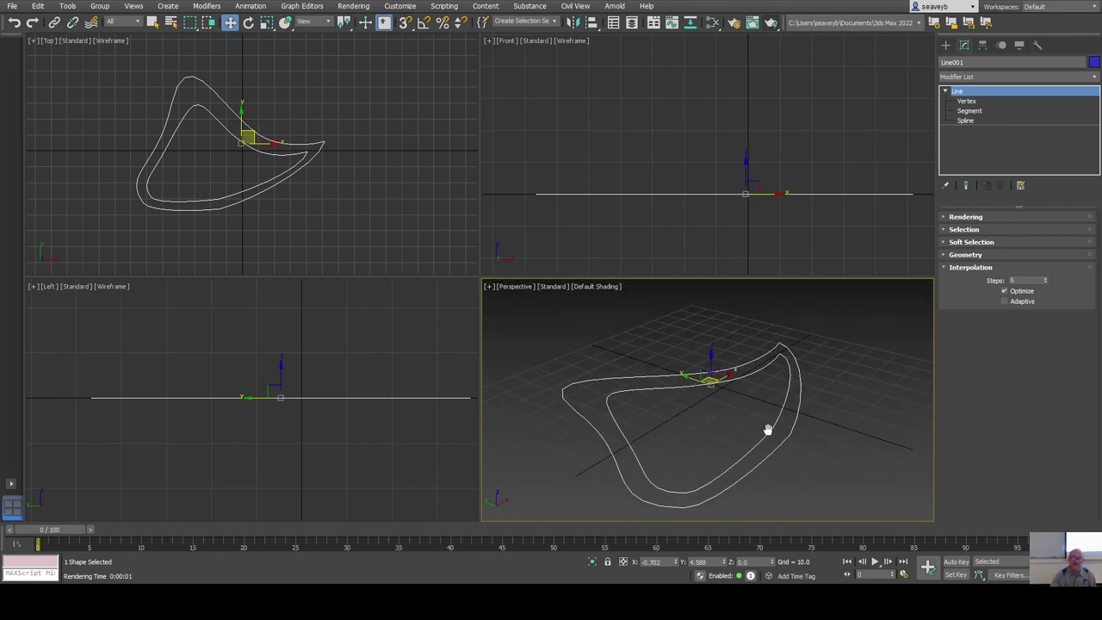
pyautogui.click(1003, 302)
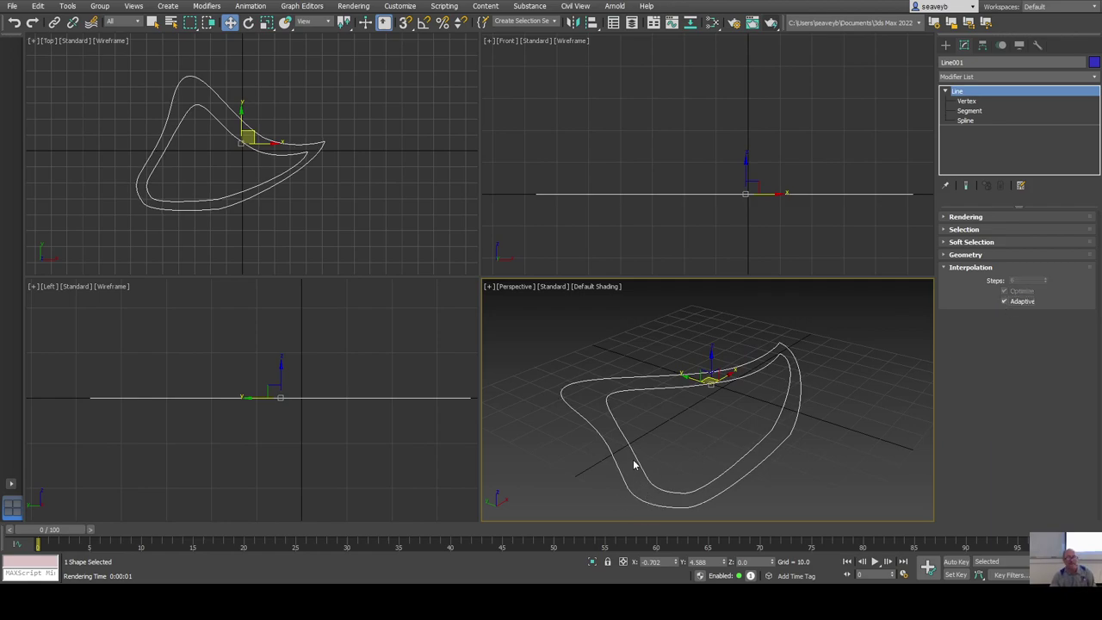
pyautogui.moveTo(619, 462); pyautogui.dragTo(671, 435, button='middle')
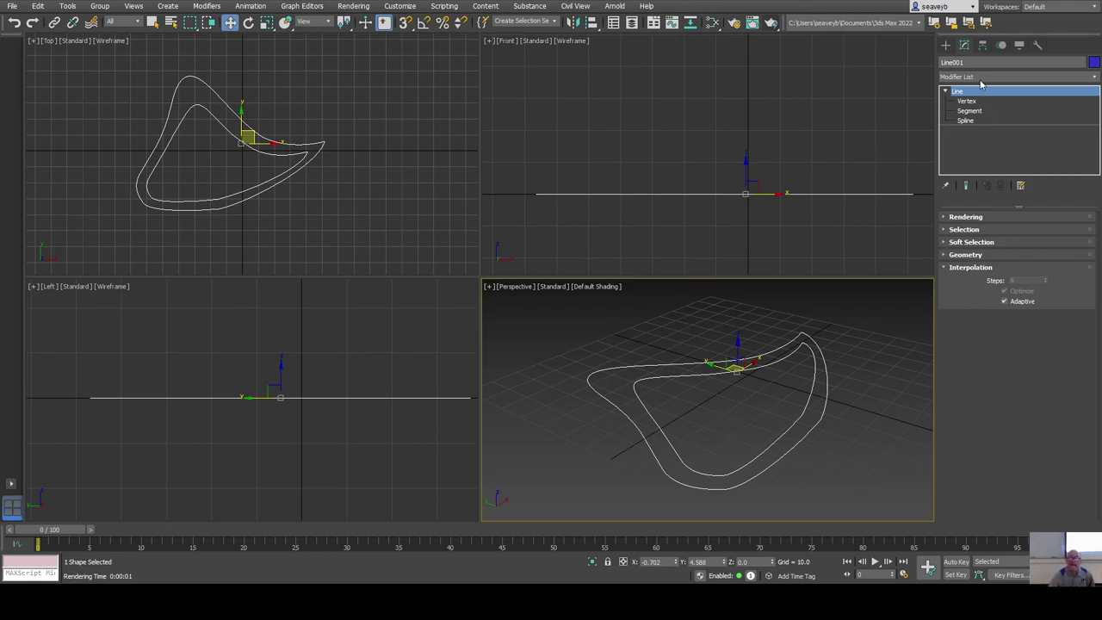
# Add an Extrude modifier to the outlined shape and set its amount to 20.5.
pyautogui.scroll(-1, 1095, 79)
pyautogui.write('ex')
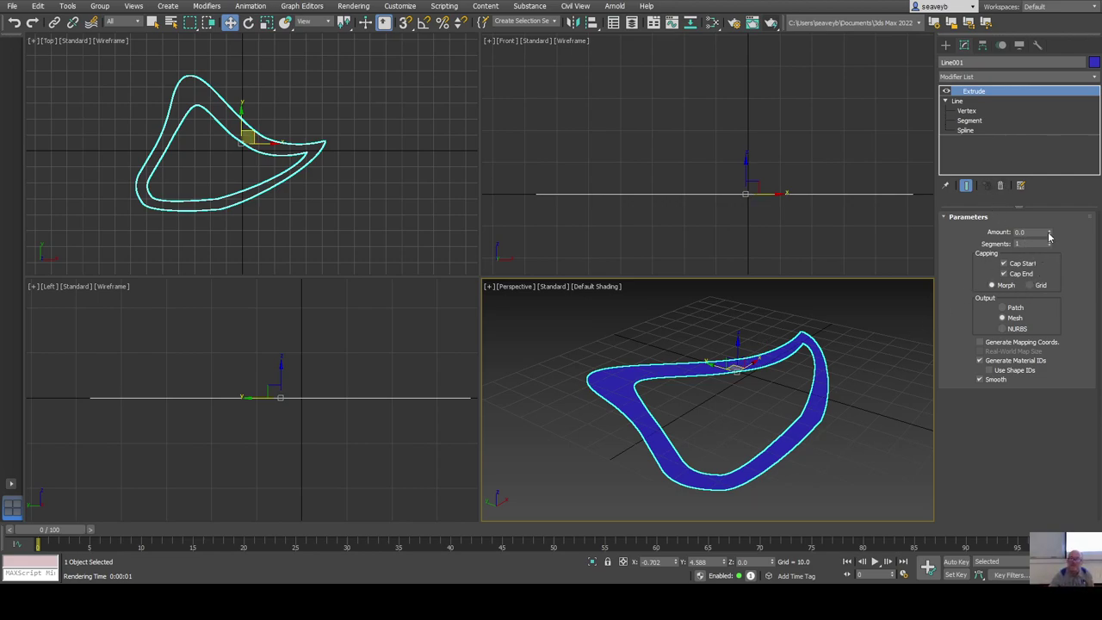
pyautogui.moveTo(1049, 234); pyautogui.dragTo(1052, 206)
pyautogui.scroll(-3, 771, 443)
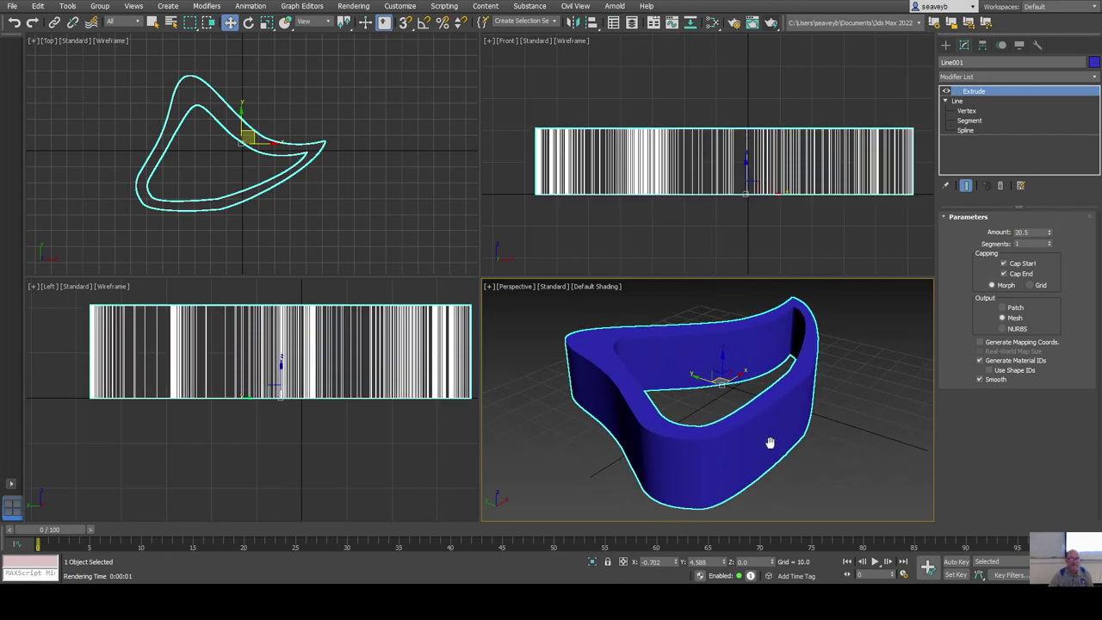
# Try 4 segments on the Extrude modifier, and reset the segments to 1.
pyautogui.keyDown('alt'); pyautogui.moveTo(843, 469); pyautogui.dragTo(820, 469, button='middle'); pyautogui.keyUp('alt')
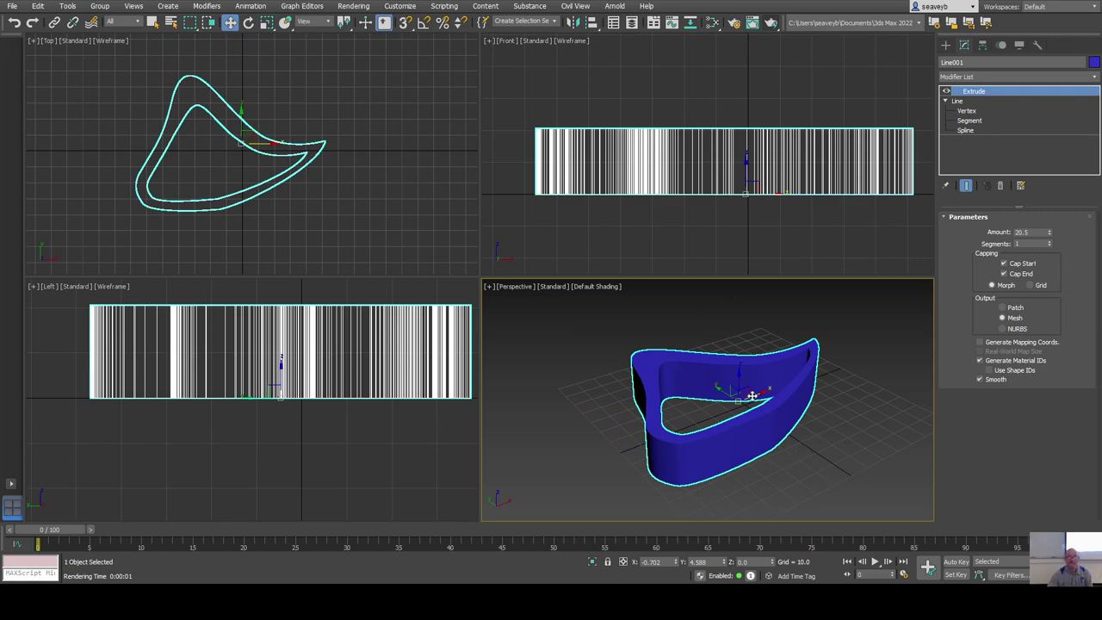
pyautogui.keyDown('alt'); pyautogui.moveTo(805, 439); pyautogui.dragTo(887, 338, button='middle'); pyautogui.keyUp('alt')
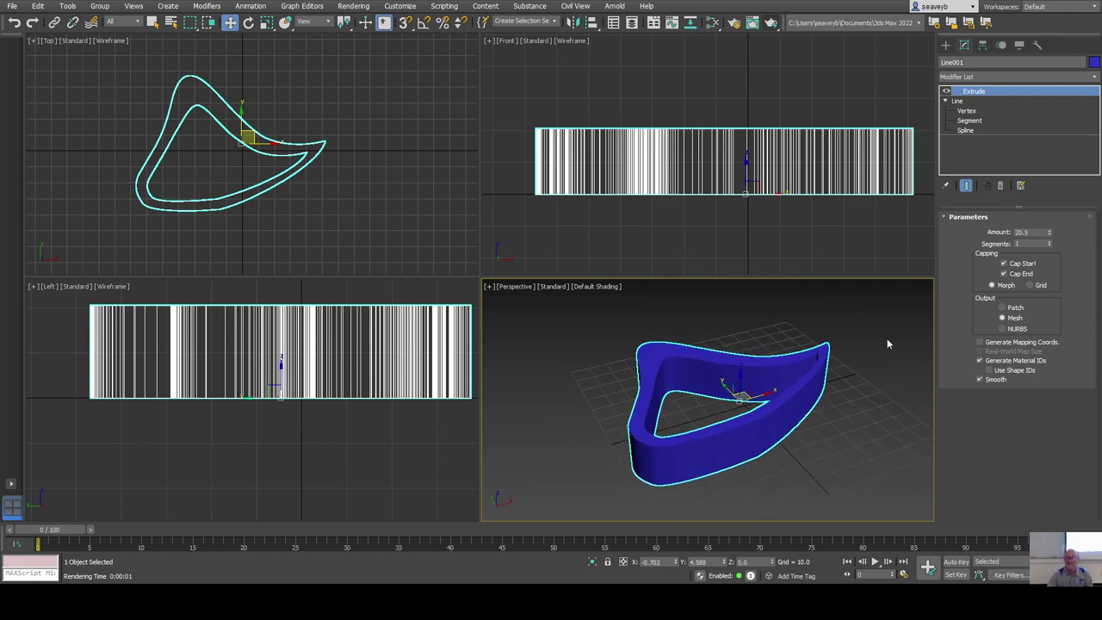
pyautogui.hotkey('shift', 'z')
pyautogui.click(1050, 242)
pyautogui.click(1050, 242)
pyautogui.click(1050, 242)
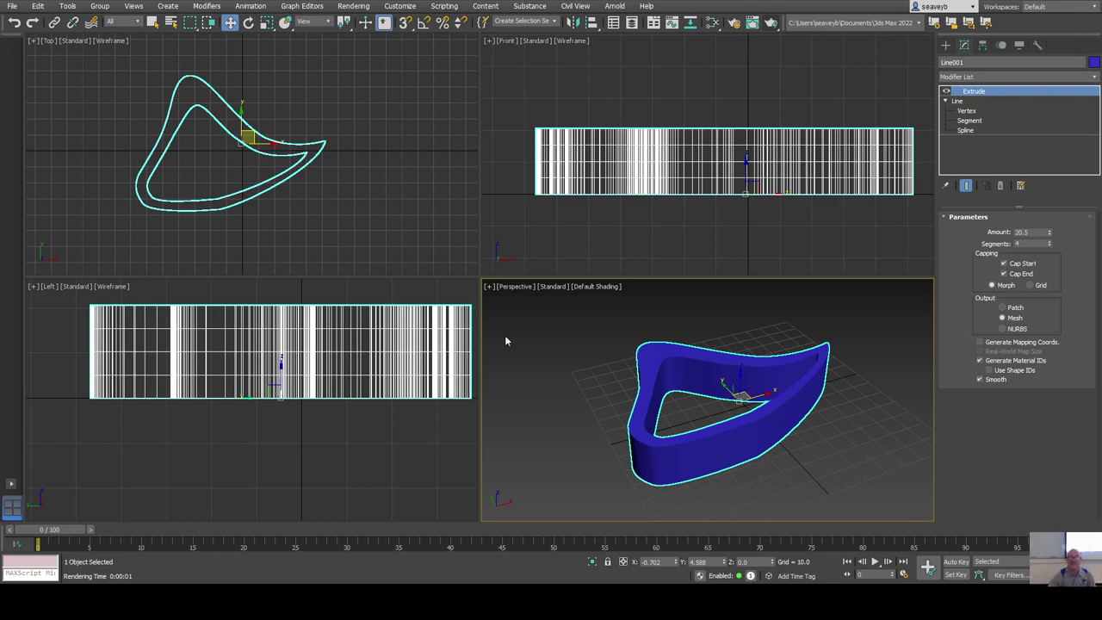
pyautogui.rightClick(1048, 245)
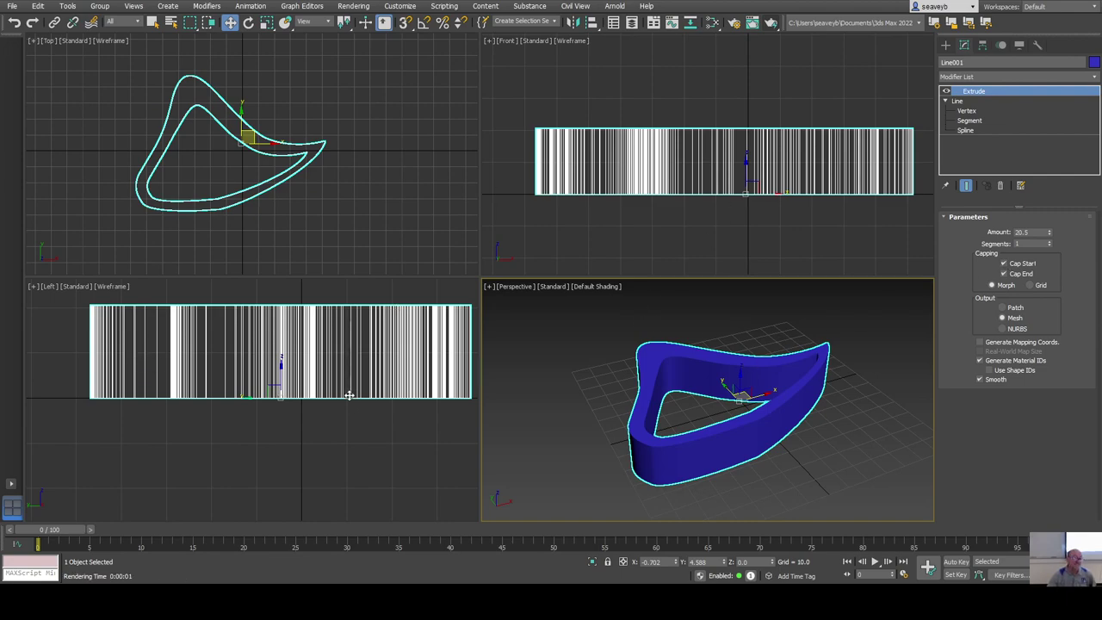
# Turn off Adaptive interpolation on the base Line and return to the Extrude modifier.
pyautogui.click(963, 102)
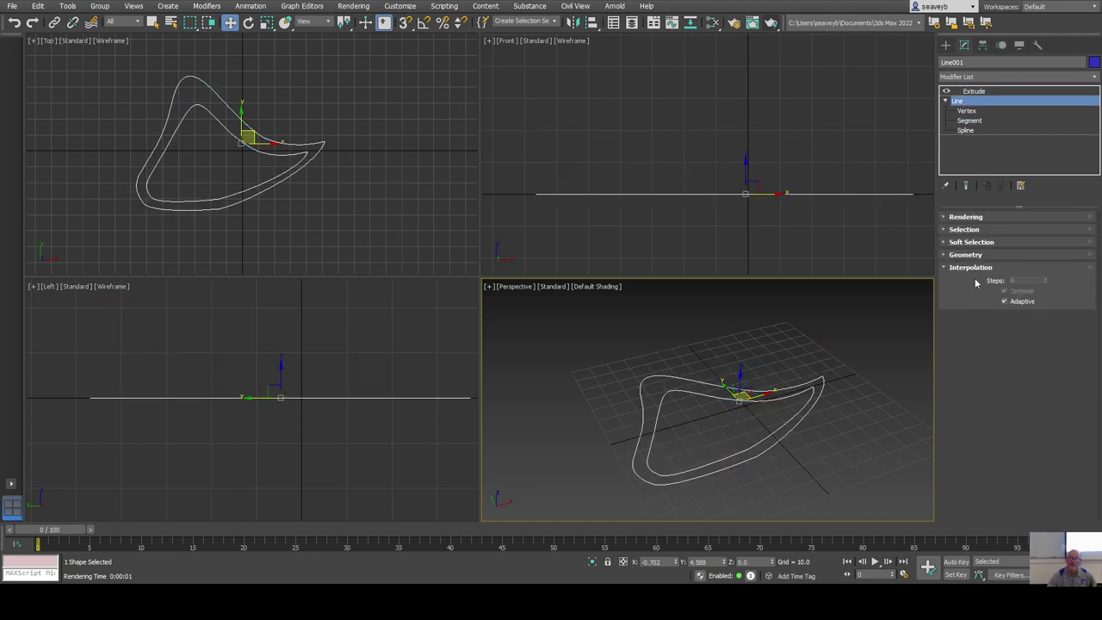
pyautogui.click(1005, 302)
pyautogui.click(973, 91)
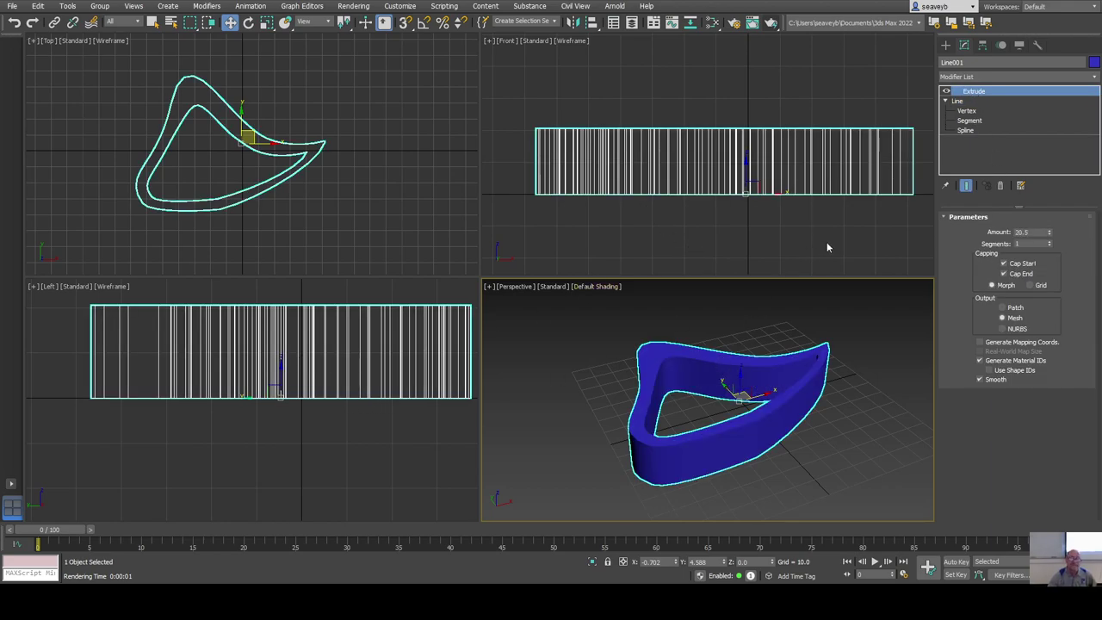
# Show the end result while editing the base Line, lower its interpolation steps to 1, and return to the Extrude level.
pyautogui.click(961, 101)
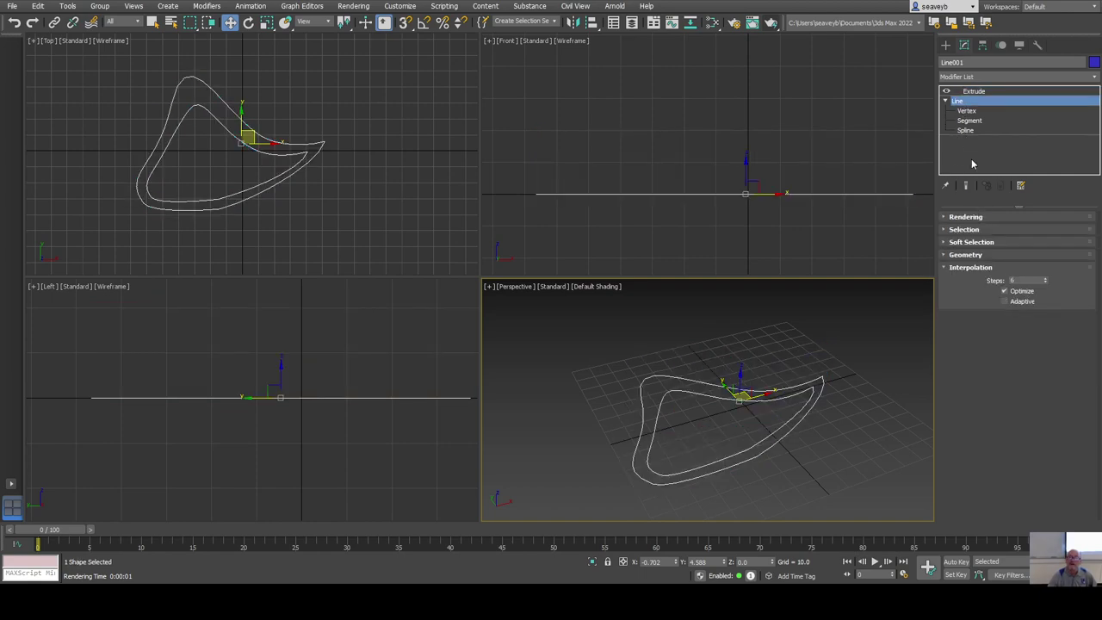
pyautogui.click(965, 185)
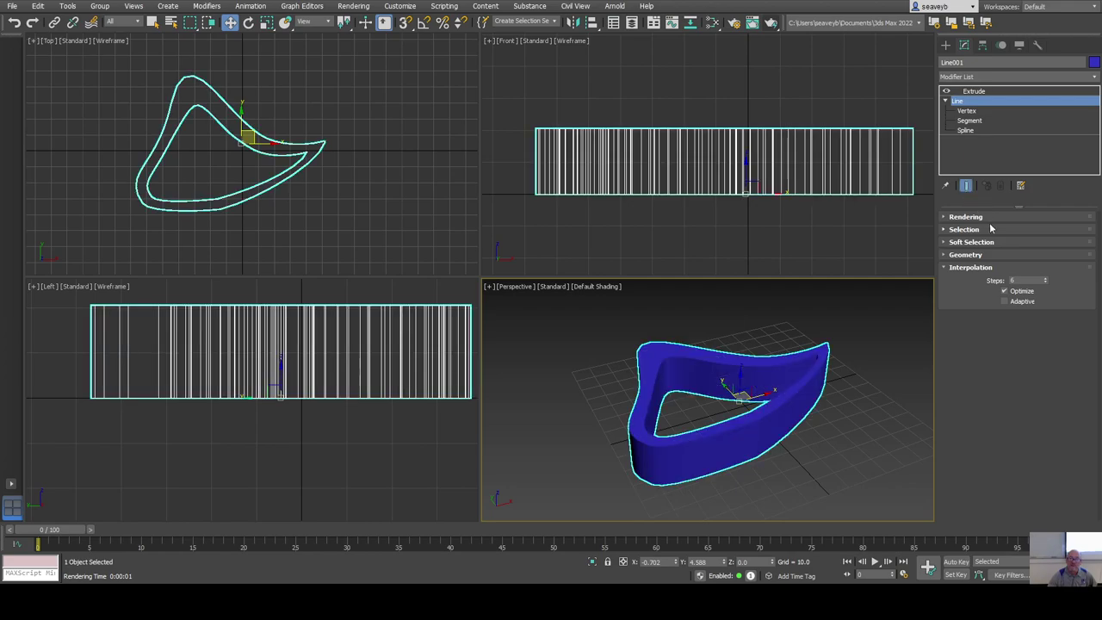
pyautogui.click(1046, 282)
pyautogui.click(1046, 283)
pyautogui.click(1046, 283)
pyautogui.click(1046, 283)
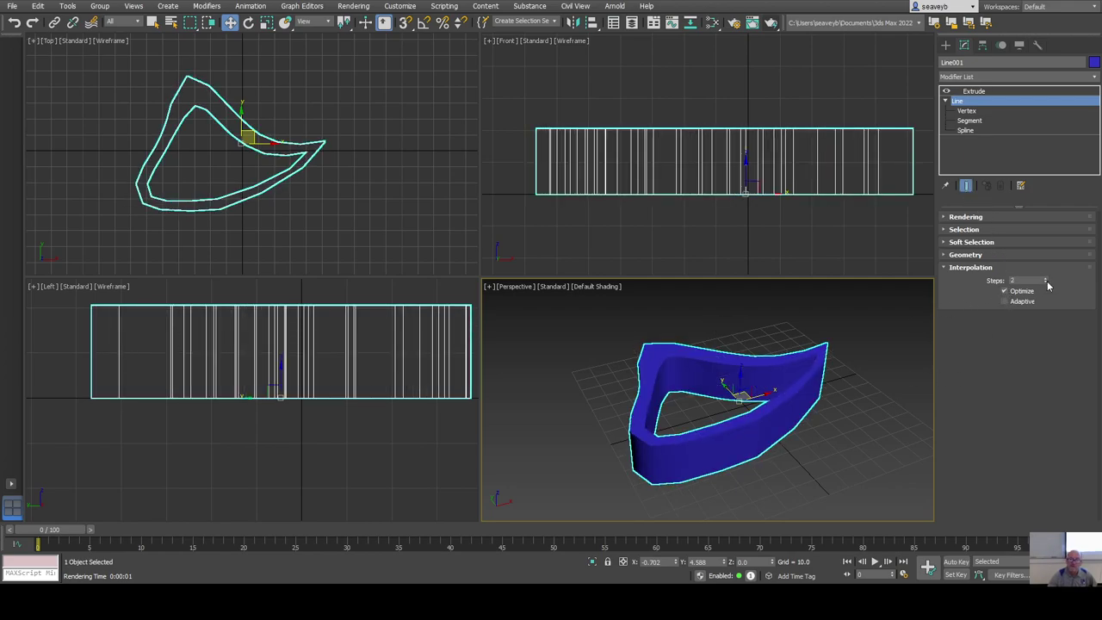
pyautogui.click(1046, 282)
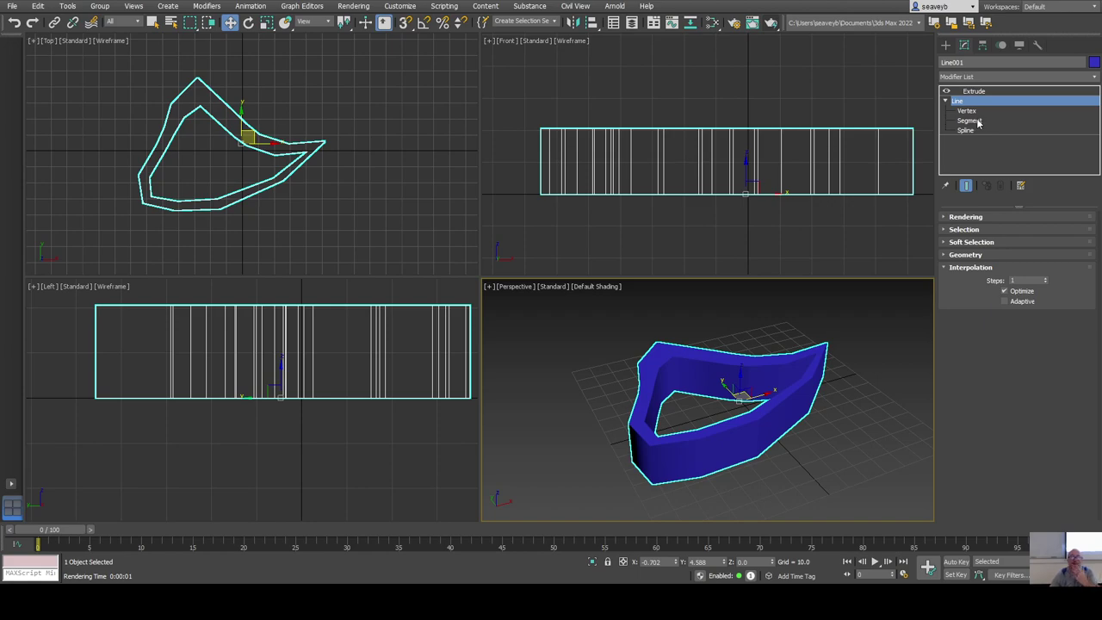
pyautogui.click(946, 101)
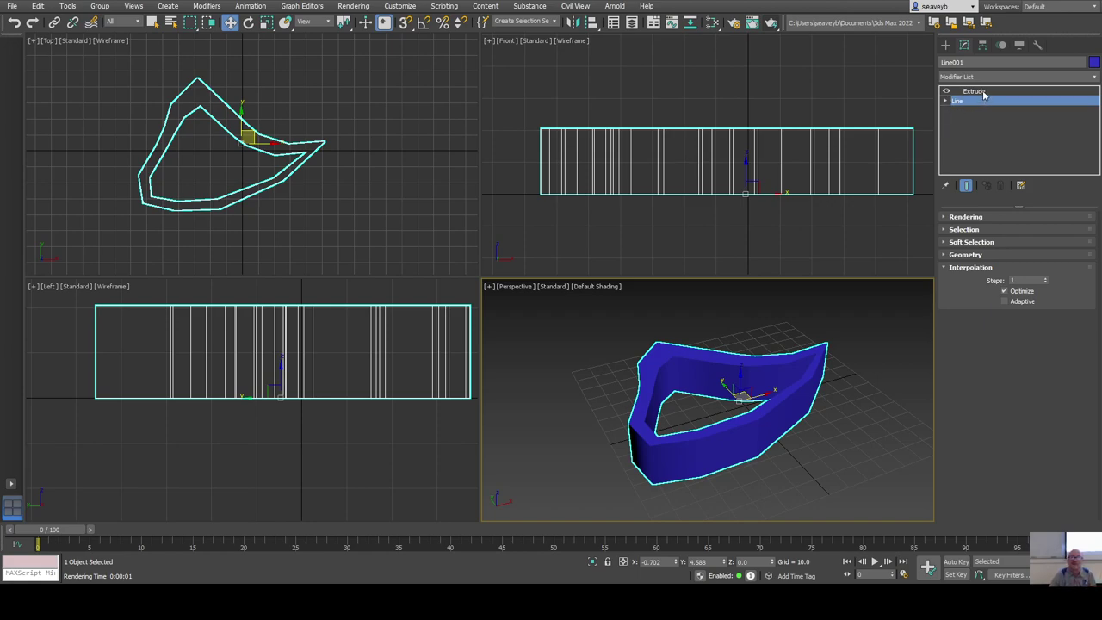
pyautogui.click(974, 91)
# Draw a Donut spline in empty space beside the solid in the Perspective view, with radii of about 66.4 and 52.9.
pyautogui.moveTo(874, 387); pyautogui.dragTo(593, 430, button='middle')
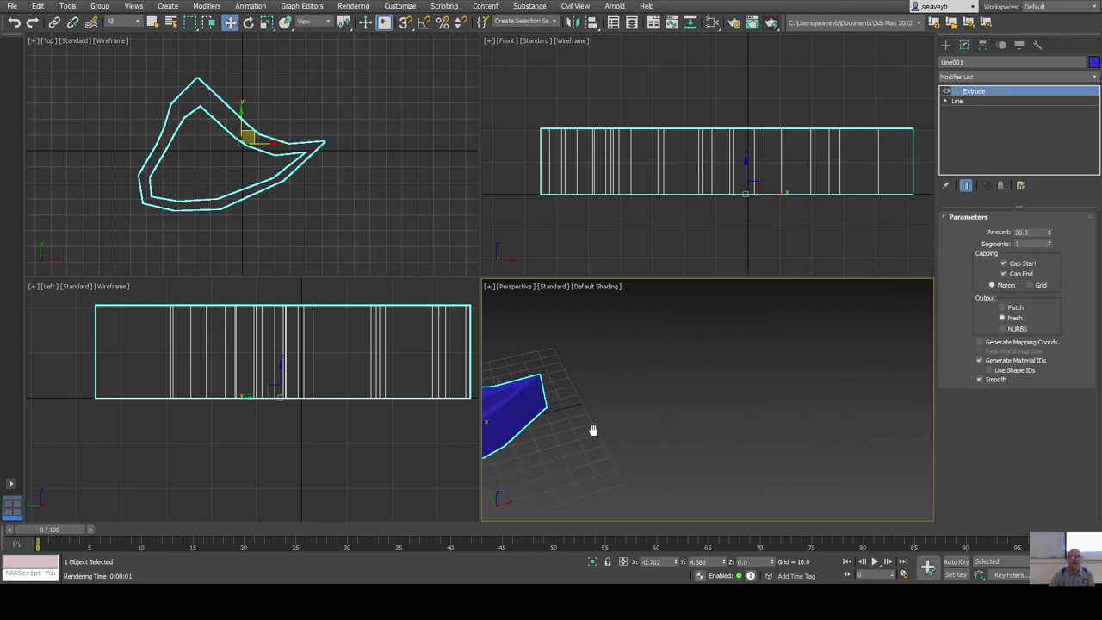
pyautogui.click(945, 45)
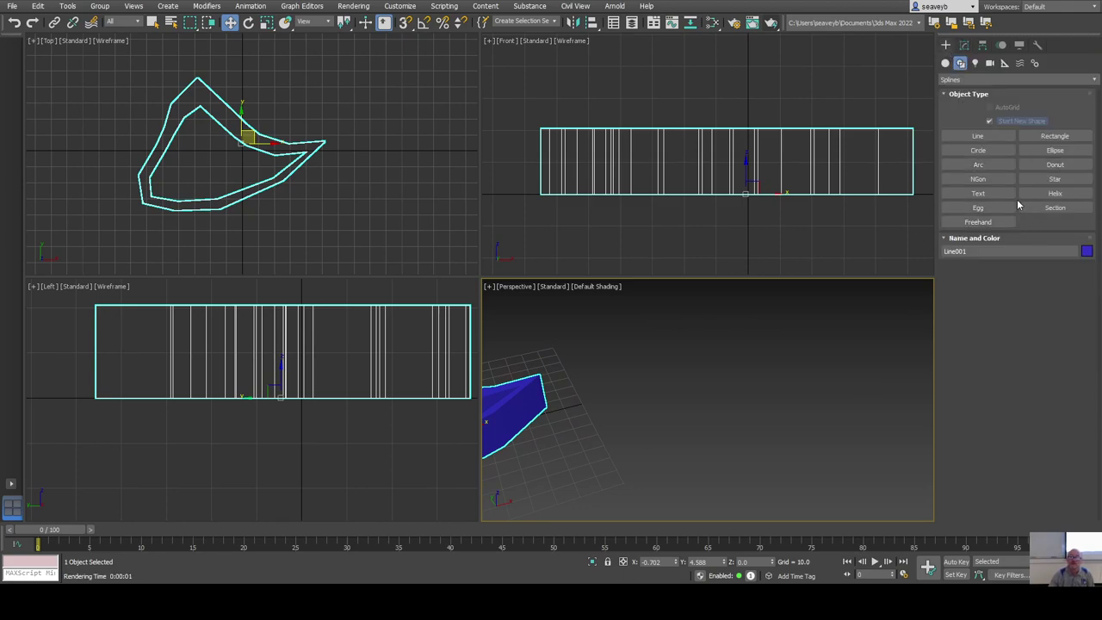
pyautogui.click(1049, 167)
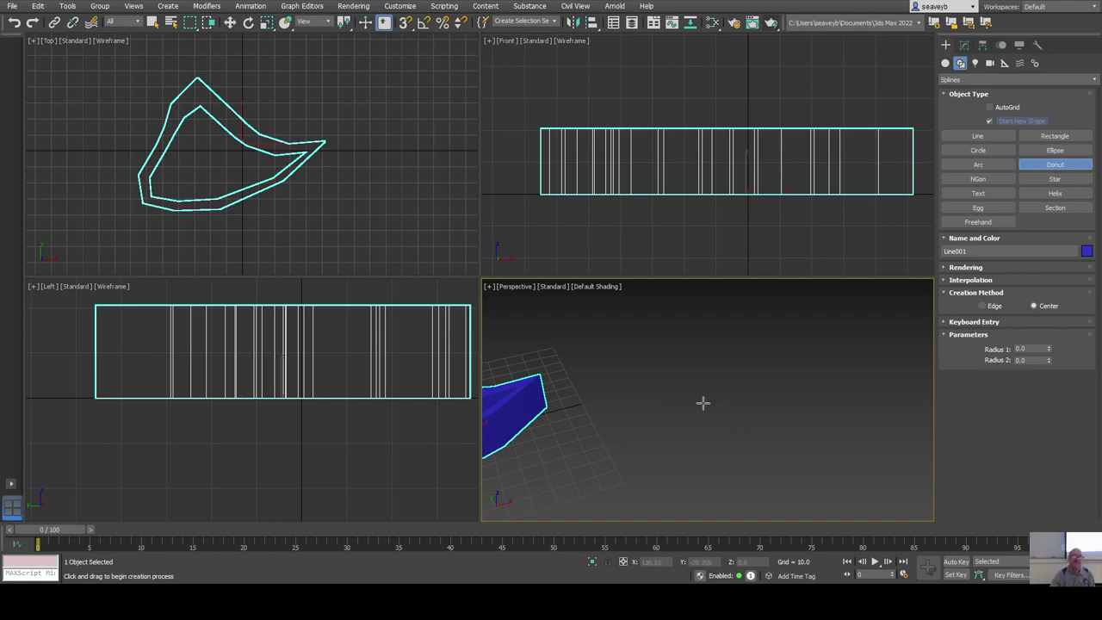
pyautogui.moveTo(701, 411); pyautogui.dragTo(819, 450)
pyautogui.click(787, 450)
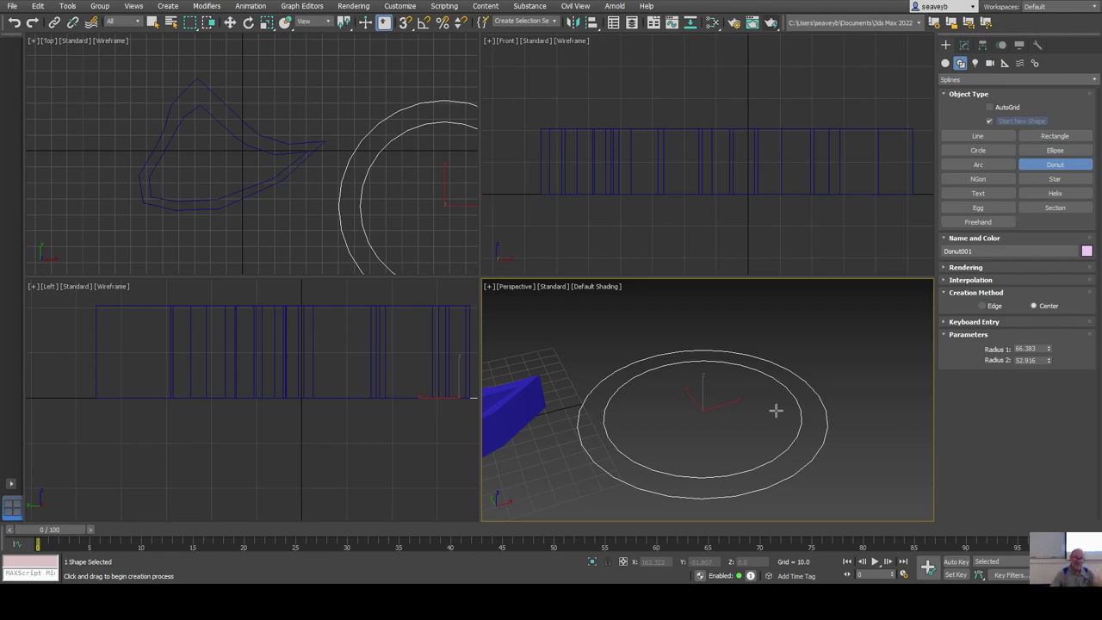
pyautogui.press('w')
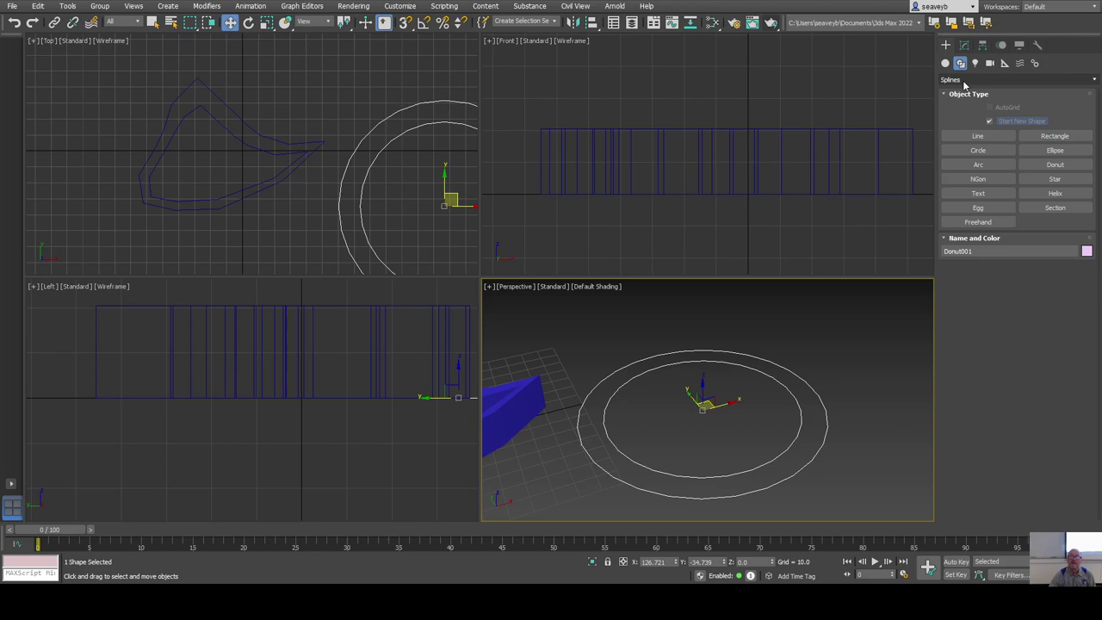
# Add an Edit Spline modifier to the donut, and enlarge the base Donut's Radius 1 to about 79.
pyautogui.click(963, 45)
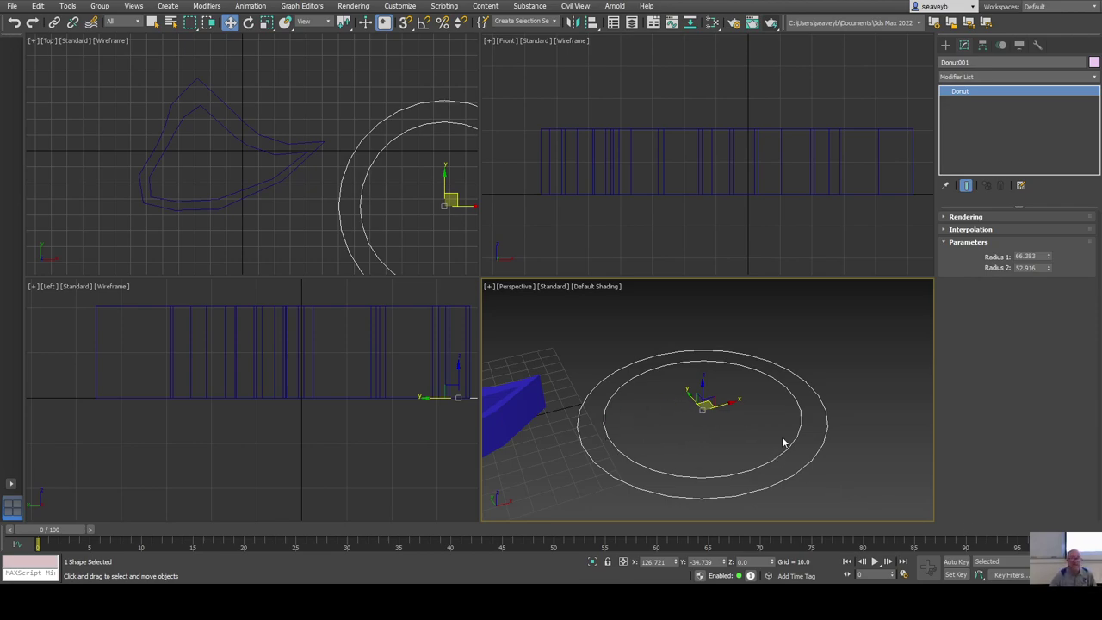
pyautogui.click(1059, 80)
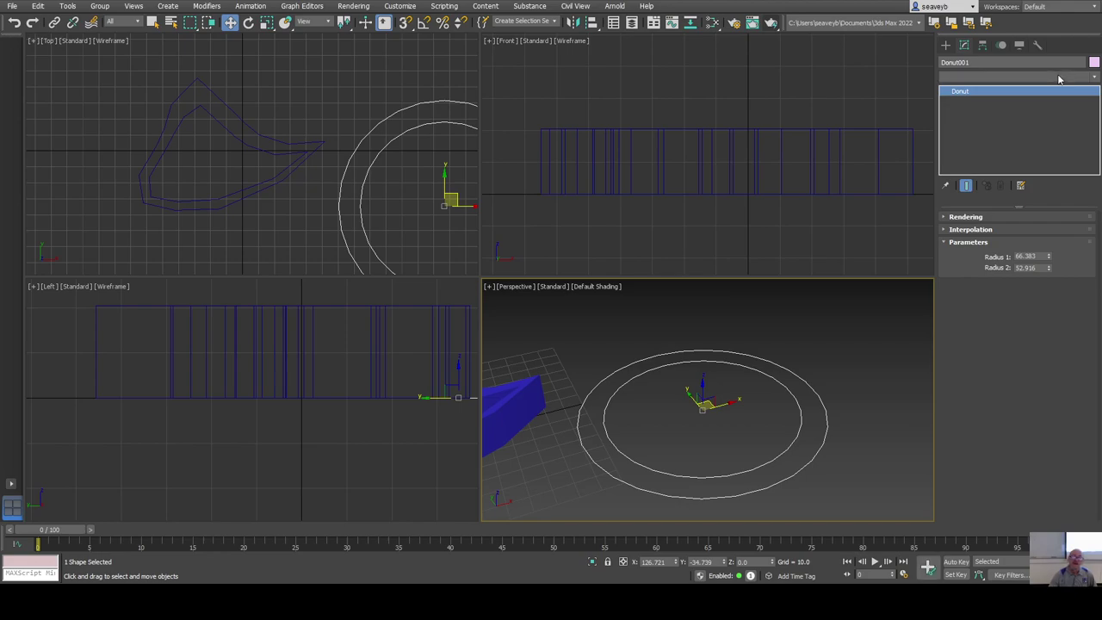
pyautogui.click(982, 510)
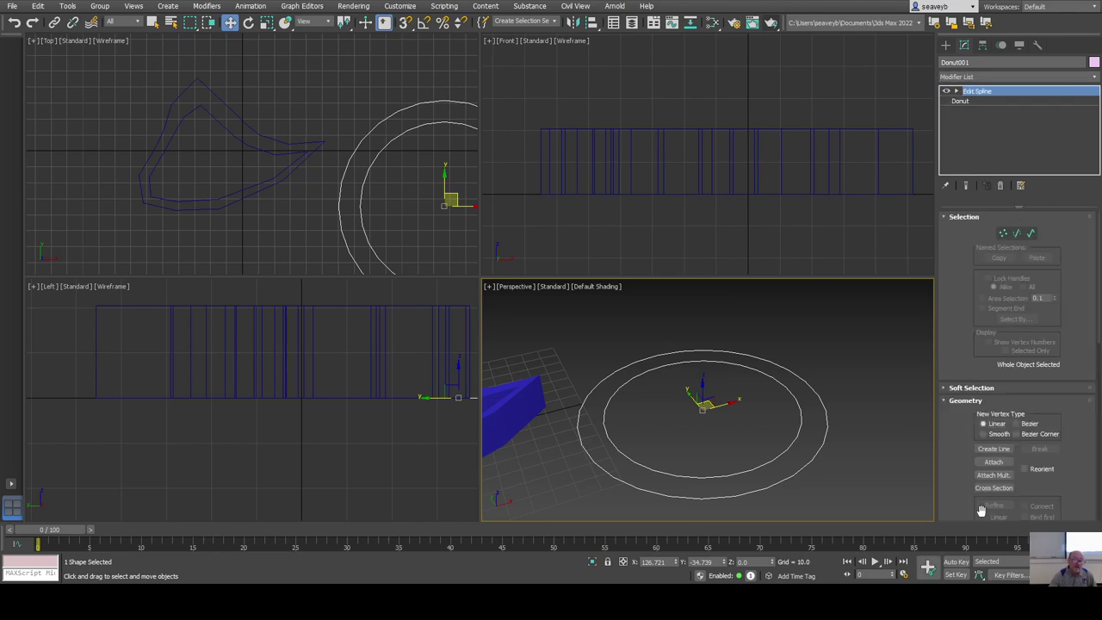
pyautogui.click(958, 103)
pyautogui.moveTo(1048, 258); pyautogui.dragTo(1048, 244)
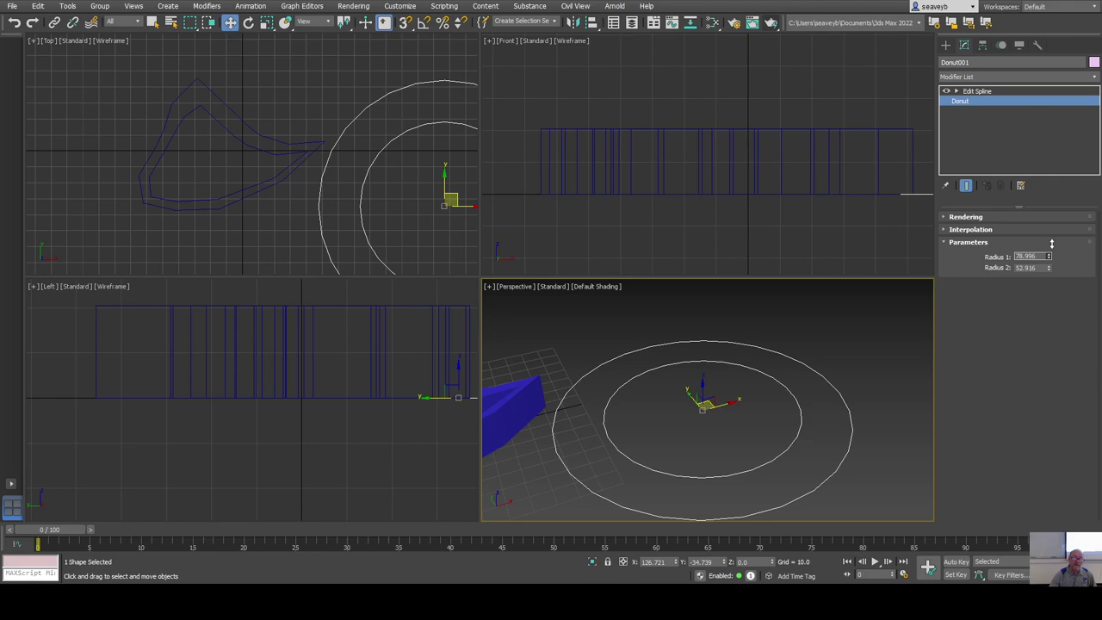
# Reshape the donut's outer ring at the Edit Spline vertex level by rotating the far-right vertex's Bezier handles to nearly horizontal.
pyautogui.click(988, 91)
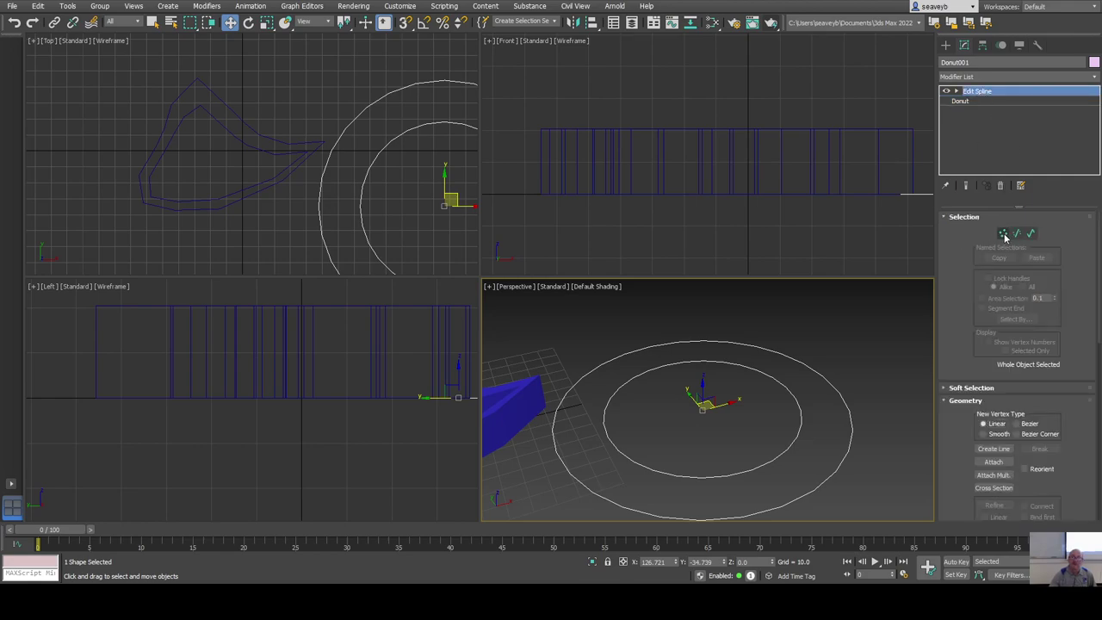
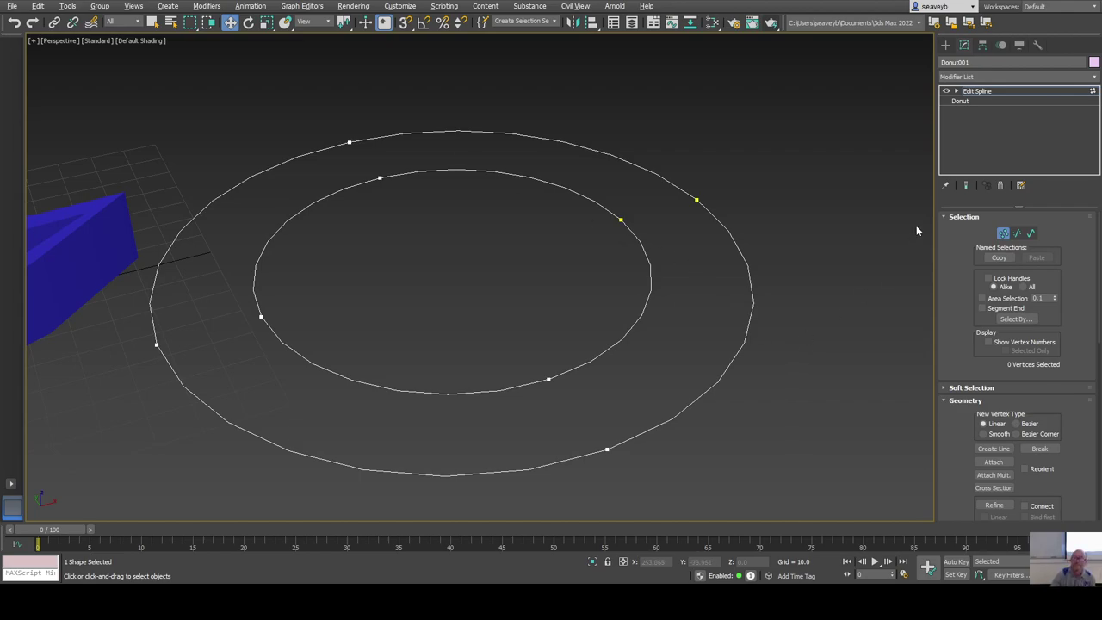
pyautogui.moveTo(718, 364); pyautogui.dragTo(768, 377, button='middle')
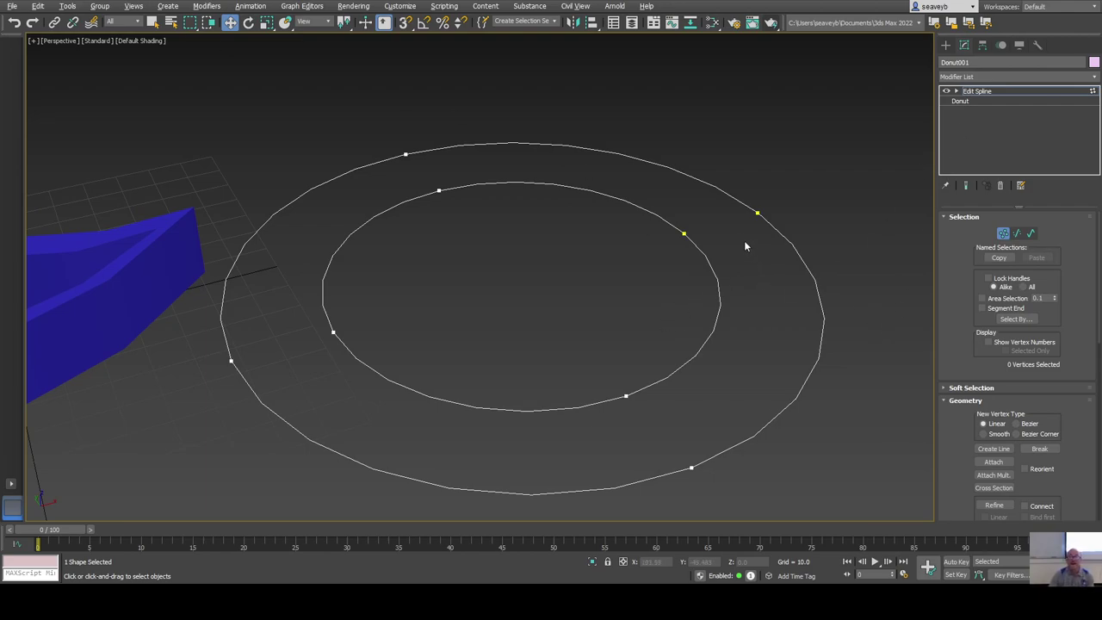
pyautogui.click(756, 212)
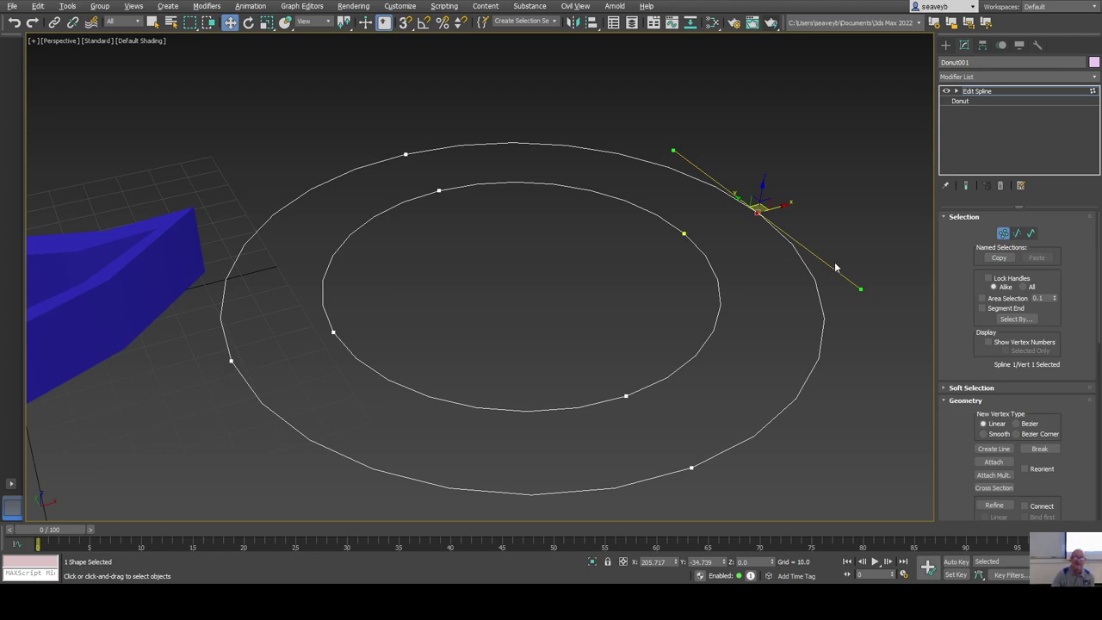
pyautogui.moveTo(858, 287); pyautogui.dragTo(876, 225)
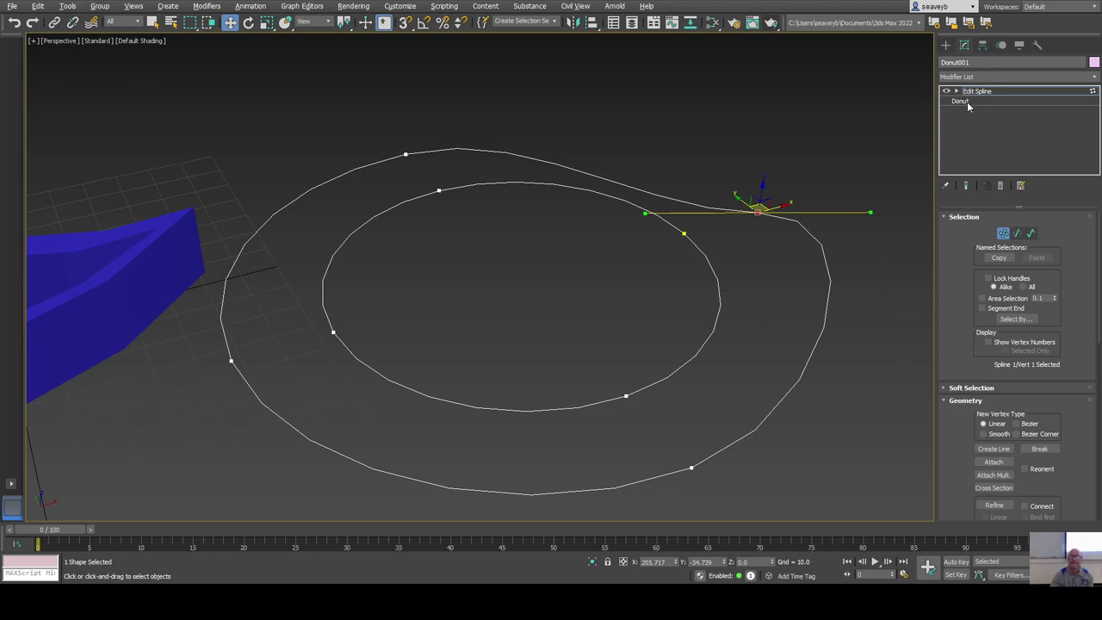
pyautogui.click(1003, 233)
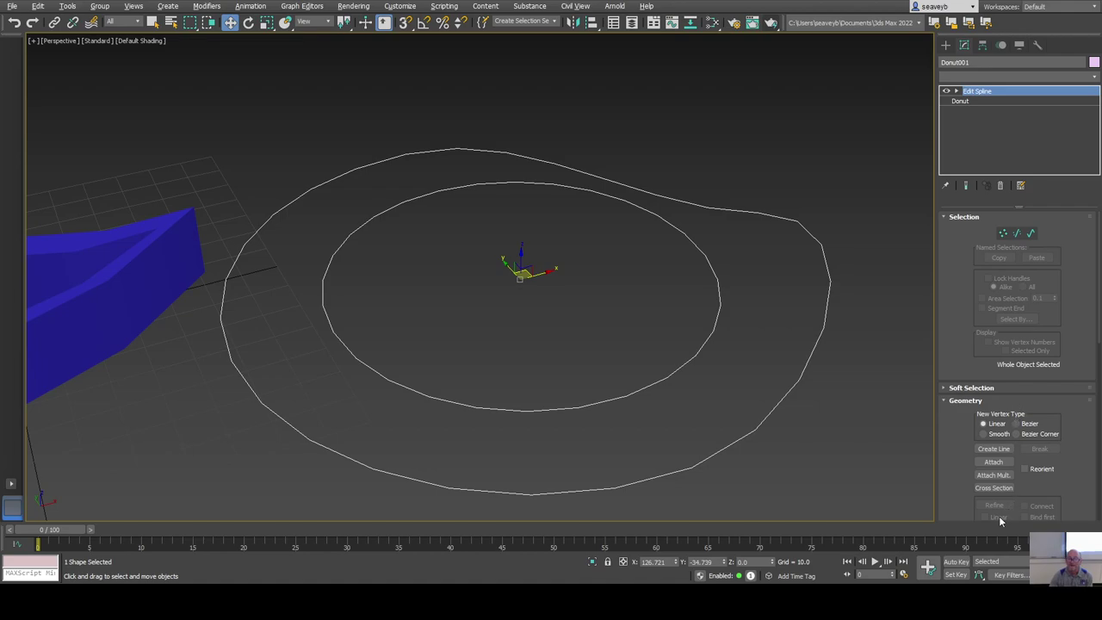
# Add an Extrude modifier to the edited donut, and go back to Edit Spline vertex editing with the end result shown.
pyautogui.press('Return')
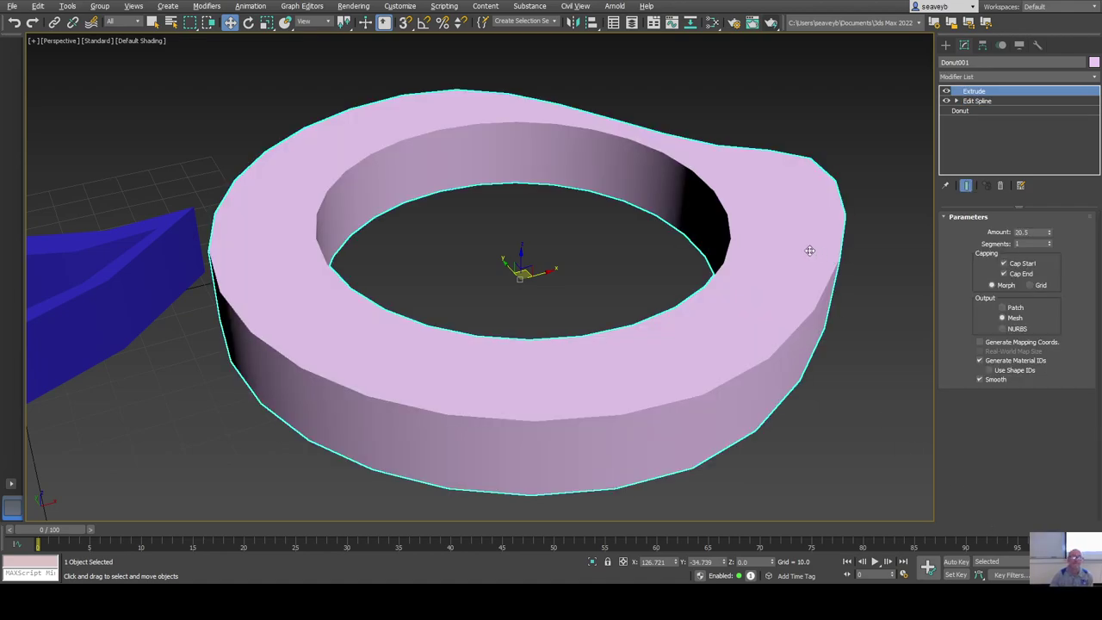
pyautogui.click(975, 100)
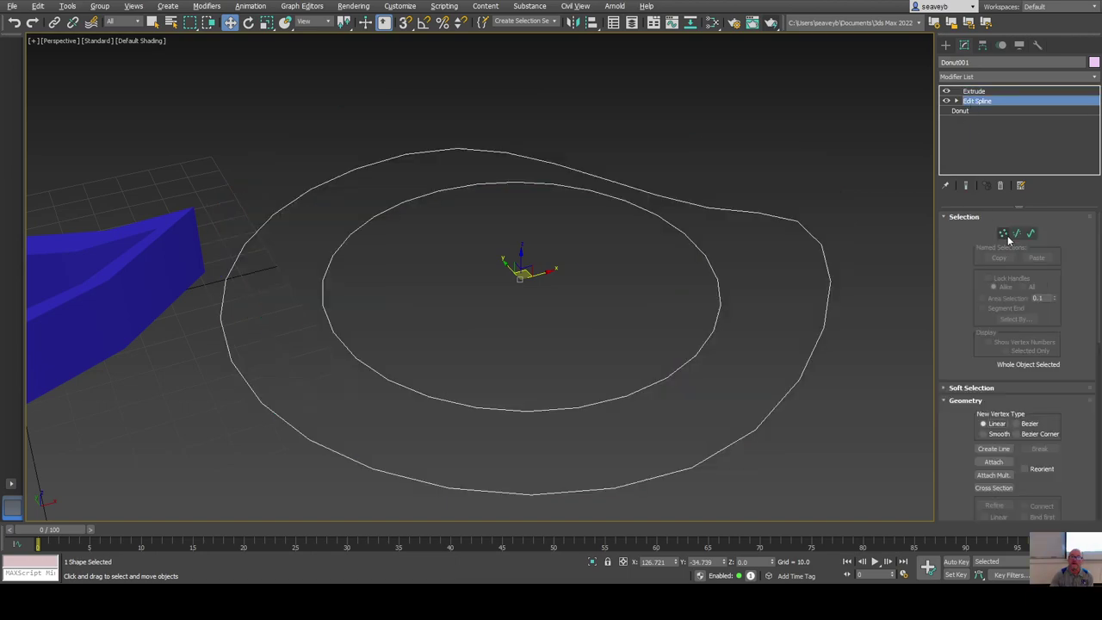
pyautogui.click(965, 185)
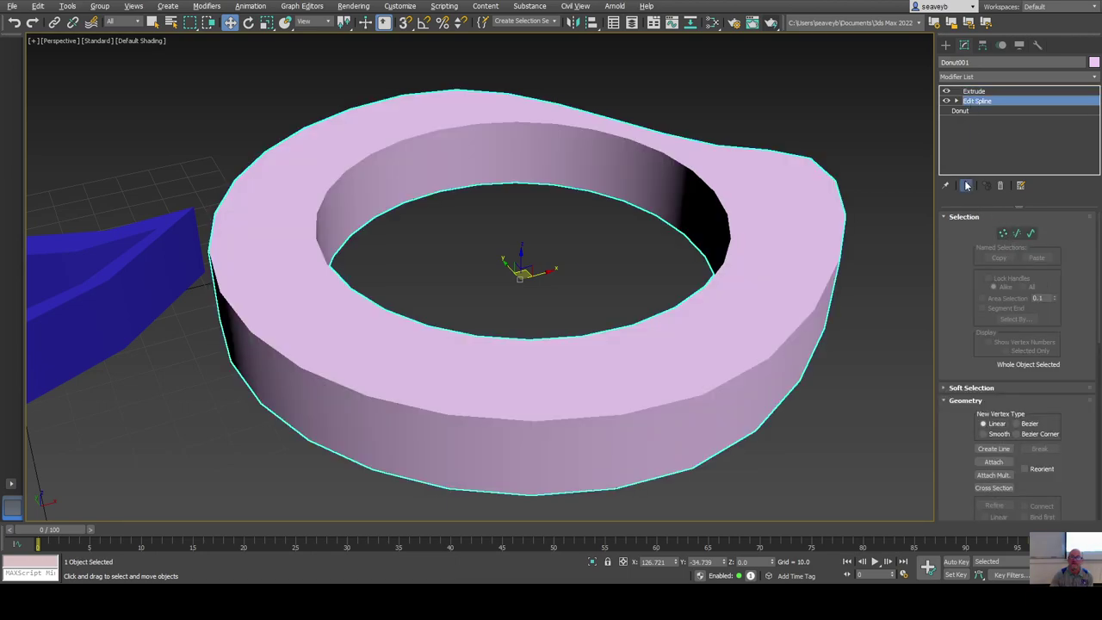
pyautogui.click(1003, 233)
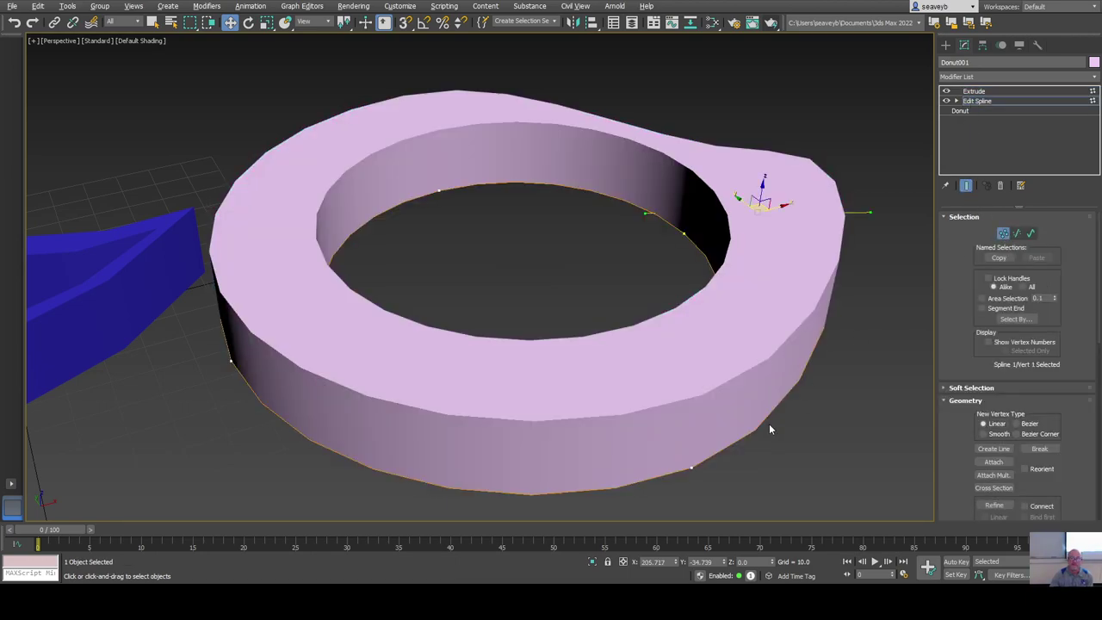
# Move the extruded donut's front outer vertex outward, tilt its Bezier handles, and shift it along X to about 71.
pyautogui.click(689, 468)
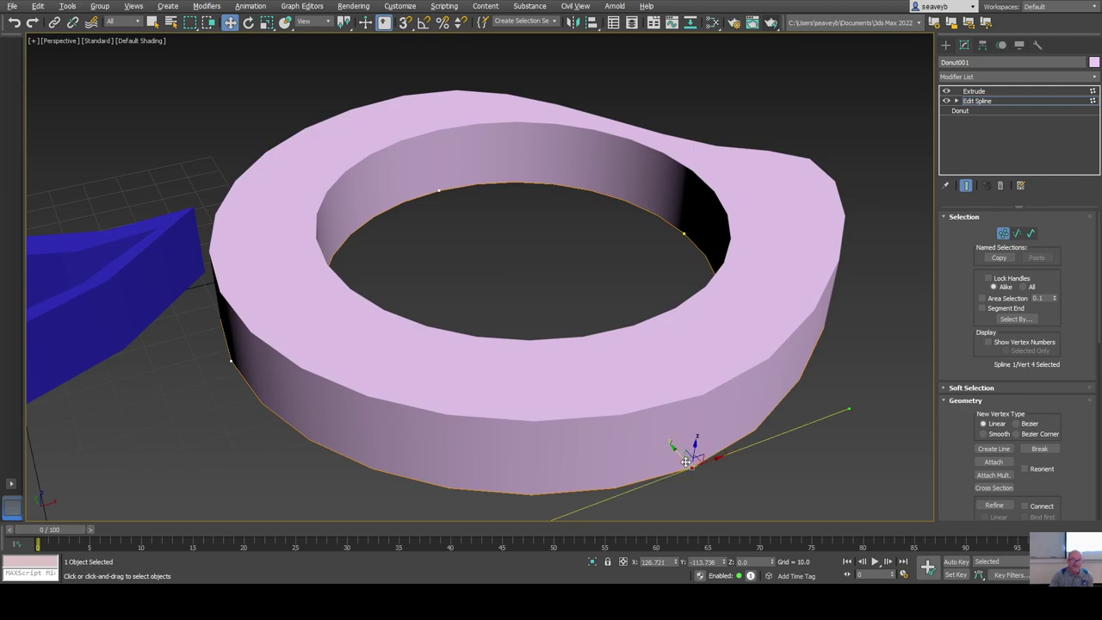
pyautogui.moveTo(684, 460); pyautogui.dragTo(746, 506)
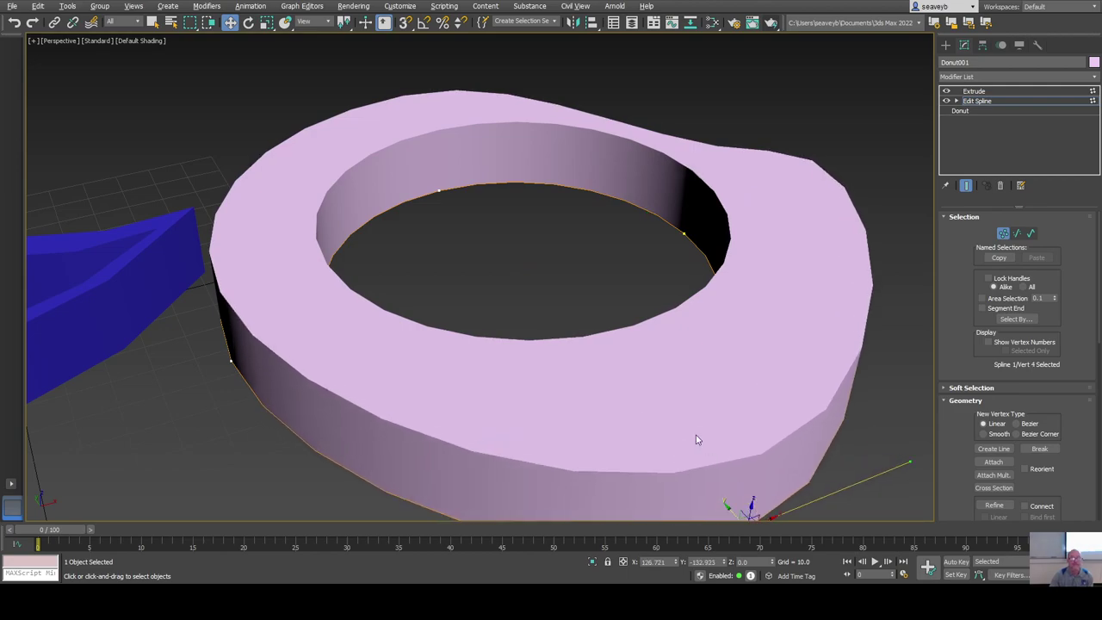
pyautogui.moveTo(696, 442); pyautogui.dragTo(689, 347, button='middle')
pyautogui.scroll(-2, 689, 347)
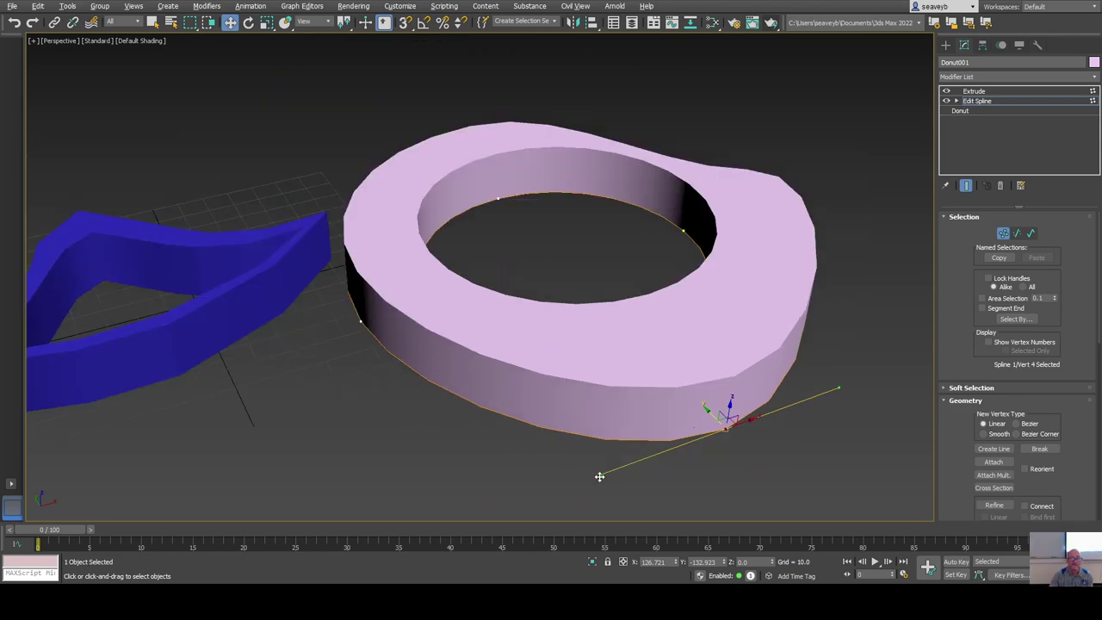
pyautogui.moveTo(600, 475); pyautogui.dragTo(671, 477)
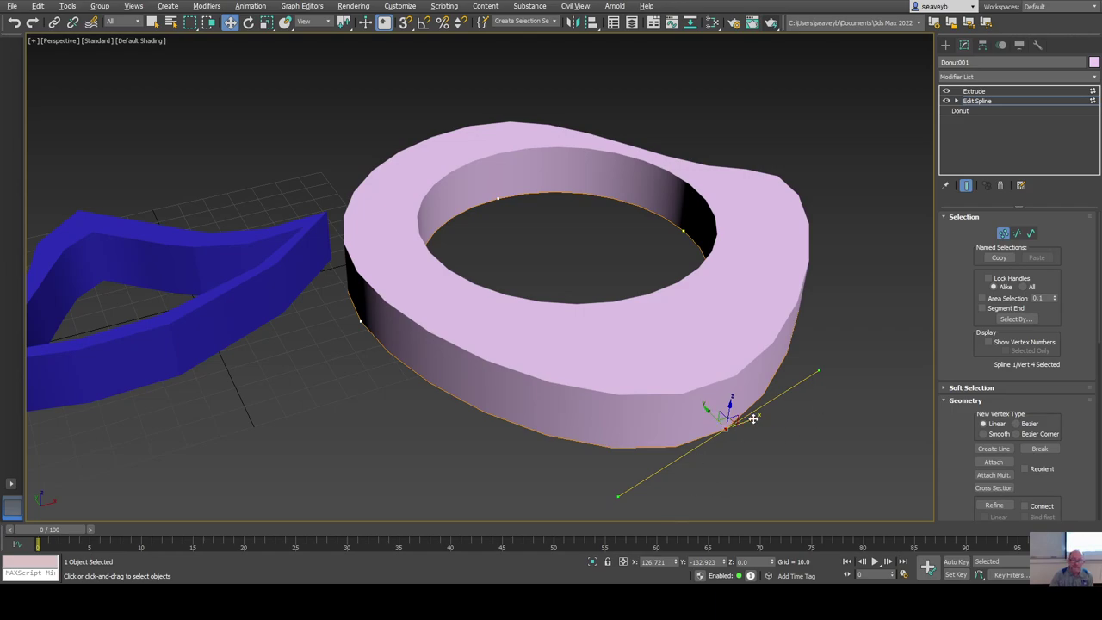
pyautogui.moveTo(753, 418); pyautogui.dragTo(585, 478)
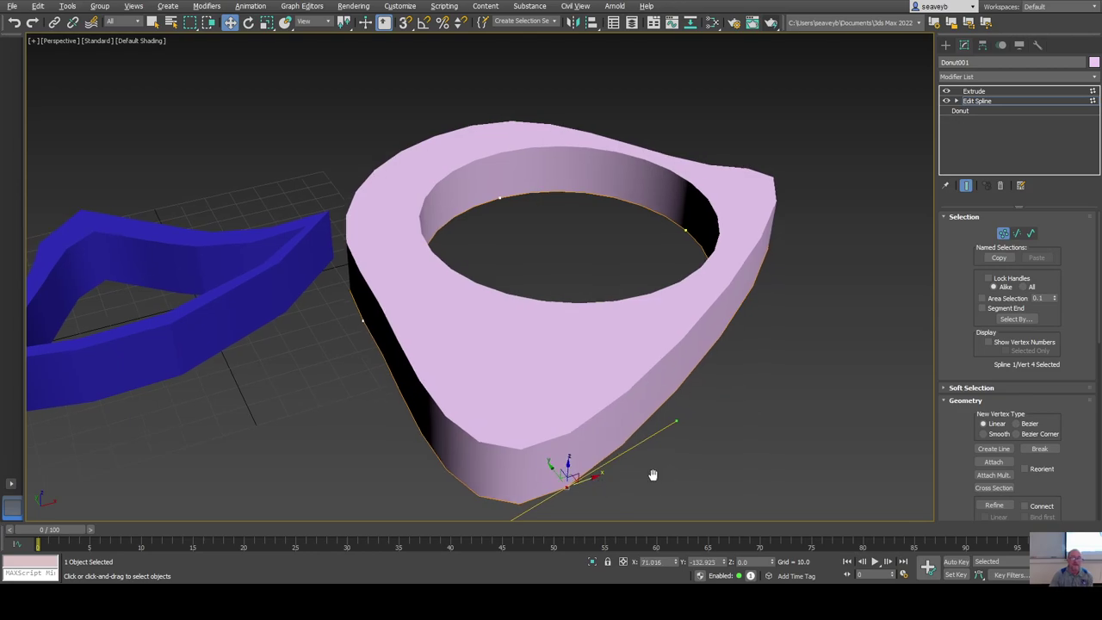
# Enlarge the transform gizmo on the donut's selected front outer vertex.
pyautogui.moveTo(652, 473); pyautogui.dragTo(707, 386, button='middle')
pyautogui.moveTo(556, 389); pyautogui.dragTo(599, 373)
pyautogui.scroll(3, 680, 311)
pyautogui.scroll(-6, 677, 319)
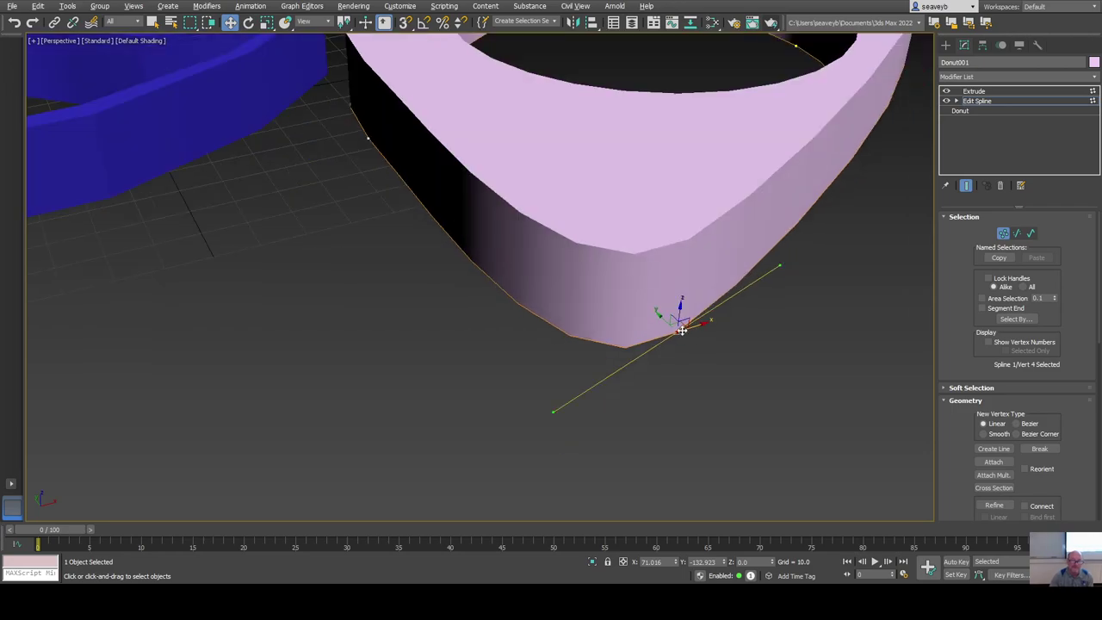
pyautogui.scroll(5, 684, 338)
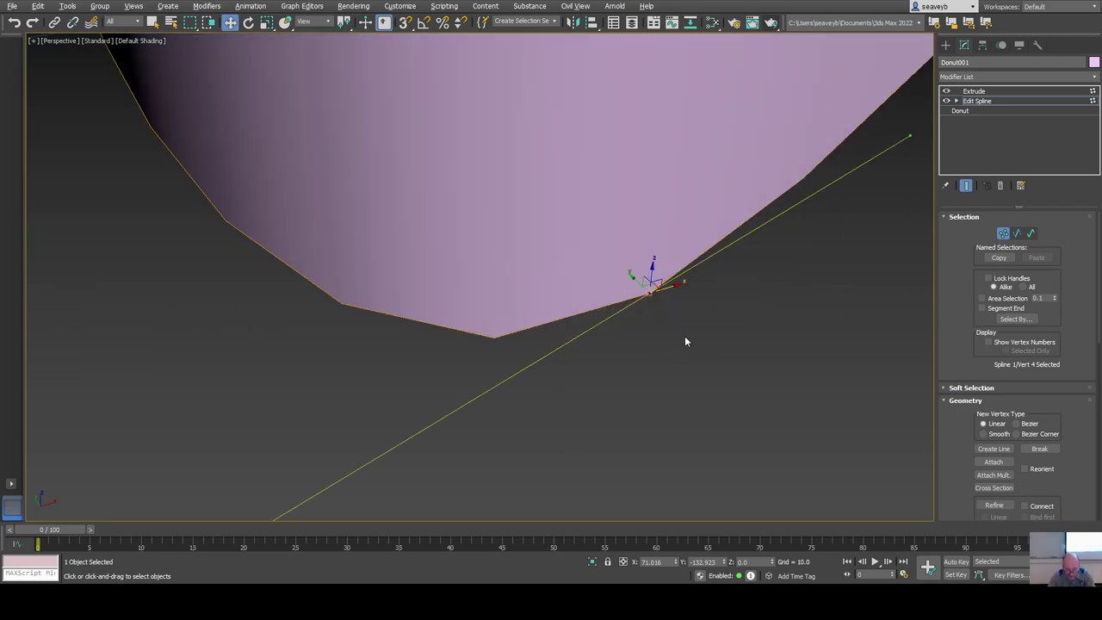
pyautogui.press('=')
pyautogui.press('=')
pyautogui.press('=')
pyautogui.press('=')
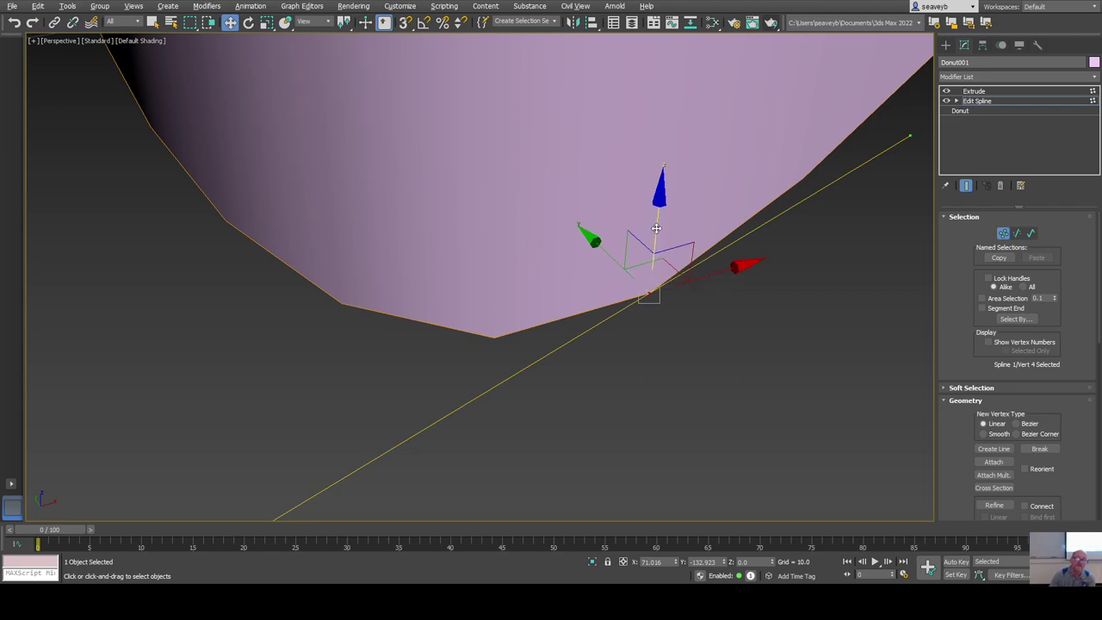
# Rotate the front vertex's Bezier handles to nearly horizontal, place the vertex at about X 110, Y -109, and leave Edit Spline vertex editing.
pyautogui.scroll(5, 652, 293)
pyautogui.scroll(-5, 651, 302)
pyautogui.scroll(-6, 583, 409)
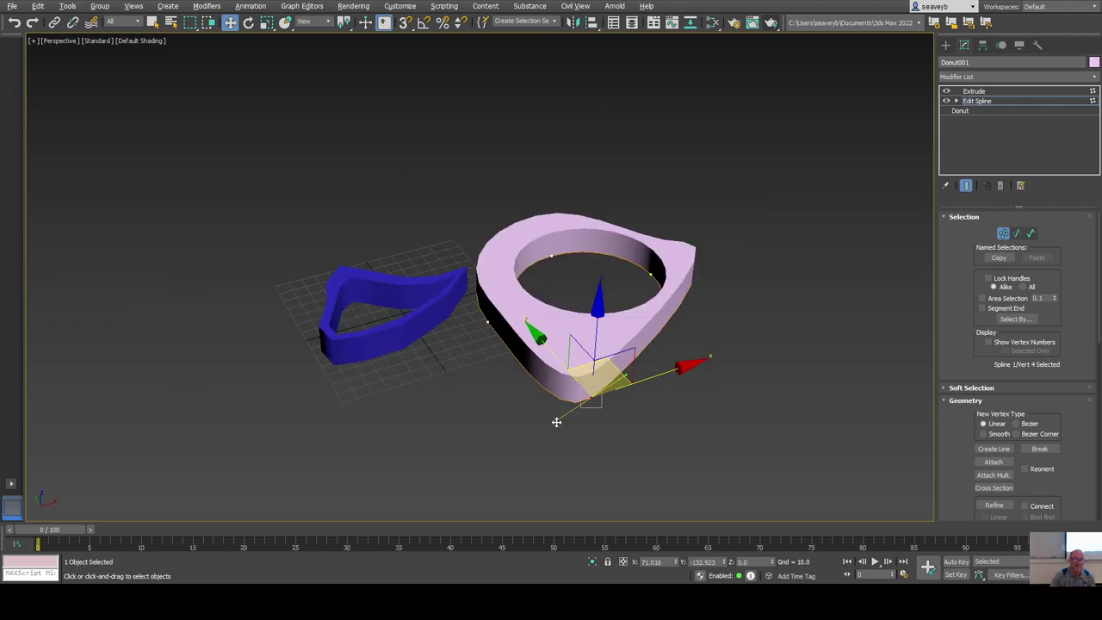
pyautogui.moveTo(556, 421); pyautogui.dragTo(705, 370)
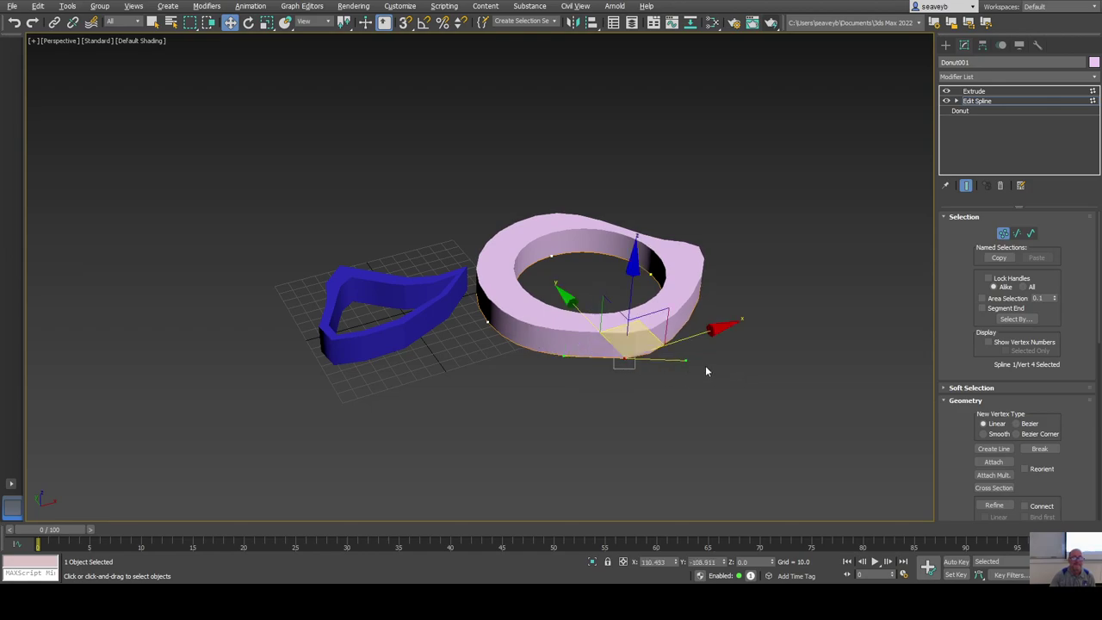
pyautogui.click(1003, 233)
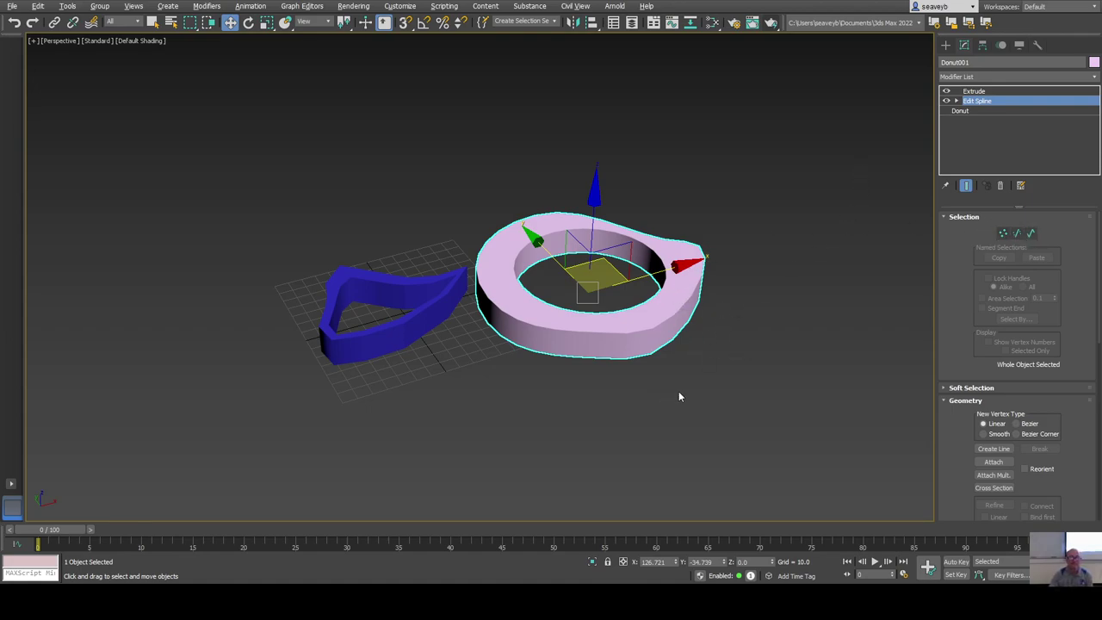
# Draw two overlapping circle splines in the empty area beside the extruded donut, the second with a radius of about 84.
pyautogui.moveTo(678, 396); pyautogui.dragTo(618, 430, button='middle')
pyautogui.moveTo(679, 384); pyautogui.dragTo(529, 419, button='middle')
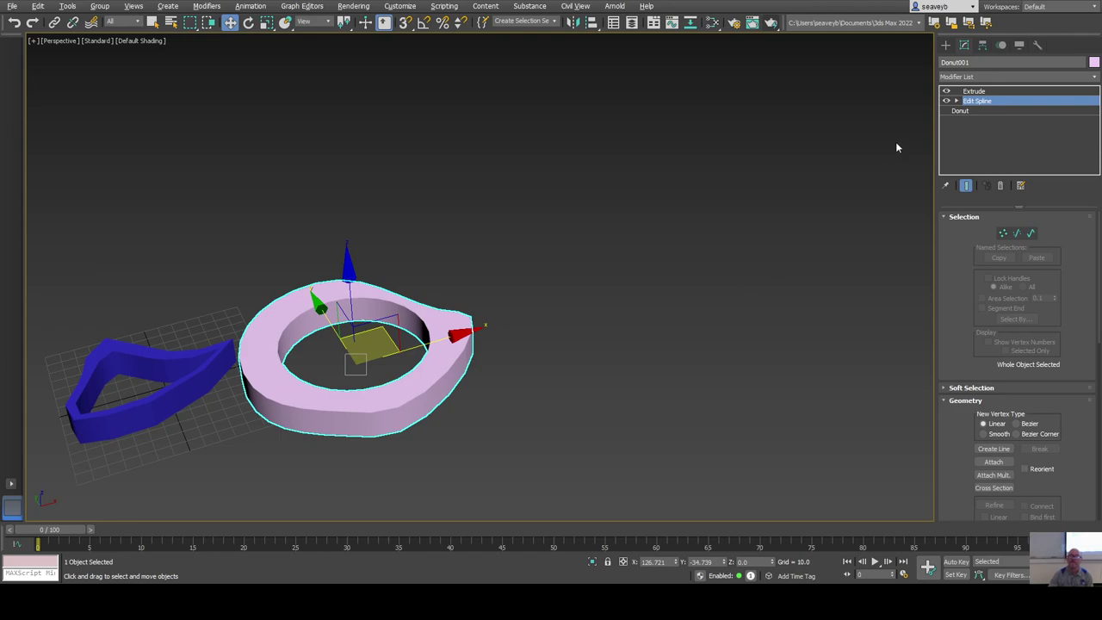
pyautogui.click(946, 45)
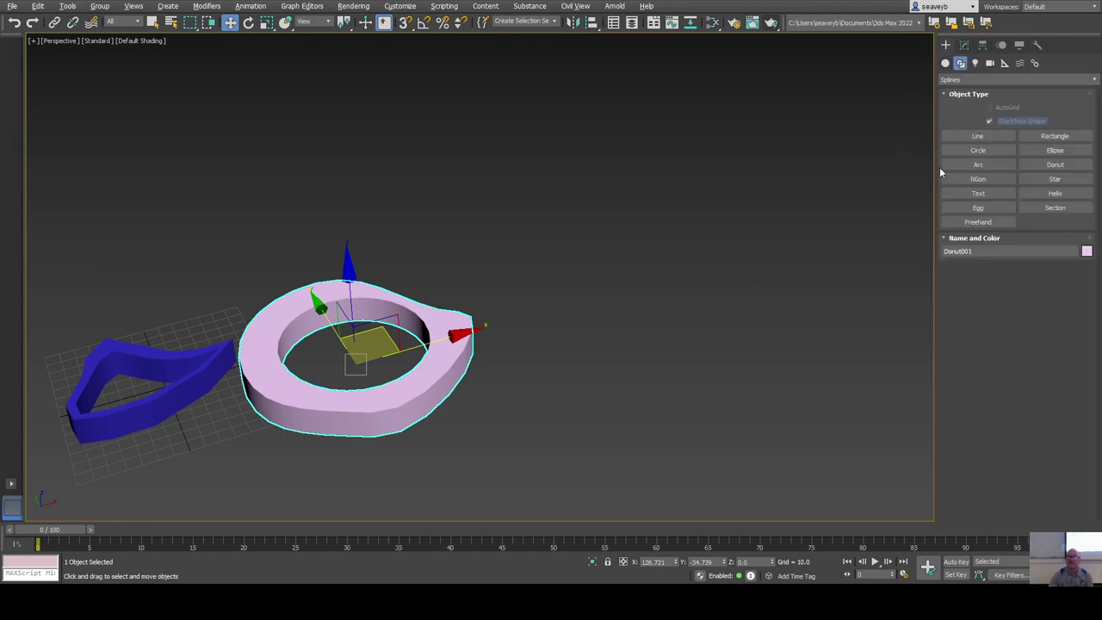
pyautogui.click(977, 150)
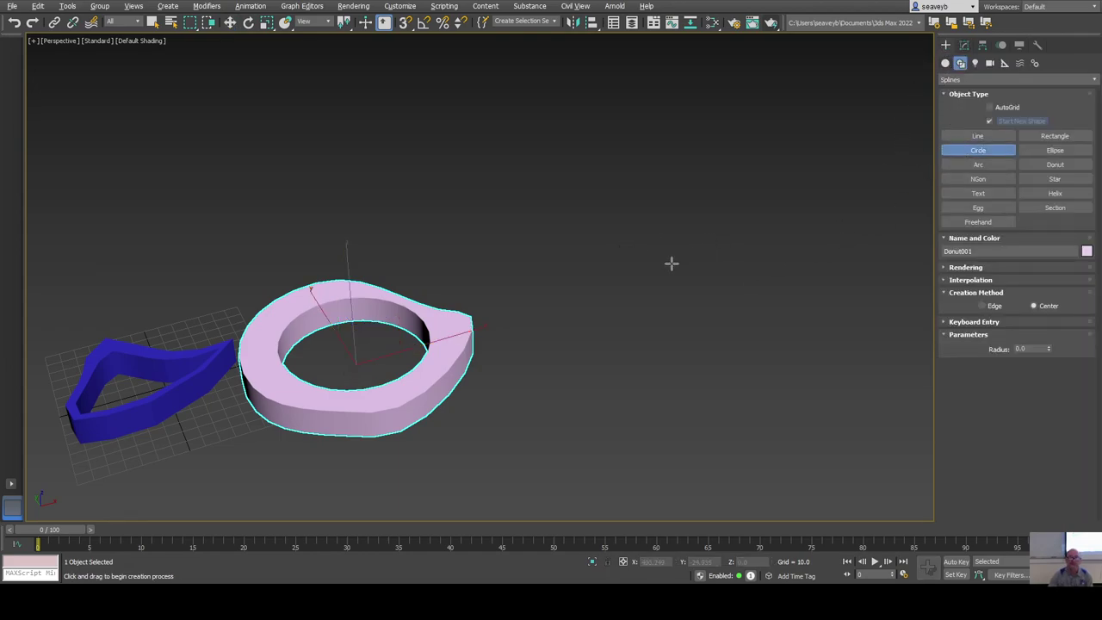
pyautogui.moveTo(672, 264); pyautogui.dragTo(724, 308)
pyautogui.moveTo(744, 349); pyautogui.dragTo(680, 291)
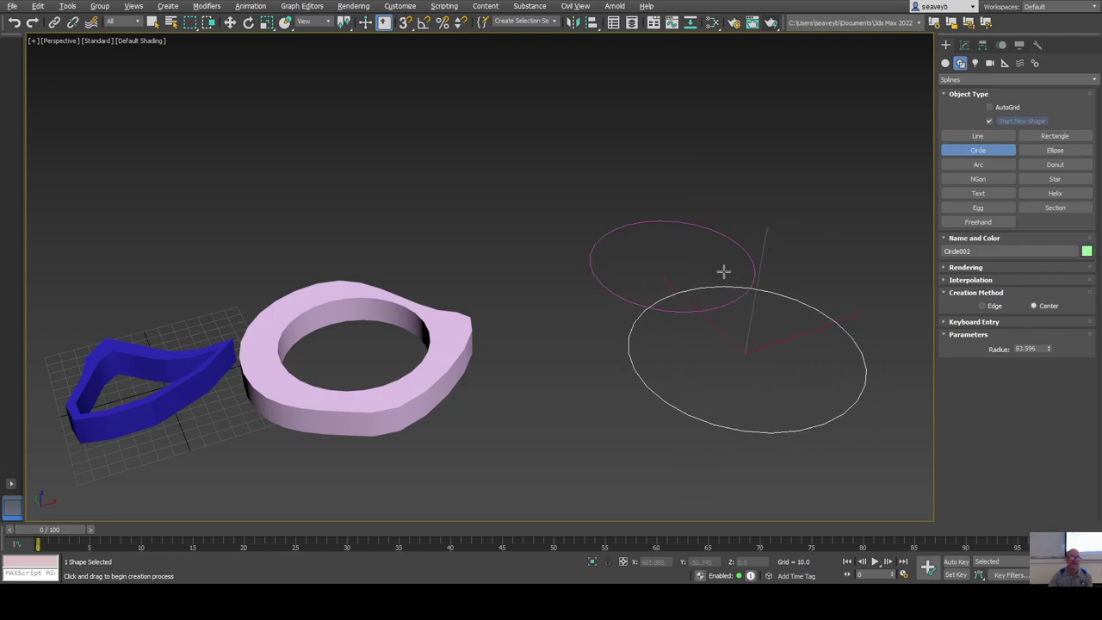
# Draw an ellipse about 59 long and 142 wide across the circles, and a rectangle about 116 by 71 behind them.
pyautogui.click(1038, 148)
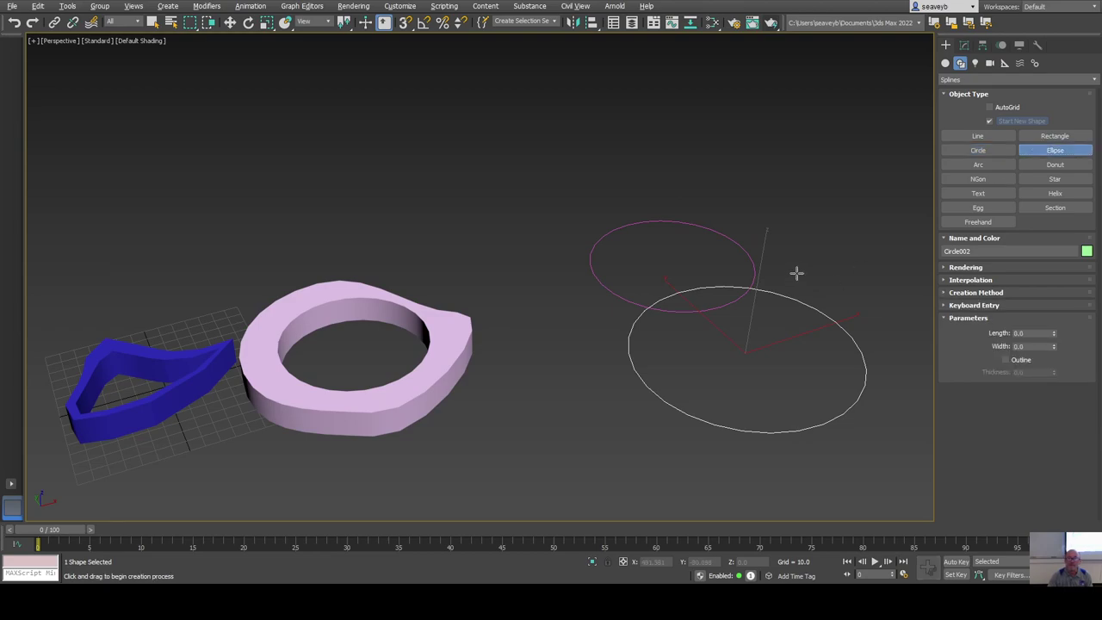
pyautogui.moveTo(830, 264); pyautogui.dragTo(725, 352)
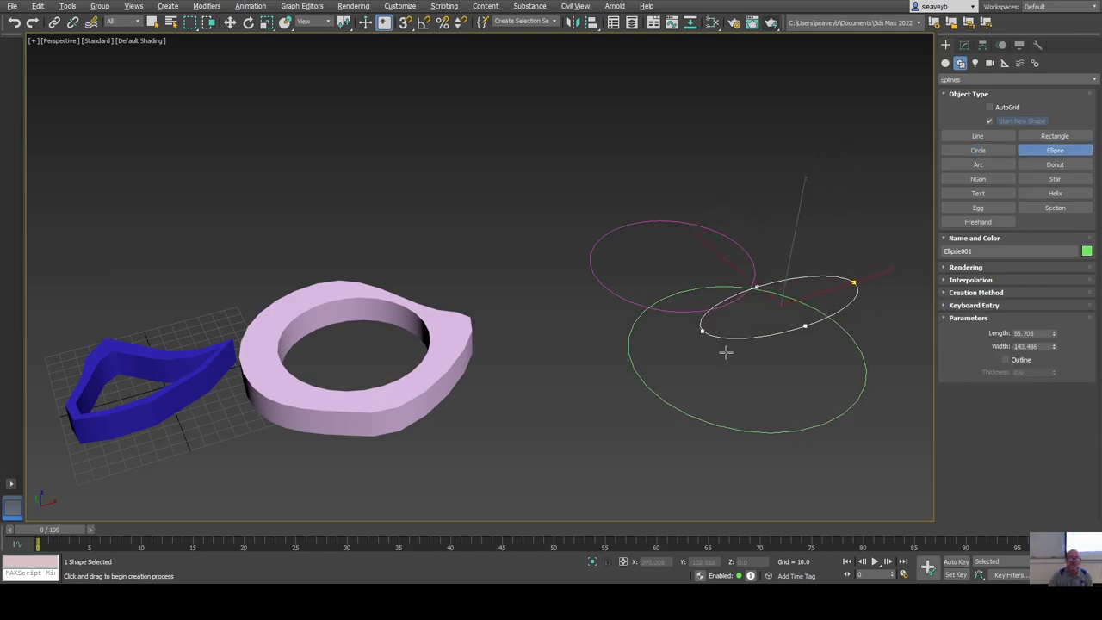
pyautogui.click(1055, 136)
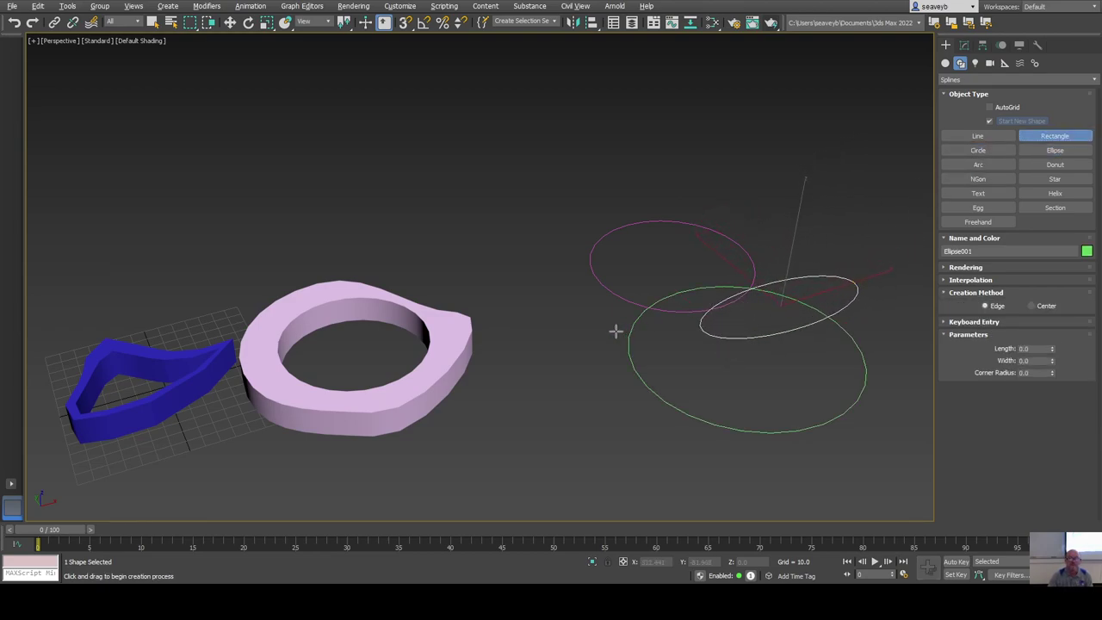
pyautogui.moveTo(570, 194); pyautogui.dragTo(565, 278)
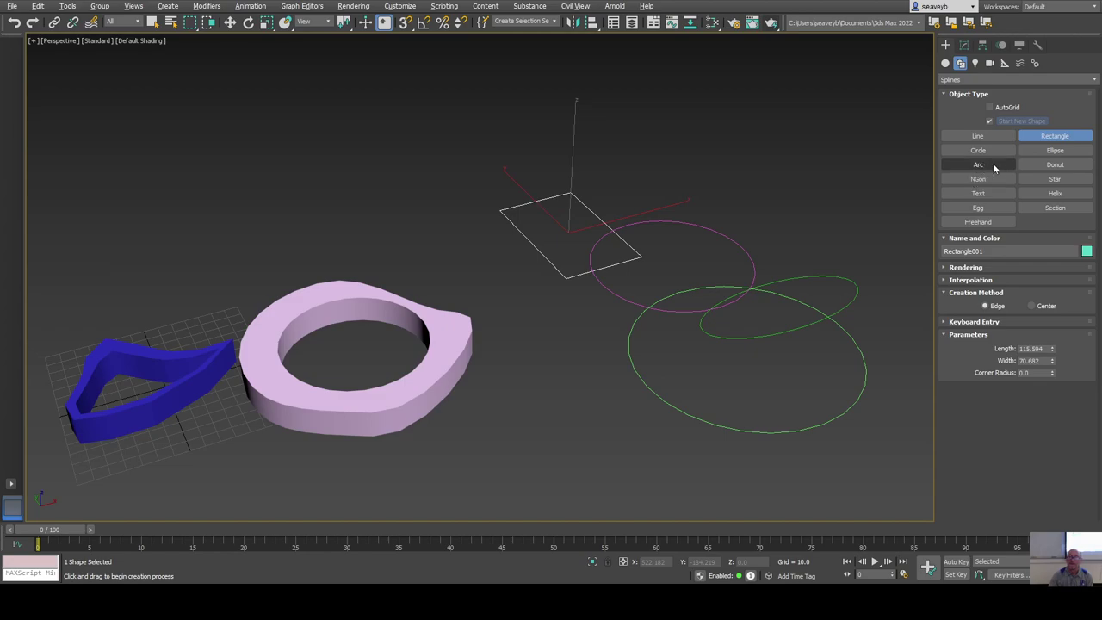
# Draw an outlined egg about 121 long and 81 wide in front of the circles, with thickness about 25 and angle about -46.
pyautogui.click(978, 208)
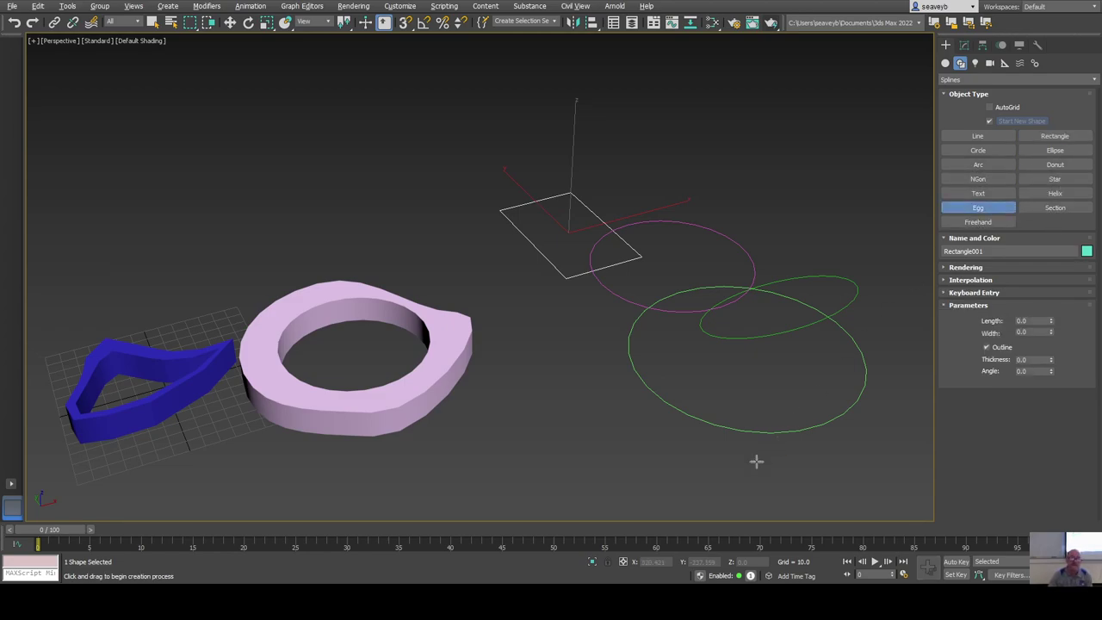
pyautogui.moveTo(738, 472); pyautogui.dragTo(783, 421)
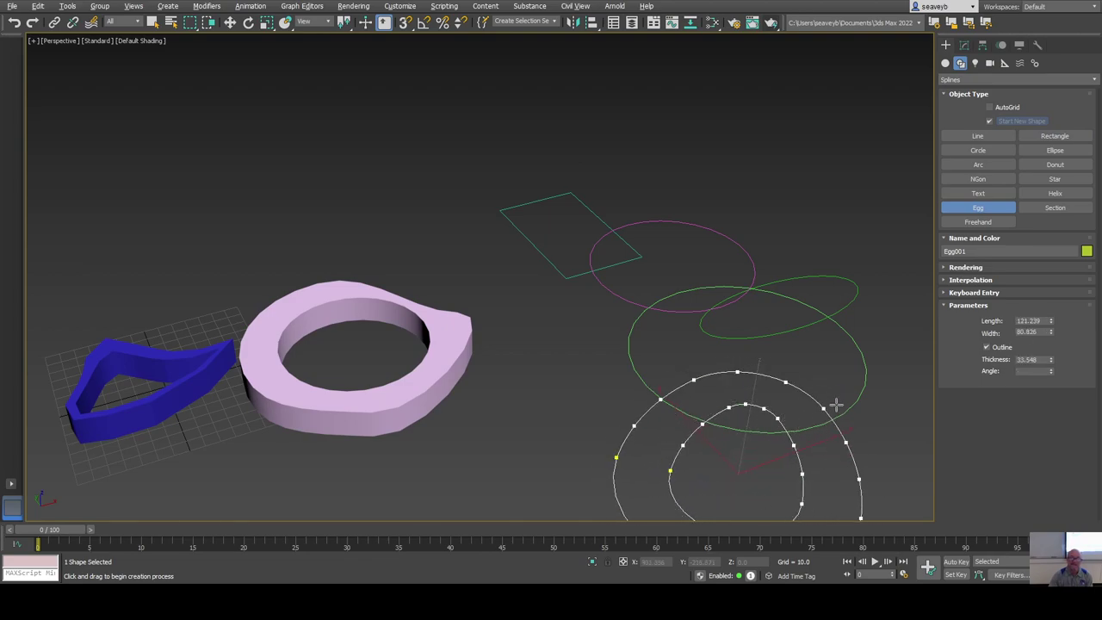
pyautogui.click(832, 411)
pyautogui.moveTo(855, 428); pyautogui.dragTo(767, 369, button='middle')
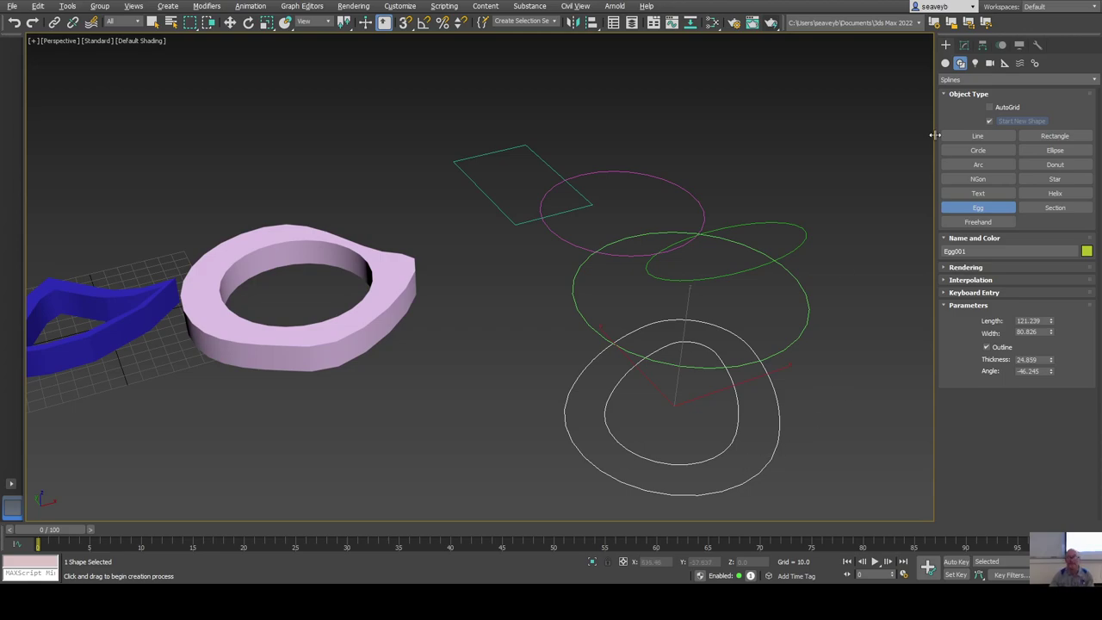
# Draw a six-sided NGon between the donut and the egg, with its radius set to about 42 and corner radius to about 12.6.
pyautogui.click(978, 178)
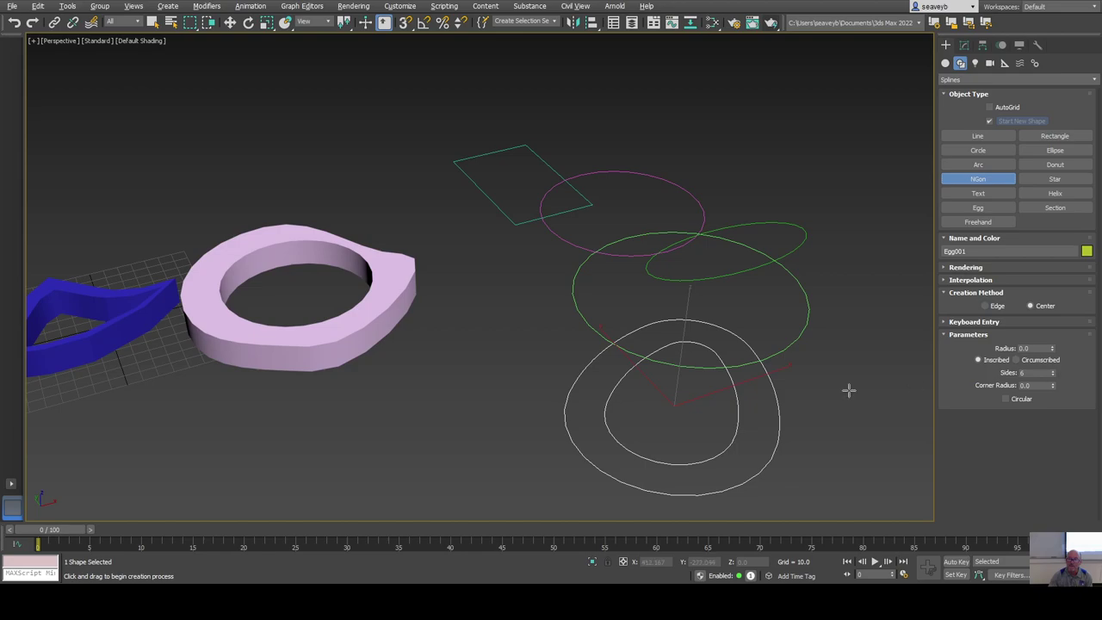
pyautogui.moveTo(489, 377); pyautogui.dragTo(531, 418)
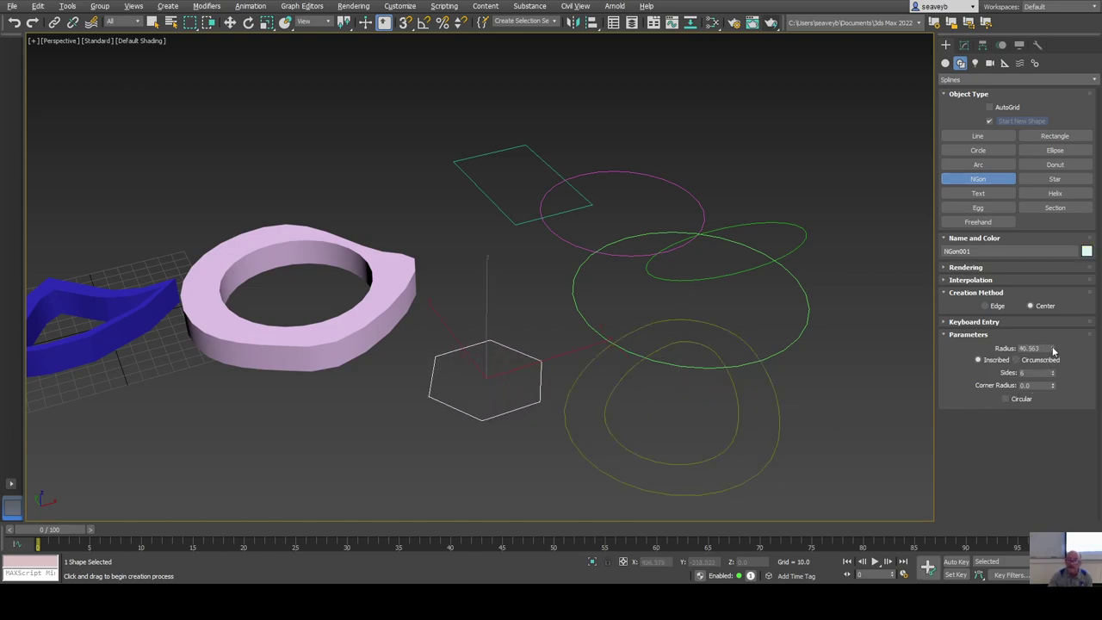
pyautogui.moveTo(1052, 348); pyautogui.dragTo(1054, 348)
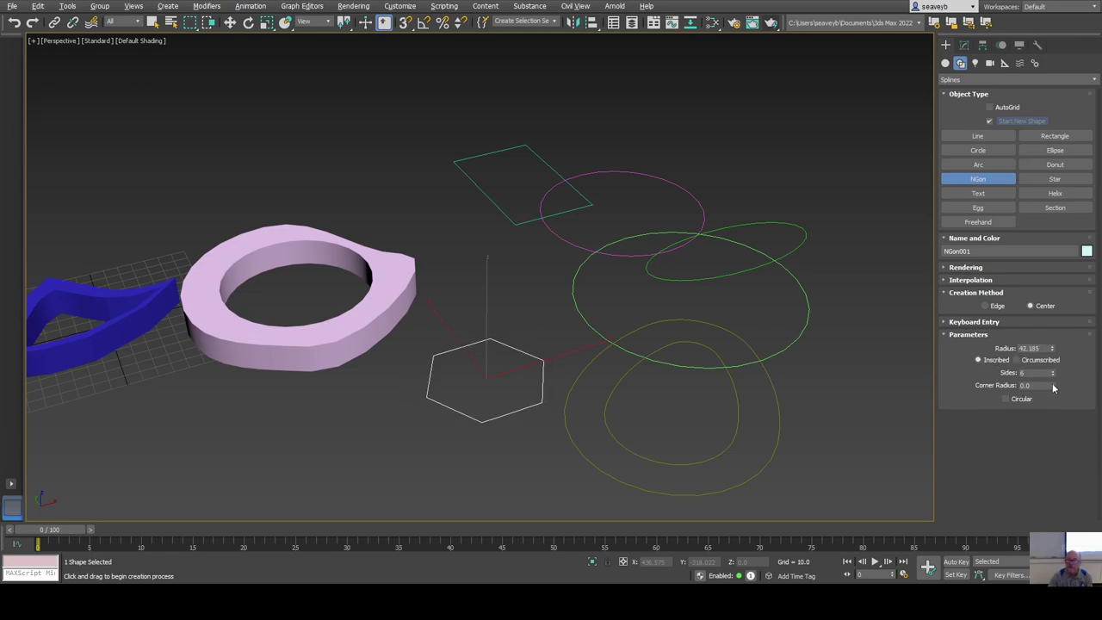
pyautogui.moveTo(1052, 386); pyautogui.dragTo(1064, 342)
pyautogui.moveTo(1074, 50); pyautogui.dragTo(1004, 179)
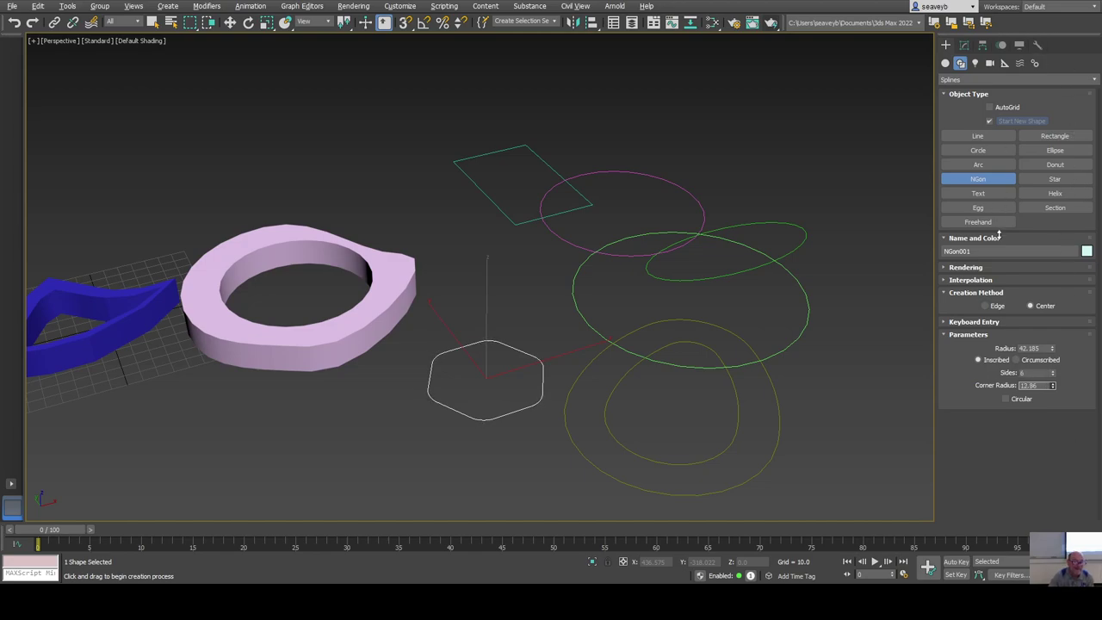
pyautogui.moveTo(998, 236); pyautogui.dragTo(980, 292)
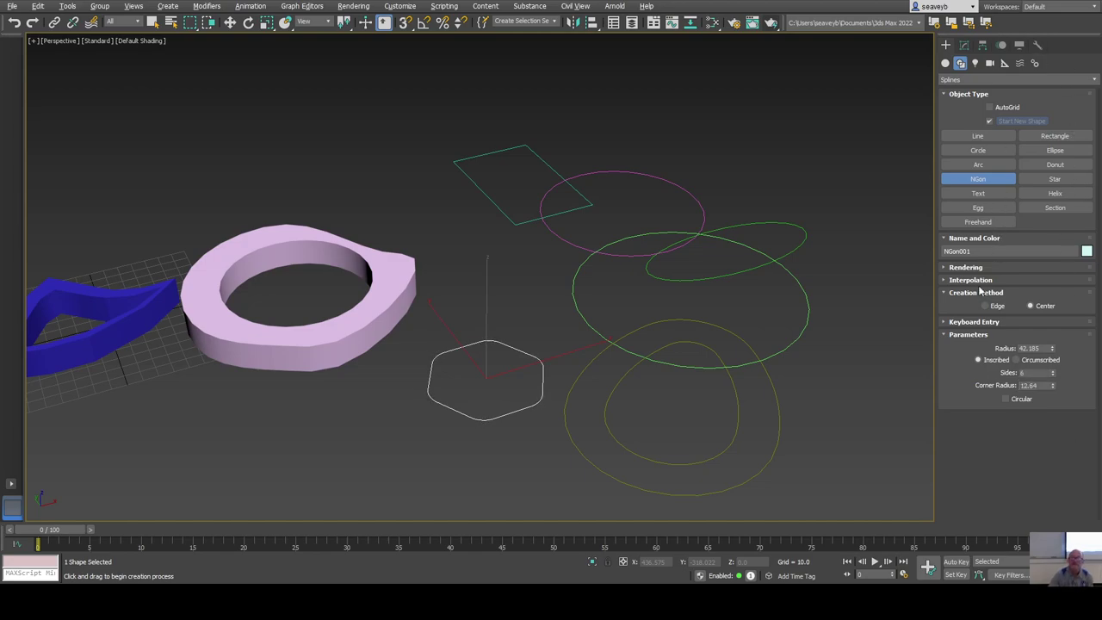
# Reduce the NGon to 3 sides and move it to about X 280, Y -164 so that it overlaps the egg.
pyautogui.click(1052, 376)
pyautogui.click(1052, 375)
pyautogui.click(1052, 375)
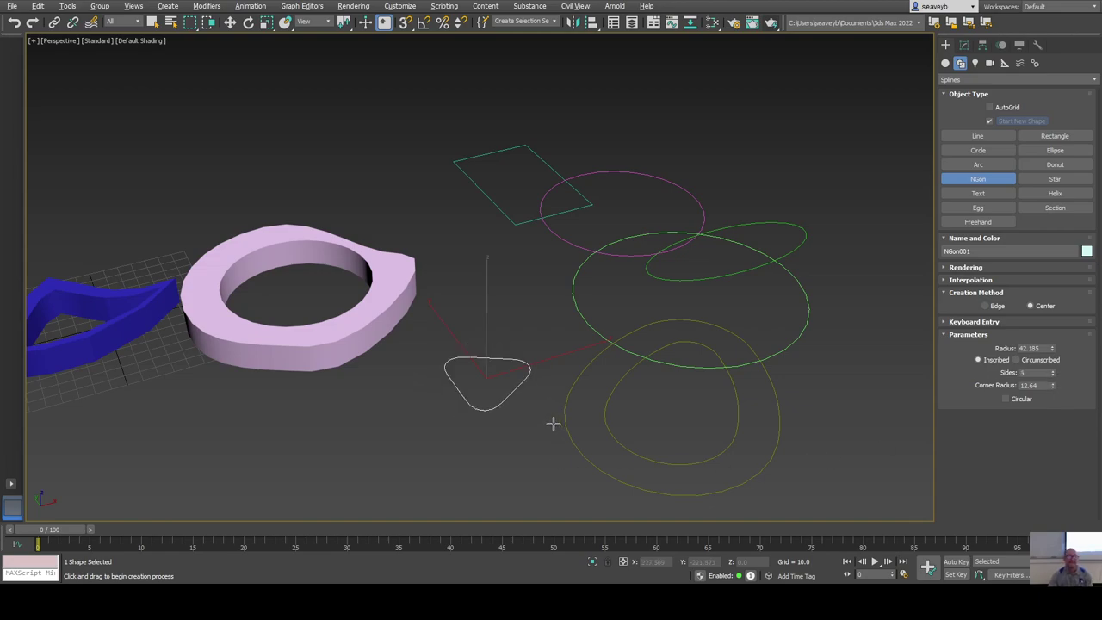
pyautogui.rightClick(528, 417)
pyautogui.moveTo(511, 355); pyautogui.dragTo(608, 315)
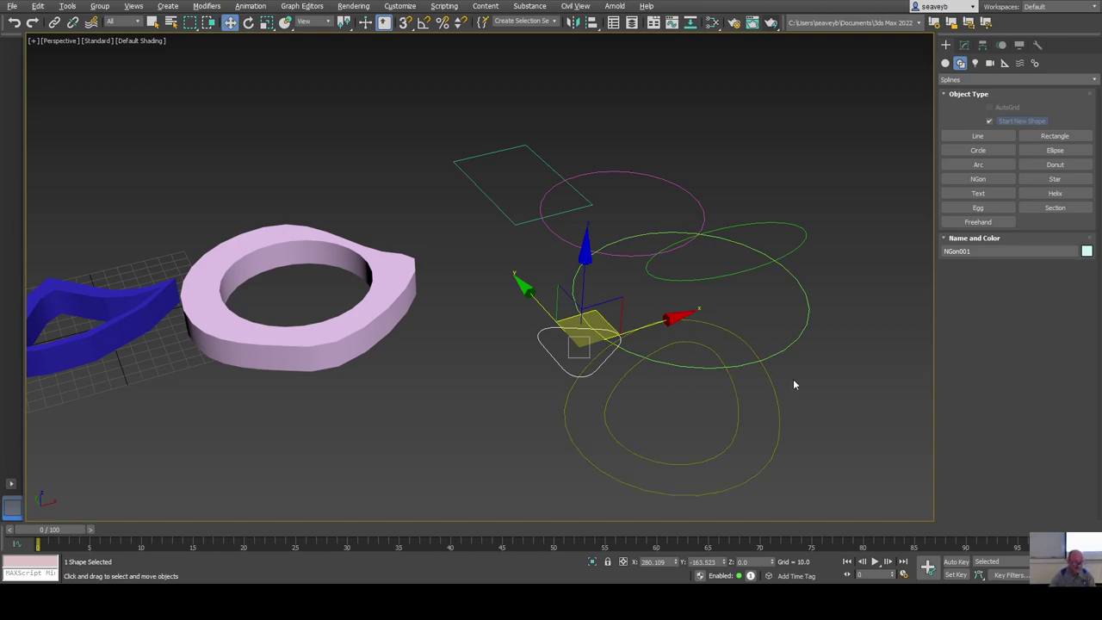
# Turn off Start New Shape and draw a circle of radius about 31 overlapping the NGon as part of the same shape.
pyautogui.click(988, 121)
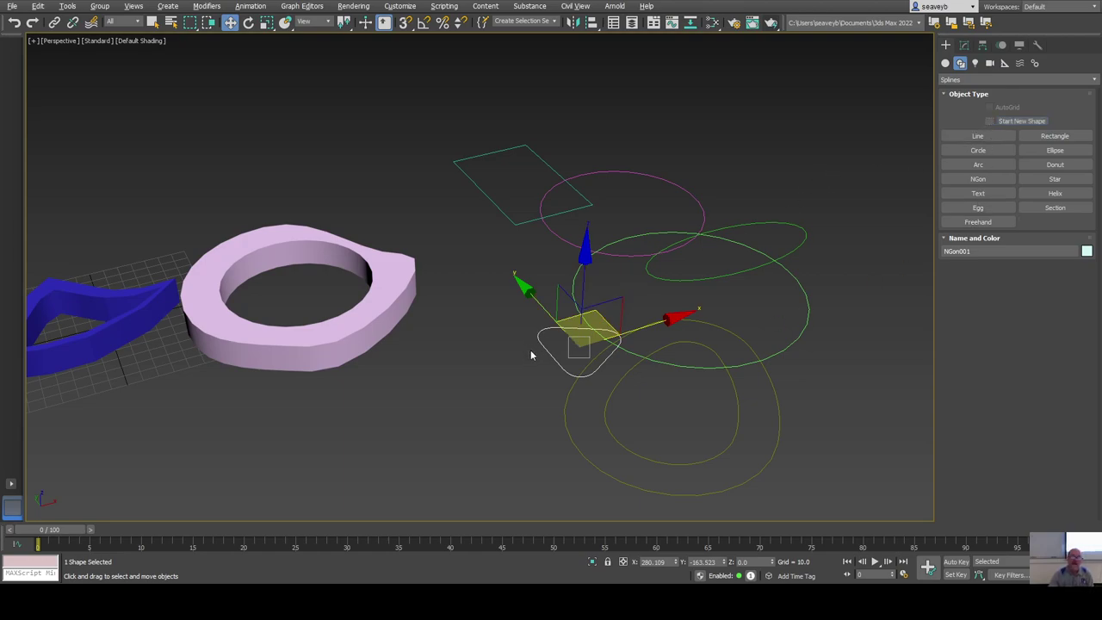
pyautogui.click(980, 152)
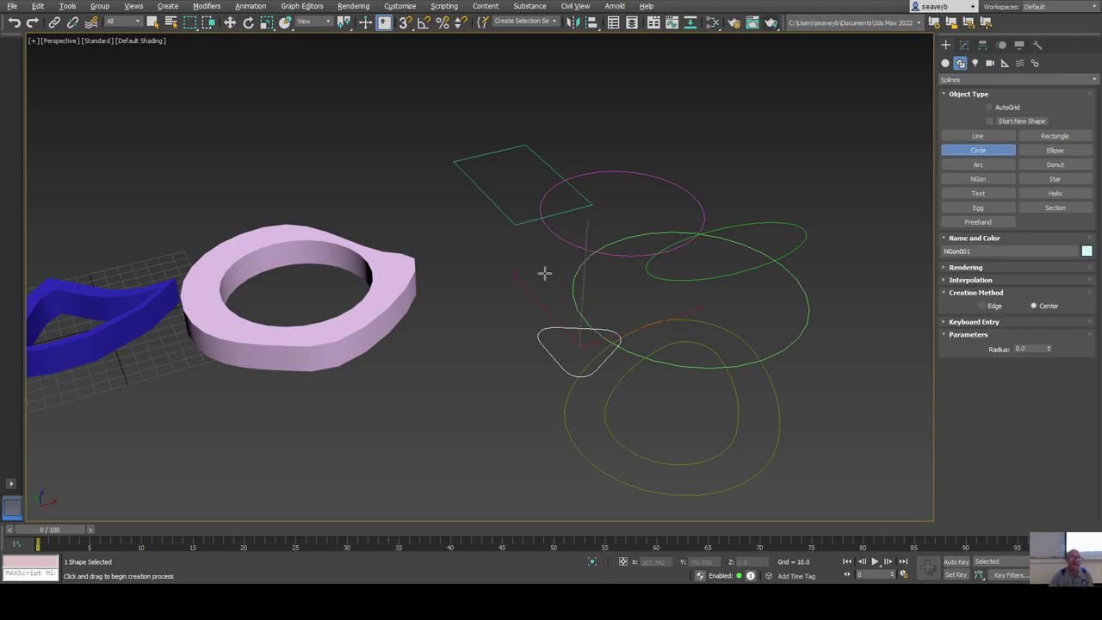
pyautogui.moveTo(513, 323); pyautogui.dragTo(543, 344)
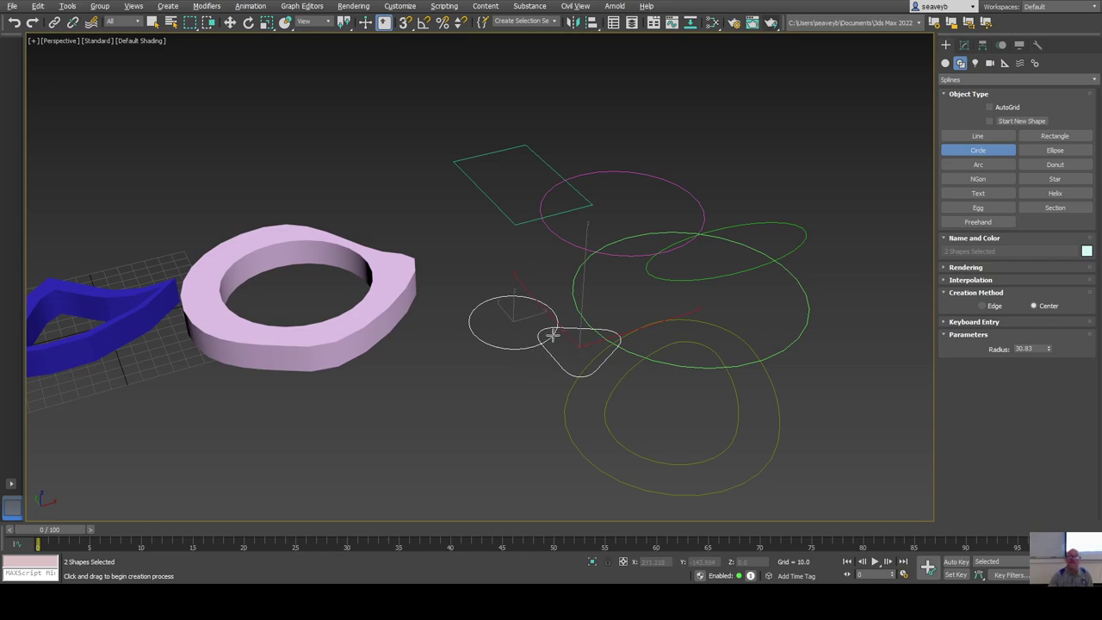
pyautogui.press('w')
pyautogui.click(555, 343)
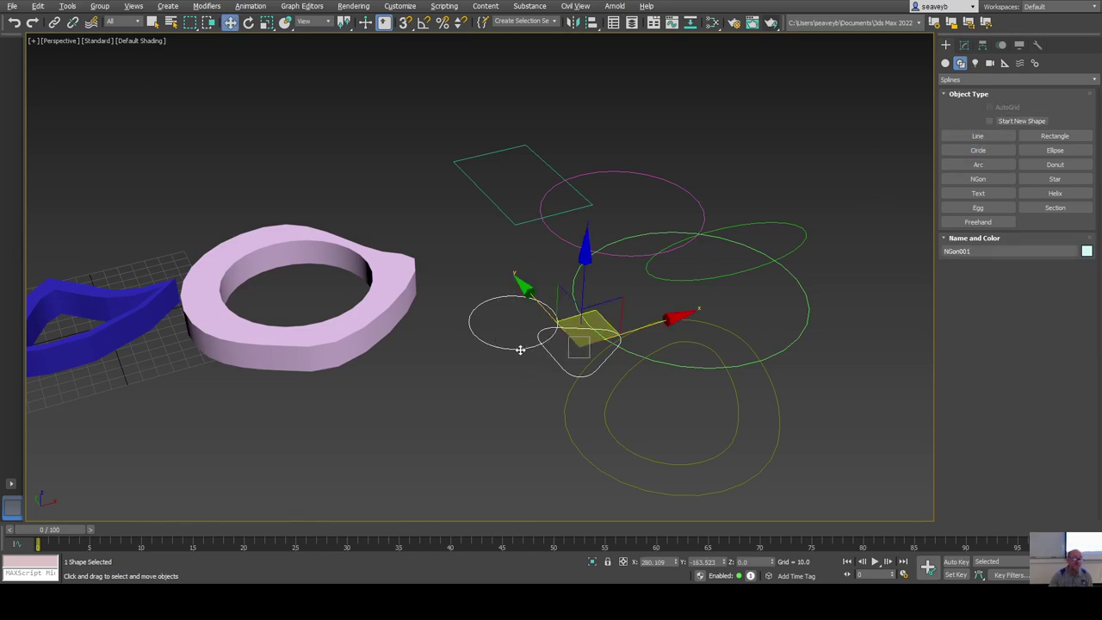
# Examine the combined NGon and circle shape at the Editable Spline vertex level, and return to the whole object.
pyautogui.click(964, 45)
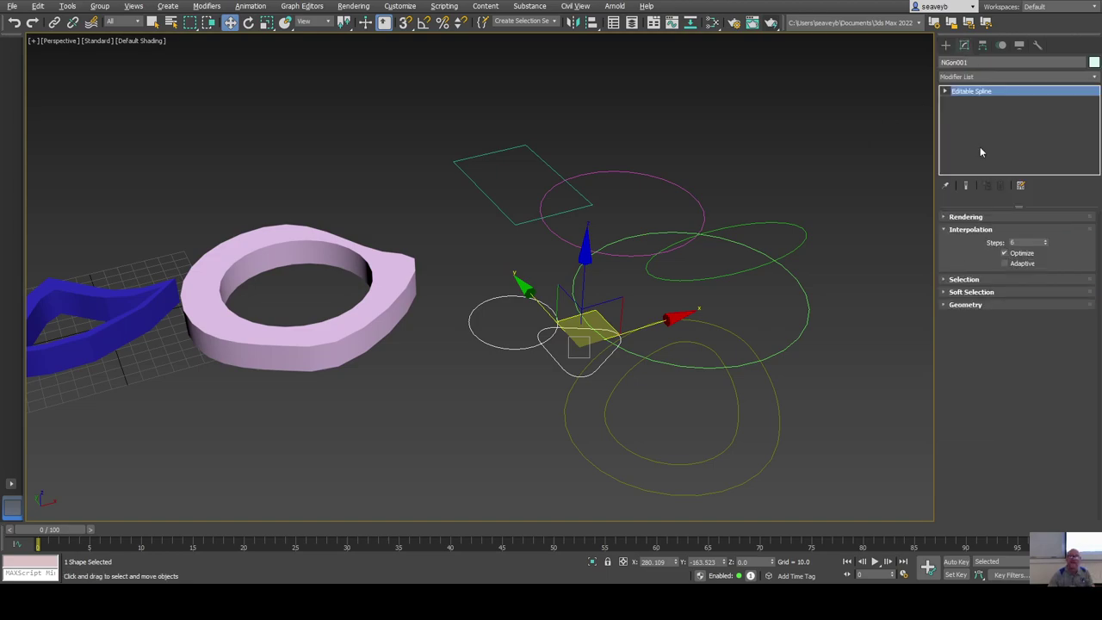
pyautogui.click(944, 91)
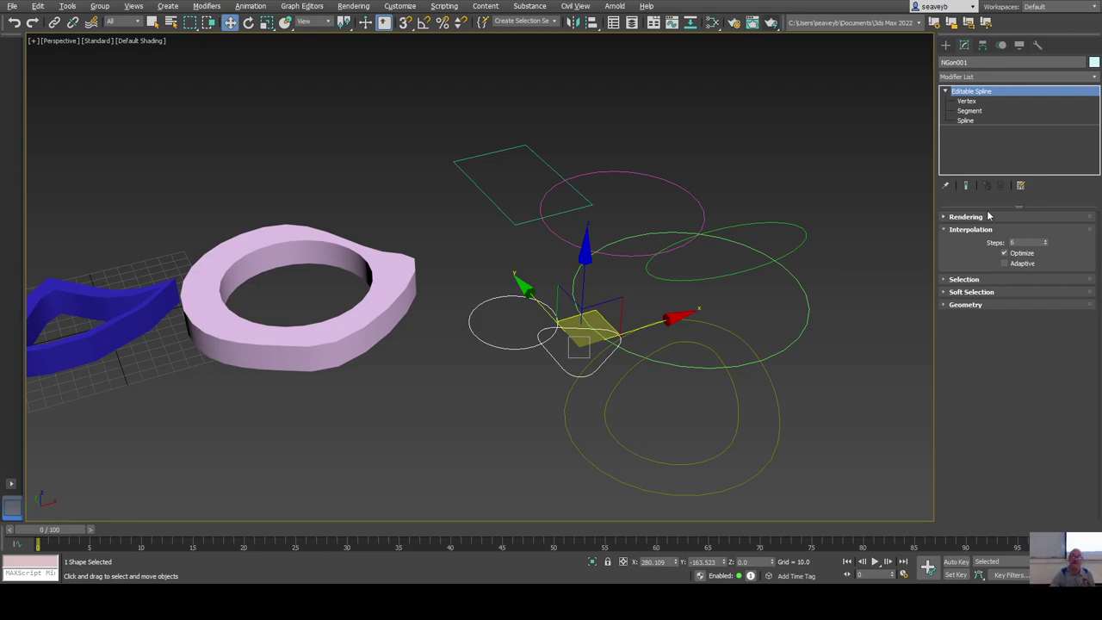
pyautogui.click(967, 101)
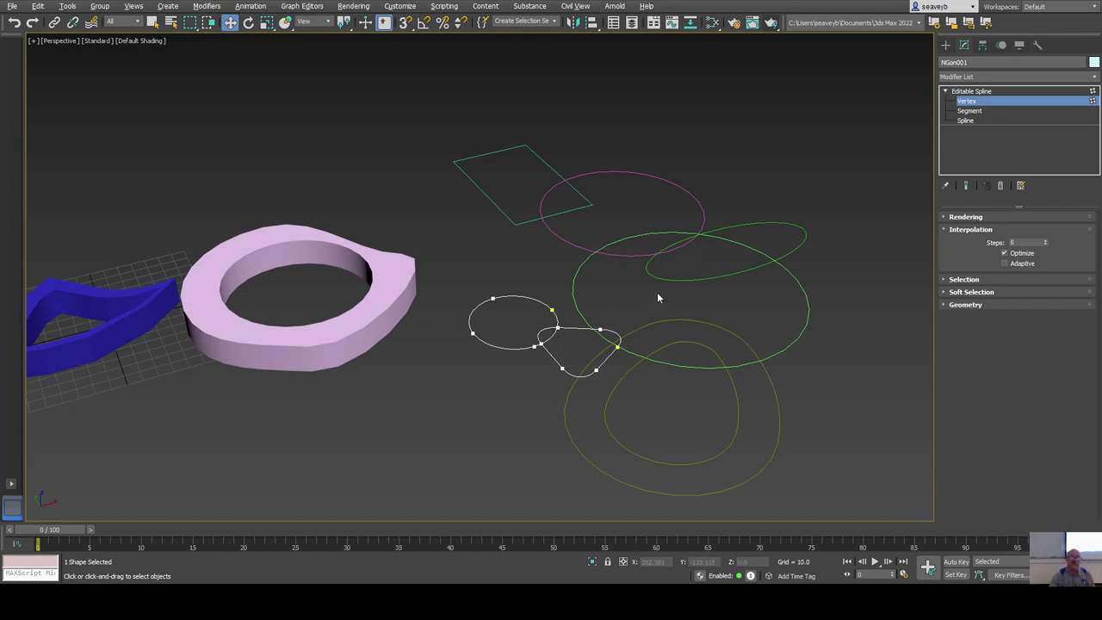
pyautogui.click(966, 92)
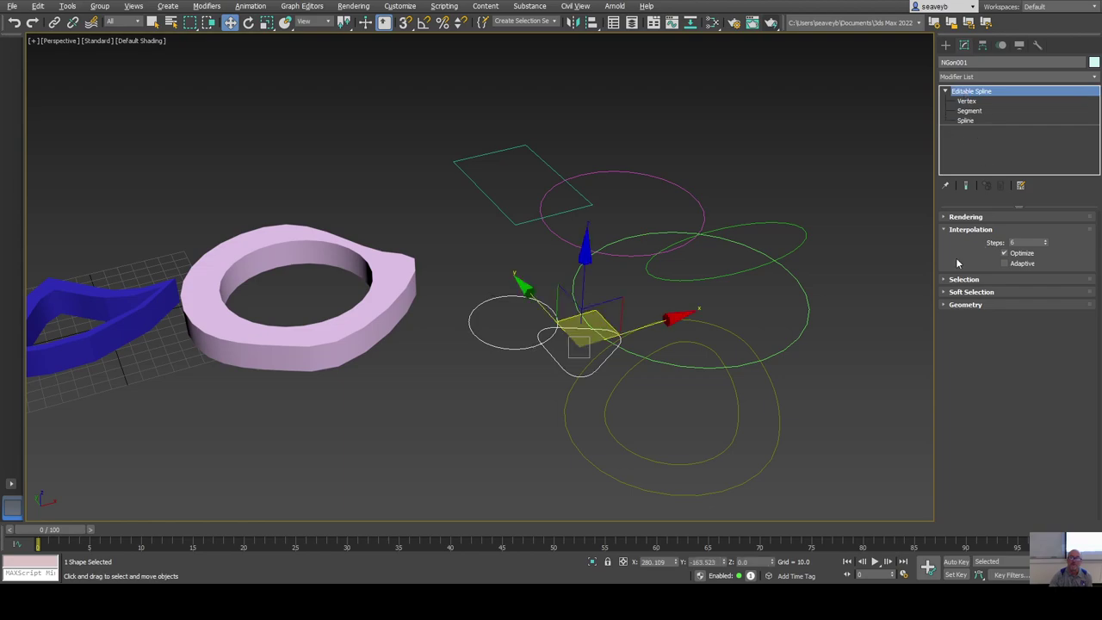
# Attach the egg spline to the combined NGon and circle shape using the Editable Spline geometry tools.
pyautogui.click(944, 306)
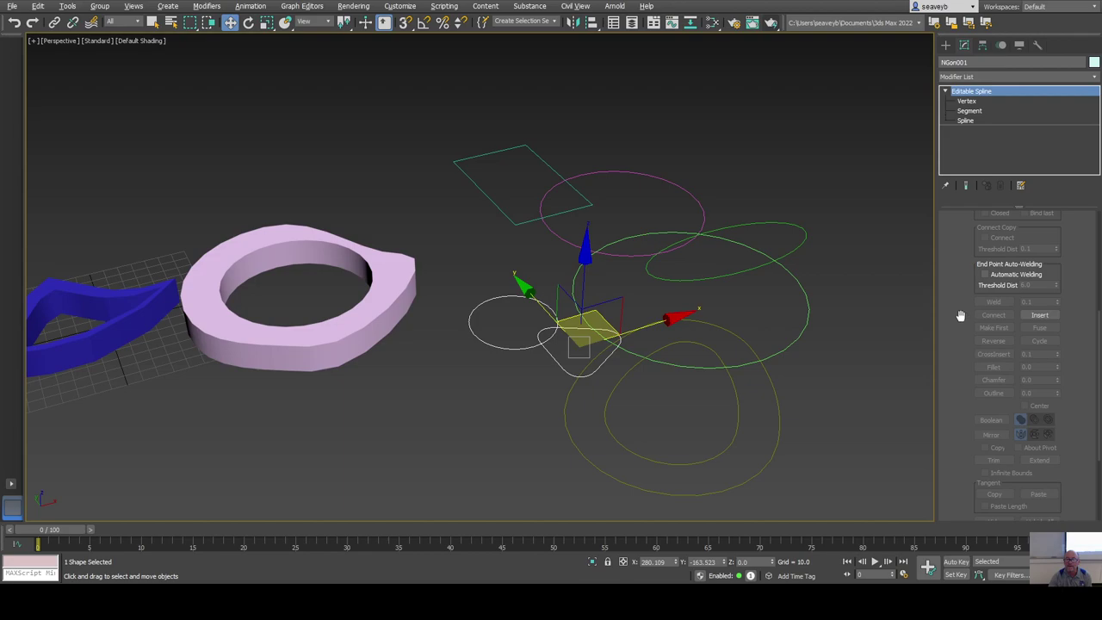
pyautogui.scroll(-1, 960, 316)
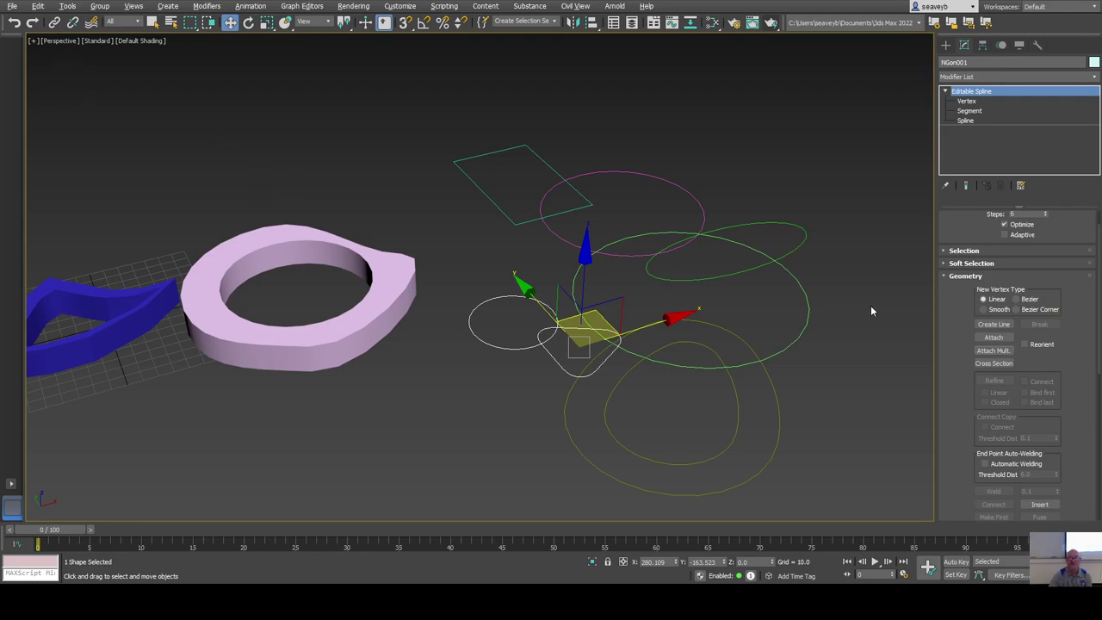
pyautogui.click(993, 336)
pyautogui.click(738, 416)
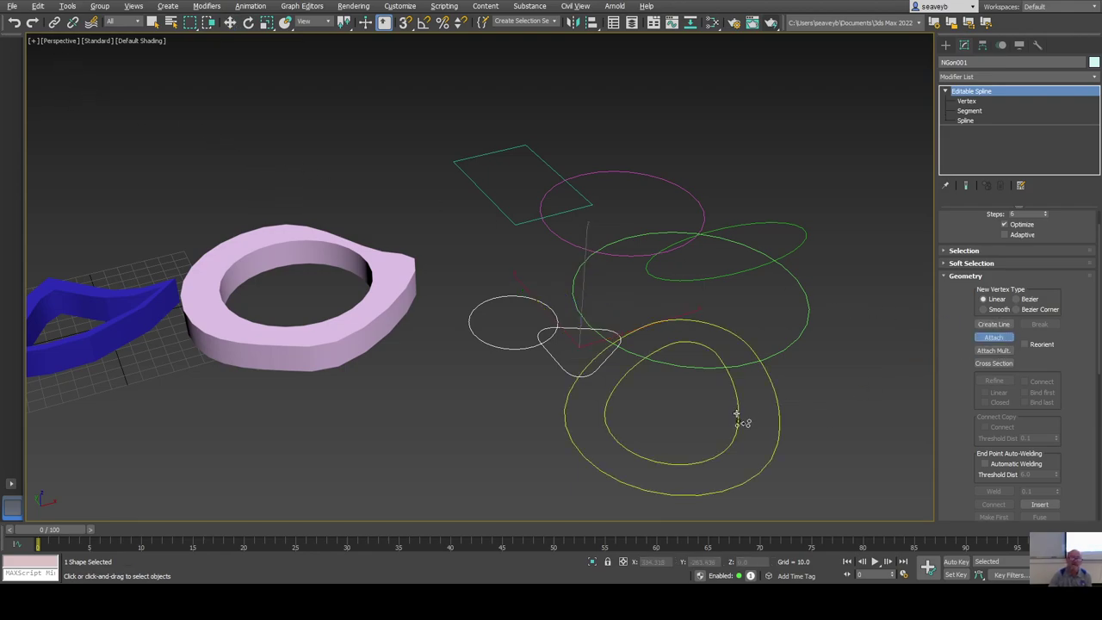
# Attach the large circle, the ellipse, the upper circle and the rectangle to the editable spline, and finish attaching.
pyautogui.click(773, 351)
pyautogui.click(746, 267)
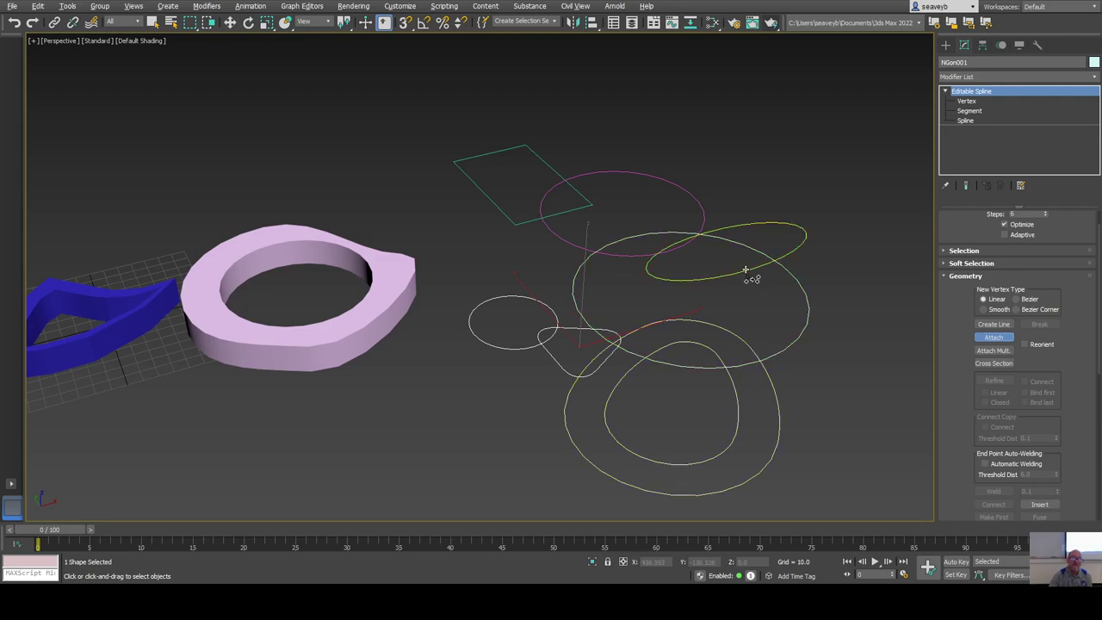
pyautogui.click(628, 254)
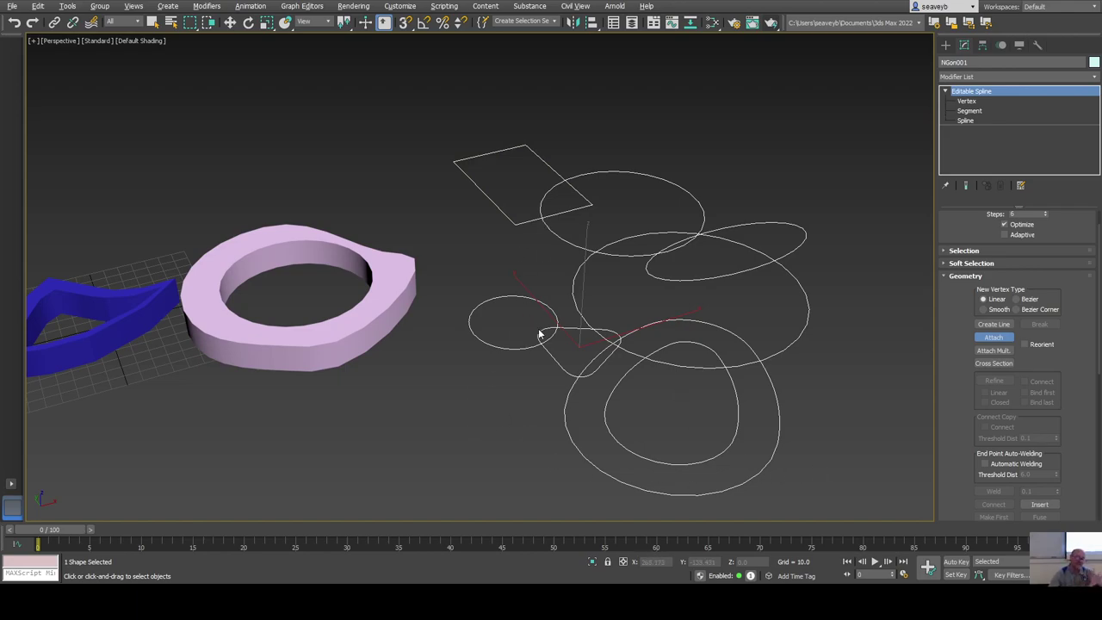
pyautogui.press('w')
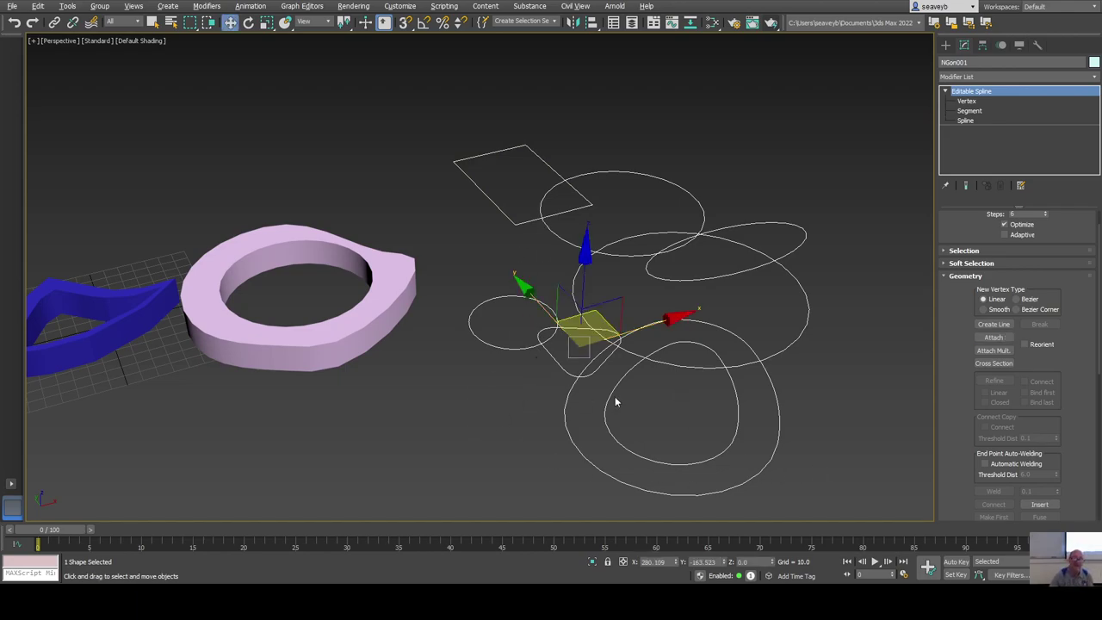
# Shrink the move gizmo so that it covers less of the attached splines.
pyautogui.press('-')
pyautogui.press('-')
pyautogui.press('-')
pyautogui.press('-')
pyautogui.press('-')
pyautogui.press('-')
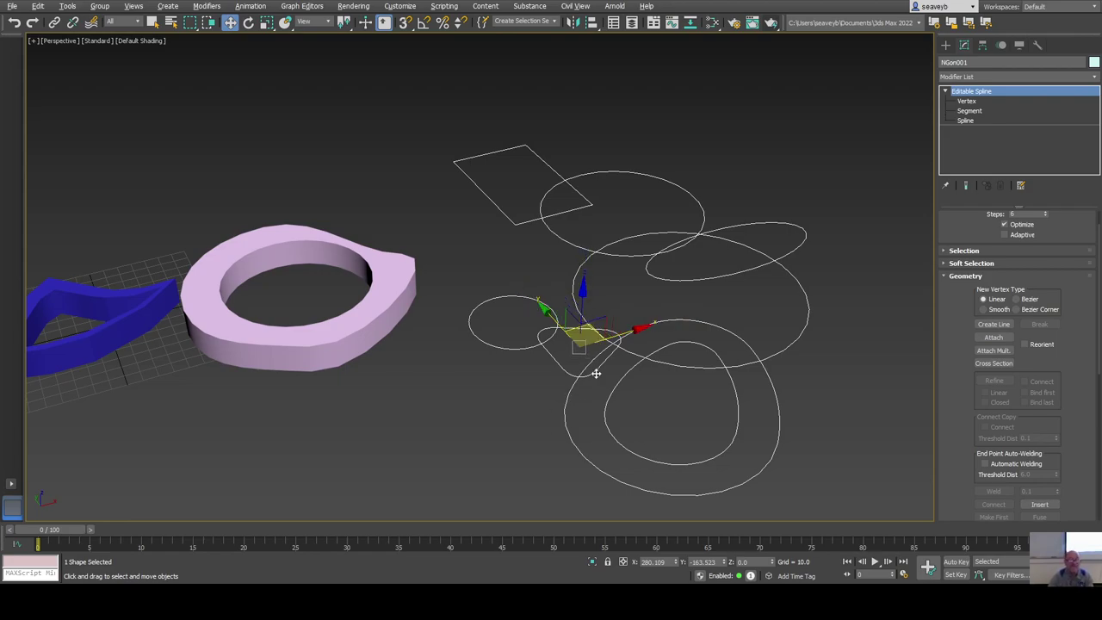
pyautogui.press('-')
pyautogui.press('-')
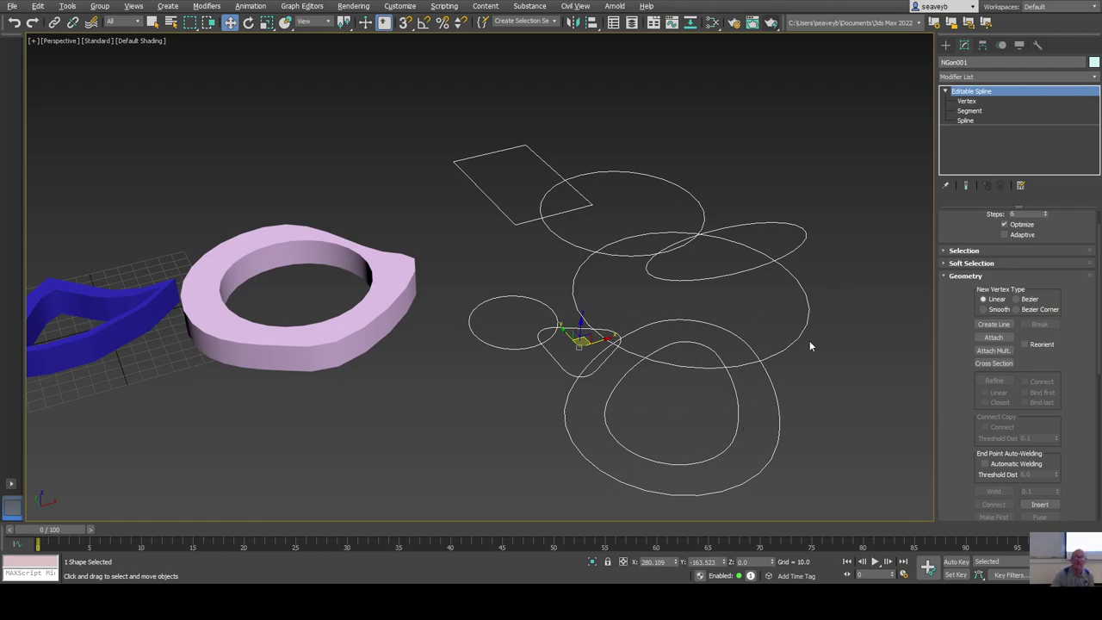
# At the Spline level, shift the egg's inner outline within its outer one and move the NGon spline to about X 267, Y -172.
pyautogui.click(967, 121)
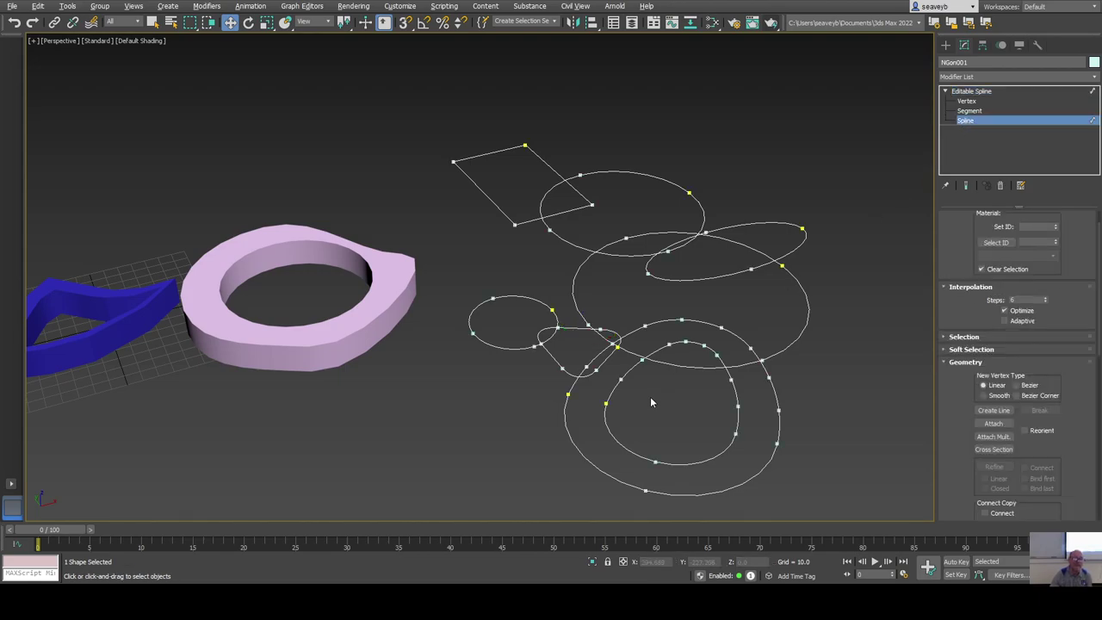
pyautogui.moveTo(626, 446); pyautogui.dragTo(652, 450)
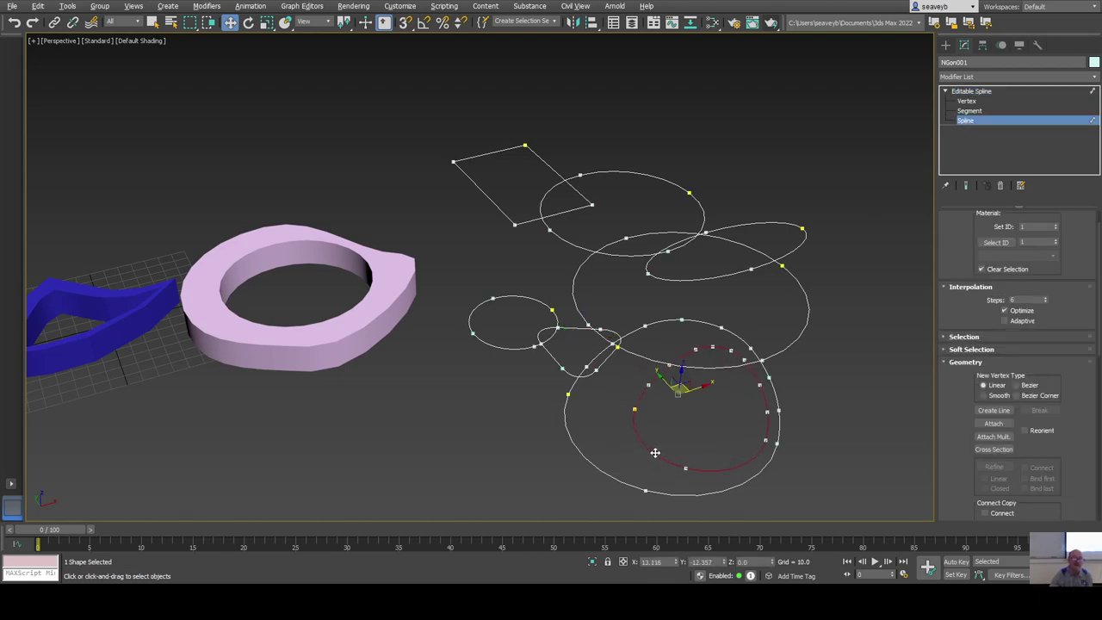
pyautogui.click(554, 358)
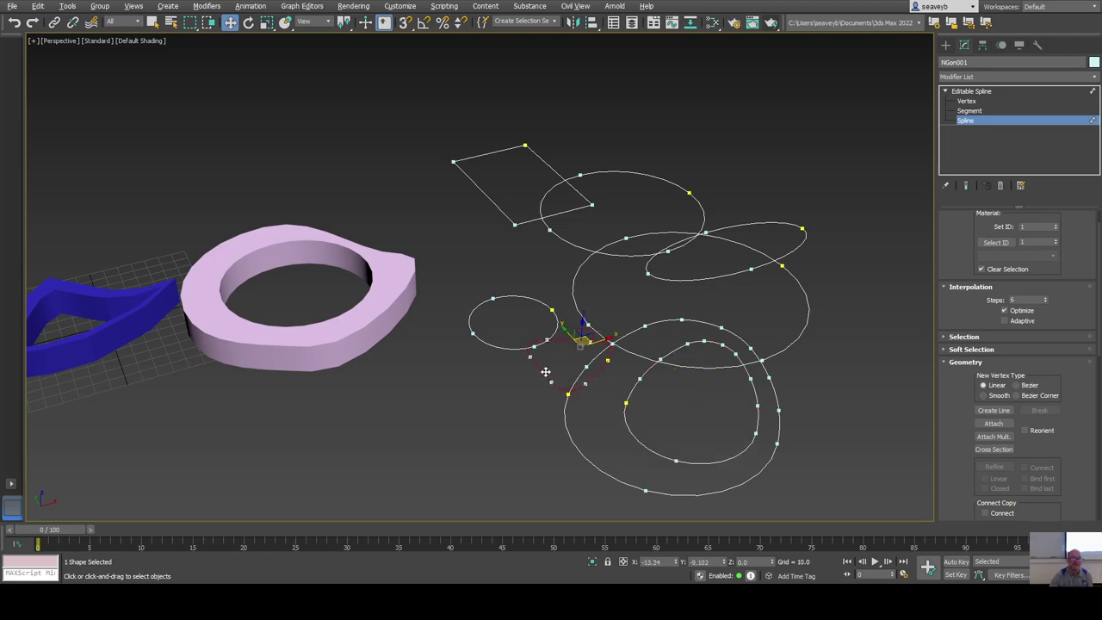
pyautogui.moveTo(546, 371); pyautogui.dragTo(548, 377)
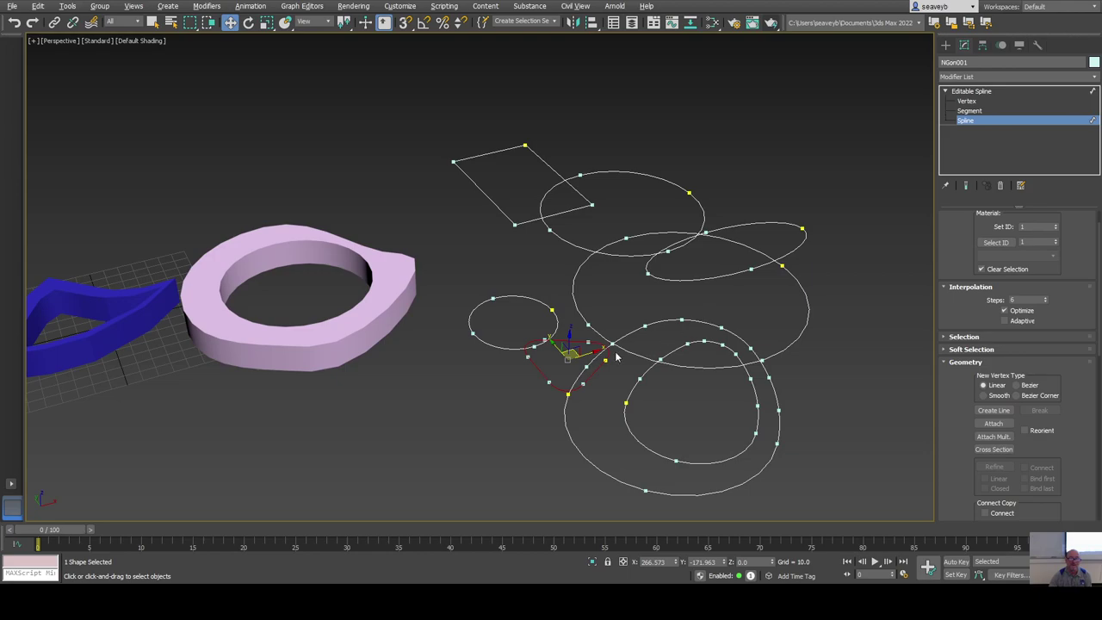
# Scale the NGon spline up slightly so that it overlaps the neighbouring small circle and egg outline.
pyautogui.press('r')
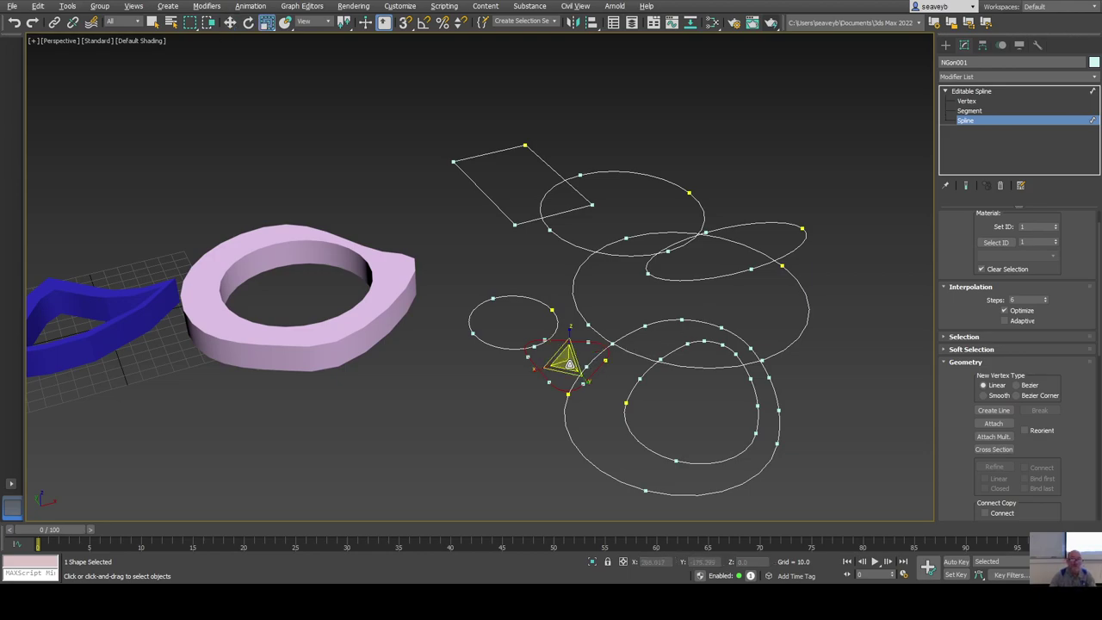
pyautogui.moveTo(561, 386); pyautogui.dragTo(557, 377)
pyautogui.press('w')
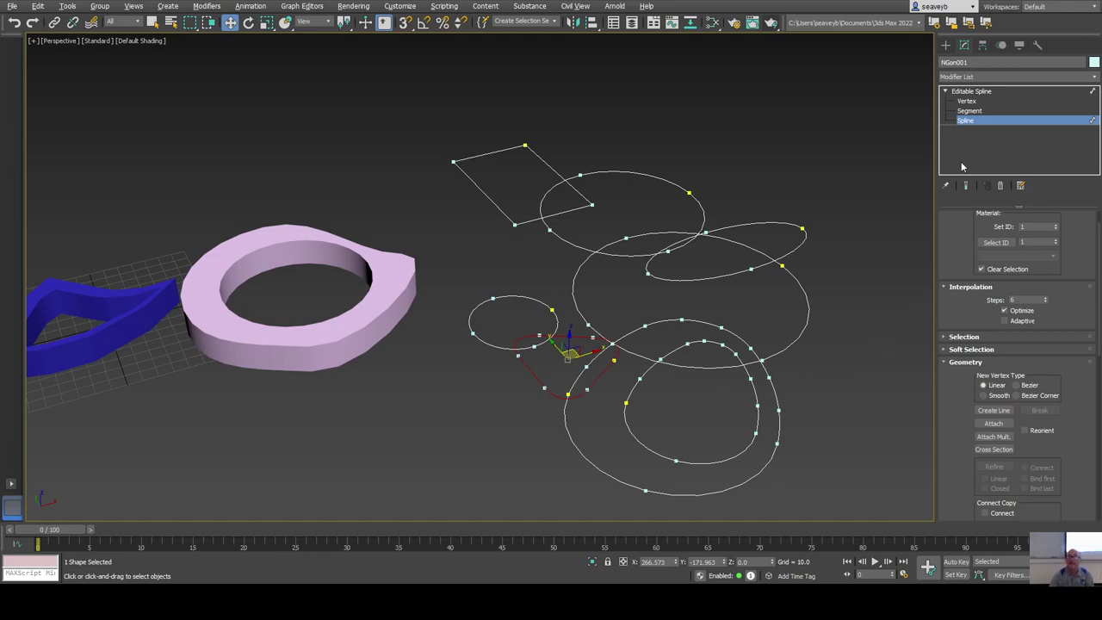
# Trim away the overlapping rectangle corner and the circle arc inside the rectangle, leaving one joint outline.
pyautogui.scroll(-3, 956, 417)
pyautogui.scroll(-8, 959, 411)
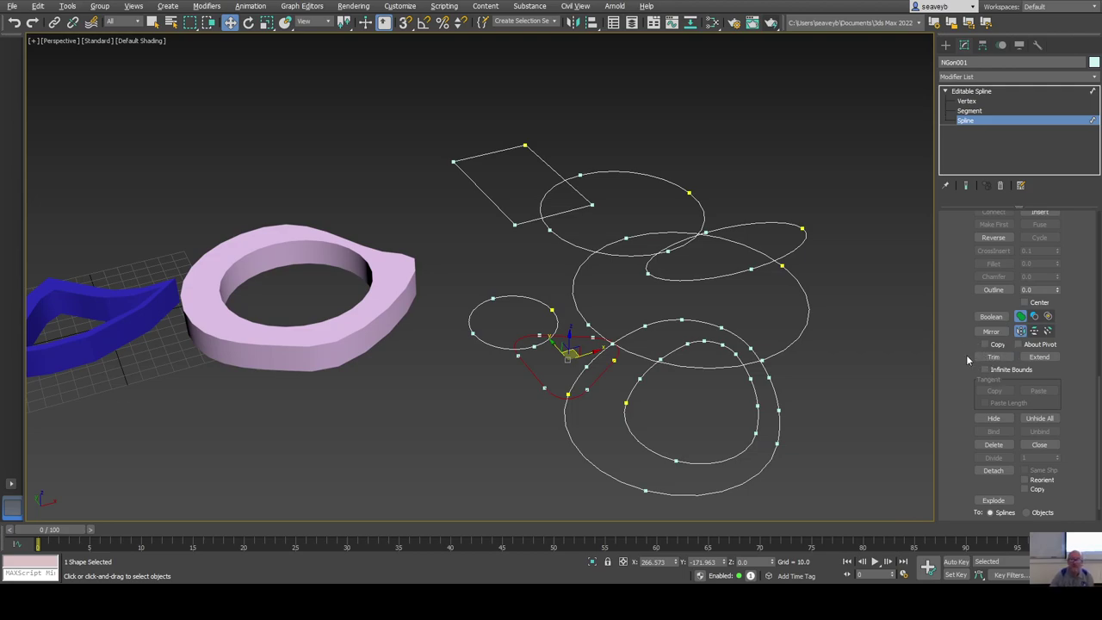
pyautogui.click(987, 358)
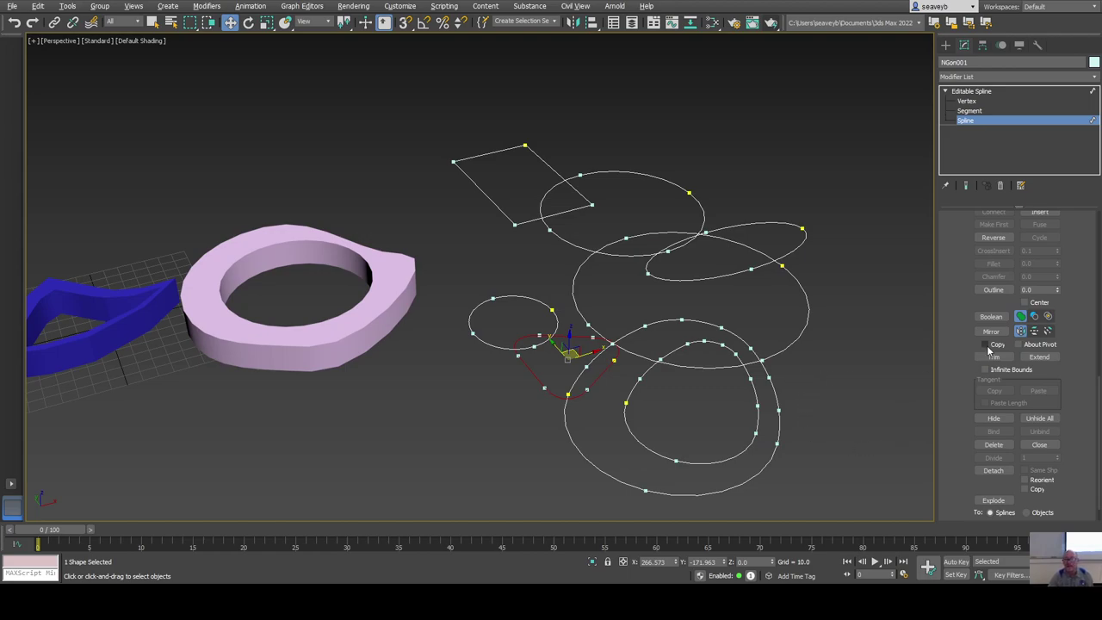
pyautogui.click(861, 417)
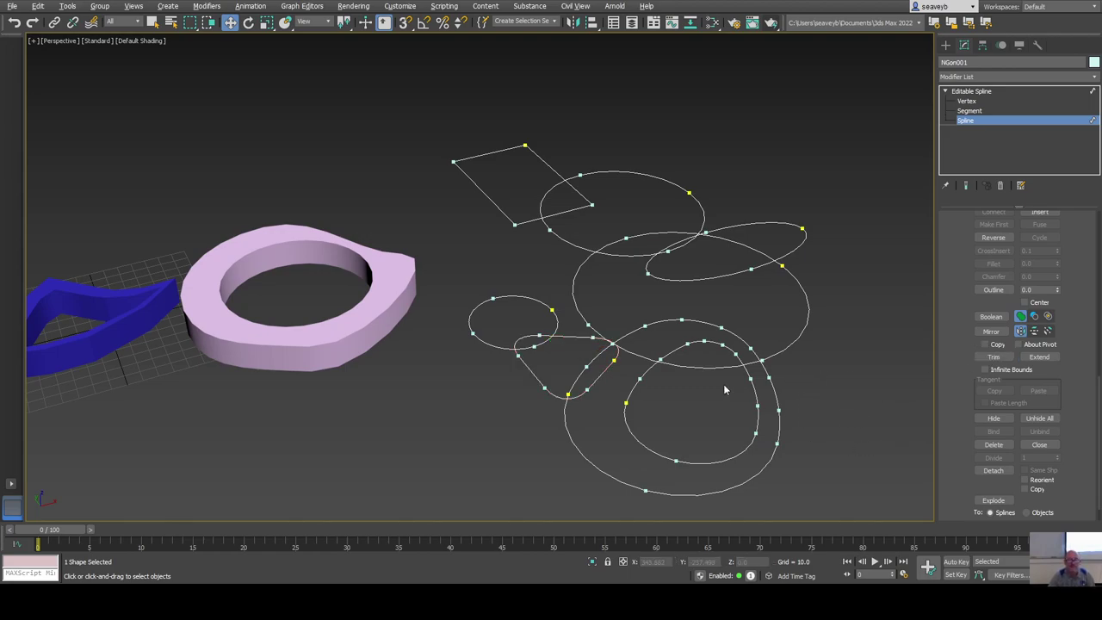
pyautogui.click(990, 357)
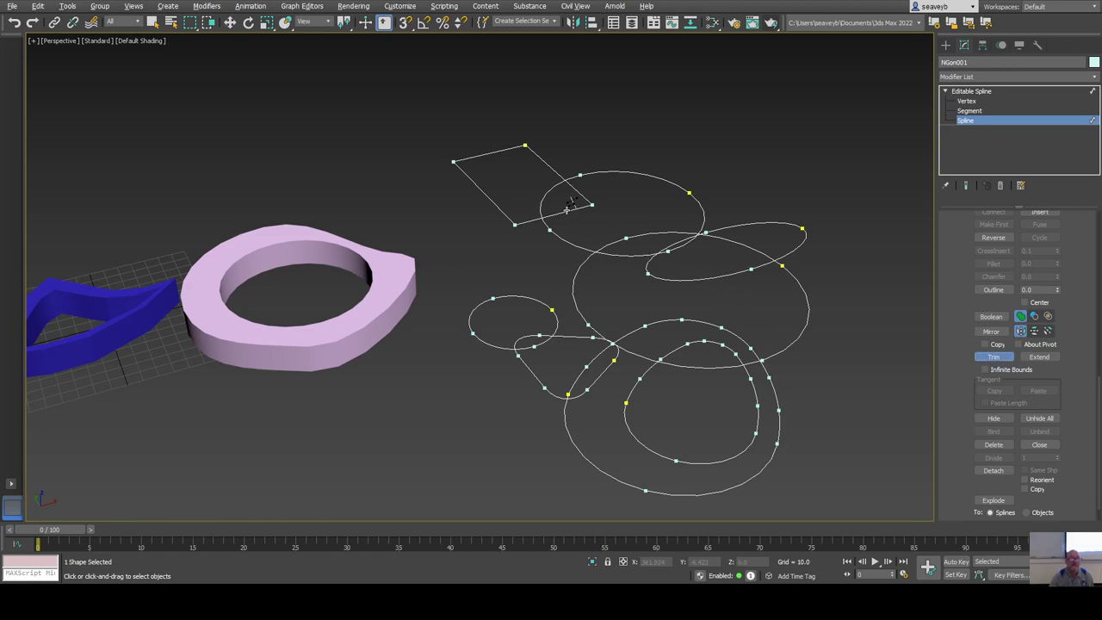
pyautogui.scroll(6, 574, 207)
pyautogui.click(601, 203)
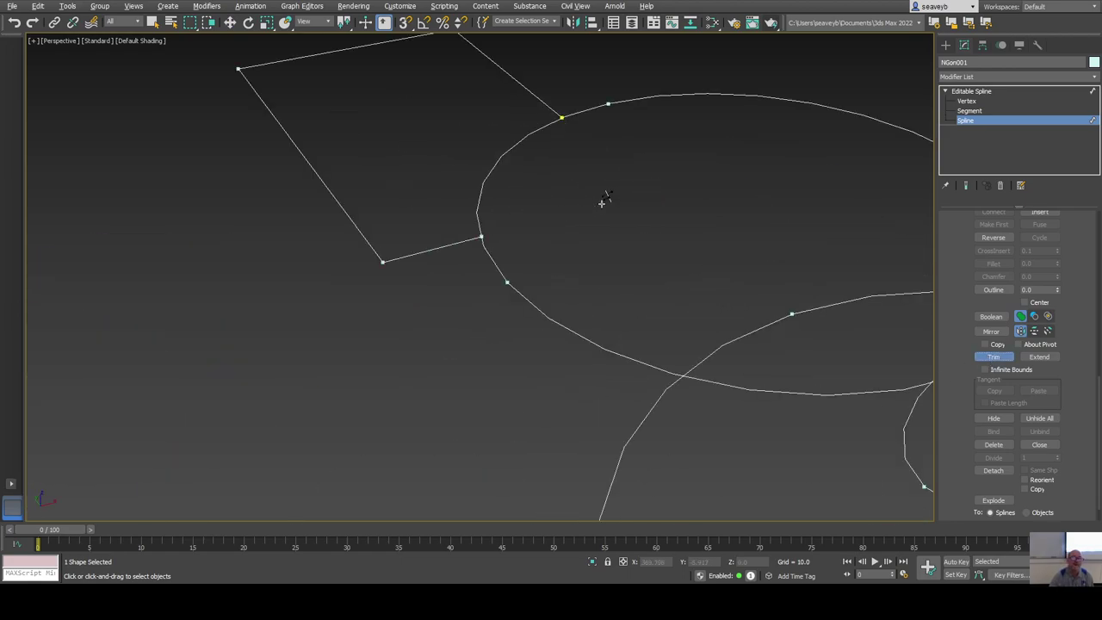
pyautogui.click(491, 168)
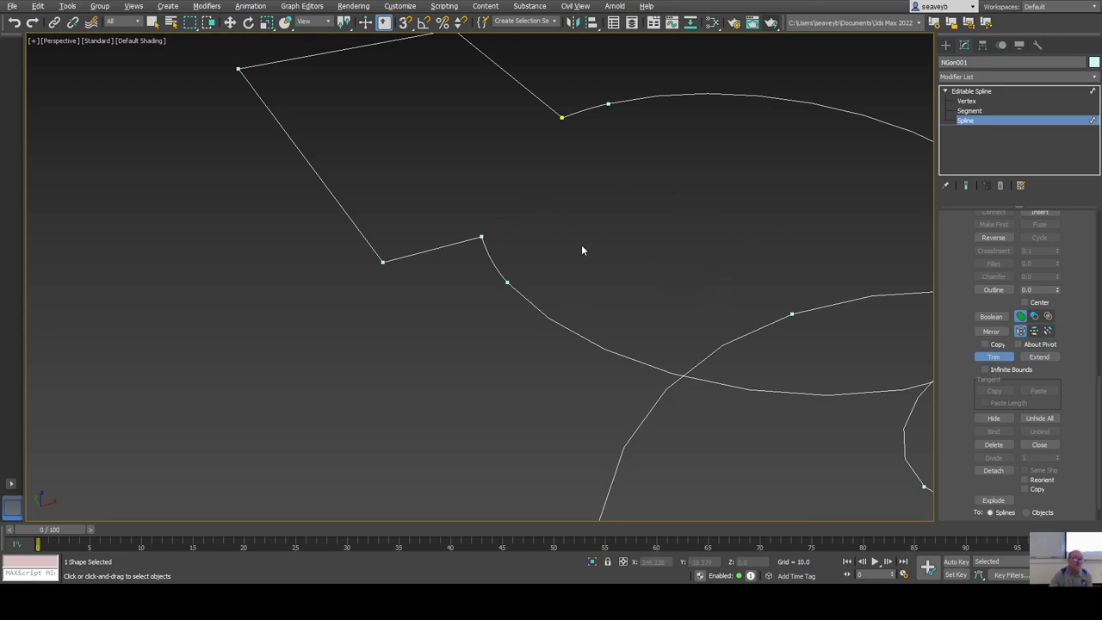
pyautogui.scroll(-3, 654, 284)
pyautogui.moveTo(588, 256); pyautogui.dragTo(580, 278, button='middle')
pyautogui.scroll(3, 680, 305)
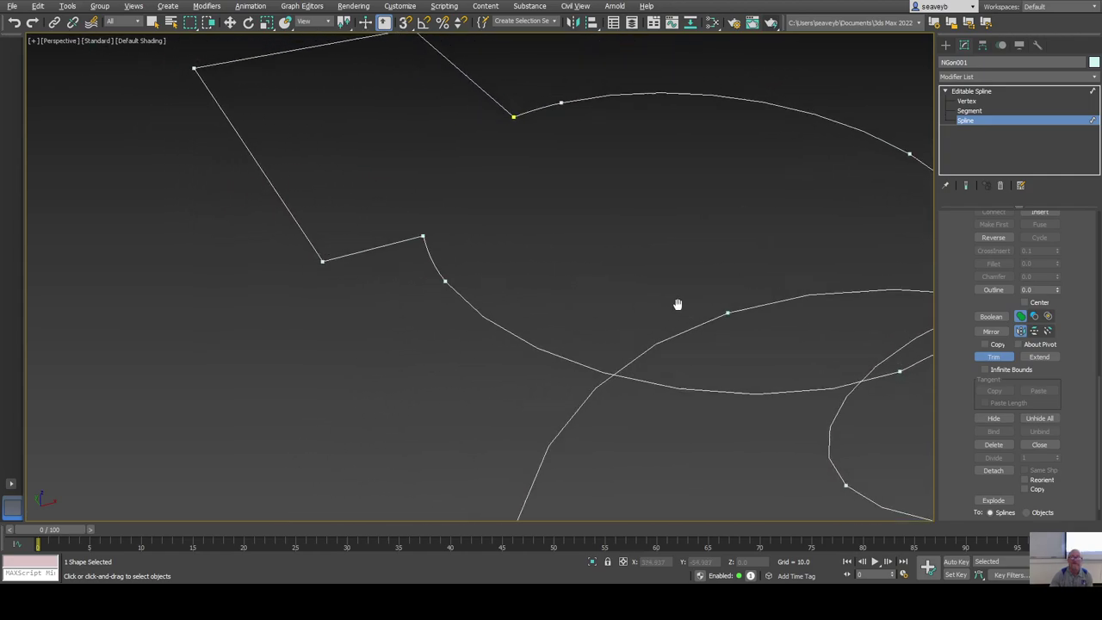
pyautogui.press('w')
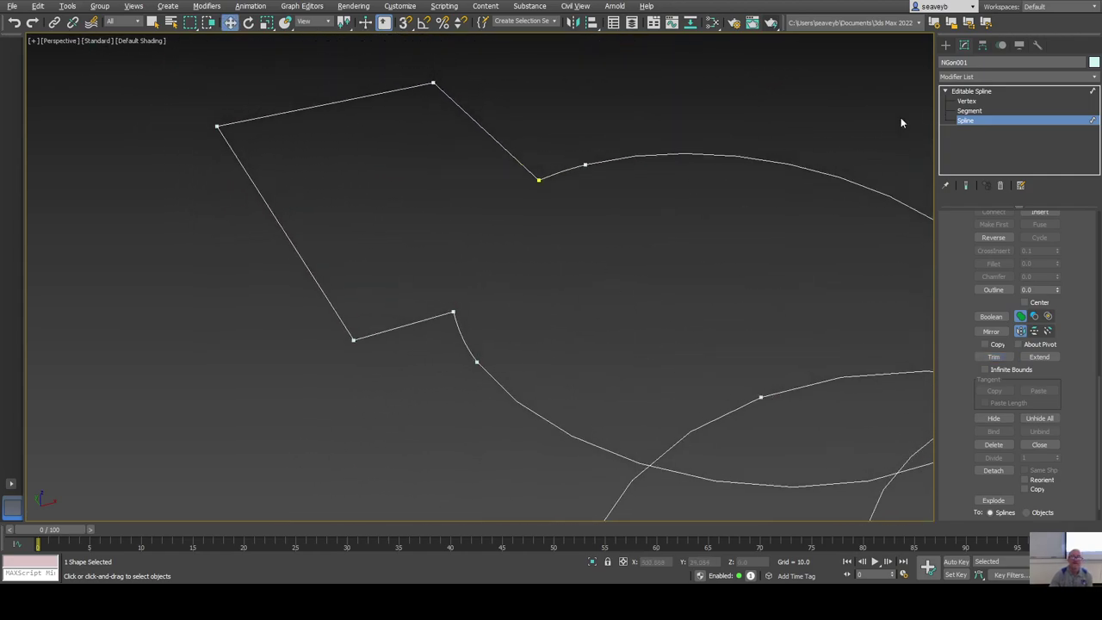
# At the Vertex level, select the lower junction of the rectangle and circle and check how many vertices are selected.
pyautogui.click(973, 102)
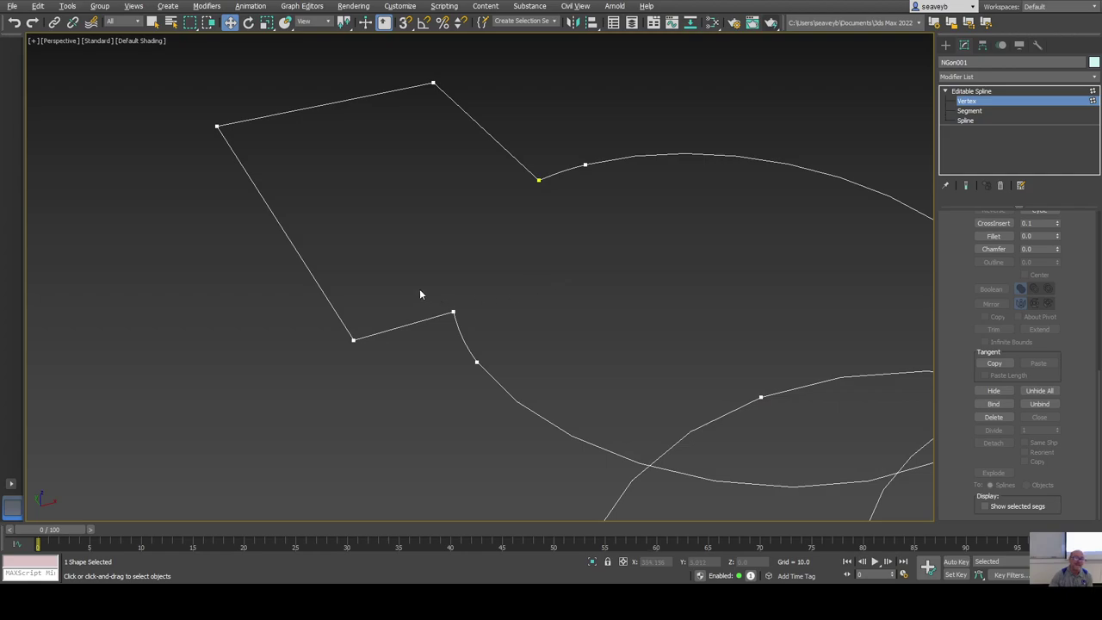
pyautogui.moveTo(503, 335); pyautogui.dragTo(494, 338)
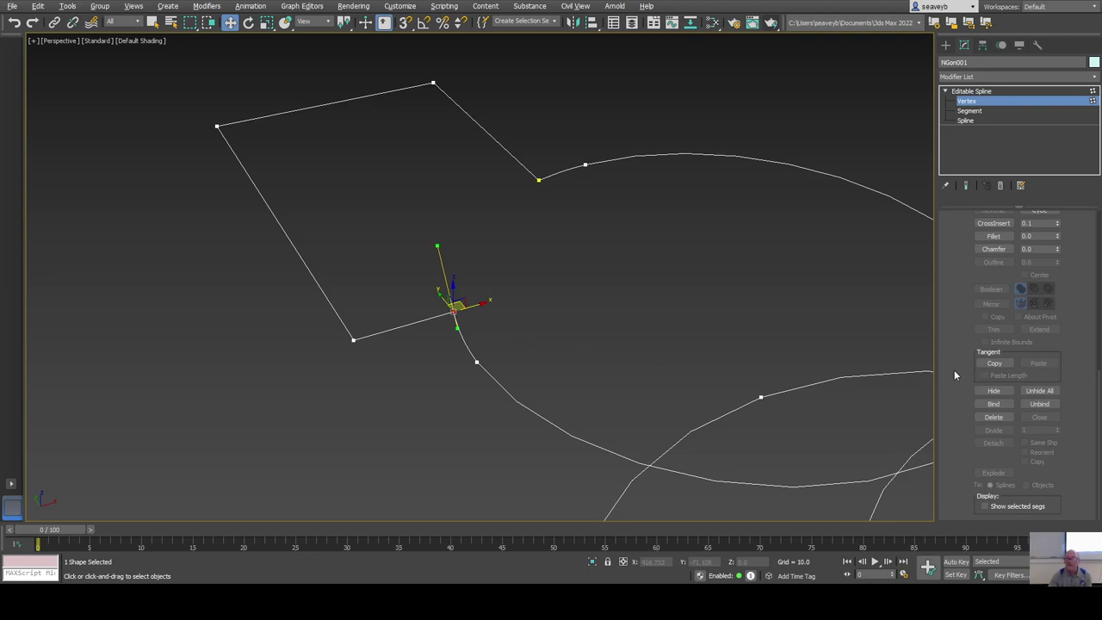
pyautogui.scroll(10, 957, 336)
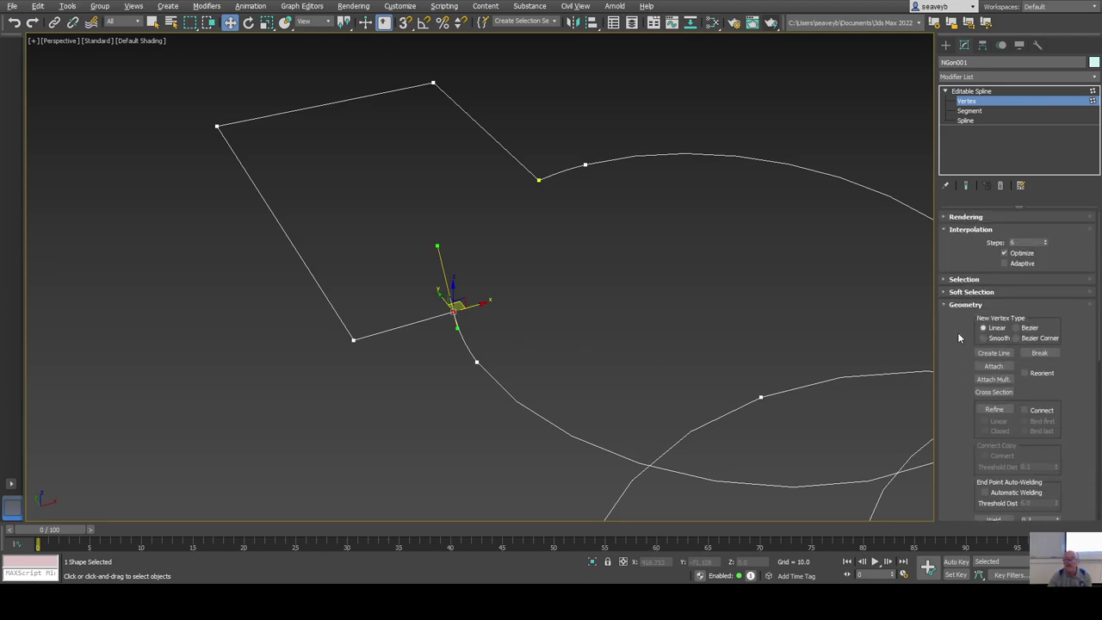
pyautogui.click(946, 280)
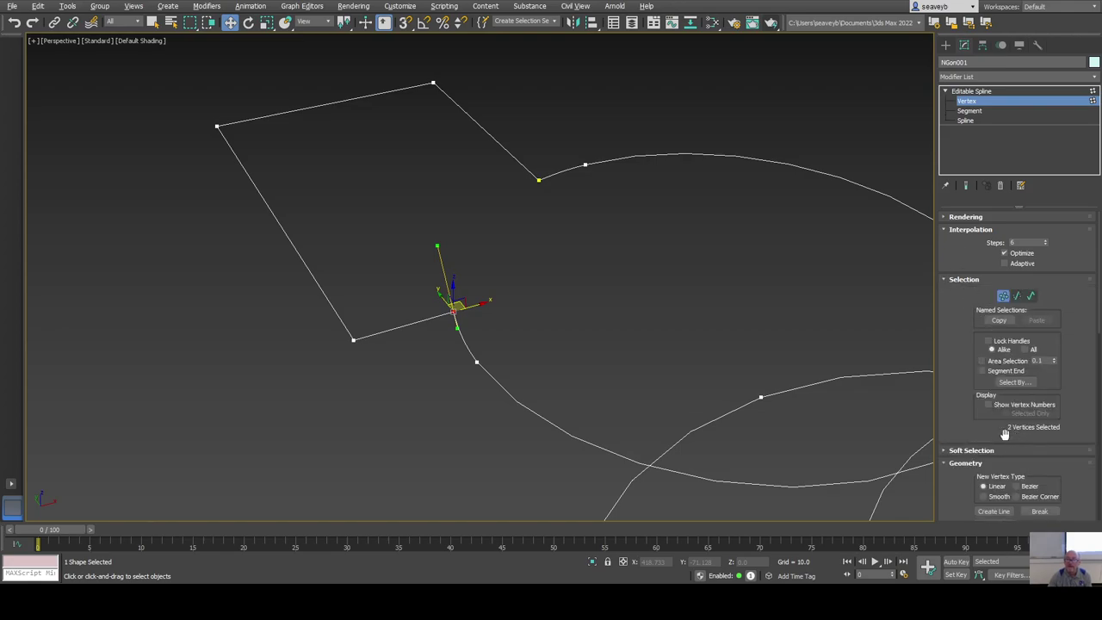
pyautogui.scroll(-2, 1023, 435)
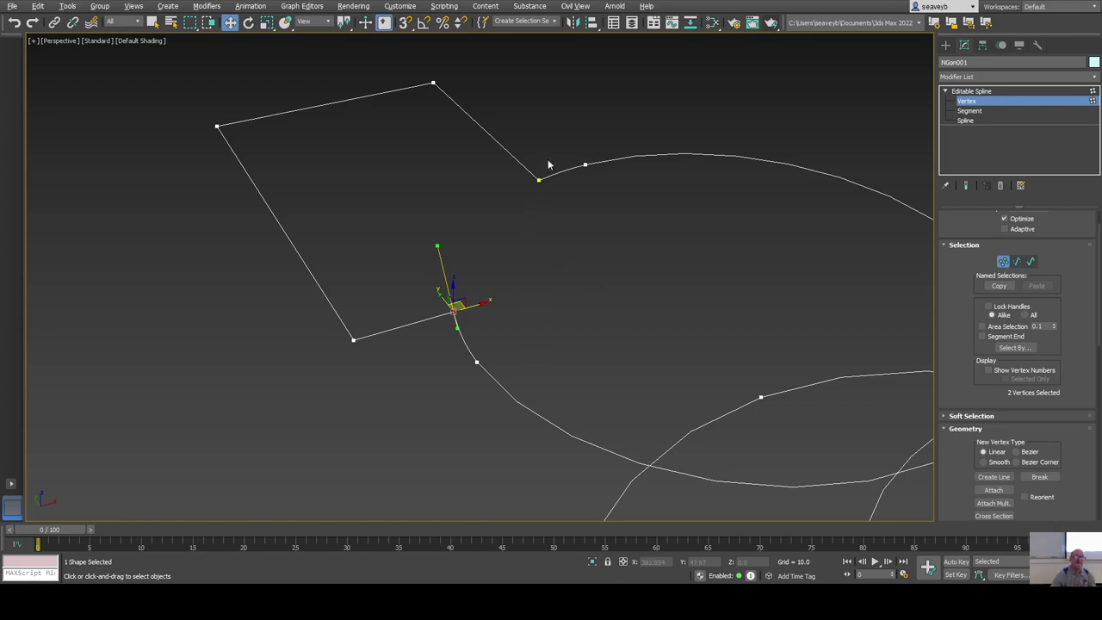
# Select the vertices at both junctions of the rectangle and circle and weld them with a threshold of 0.1.
pyautogui.moveTo(548, 165); pyautogui.dragTo(539, 213)
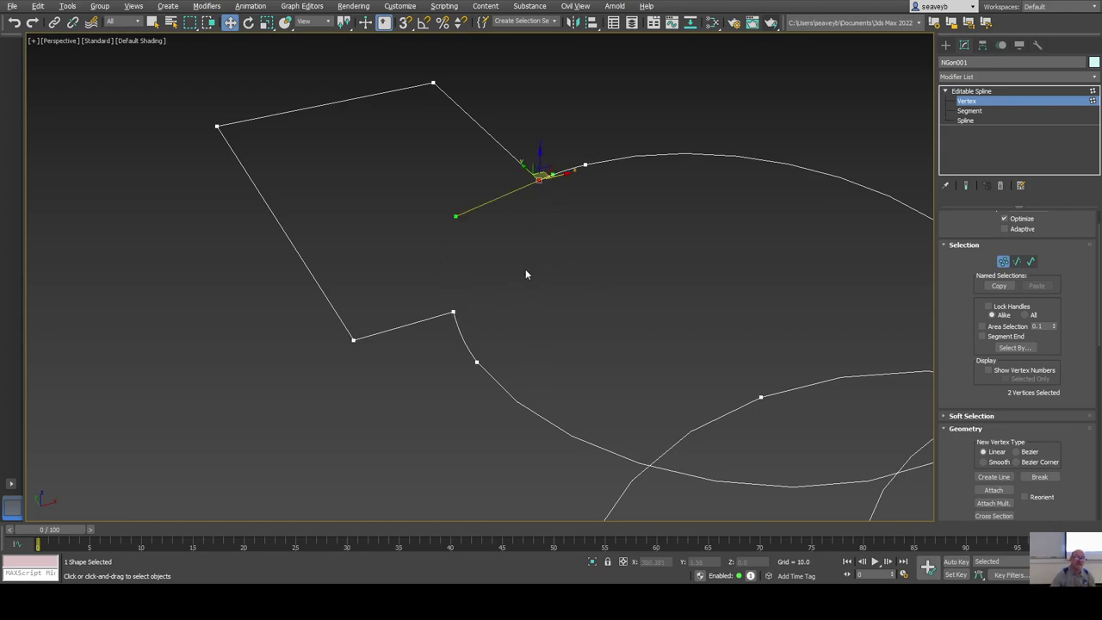
pyautogui.keyDown('ctrl'); pyautogui.click(454, 311); pyautogui.keyUp('ctrl')
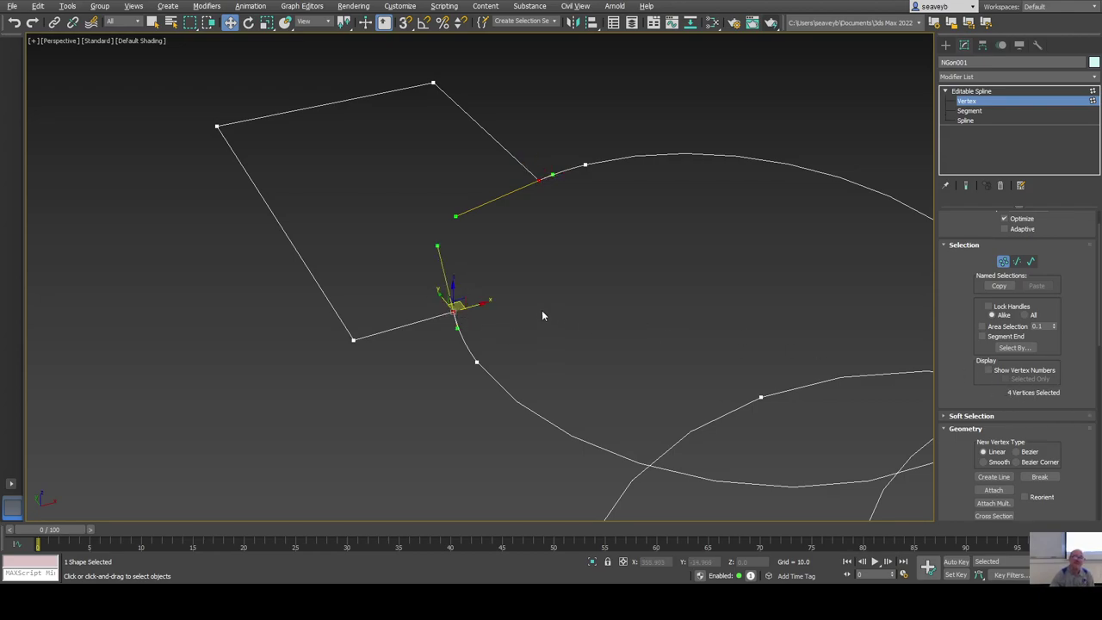
pyautogui.scroll(-5, 1073, 451)
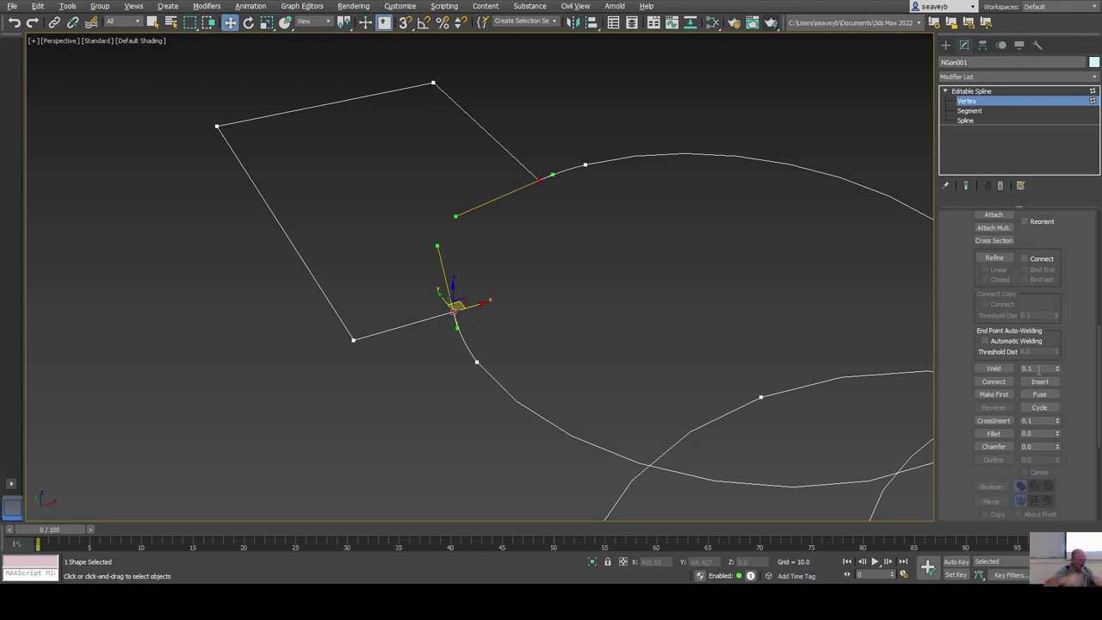
pyautogui.click(994, 369)
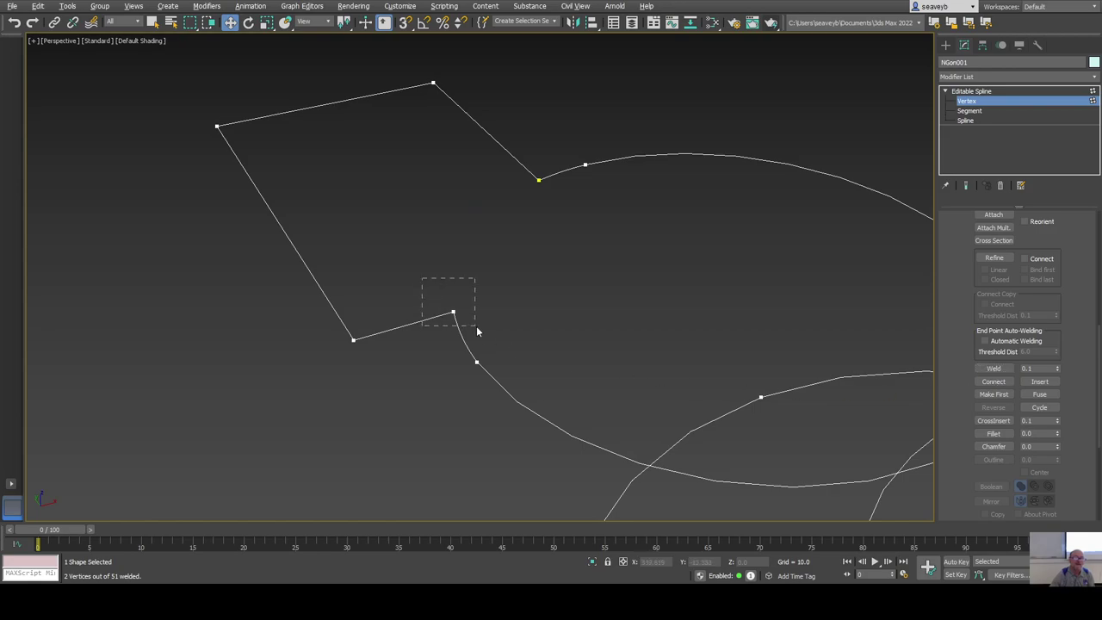
# Select each welded junction in turn and check the number of vertices there in the selection details.
pyautogui.moveTo(478, 332); pyautogui.dragTo(479, 332)
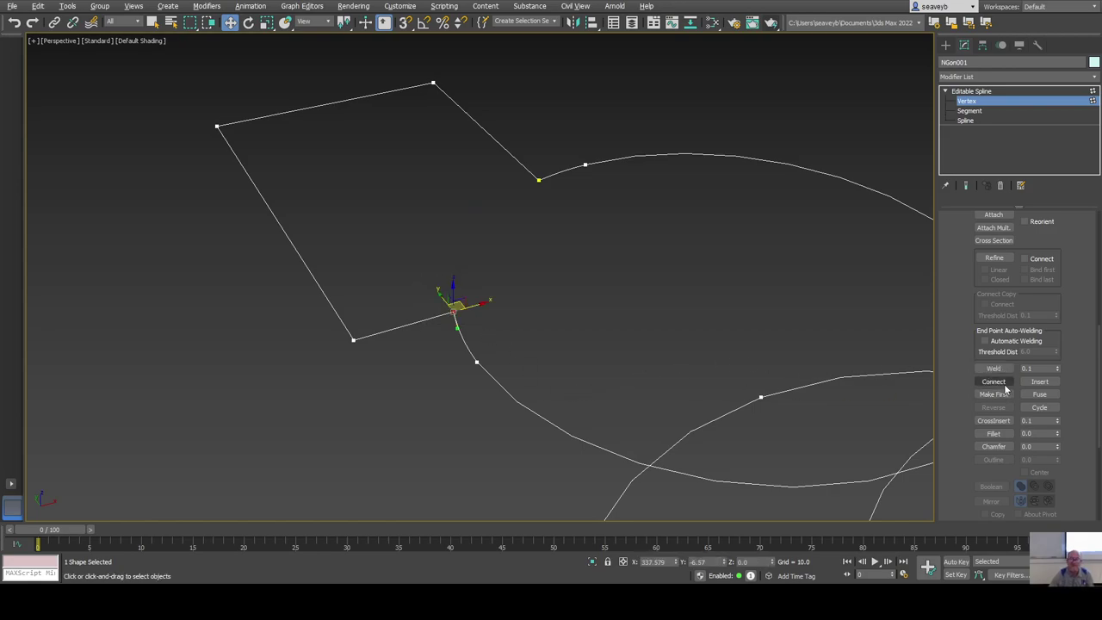
pyautogui.scroll(5, 956, 348)
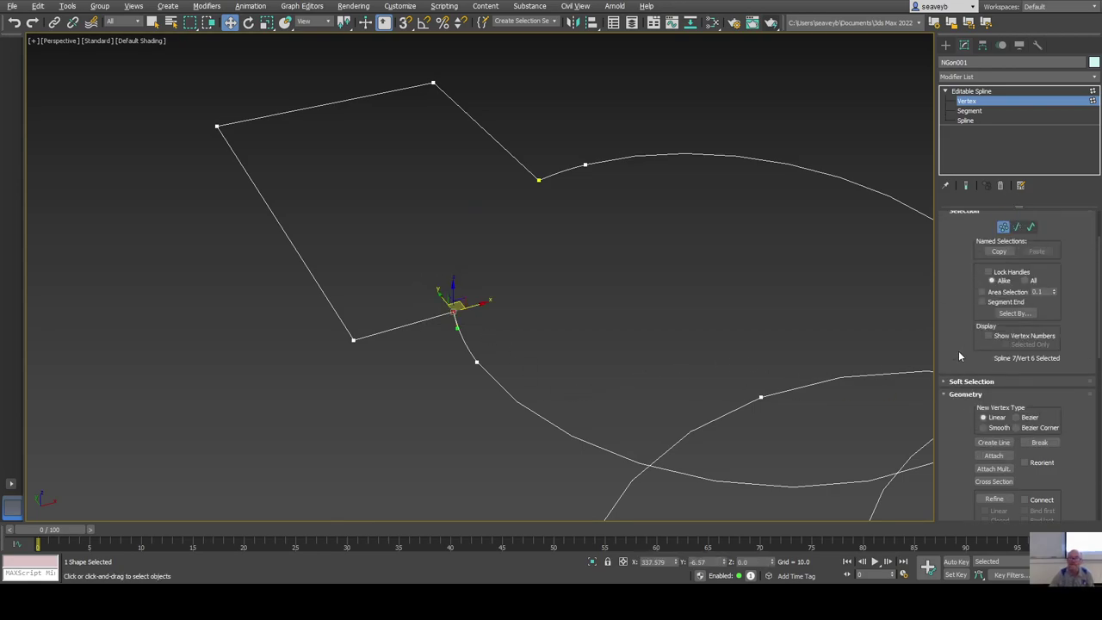
pyautogui.click(538, 177)
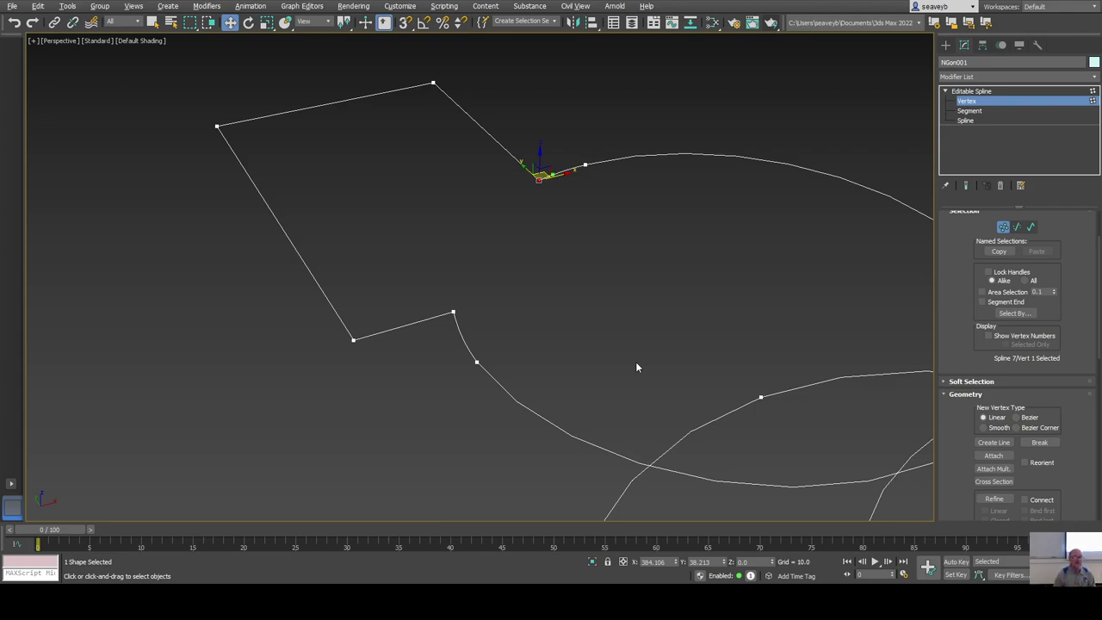
# Return to the whole-object level, apply an Extrude modifier with an amount of 20.5, and display the result in wireframe.
pyautogui.moveTo(771, 359); pyautogui.dragTo(612, 318, button='middle')
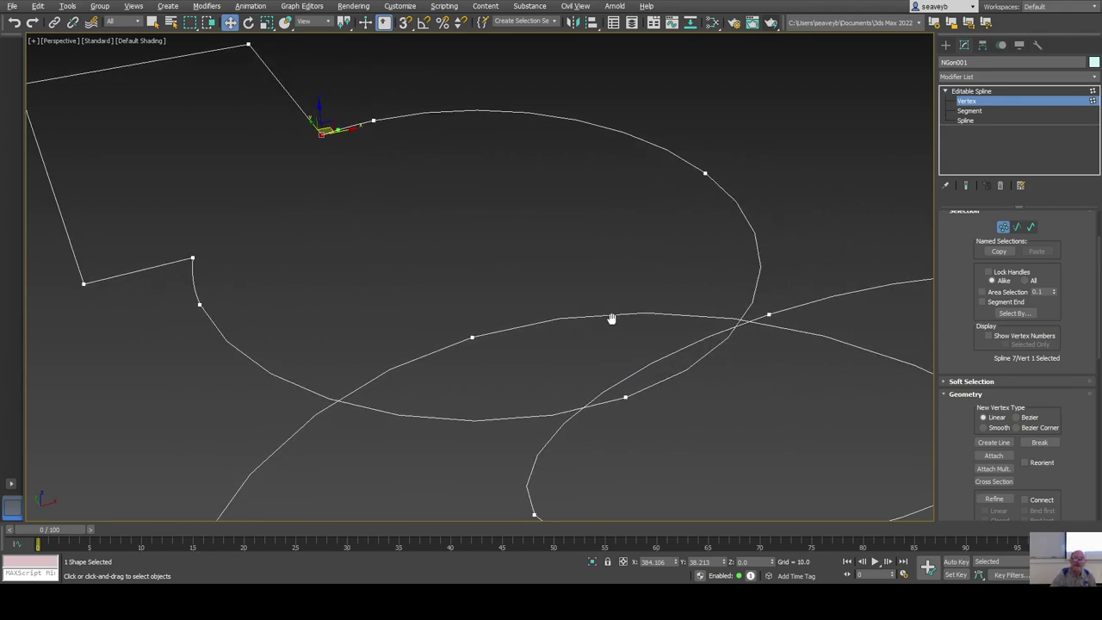
pyautogui.scroll(-3, 631, 416)
pyautogui.scroll(-3, 632, 416)
pyautogui.moveTo(631, 417); pyautogui.dragTo(718, 334, button='middle')
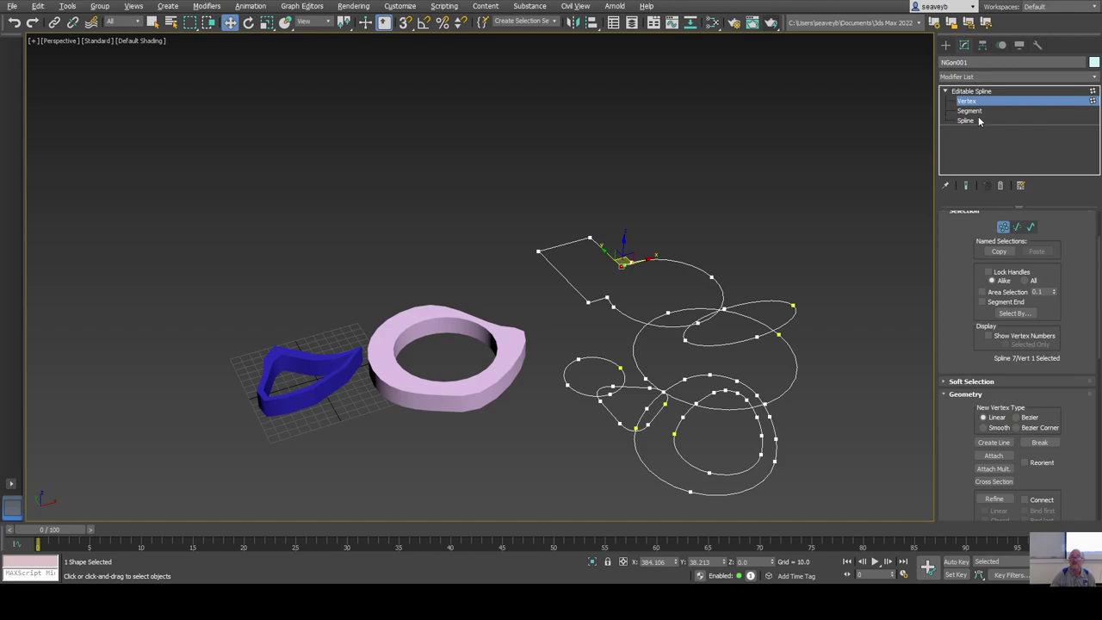
pyautogui.click(986, 91)
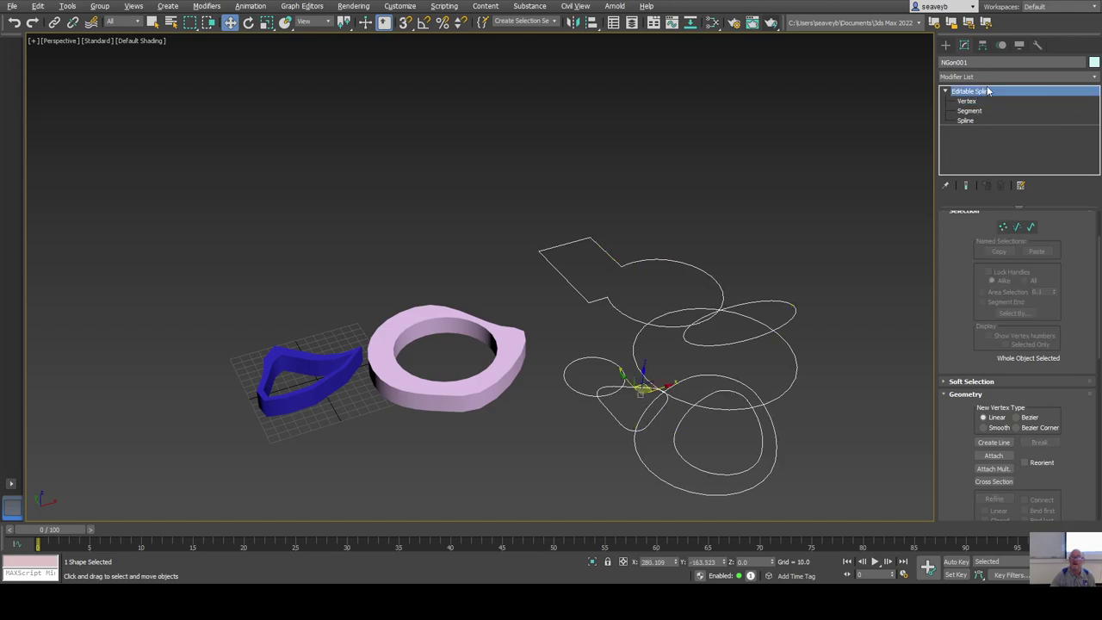
pyautogui.click(1096, 79)
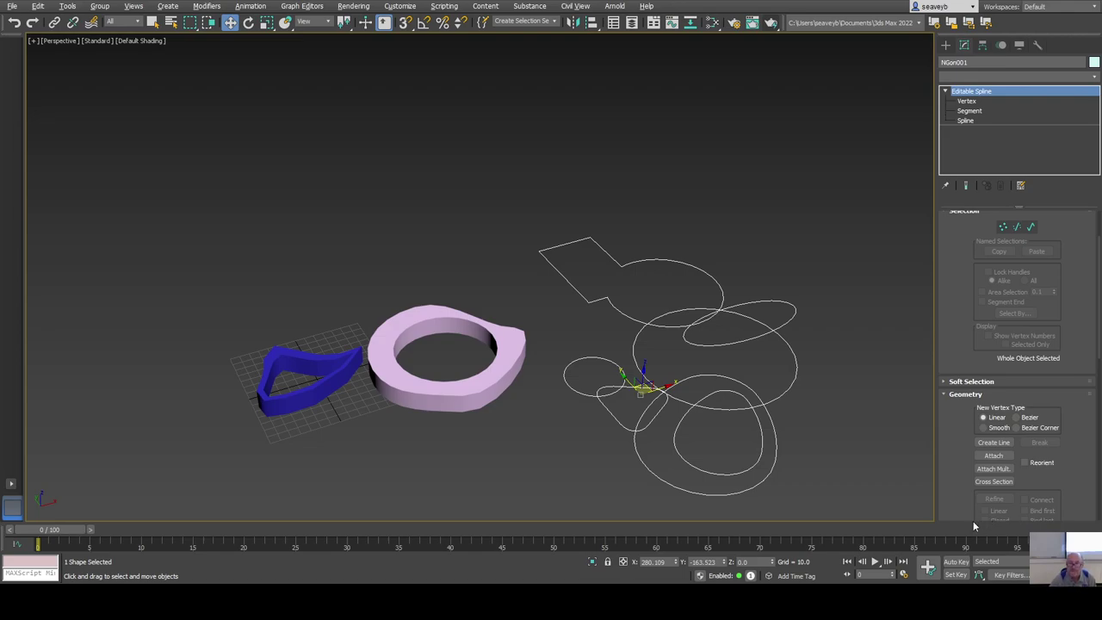
pyautogui.press('Return')
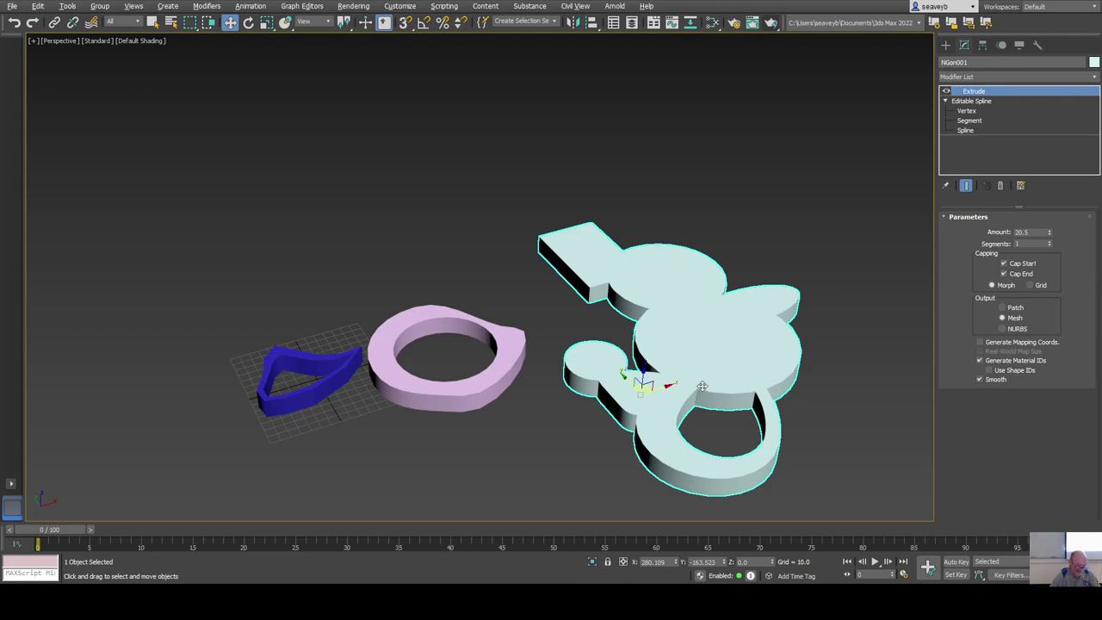
pyautogui.moveTo(701, 387)
pyautogui.keyDown('alt'); pyautogui.mouseDown(button='middle')
pyautogui.moveTo(725, 320)
pyautogui.moveTo(654, 345)
pyautogui.moveTo(680, 387)
pyautogui.moveTo(704, 375)
pyautogui.mouseUp(button='middle'); pyautogui.keyUp('alt')
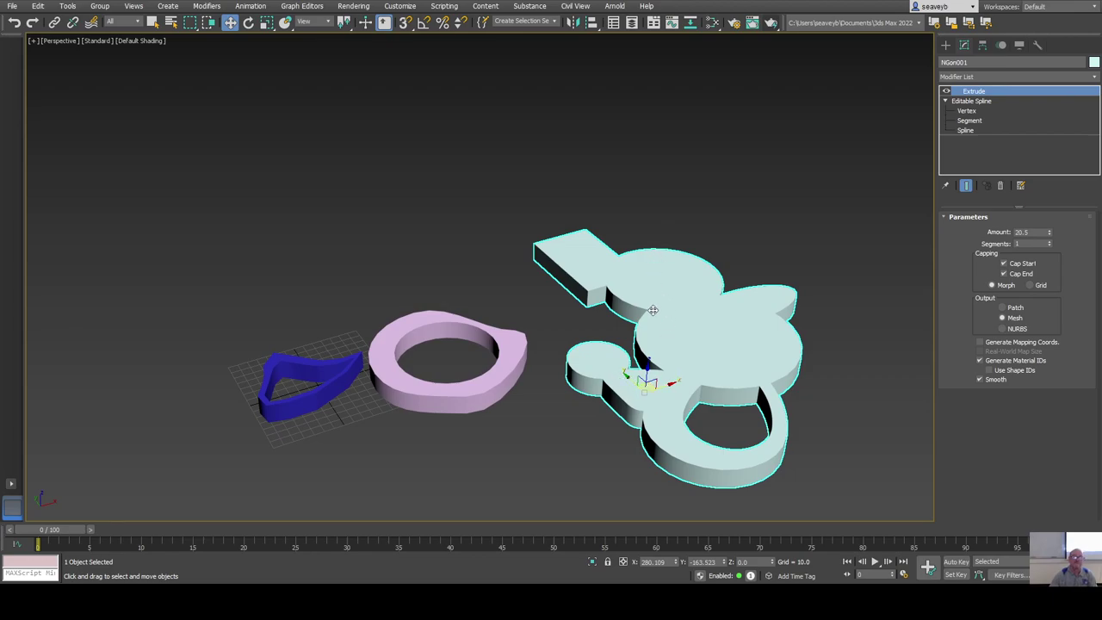
pyautogui.press('F3')
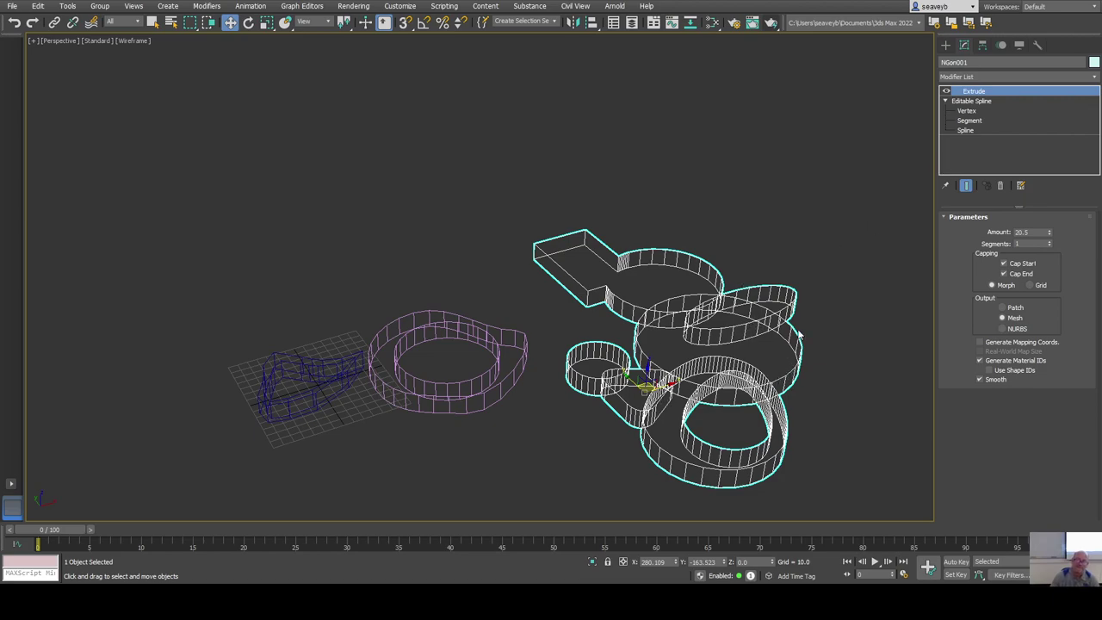
# At the Spline level, trim away the overlapping arcs where the upper circle crosses the narrow ellipse and the large circle.
pyautogui.click(964, 111)
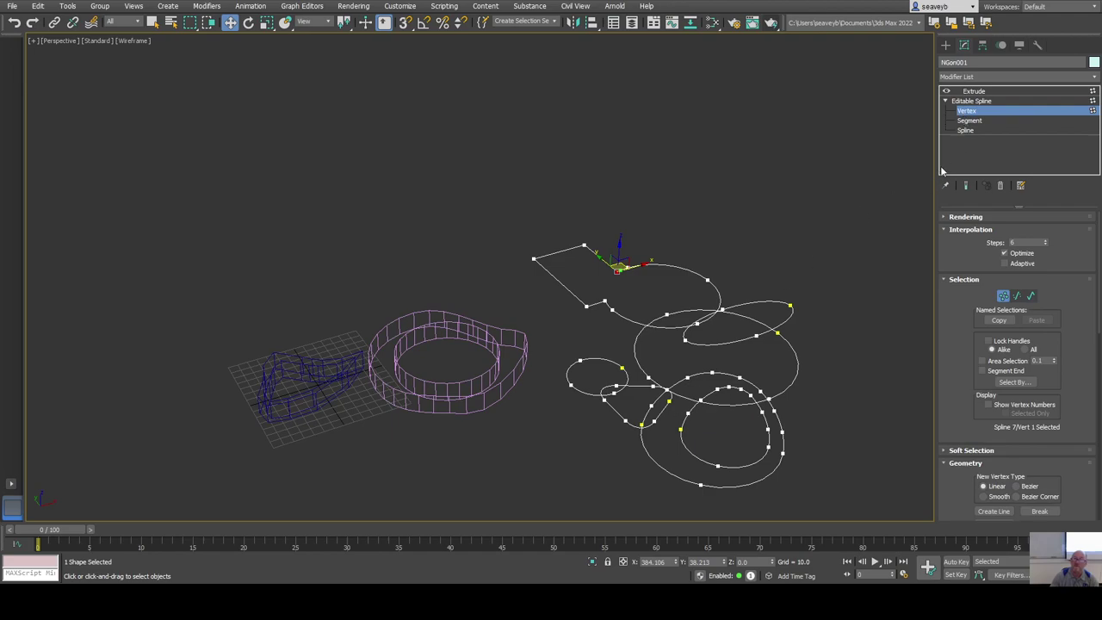
pyautogui.click(964, 130)
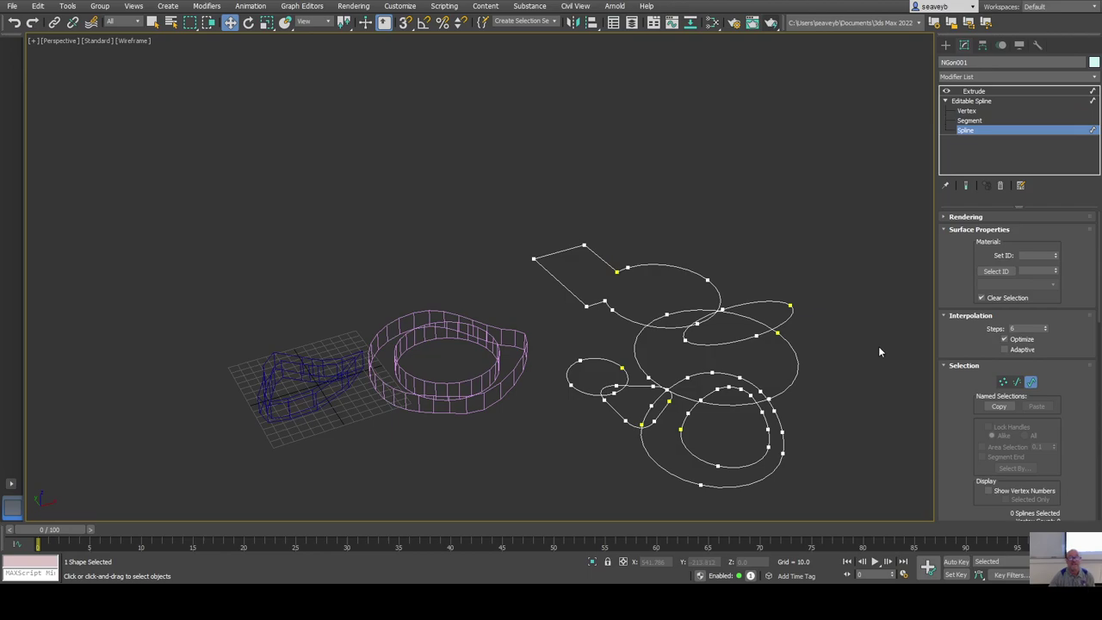
pyautogui.scroll(-3, 987, 395)
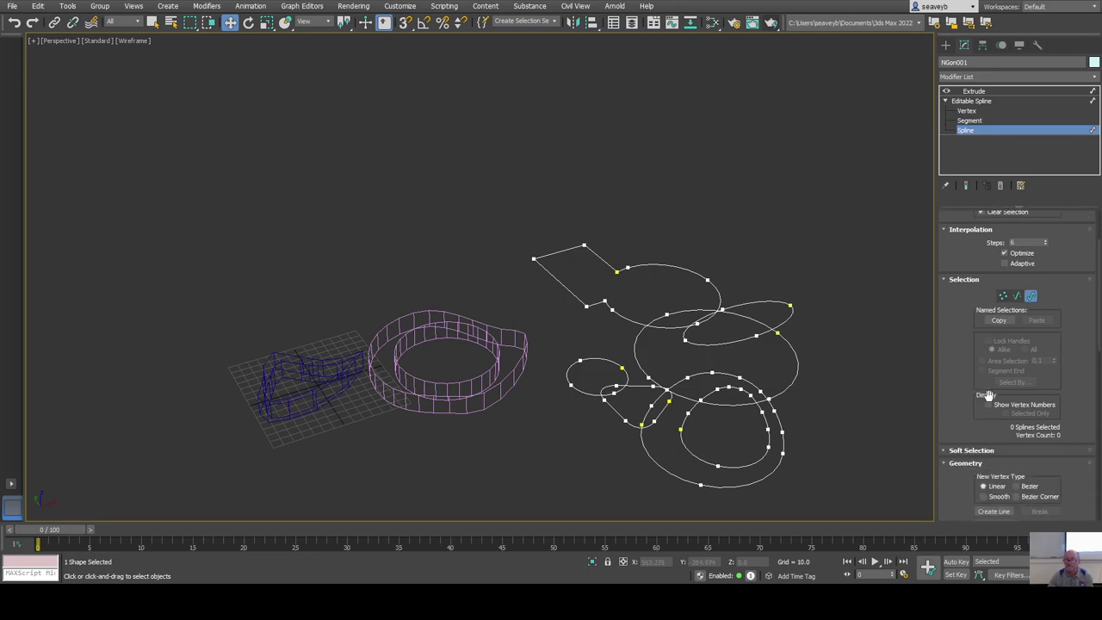
pyautogui.scroll(-10, 986, 395)
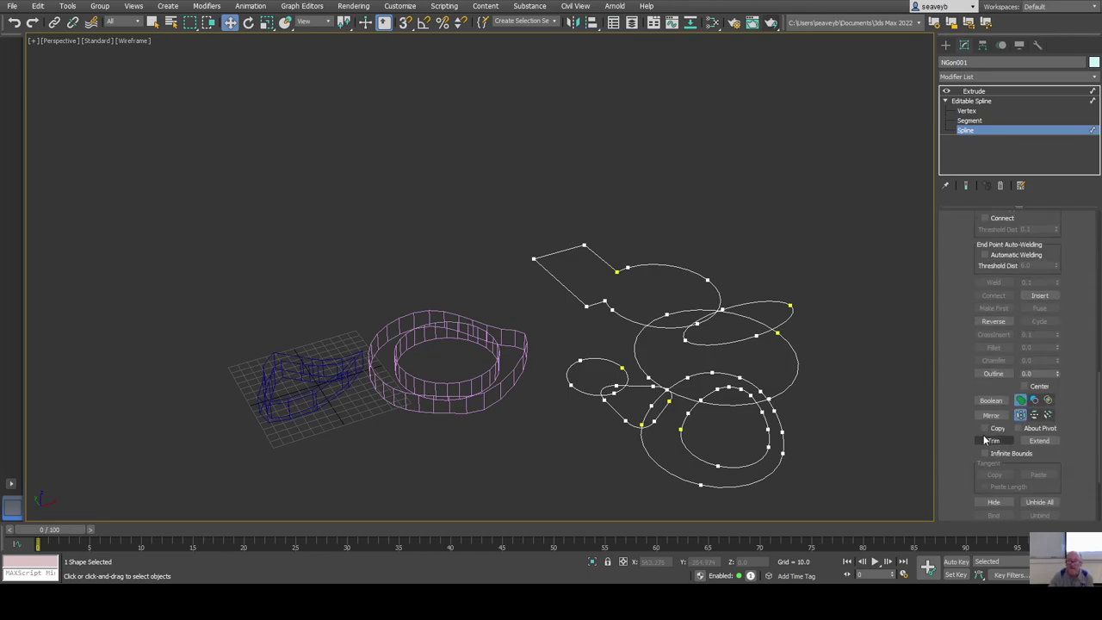
pyautogui.click(992, 443)
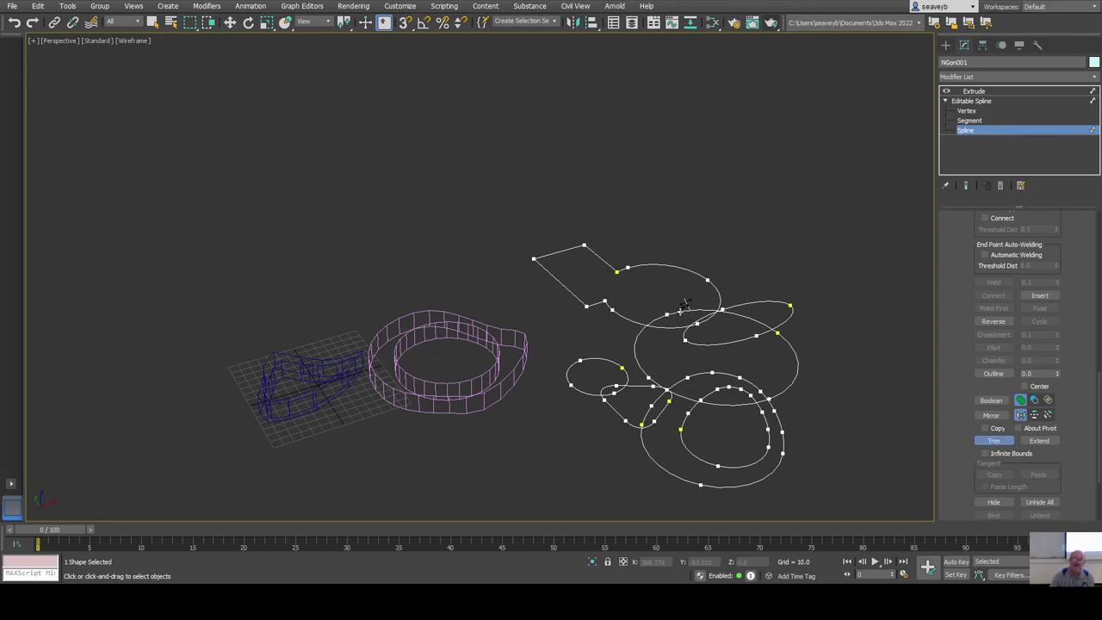
pyautogui.scroll(5, 701, 328)
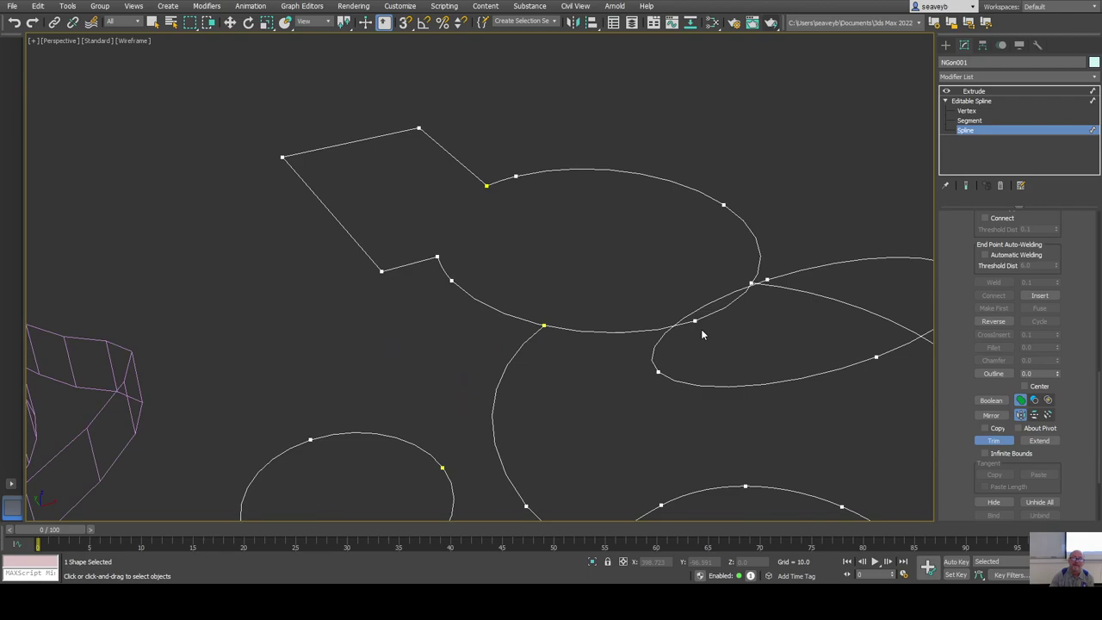
pyautogui.click(710, 313)
pyautogui.click(711, 314)
# Try to trim the upper circle's lower arc and the short stub at its junction with the ellipse, undoing each trim.
pyautogui.click(621, 330)
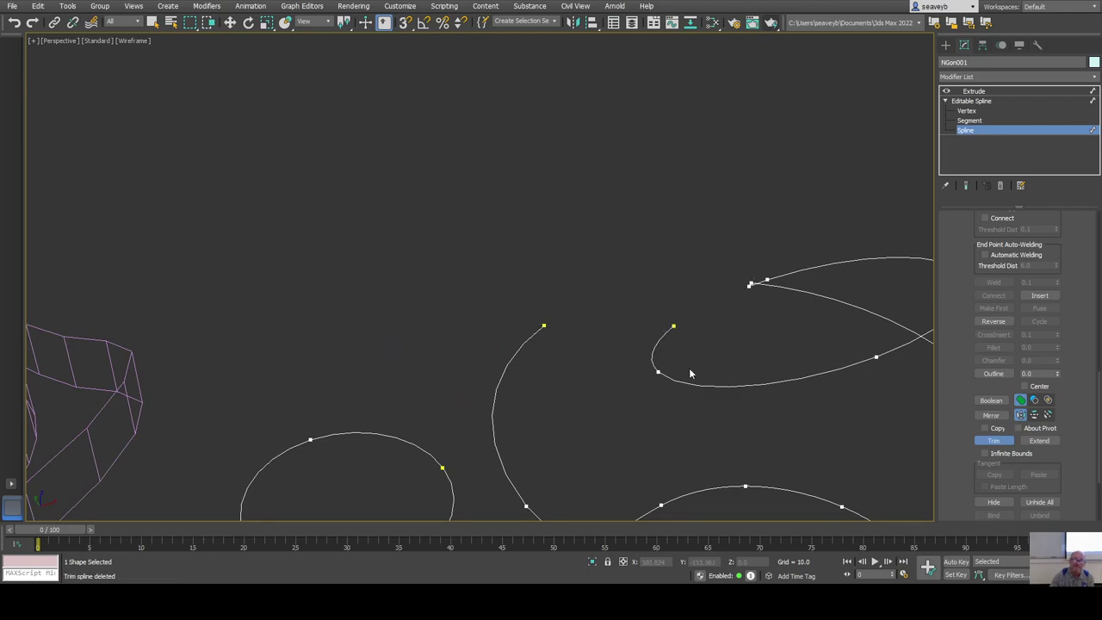
pyautogui.hotkey('ctrl', 'z')
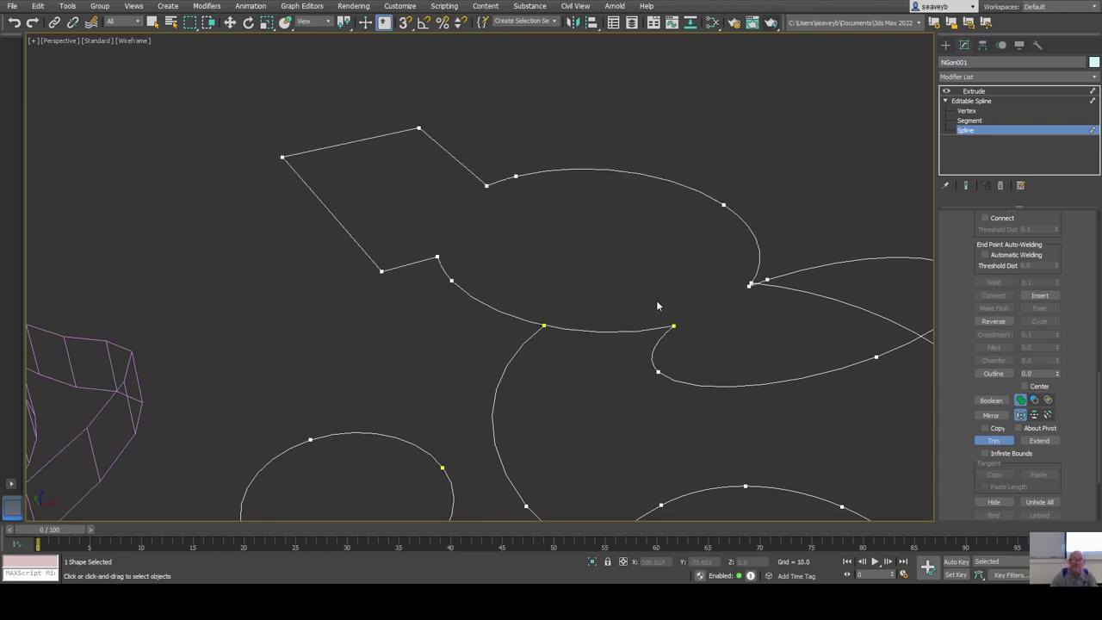
pyautogui.moveTo(841, 333); pyautogui.dragTo(688, 379, button='middle')
pyautogui.scroll(5, 680, 398)
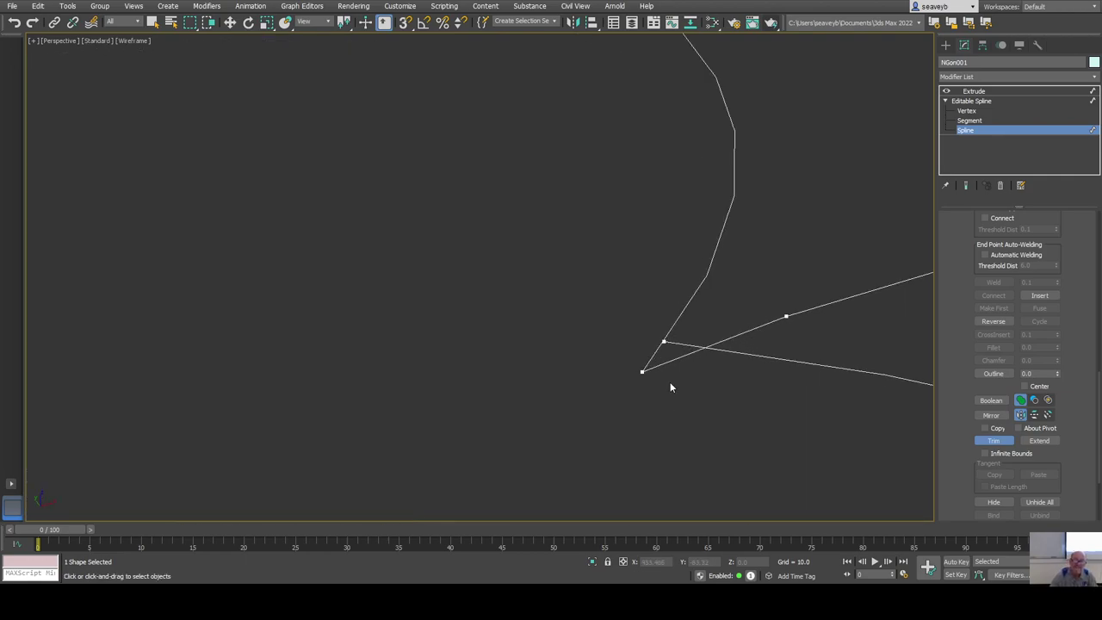
pyautogui.click(667, 362)
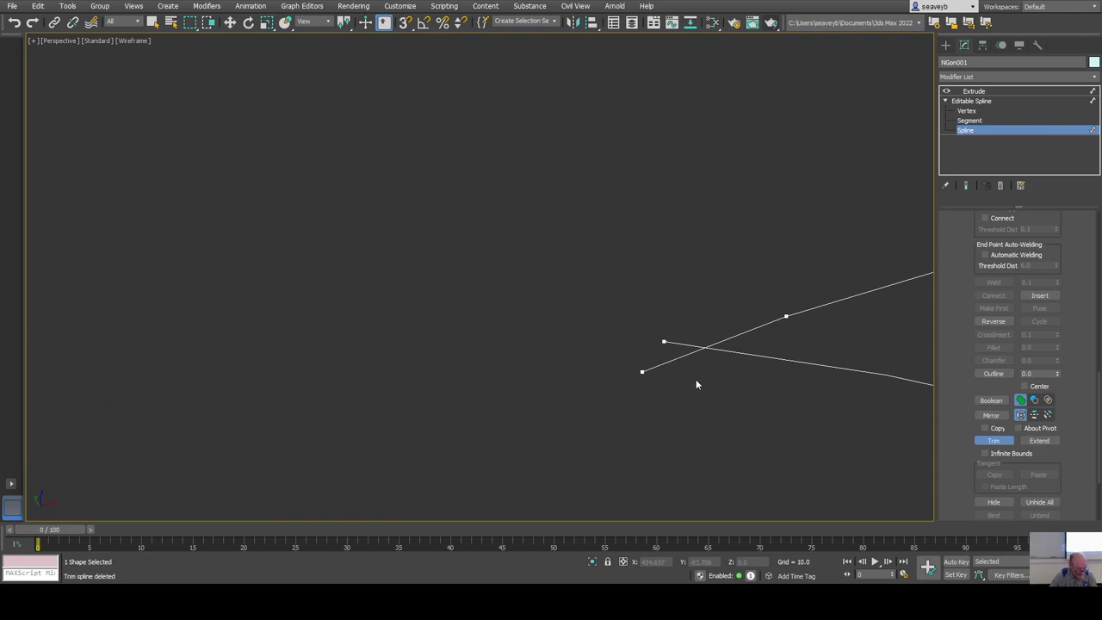
pyautogui.hotkey('ctrl', 'z')
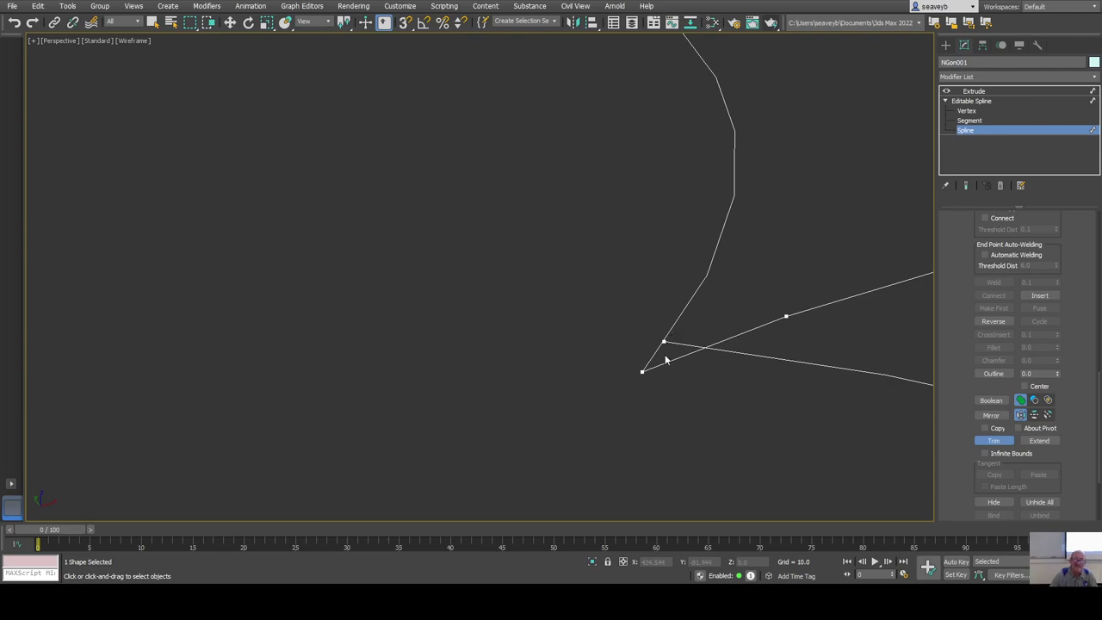
# At the Vertex level, move the large circle's end vertex outward past the upper circle's outline so the two lines cross.
pyautogui.press('w')
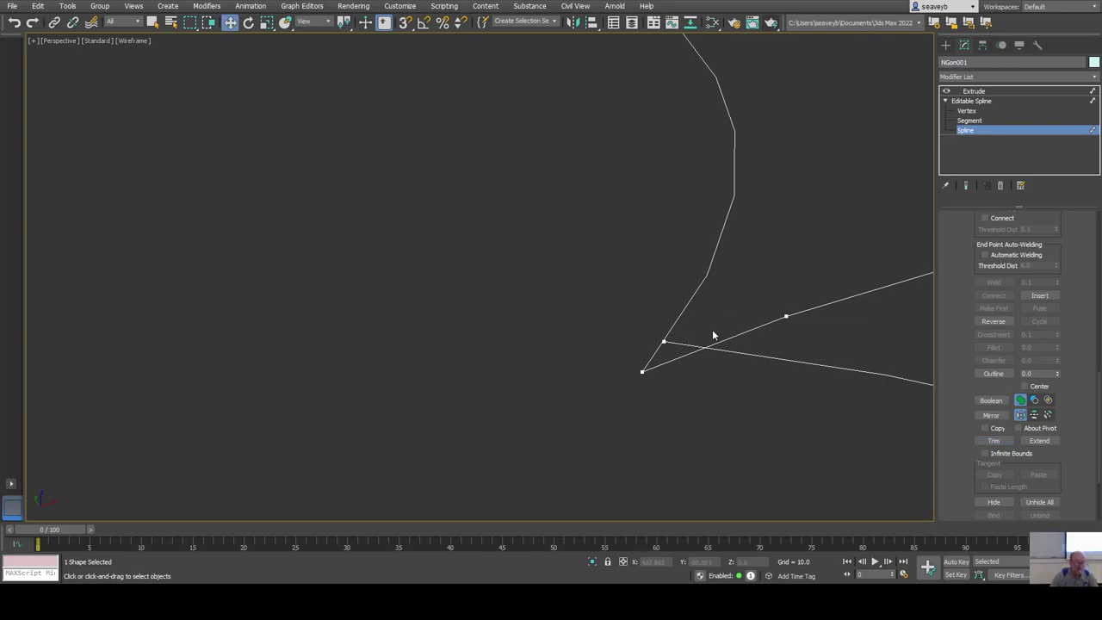
pyautogui.press('1')
pyautogui.click(663, 342)
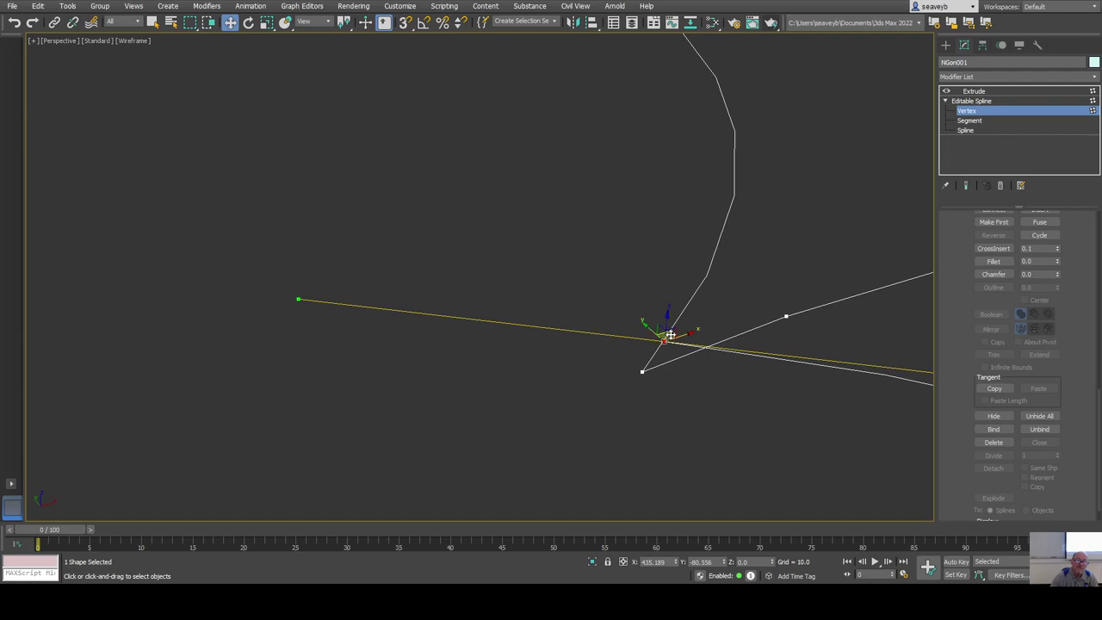
pyautogui.moveTo(670, 334); pyautogui.dragTo(615, 324)
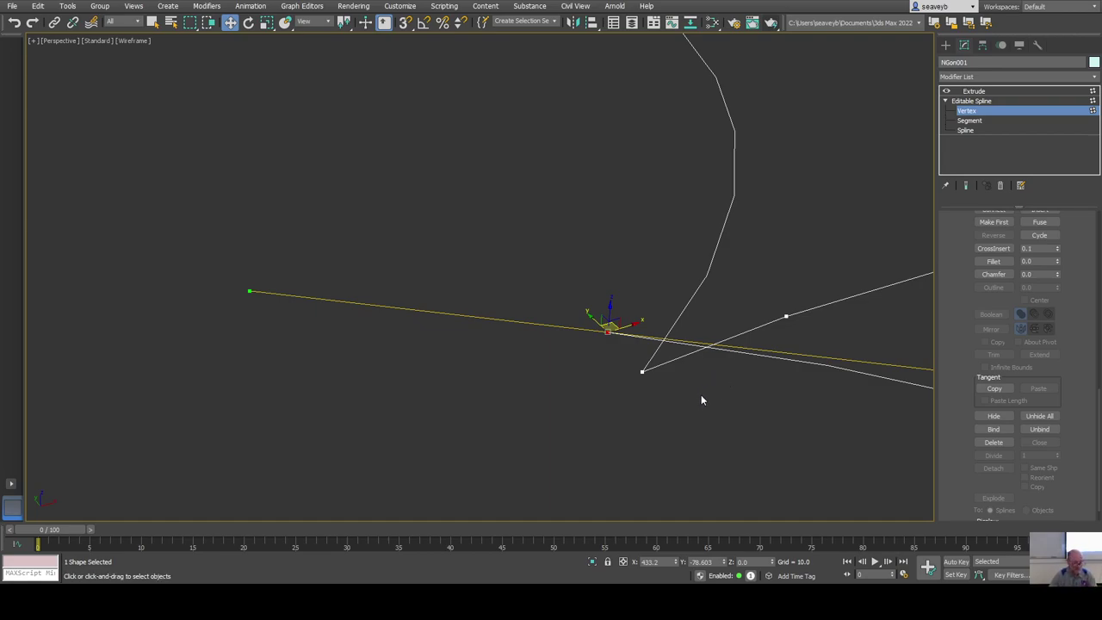
# Trim off the upper circle and ellipse ends beyond the large circle's line, along with that line's protruding end.
pyautogui.press('3')
pyautogui.click(995, 441)
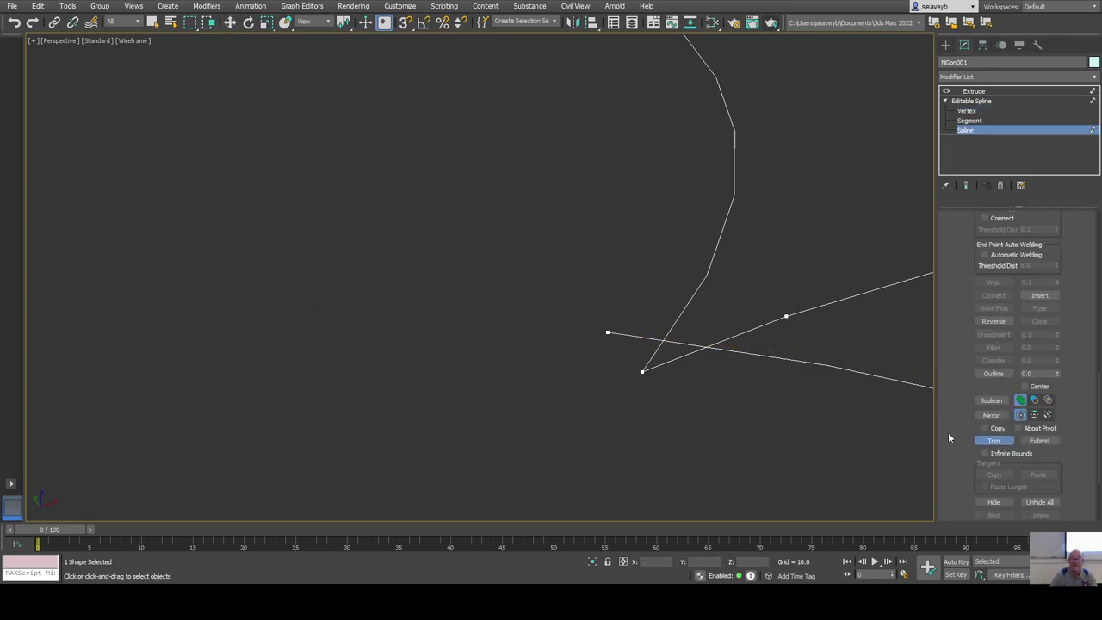
pyautogui.click(652, 363)
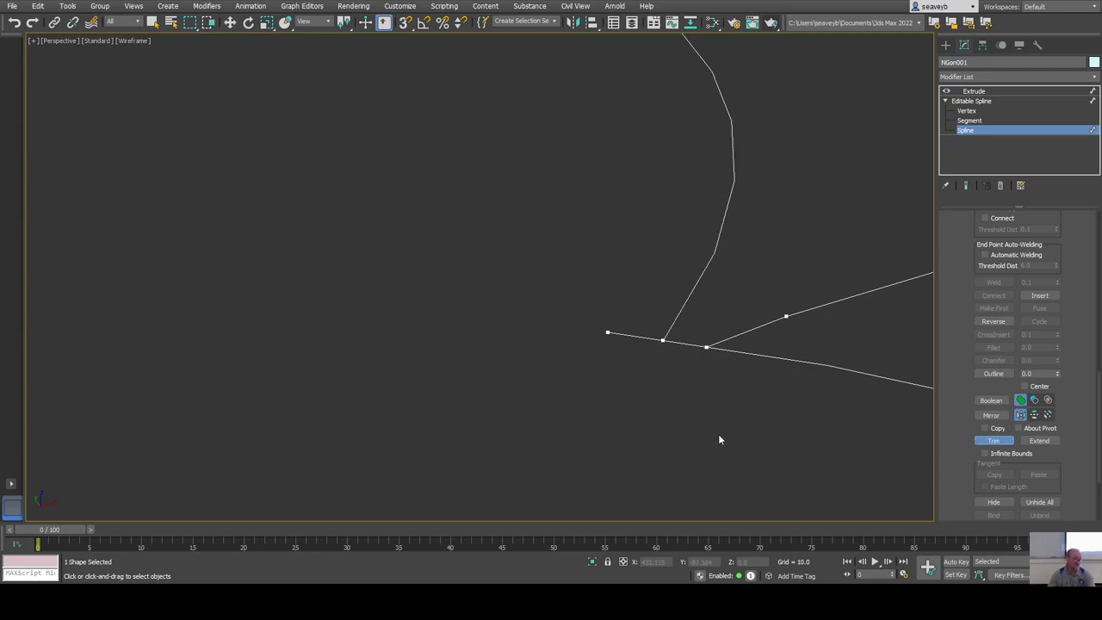
pyautogui.click(633, 337)
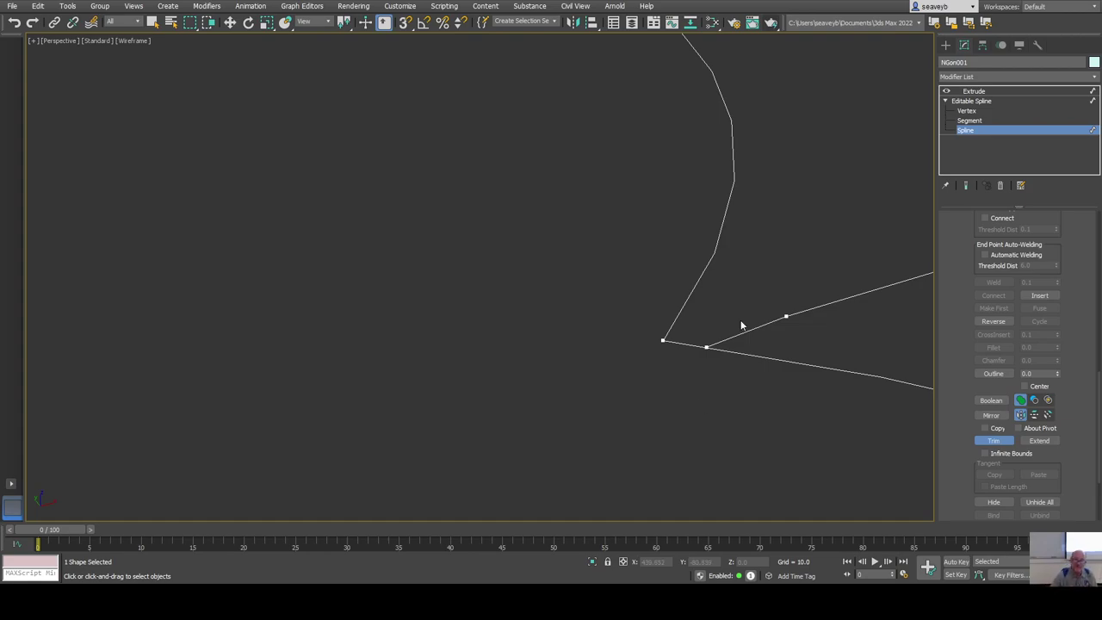
# Try to trim the large circle's arc inside the ellipse, and undo the trim.
pyautogui.scroll(-5, 742, 376)
pyautogui.scroll(5, 738, 379)
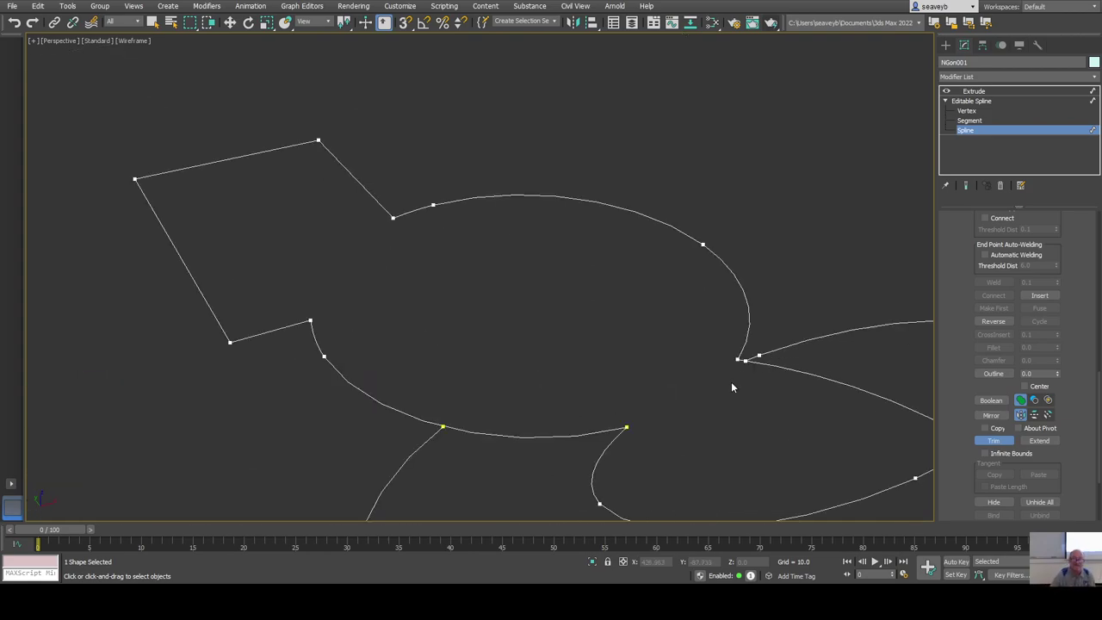
pyautogui.moveTo(731, 381); pyautogui.dragTo(631, 337, button='middle')
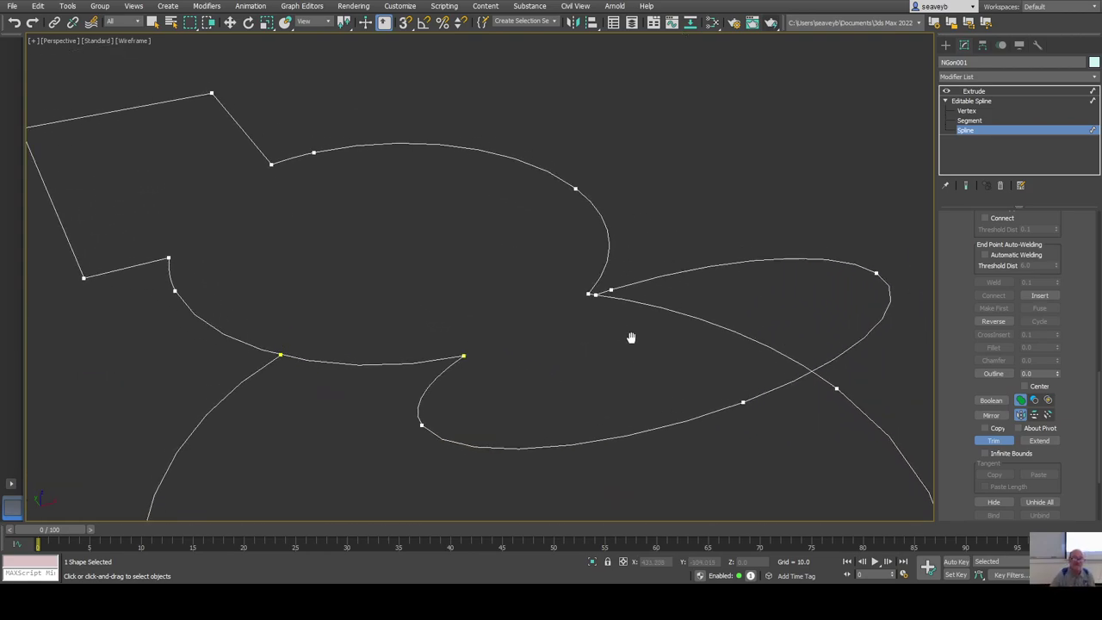
pyautogui.click(711, 317)
pyautogui.scroll(5, 594, 308)
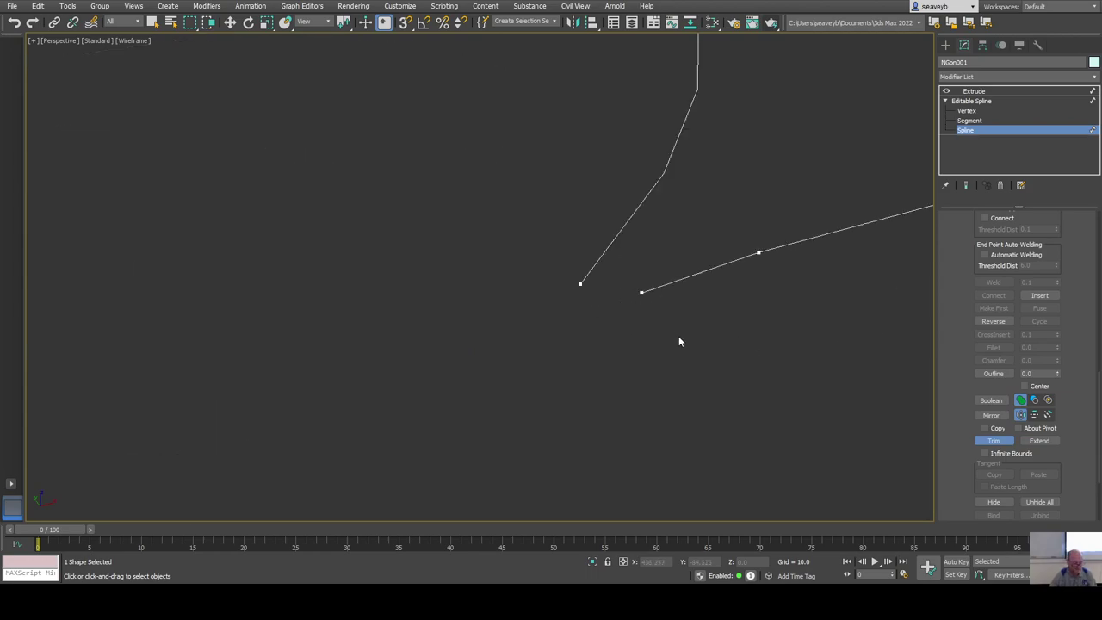
pyautogui.hotkey('ctrl', 'z')
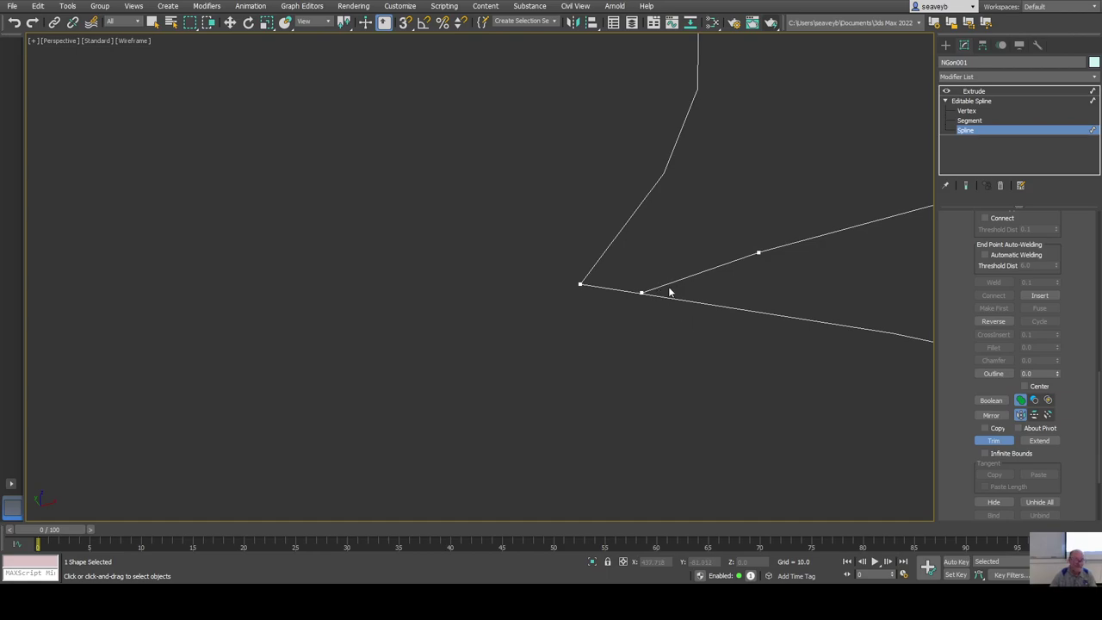
# Move the ellipse's end vertex across the large circle's line, then trim away the large circle's arc inside the ellipse.
pyautogui.press('w')
pyautogui.press('1')
pyautogui.click(641, 293)
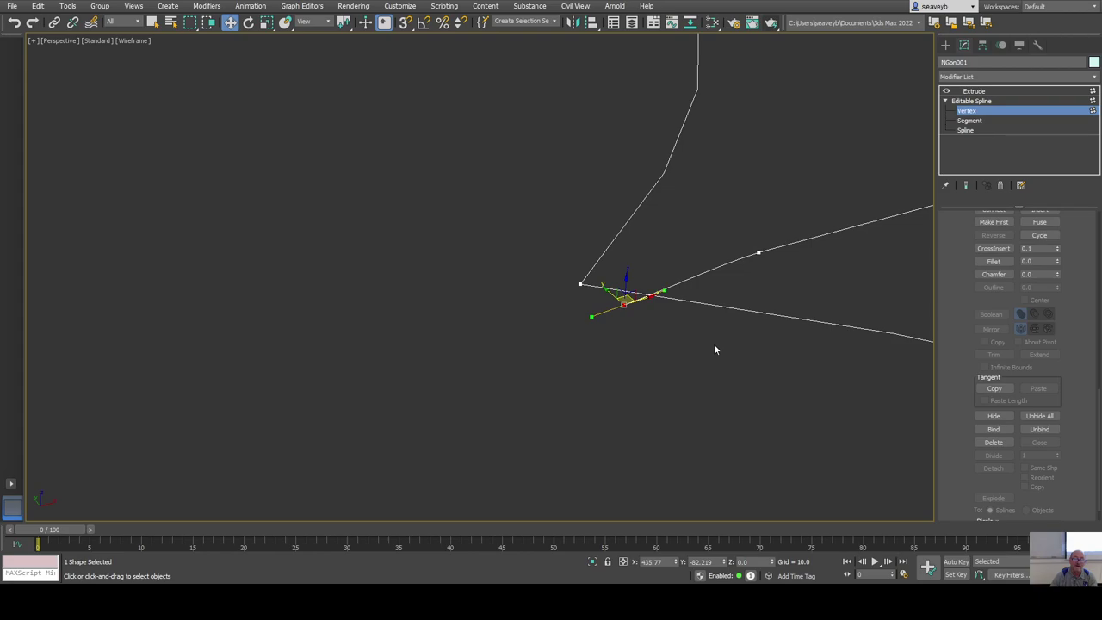
pyautogui.press('3')
pyautogui.click(992, 440)
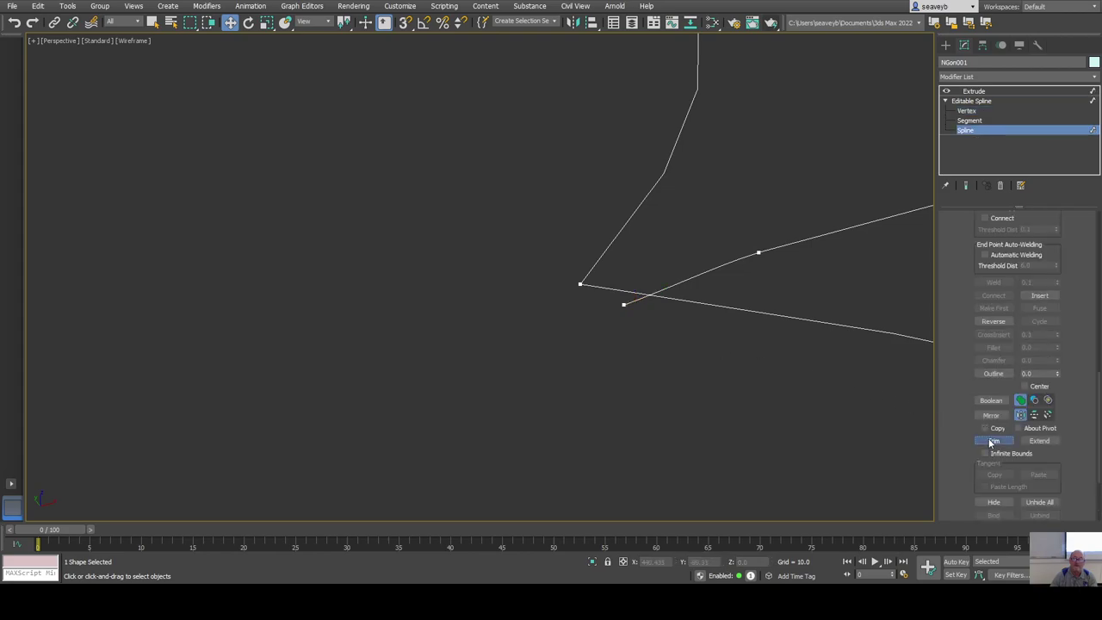
pyautogui.click(678, 296)
pyautogui.scroll(-4, 672, 345)
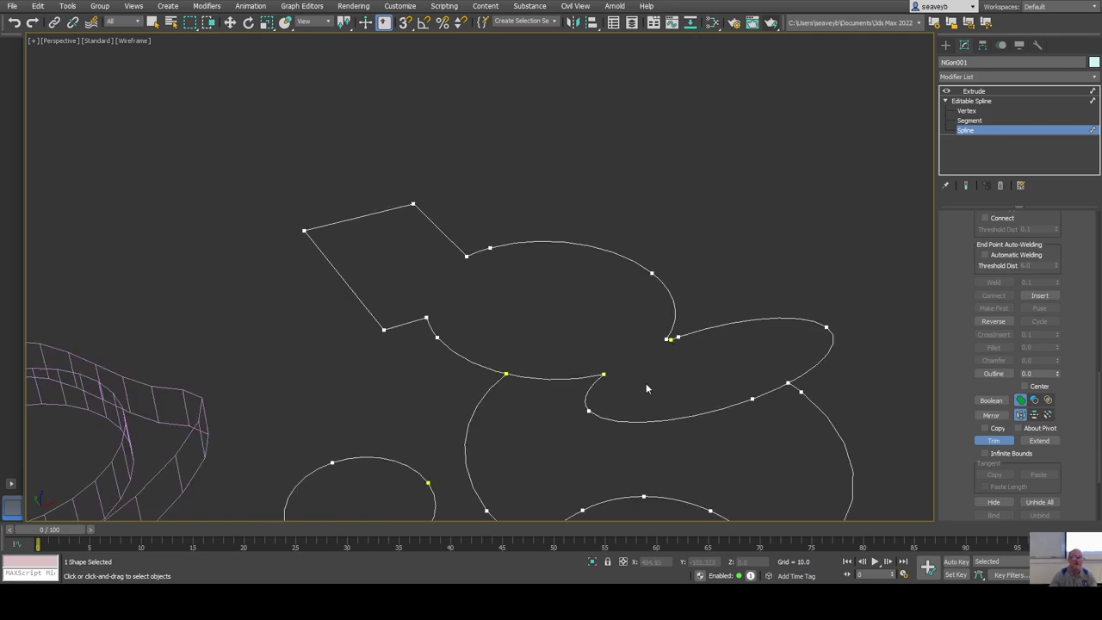
pyautogui.moveTo(647, 388); pyautogui.dragTo(635, 343, button='middle')
pyautogui.press('w')
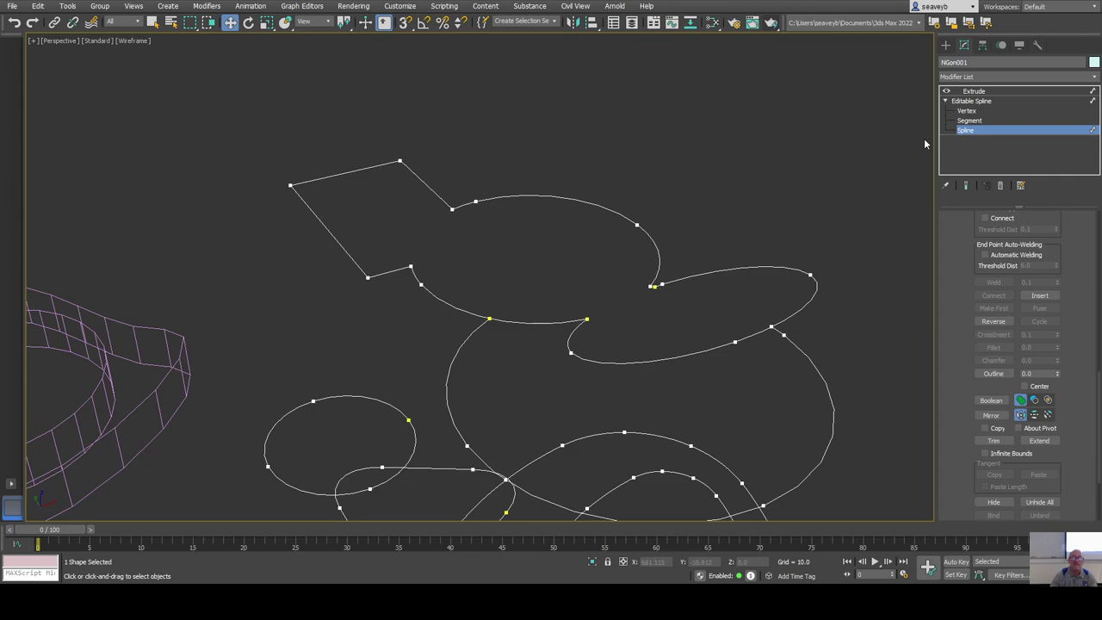
# Return to the Extrude modifier and display the extruded shape with default shading to check its caps.
pyautogui.click(973, 103)
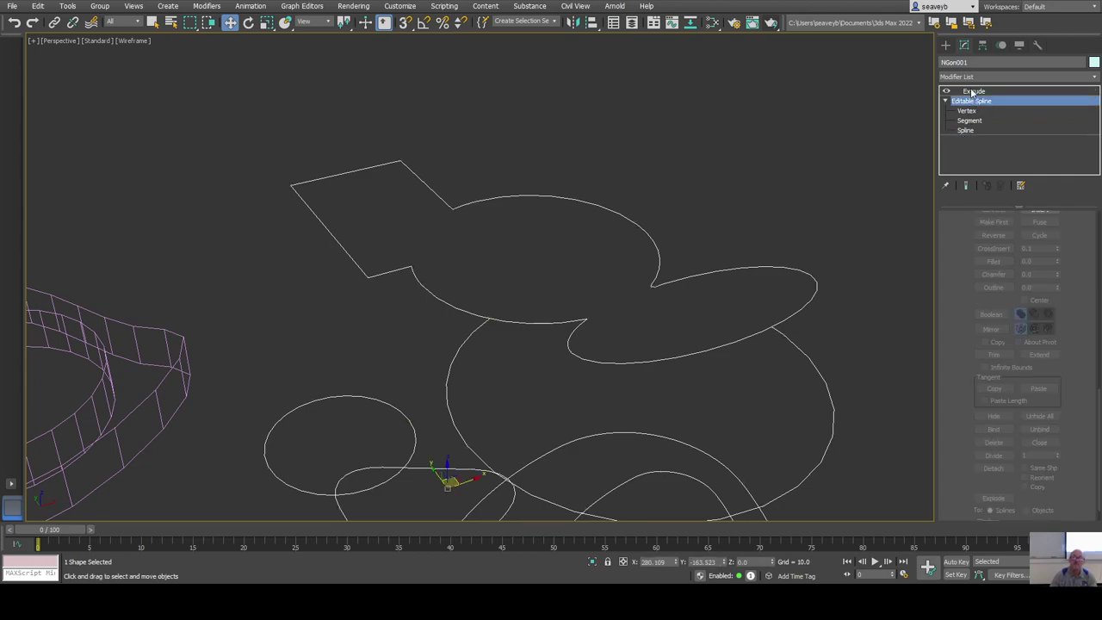
pyautogui.click(973, 91)
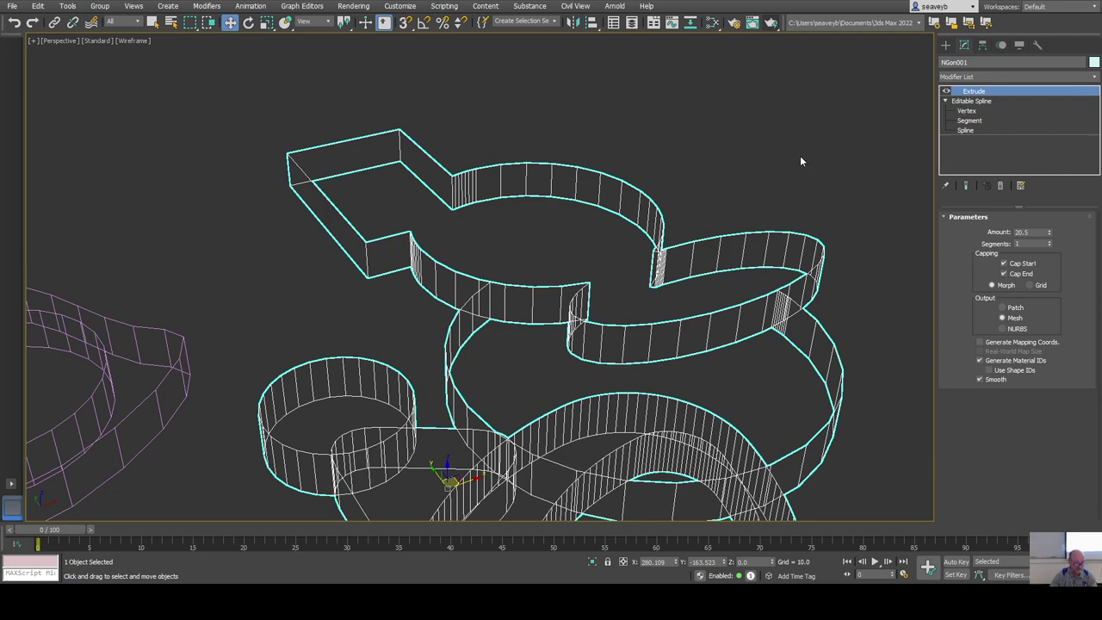
pyautogui.press('F3')
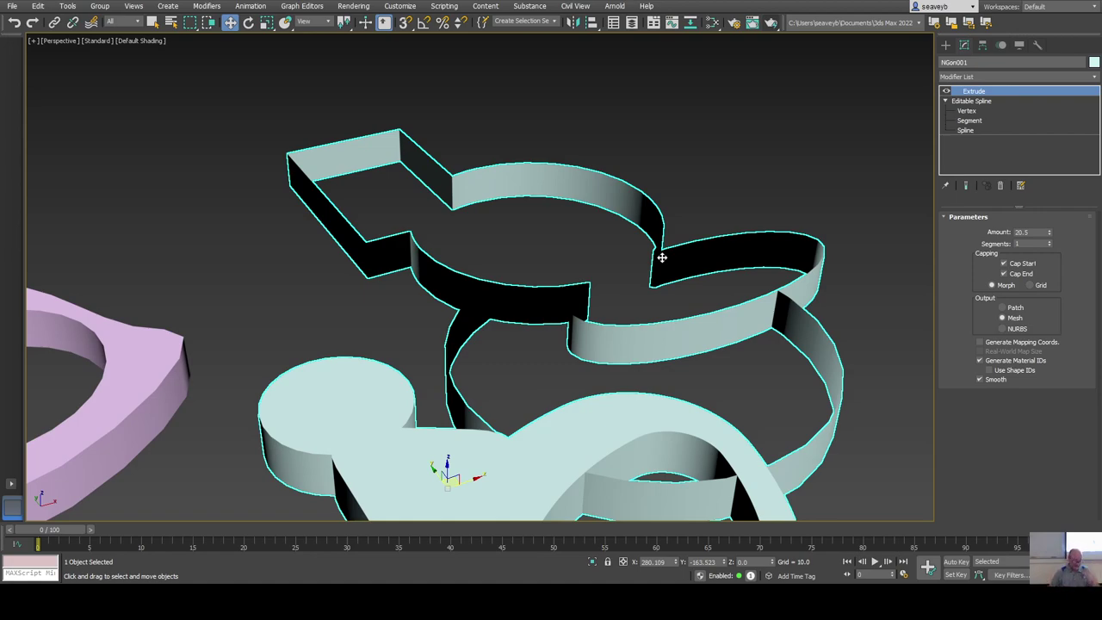
# Select the vertices at both junctions of the upper circle and ellipse and weld them with a threshold of 0.1.
pyautogui.click(965, 111)
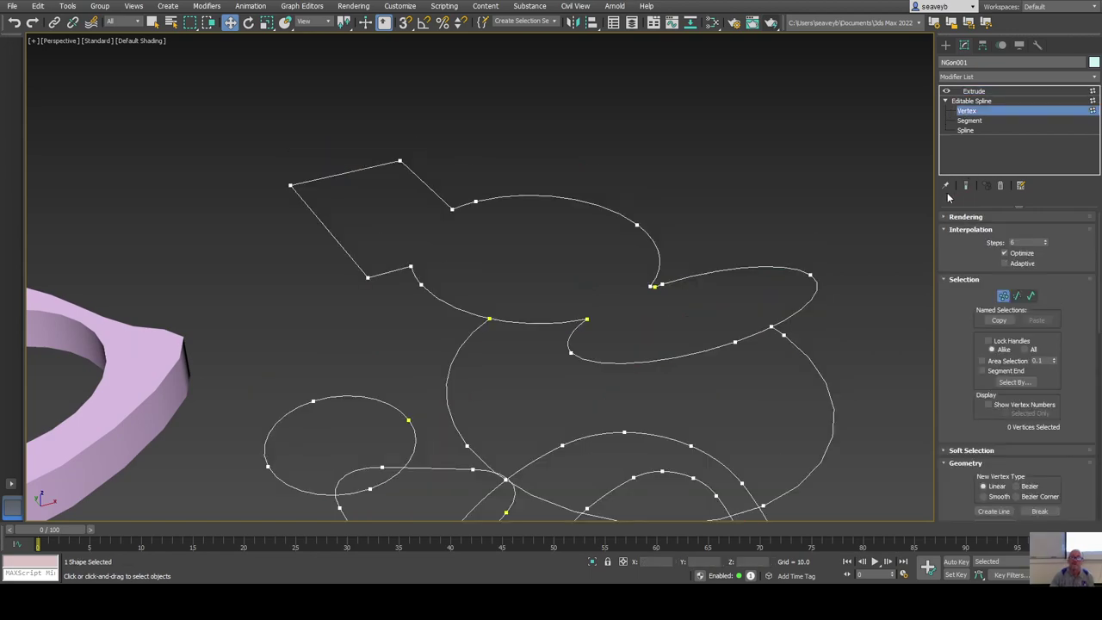
pyautogui.moveTo(635, 276); pyautogui.dragTo(710, 315)
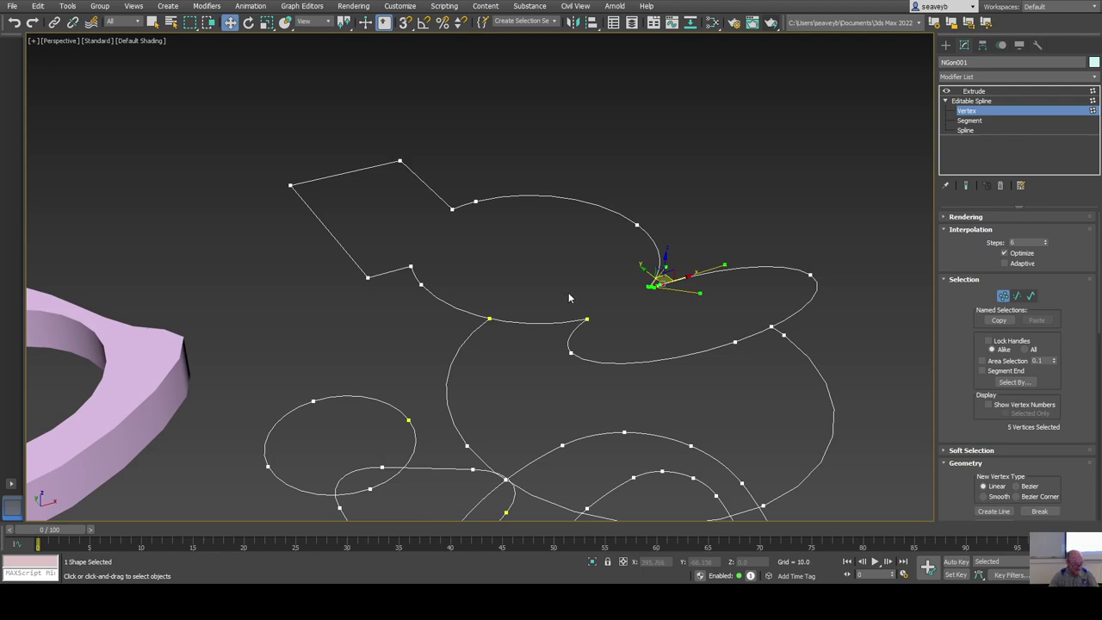
pyautogui.keyDown('ctrl'); pyautogui.moveTo(568, 297); pyautogui.dragTo(614, 337); pyautogui.keyUp('ctrl')
pyautogui.scroll(-10, 1070, 433)
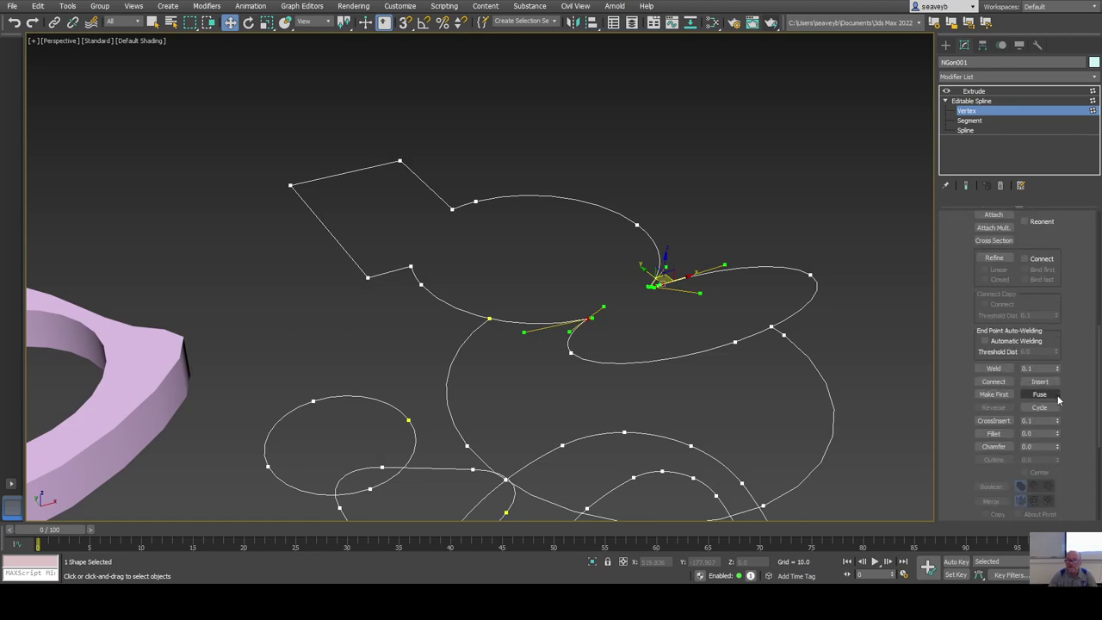
pyautogui.scroll(8, 654, 292)
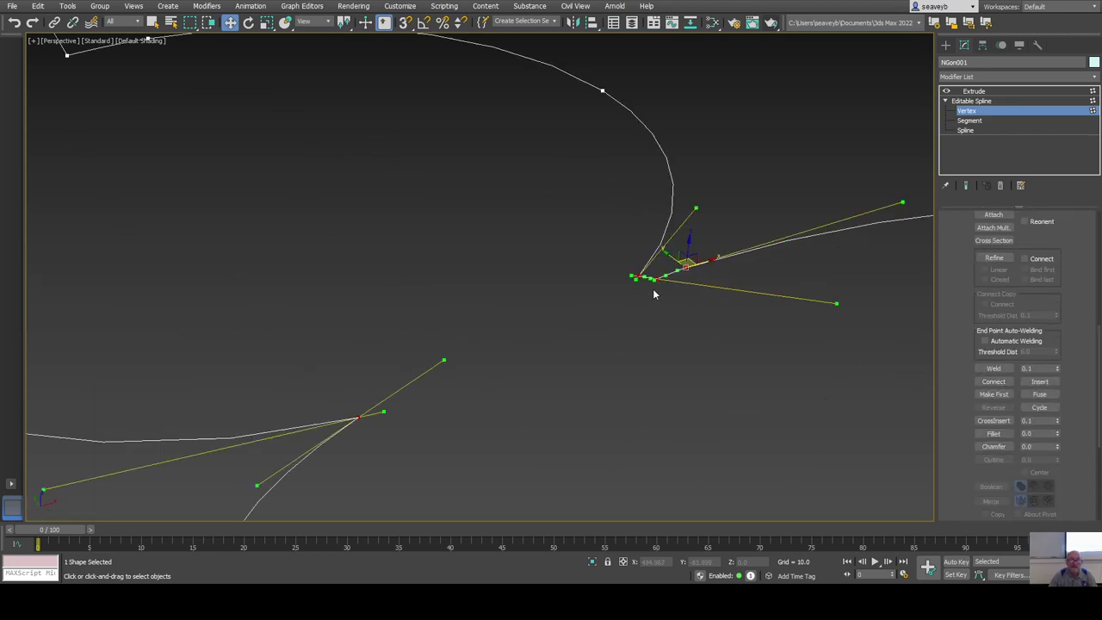
pyautogui.scroll(5, 571, 364)
pyautogui.scroll(-5, 628, 309)
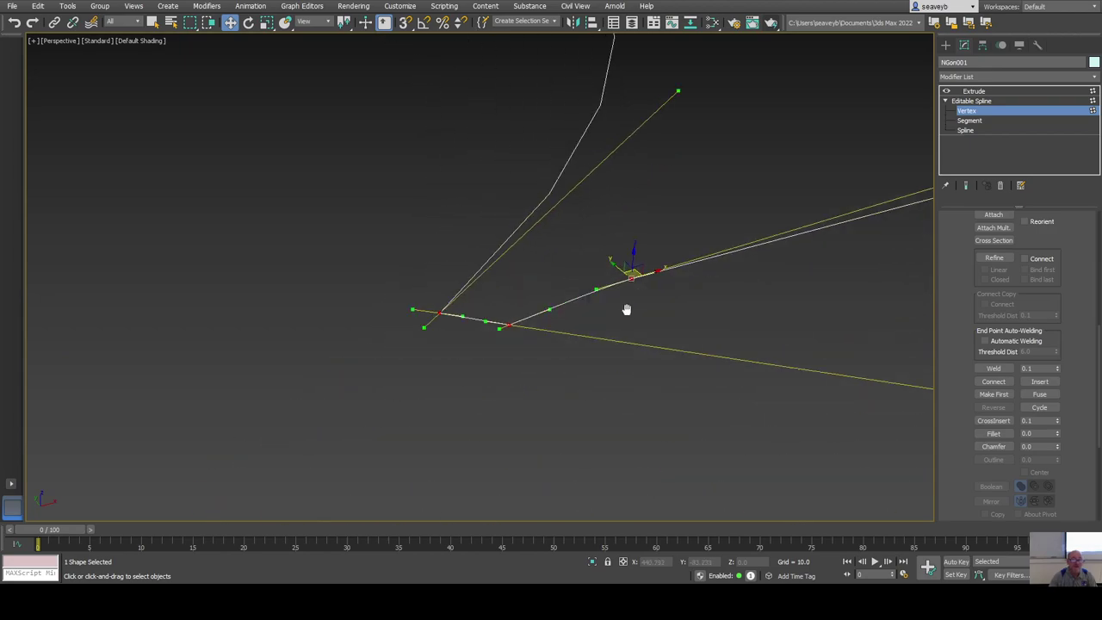
pyautogui.click(994, 368)
pyautogui.scroll(-5, 620, 372)
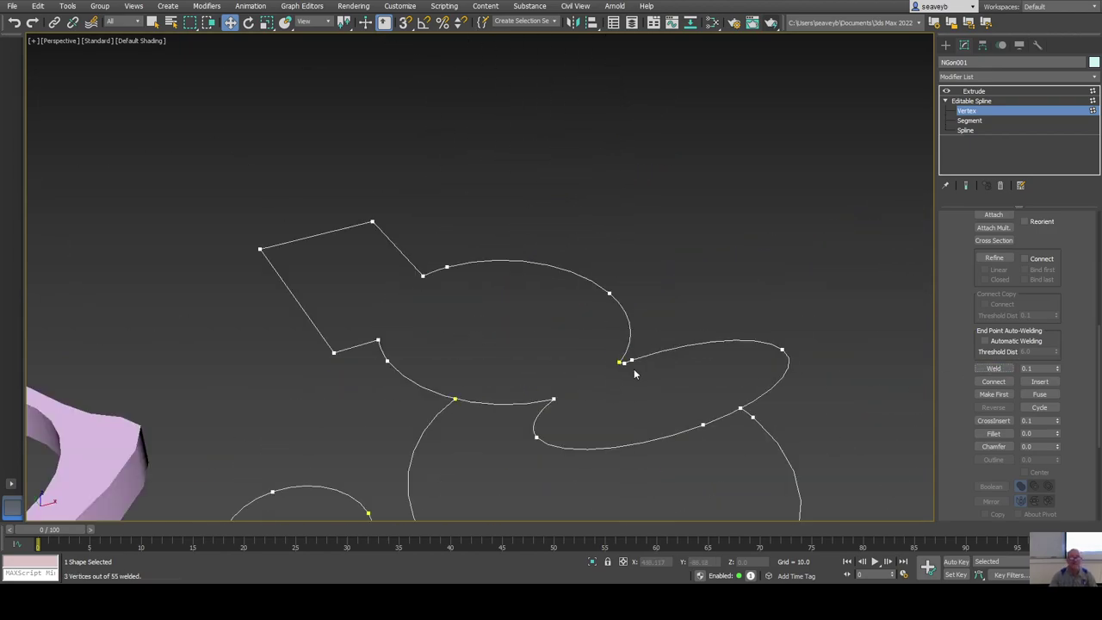
# Return to the Extrude modifier and examine the caps on the extruded shapes.
pyautogui.click(971, 101)
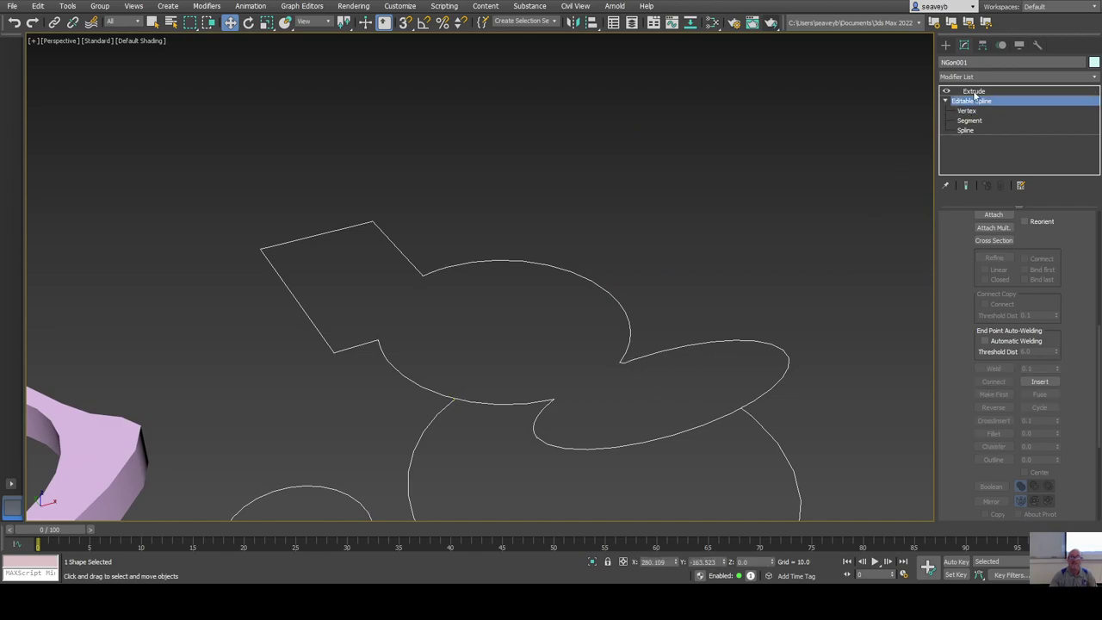
pyautogui.click(974, 91)
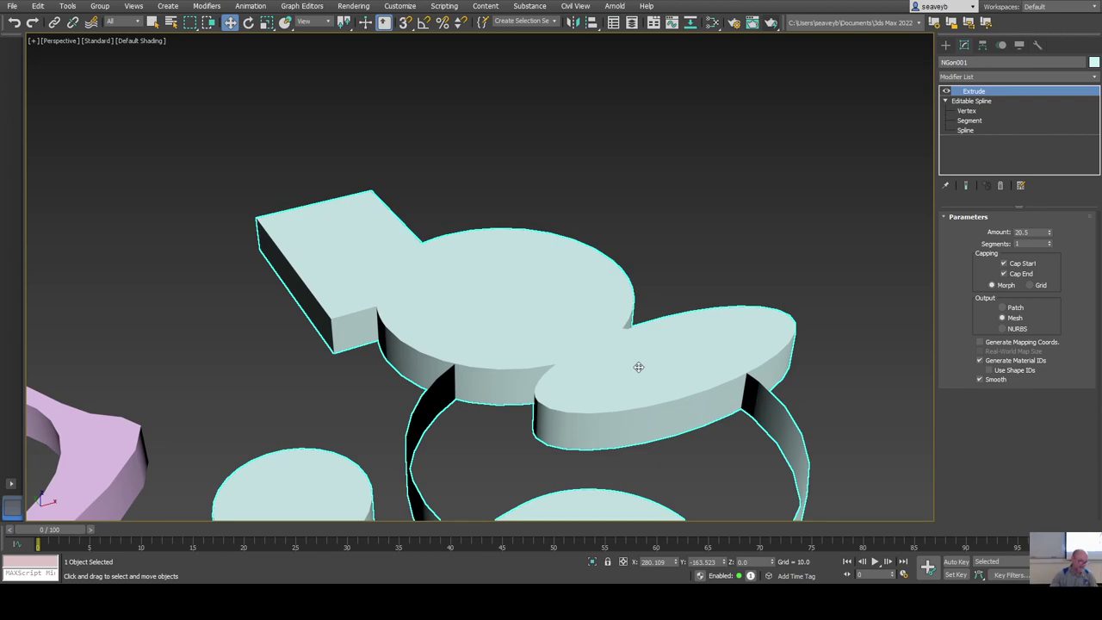
pyautogui.scroll(-3, 641, 369)
pyautogui.moveTo(645, 371); pyautogui.dragTo(647, 293, button='middle')
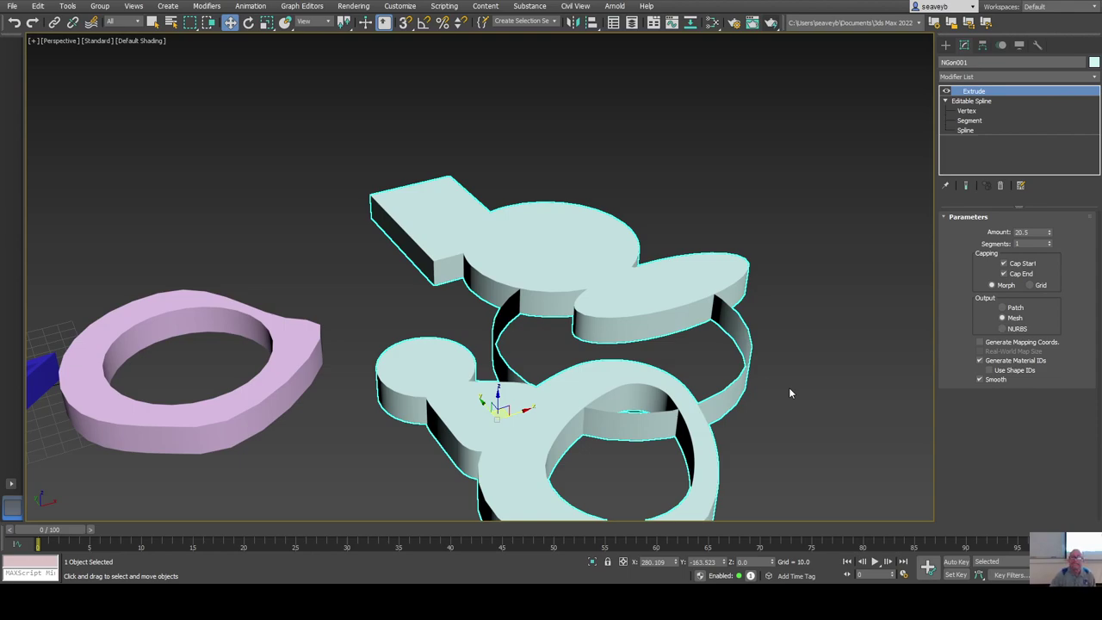
pyautogui.click(946, 101)
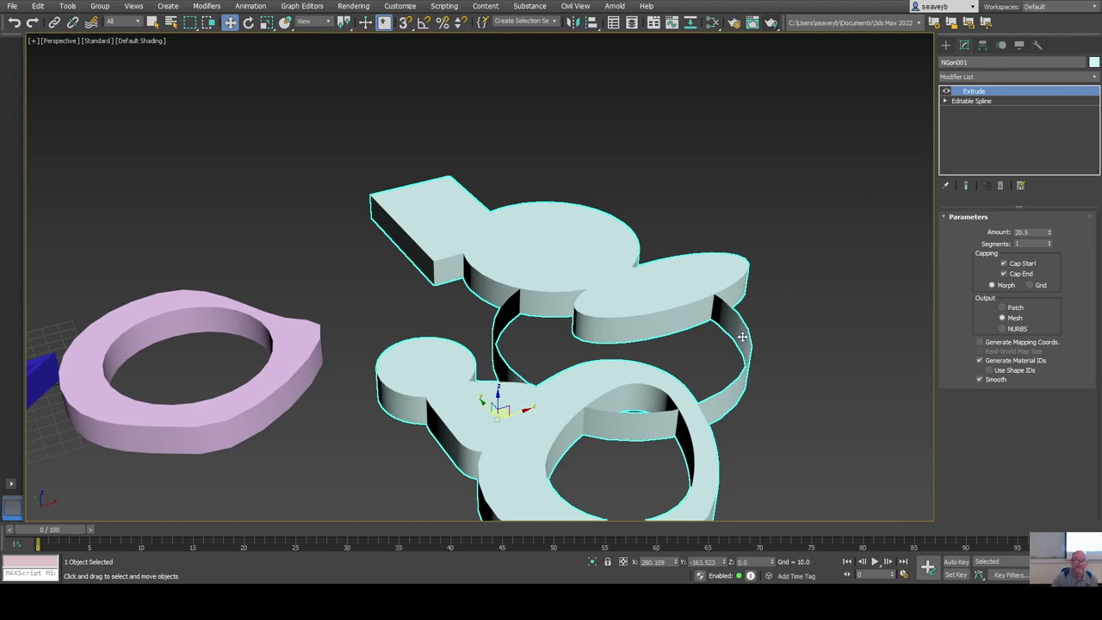
pyautogui.moveTo(741, 424); pyautogui.dragTo(726, 360, button='middle')
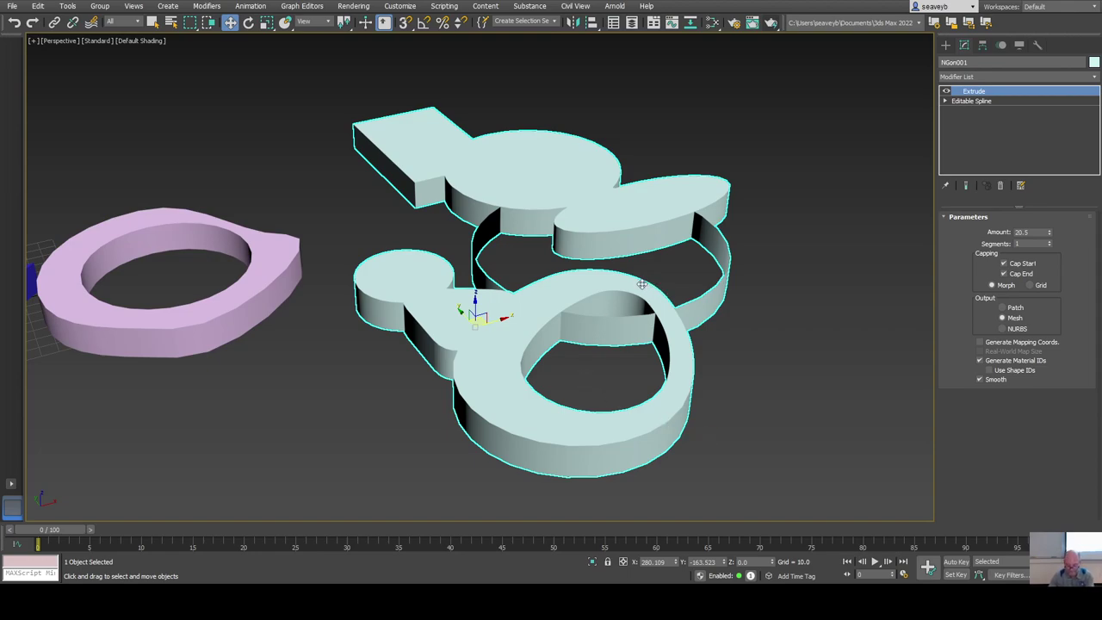
# Delete the combined spline shape, the pink ring and the blue object to empty the scene.
pyautogui.click(944, 101)
pyautogui.click(965, 130)
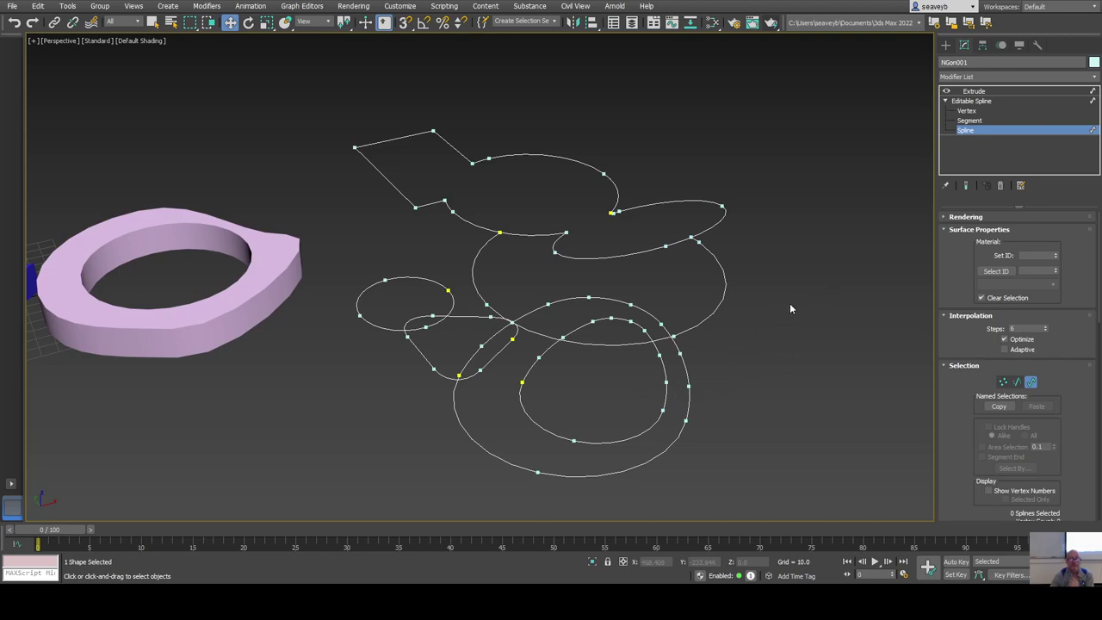
pyautogui.click(969, 101)
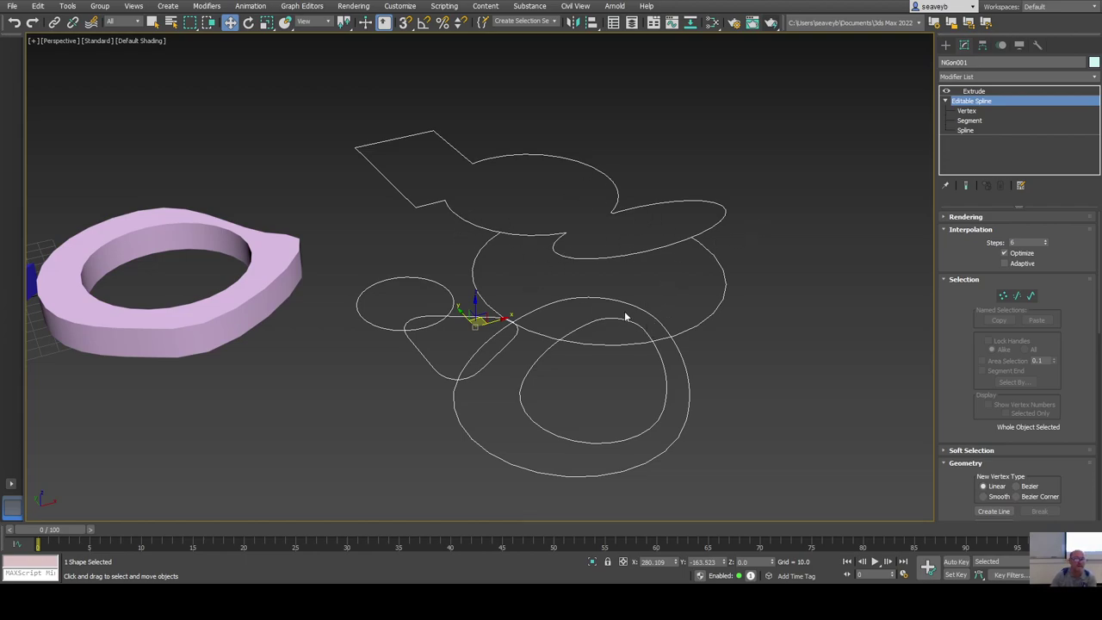
pyautogui.press('Delete')
pyautogui.moveTo(323, 333); pyautogui.dragTo(419, 332, button='middle')
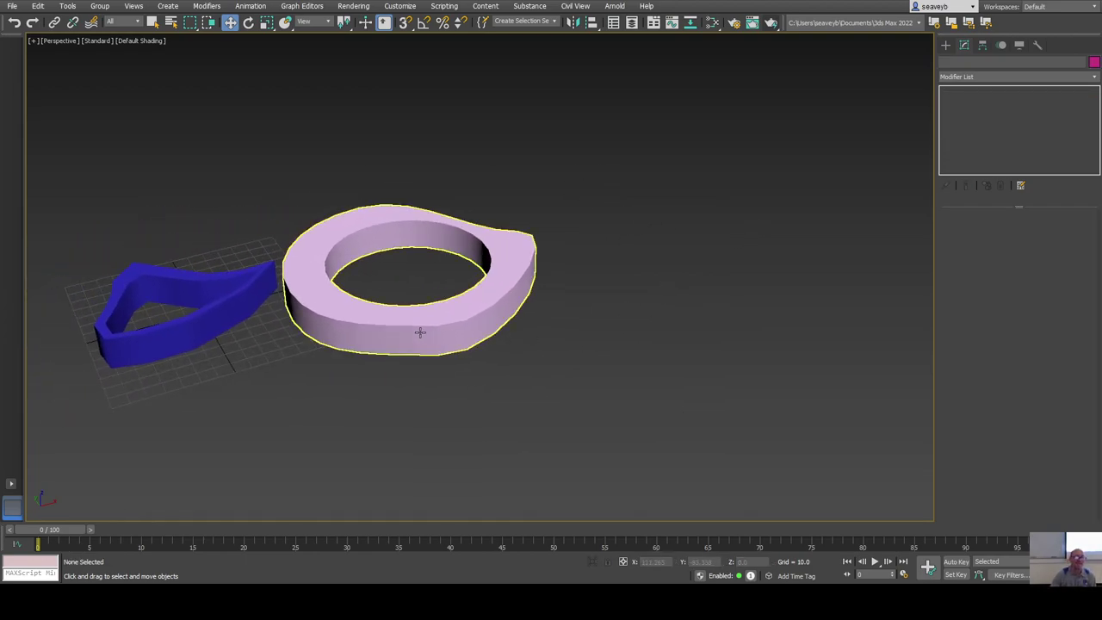
pyautogui.click(419, 333)
pyautogui.press('Delete')
pyautogui.click(222, 303)
pyautogui.press('Delete')
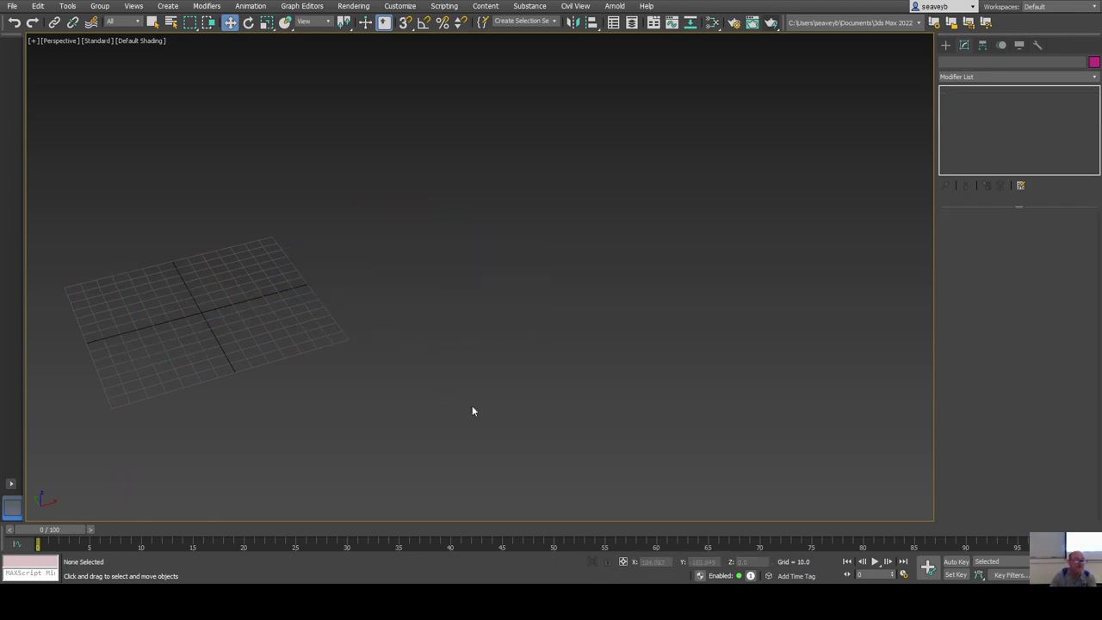
# Draw a rectangle spline about 60.4 long and 45.4 wide around the centre of the grid.
pyautogui.moveTo(243, 381); pyautogui.dragTo(515, 357, button='middle')
pyautogui.click(945, 46)
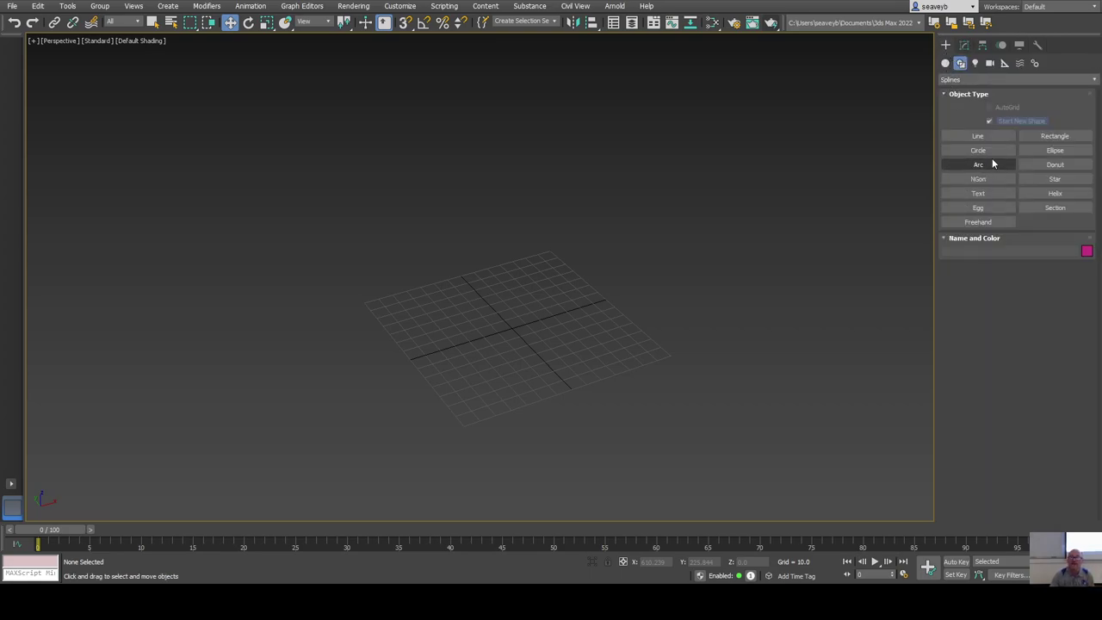
pyautogui.click(1052, 136)
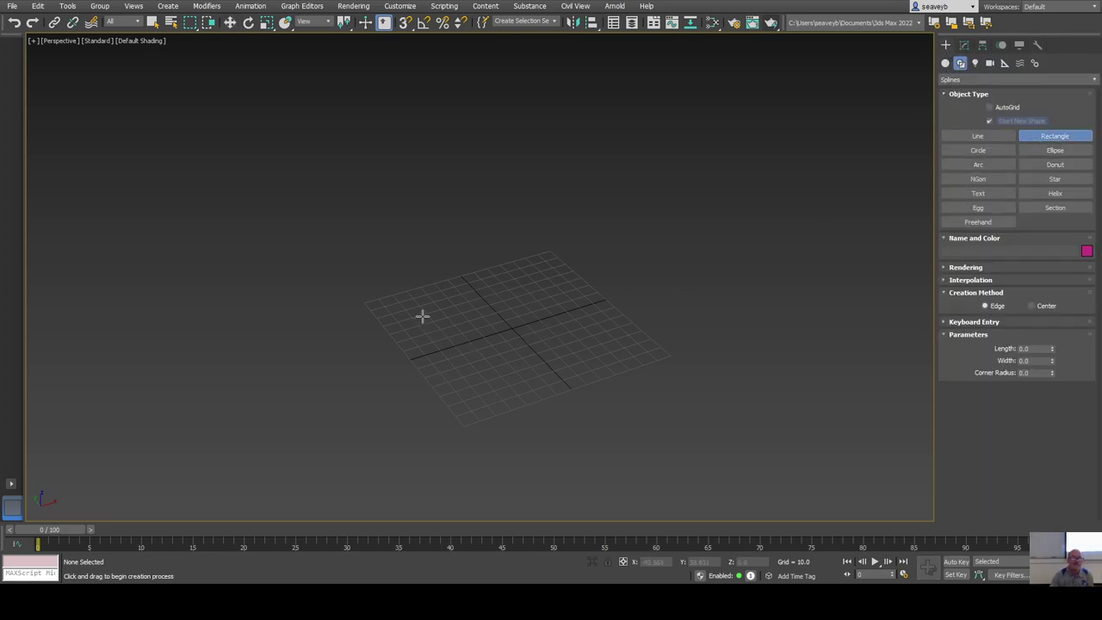
pyautogui.moveTo(446, 312); pyautogui.dragTo(561, 344)
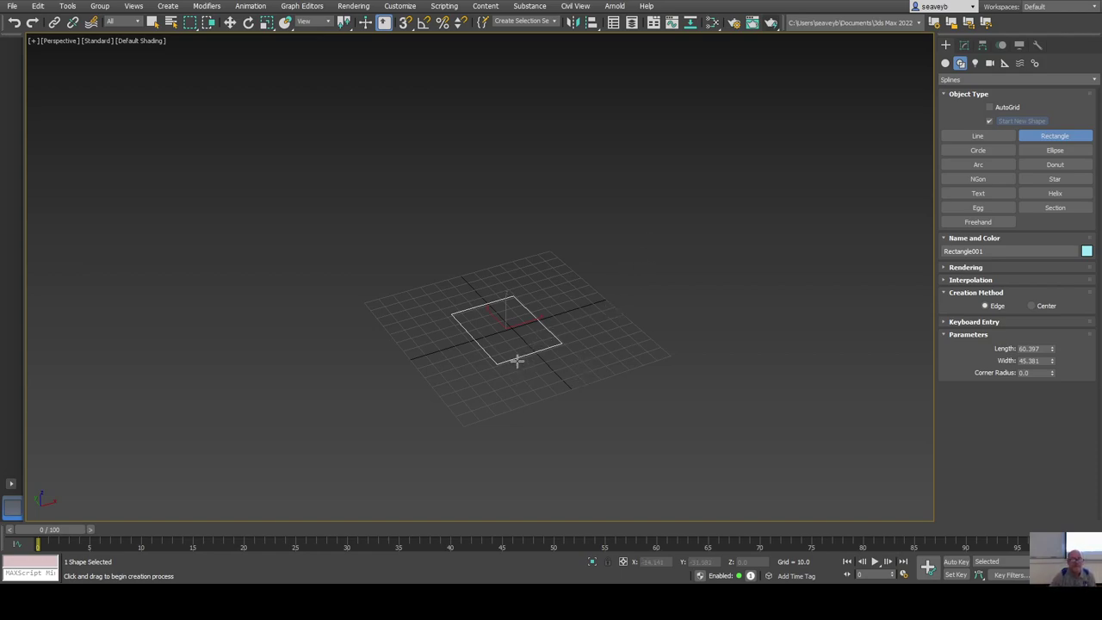
pyautogui.scroll(8, 516, 370)
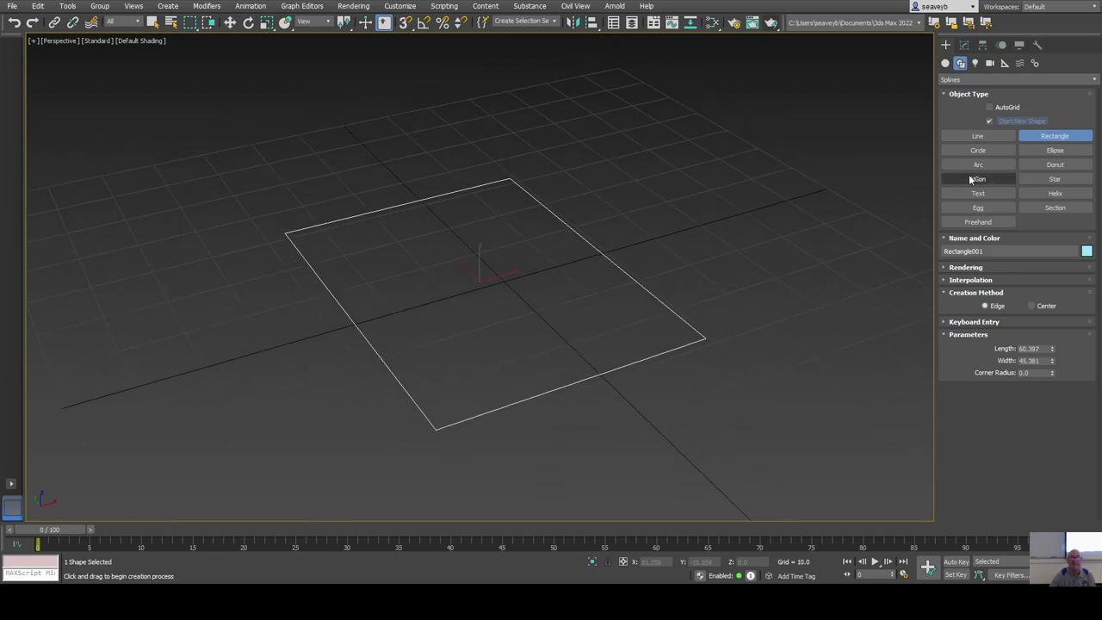
# Apply a Bevel modifier with linear sides to the rectangle and set its Level 1 height to 7.0.
pyautogui.click(966, 45)
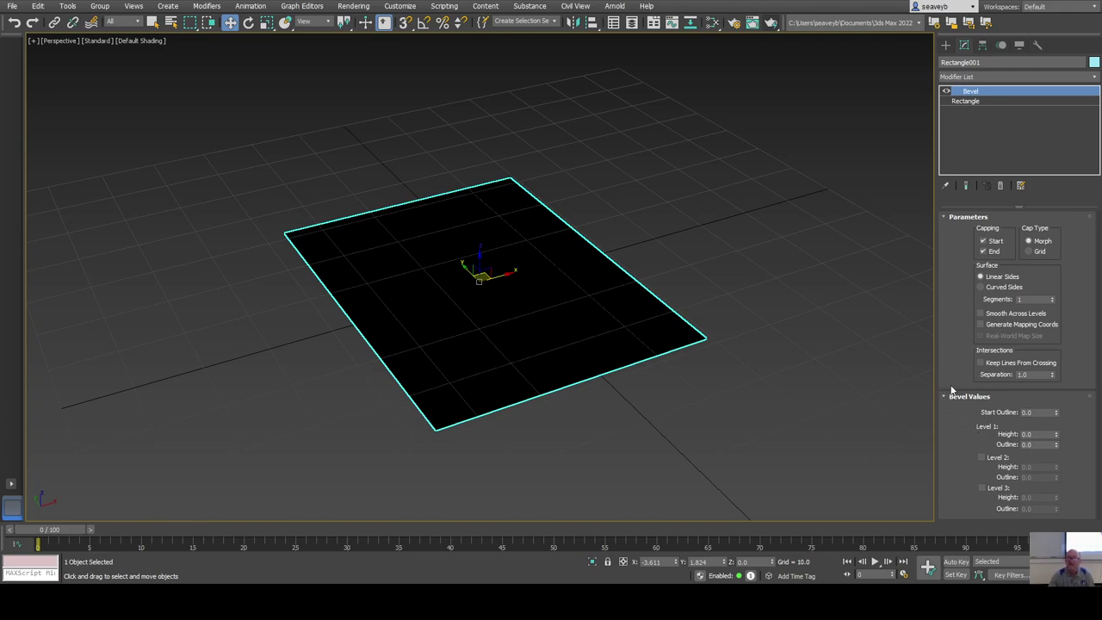
pyautogui.click(980, 287)
pyautogui.click(981, 276)
pyautogui.moveTo(1056, 435); pyautogui.dragTo(1056, 433)
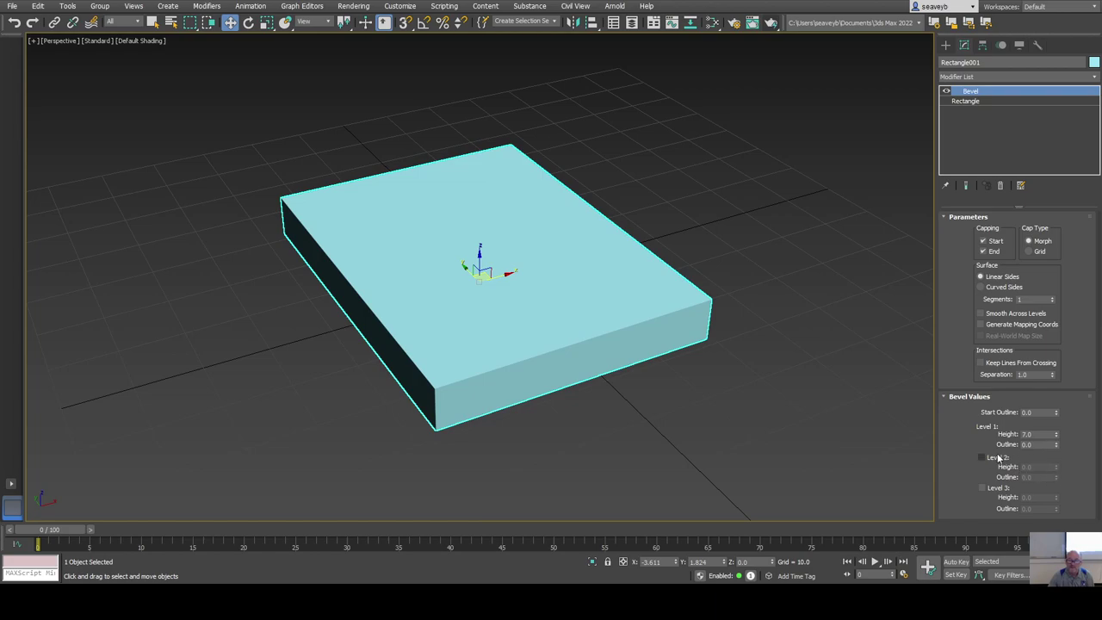
# Enable Bevel Level 2 with height 6.0 and outline -3.8, and Level 3 with height 5.5 and outline 2.6.
pyautogui.click(982, 457)
pyautogui.moveTo(1057, 466); pyautogui.dragTo(1057, 488)
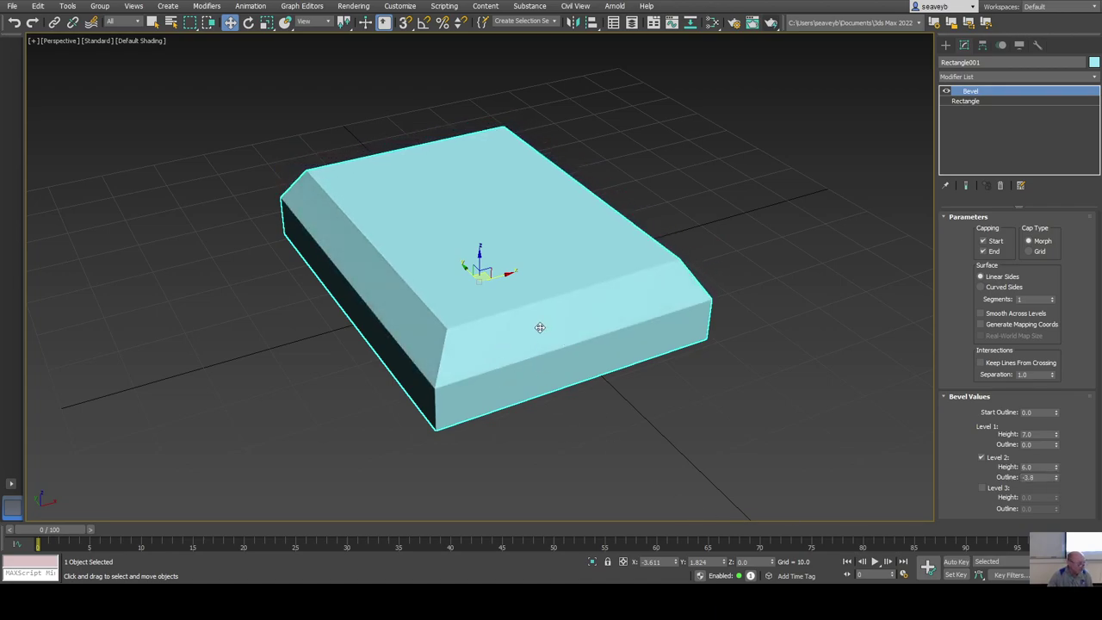
pyautogui.click(982, 488)
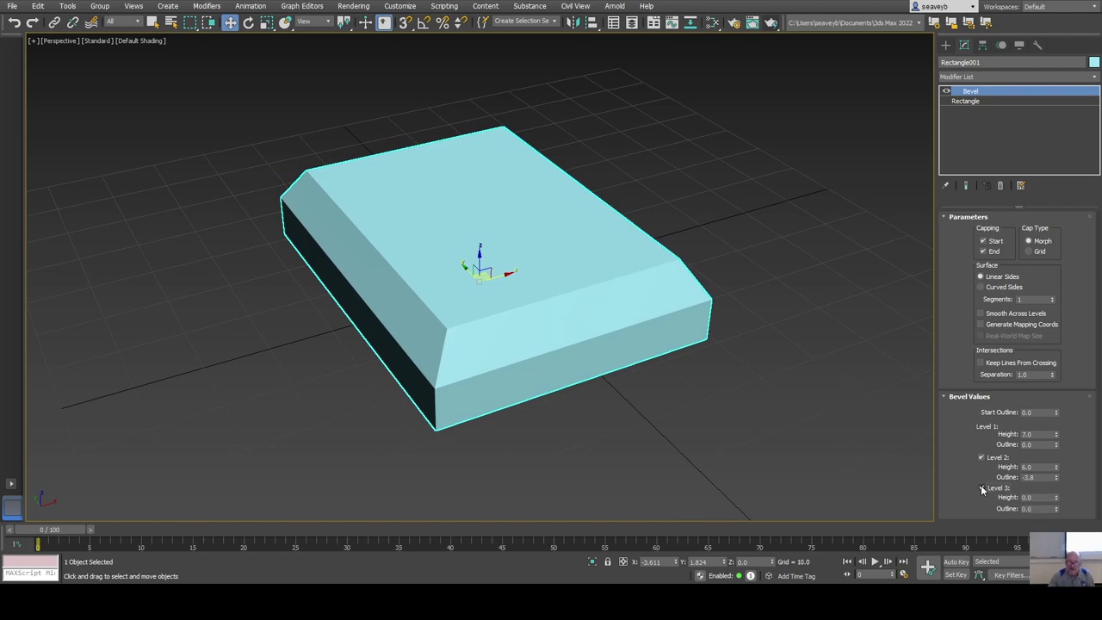
pyautogui.moveTo(1057, 499); pyautogui.dragTo(1057, 497)
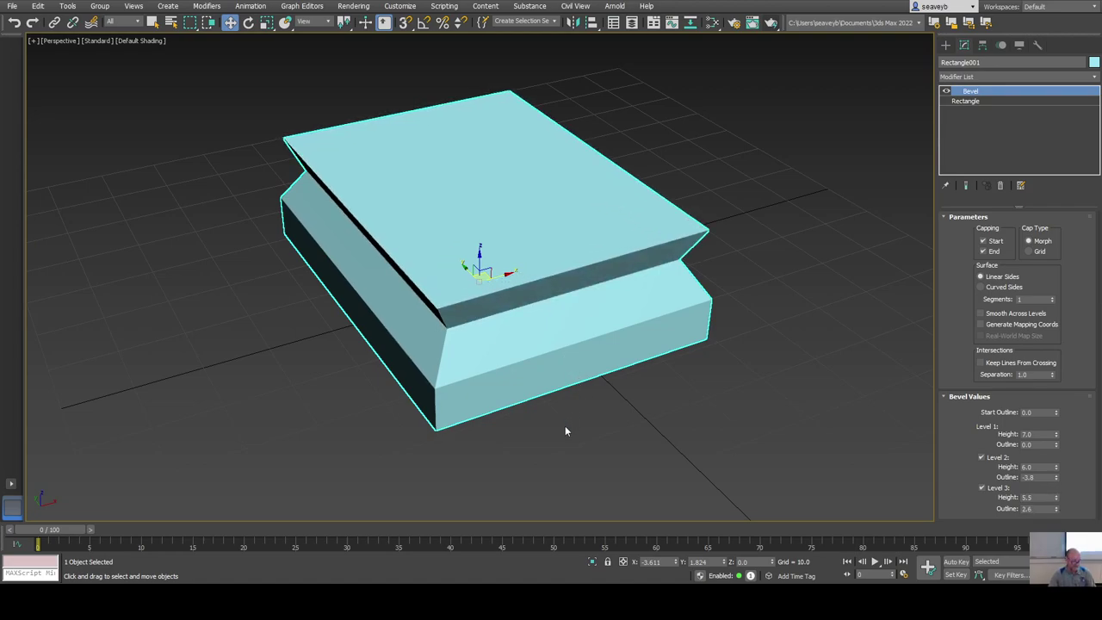
pyautogui.keyDown('alt'); pyautogui.moveTo(564, 425); pyautogui.dragTo(575, 468, button='middle'); pyautogui.keyUp('alt')
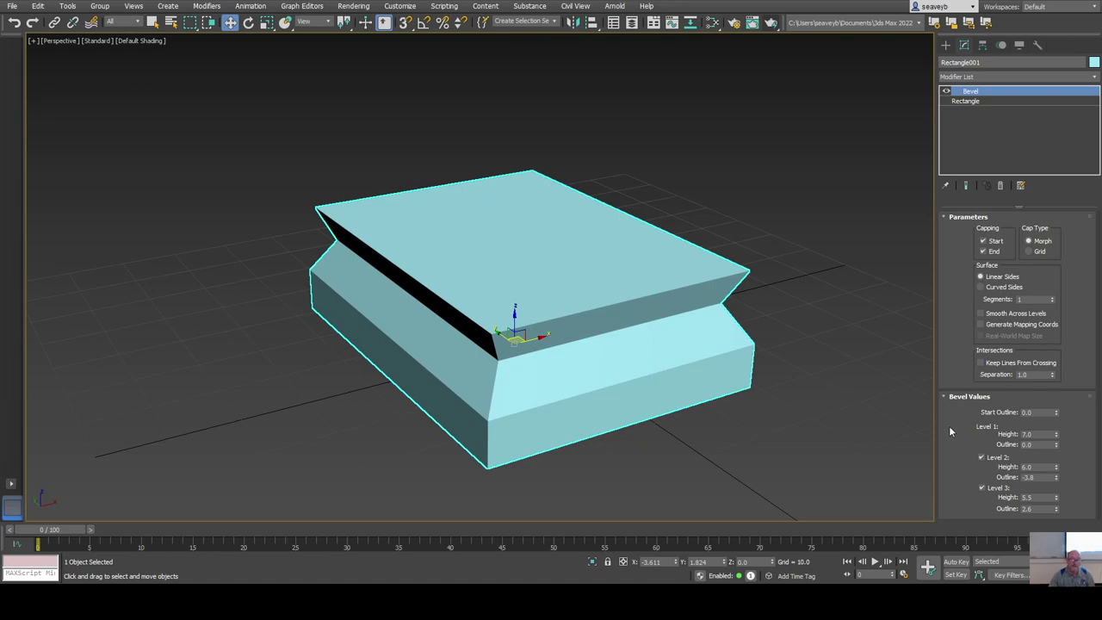
# Switch the bevel's surface to curved sides with 23 segments.
pyautogui.click(980, 287)
pyautogui.moveTo(1052, 297); pyautogui.dragTo(1052, 297)
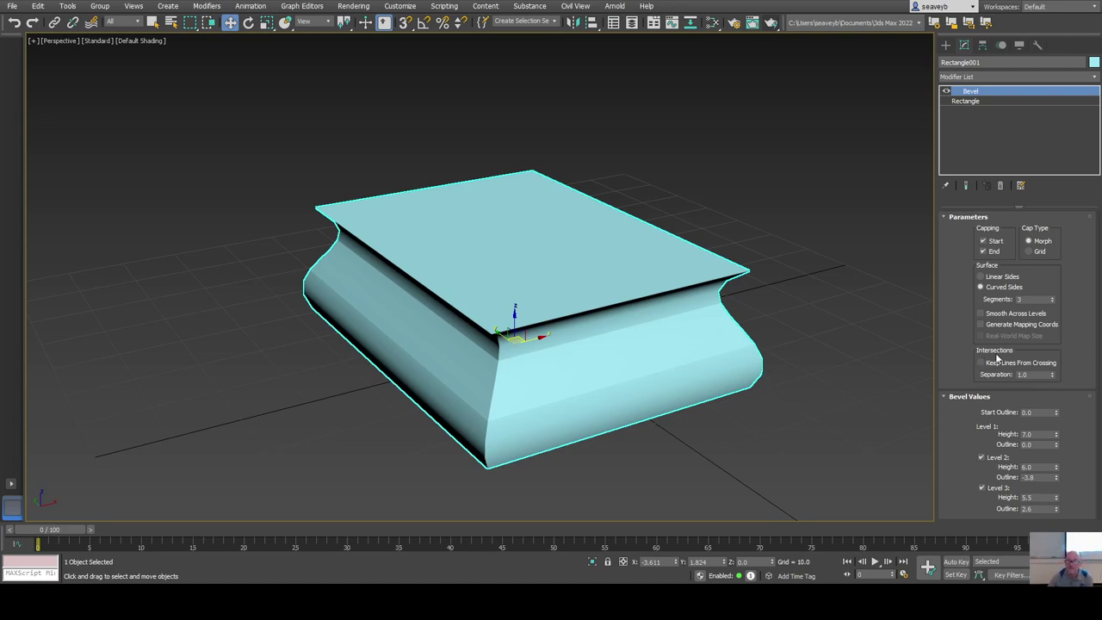
pyautogui.moveTo(1051, 300)
pyautogui.mouseDown()
pyautogui.moveTo(1052, 276)
pyautogui.moveTo(1052, 287)
pyautogui.mouseUp()
pyautogui.keyDown('alt'); pyautogui.moveTo(573, 414); pyautogui.dragTo(591, 435, button='middle'); pyautogui.keyUp('alt')
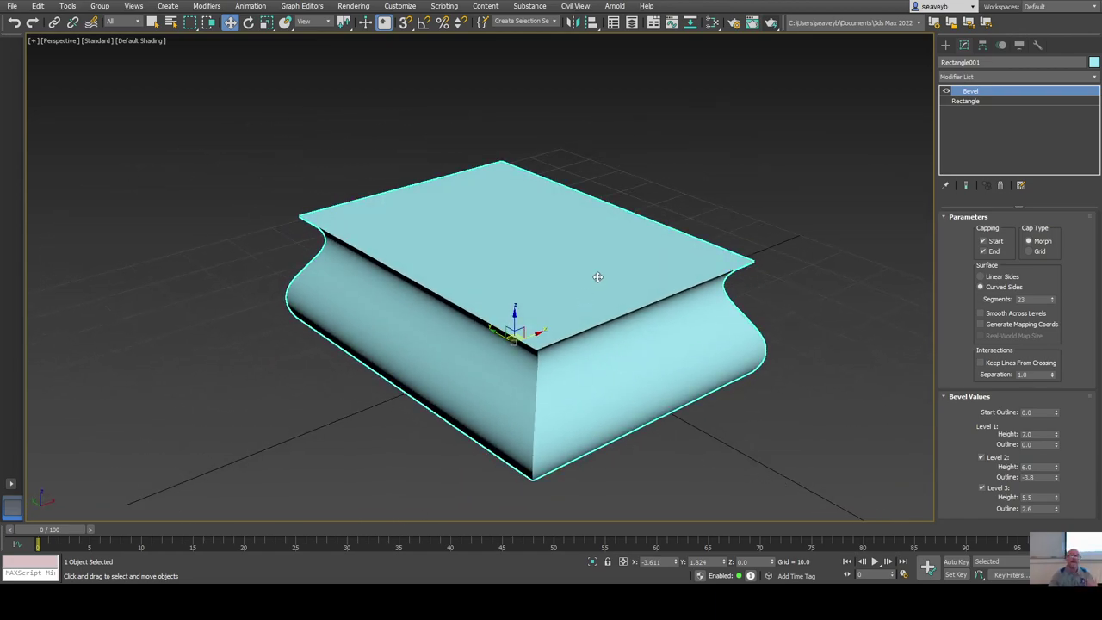
# Add an Edit Poly modifier above the Bevel and select the object's top polygon.
pyautogui.click(1092, 77)
pyautogui.write('edit poly')
pyautogui.press('Return')
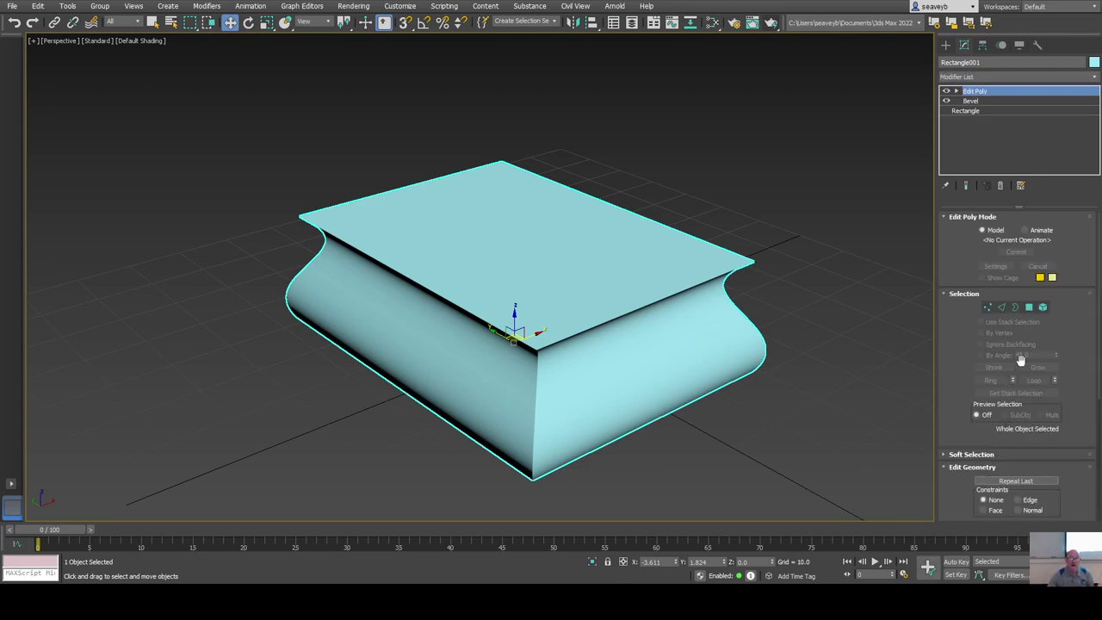
pyautogui.click(1028, 307)
pyautogui.click(566, 271)
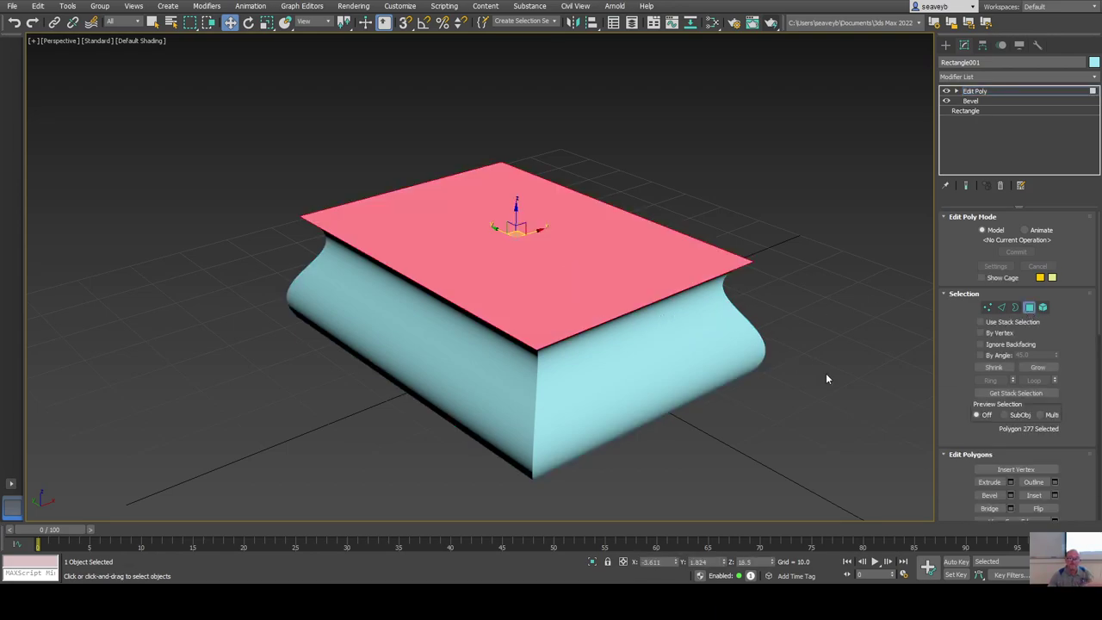
# Bevel the top polygon upward twice, tapering the first level slightly inward and flaring the second outward.
pyautogui.click(999, 496)
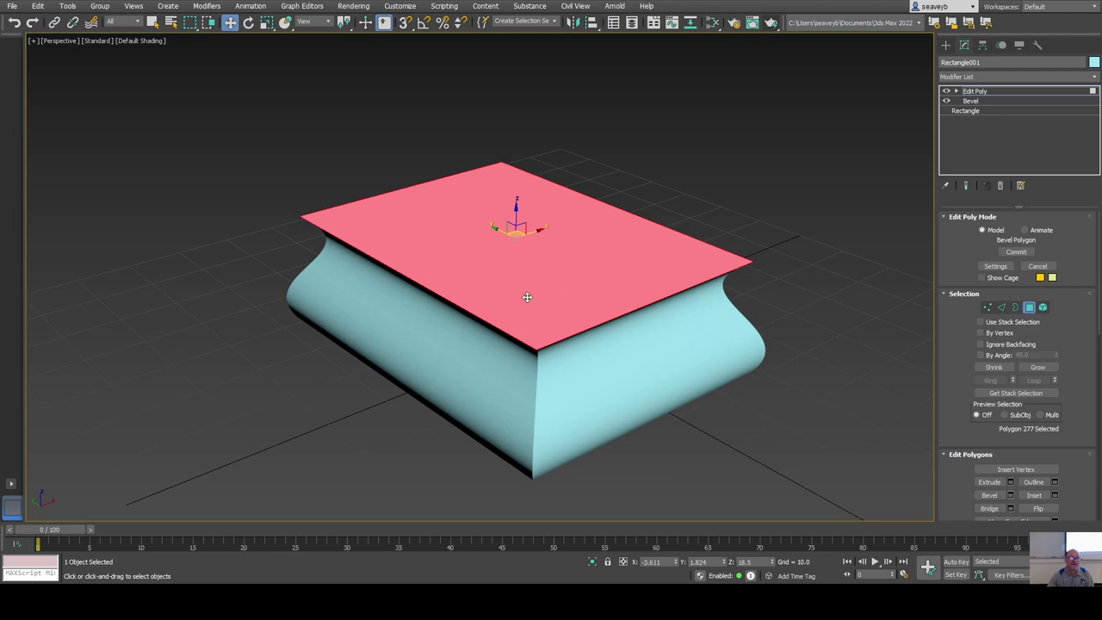
pyautogui.moveTo(487, 300); pyautogui.dragTo(492, 264)
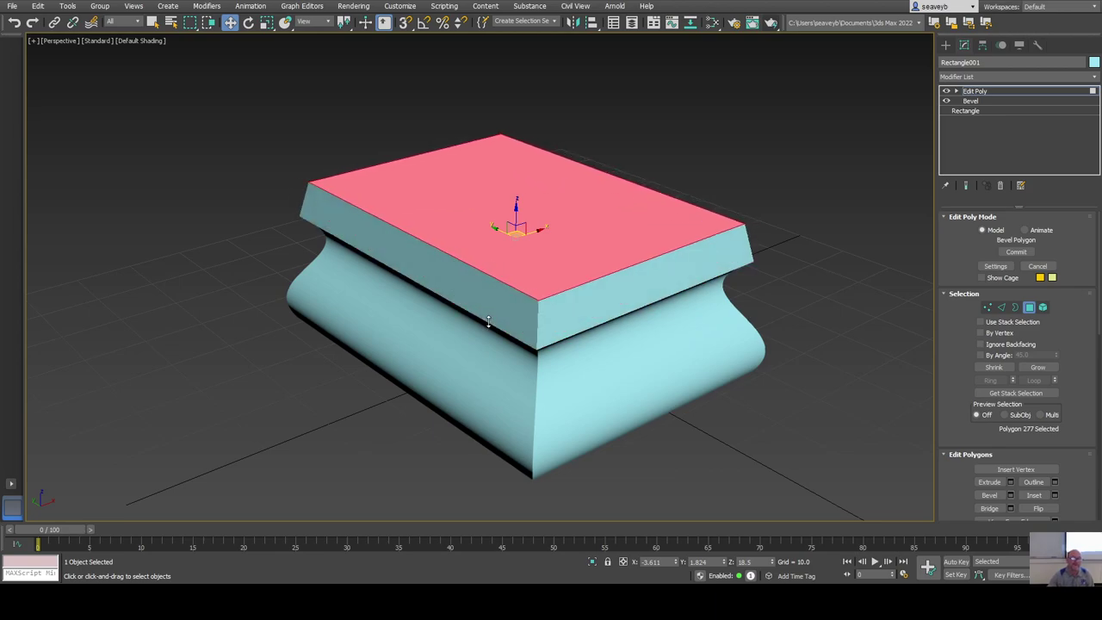
pyautogui.click(514, 337)
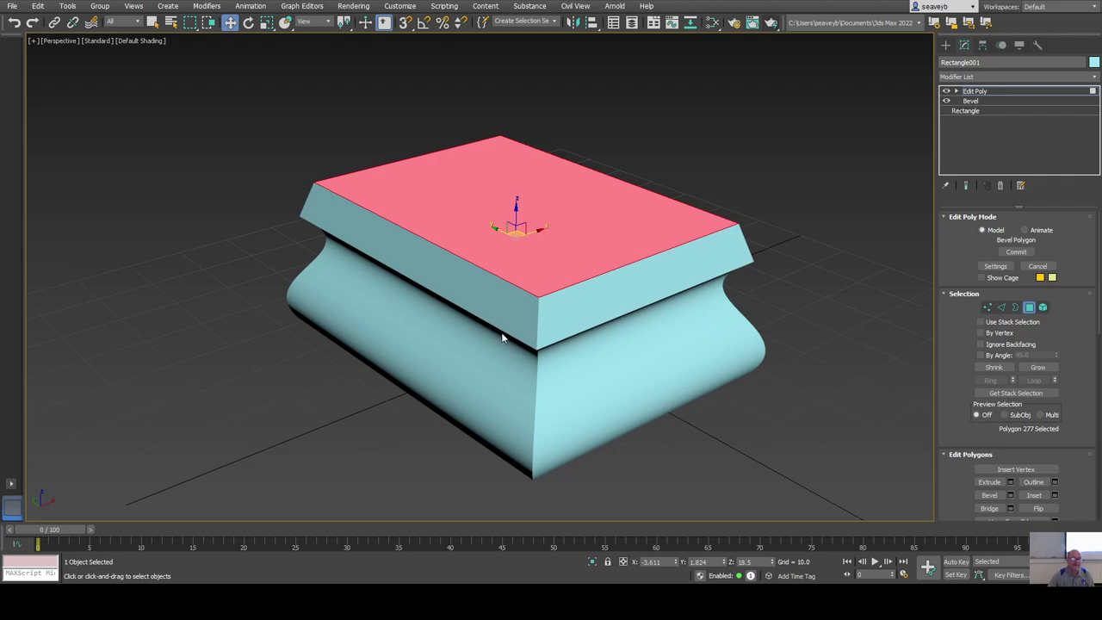
pyautogui.moveTo(504, 336); pyautogui.dragTo(488, 290)
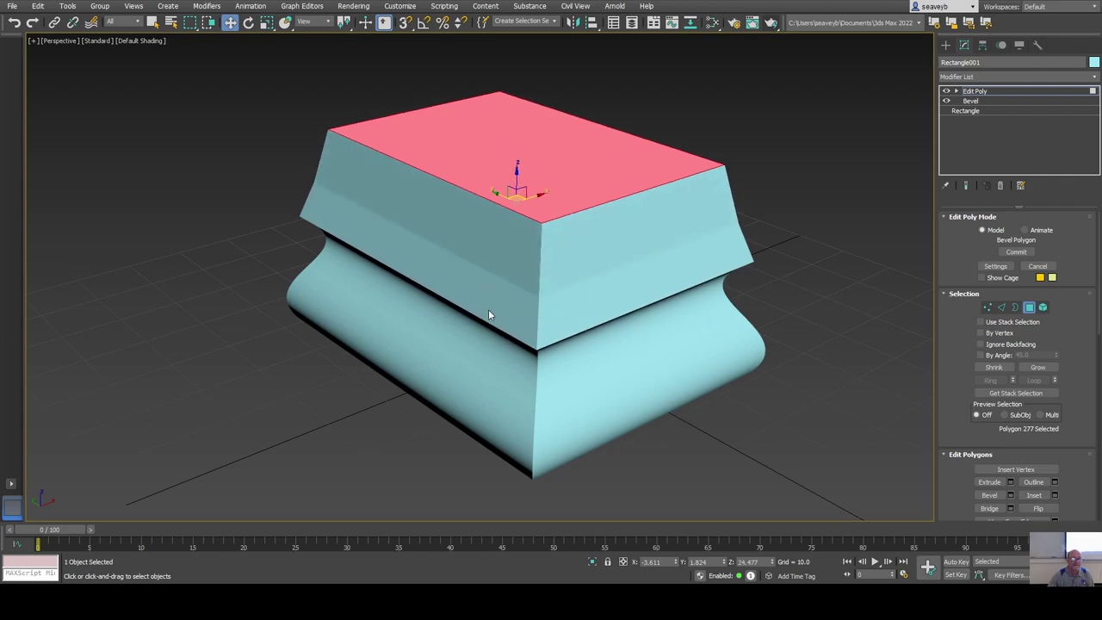
pyautogui.click(489, 291)
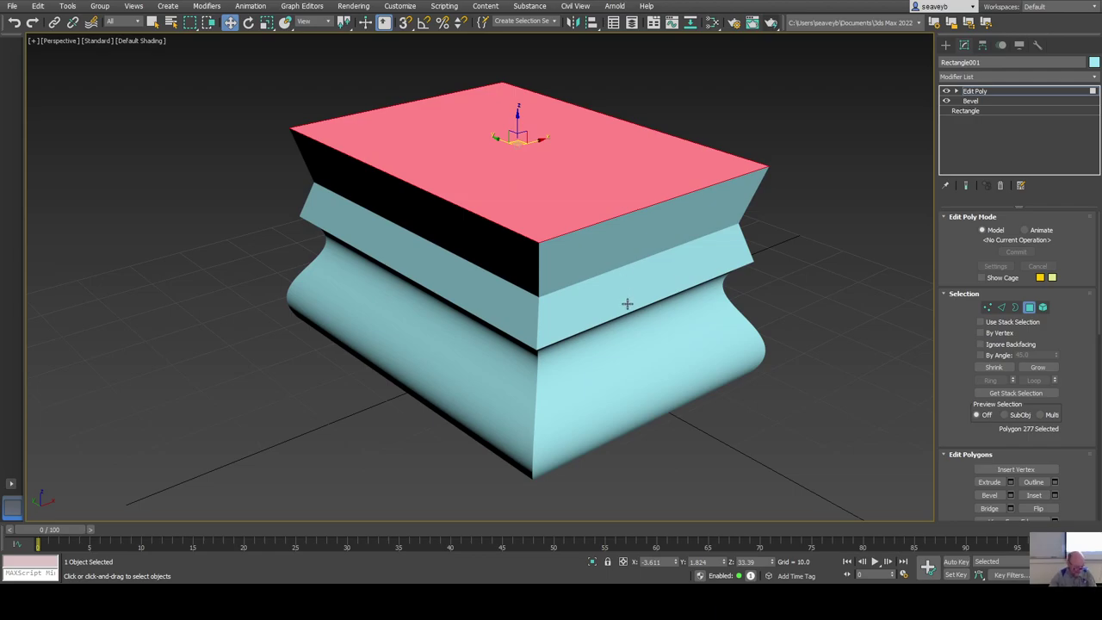
pyautogui.moveTo(614, 317)
pyautogui.keyDown('alt'); pyautogui.mouseDown(button='middle')
pyautogui.moveTo(698, 322)
pyautogui.moveTo(762, 268)
pyautogui.moveTo(715, 317)
pyautogui.moveTo(617, 324)
pyautogui.mouseUp(button='middle'); pyautogui.keyUp('alt')
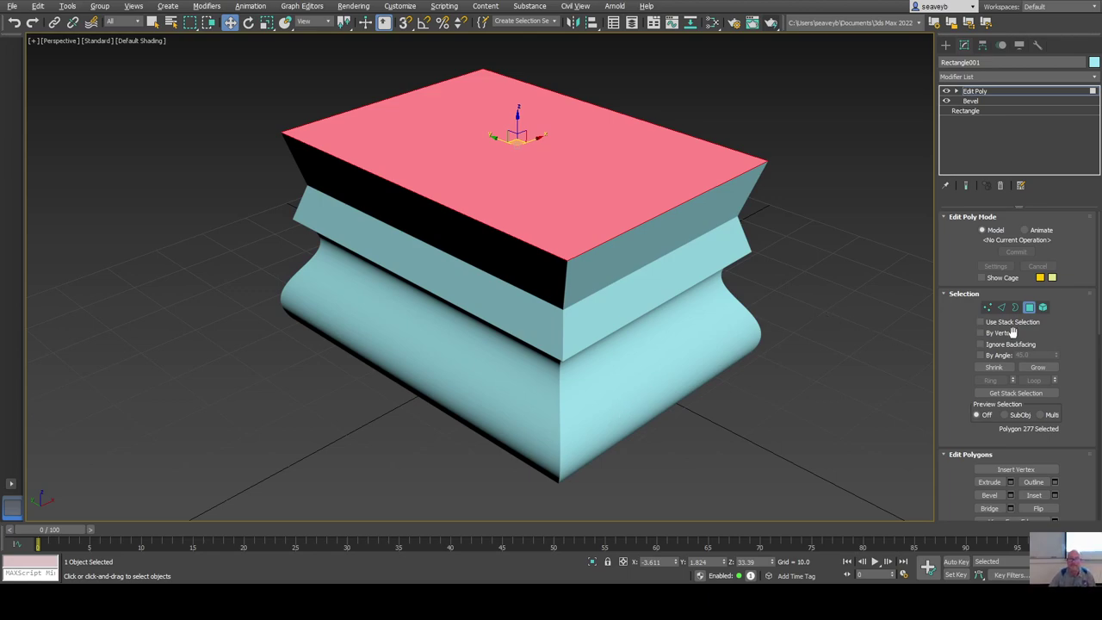
# Delete the Edit Poly and Bevel modifiers from the object, leaving only the base rectangle spline.
pyautogui.click(971, 101)
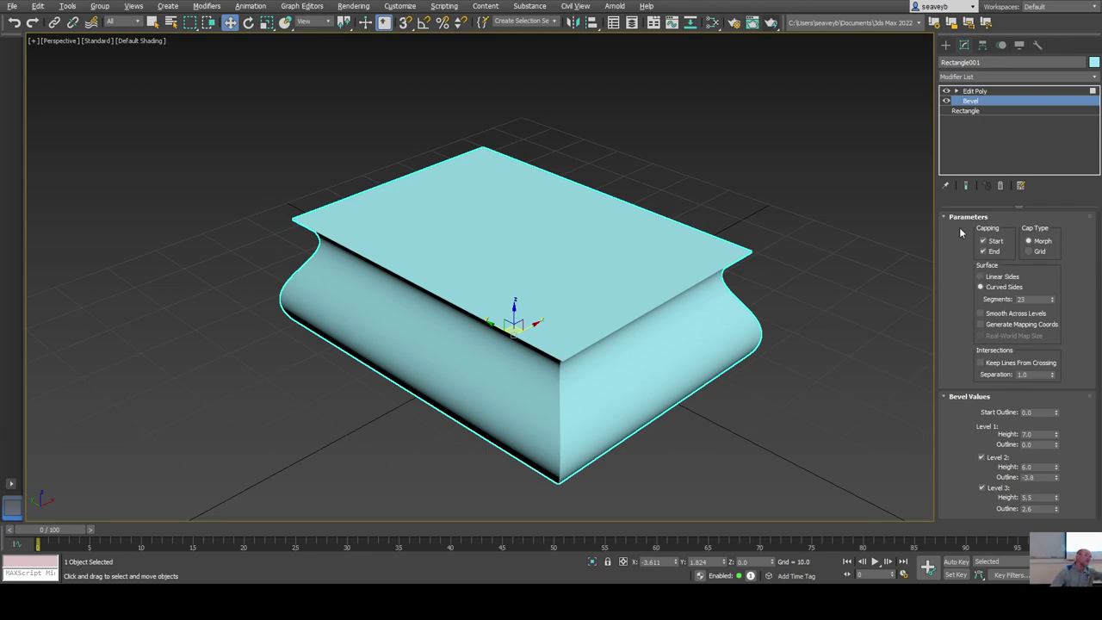
pyautogui.click(981, 251)
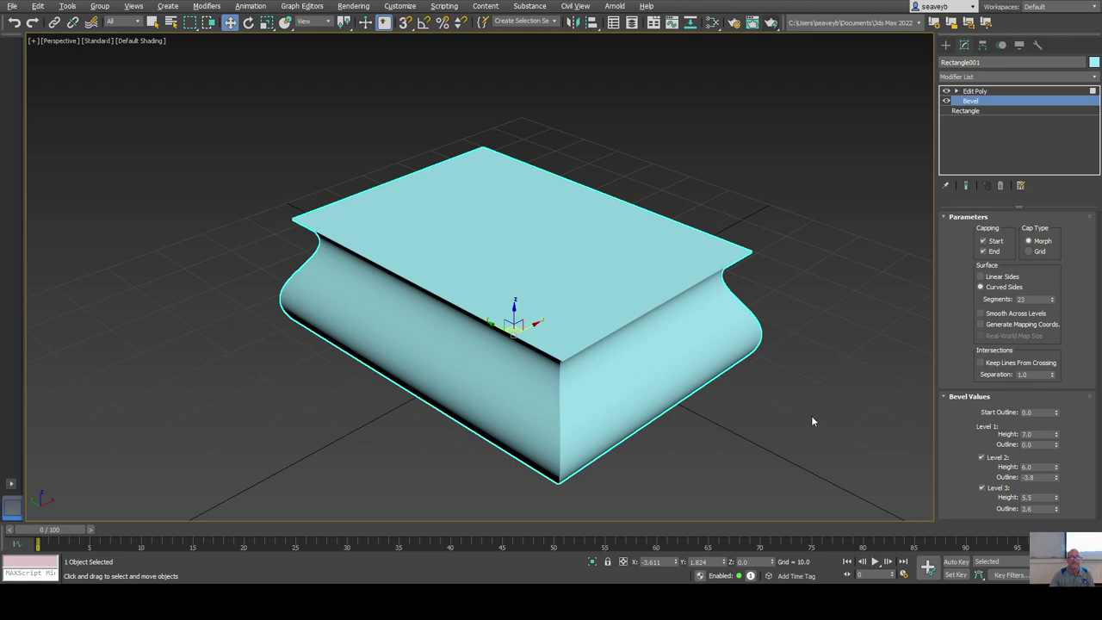
pyautogui.click(974, 92)
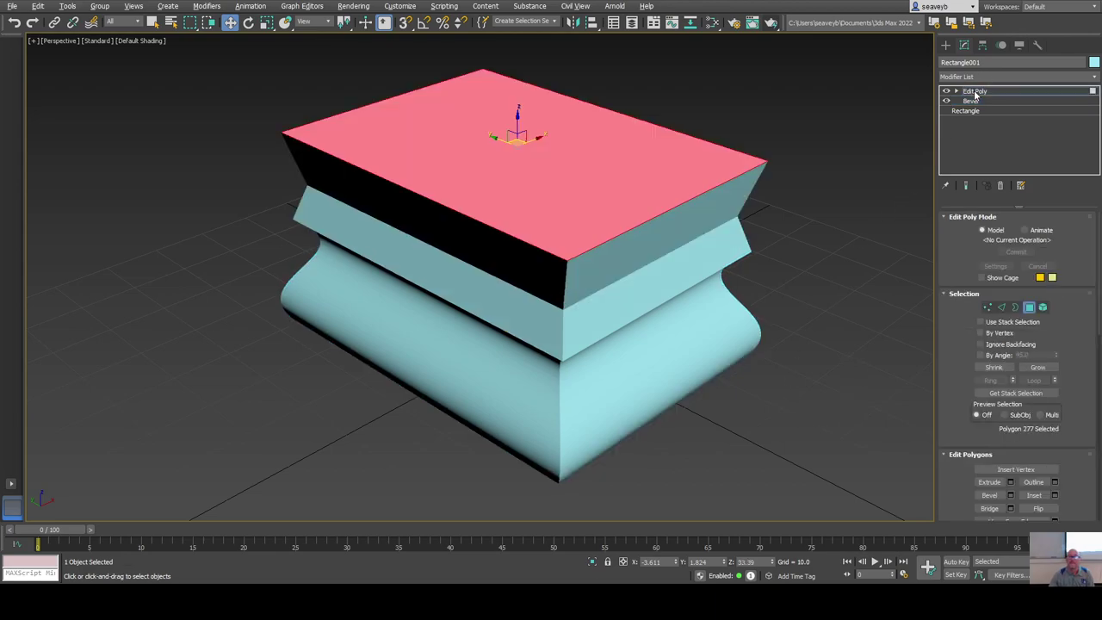
pyautogui.click(1029, 307)
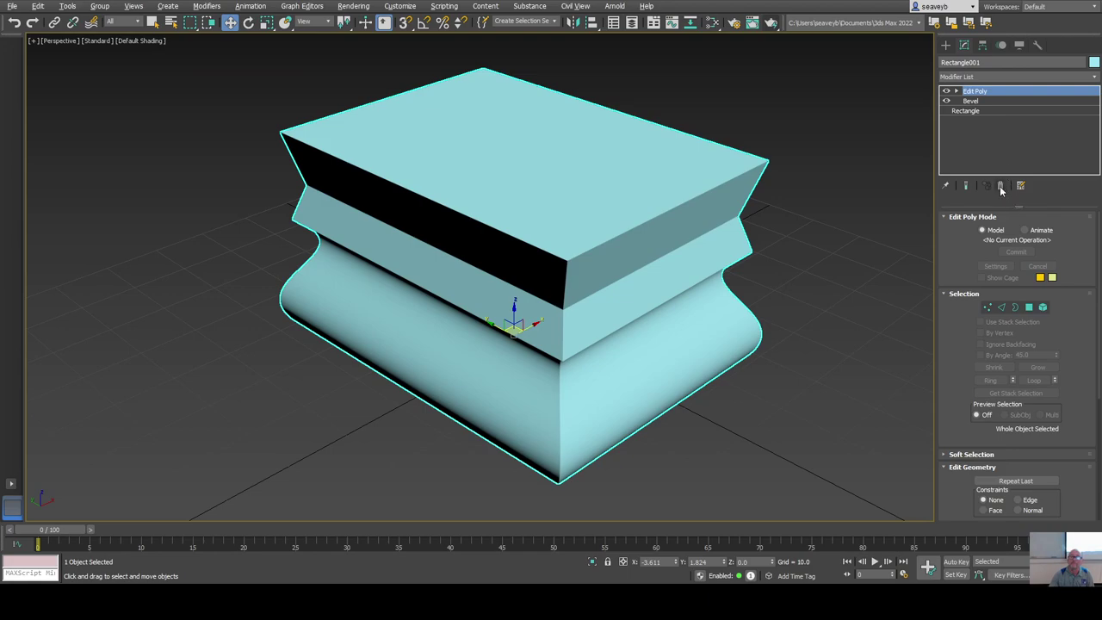
pyautogui.click(1001, 186)
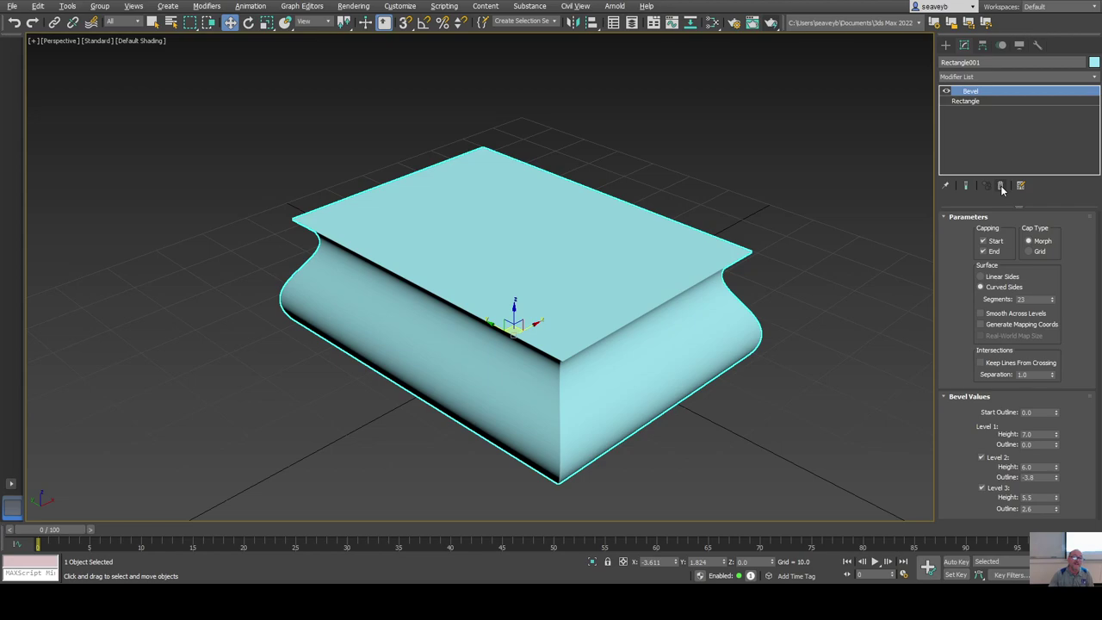
pyautogui.click(1000, 186)
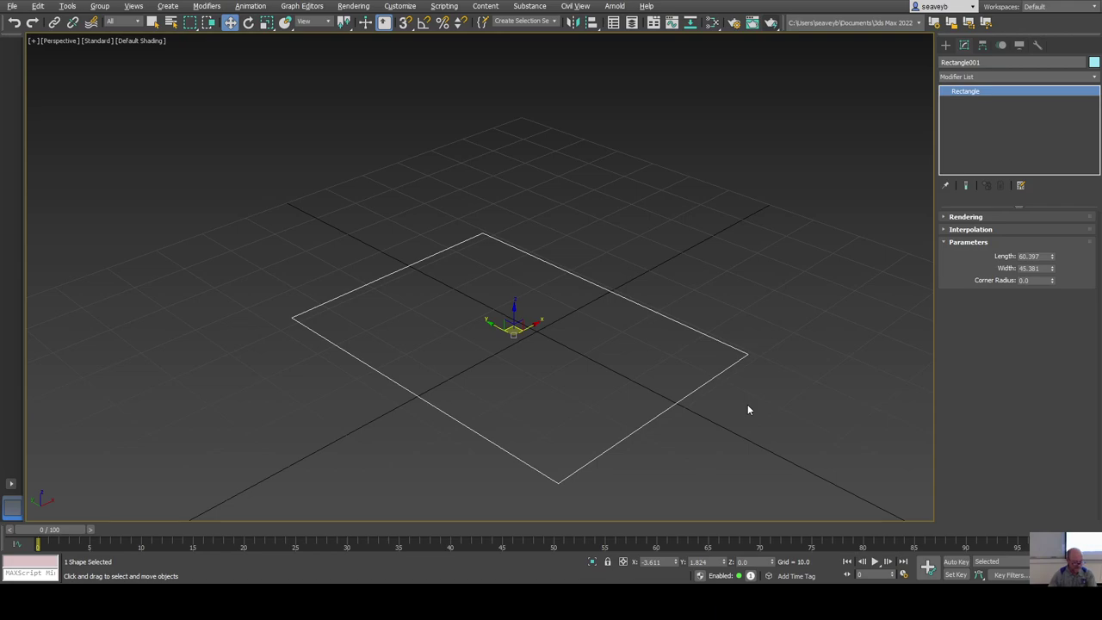
# In the Front view, draw the upper part of a wavy Line profile beside the rectangle, curving inward and then bulging outward.
pyautogui.hotkey('alt', 'w')
pyautogui.moveTo(756, 232); pyautogui.dragTo(790, 214, button='middle')
pyautogui.scroll(3, 658, 178)
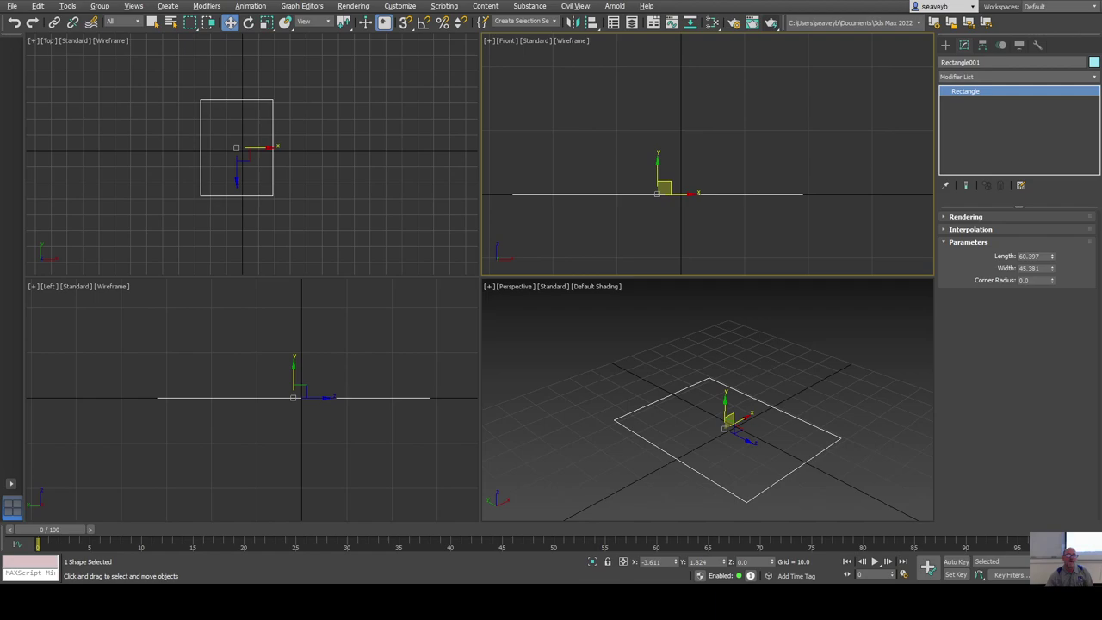
pyautogui.click(945, 45)
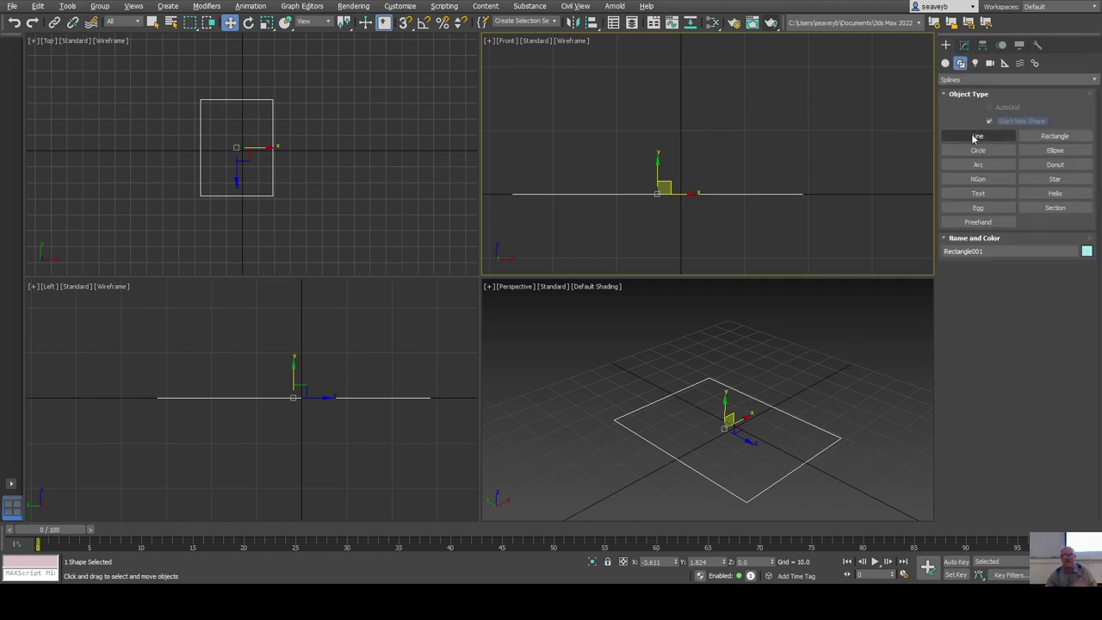
pyautogui.click(976, 136)
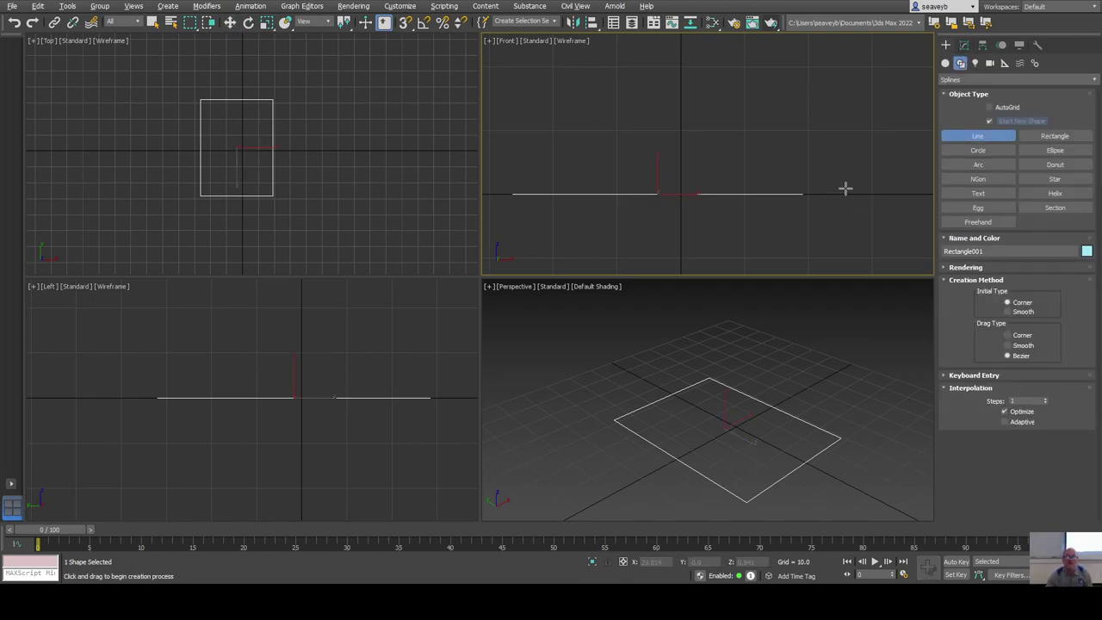
pyautogui.scroll(5, 836, 191)
pyautogui.moveTo(826, 194); pyautogui.dragTo(665, 182, button='middle')
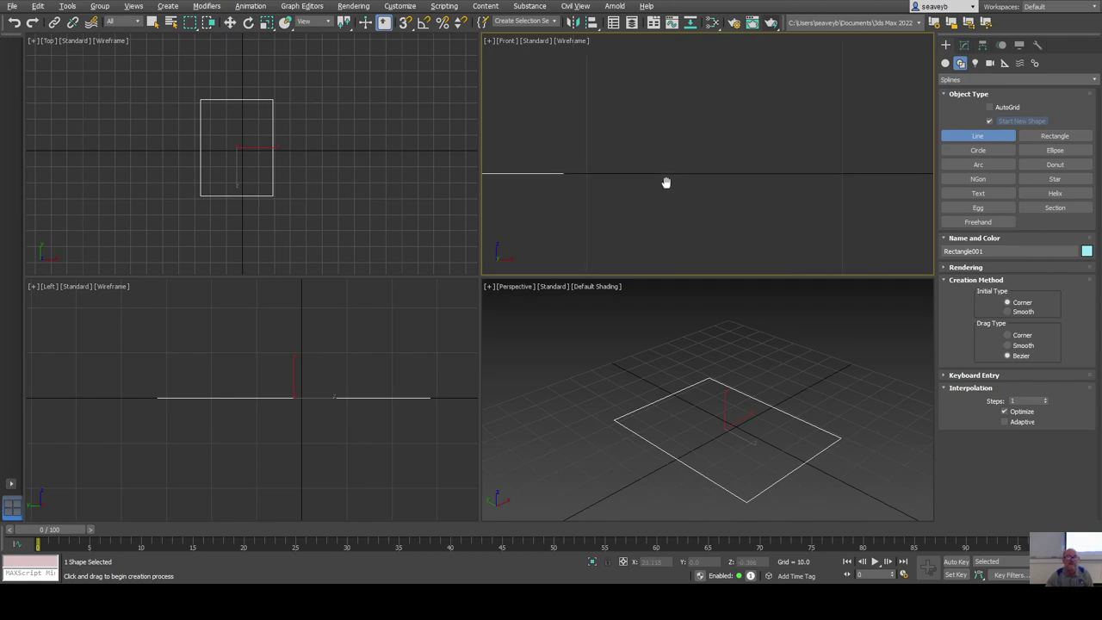
pyautogui.click(670, 80)
pyautogui.click(660, 132)
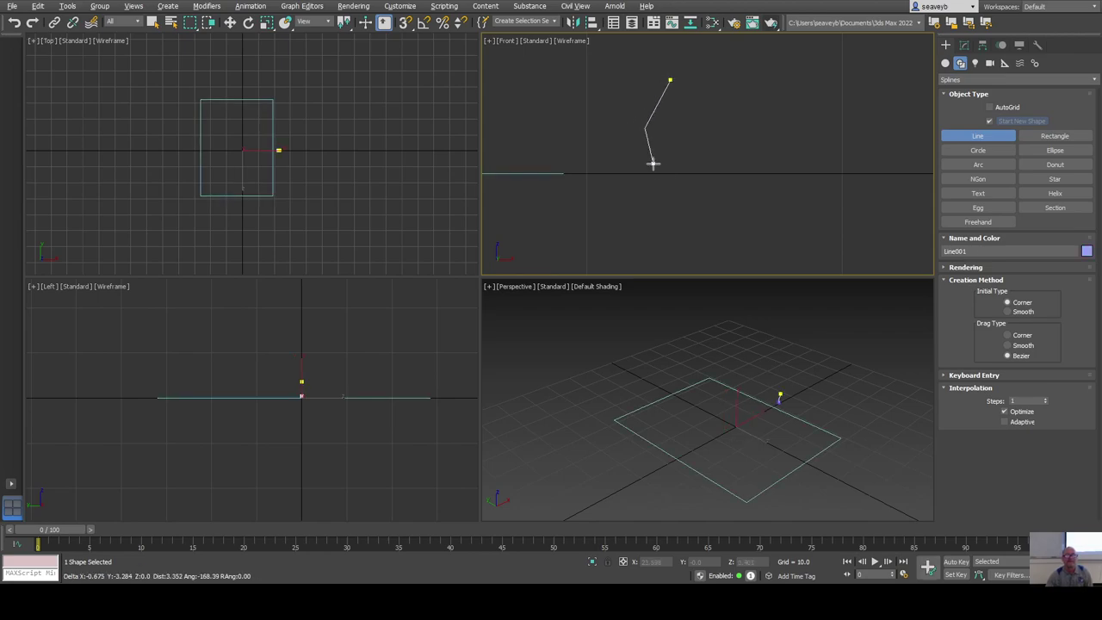
pyautogui.moveTo(704, 189); pyautogui.dragTo(787, 189)
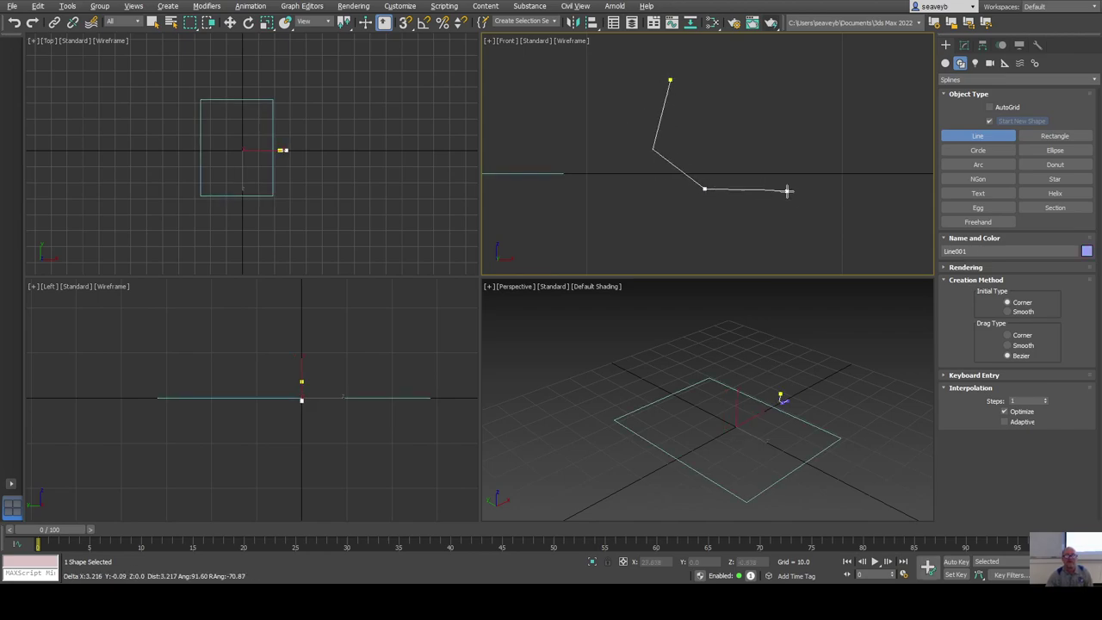
pyautogui.click(804, 257)
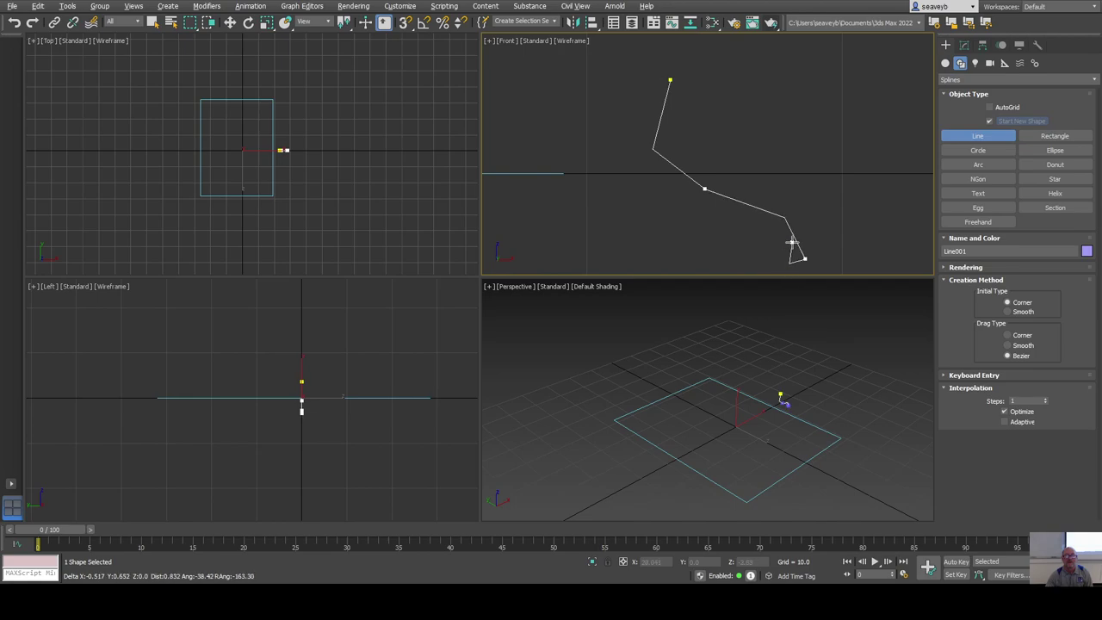
# Continue the profile line downward with two more curved Bezier points that sweep back inward, and end the line there.
pyautogui.moveTo(794, 246); pyautogui.dragTo(812, 146, button='middle')
pyautogui.moveTo(706, 248); pyautogui.dragTo(669, 249)
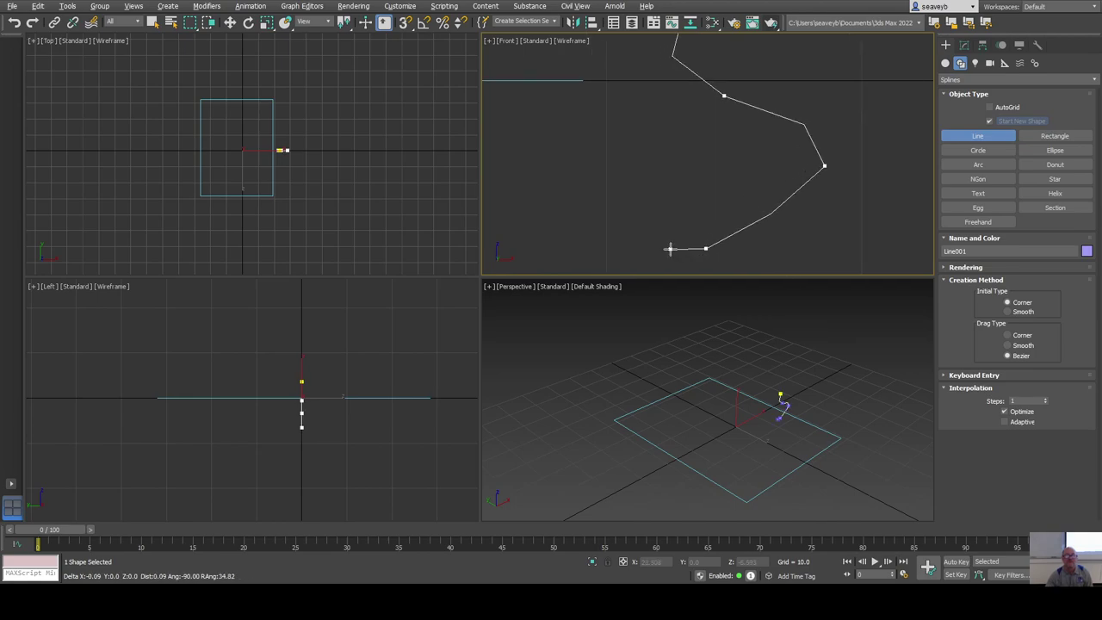
pyautogui.moveTo(691, 266); pyautogui.dragTo(669, 143, button='middle')
pyautogui.moveTo(704, 209); pyautogui.dragTo(747, 209)
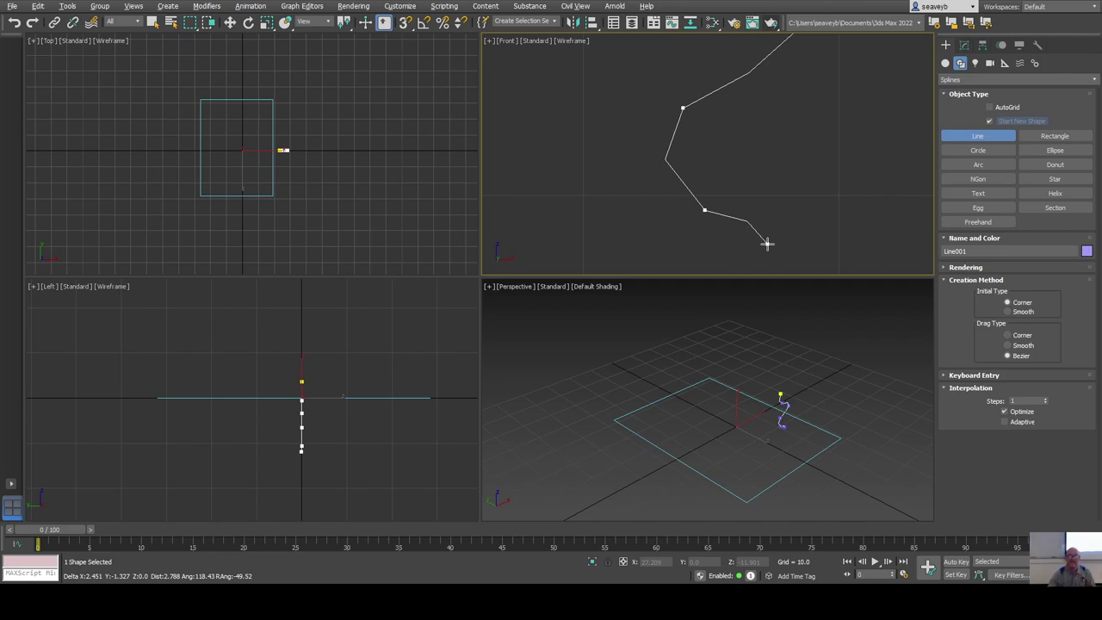
pyautogui.rightClick(778, 193)
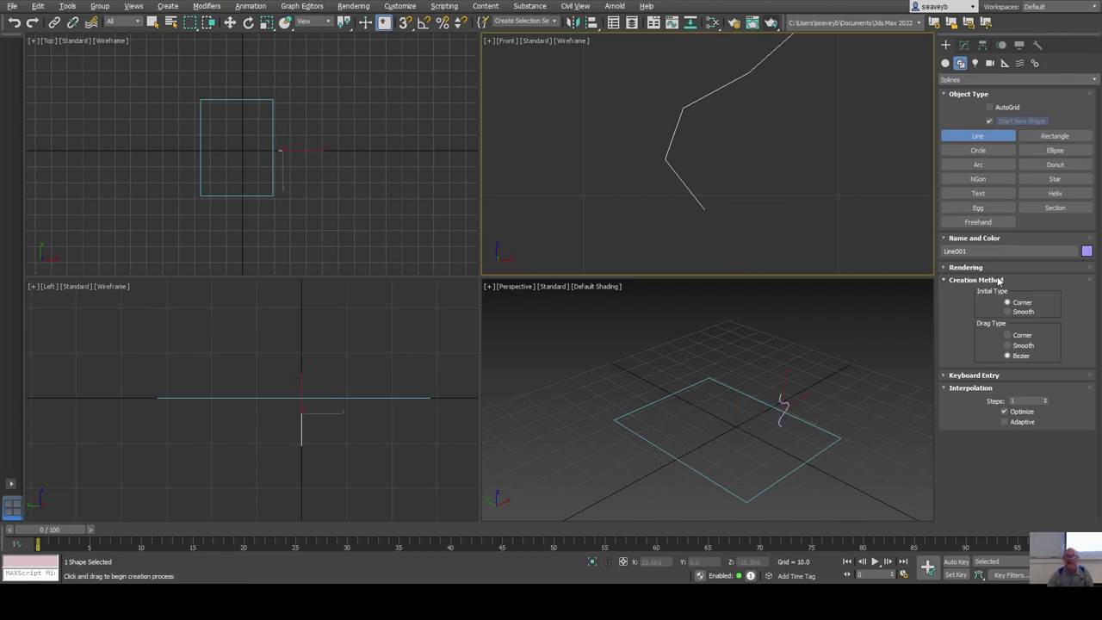
# Turn on Adaptive interpolation for the profile line to smooth its curves.
pyautogui.click(1007, 422)
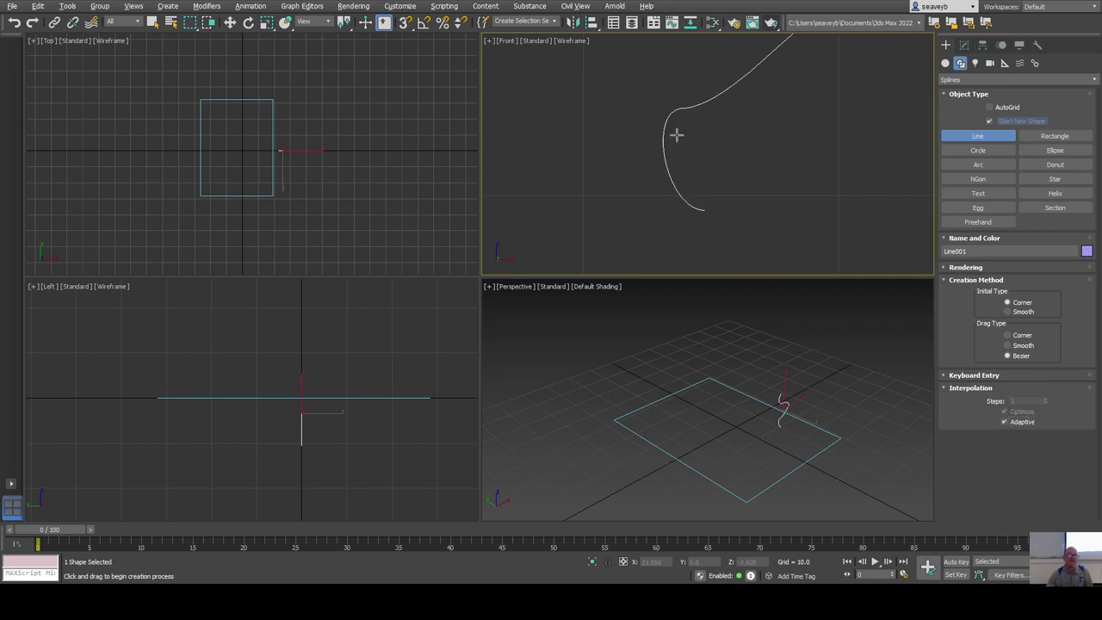
pyautogui.moveTo(753, 135); pyautogui.dragTo(740, 209, button='middle')
pyautogui.scroll(-4, 741, 216)
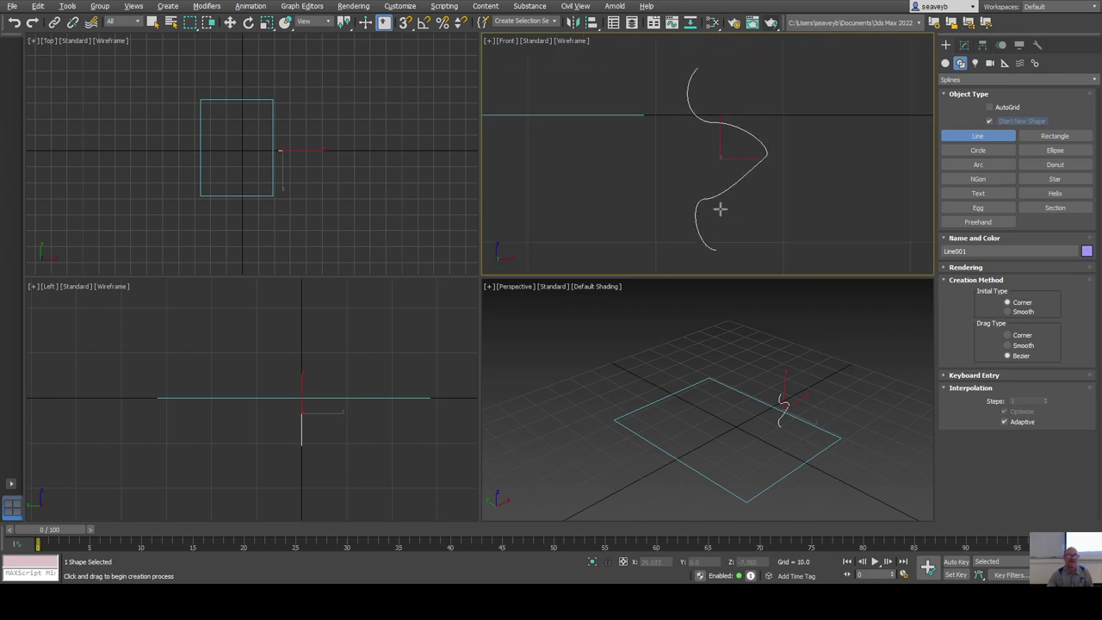
# Round the S-shaped line's central bulge in the front view by adjusting the Bezier handle of its outermost vertex.
pyautogui.click(964, 46)
pyautogui.click(946, 92)
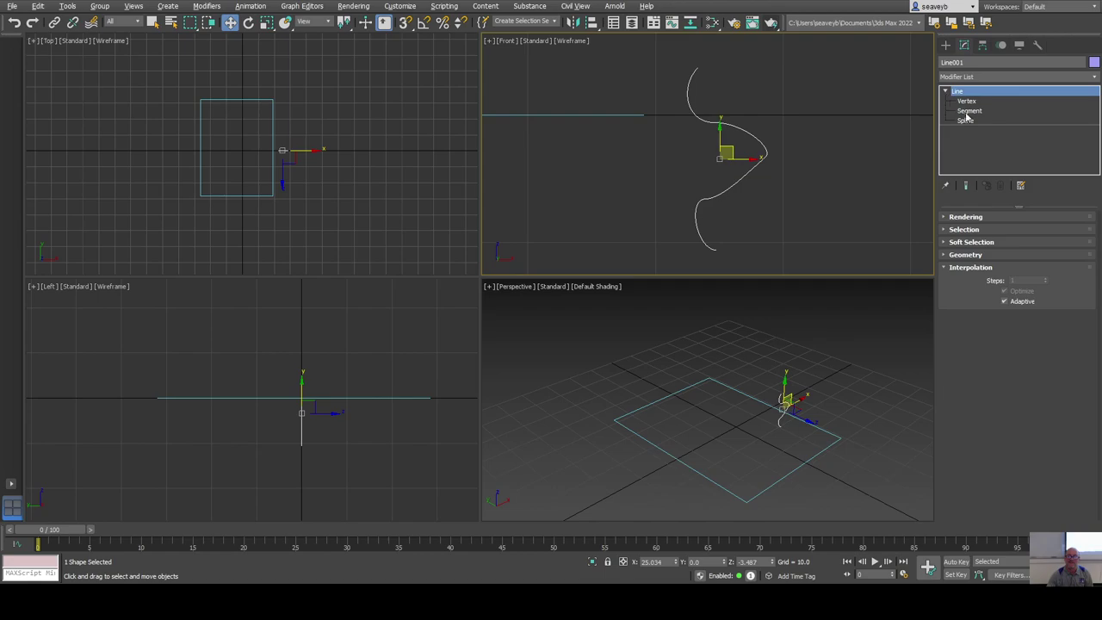
pyautogui.click(965, 101)
pyautogui.click(707, 203)
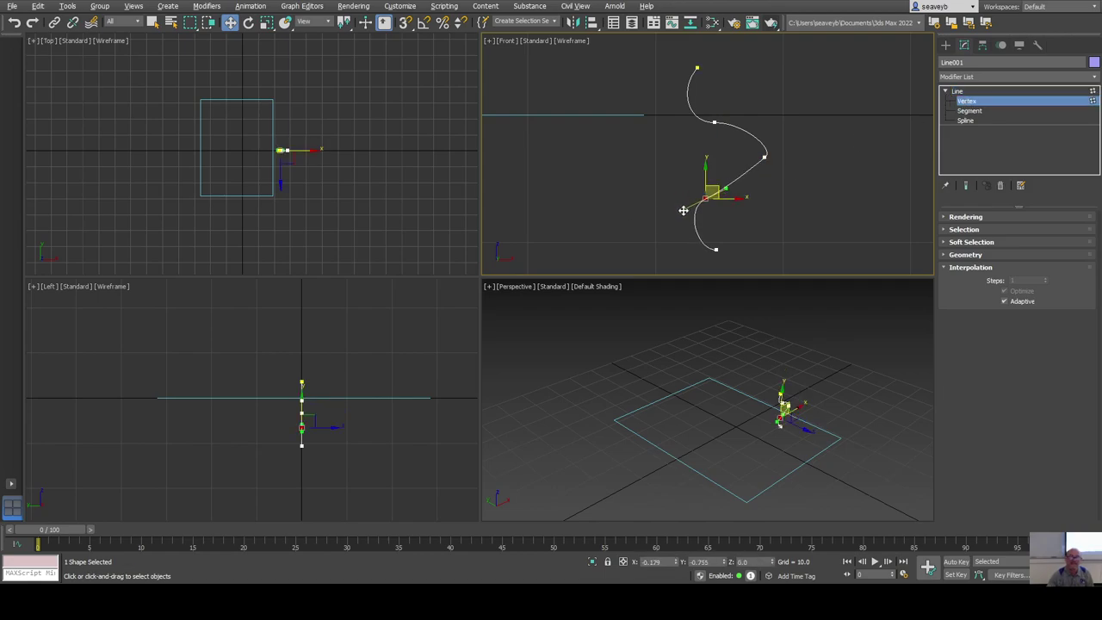
pyautogui.click(766, 156)
pyautogui.moveTo(769, 156); pyautogui.dragTo(763, 179)
pyautogui.click(764, 180)
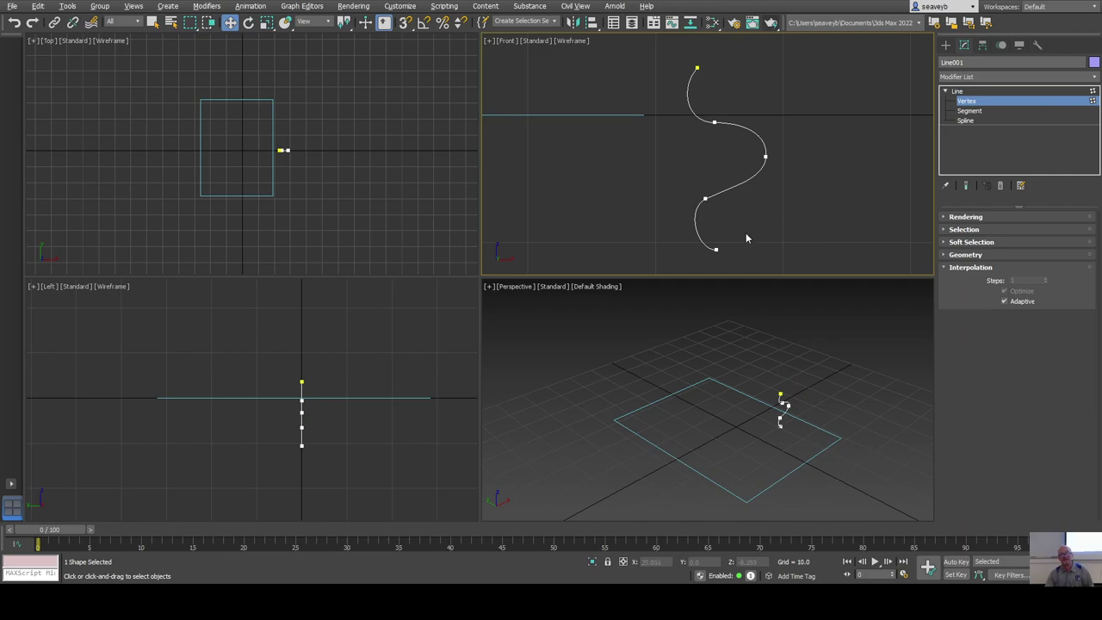
pyautogui.click(964, 92)
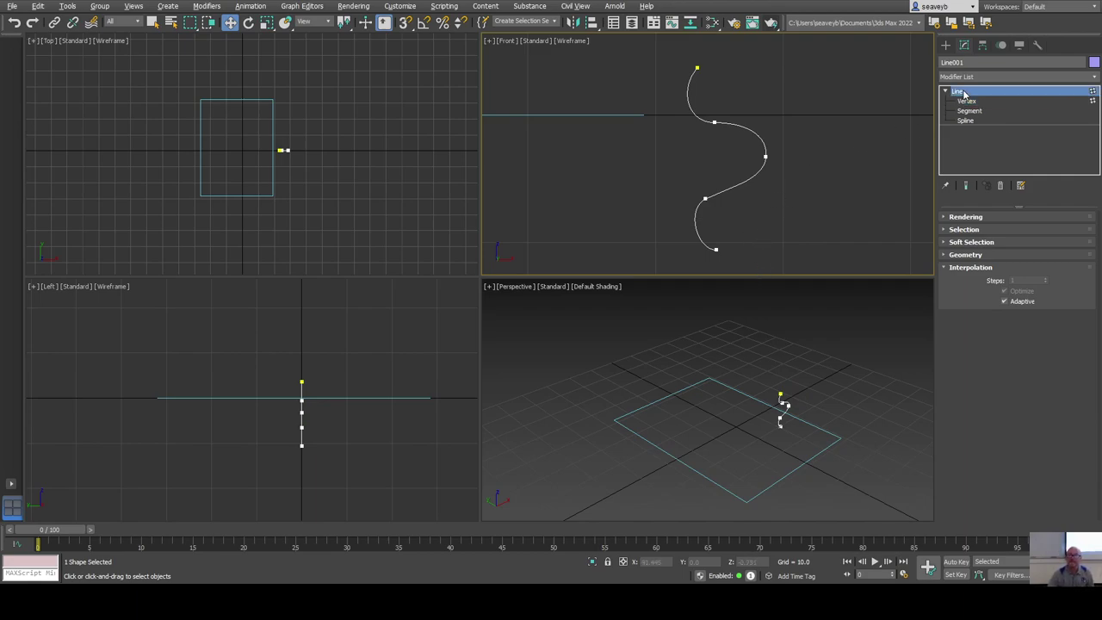
# Scale the S-shaped line down uniformly to a little over half its size at Spline sub-object level.
pyautogui.click(716, 381)
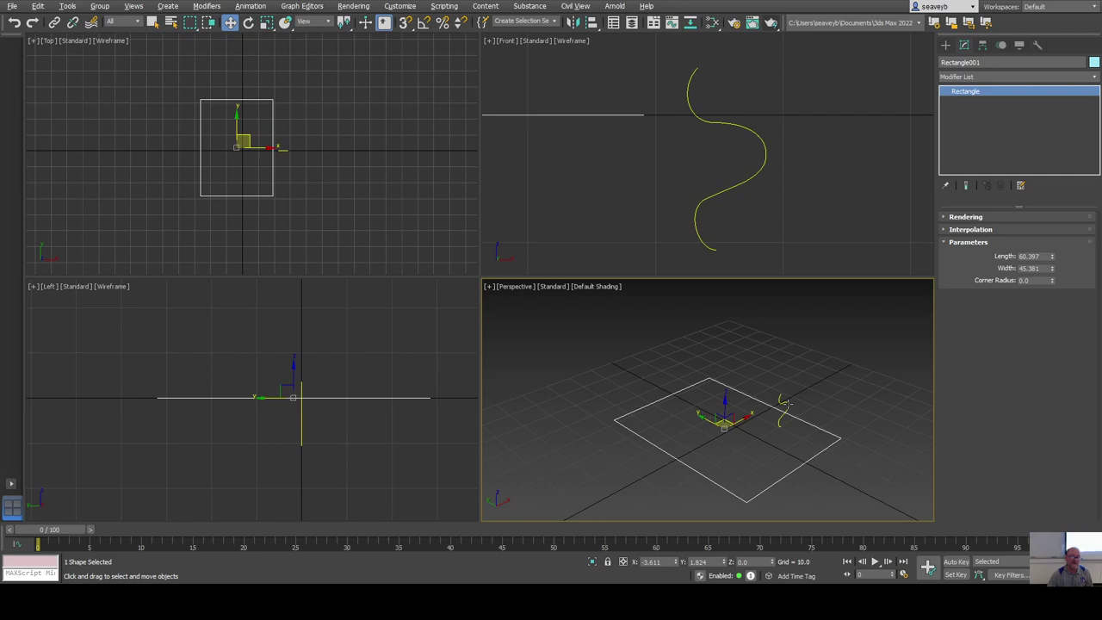
pyautogui.click(715, 123)
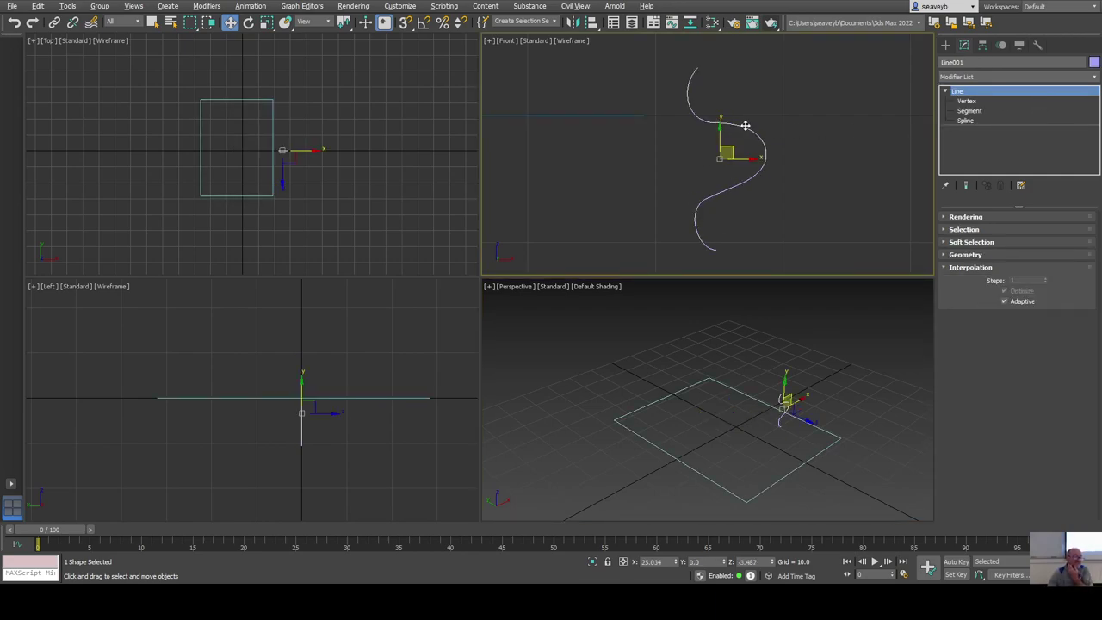
pyautogui.click(966, 120)
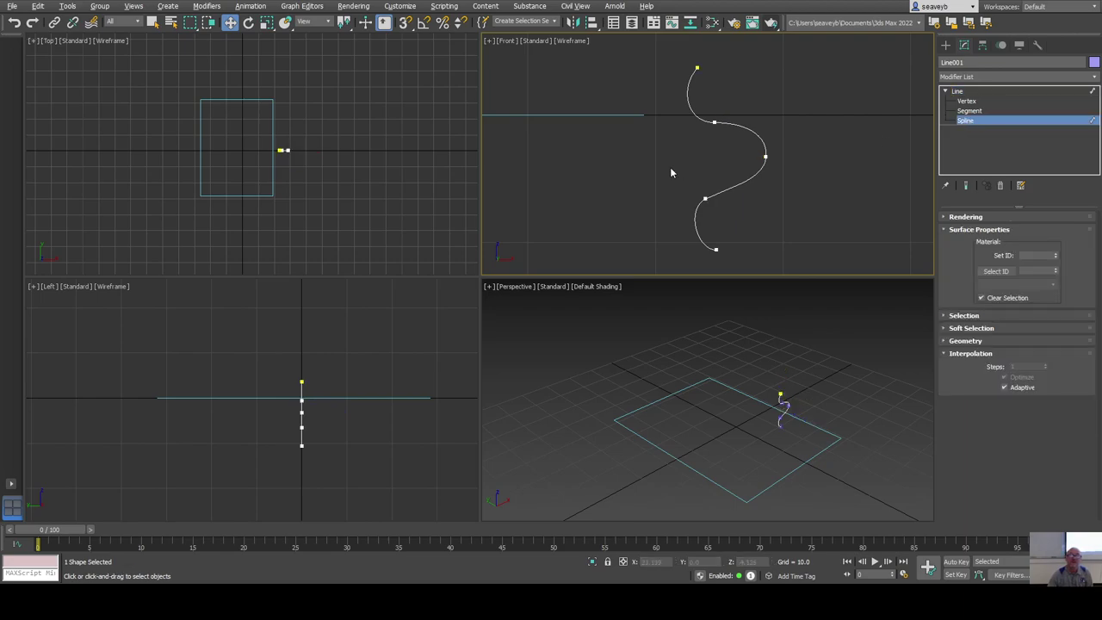
pyautogui.click(724, 131)
pyautogui.press('r')
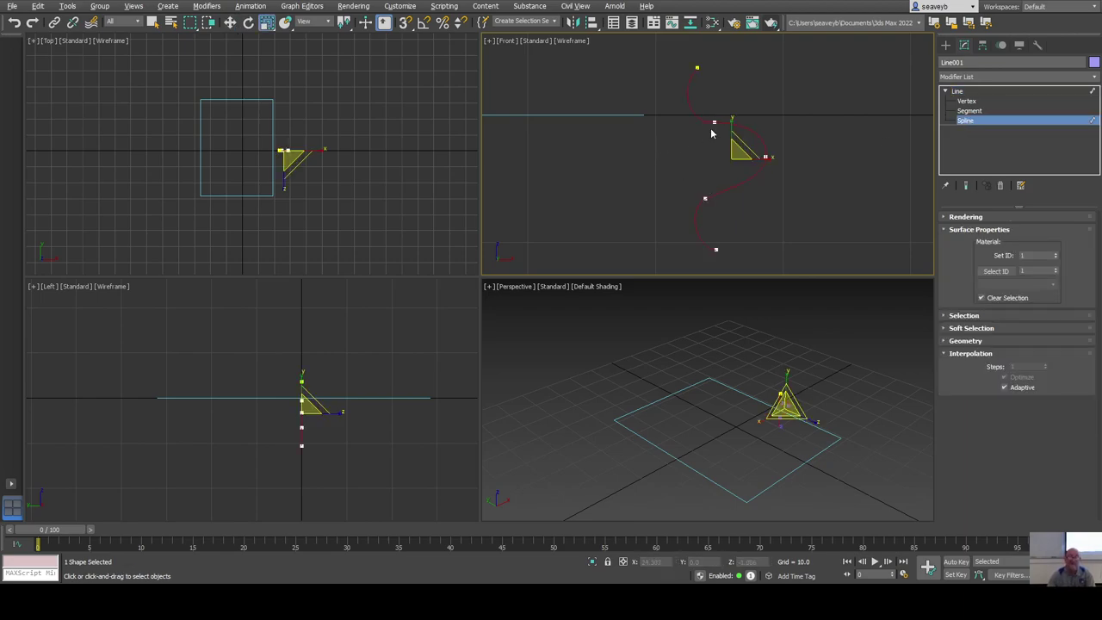
pyautogui.moveTo(734, 142); pyautogui.dragTo(724, 212)
pyautogui.click(958, 91)
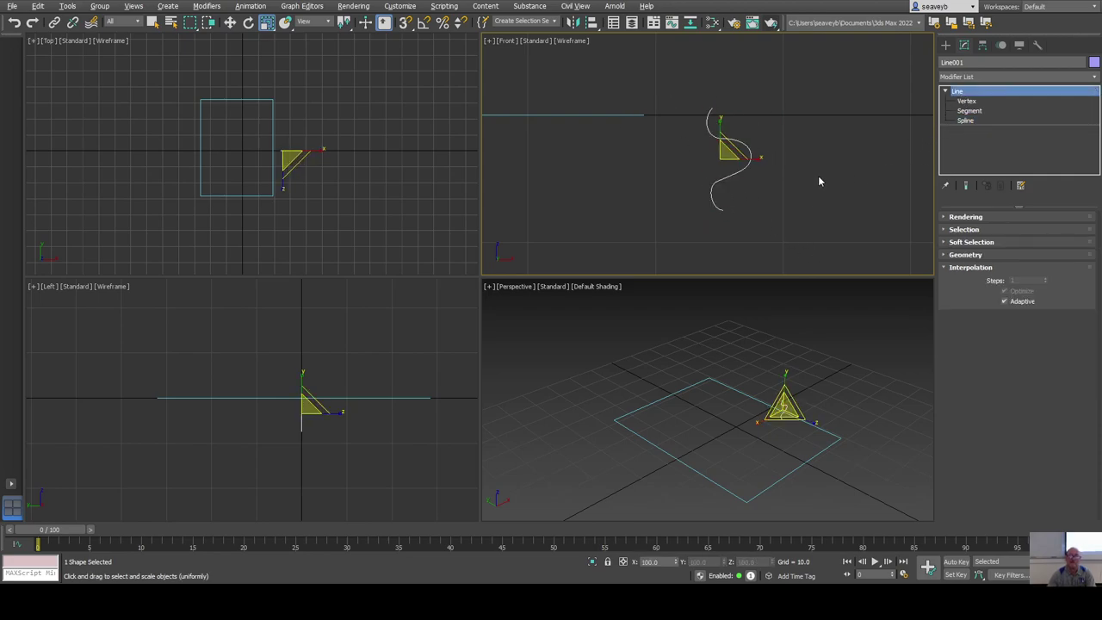
pyautogui.press('q')
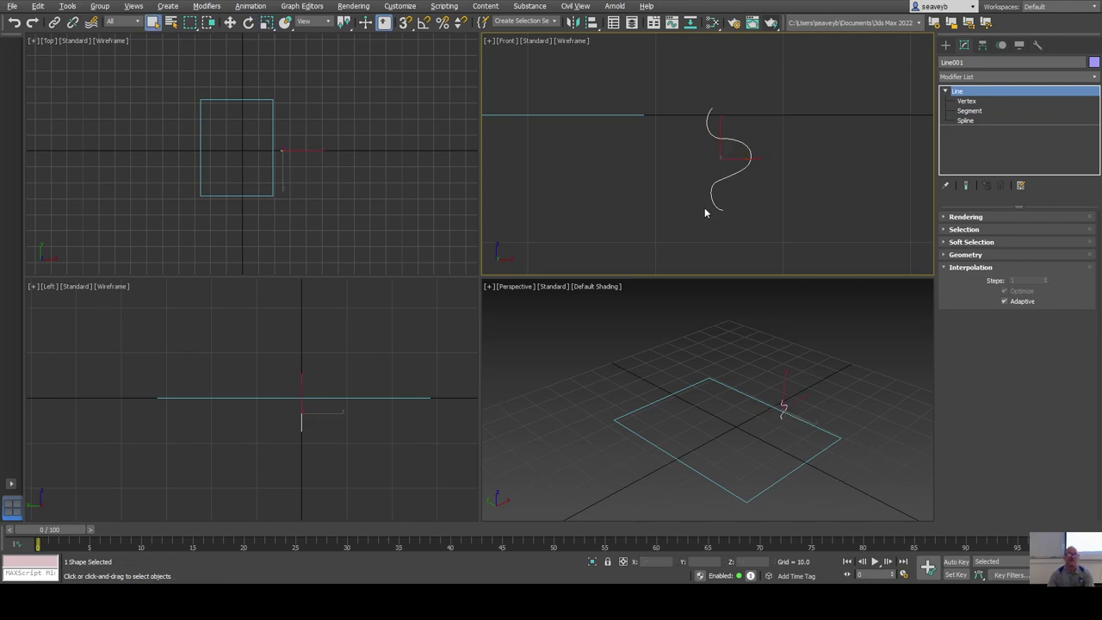
# Apply a Bevel Profile modifier to the rectangle and look through its Improved settings.
pyautogui.click(736, 395)
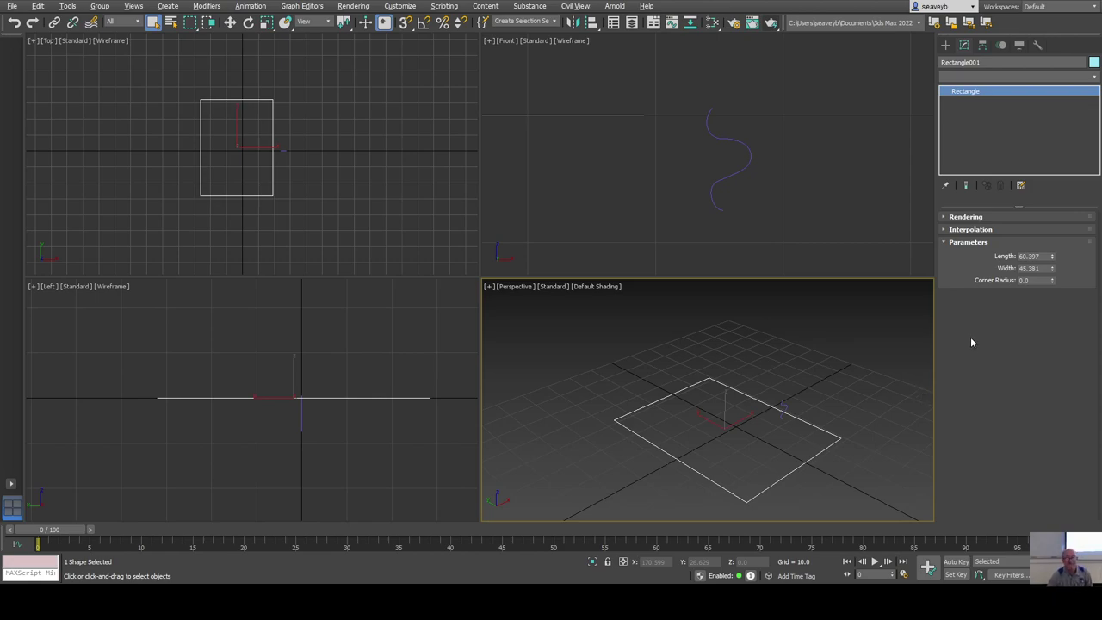
pyautogui.press('Return')
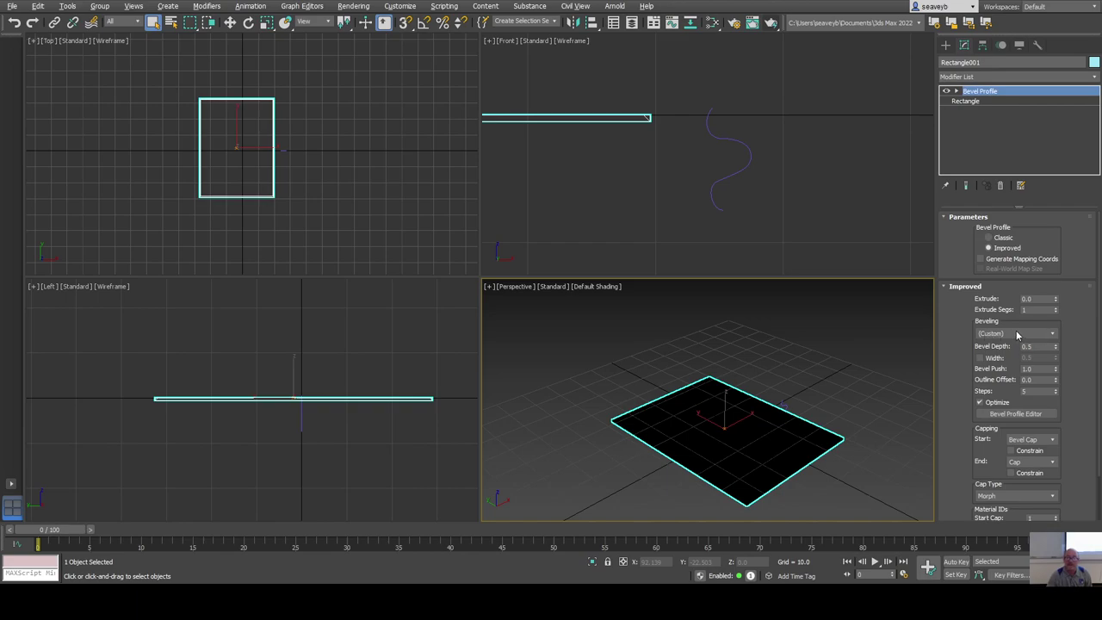
pyautogui.scroll(-1, 962, 327)
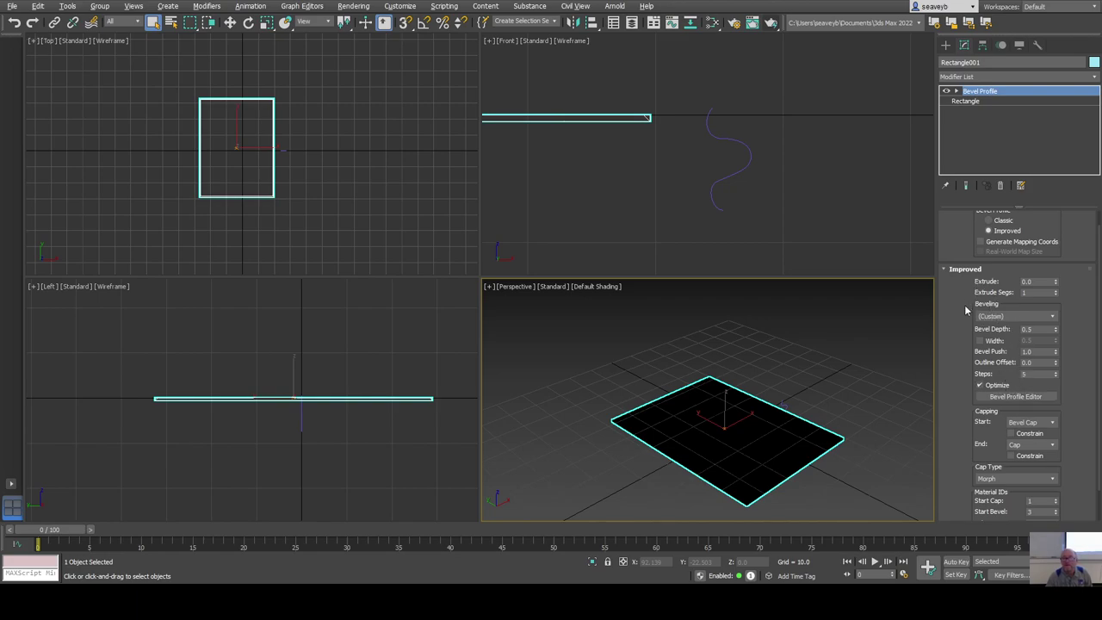
pyautogui.scroll(-2, 965, 316)
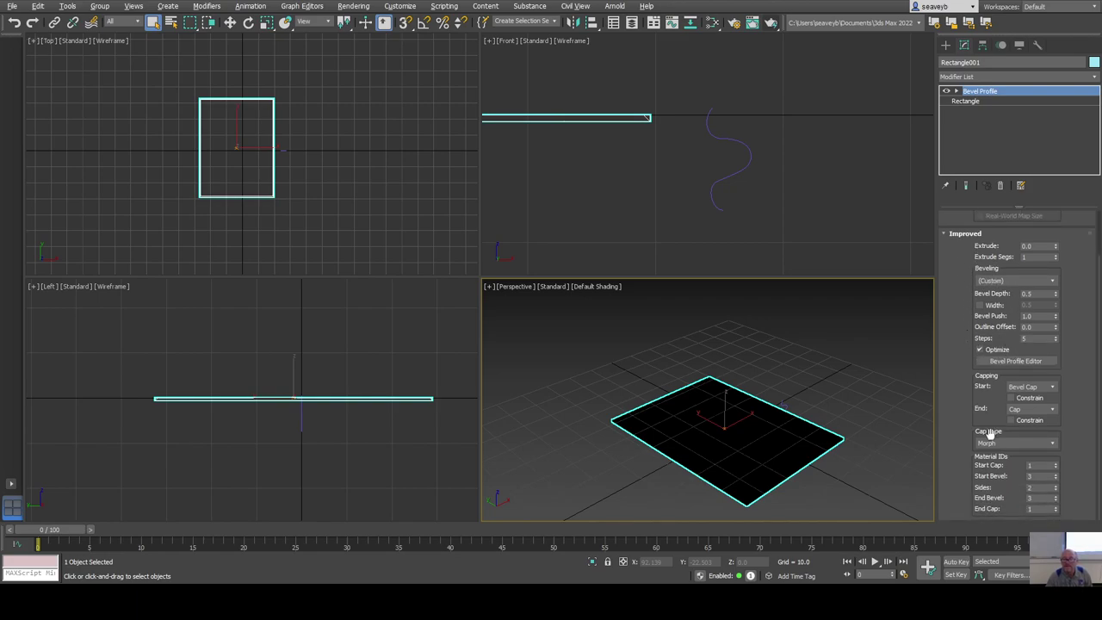
pyautogui.scroll(3, 958, 375)
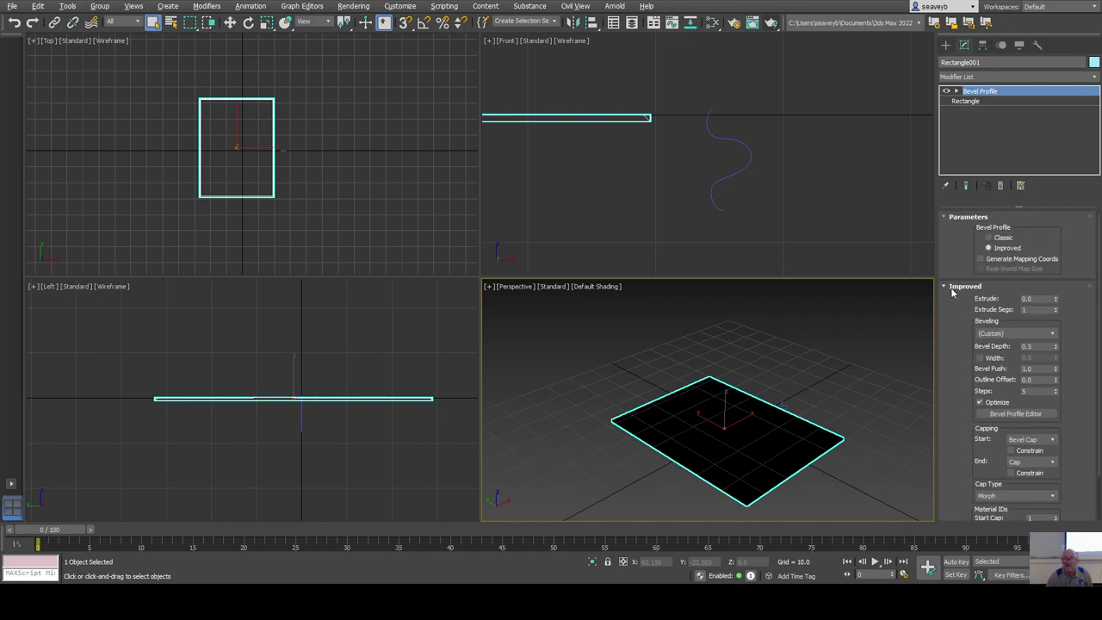
# Switch the Bevel Profile to Classic and pick the S-shaped line as the rectangle's edge profile.
pyautogui.click(989, 238)
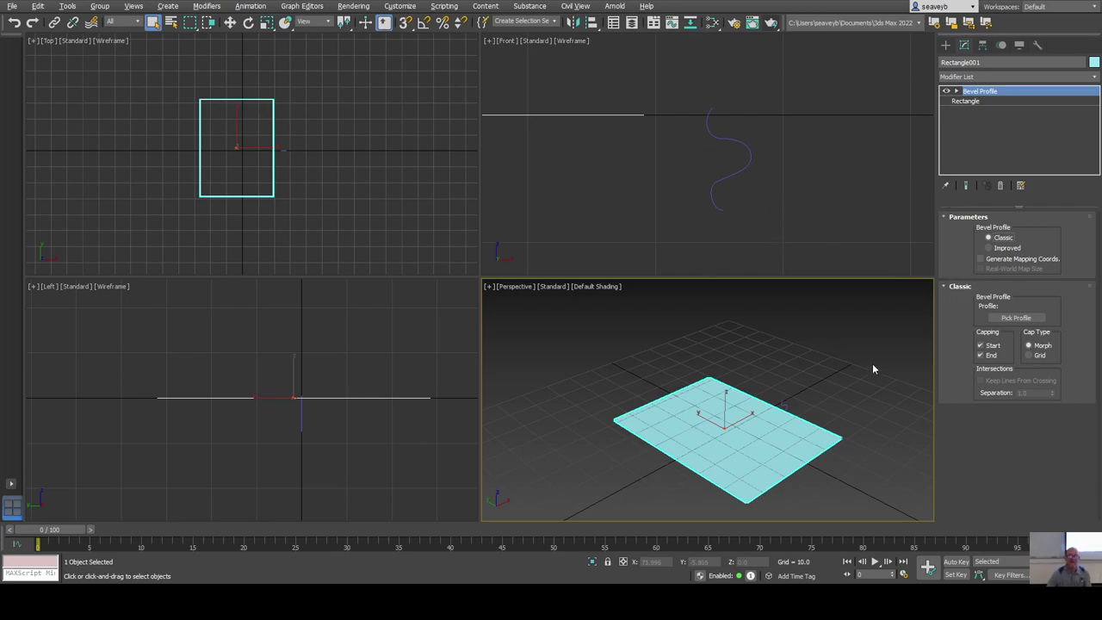
pyautogui.click(998, 319)
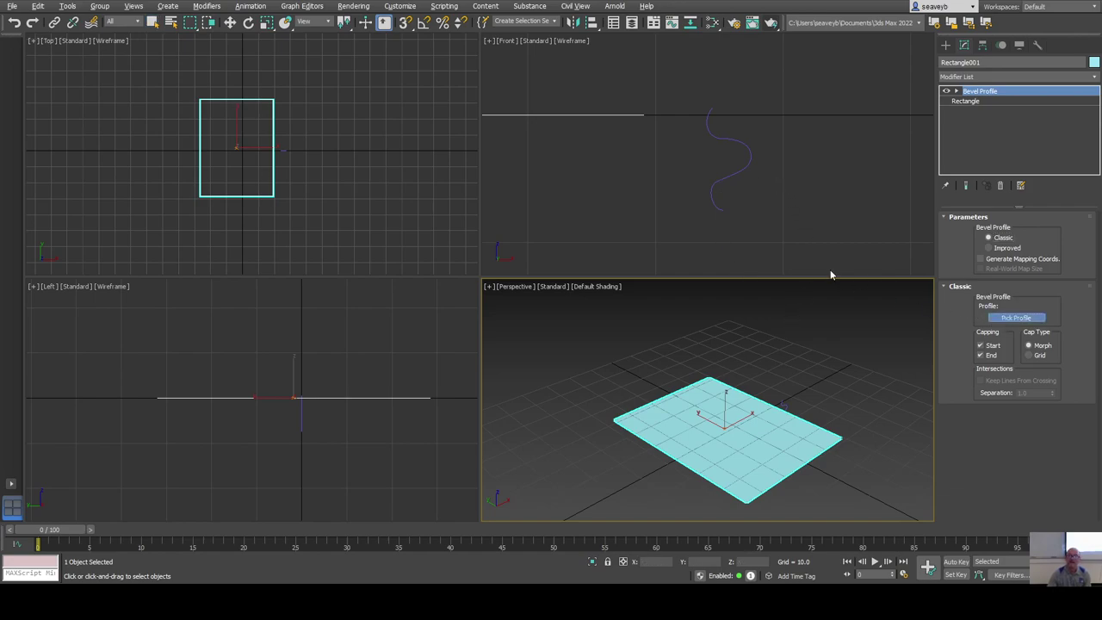
pyautogui.click(727, 179)
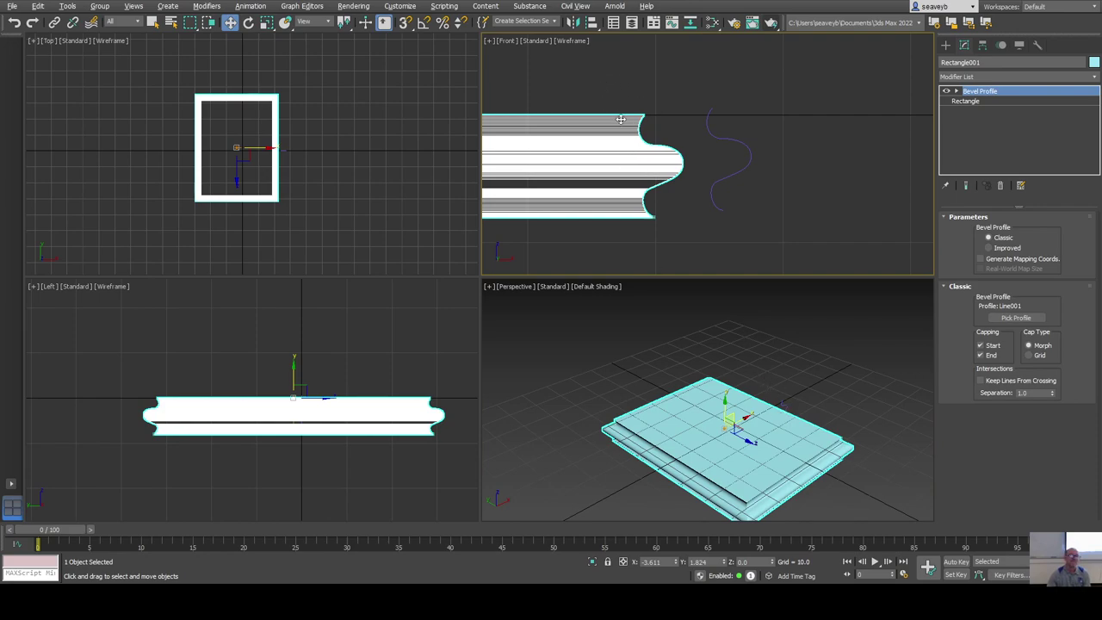
pyautogui.moveTo(739, 446); pyautogui.dragTo(742, 394, button='middle')
pyautogui.moveTo(741, 393)
pyautogui.keyDown('alt'); pyautogui.mouseDown(button='middle')
pyautogui.moveTo(886, 431)
pyautogui.moveTo(889, 421)
pyautogui.moveTo(763, 430)
pyautogui.moveTo(750, 399)
pyautogui.mouseUp(button='middle'); pyautogui.keyUp('alt')
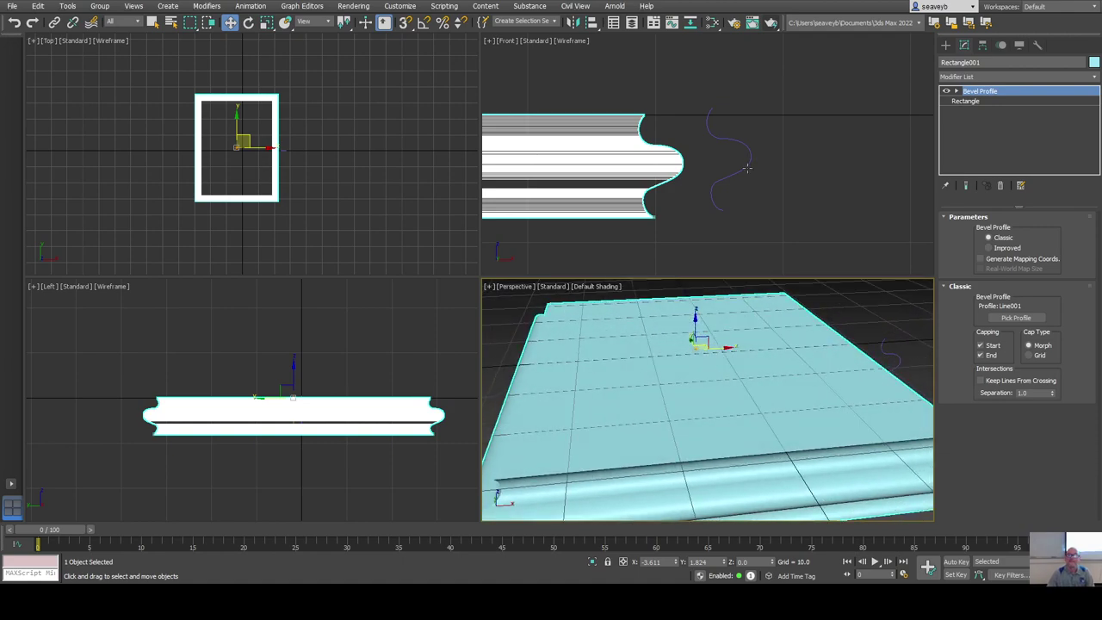
# Rotate the profile line's spline sub-object in the front view until its start point is at the lower end.
pyautogui.click(801, 184)
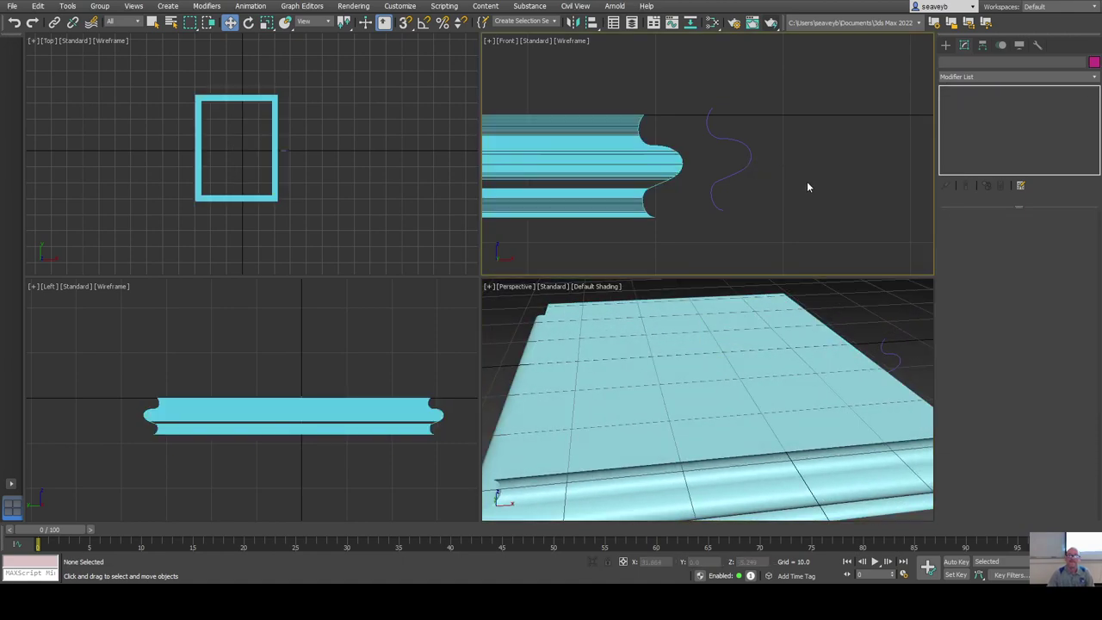
pyautogui.click(747, 166)
pyautogui.click(965, 121)
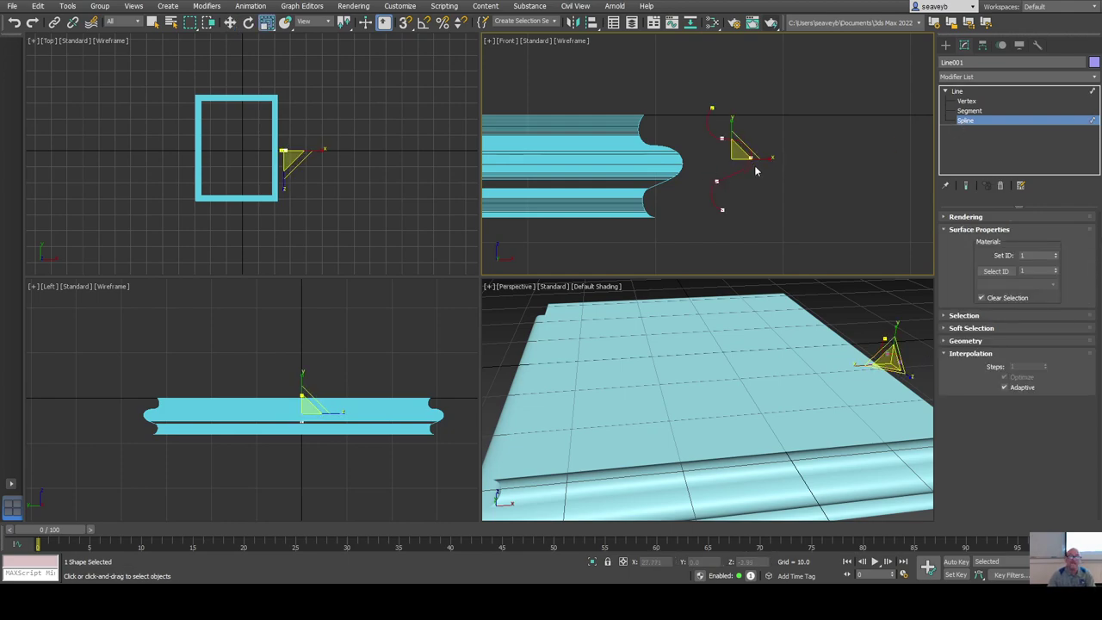
pyautogui.press('e')
pyautogui.moveTo(754, 138); pyautogui.dragTo(982, 250)
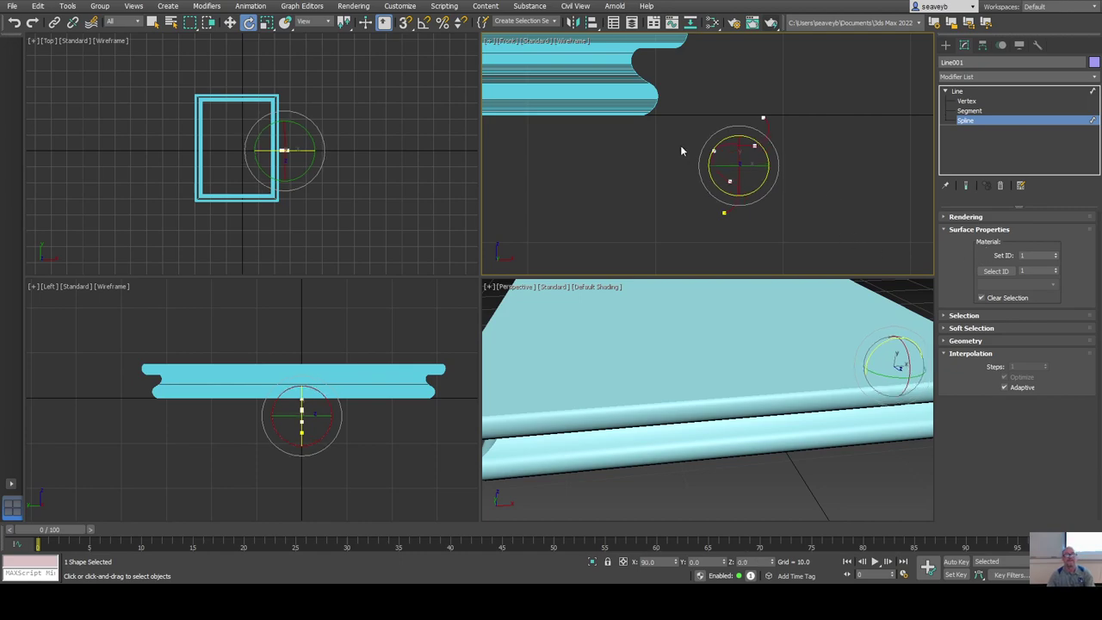
pyautogui.moveTo(684, 152); pyautogui.dragTo(749, 212, button='middle')
pyautogui.scroll(-4, 732, 244)
pyautogui.moveTo(756, 370); pyautogui.dragTo(673, 421, button='middle')
pyautogui.scroll(-3, 802, 372)
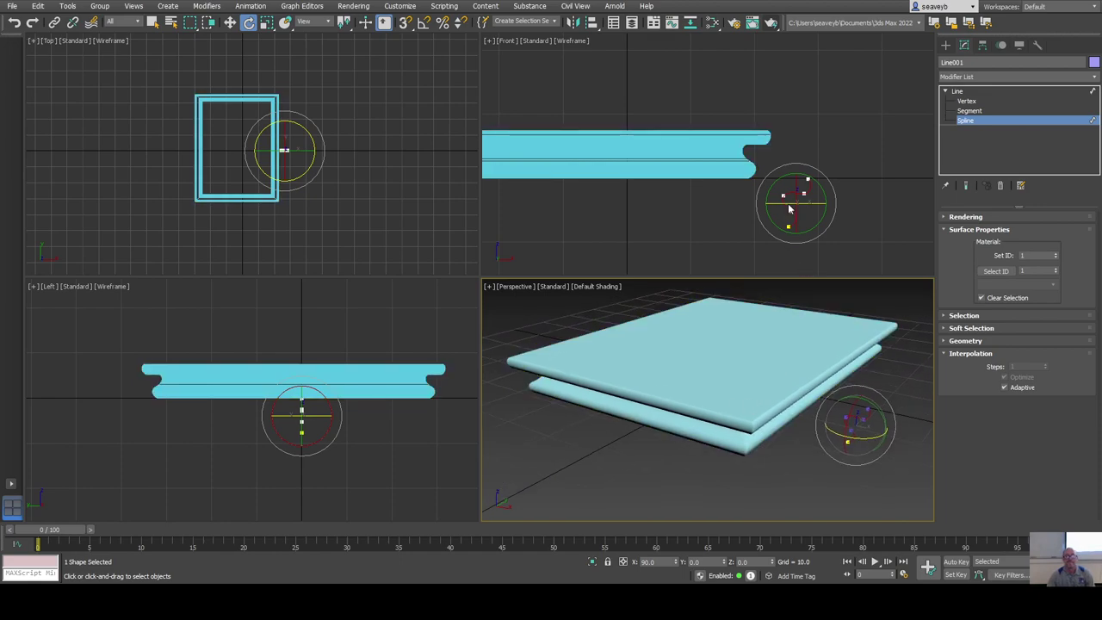
# Try rotating the whole profile line at object level in the front view.
pyautogui.click(967, 121)
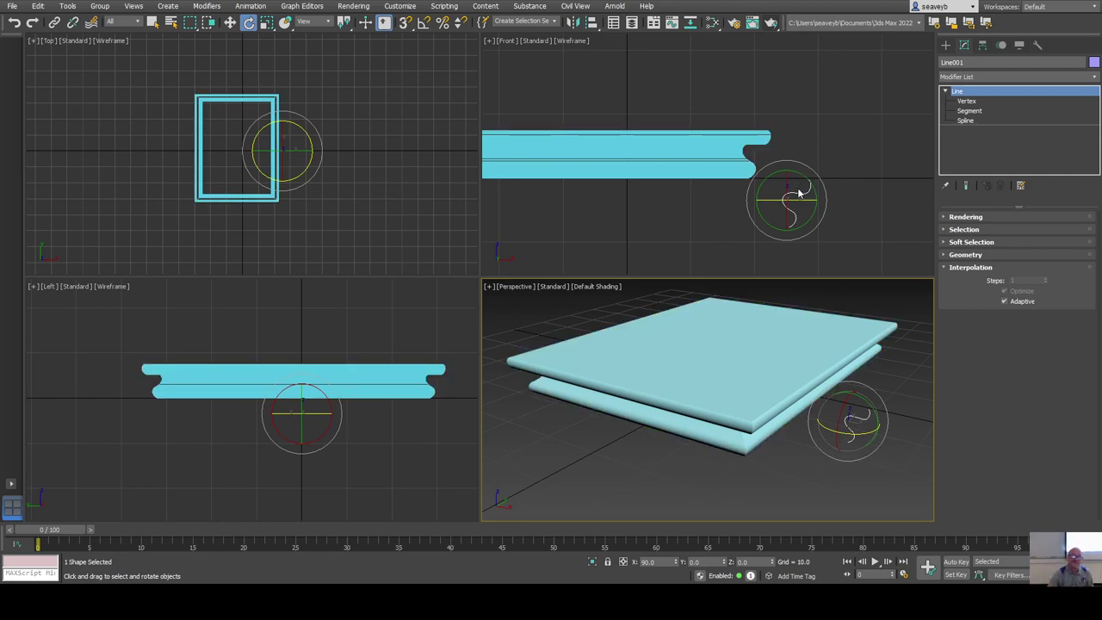
pyautogui.middleClick(843, 136)
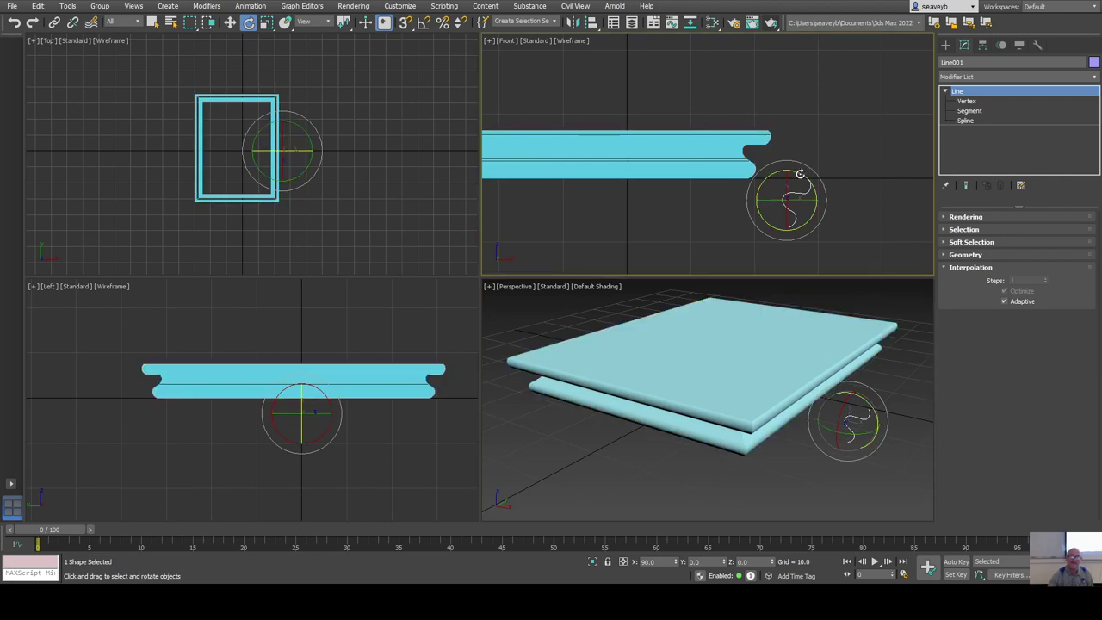
pyautogui.moveTo(808, 171); pyautogui.dragTo(738, 213)
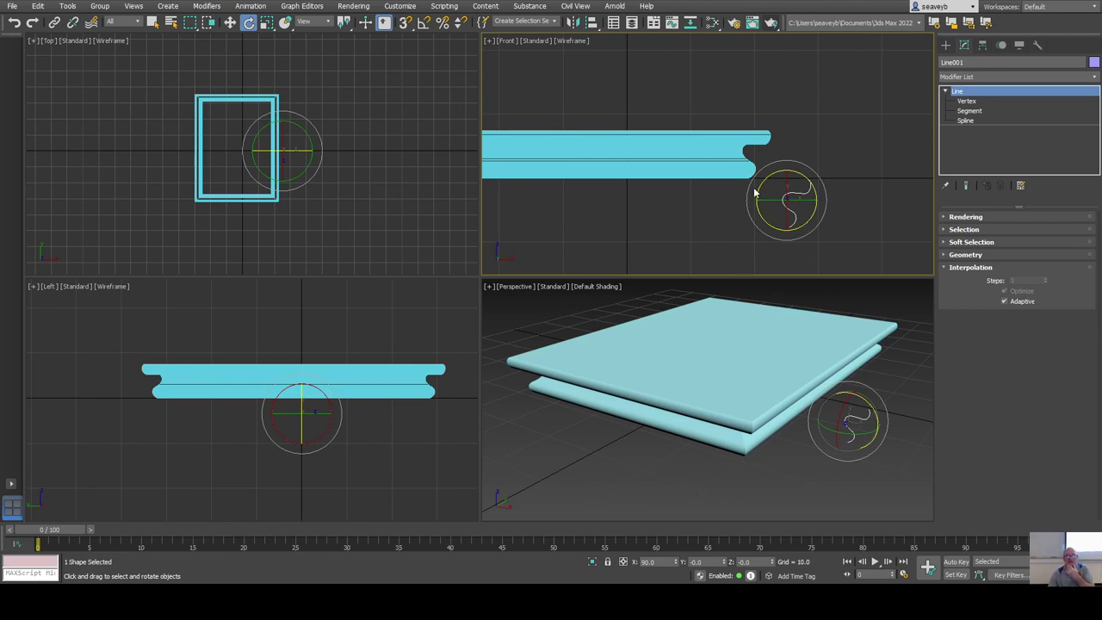
# Switch the beveled rectangle to the Improved Bevel Profile with the ThreeStep bevel preset and set Extrude to 2.62.
pyautogui.click(780, 339)
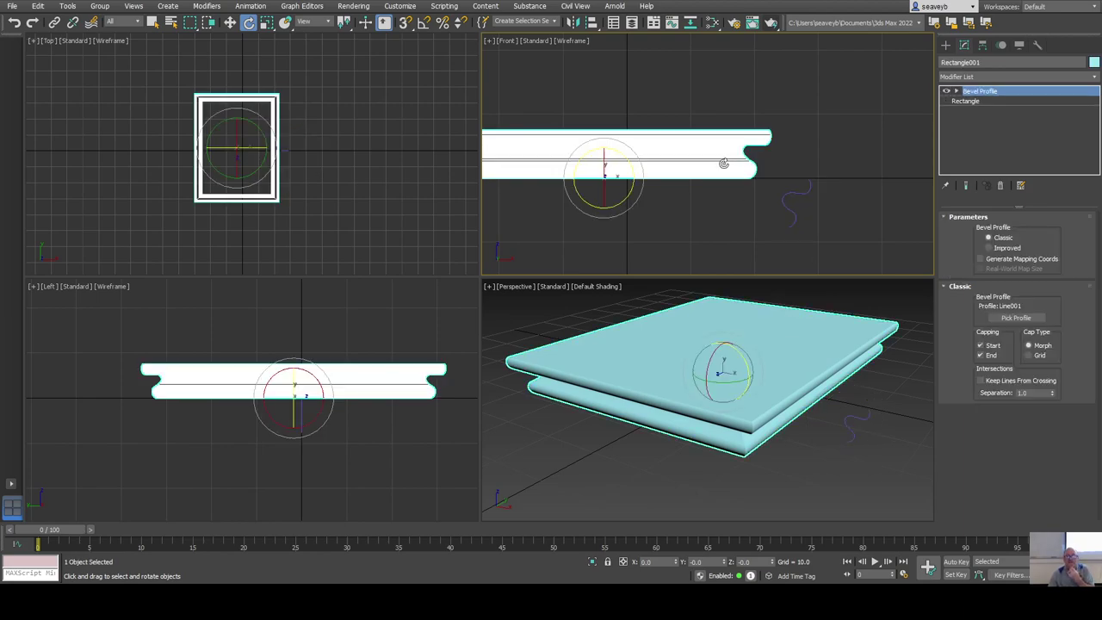
pyautogui.click(989, 248)
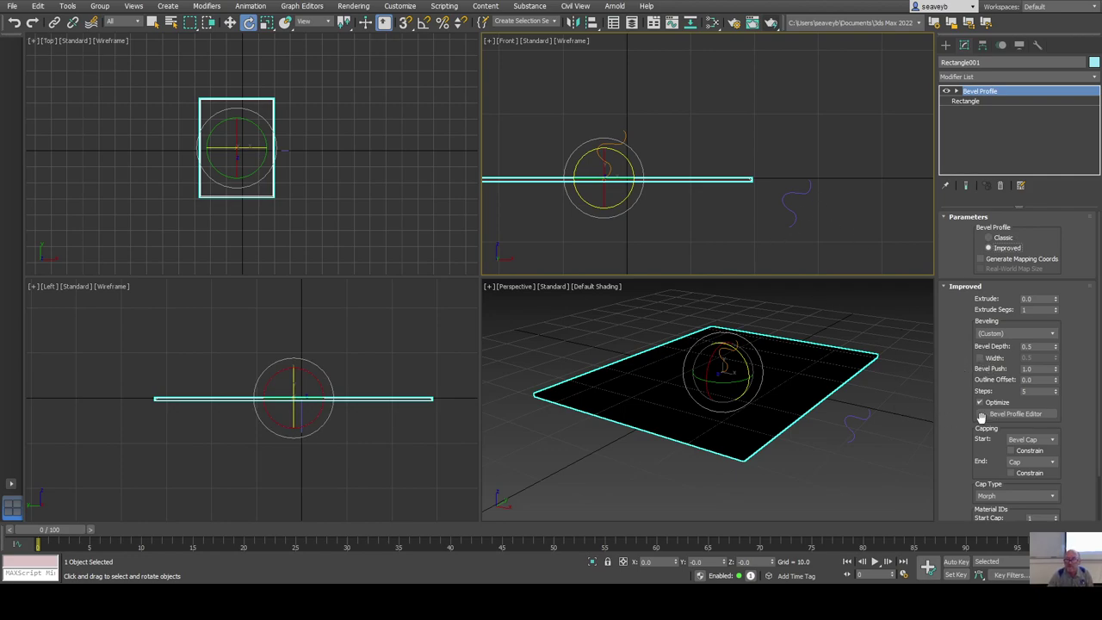
pyautogui.scroll(-2, 1009, 410)
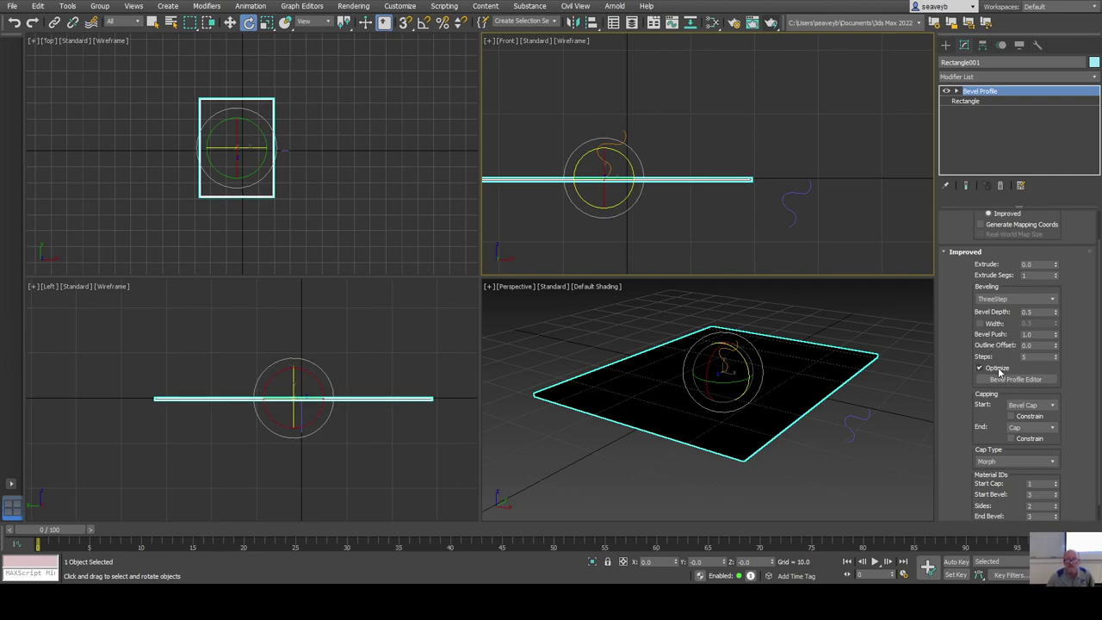
pyautogui.moveTo(1056, 271); pyautogui.dragTo(1025, 120)
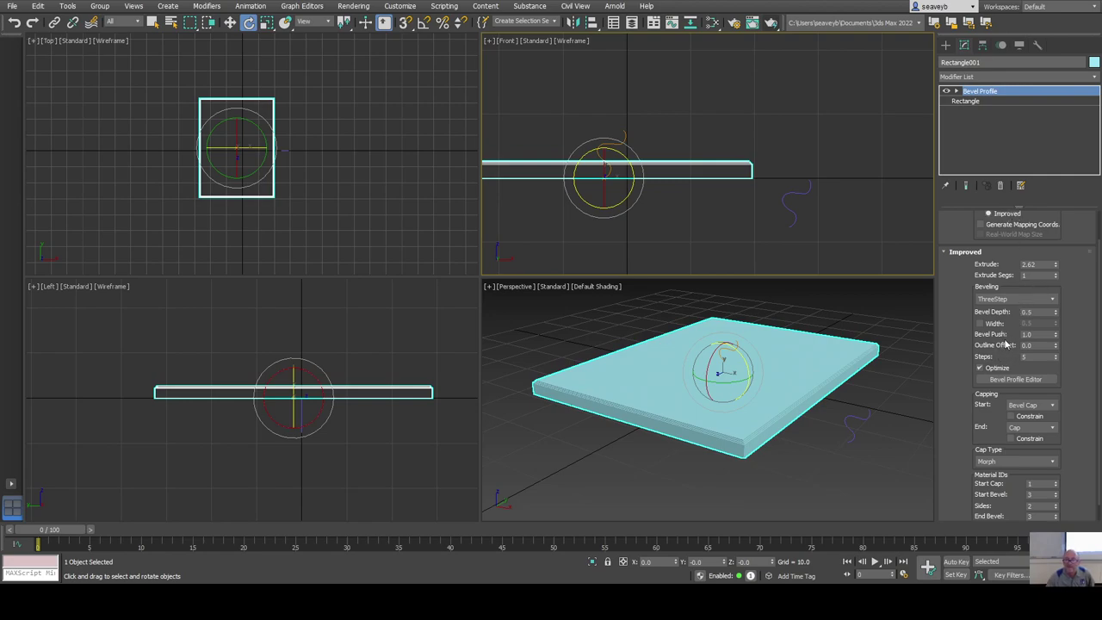
# Change the bevel preset to Half Circle and set the Bevel Depth to 1.1.
pyautogui.press('Up')
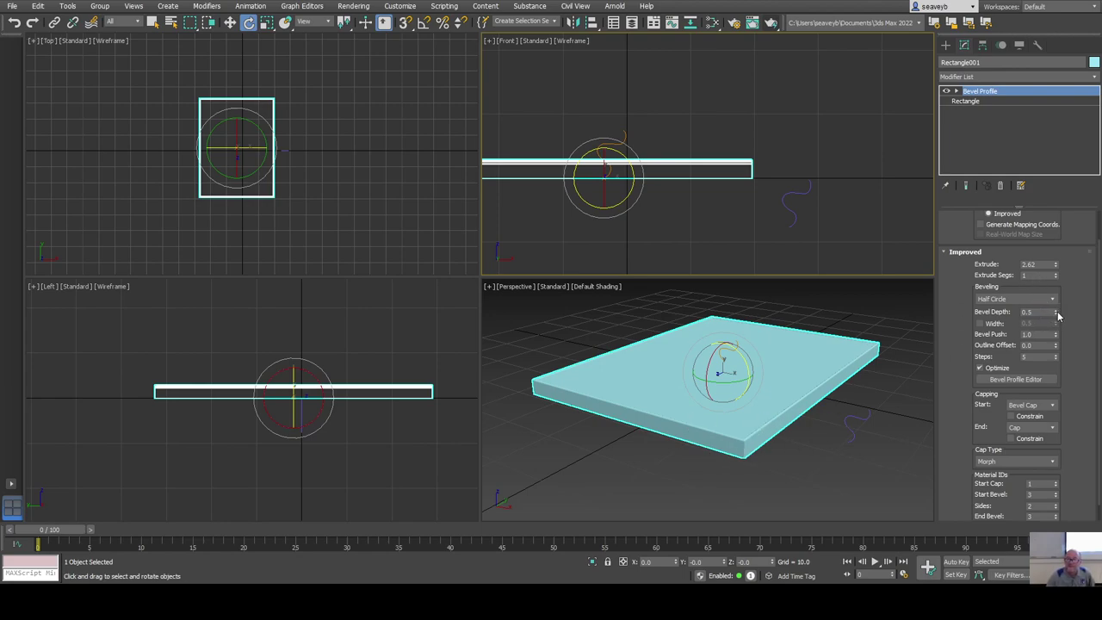
pyautogui.moveTo(1056, 315); pyautogui.dragTo(1003, 273)
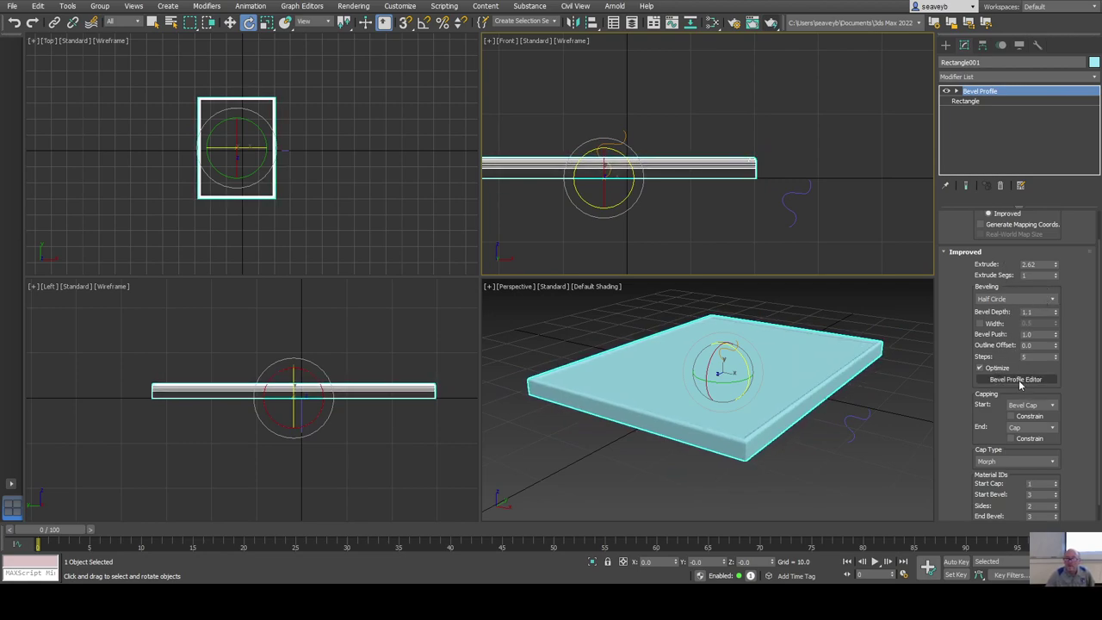
# Reshape the bevel curve in the Bevel Profile Editor and undo the deletion of the beveled rectangle.
pyautogui.click(1014, 384)
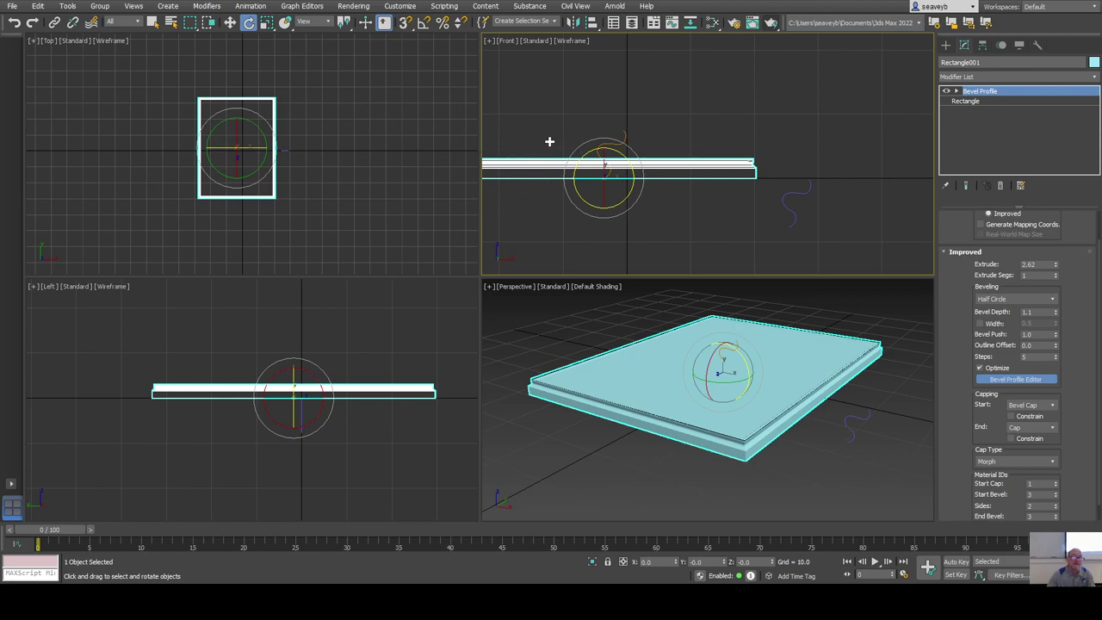
pyautogui.press('Delete')
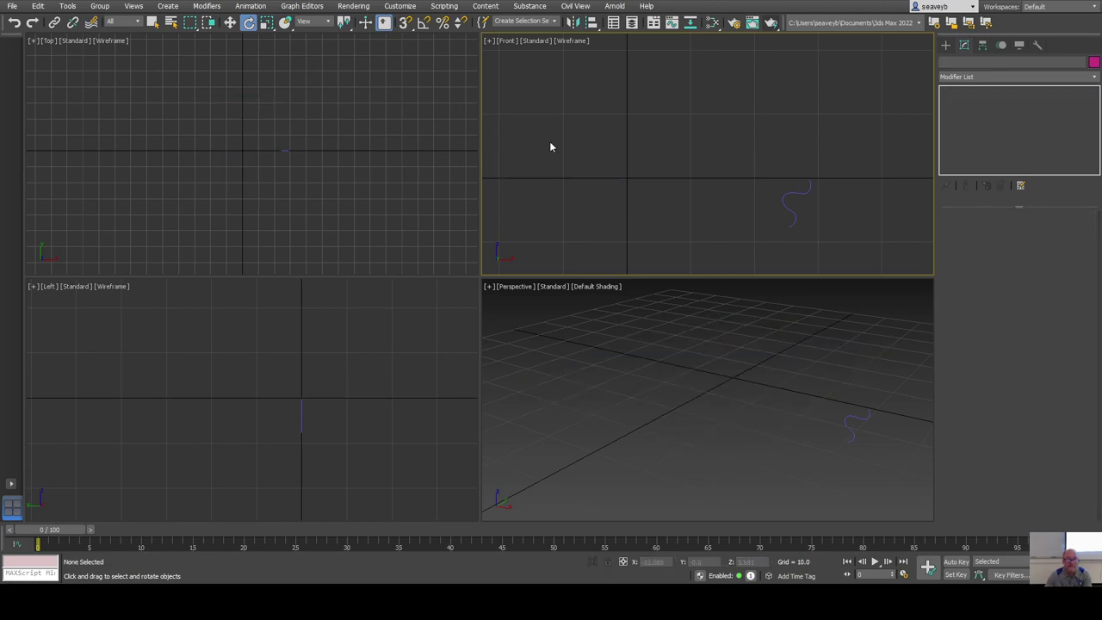
pyautogui.hotkey('ctrl', 'z')
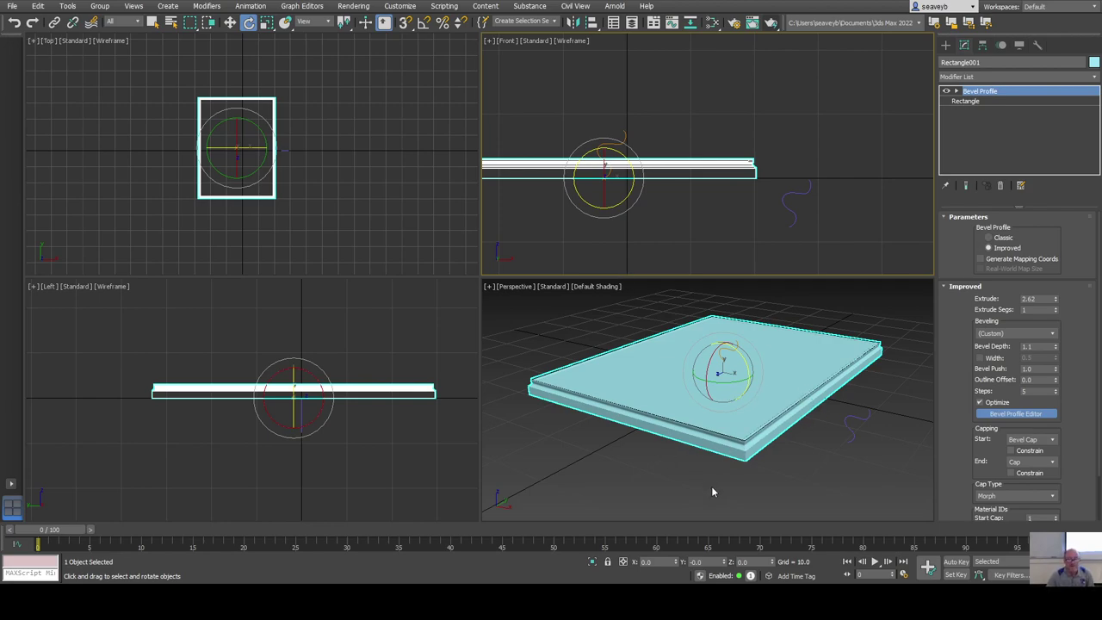
# Delete the curved profile line beside the beveled slab in the front view.
pyautogui.scroll(6, 769, 433)
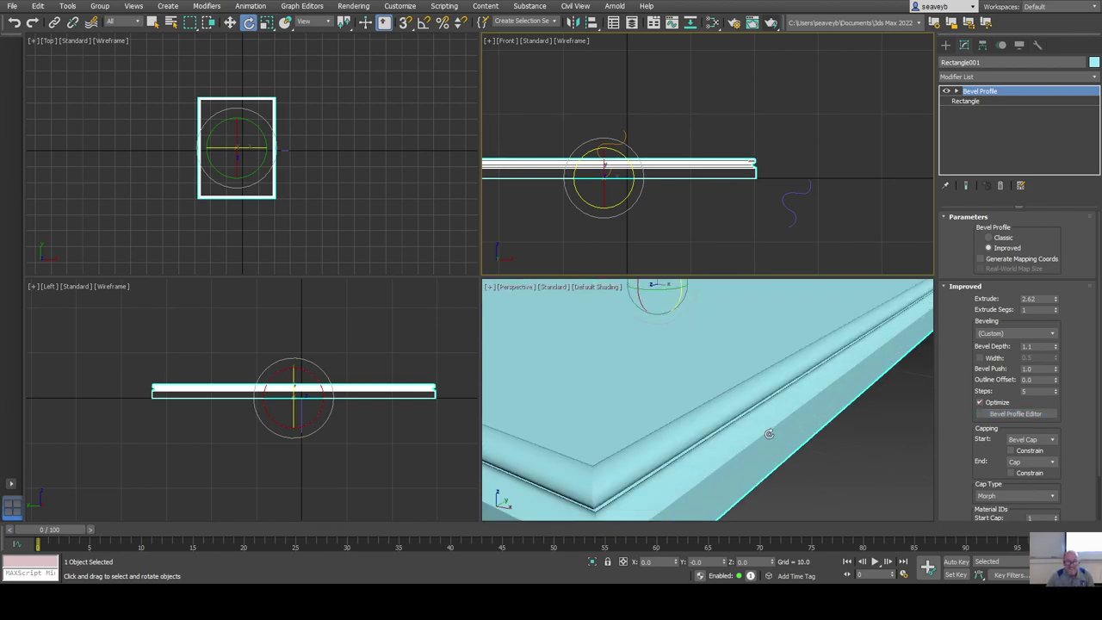
pyautogui.keyDown('alt'); pyautogui.moveTo(770, 421); pyautogui.dragTo(640, 411, button='middle'); pyautogui.keyUp('alt')
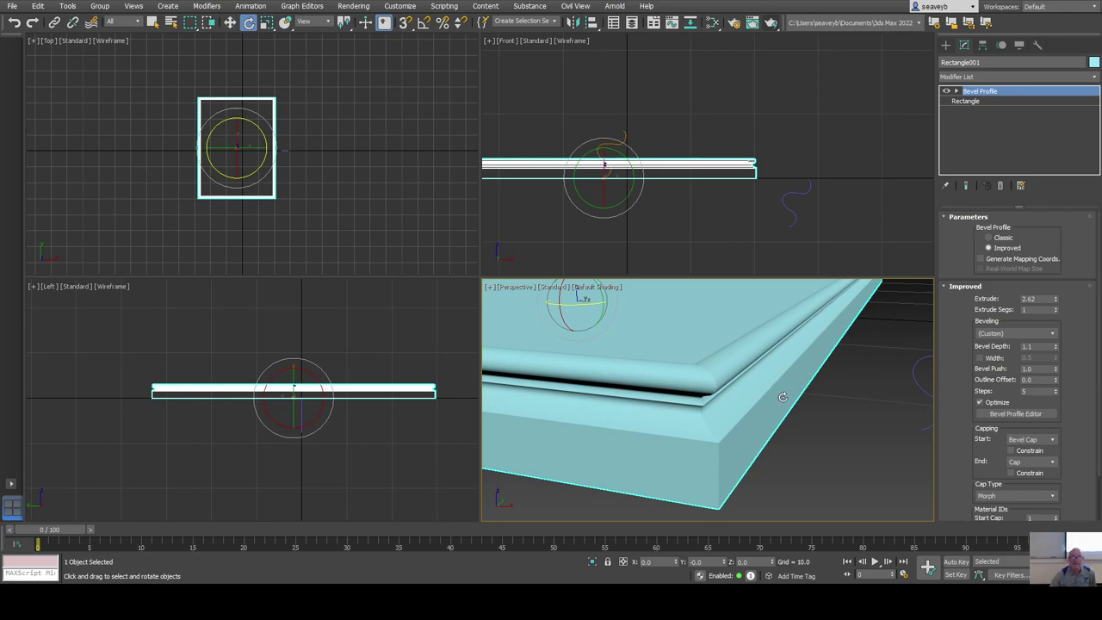
pyautogui.scroll(-6, 785, 395)
pyautogui.keyDown('alt'); pyautogui.moveTo(758, 431); pyautogui.dragTo(795, 431, button='middle'); pyautogui.keyUp('alt')
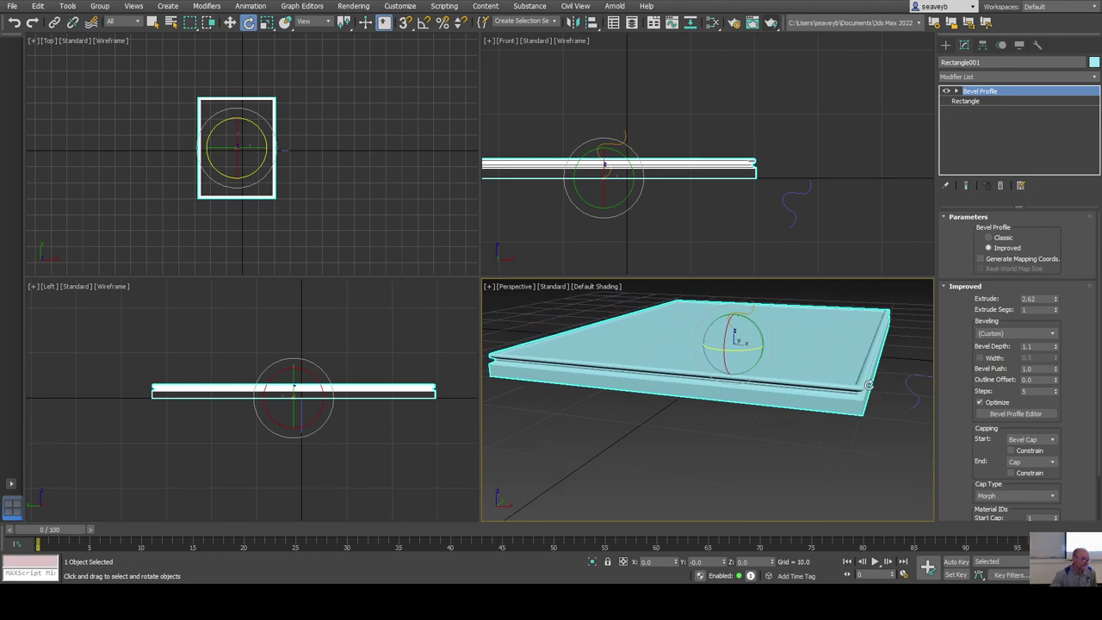
pyautogui.moveTo(783, 239); pyautogui.dragTo(854, 129, button='middle')
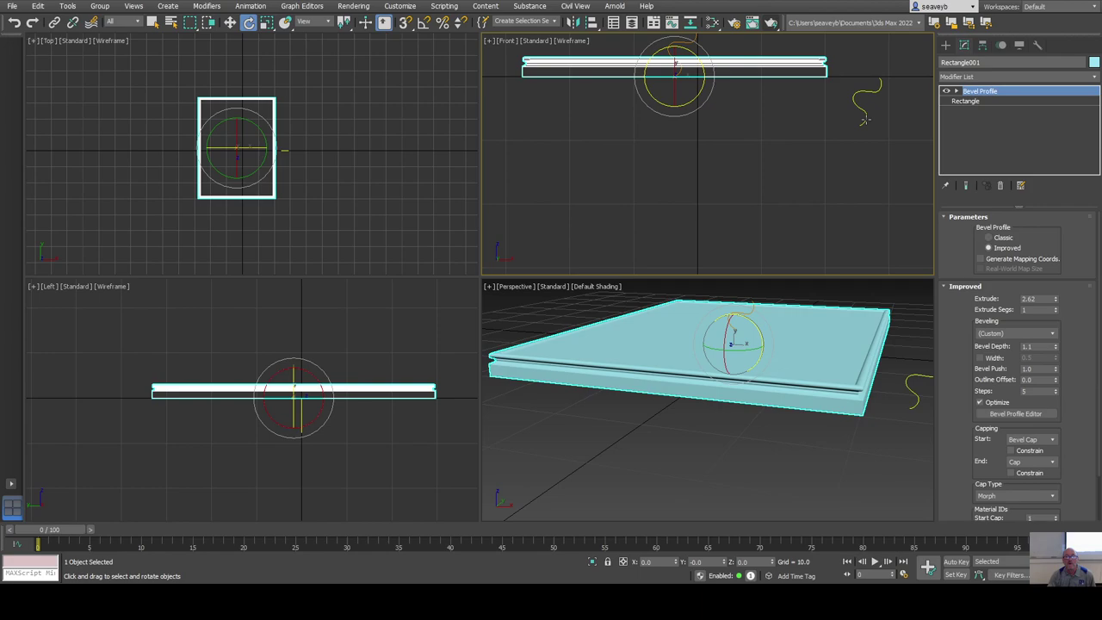
pyautogui.click(865, 120)
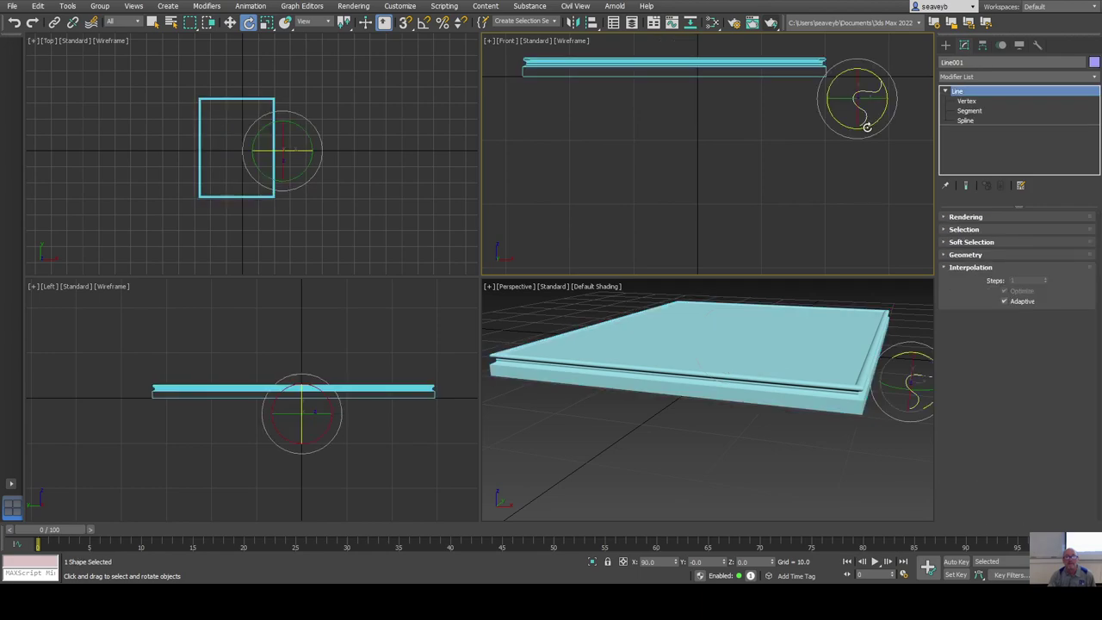
pyautogui.press('Delete')
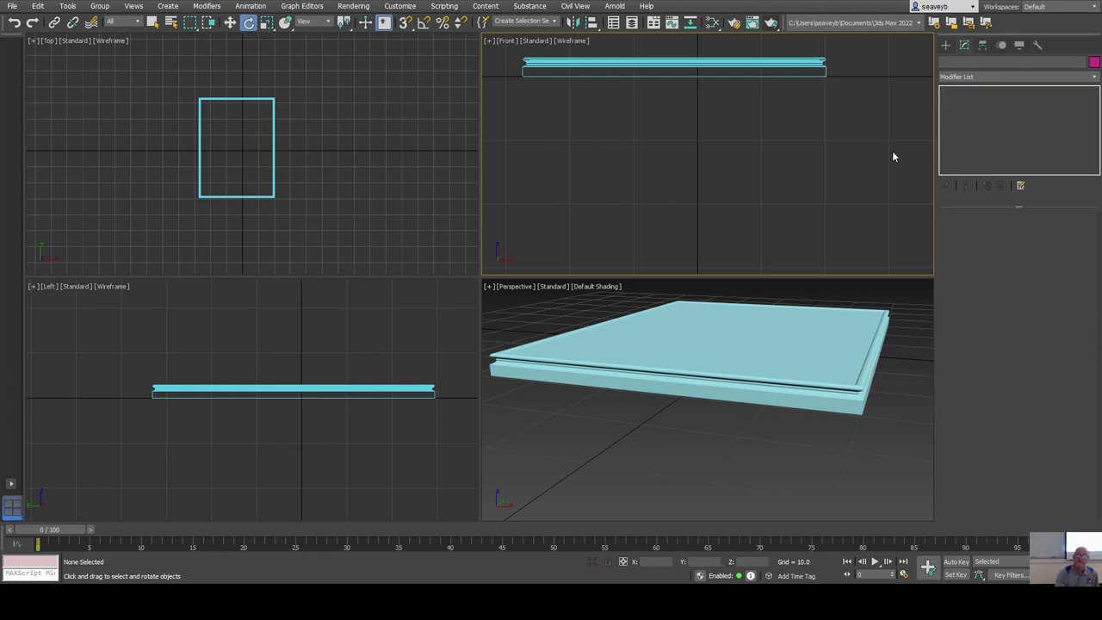
# Draw a narrow vertical rectangle about 27.9 long and 1.35 wide below the slab's right end in the front view.
pyautogui.click(945, 45)
pyautogui.click(1057, 136)
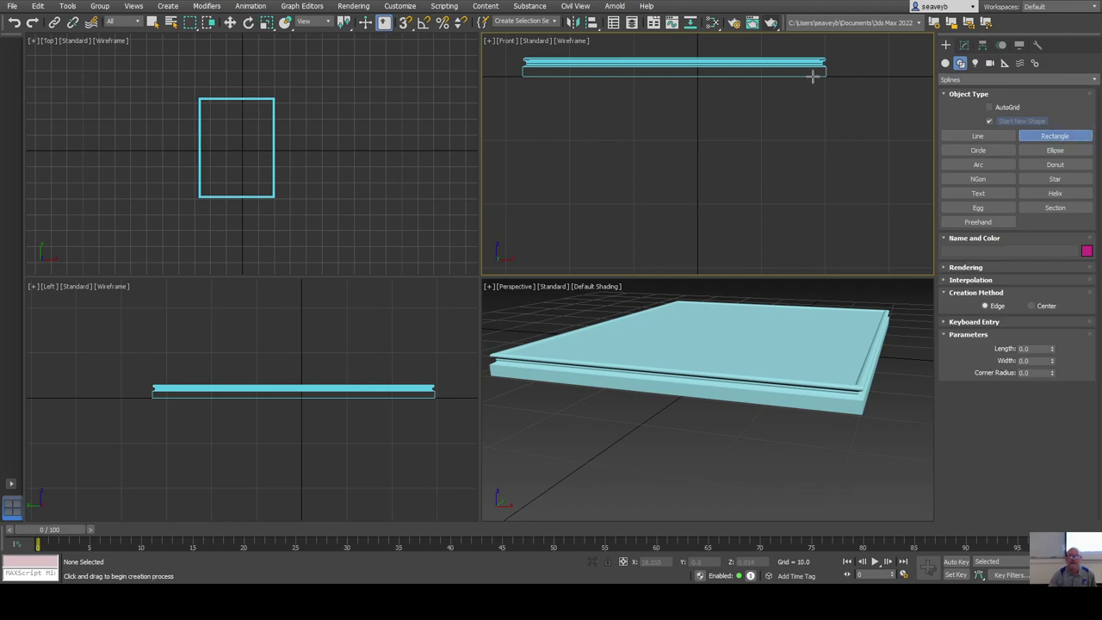
pyautogui.moveTo(813, 73); pyautogui.dragTo(819, 251)
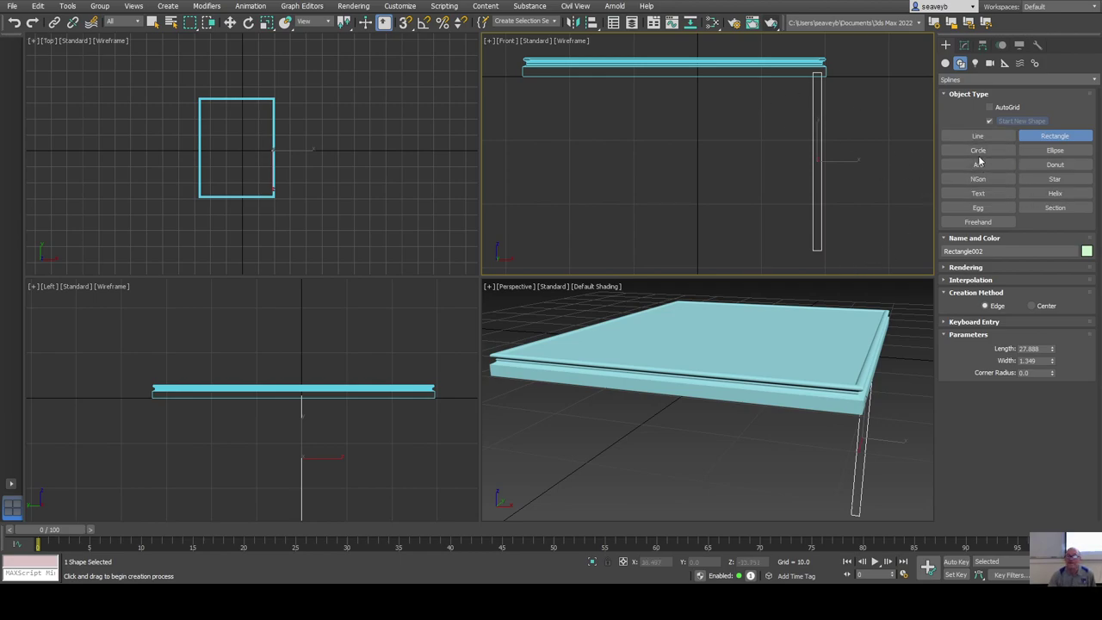
# Draw a tall ellipse about 7.28 by 1.39 and, below it, a small one about 1.77 by 2.66 across the rectangle's right edge.
pyautogui.click(1052, 150)
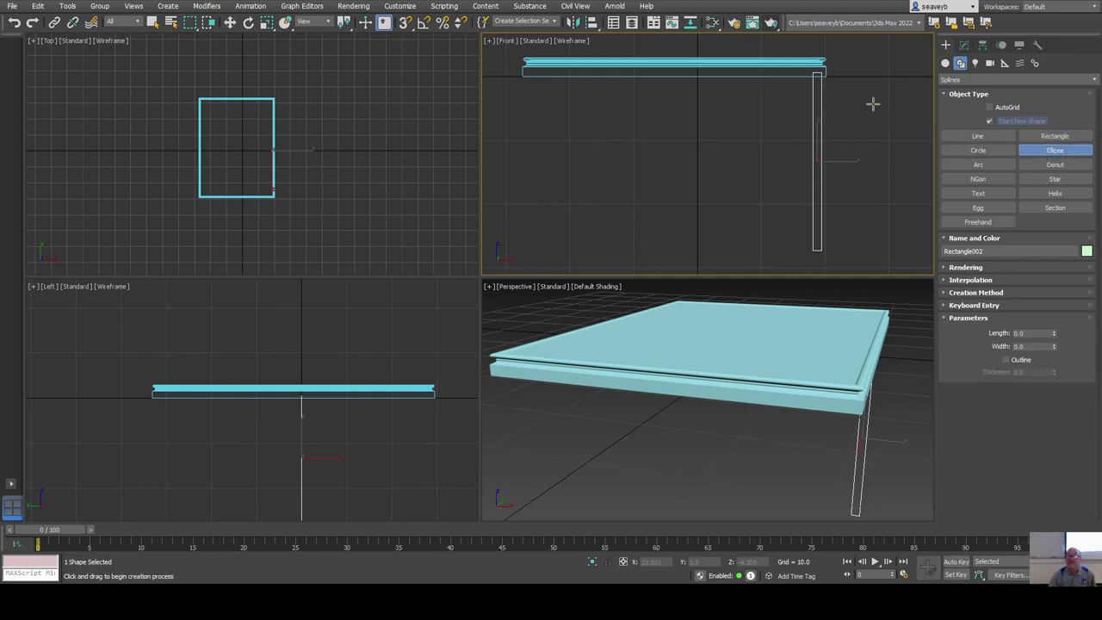
pyautogui.scroll(2, 835, 95)
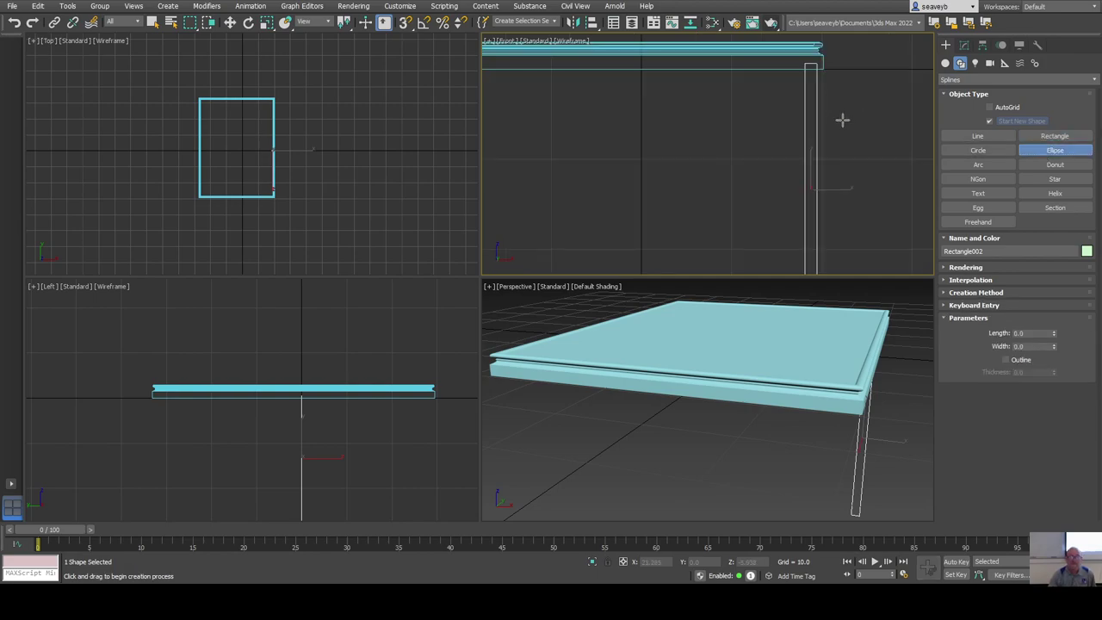
pyautogui.hotkey('alt', 'w')
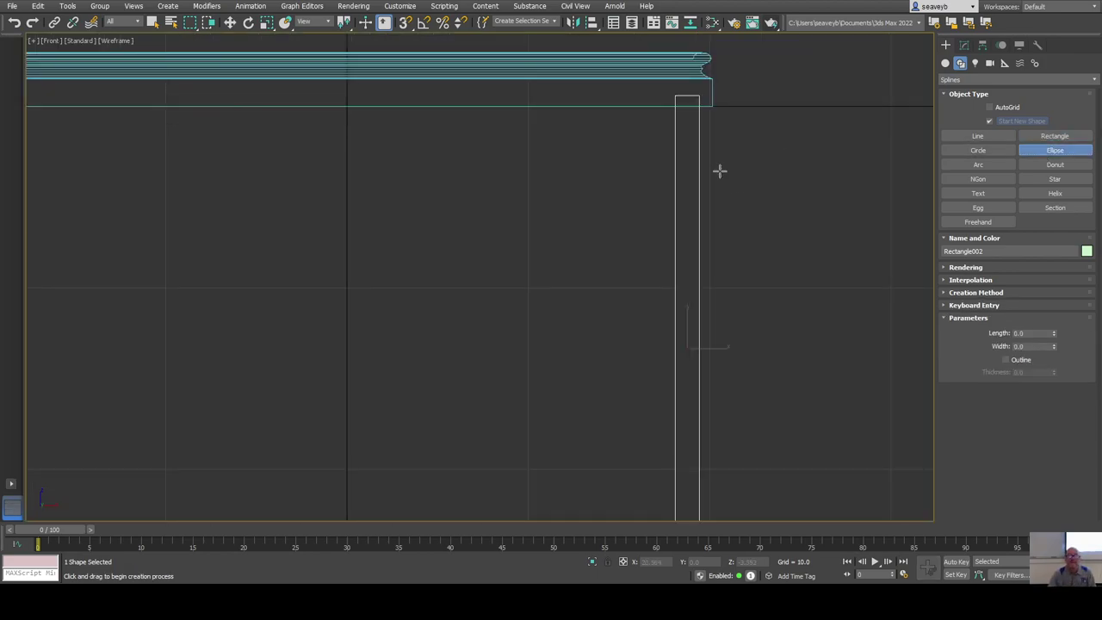
pyautogui.moveTo(694, 137); pyautogui.dragTo(718, 268)
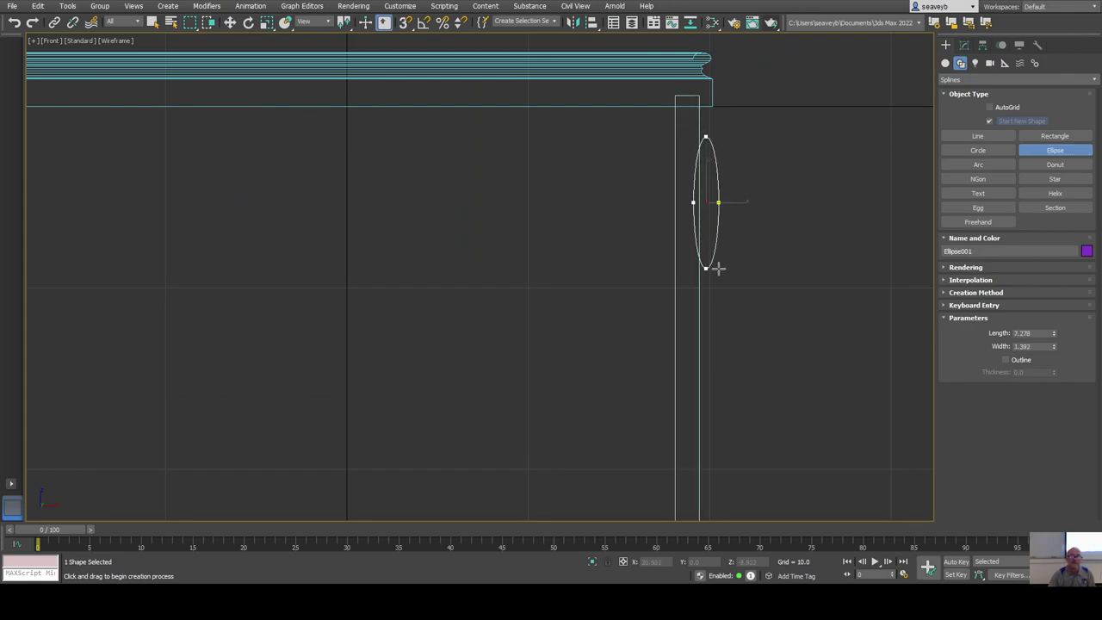
pyautogui.moveTo(735, 312); pyautogui.dragTo(689, 344)
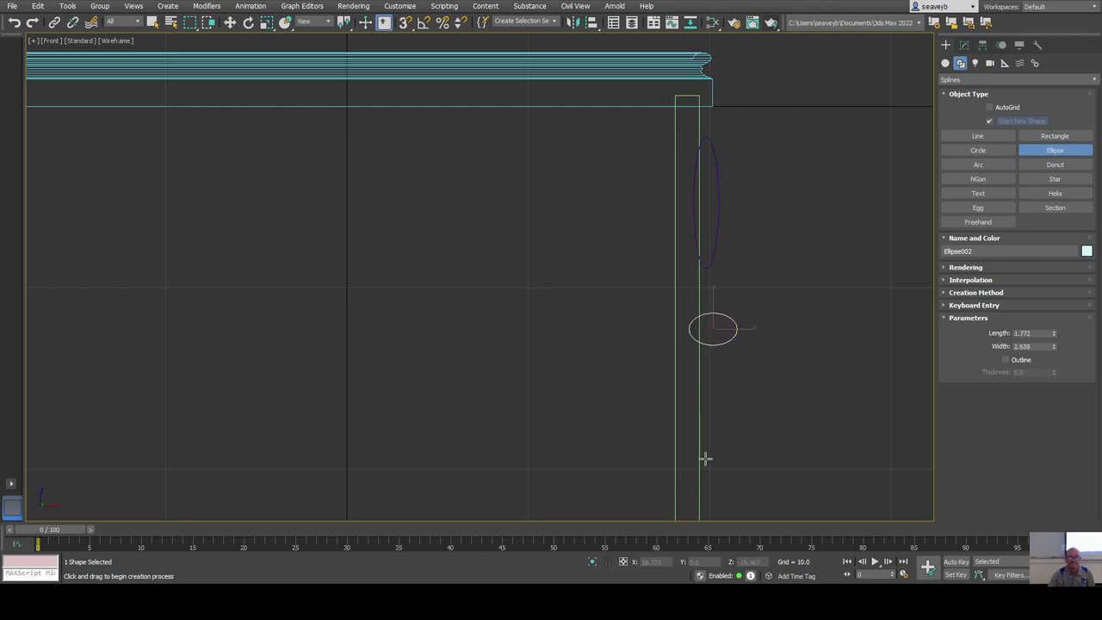
# Turn off Start New Shape and add a circle of about 1.16 radius below the small ellipse.
pyautogui.click(989, 121)
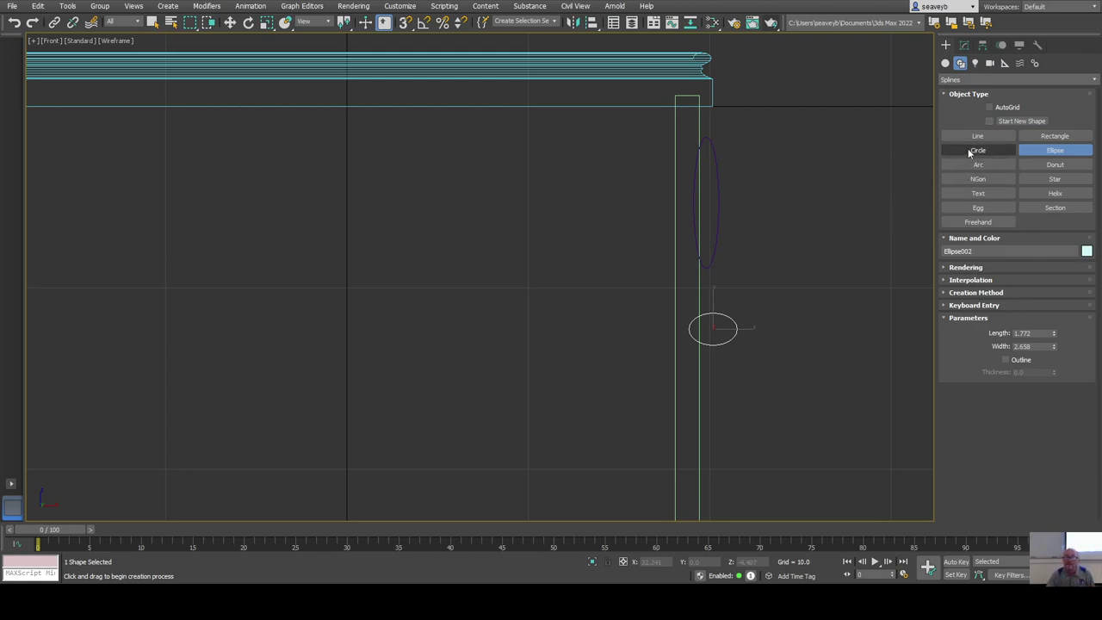
pyautogui.click(973, 151)
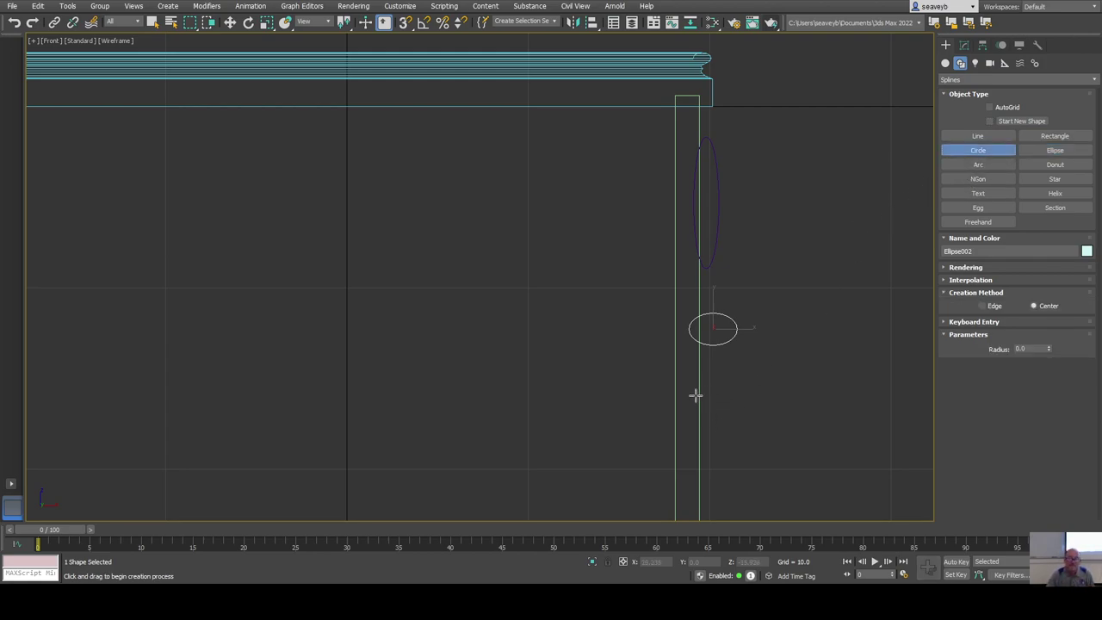
pyautogui.moveTo(699, 406); pyautogui.dragTo(710, 422)
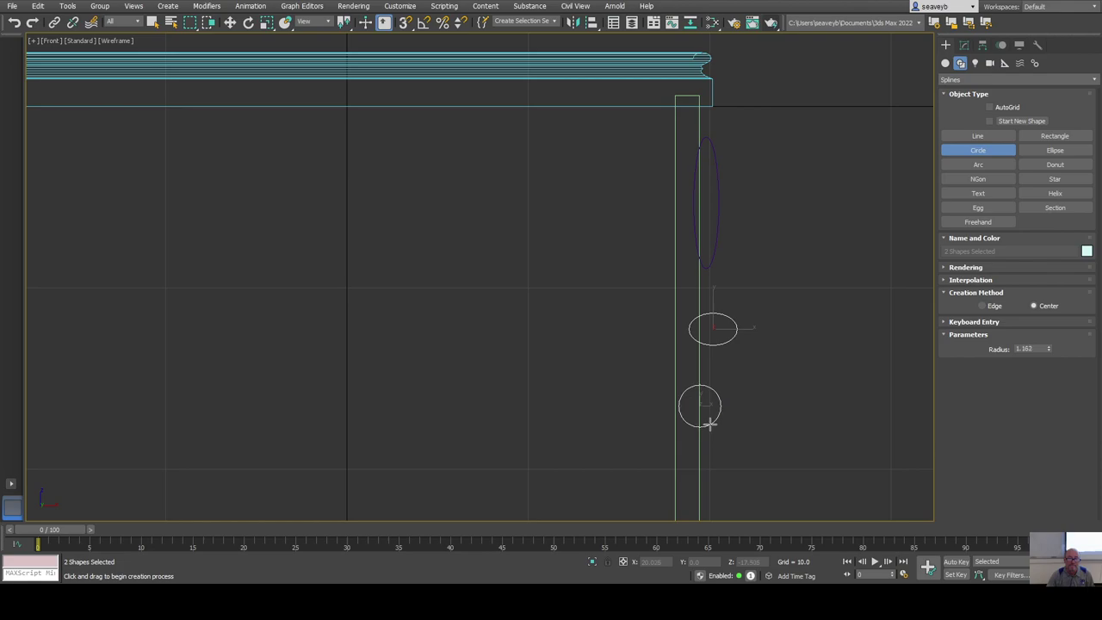
# Add an NGon of about 1.34 radius below the circle and set it to 6 sides.
pyautogui.click(979, 179)
pyautogui.moveTo(737, 460); pyautogui.dragTo(709, 276, button='middle')
pyautogui.moveTo(670, 297); pyautogui.dragTo(684, 318)
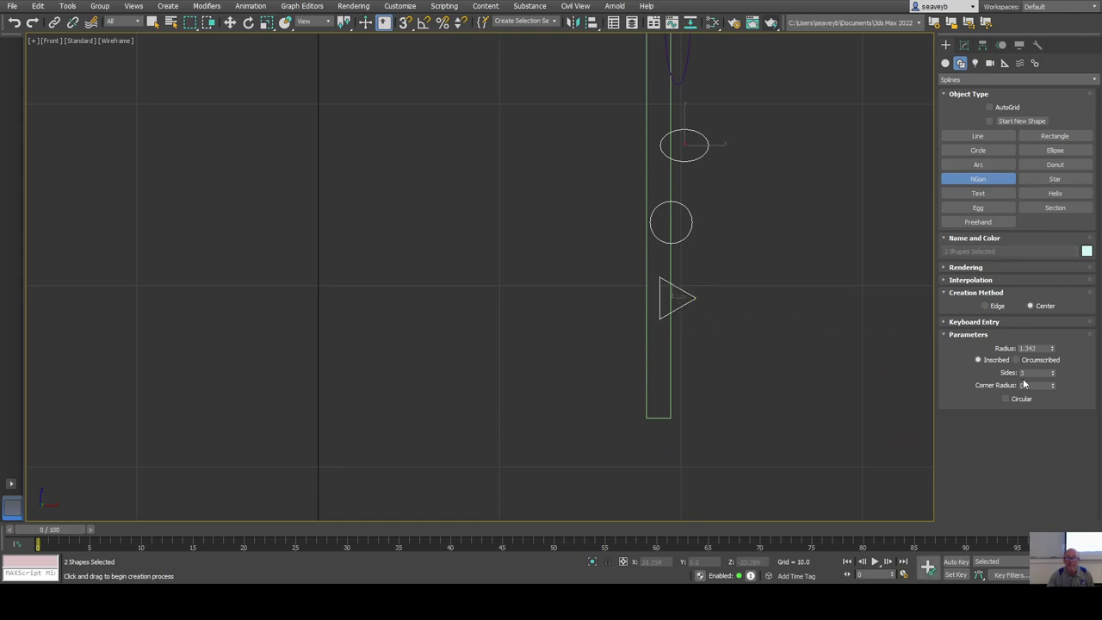
pyautogui.click(1052, 370)
pyautogui.click(1052, 371)
pyautogui.click(1052, 370)
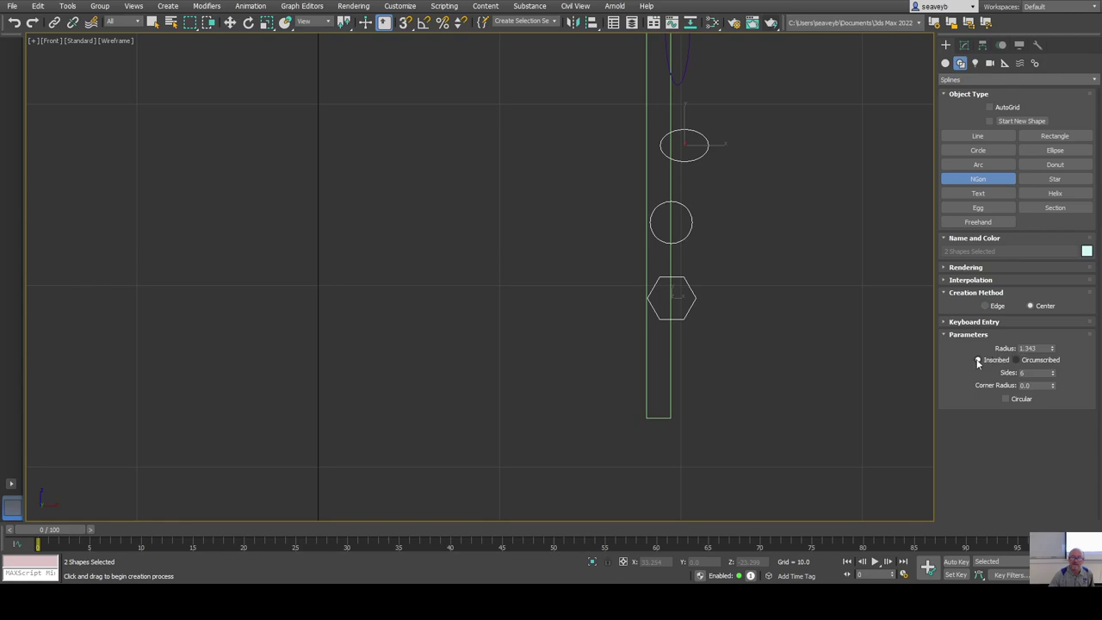
# Try the Circumscribed option on the hexagon, return it to Inscribed, and set its corner radius to 0.42.
pyautogui.click(1017, 361)
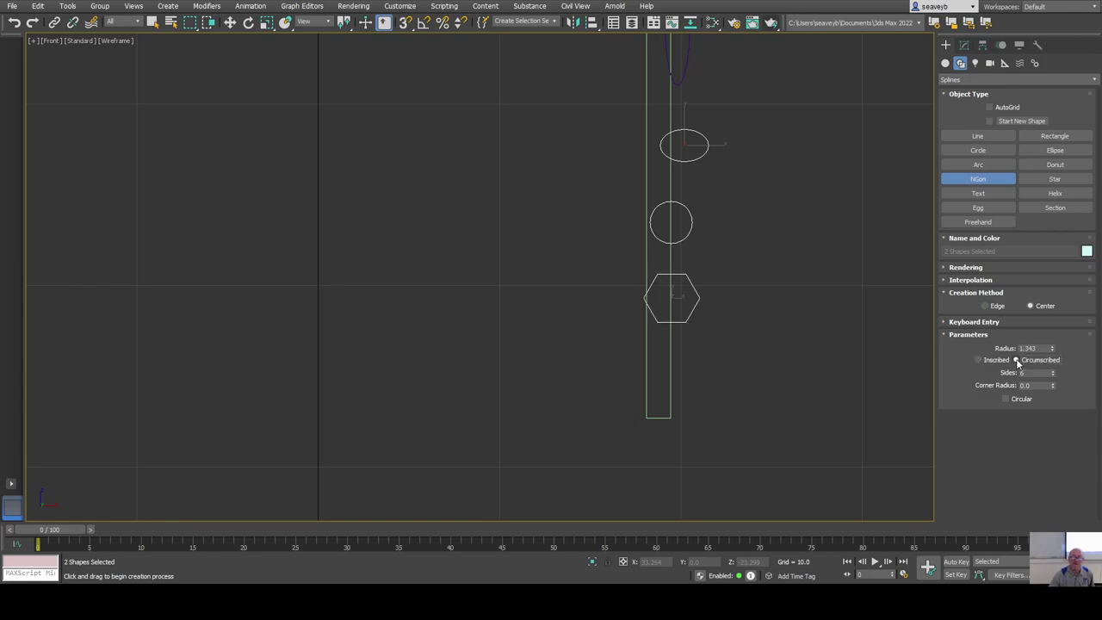
pyautogui.click(979, 360)
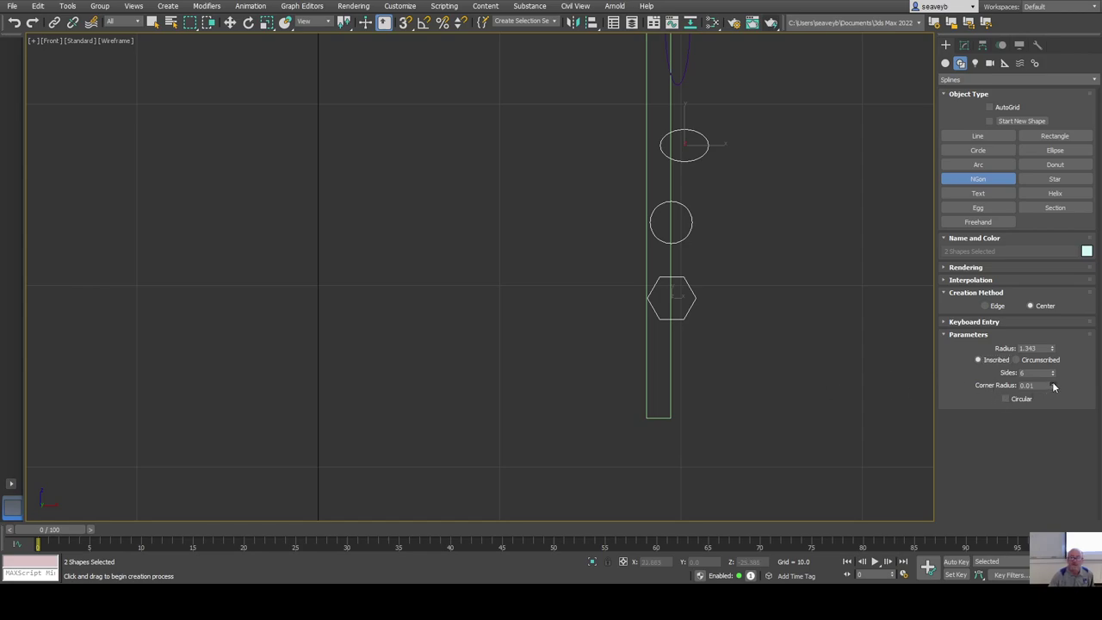
pyautogui.moveTo(1054, 386); pyautogui.dragTo(1048, 347)
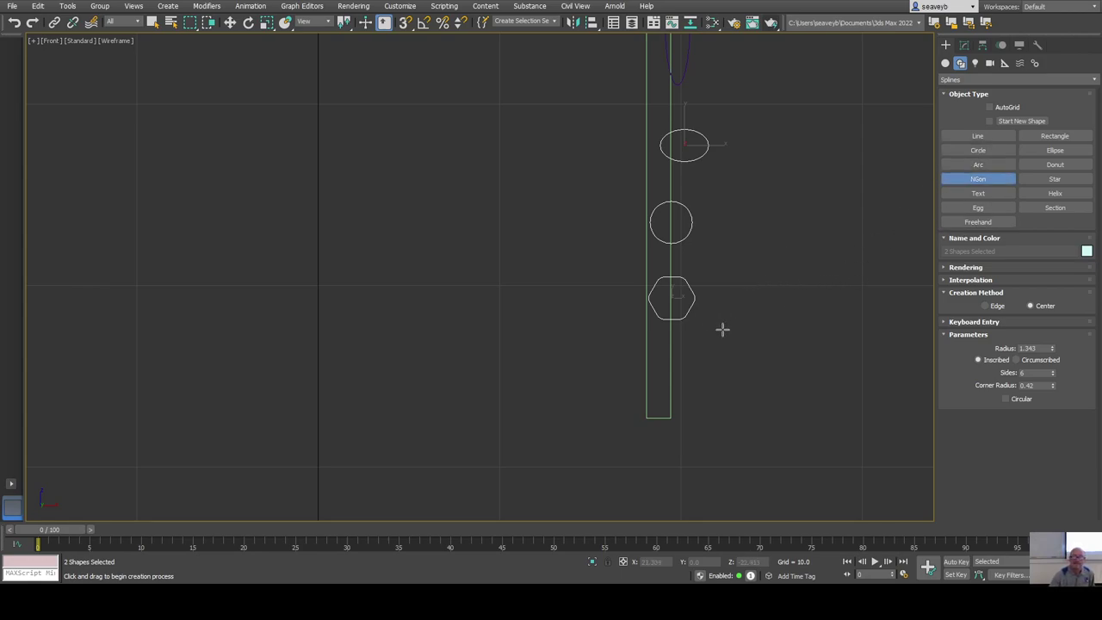
# Attach the tall ellipse and the narrow rectangle to the editable spline holding the small ellipse, circle and hexagon.
pyautogui.press('e')
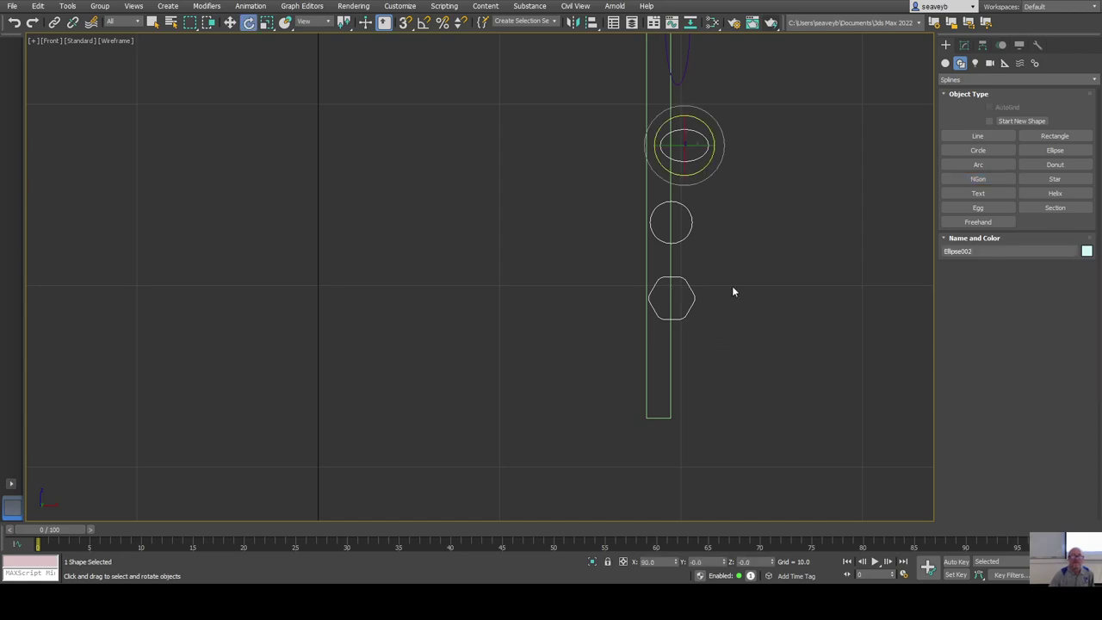
pyautogui.moveTo(731, 286); pyautogui.dragTo(684, 454, button='middle')
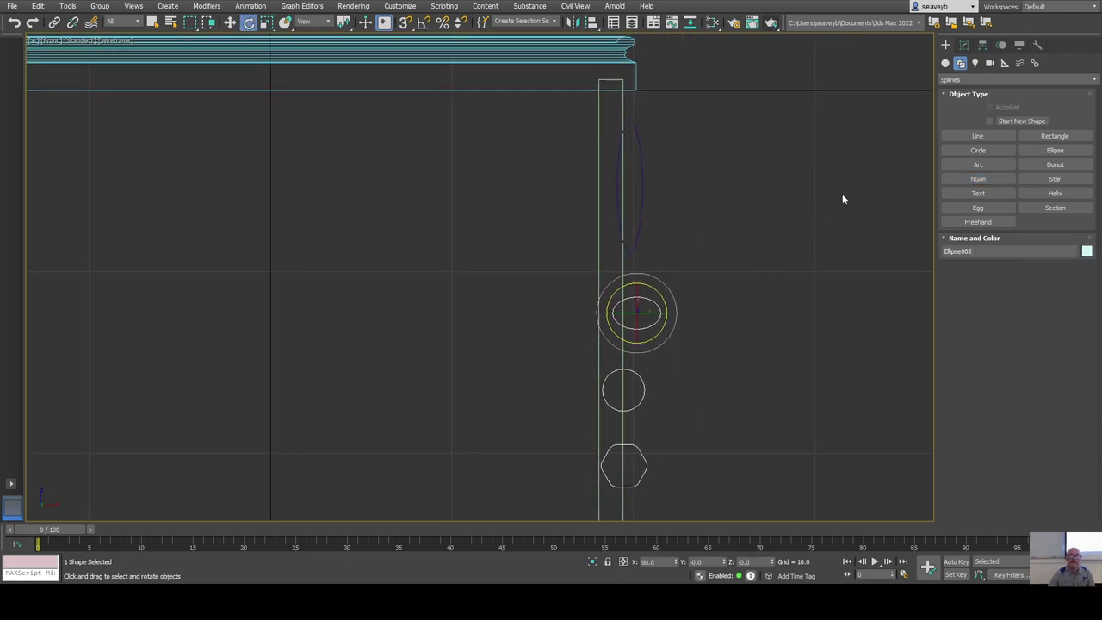
pyautogui.click(963, 45)
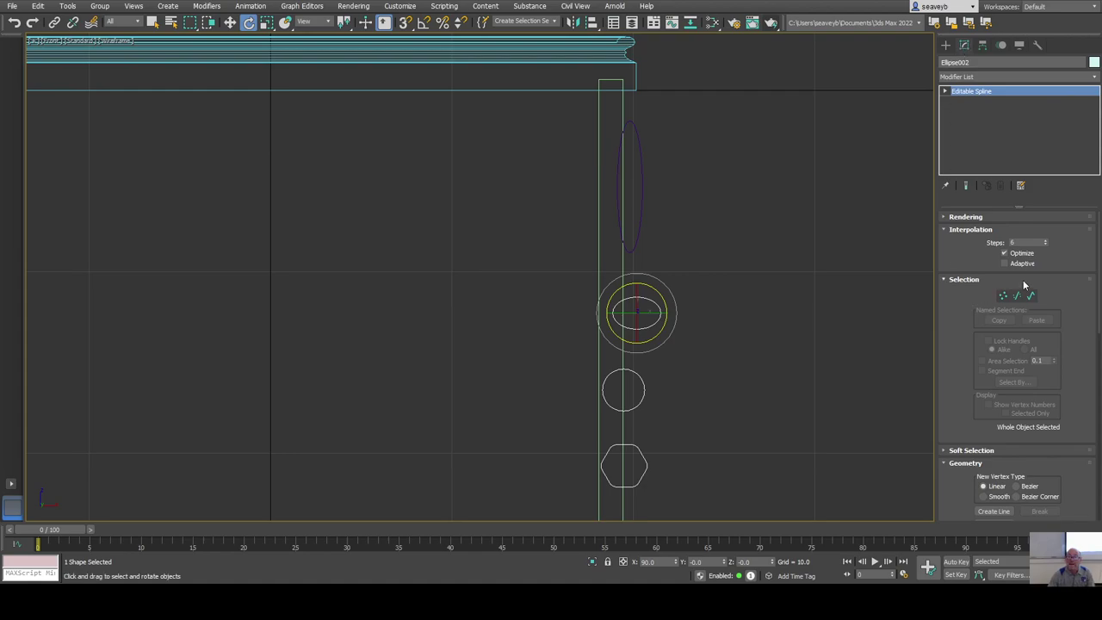
pyautogui.click(1030, 296)
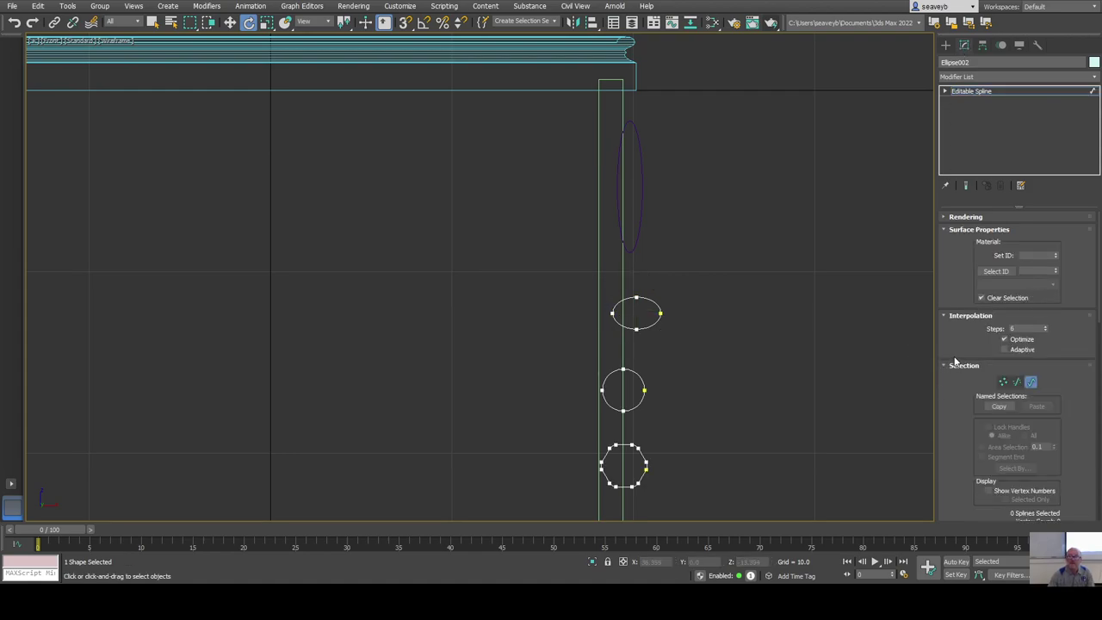
pyautogui.click(945, 91)
pyautogui.click(966, 92)
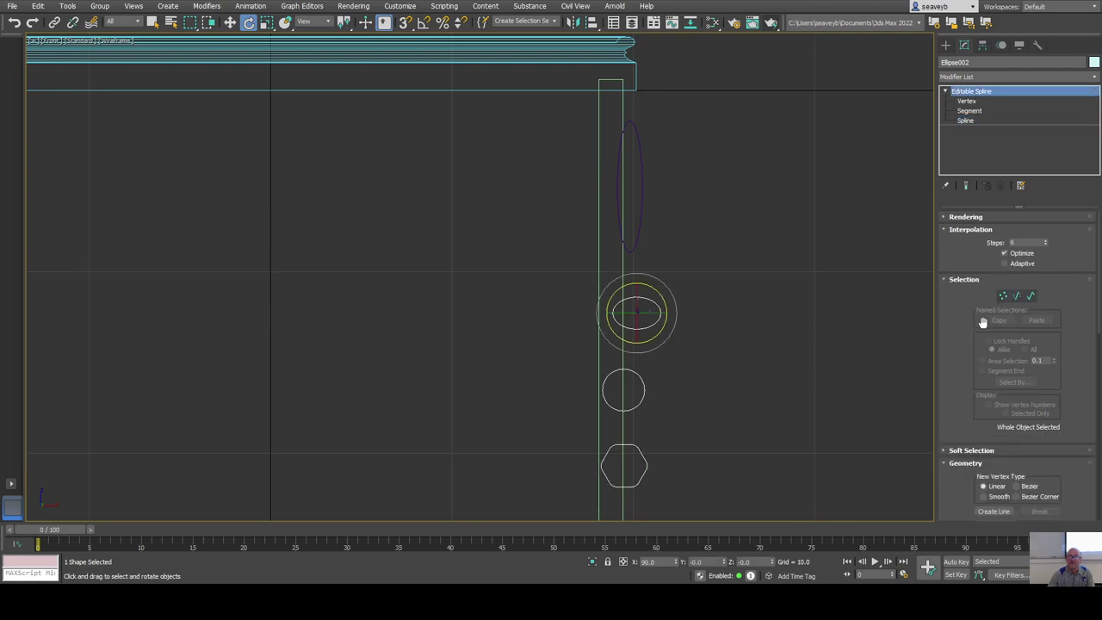
pyautogui.scroll(-3, 986, 426)
pyautogui.click(992, 422)
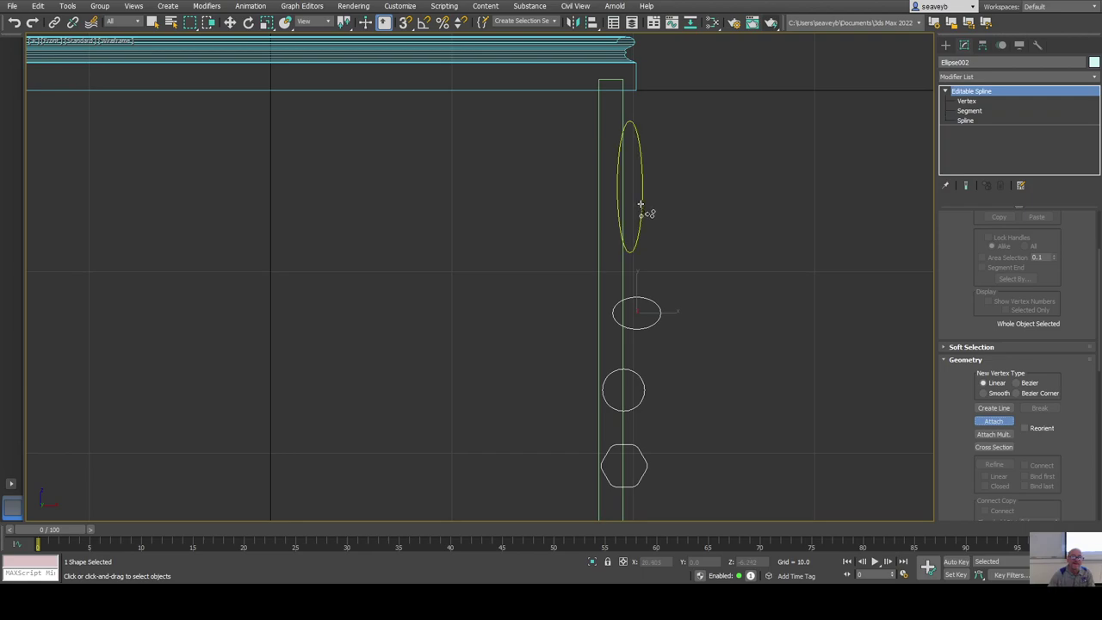
pyautogui.click(598, 214)
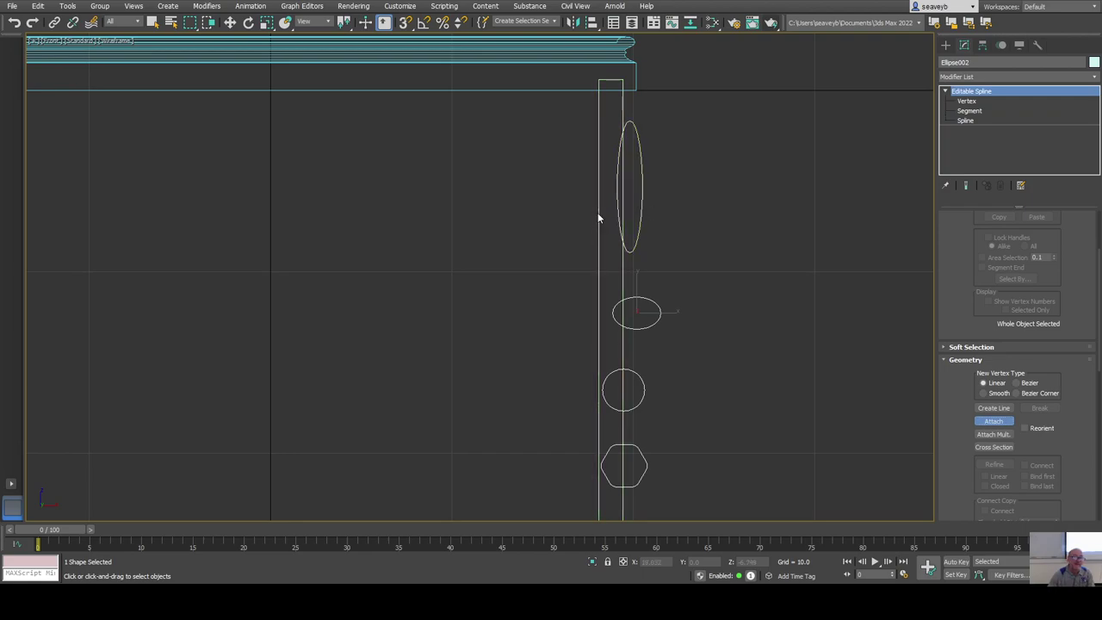
pyautogui.scroll(-2, 699, 358)
pyautogui.moveTo(701, 361); pyautogui.dragTo(681, 326, button='middle')
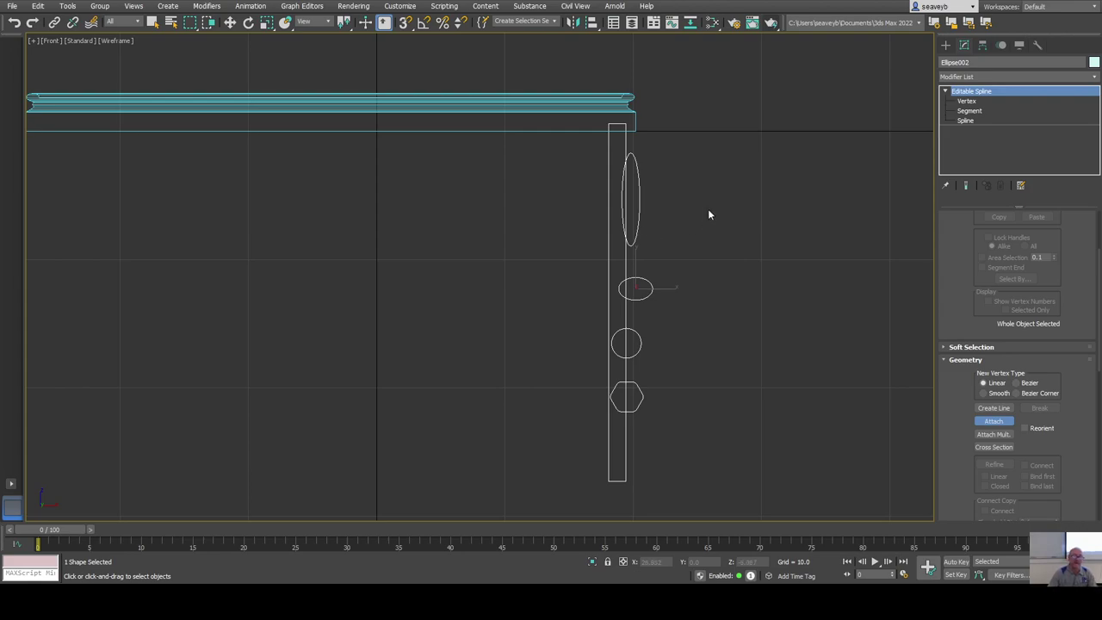
pyautogui.rightClick(697, 296)
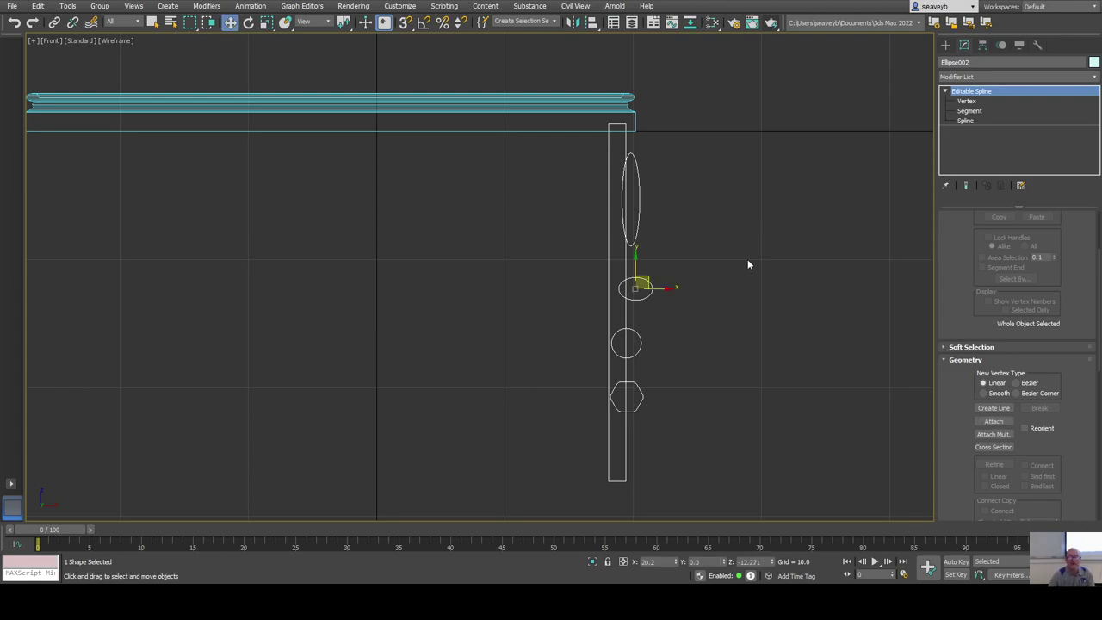
# At Spline level, copy the small ellipse, circle, hexagon and tall ellipse slightly downward along the rectangle's right edge.
pyautogui.click(965, 122)
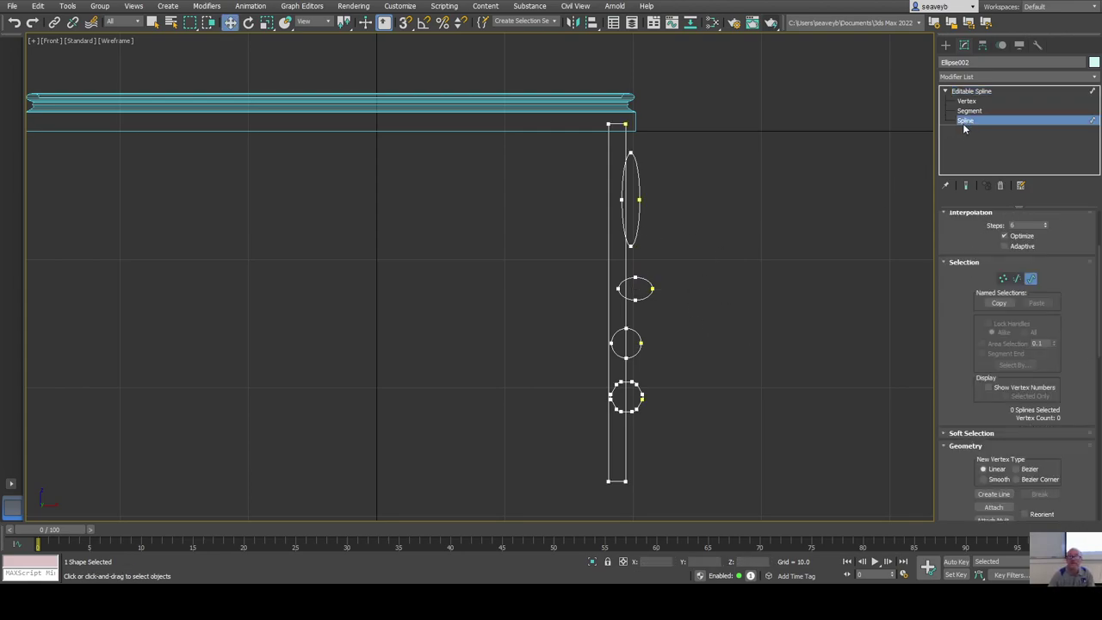
pyautogui.click(648, 280)
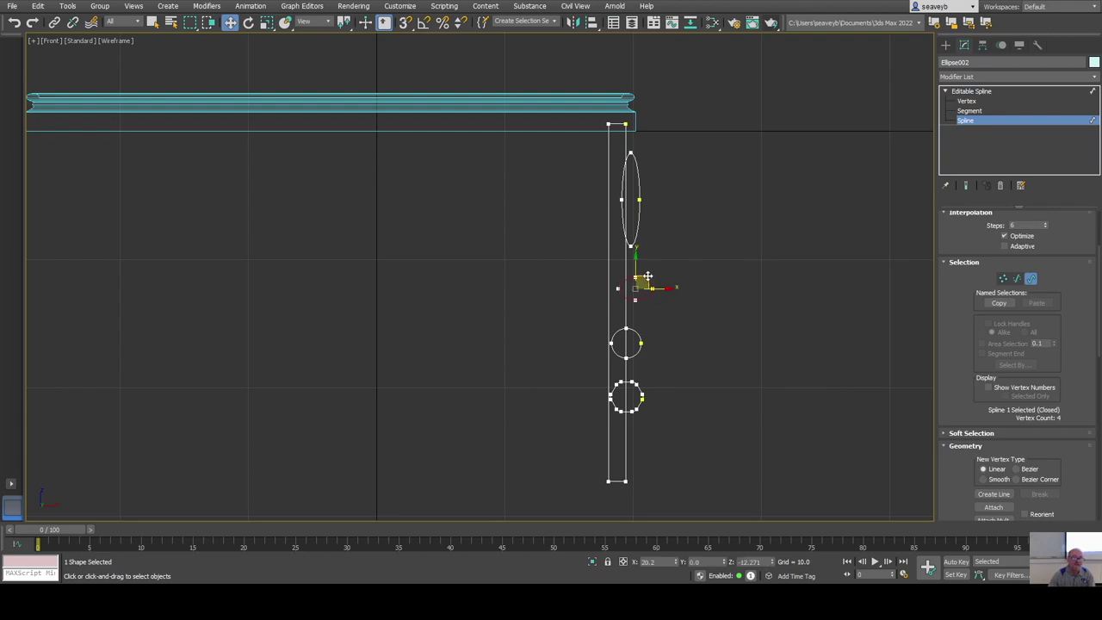
pyautogui.keyDown('shift'); pyautogui.moveTo(647, 276); pyautogui.dragTo(639, 444); pyautogui.keyUp('shift')
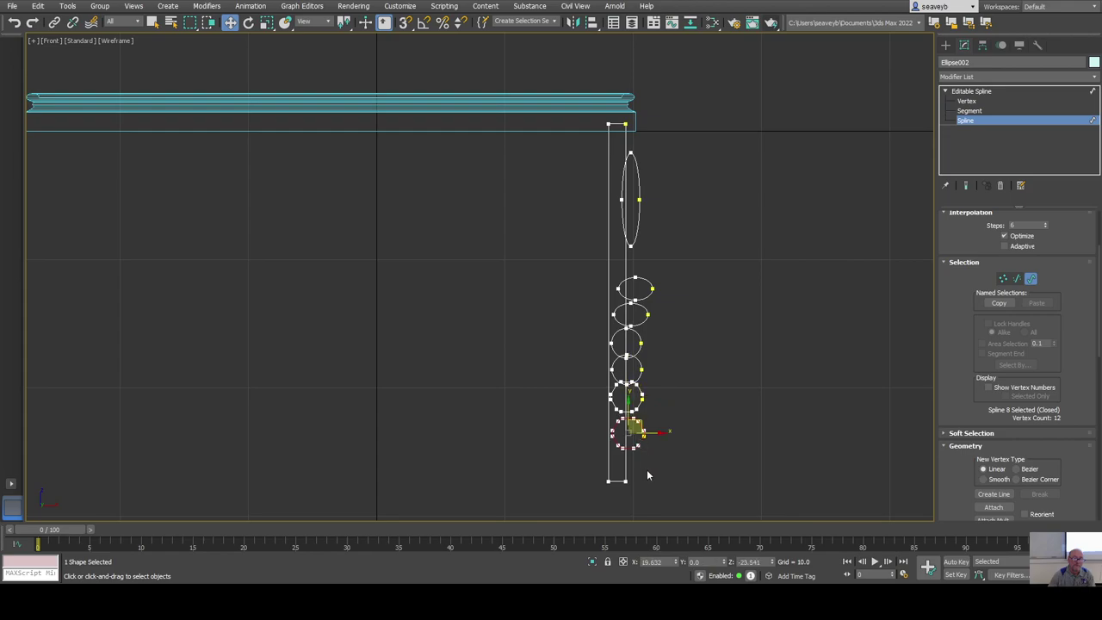
pyautogui.click(637, 226)
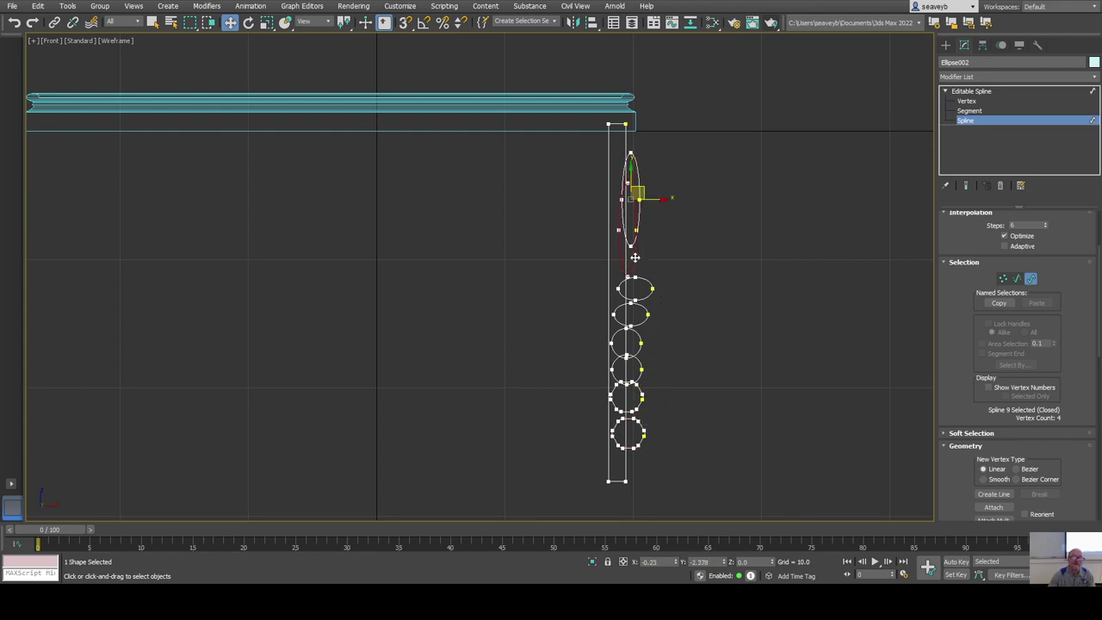
pyautogui.click(636, 250)
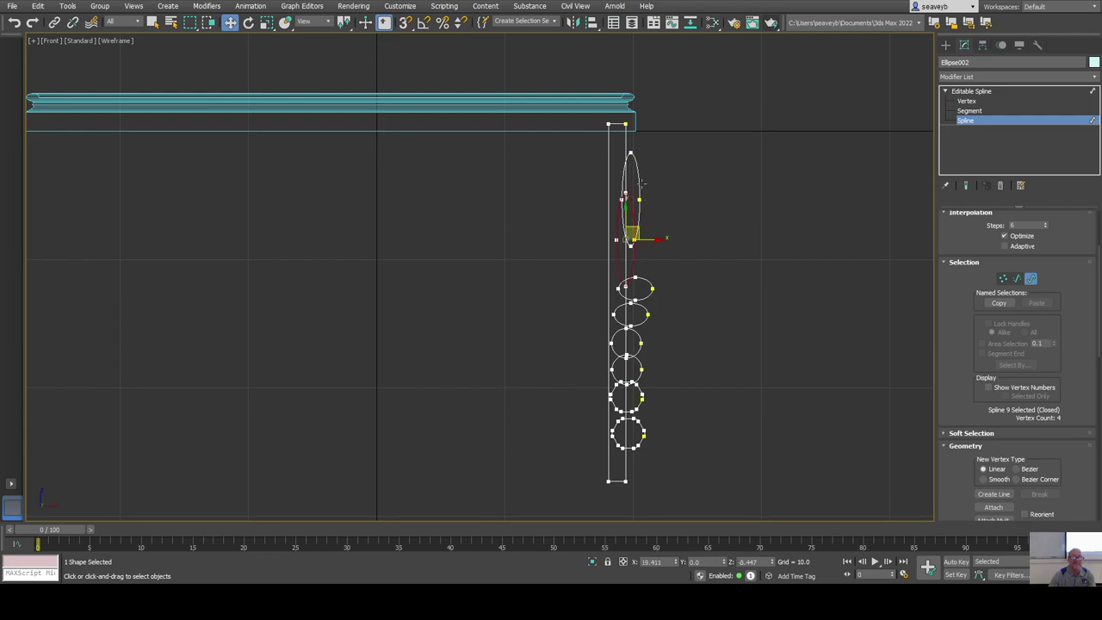
# Move the upper tall ellipse spline up so its top meets the narrow rectangle's upper right corner, and deselect it.
pyautogui.moveTo(641, 183); pyautogui.dragTo(637, 152)
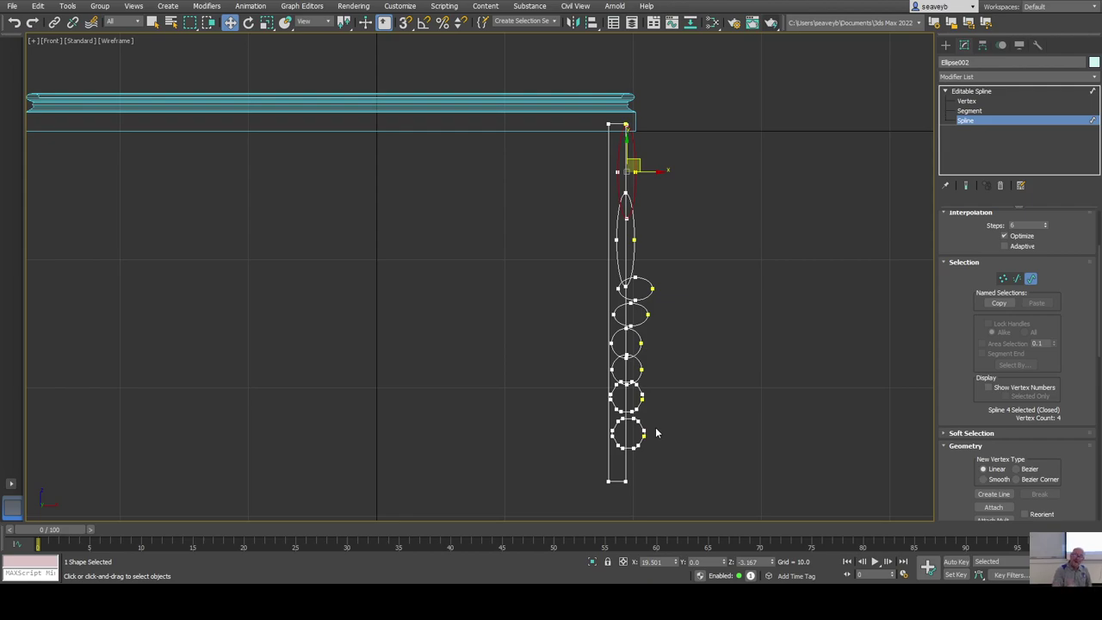
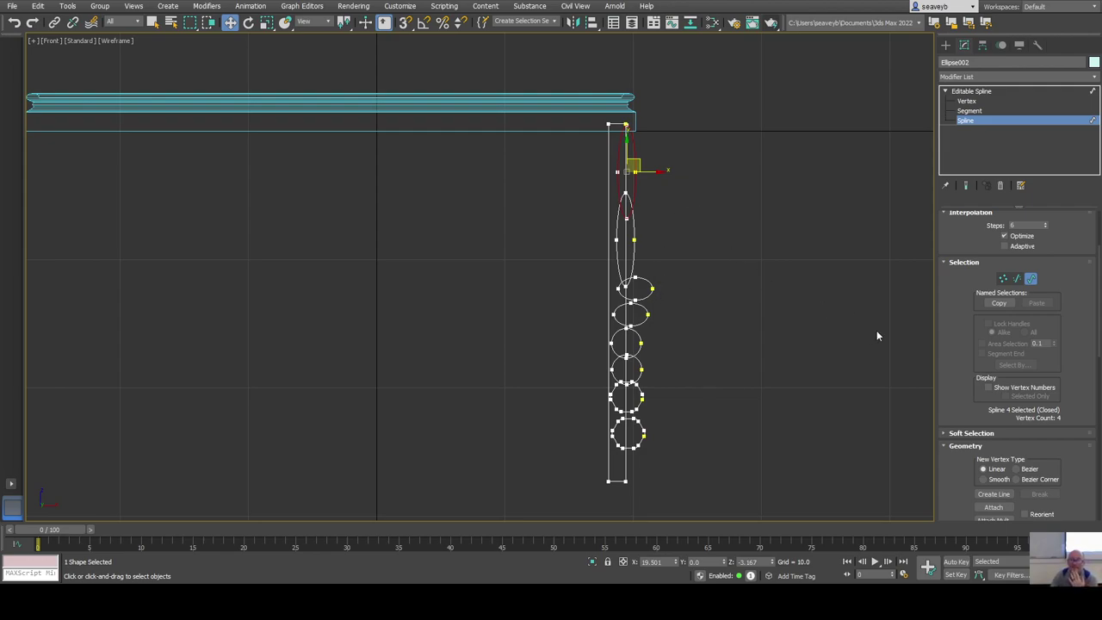
pyautogui.click(732, 254)
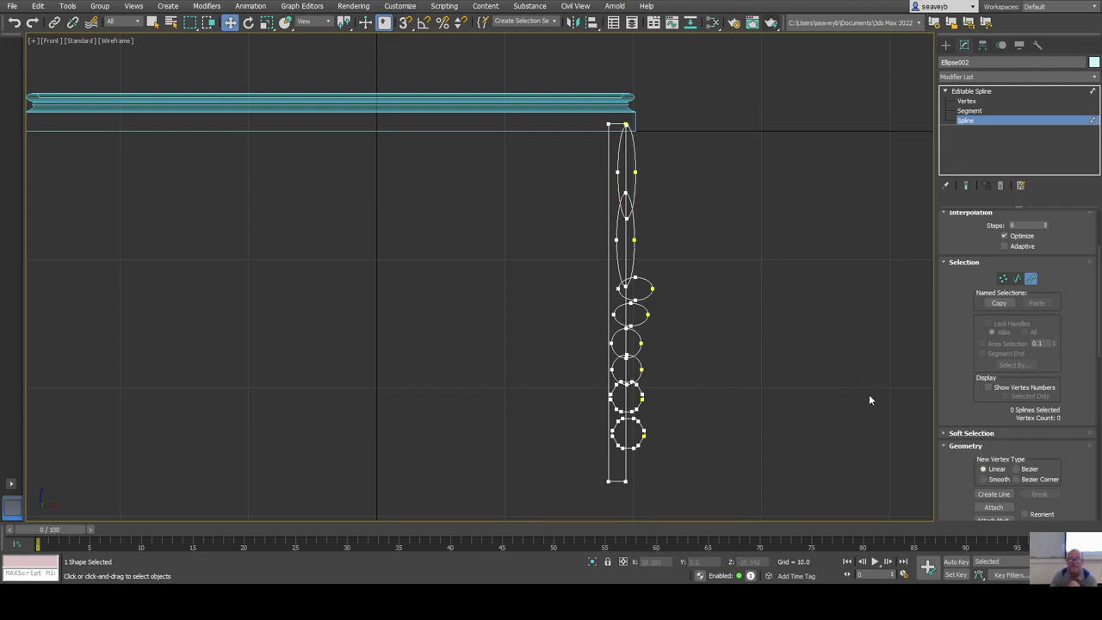
pyautogui.scroll(-5, 878, 396)
pyautogui.scroll(5, 761, 392)
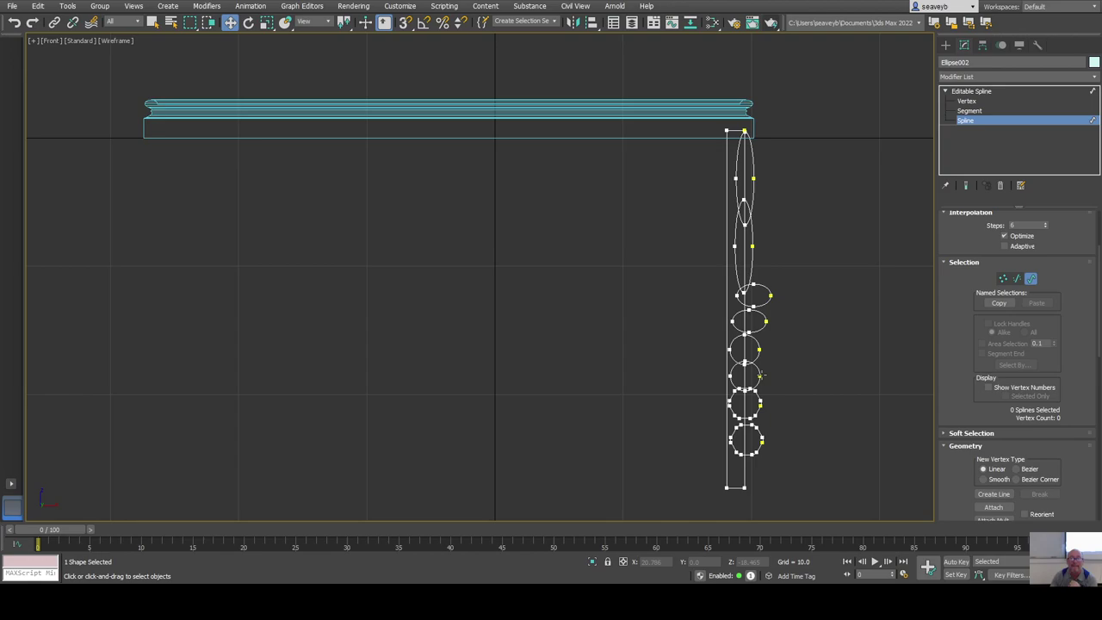
pyautogui.moveTo(807, 381); pyautogui.dragTo(743, 360, button='middle')
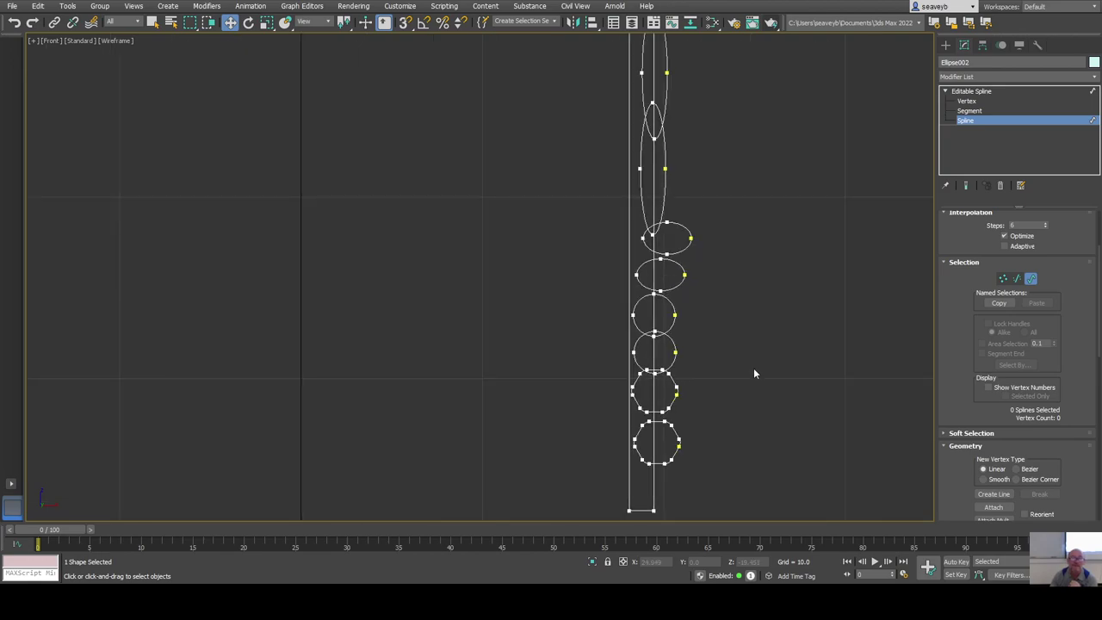
pyautogui.scroll(-2, 753, 367)
pyautogui.scroll(-1, 750, 374)
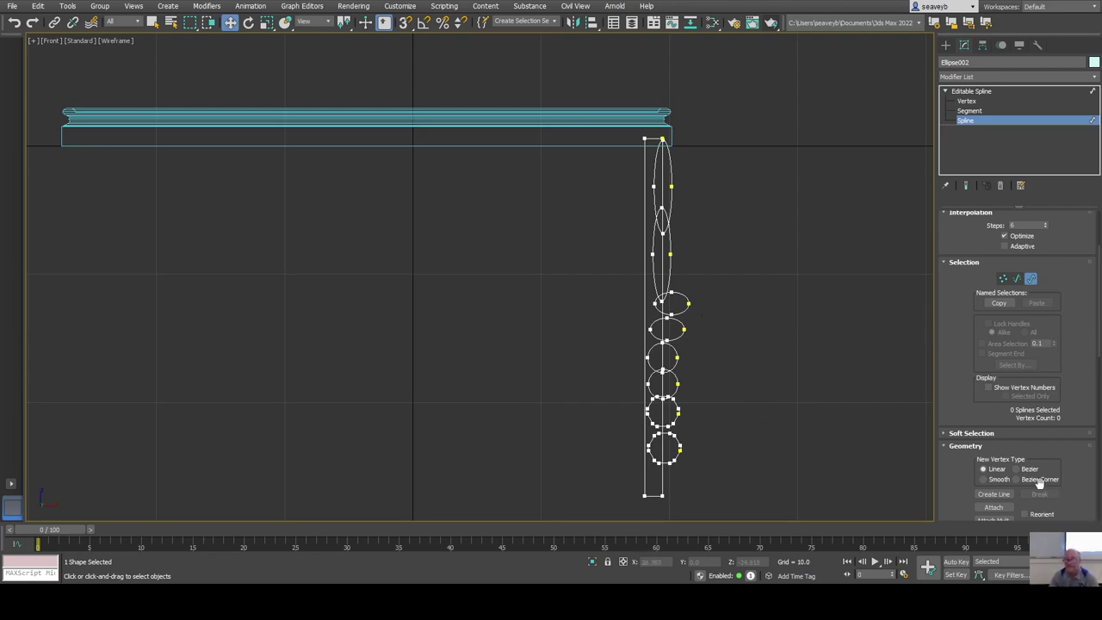
pyautogui.scroll(-3, 961, 478)
pyautogui.scroll(-9, 961, 466)
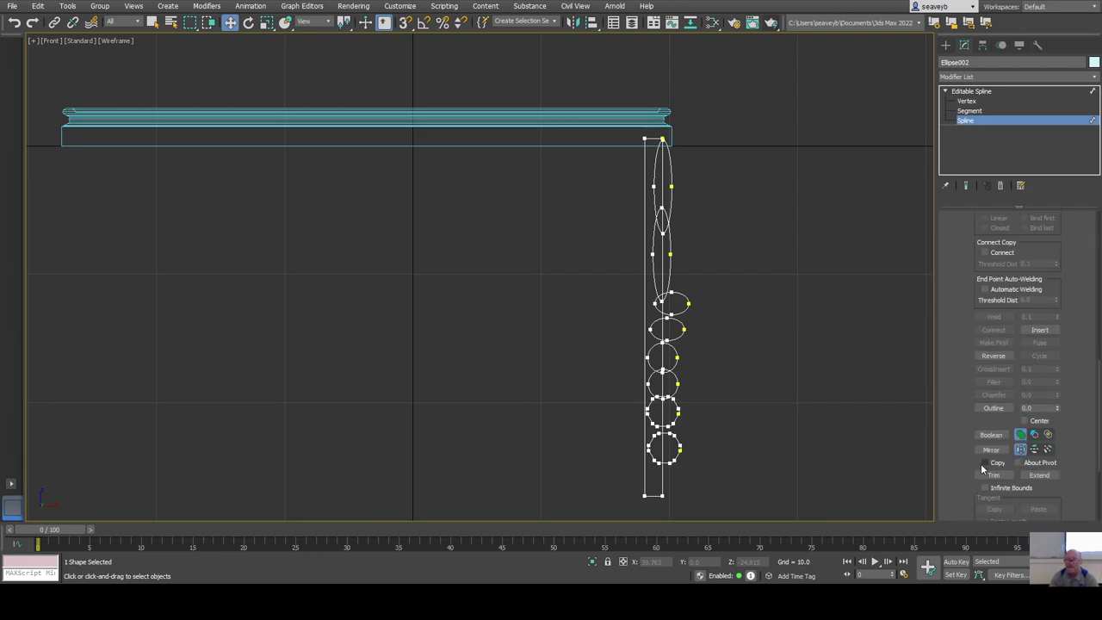
pyautogui.click(993, 475)
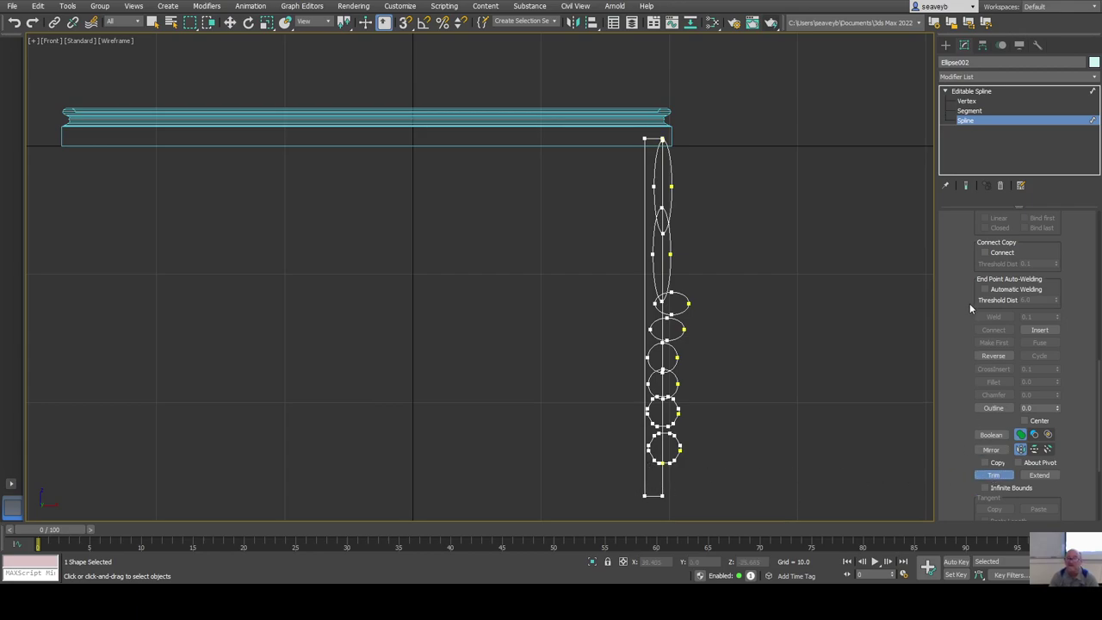
pyautogui.press('w')
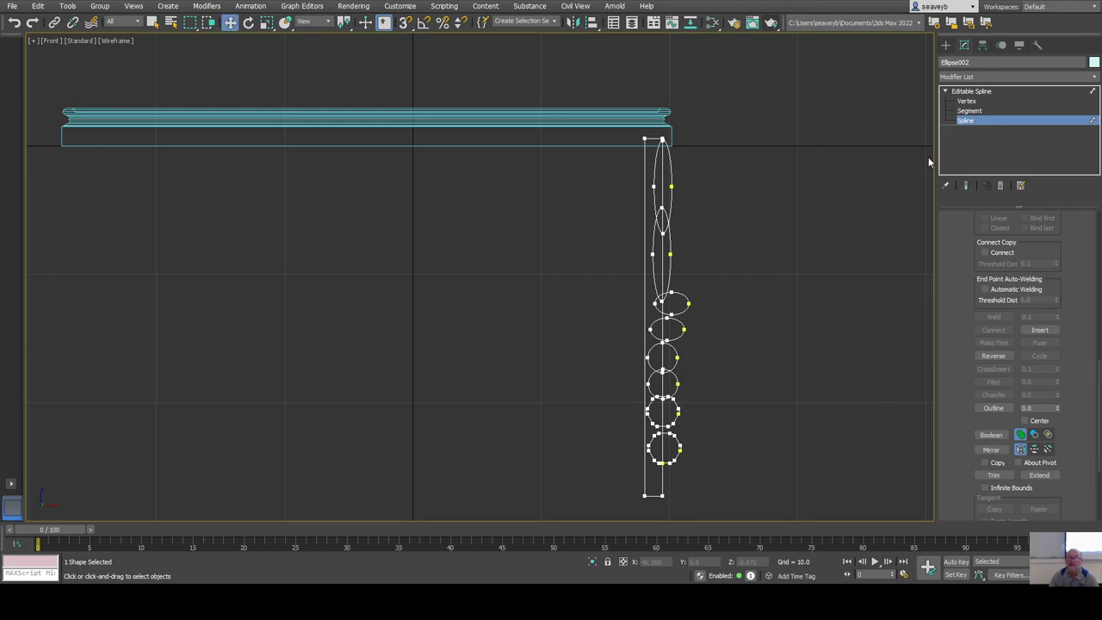
# At Segment level, delete the narrow rectangle's left vertical segment.
pyautogui.click(969, 110)
pyautogui.click(646, 281)
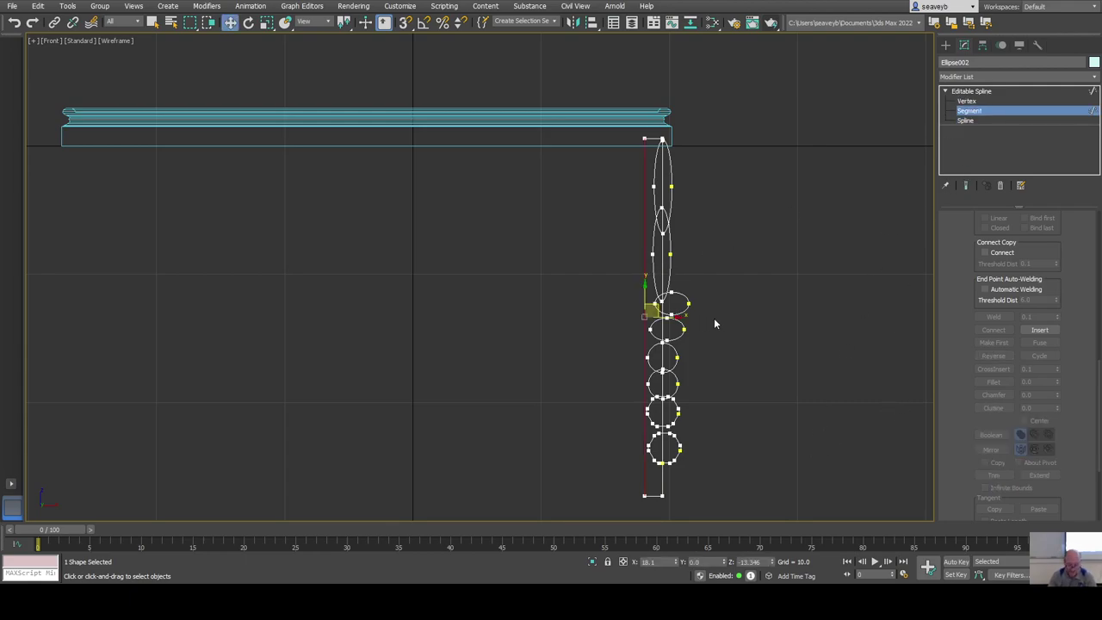
pyautogui.press('Delete')
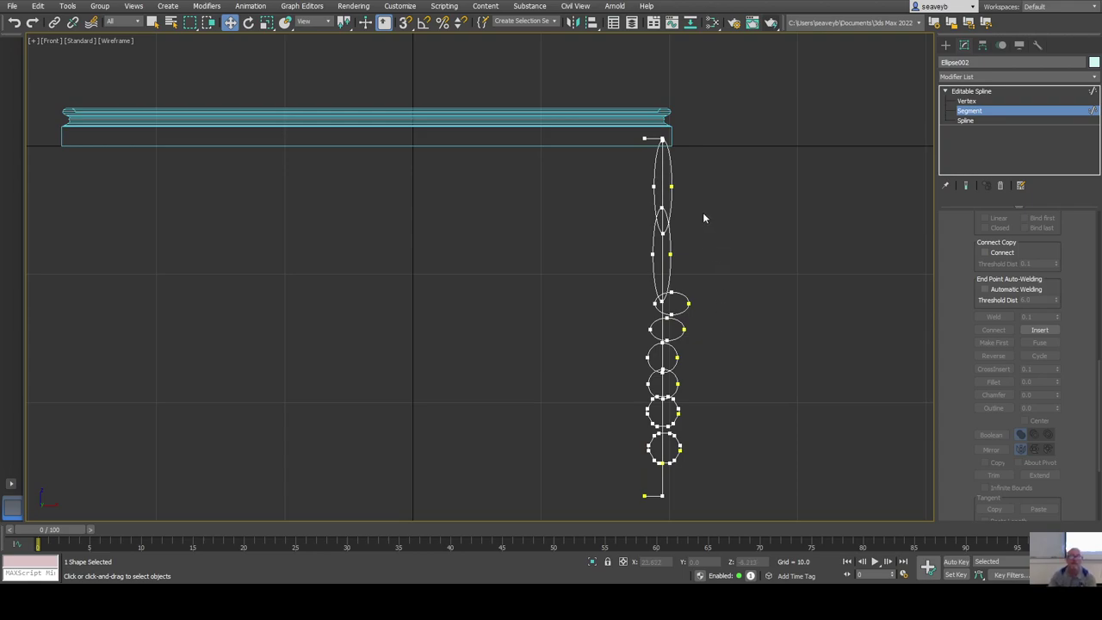
# At Spline level, clear the spline selection and activate the Trim tool.
pyautogui.click(965, 120)
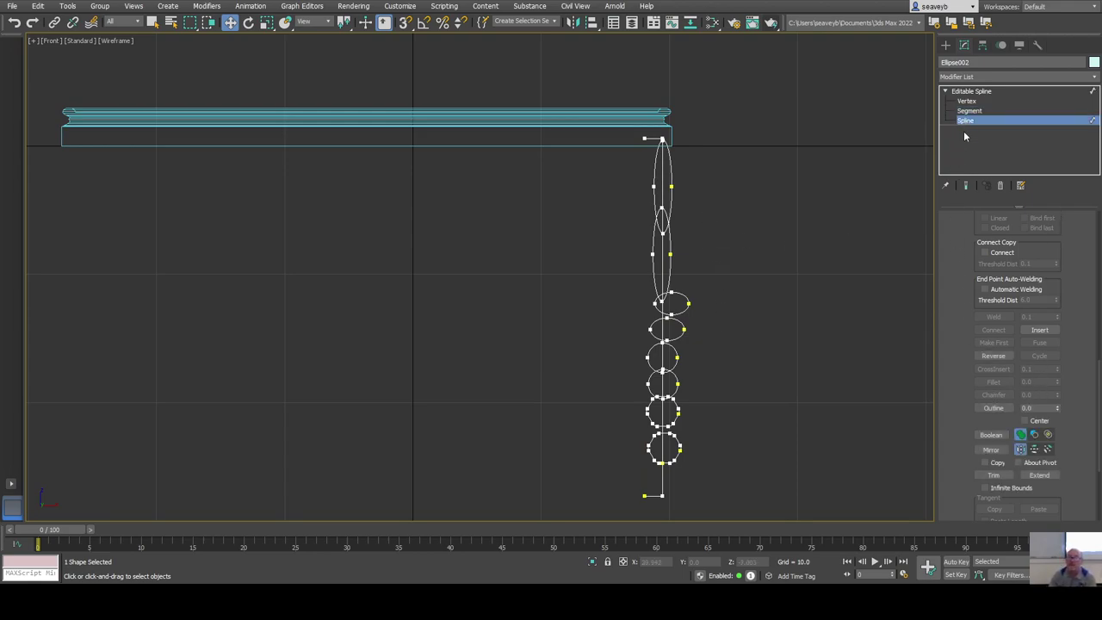
pyautogui.scroll(3, 654, 179)
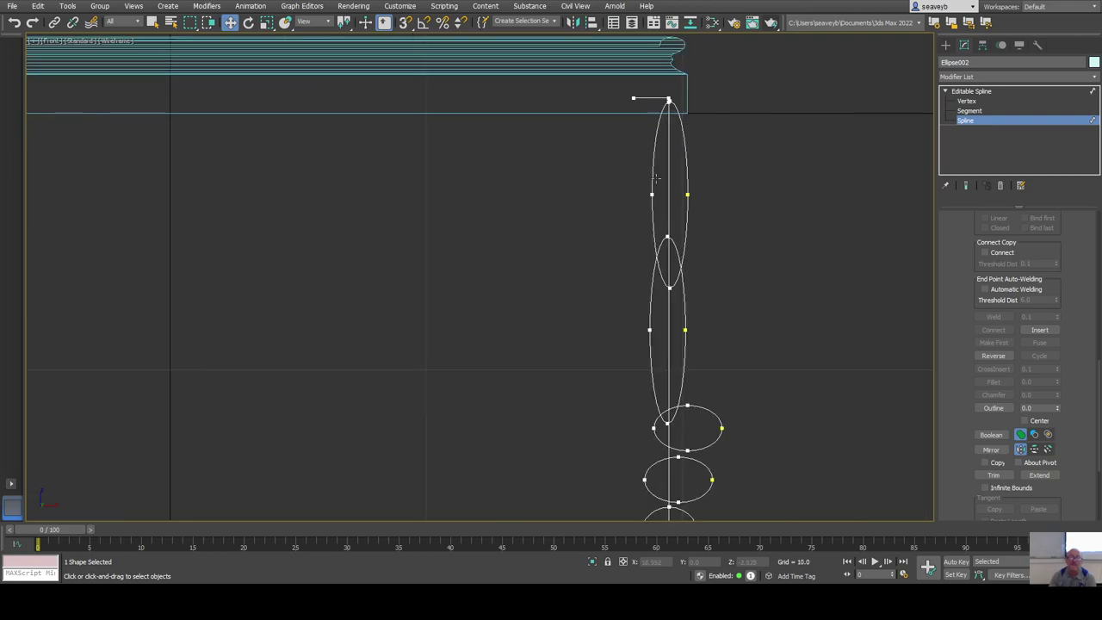
pyautogui.click(656, 173)
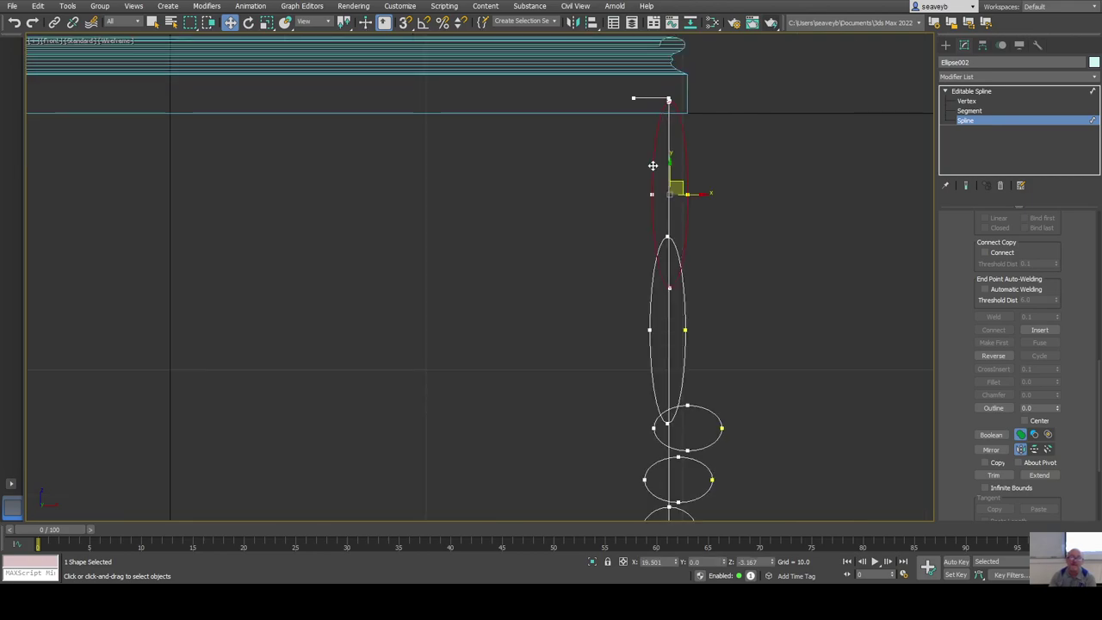
pyautogui.click(762, 346)
pyautogui.click(993, 475)
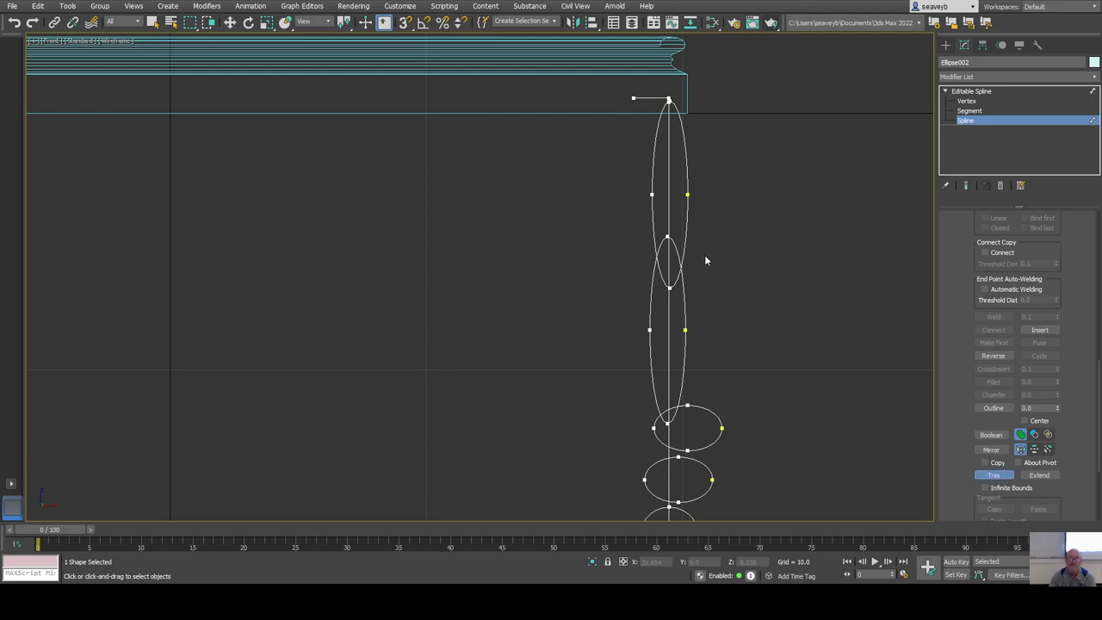
# Try trimming the left sides of the ellipses, circles and hexagons along the vertical line, working downward.
pyautogui.click(652, 180)
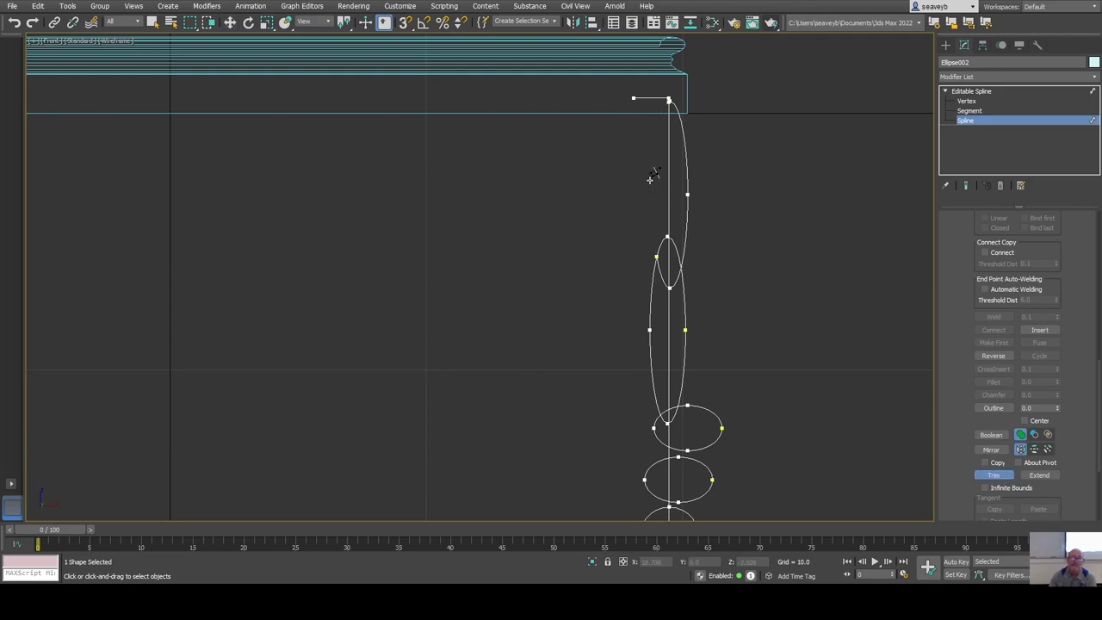
pyautogui.click(651, 297)
pyautogui.click(656, 430)
pyautogui.moveTo(669, 449); pyautogui.dragTo(670, 303, button='middle')
pyautogui.click(652, 331)
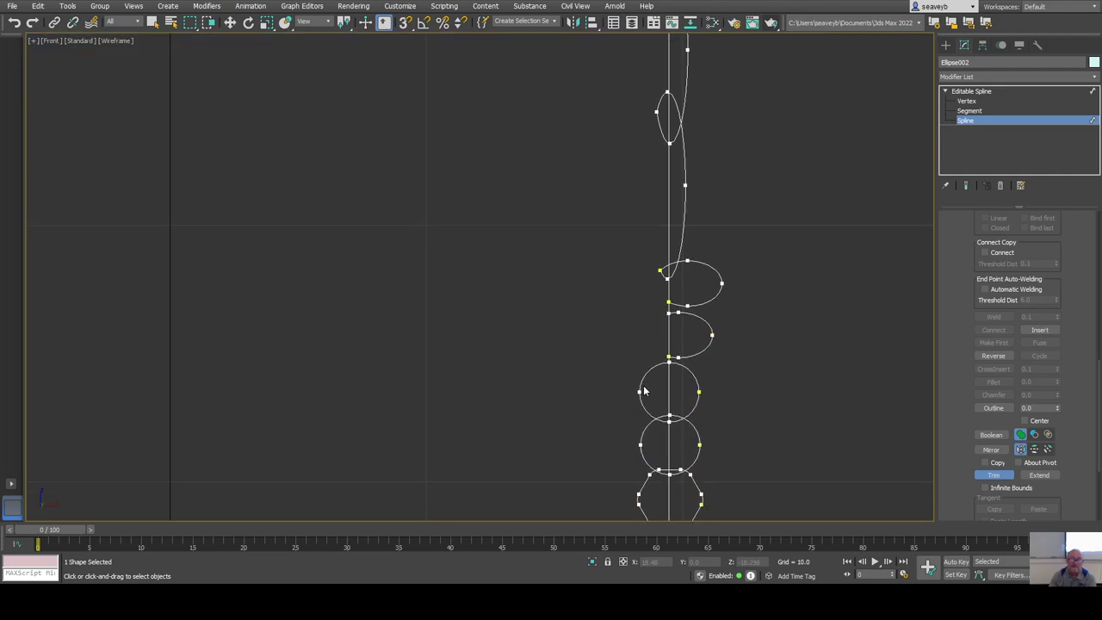
pyautogui.click(644, 389)
pyautogui.click(645, 430)
pyautogui.click(641, 498)
pyautogui.moveTo(660, 494); pyautogui.dragTo(660, 337, button='middle')
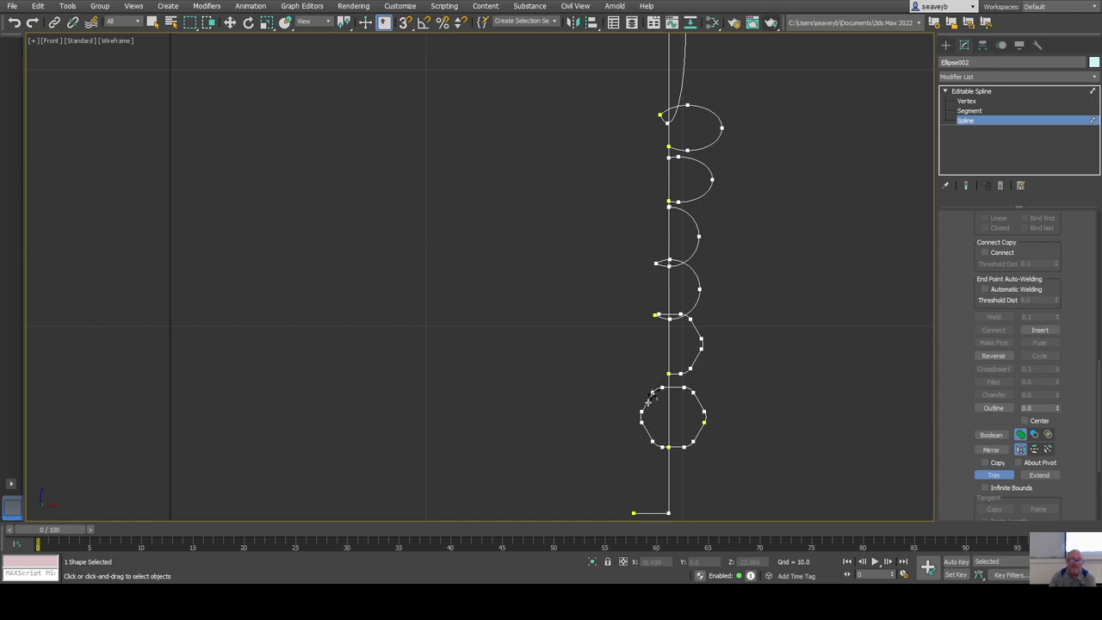
pyautogui.click(648, 397)
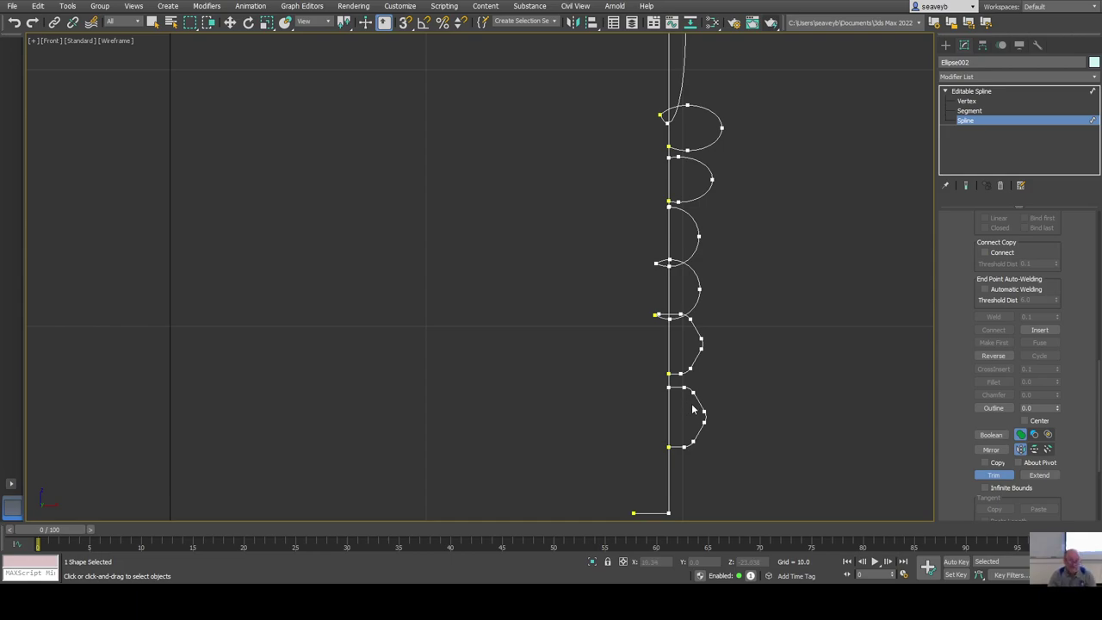
# Undo the trims made on the left sides of the ellipses, circles and hexagons.
pyautogui.hotkey('ctrl', 'z')
pyautogui.hotkey('ctrl', 'z')
pyautogui.hotkey('ctrl', 'z')
pyautogui.hotkey('ctrl', 'z')
pyautogui.hotkey('ctrl', 'z')
pyautogui.hotkey('ctrl', 'z')
pyautogui.hotkey('ctrl', 'z')
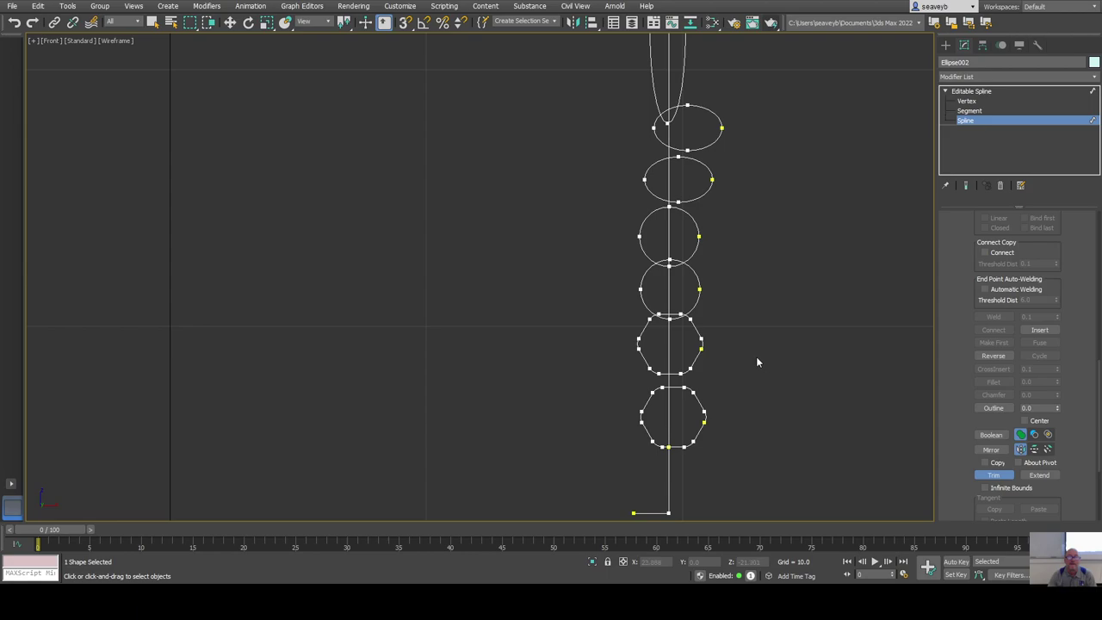
pyautogui.hotkey('ctrl', 'z')
pyautogui.hotkey('ctrl', 'z')
pyautogui.hotkey('ctrl', 'z')
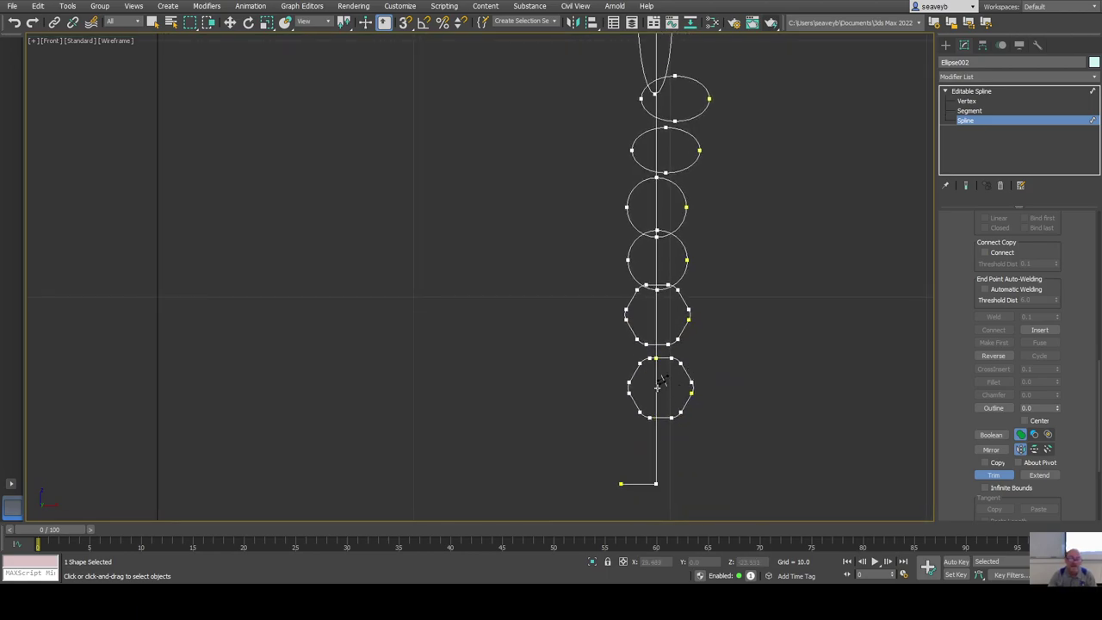
# Trim the vertical line inside both hexagons, both circles and the lower small ellipse.
pyautogui.click(657, 374)
pyautogui.click(656, 320)
pyautogui.click(657, 258)
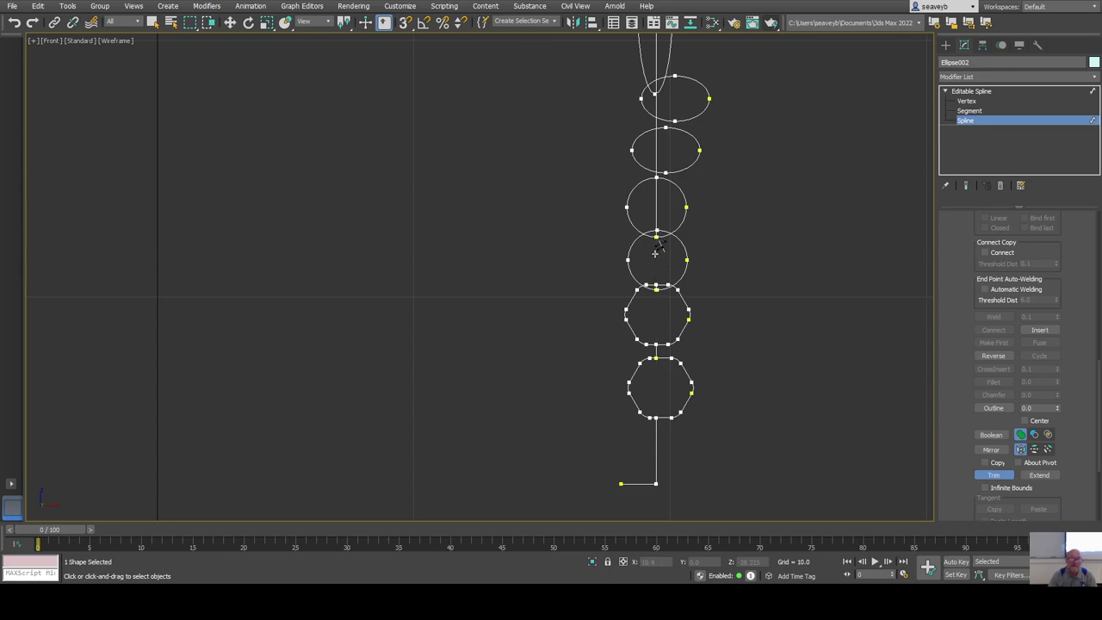
pyautogui.click(657, 201)
pyautogui.click(656, 158)
# Trim the vertical line inside the upper small ellipse and along both overlapping tall ellipses.
pyautogui.moveTo(674, 119); pyautogui.dragTo(680, 246, button='middle')
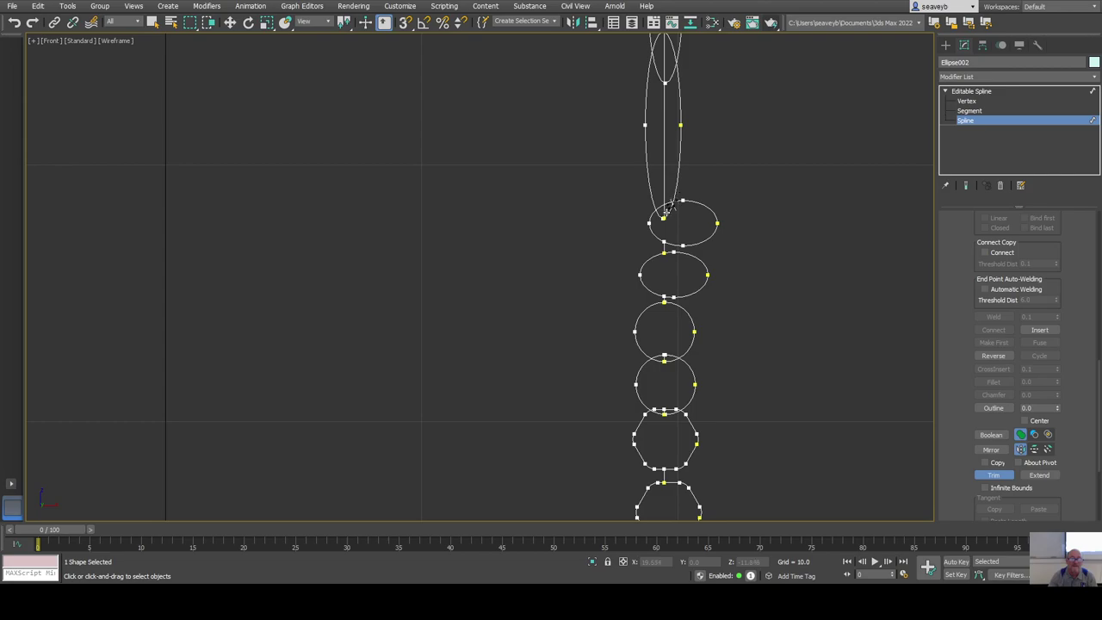
pyautogui.scroll(4, 663, 215)
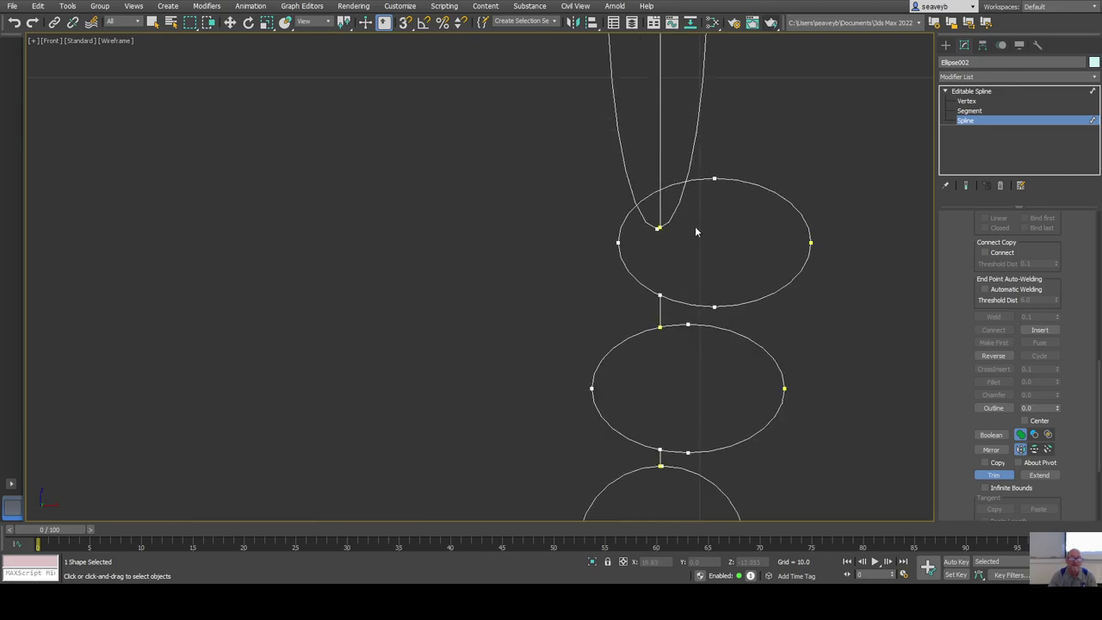
pyautogui.scroll(-2, 697, 234)
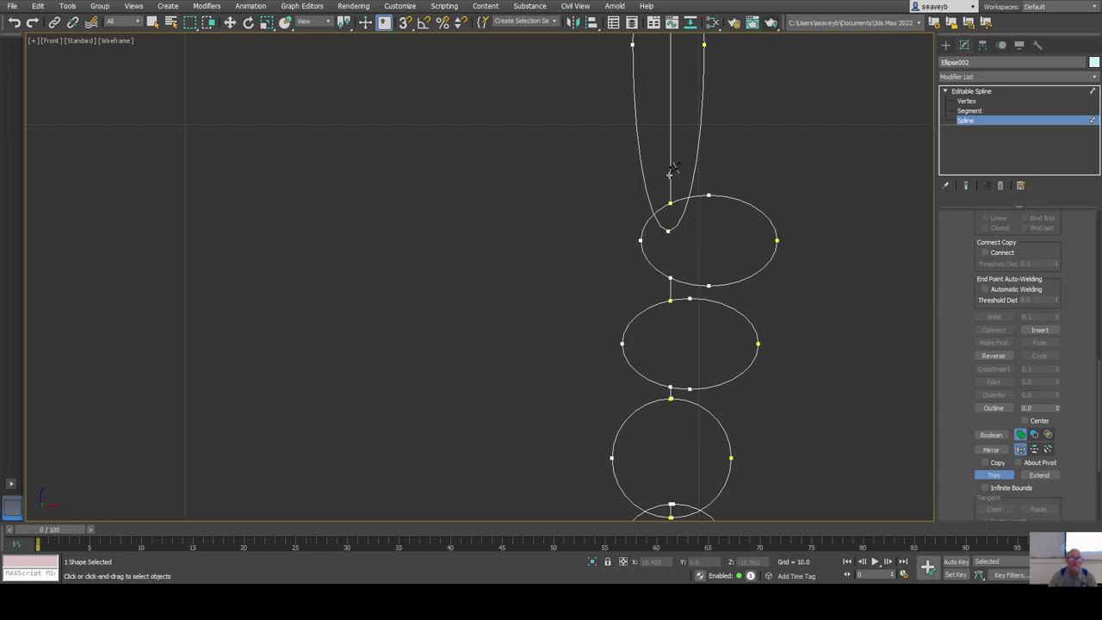
pyautogui.click(671, 173)
pyautogui.moveTo(704, 209); pyautogui.dragTo(701, 376, button='middle')
pyautogui.scroll(-3, 706, 370)
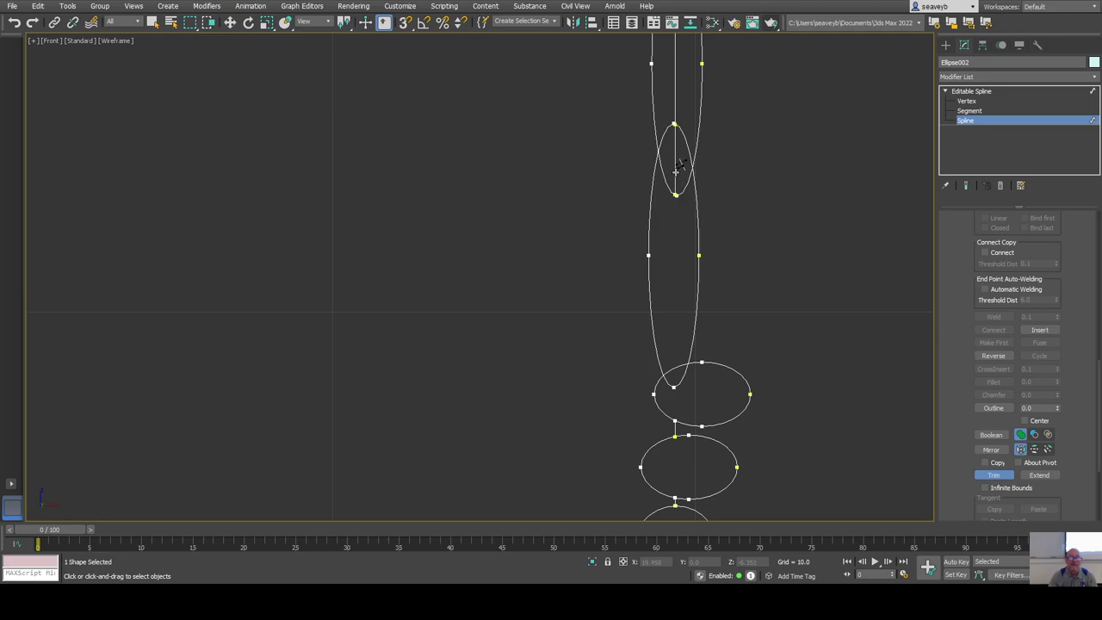
pyautogui.click(675, 170)
pyautogui.moveTo(676, 170); pyautogui.dragTo(655, 258, button='middle')
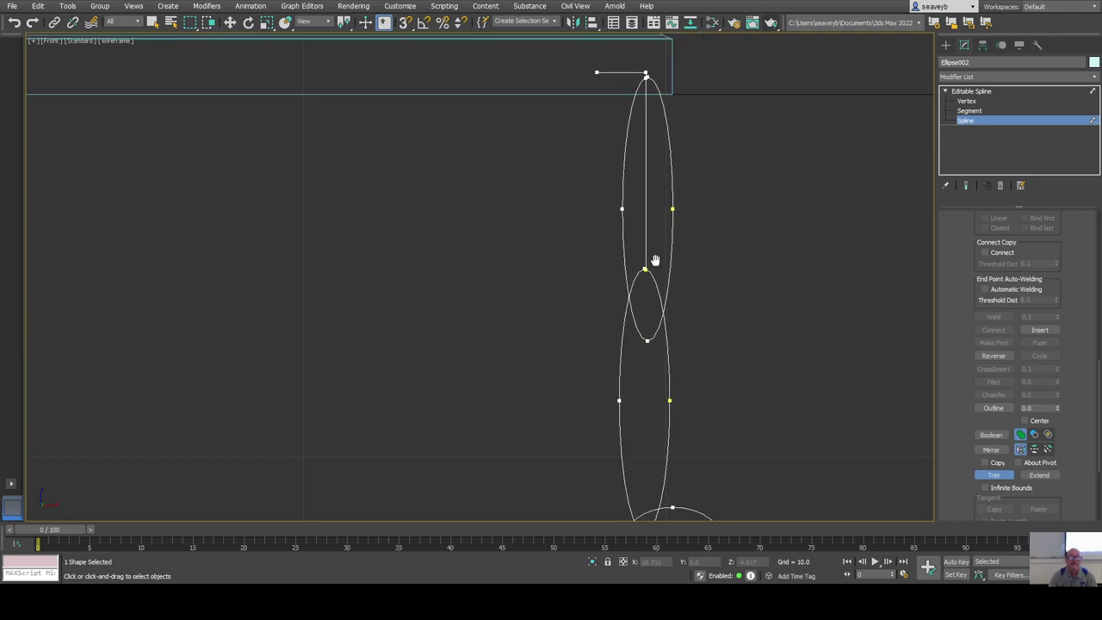
pyautogui.click(646, 210)
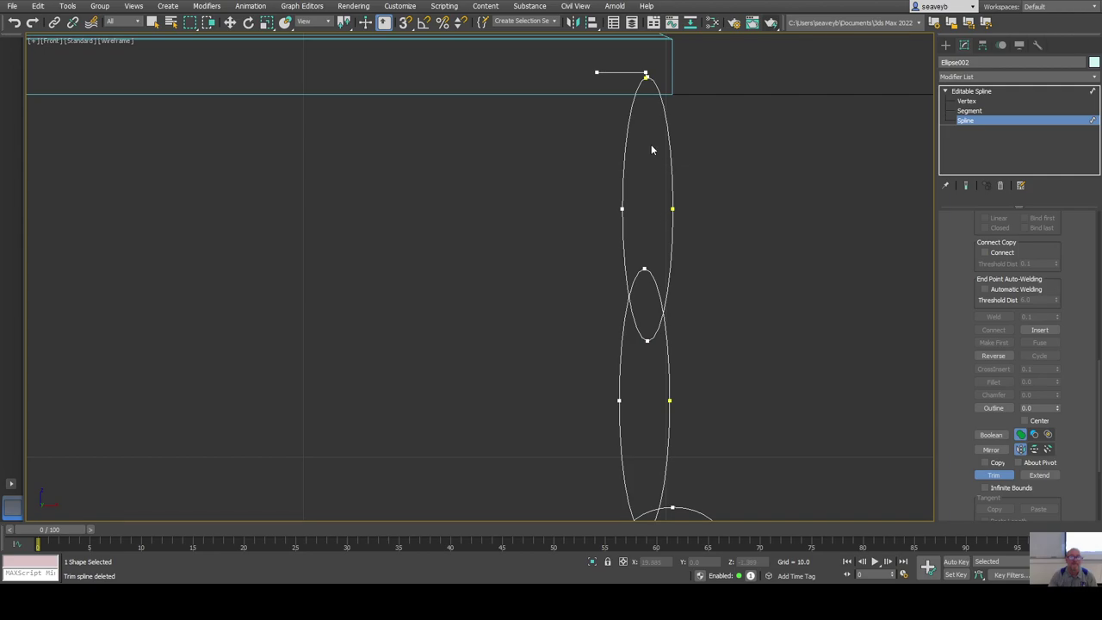
# Trim the left sides of both tall ellipses and the upper small ellipse, plus the tall ellipse's tip inside it.
pyautogui.click(624, 147)
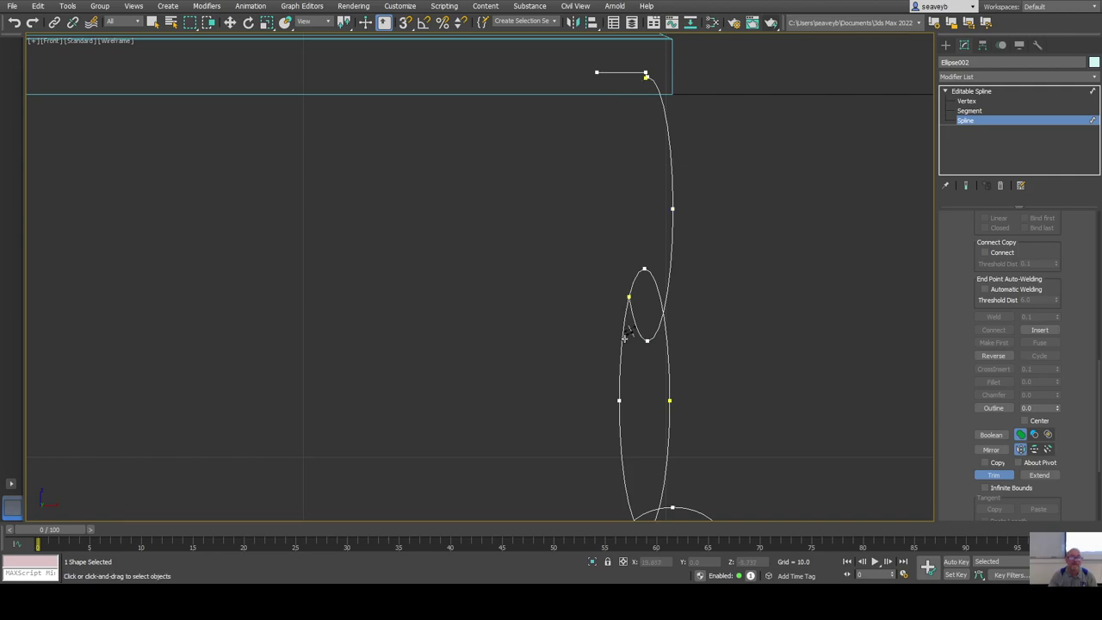
pyautogui.click(621, 365)
pyautogui.moveTo(675, 447); pyautogui.dragTo(706, 268, button='middle')
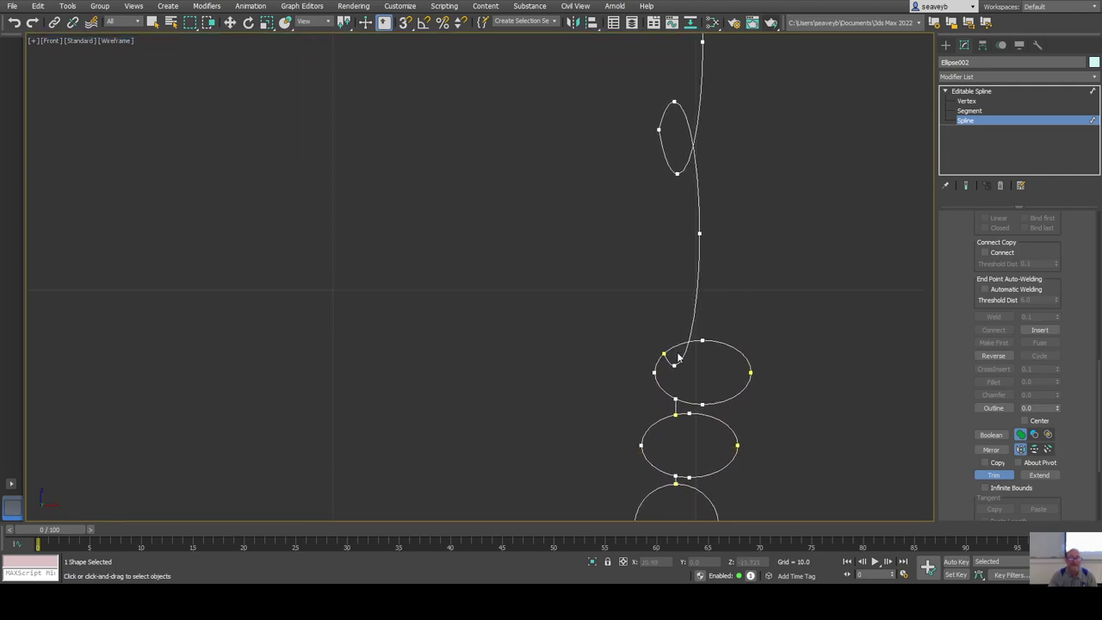
pyautogui.click(656, 377)
pyautogui.click(668, 358)
# Trim the left sides of the lower small ellipse and both circles, plus the arc where the circles overlap.
pyautogui.moveTo(664, 438); pyautogui.dragTo(661, 335, button='middle')
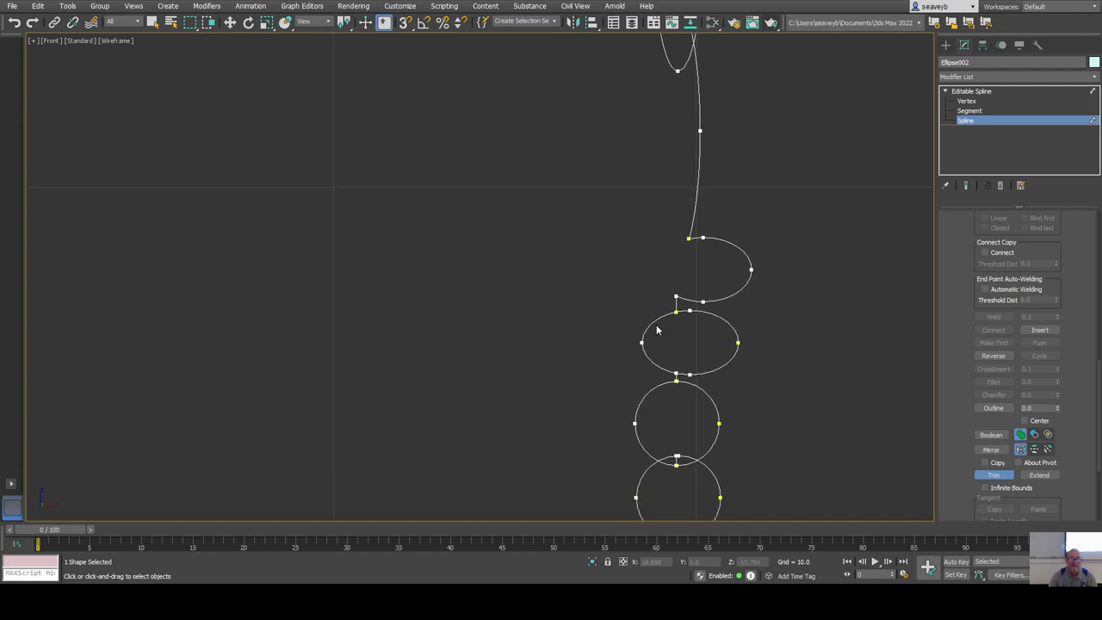
pyautogui.click(653, 320)
pyautogui.click(651, 391)
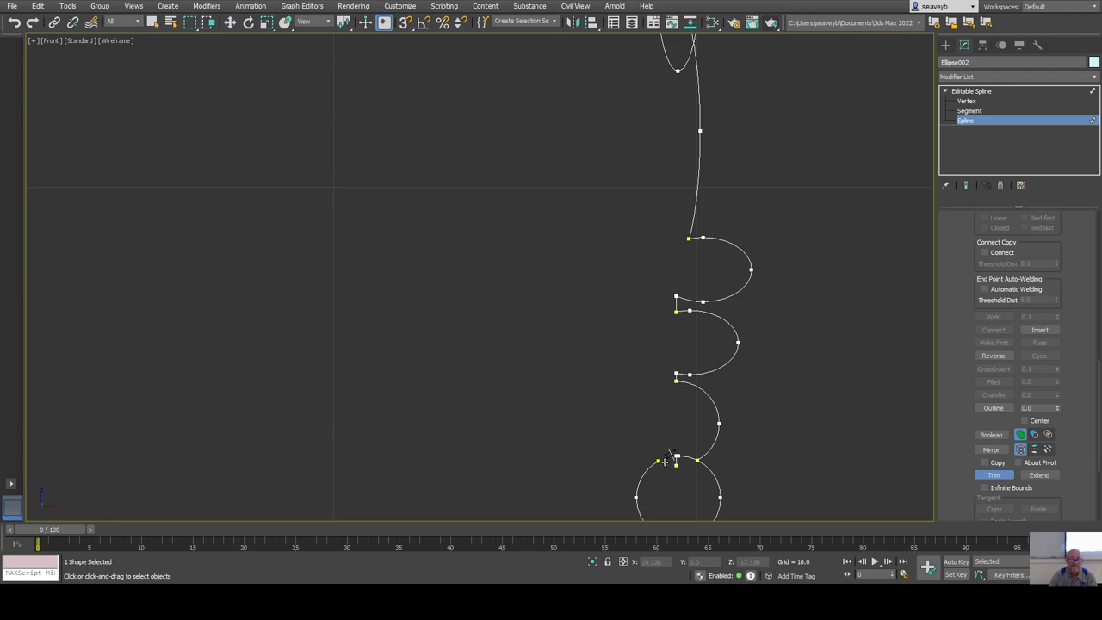
pyautogui.click(642, 478)
pyautogui.click(684, 457)
# Trim the lower circle's leftover arc inside the top of the upper hexagon.
pyautogui.moveTo(697, 470); pyautogui.dragTo(694, 274, button='middle')
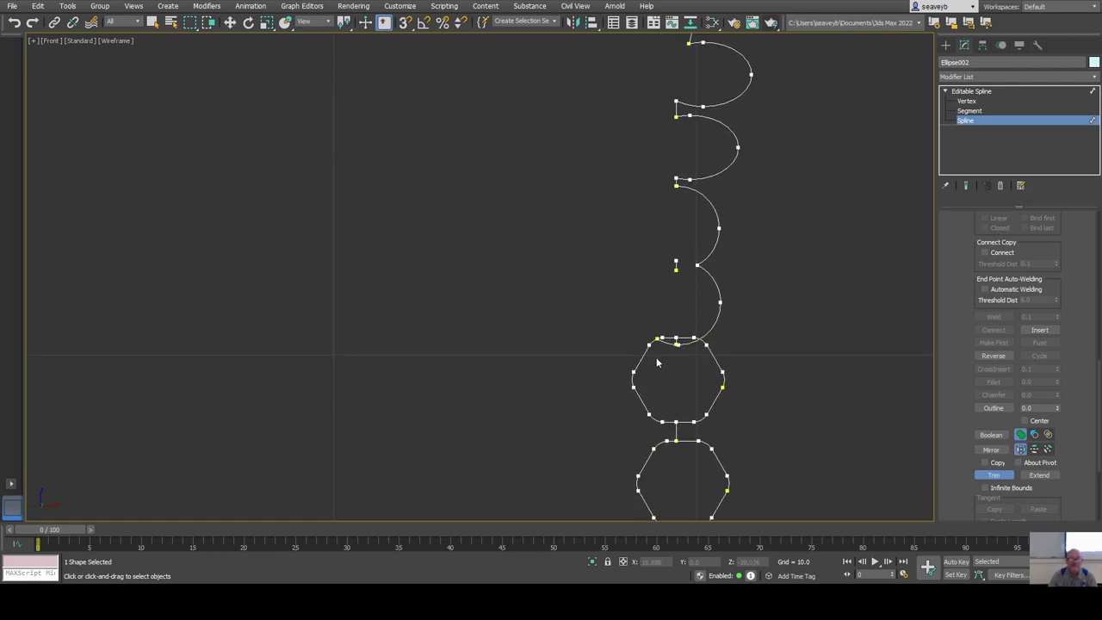
pyautogui.scroll(3, 682, 332)
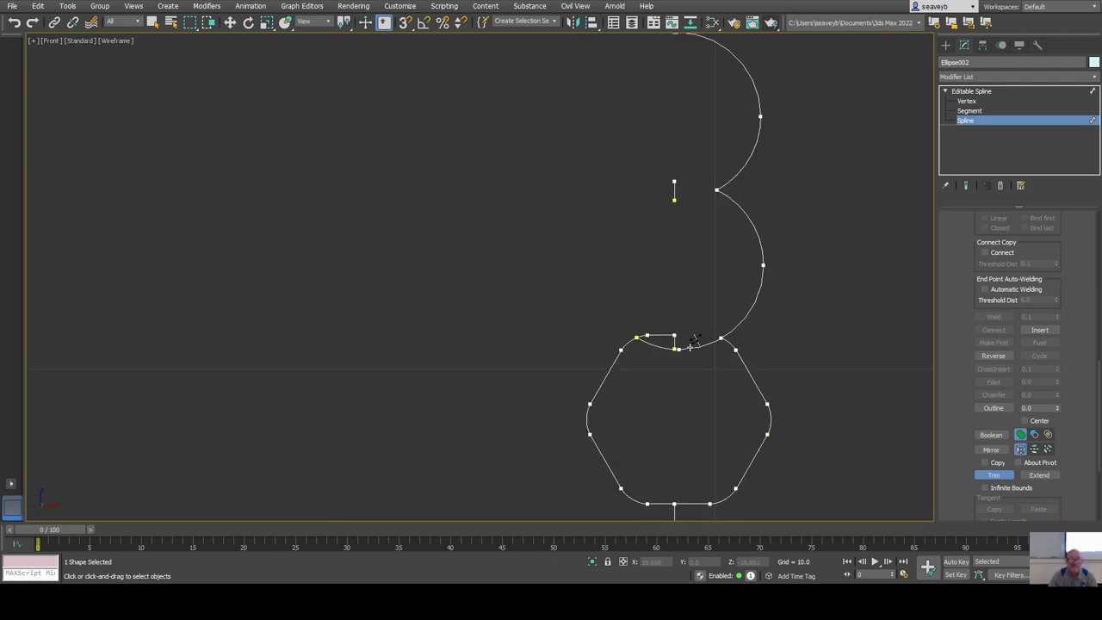
pyautogui.click(691, 349)
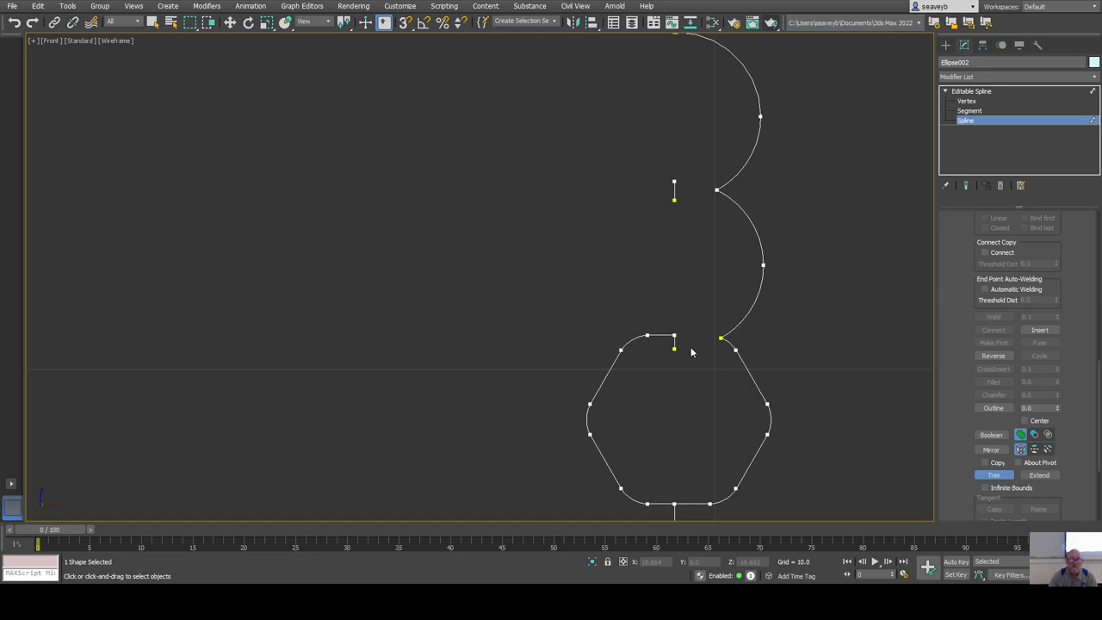
# Trim the left sides of both hexagons in the lower part of the leg profile.
pyautogui.click(605, 458)
pyautogui.moveTo(662, 442); pyautogui.dragTo(652, 357, button='middle')
pyautogui.click(620, 376)
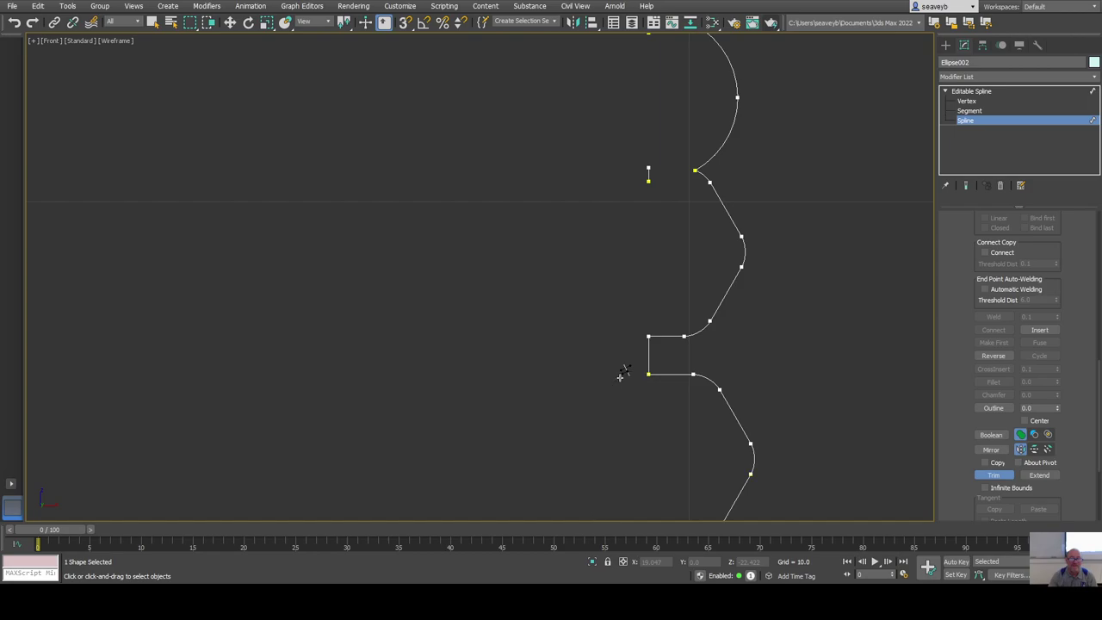
pyautogui.moveTo(674, 447); pyautogui.dragTo(671, 242, button='middle')
pyautogui.scroll(-4, 683, 361)
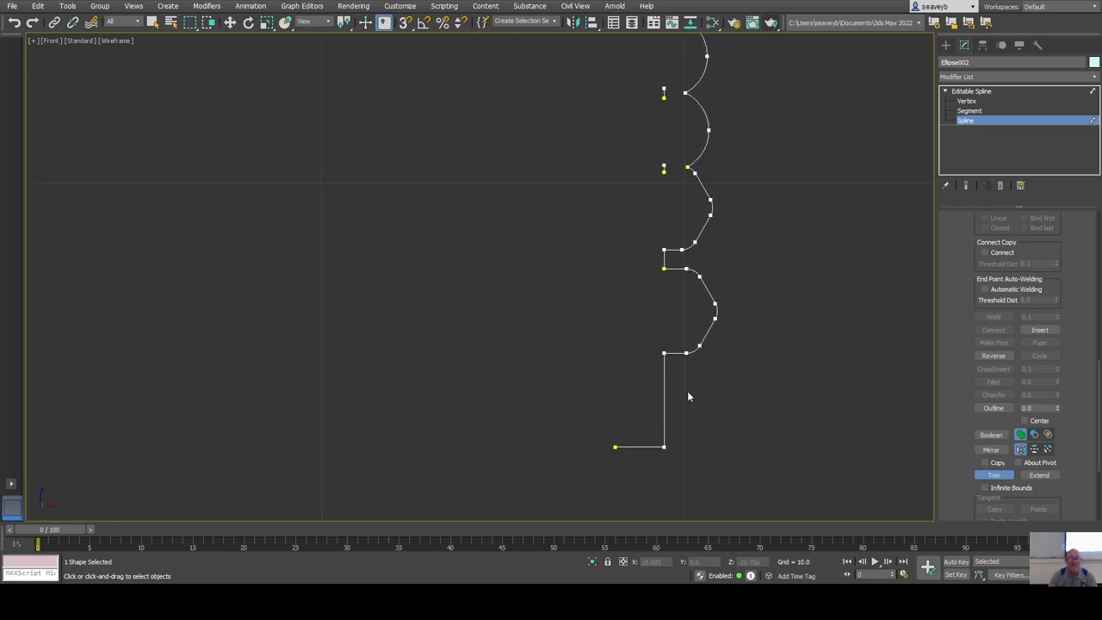
pyautogui.moveTo(688, 397); pyautogui.dragTo(704, 433, button='middle')
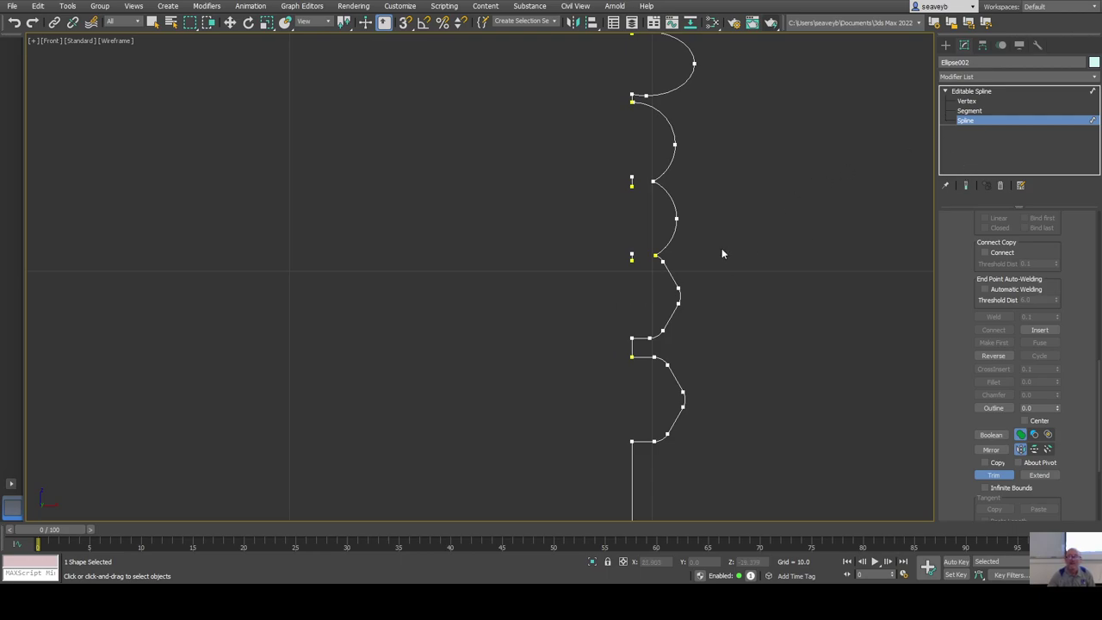
# Delete the two short leftover line fragments beside the circles.
pyautogui.press('w')
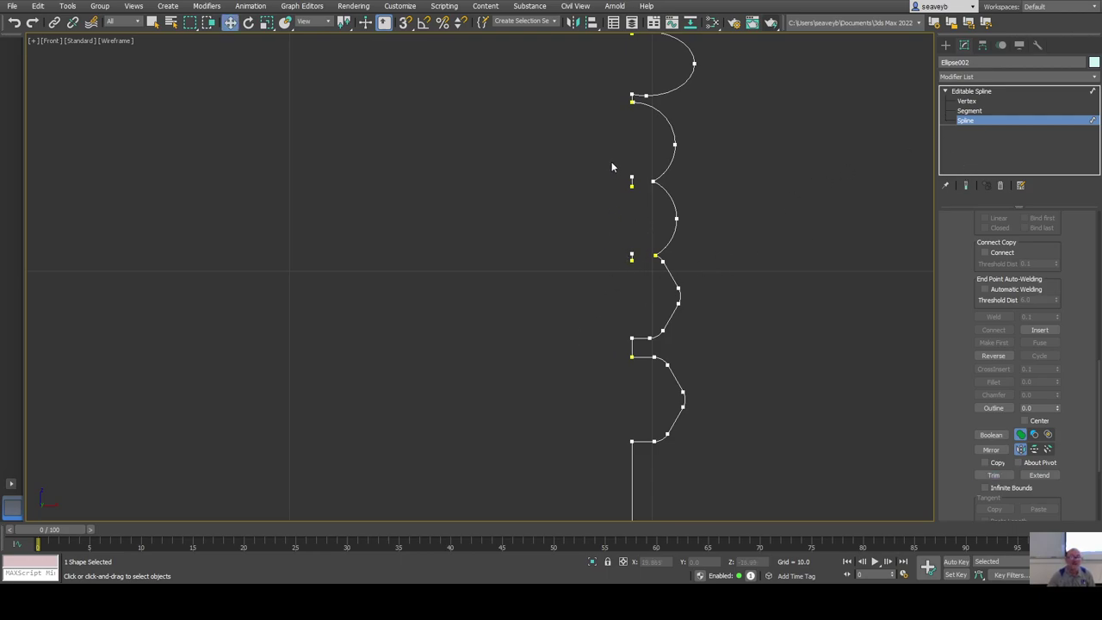
pyautogui.moveTo(611, 161); pyautogui.dragTo(644, 278)
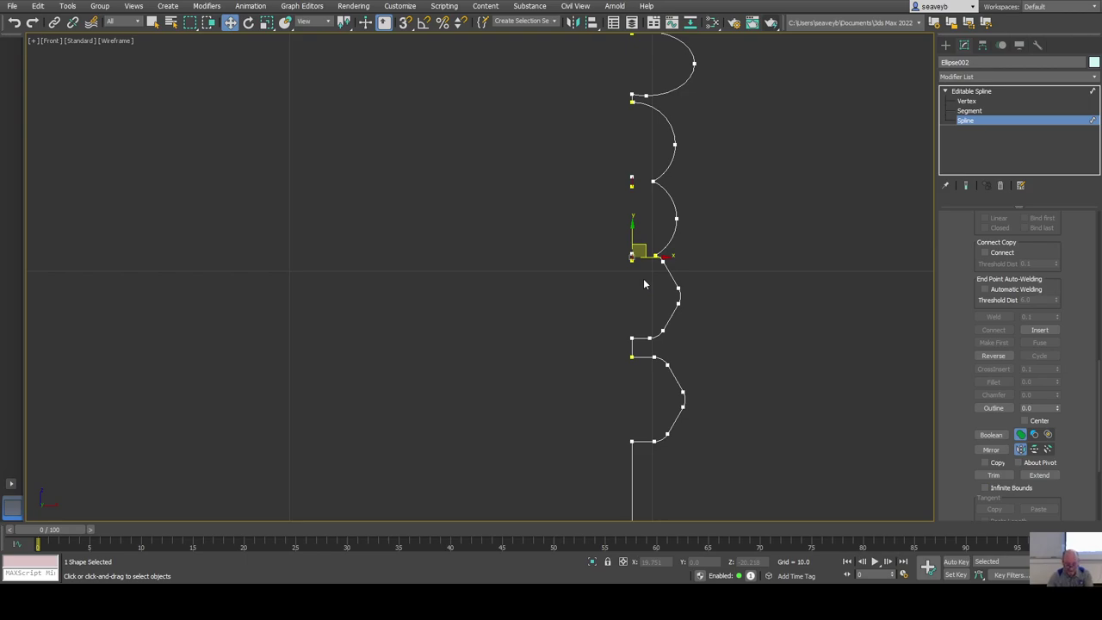
pyautogui.moveTo(643, 278); pyautogui.dragTo(642, 427, button='middle')
pyautogui.scroll(-6, 642, 427)
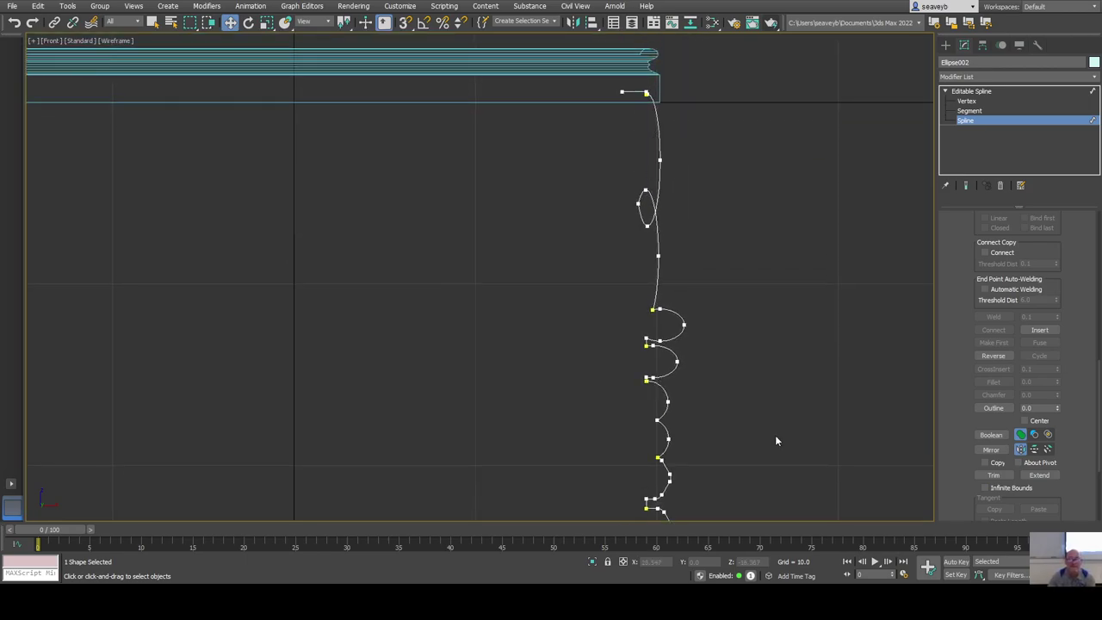
# Trim the leftover loop where the two tall ellipses overlap.
pyautogui.click(993, 475)
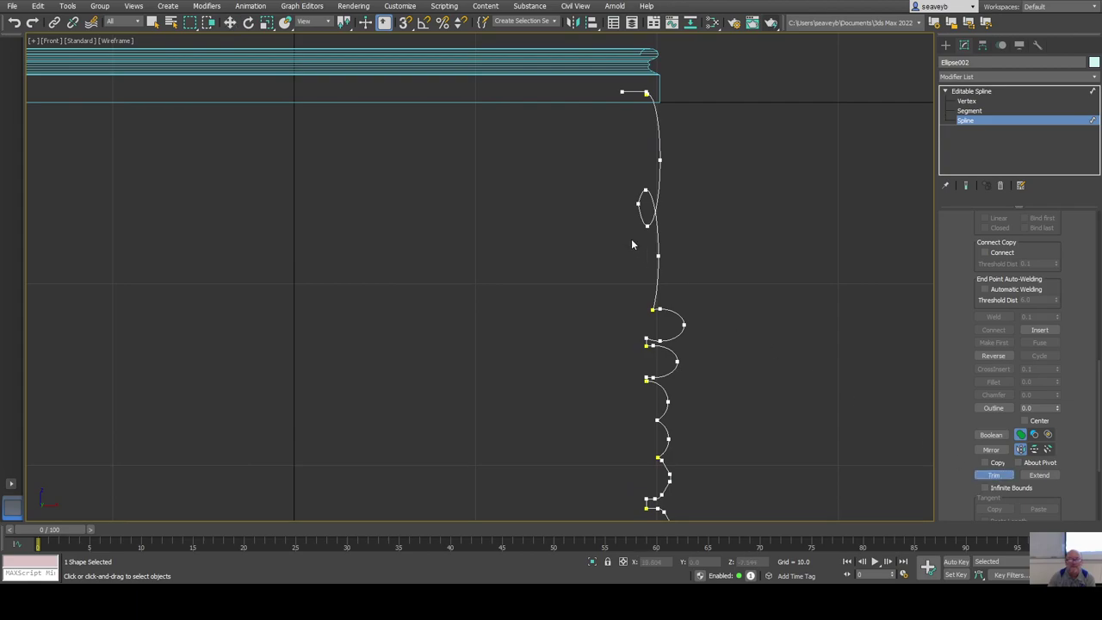
pyautogui.click(640, 197)
pyautogui.click(642, 192)
pyautogui.moveTo(695, 272); pyautogui.dragTo(705, 231, button='middle')
pyautogui.scroll(-2, 703, 291)
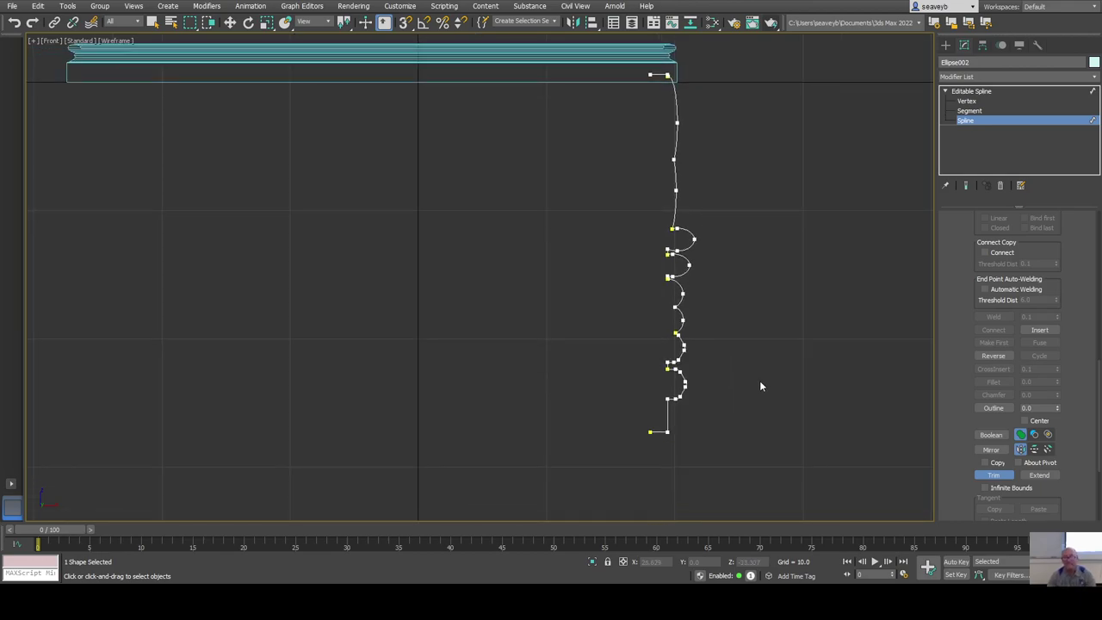
# At vertex level, select the coincident junction vertices at the hexagons and at the top of the upper circle.
pyautogui.press('w')
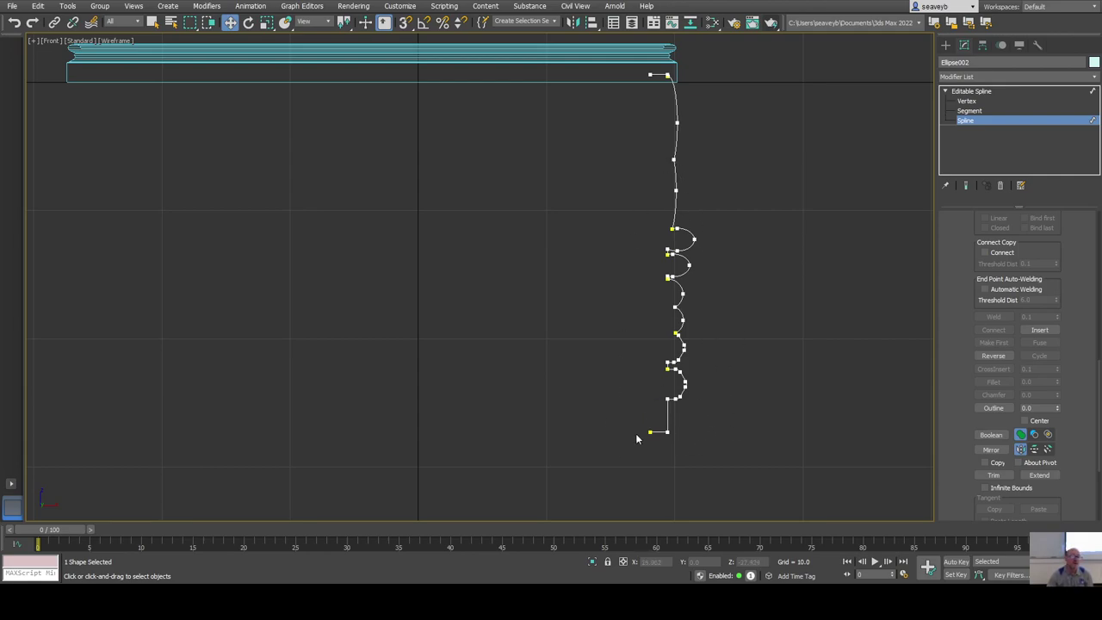
pyautogui.scroll(5, 666, 444)
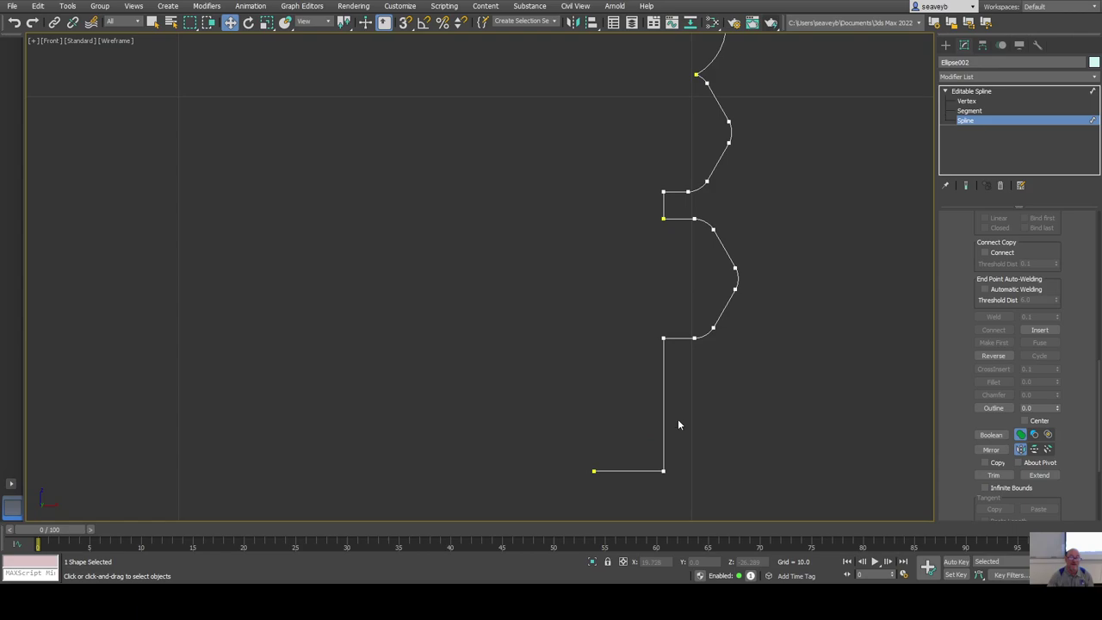
pyautogui.click(967, 102)
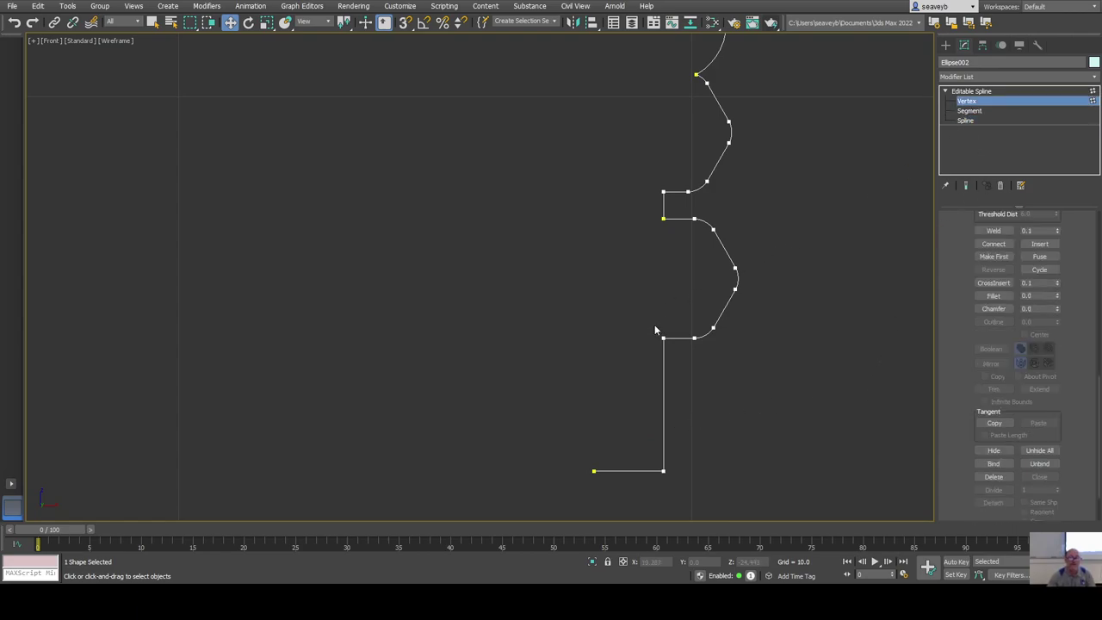
pyautogui.moveTo(677, 358); pyautogui.dragTo(678, 358)
pyautogui.moveTo(644, 185); pyautogui.dragTo(682, 242)
pyautogui.moveTo(701, 188); pyautogui.dragTo(691, 319, button='middle')
pyautogui.moveTo(663, 189); pyautogui.dragTo(663, 184)
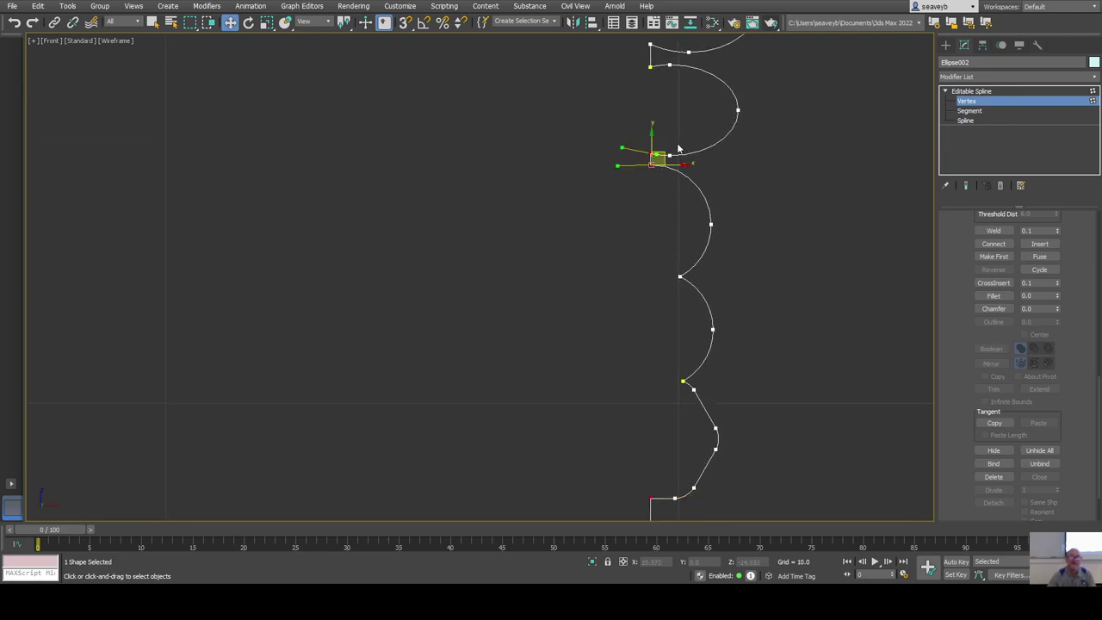
# Add the junction vertices at the small ellipses, the tall ellipses' crossing and the profile's top corner to the selection.
pyautogui.moveTo(663, 184); pyautogui.dragTo(648, 415, button='middle')
pyautogui.moveTo(611, 246); pyautogui.dragTo(652, 318)
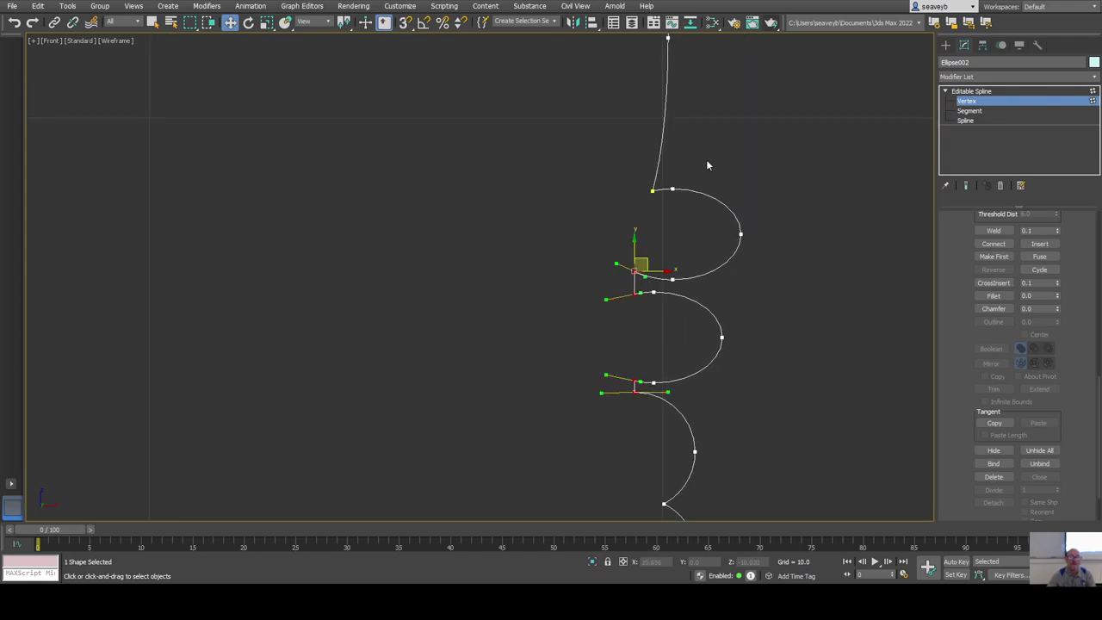
pyautogui.moveTo(709, 164); pyautogui.dragTo(741, 444, button='middle')
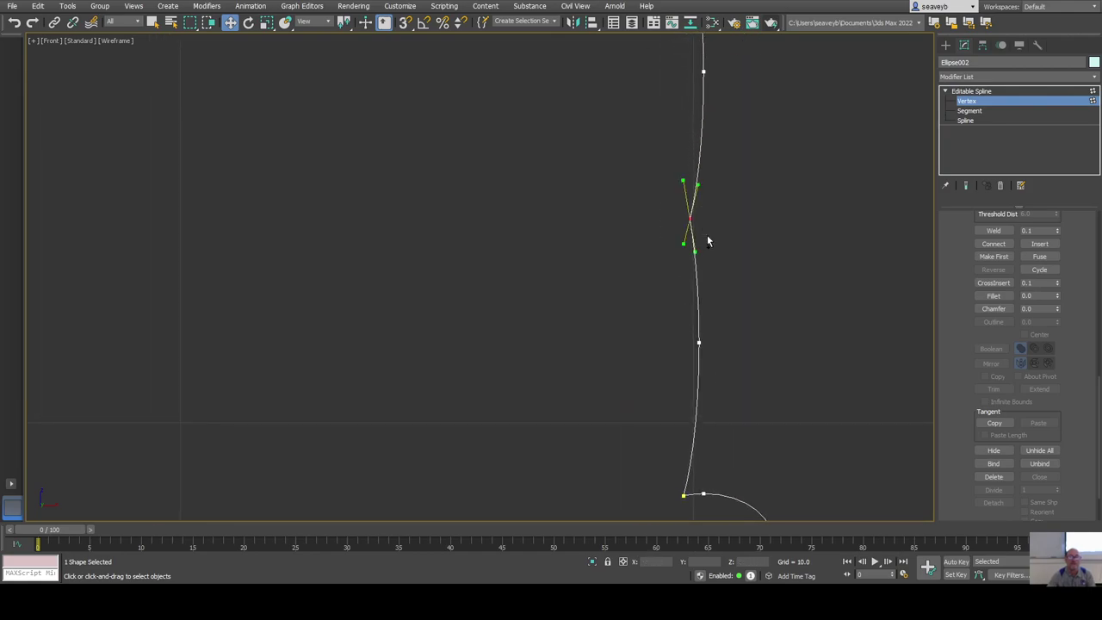
pyautogui.moveTo(752, 177); pyautogui.dragTo(744, 113, button='middle')
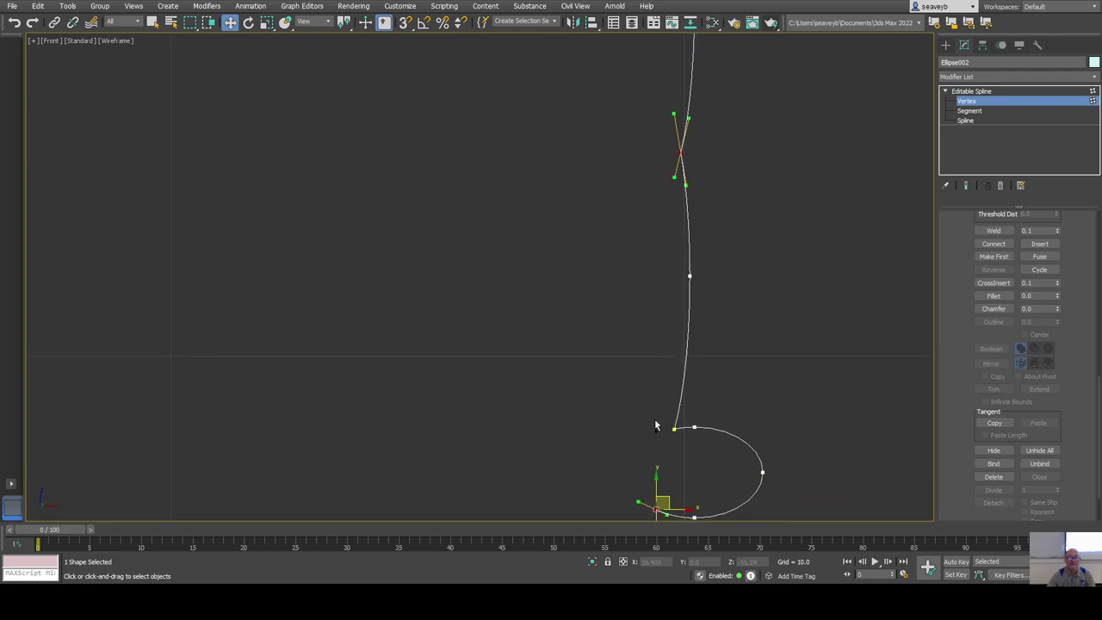
pyautogui.moveTo(718, 275); pyautogui.dragTo(678, 10, button='middle')
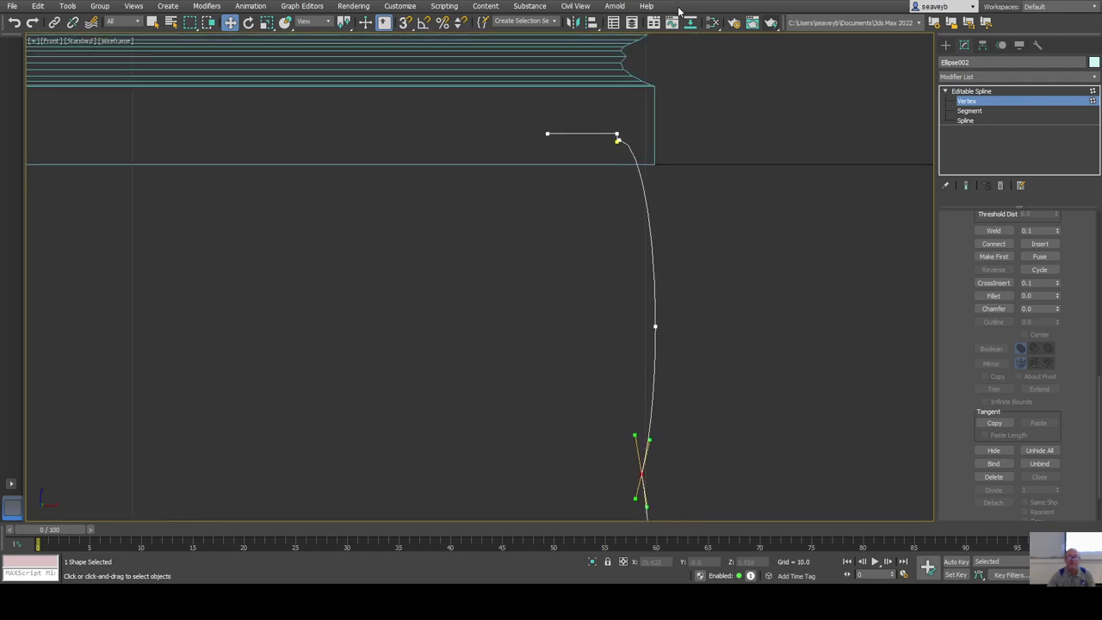
pyautogui.scroll(8, 634, 145)
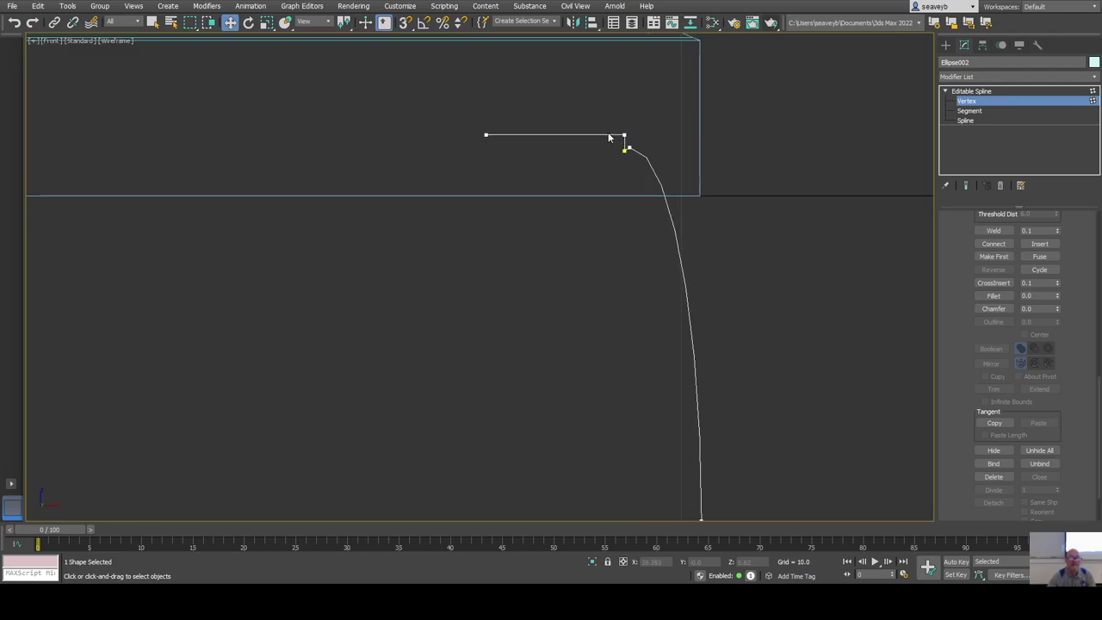
pyautogui.click(674, 200)
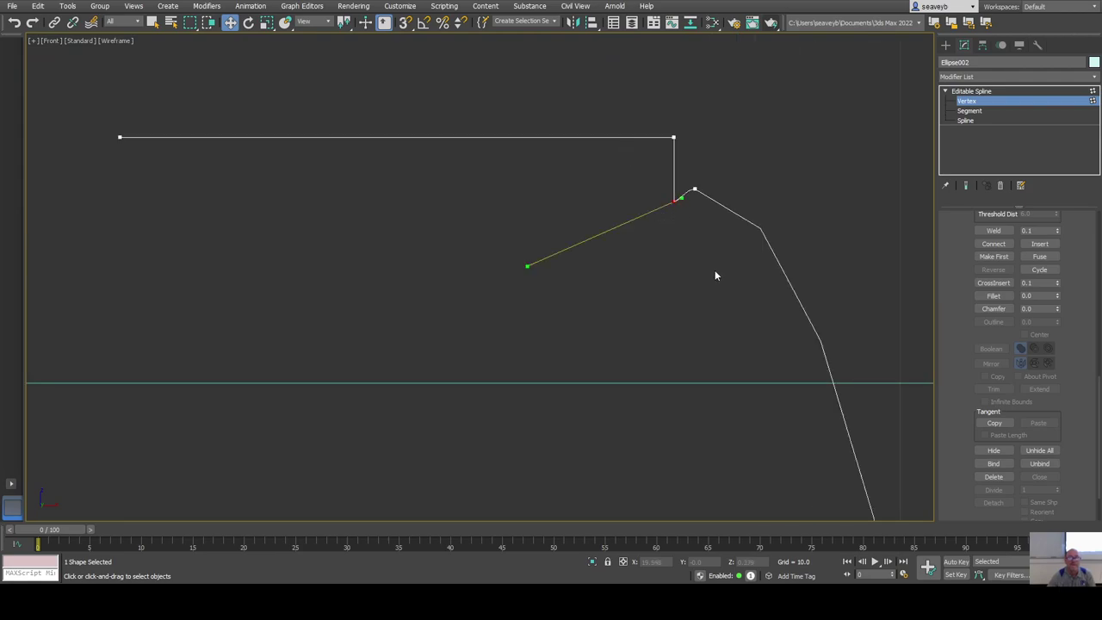
pyautogui.scroll(-10, 715, 275)
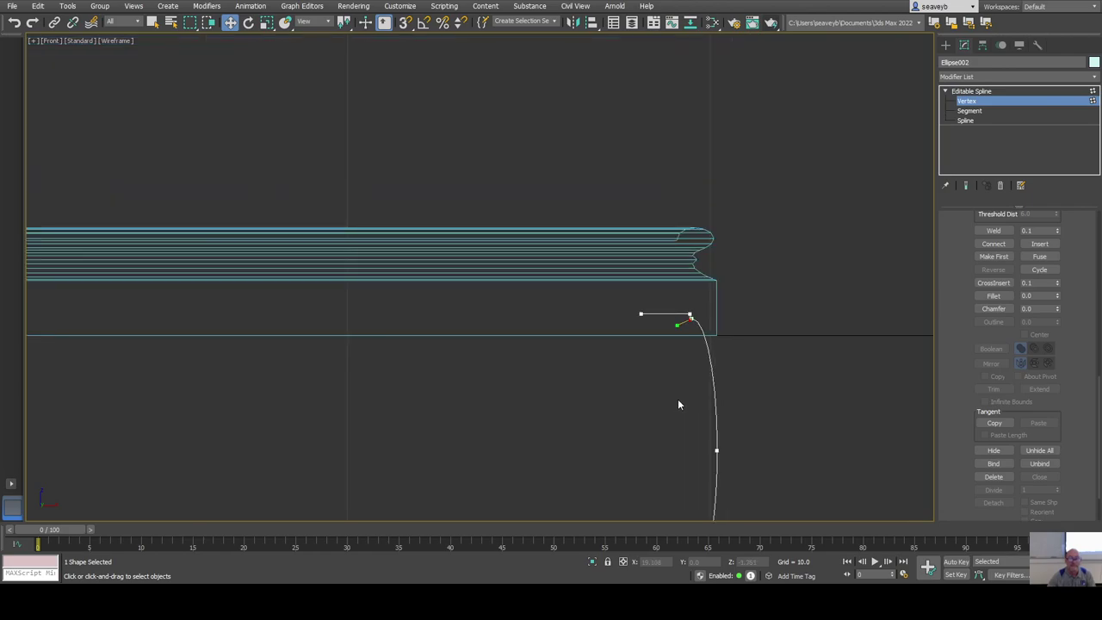
pyautogui.moveTo(678, 403); pyautogui.dragTo(625, 182, button='middle')
pyautogui.scroll(-5, 634, 278)
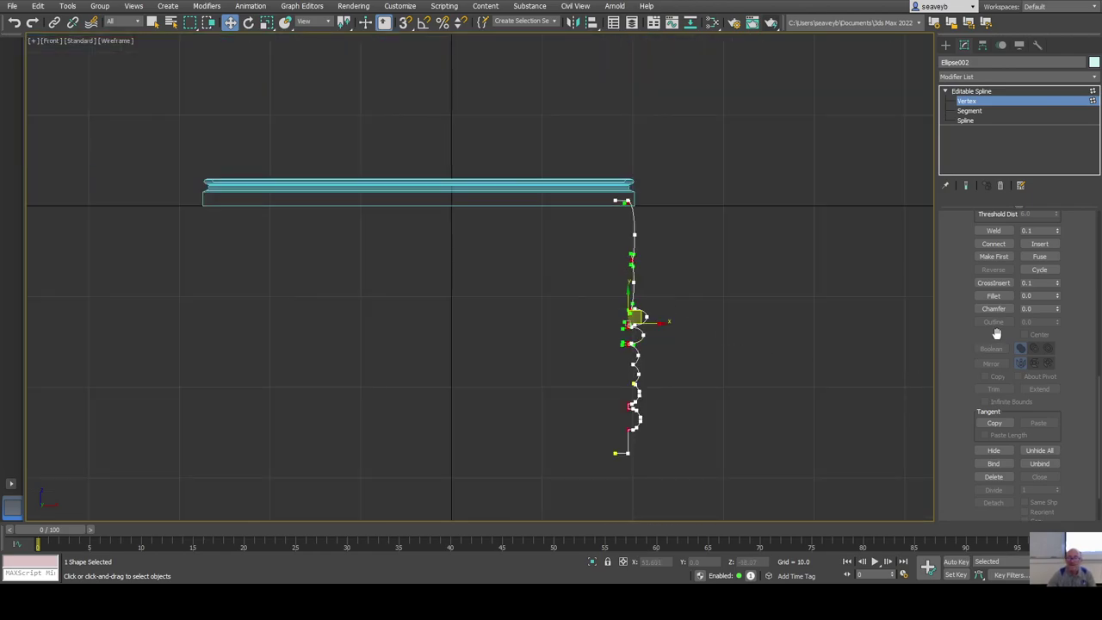
# Set the weld threshold to 0.01 and weld the selected junction vertices.
pyautogui.scroll(1, 979, 305)
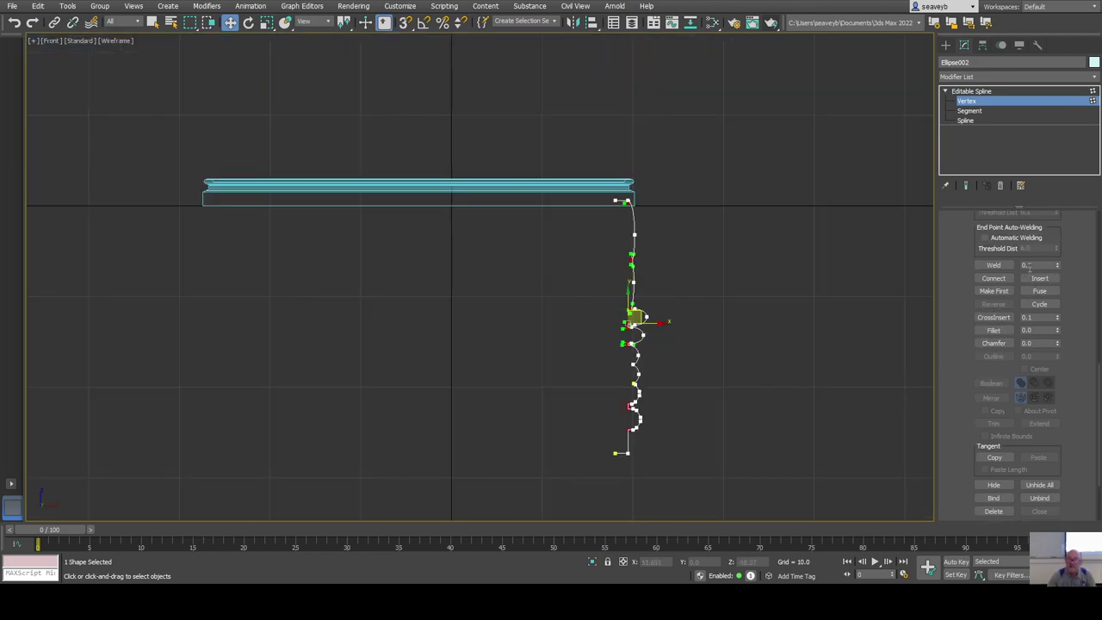
pyautogui.click(1028, 266)
pyautogui.write('0.01')
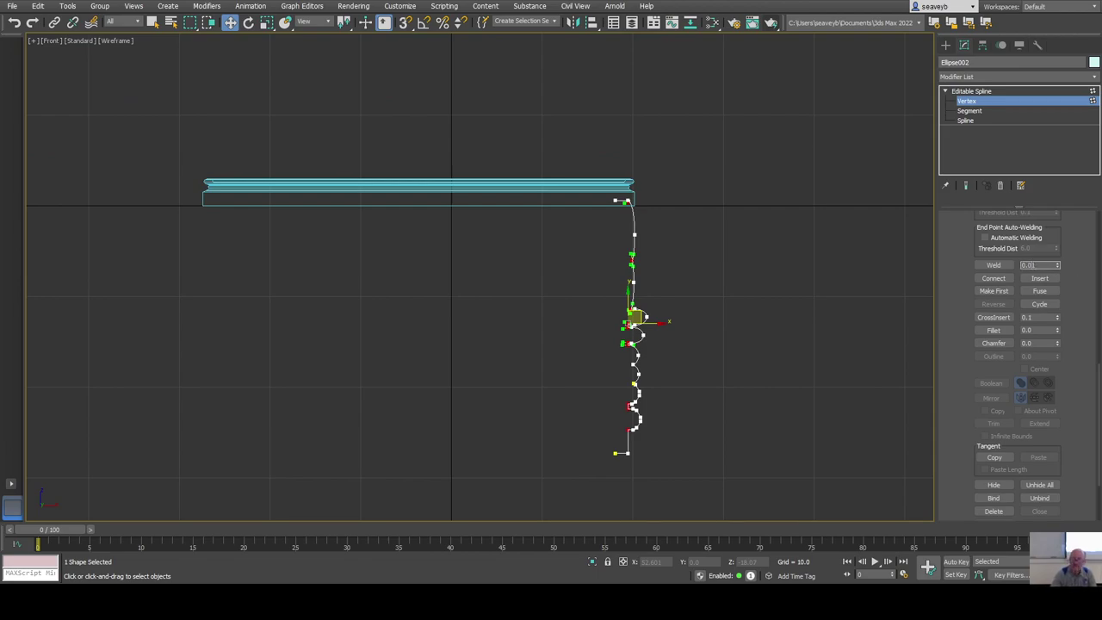
pyautogui.click(992, 265)
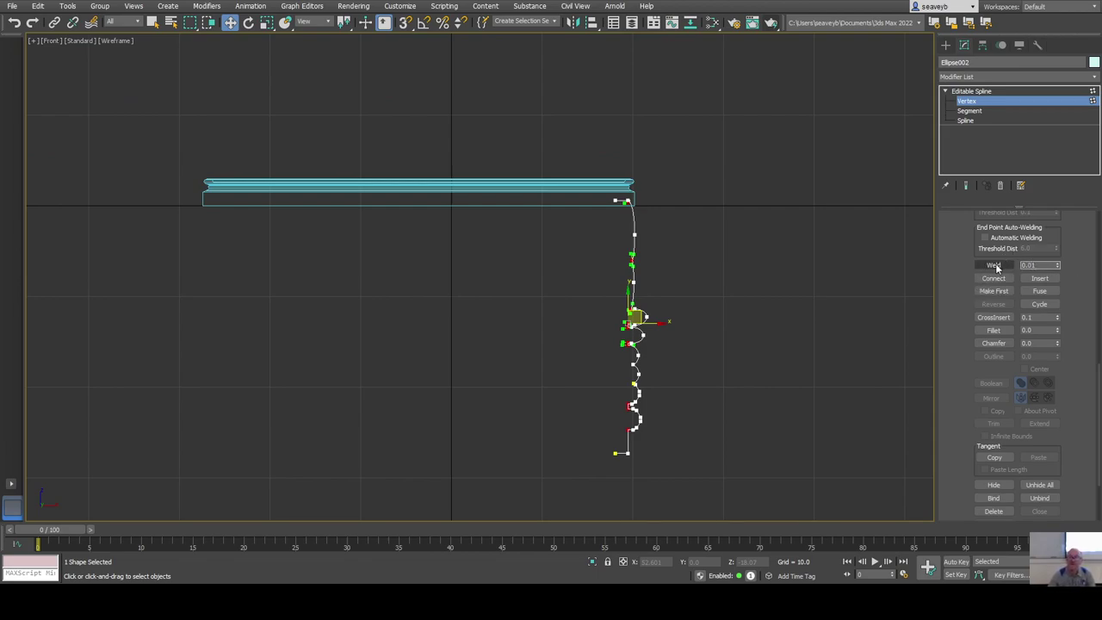
pyautogui.scroll(8, 959, 295)
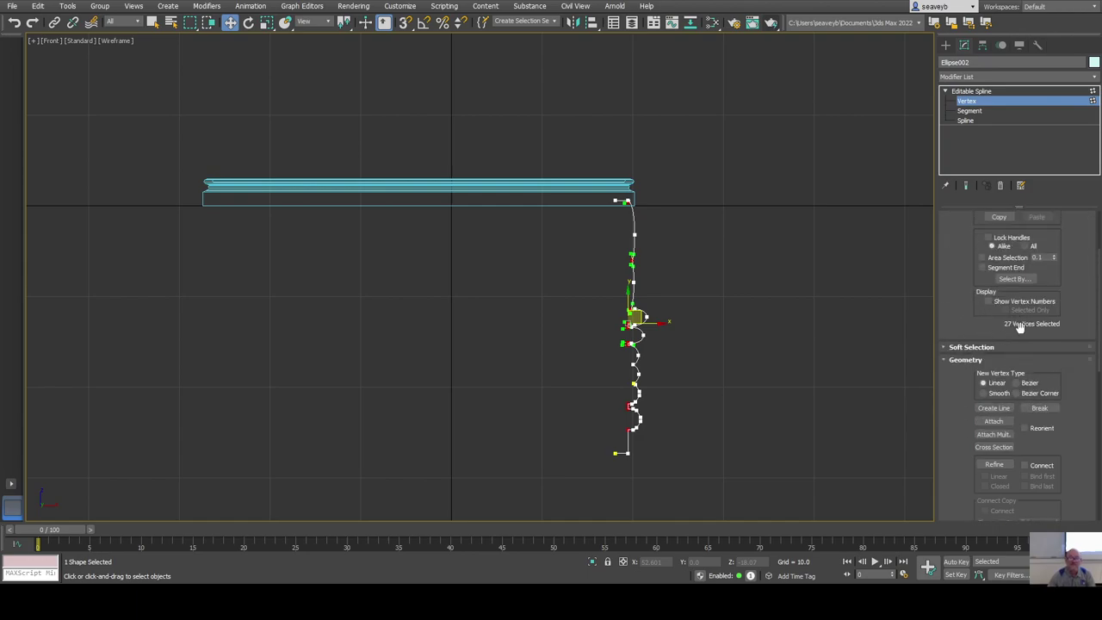
pyautogui.scroll(-4, 749, 426)
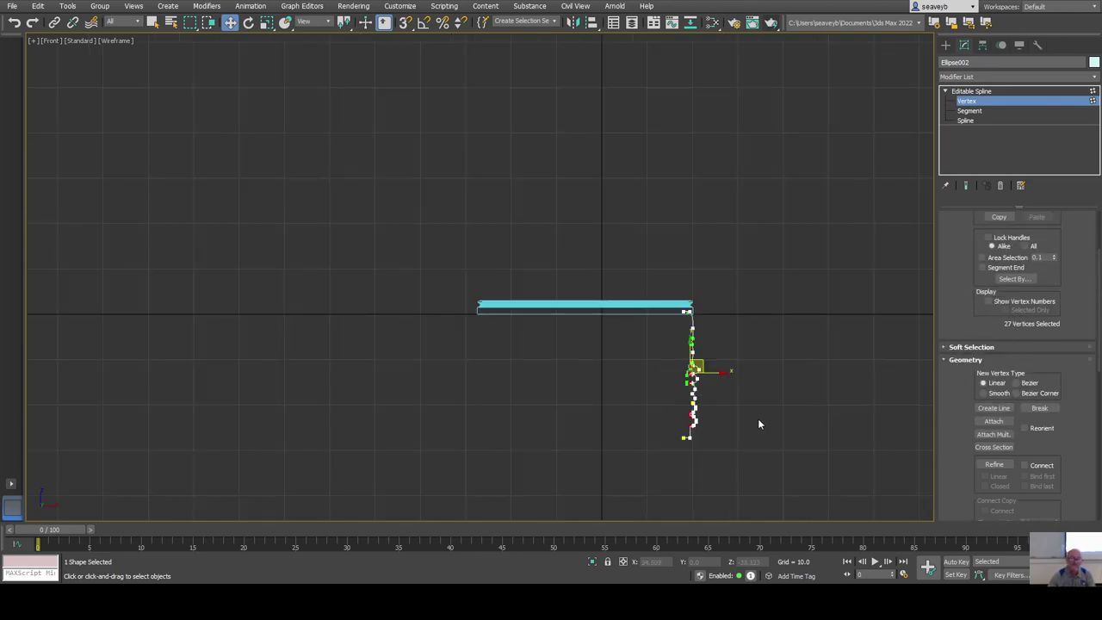
pyautogui.scroll(4, 805, 406)
pyautogui.scroll(-5, 956, 426)
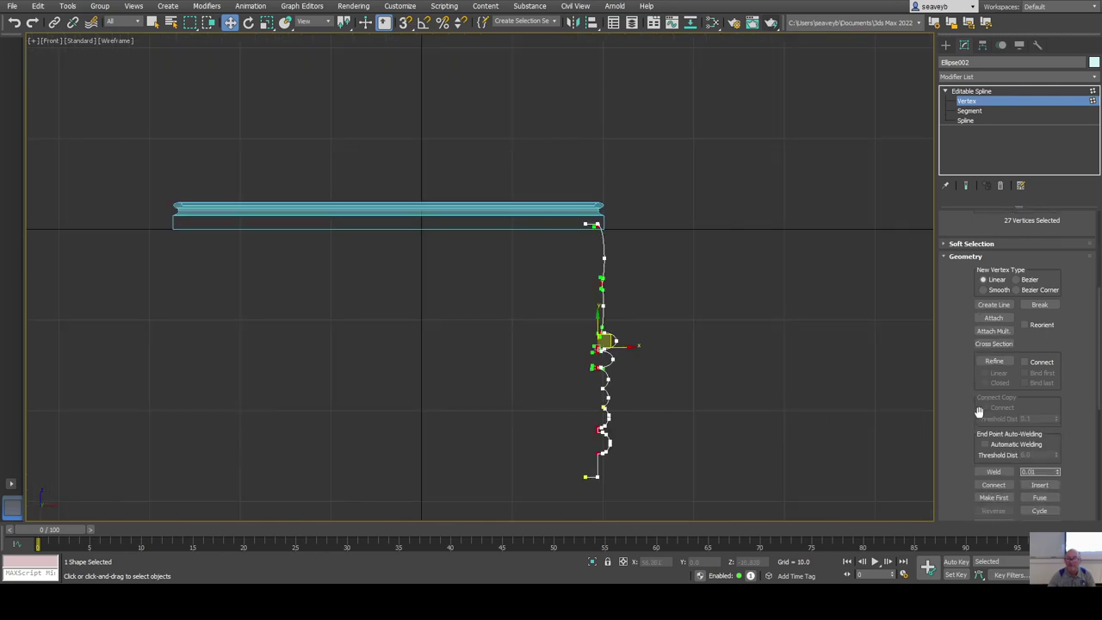
pyautogui.click(995, 369)
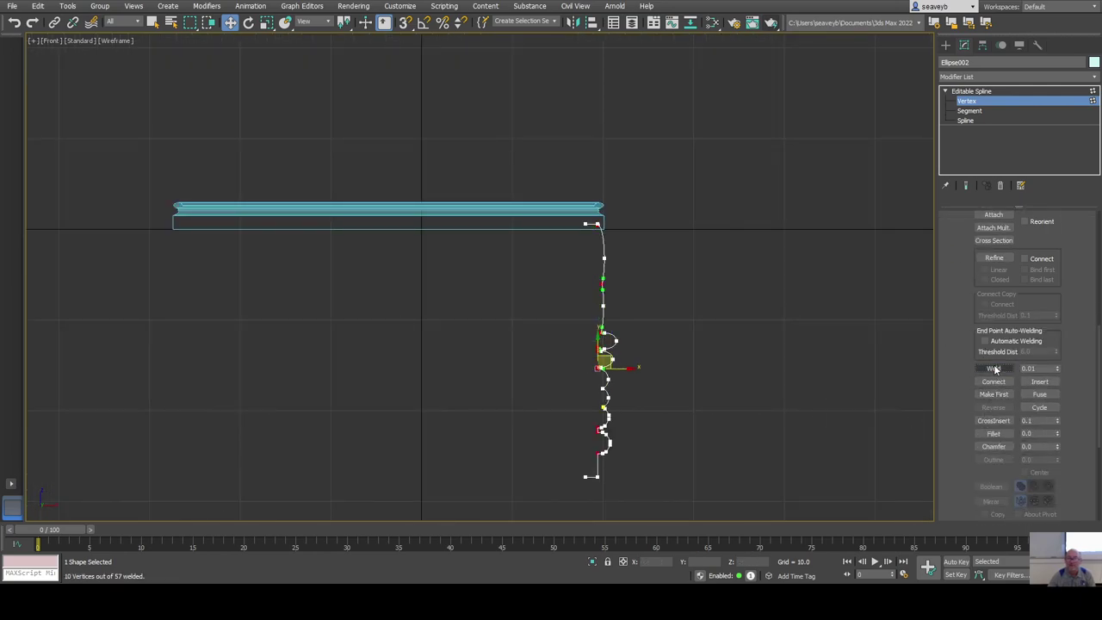
# Check the selected vertex count, clear the selection, and inspect the junctions from the hexagons up to the tabletop for unwelded vertices.
pyautogui.scroll(5, 967, 350)
pyautogui.scroll(1, 970, 349)
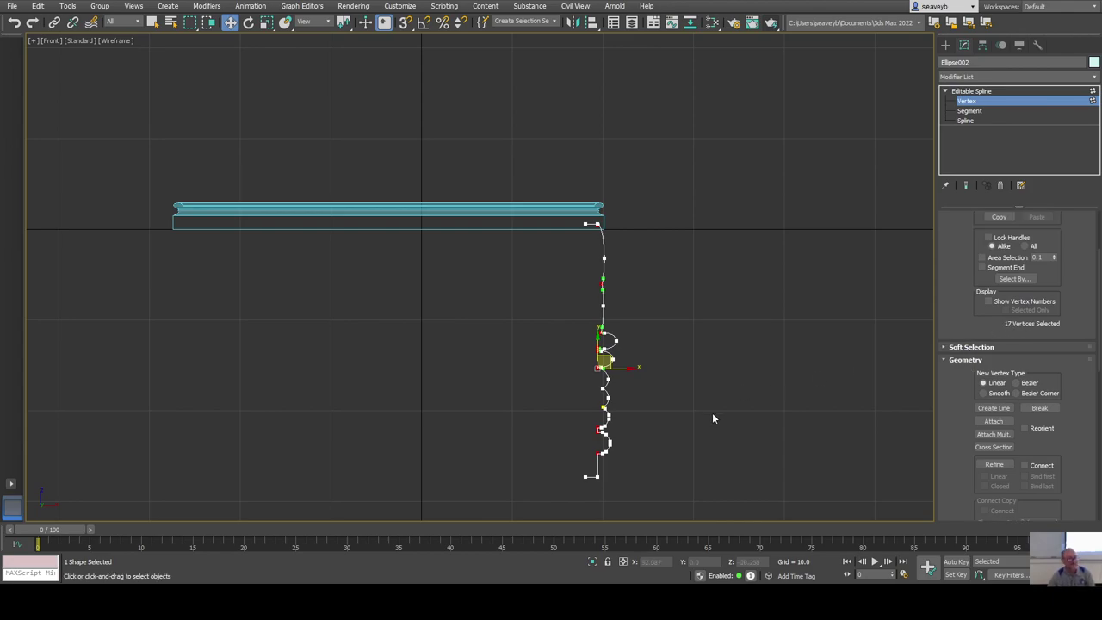
pyautogui.click(655, 398)
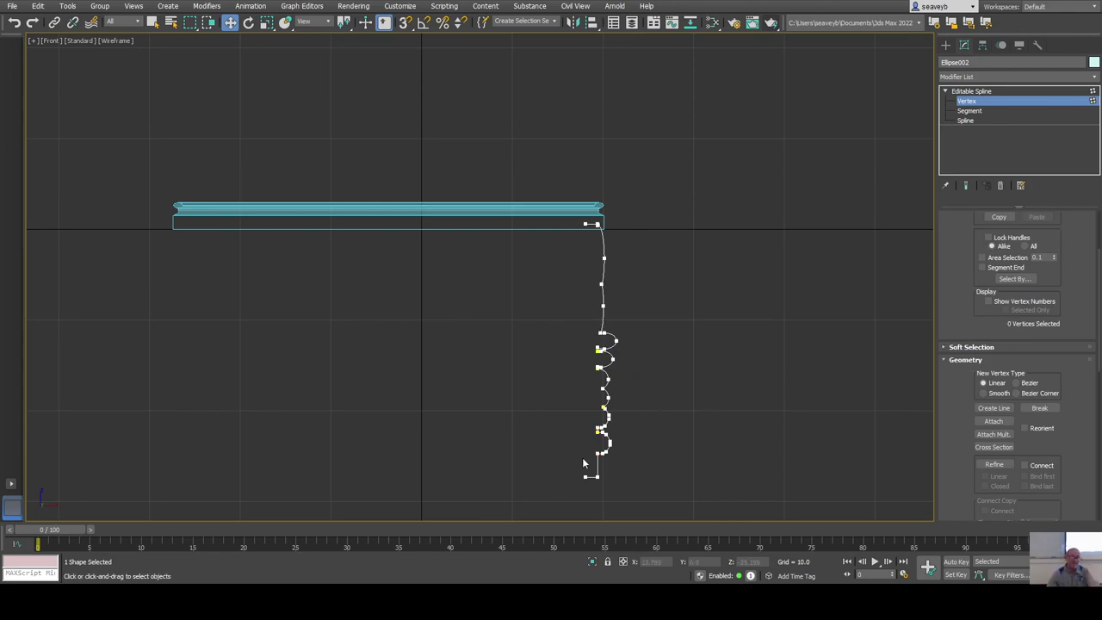
pyautogui.scroll(4, 584, 461)
pyautogui.scroll(2, 594, 434)
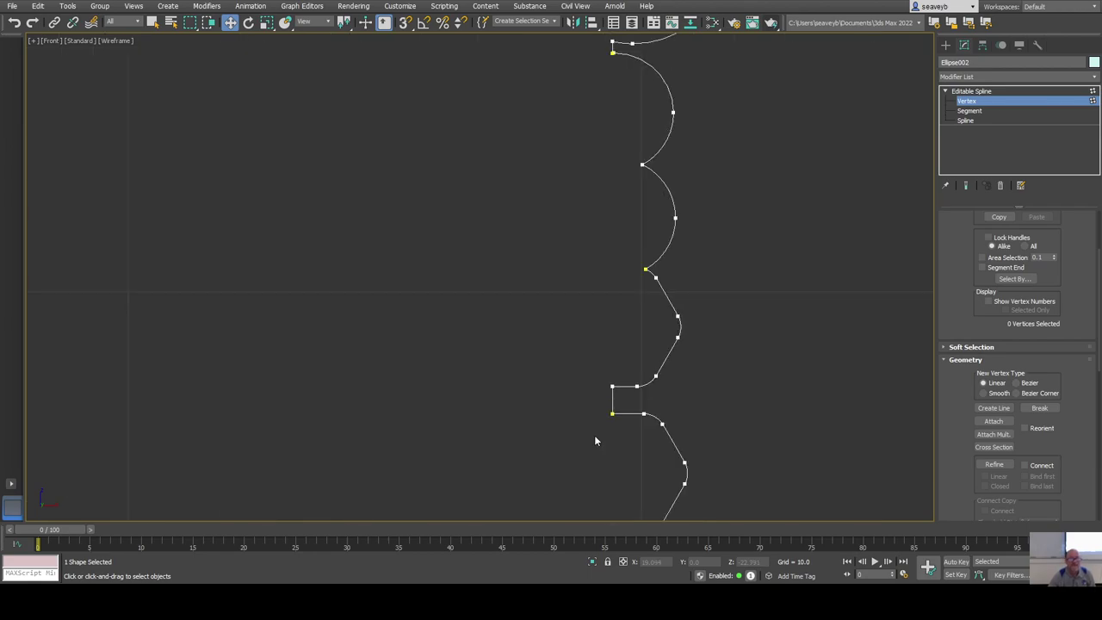
pyautogui.scroll(1, 594, 435)
pyautogui.scroll(-1, 594, 435)
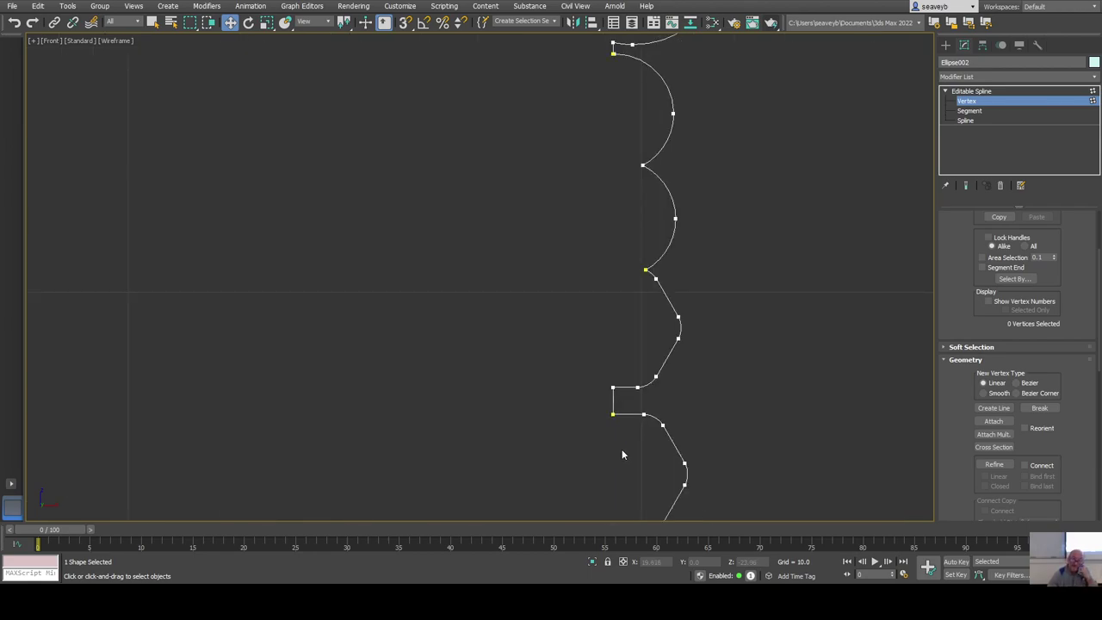
pyautogui.scroll(5, 614, 419)
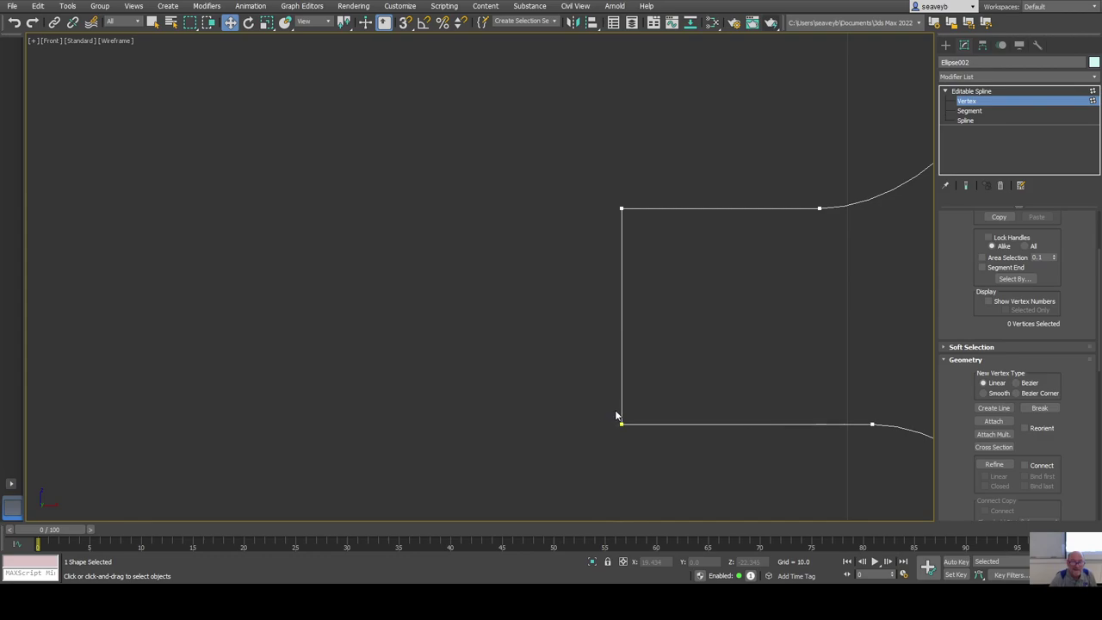
pyautogui.scroll(-5, 615, 417)
pyautogui.scroll(-4, 616, 454)
pyautogui.scroll(1, 617, 439)
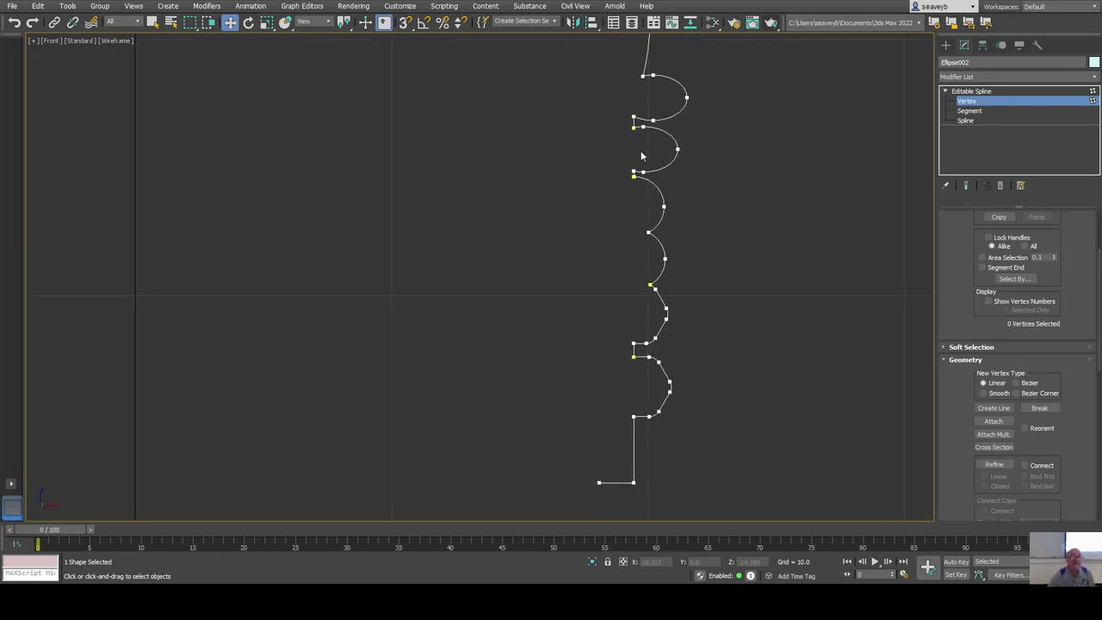
pyautogui.moveTo(645, 114); pyautogui.dragTo(662, 357, button='middle')
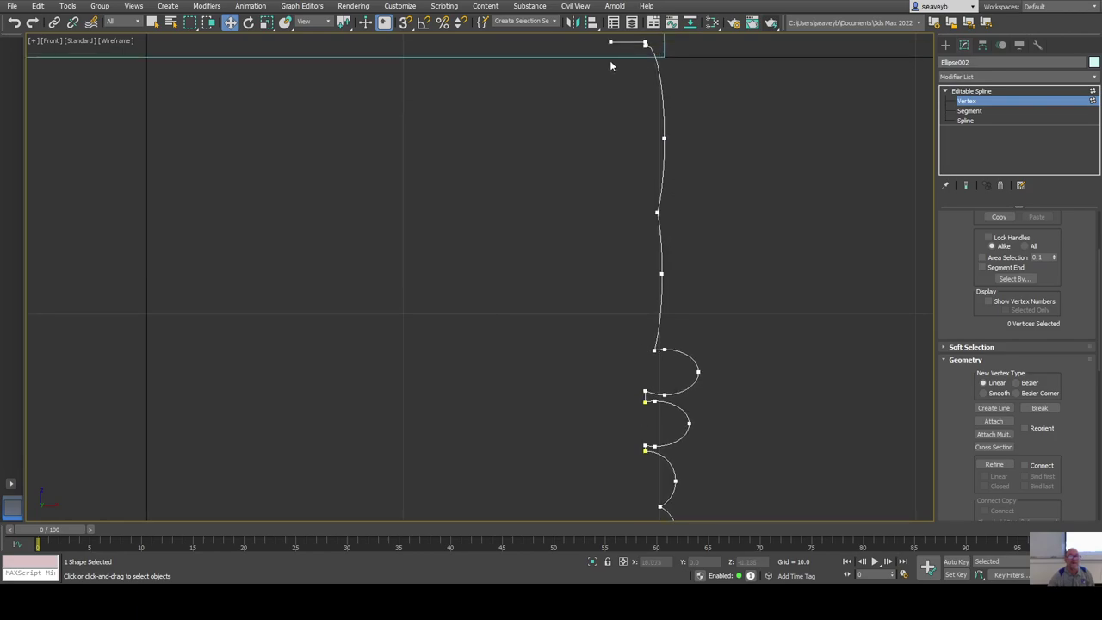
pyautogui.moveTo(646, 68); pyautogui.dragTo(625, 222, button='middle')
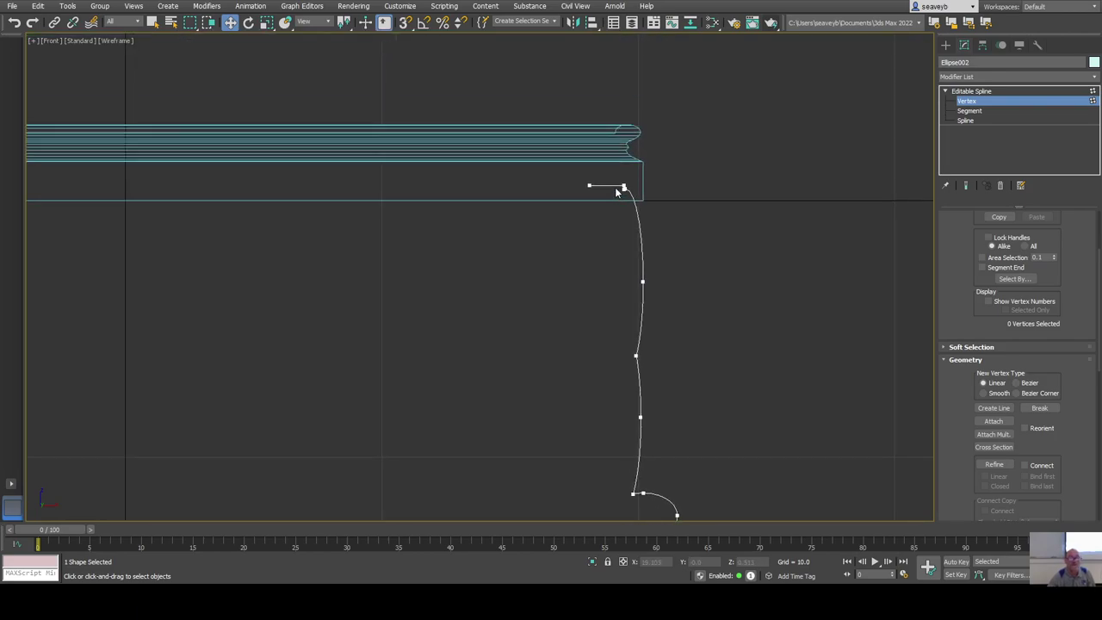
# Select the vertices at the inner top junction of the lower small ellipse, check the selected count, and try to fuse and weld them.
pyautogui.scroll(8, 618, 186)
pyautogui.scroll(-8, 618, 189)
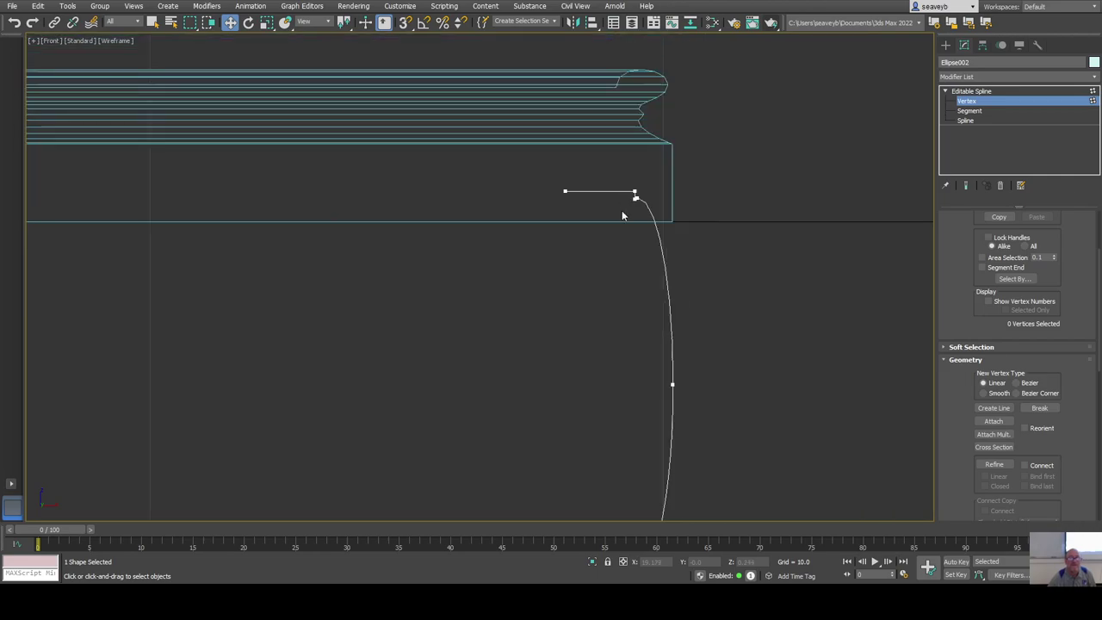
pyautogui.moveTo(615, 414); pyautogui.dragTo(618, 154, button='middle')
pyautogui.scroll(-5, 619, 258)
pyautogui.scroll(10, 613, 378)
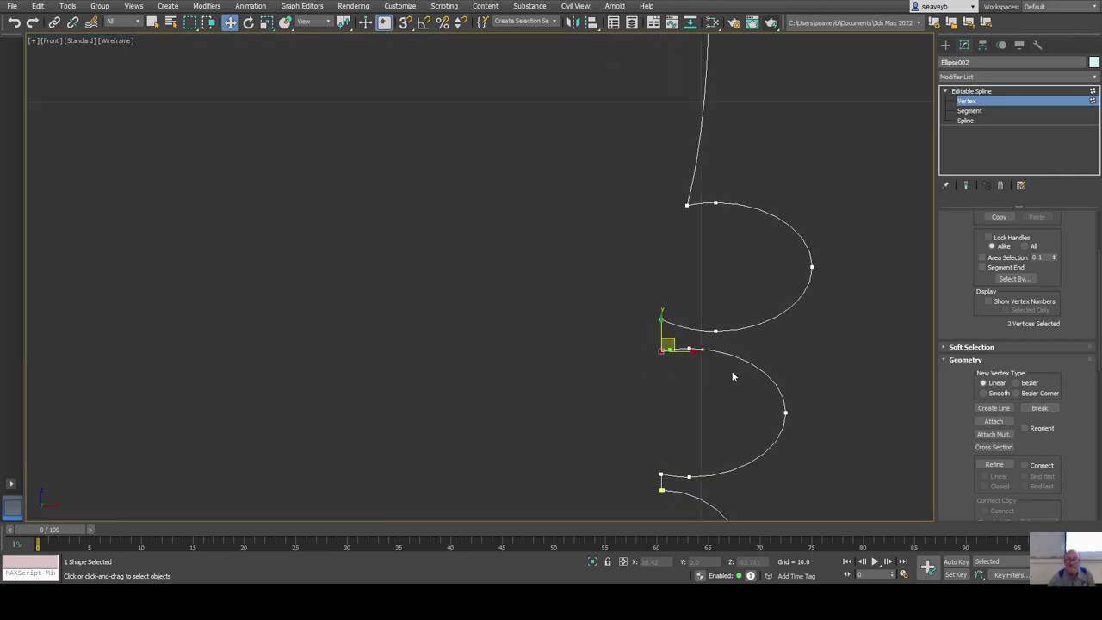
pyautogui.moveTo(965, 261); pyautogui.dragTo(971, 364)
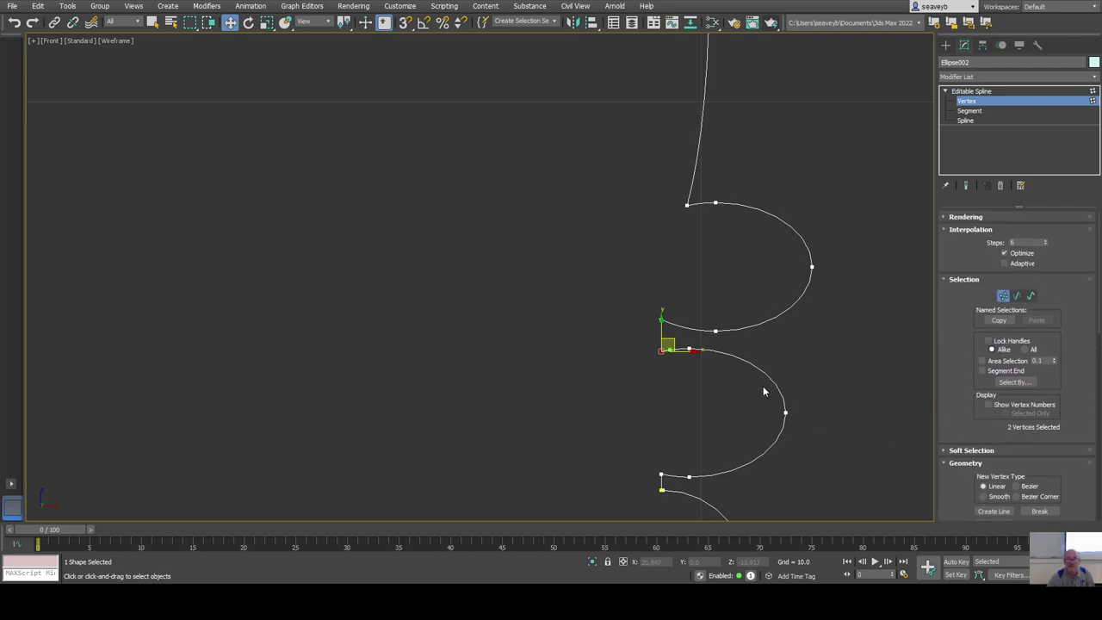
pyautogui.scroll(-2, 965, 425)
pyautogui.scroll(-6, 964, 425)
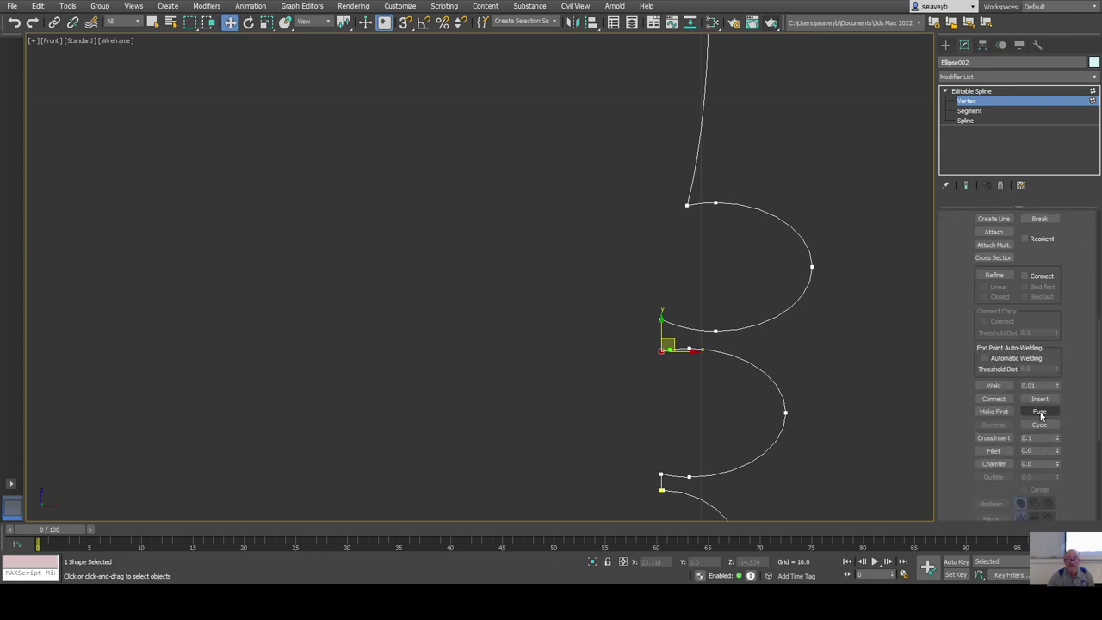
pyautogui.click(992, 384)
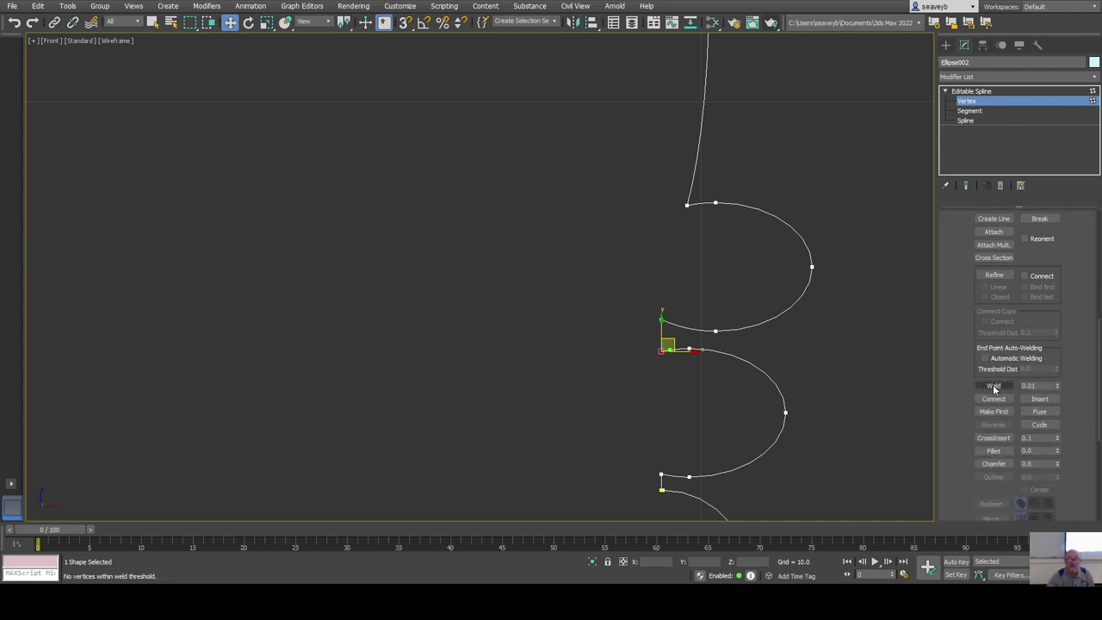
# Fuse and weld the vertices at the upper circle's top junction, and try to weld those at the lower small ellipse's inner bottom end.
pyautogui.click(661, 488)
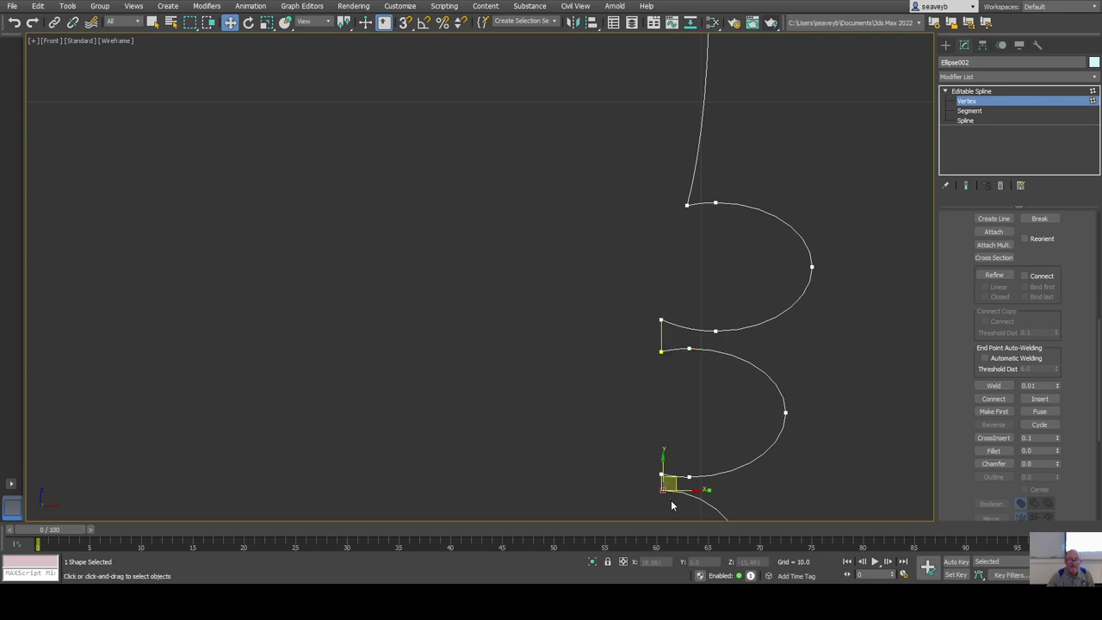
pyautogui.click(1039, 408)
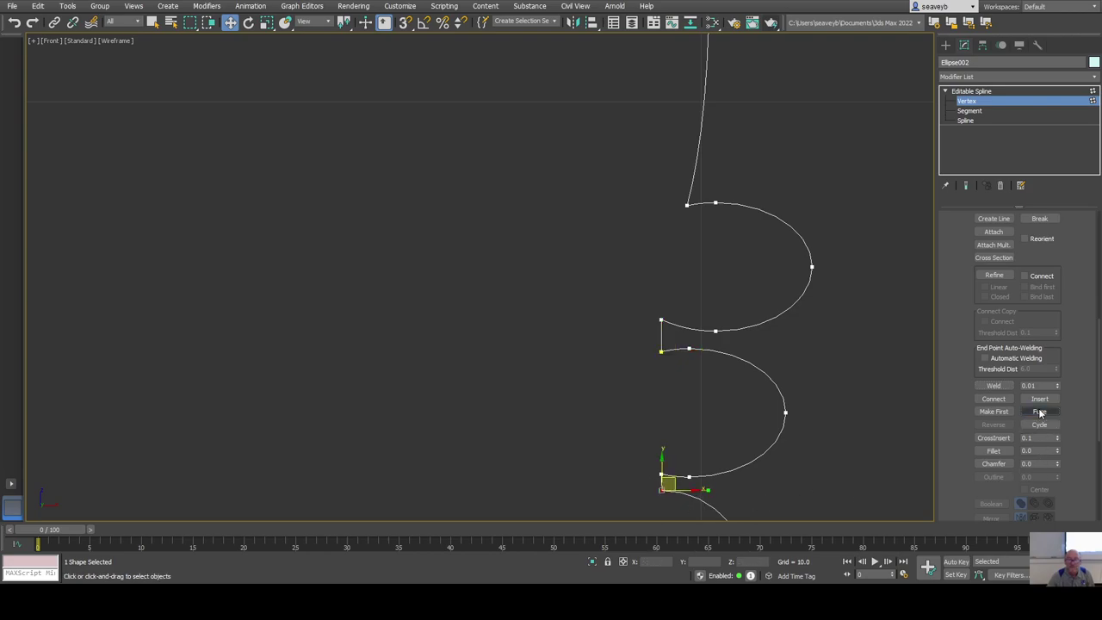
pyautogui.click(993, 384)
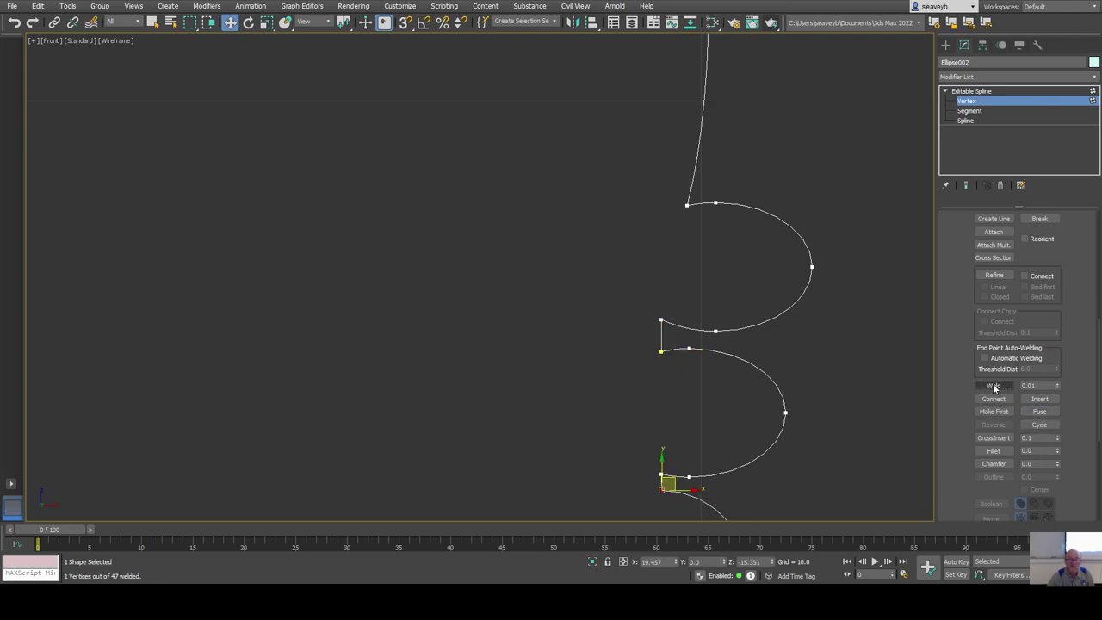
pyautogui.moveTo(655, 473); pyautogui.dragTo(664, 482)
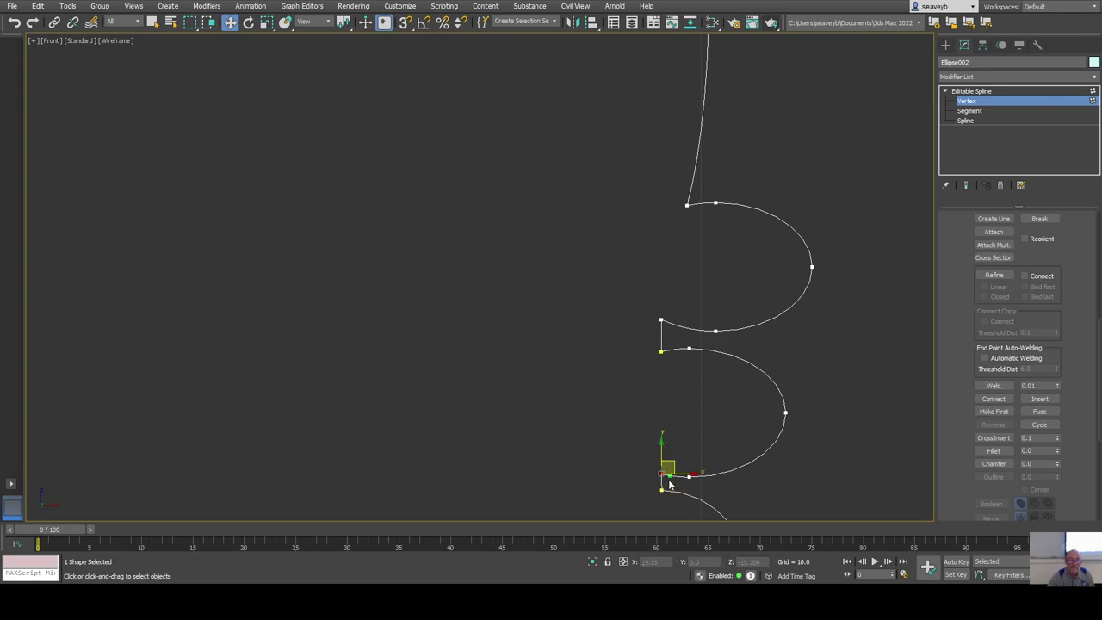
pyautogui.scroll(1, 970, 318)
pyautogui.scroll(3, 969, 318)
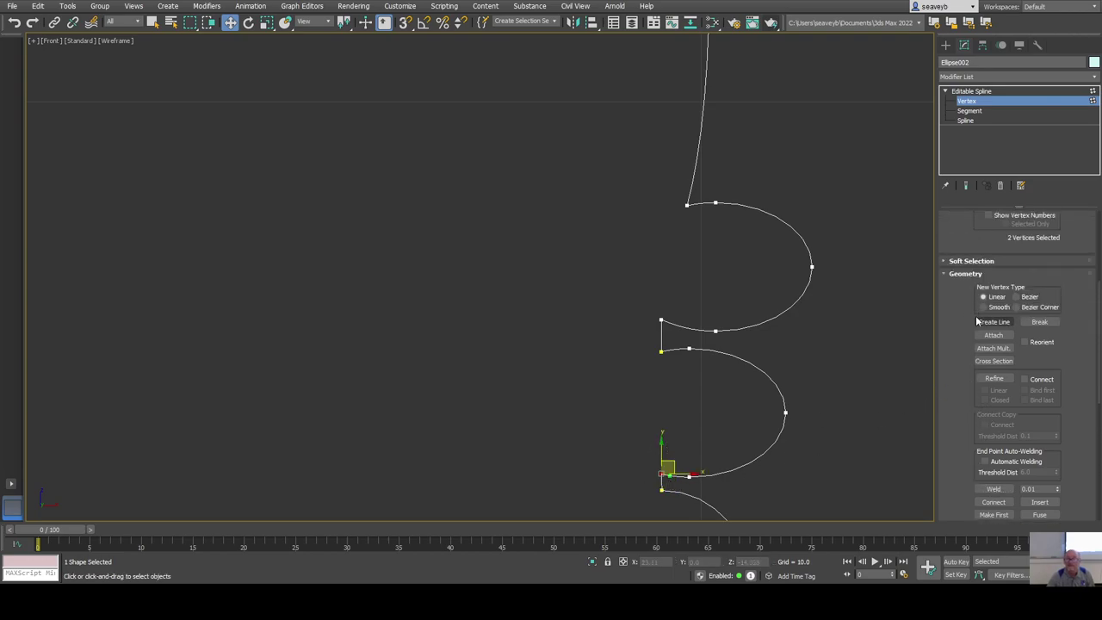
pyautogui.scroll(-3, 975, 315)
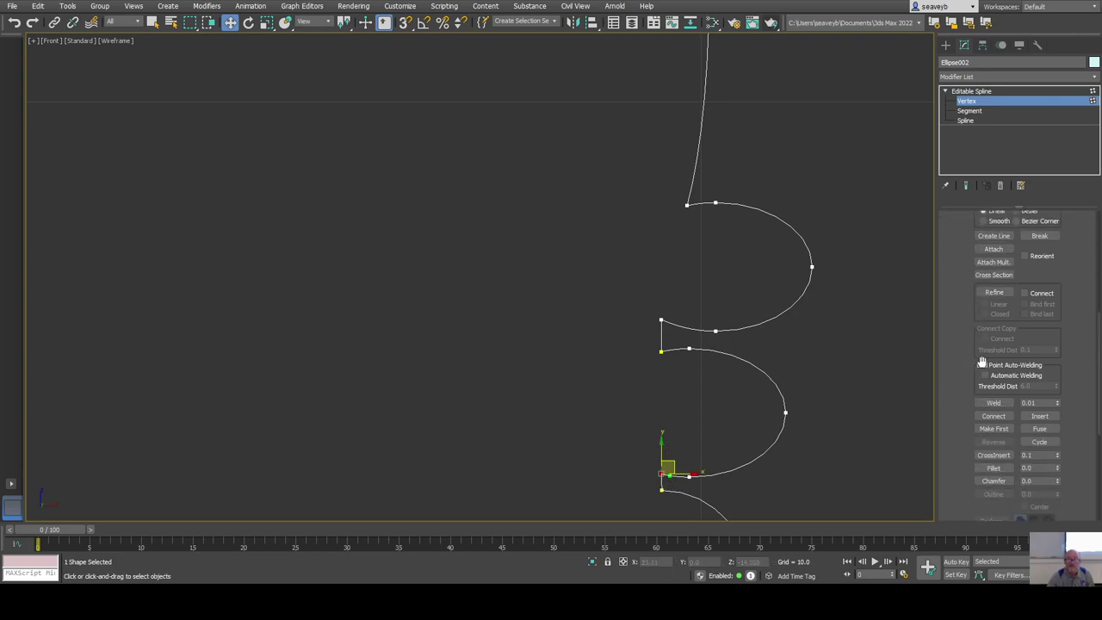
pyautogui.click(994, 404)
# Check the selected vertex count at the upper small ellipse's inner bottom end and set the weld threshold to 0.05.
pyautogui.moveTo(644, 311); pyautogui.dragTo(679, 333)
pyautogui.scroll(3, 994, 338)
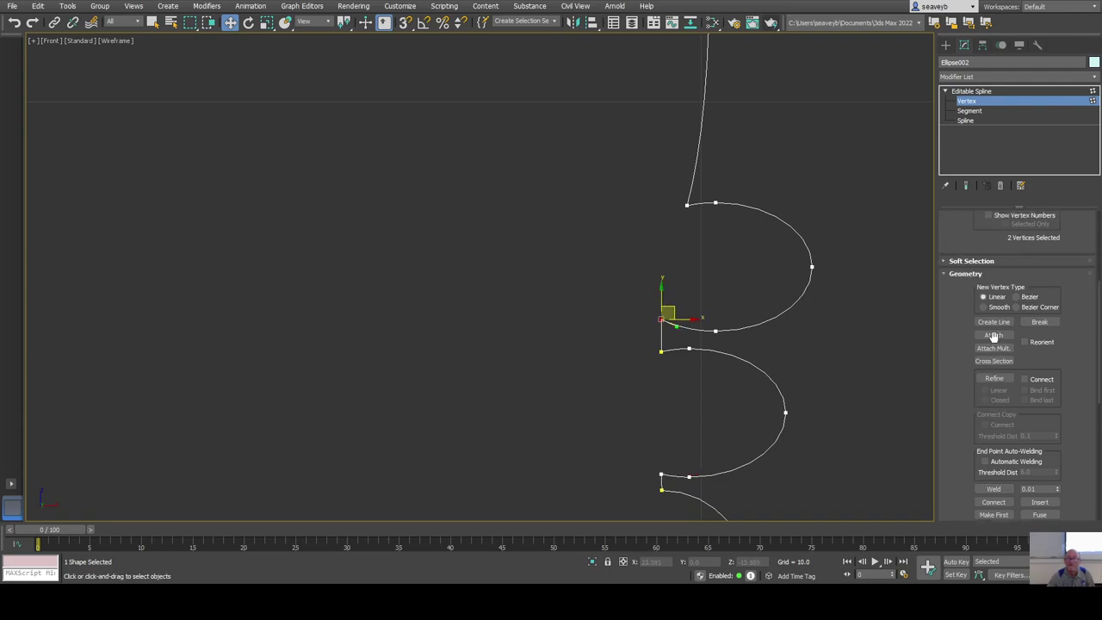
pyautogui.scroll(-3, 995, 336)
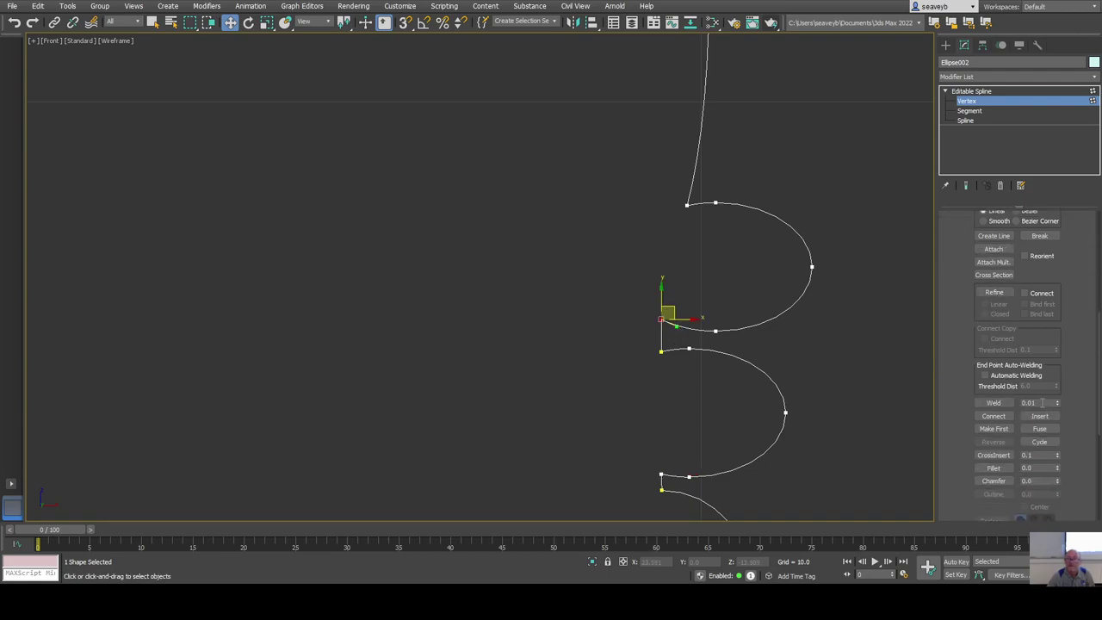
pyautogui.doubleClick(1038, 402)
pyautogui.write('0.05')
# Select the junction vertices at the profile's top corner, the tall ellipses' crossing, both small ellipses and the top of the upper circle.
pyautogui.scroll(-5, 645, 344)
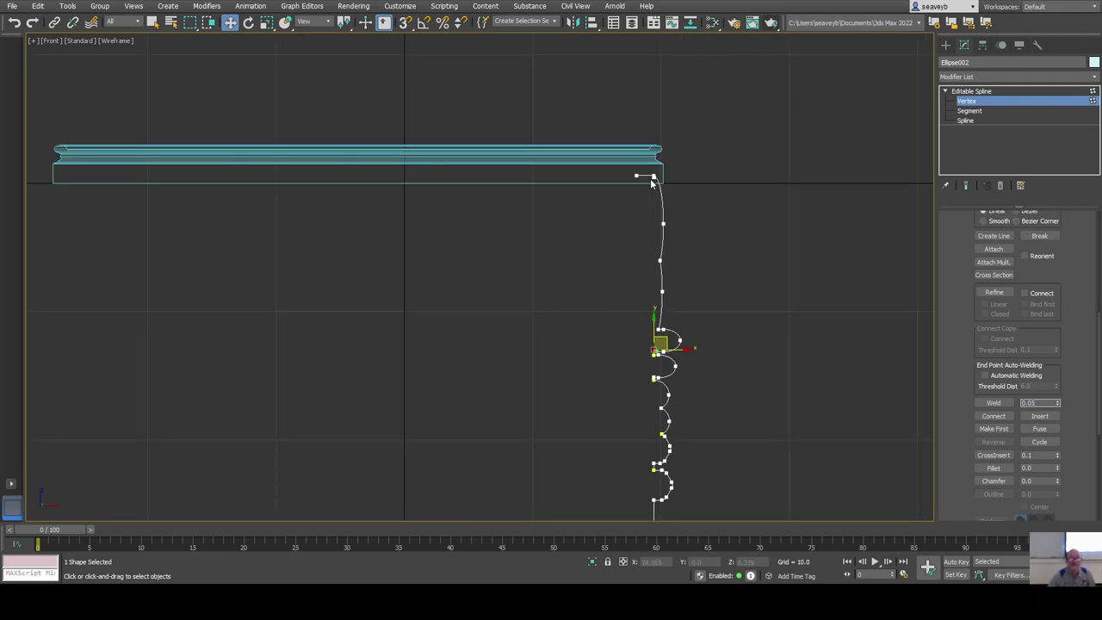
pyautogui.scroll(4, 654, 176)
pyautogui.scroll(5, 652, 175)
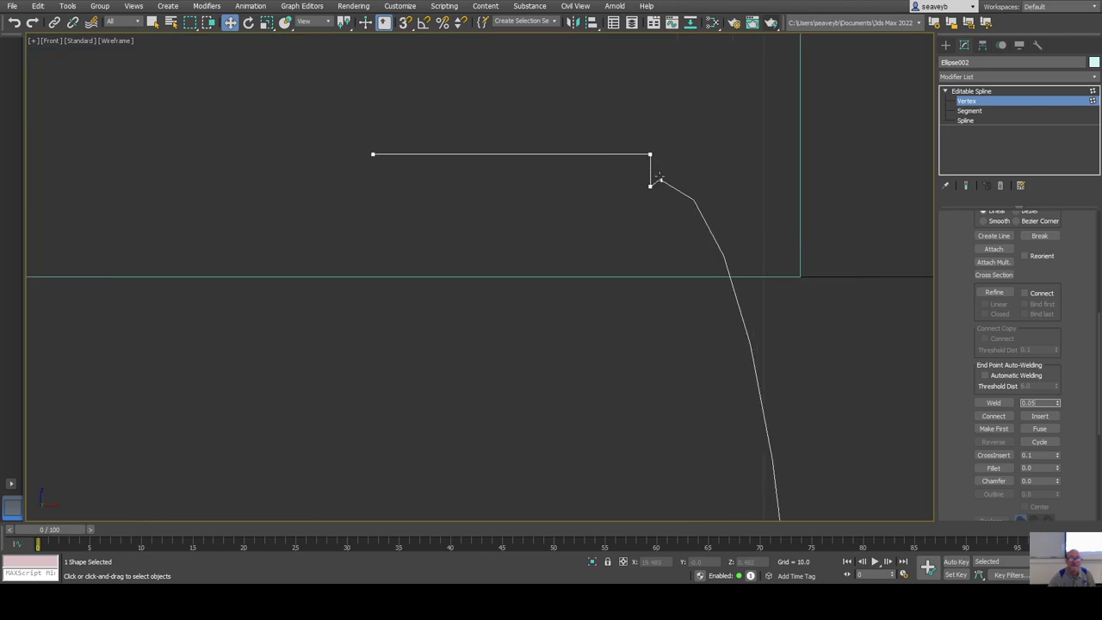
pyautogui.moveTo(634, 175); pyautogui.dragTo(659, 209)
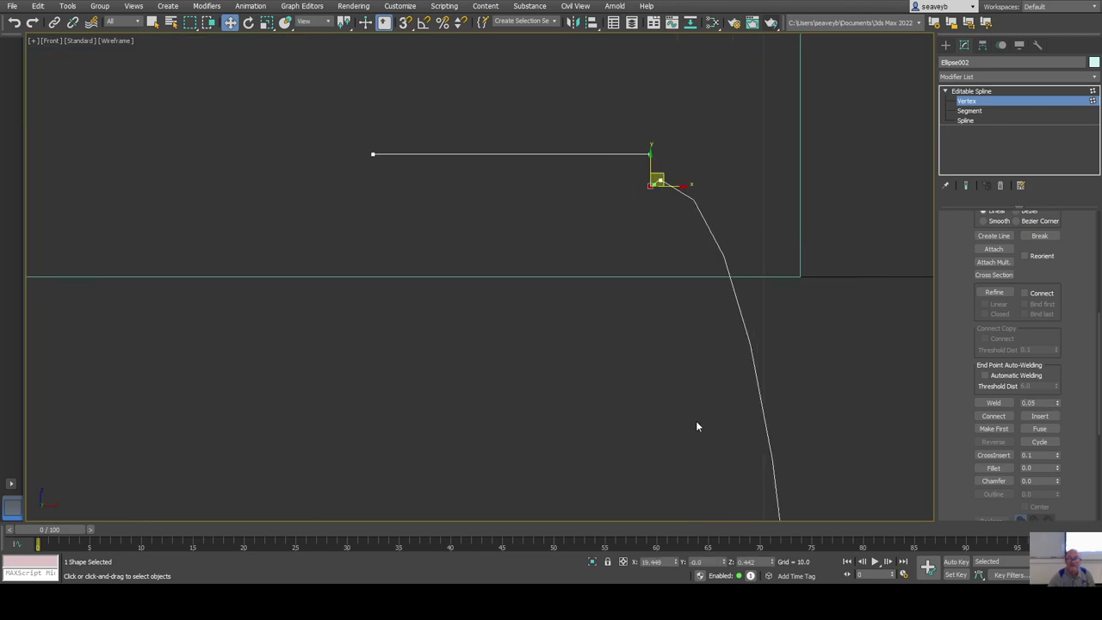
pyautogui.scroll(-5, 696, 423)
pyautogui.moveTo(688, 437); pyautogui.dragTo(660, 193, button='middle')
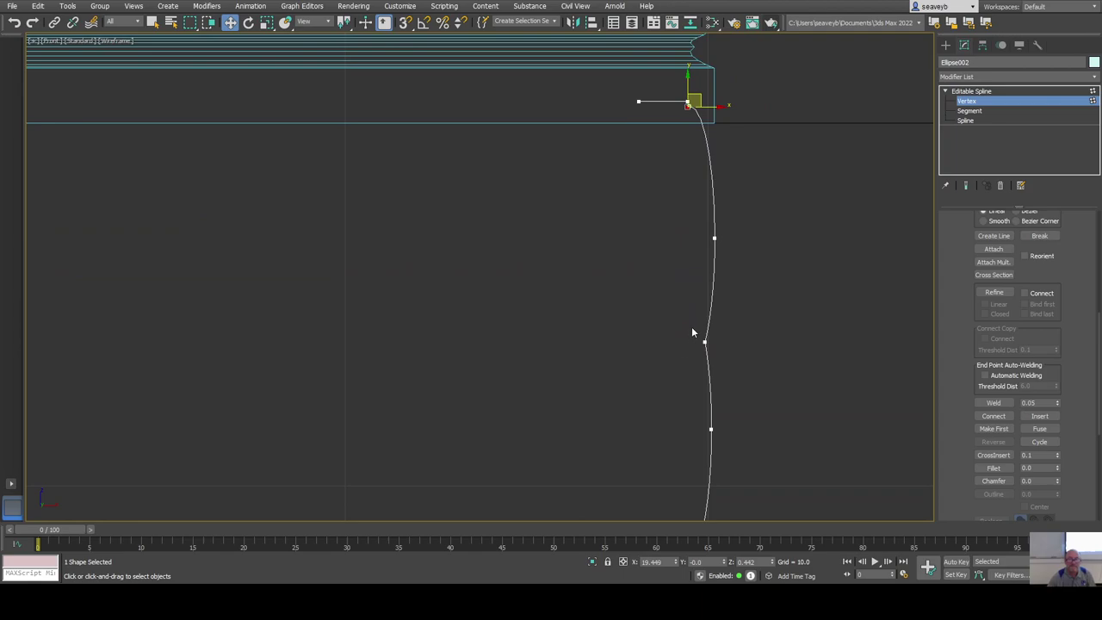
pyautogui.click(705, 342)
pyautogui.moveTo(655, 411); pyautogui.dragTo(646, 184, button='middle')
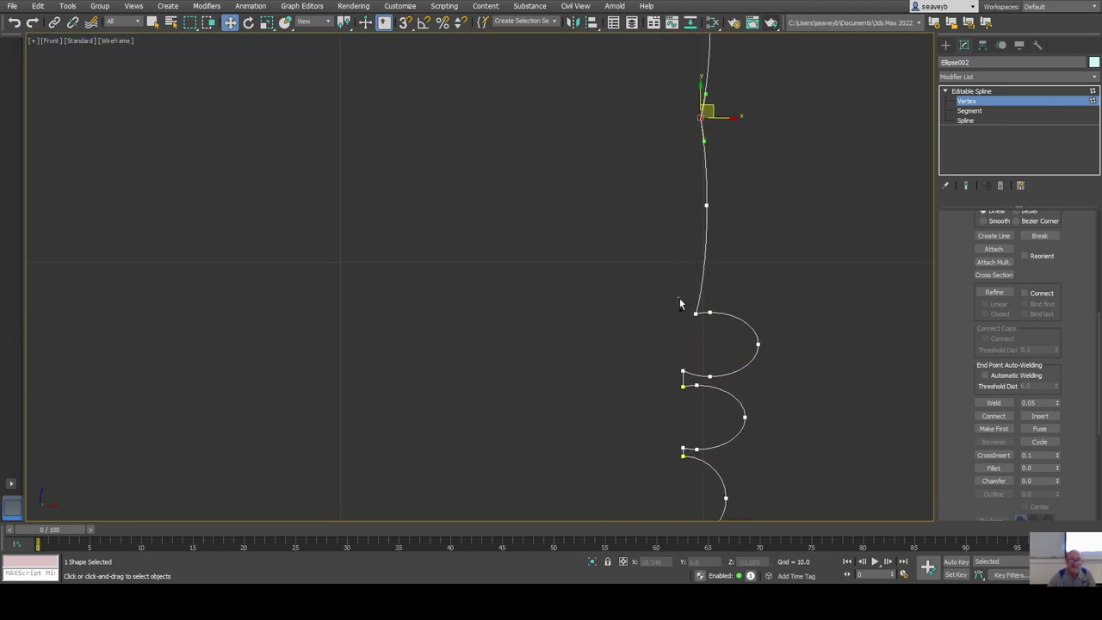
pyautogui.moveTo(702, 334); pyautogui.dragTo(686, 398)
pyautogui.moveTo(687, 479); pyautogui.dragTo(680, 484)
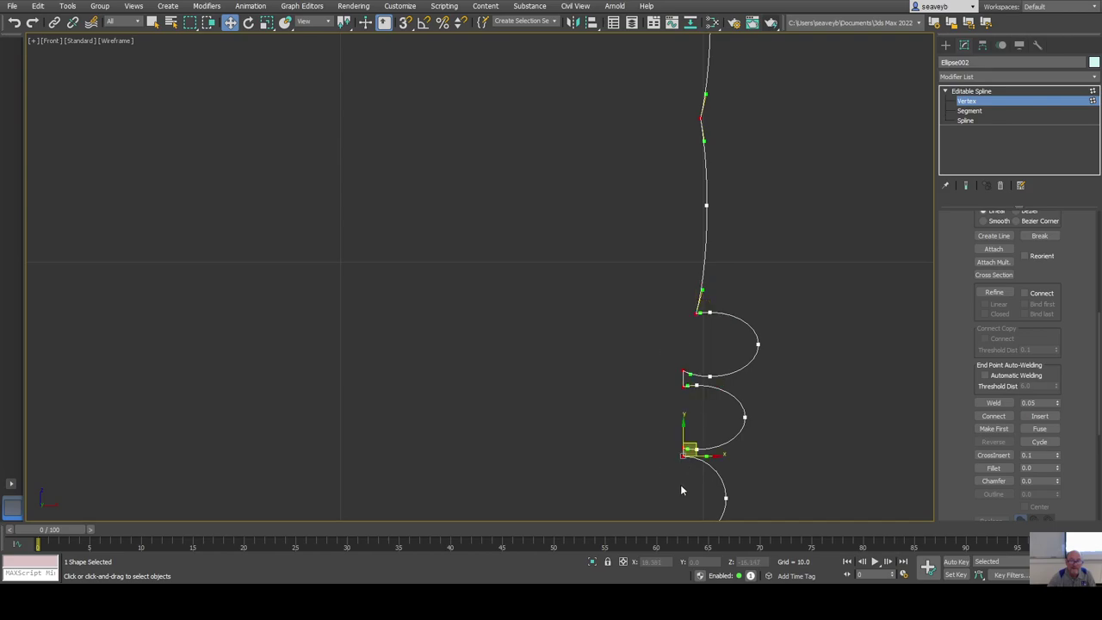
# Add the circle and hexagon junction vertices to the selection and weld them all at the 0.05 threshold.
pyautogui.moveTo(680, 483); pyautogui.dragTo(642, 258, button='middle')
pyautogui.moveTo(660, 383); pyautogui.dragTo(676, 398)
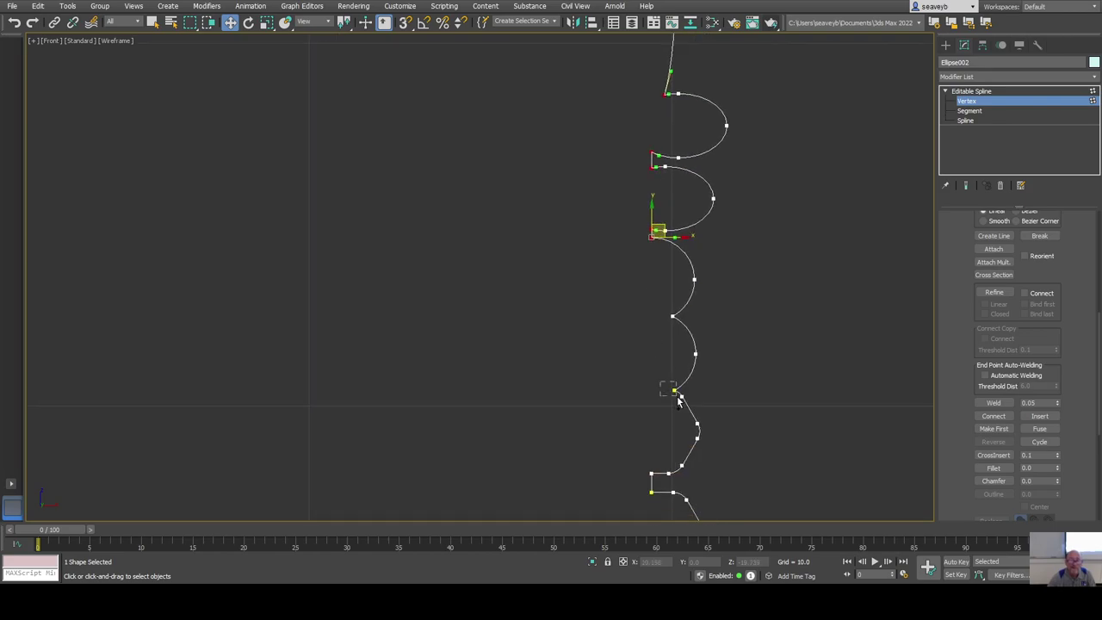
pyautogui.moveTo(658, 303); pyautogui.dragTo(679, 404)
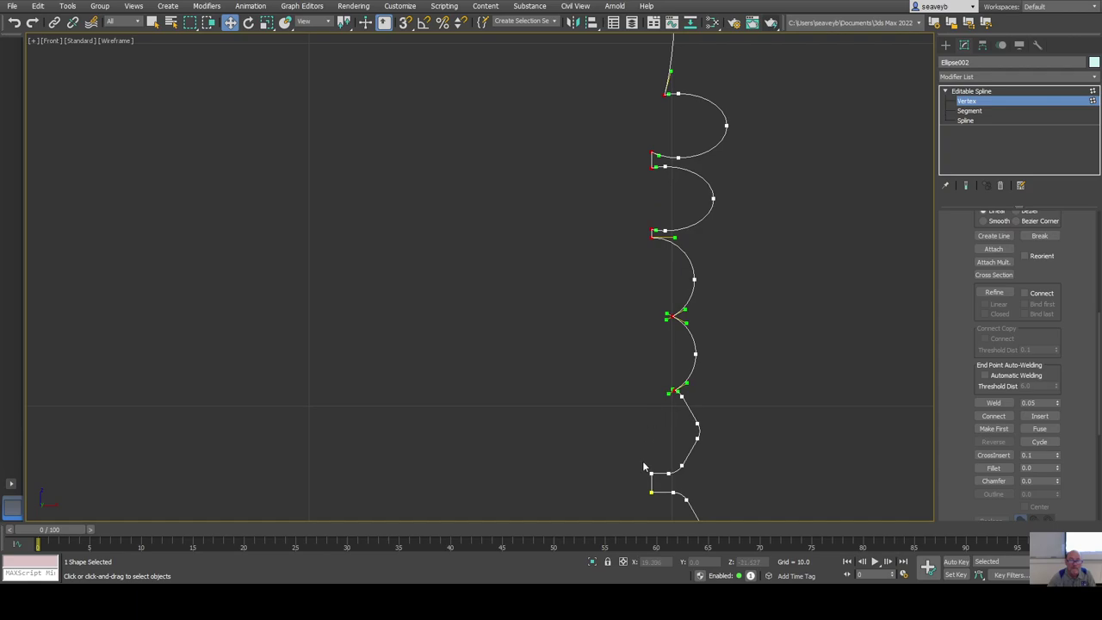
pyautogui.moveTo(651, 433); pyautogui.dragTo(628, 197, button='middle')
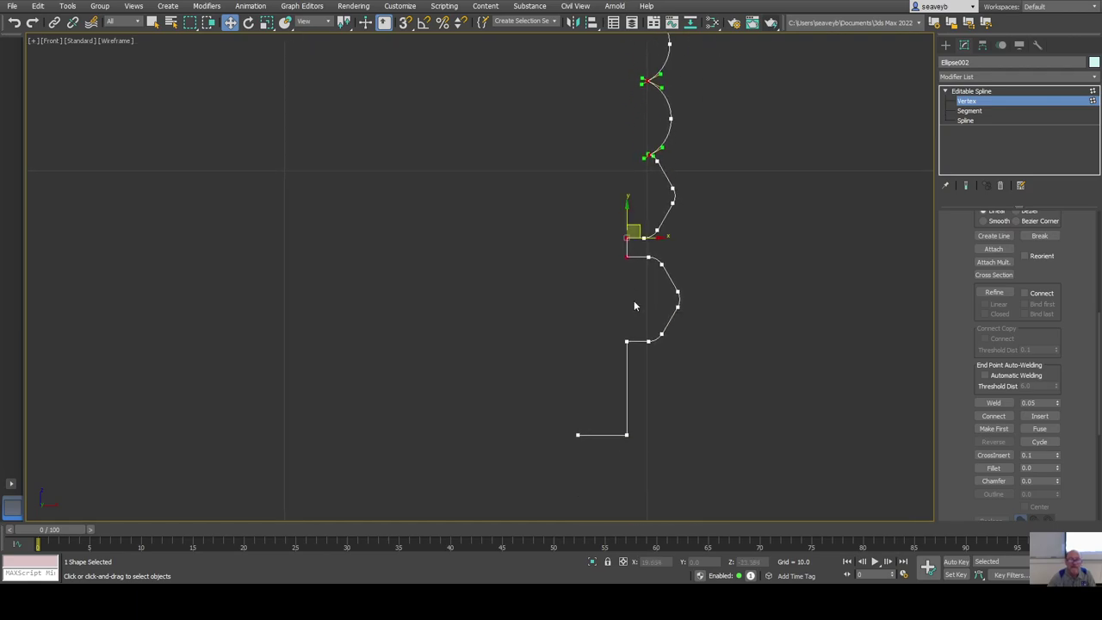
pyautogui.moveTo(623, 353); pyautogui.dragTo(624, 355)
pyautogui.moveTo(680, 168); pyautogui.dragTo(629, 127)
pyautogui.click(993, 403)
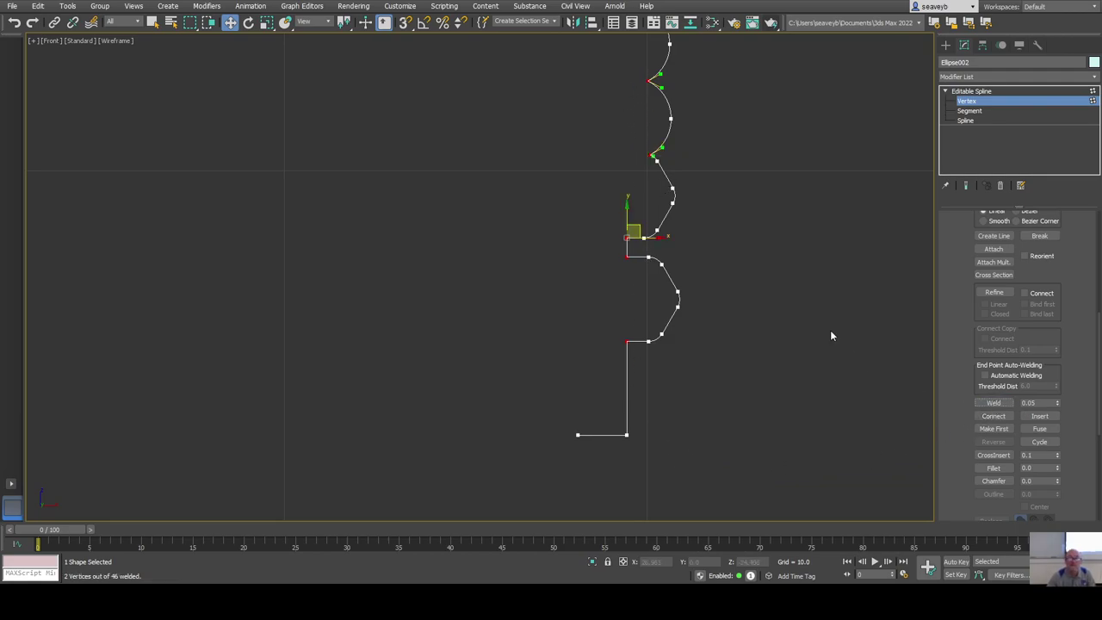
# Clear the selection and inspect the junctions from the tabletop down to the upper circle for unwelded vertices.
pyautogui.moveTo(741, 210); pyautogui.dragTo(745, 440, button='middle')
pyautogui.moveTo(711, 282); pyautogui.dragTo(704, 512, button='middle')
pyautogui.moveTo(660, 160); pyautogui.dragTo(671, 211, button='middle')
pyautogui.scroll(-2, 679, 392)
pyautogui.click(594, 389)
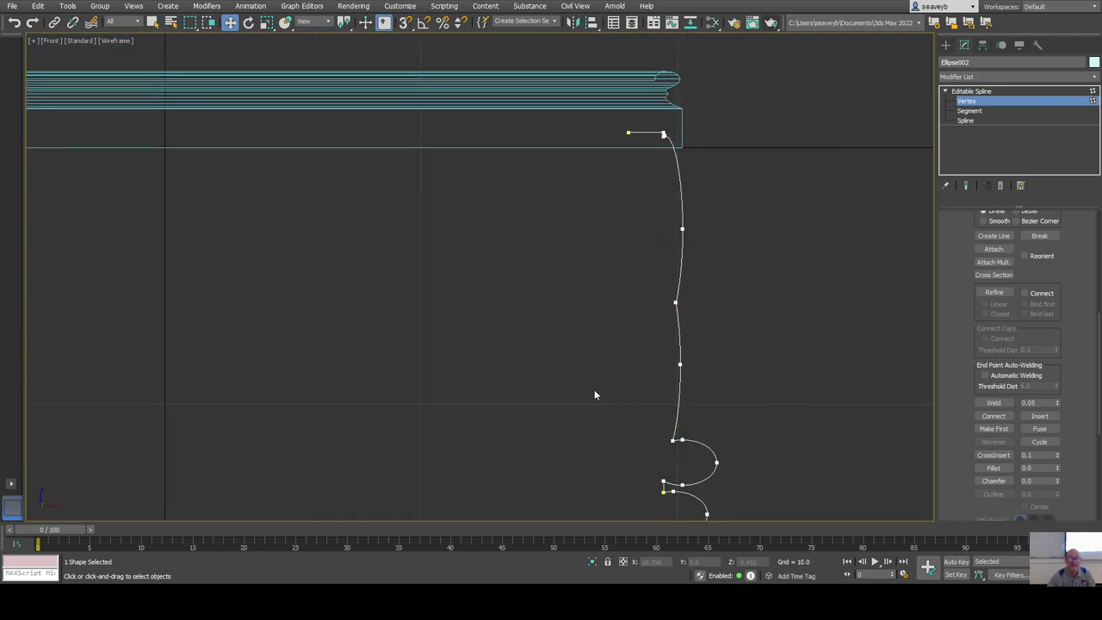
pyautogui.moveTo(639, 309); pyautogui.dragTo(637, 200, button='middle')
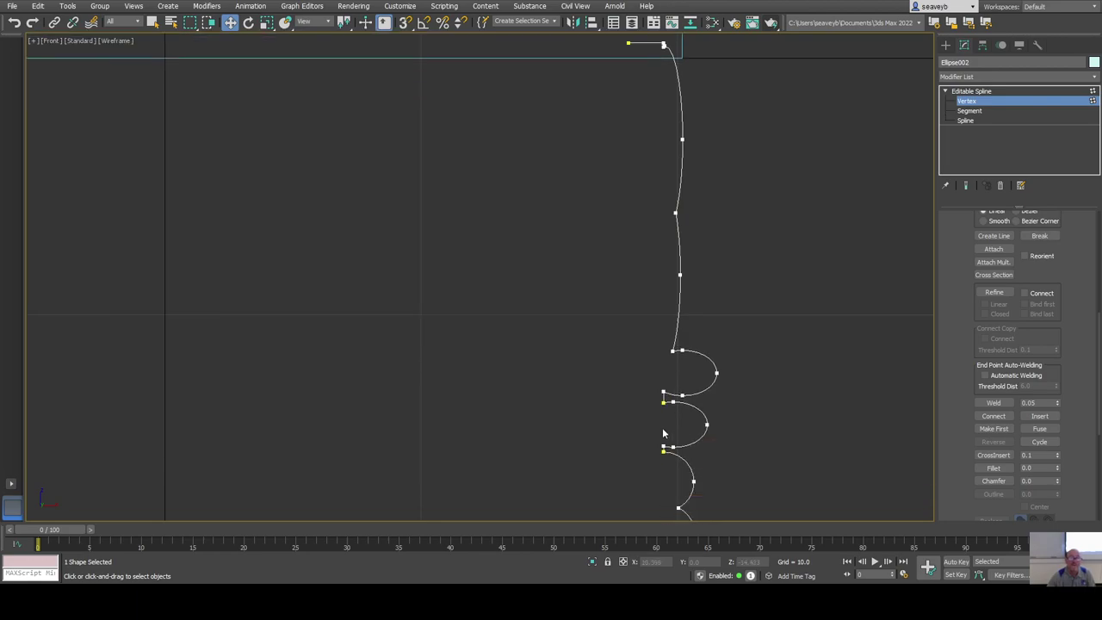
pyautogui.scroll(6, 667, 456)
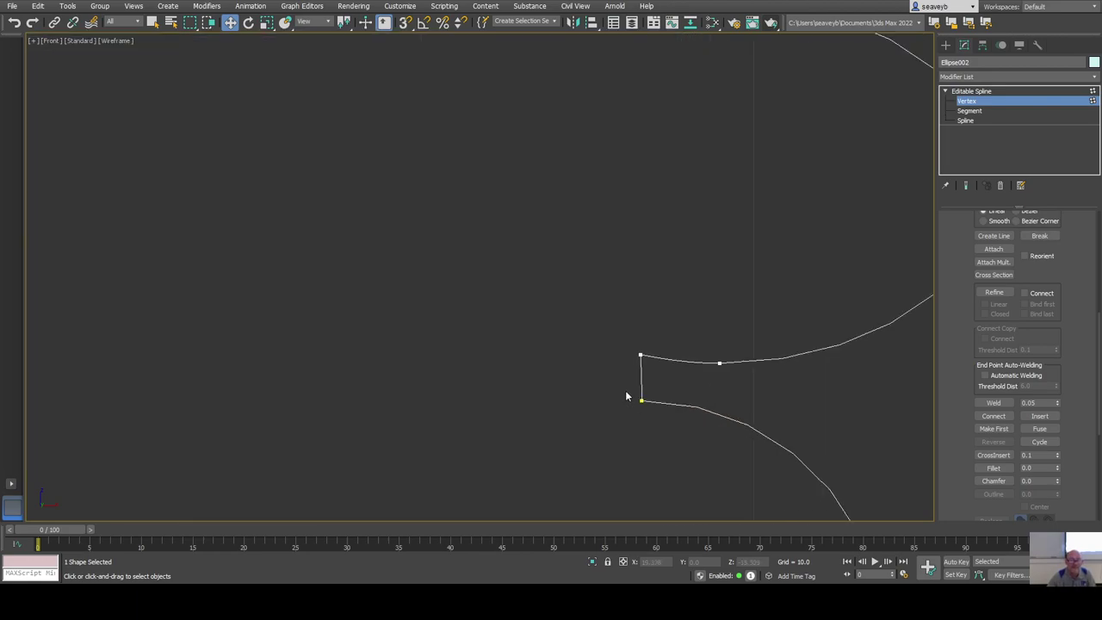
pyautogui.scroll(4, 638, 388)
pyautogui.scroll(-4, 638, 390)
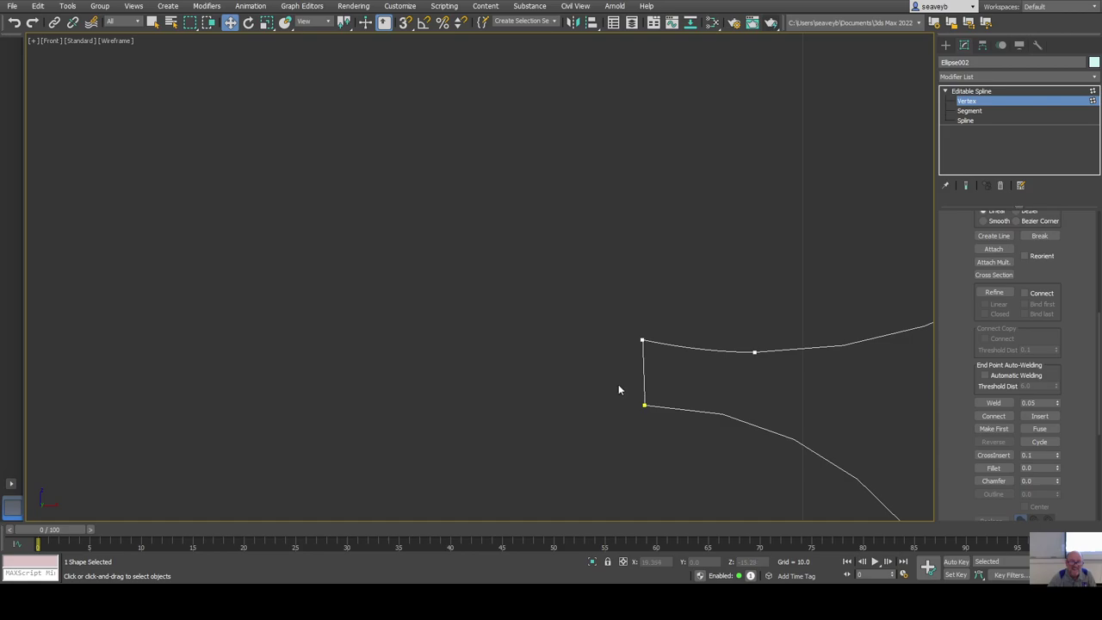
# Try to fuse and weld the vertices at each end of the short segment between the lower small ellipse and the upper circle.
pyautogui.moveTo(619, 387); pyautogui.dragTo(677, 447)
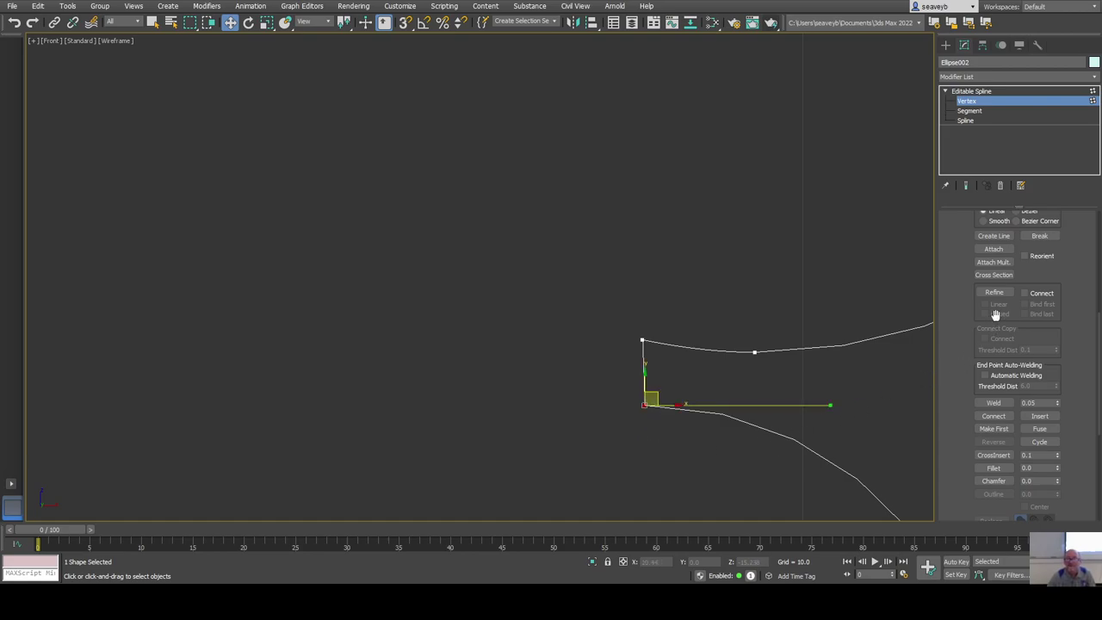
pyautogui.scroll(2, 995, 317)
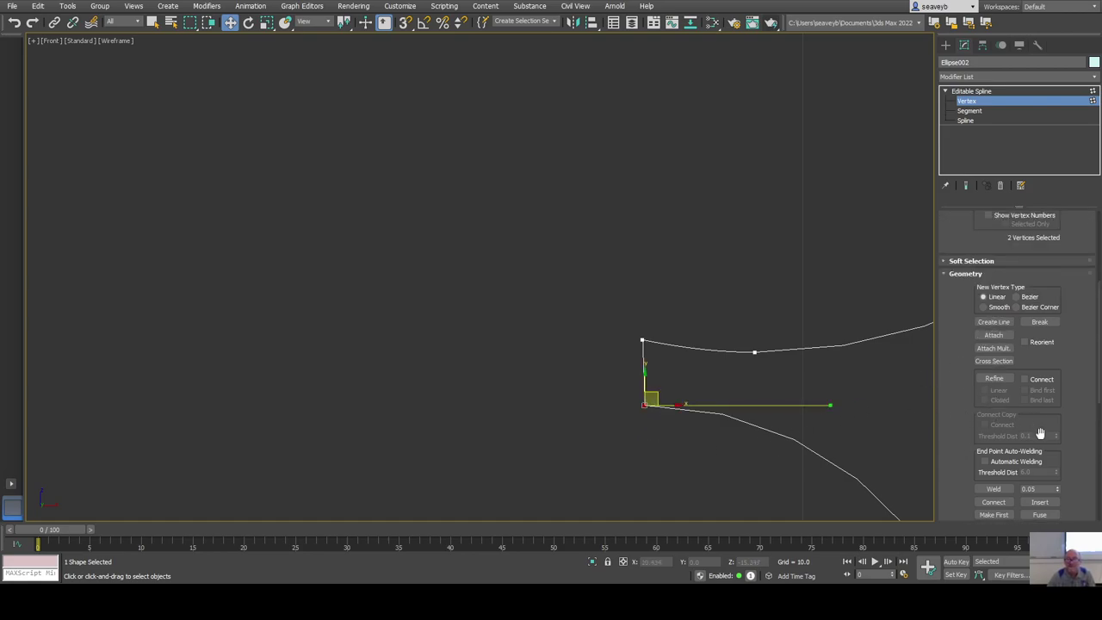
pyautogui.scroll(-2, 1015, 418)
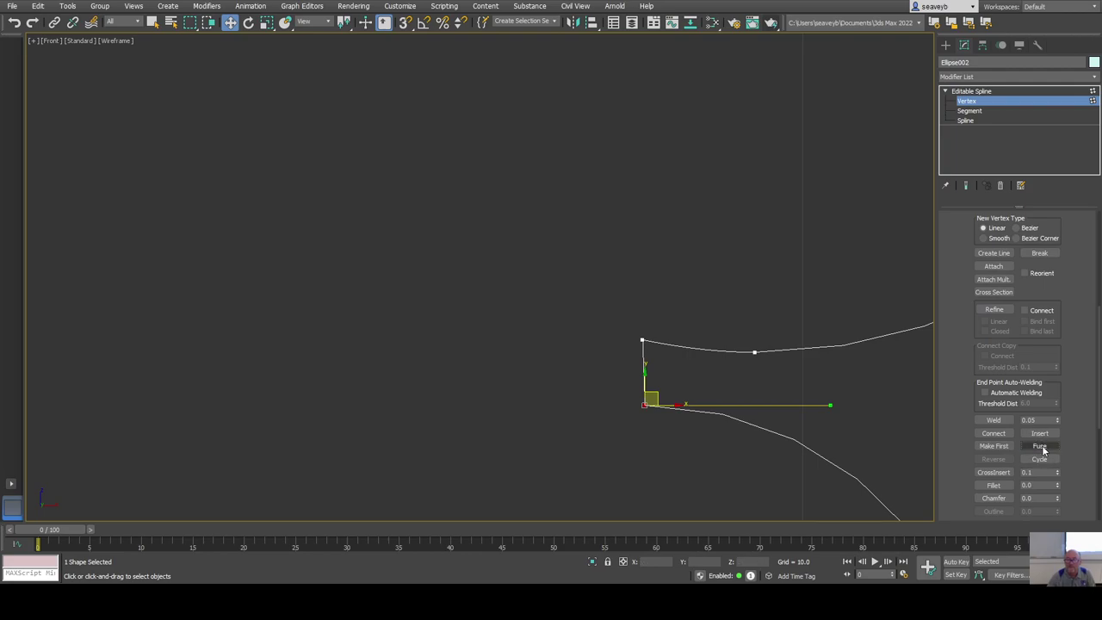
pyautogui.click(995, 420)
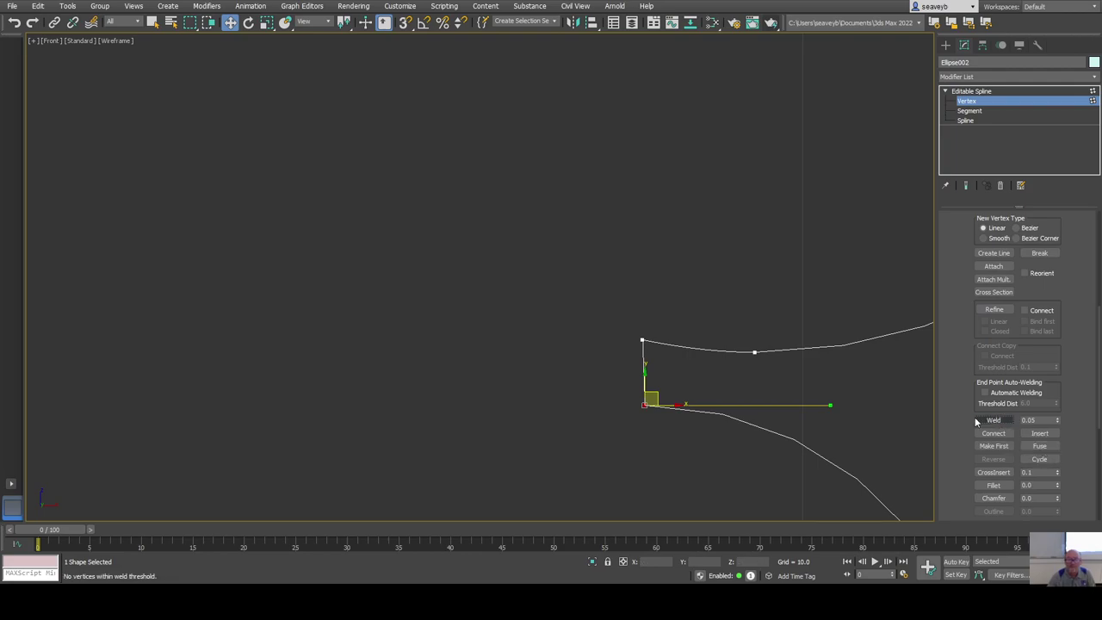
pyautogui.moveTo(651, 399); pyautogui.dragTo(651, 336)
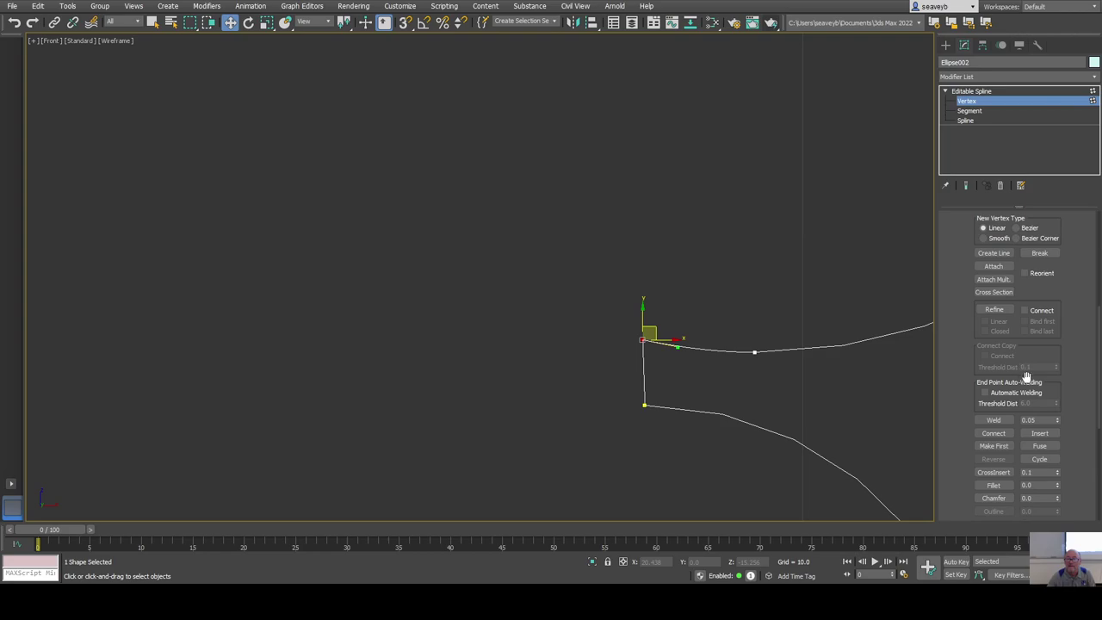
pyautogui.click(996, 421)
# Try to fuse and weld the vertices at the lower end of the short segment between the two small ellipses.
pyautogui.scroll(-8, 769, 377)
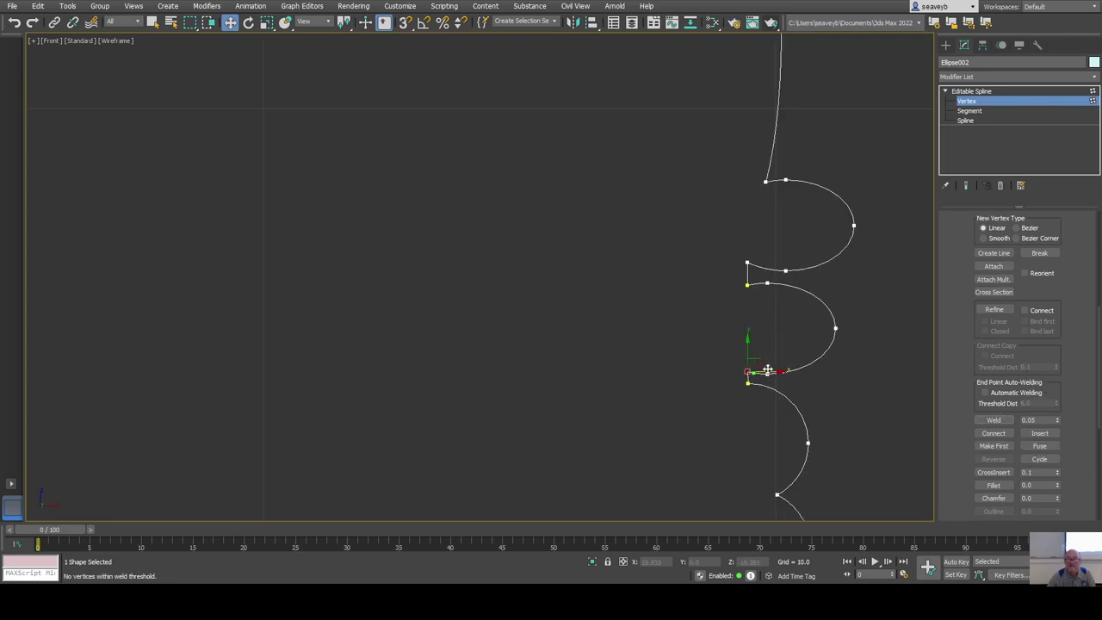
pyautogui.moveTo(736, 274); pyautogui.dragTo(762, 304)
pyautogui.scroll(2, 1024, 263)
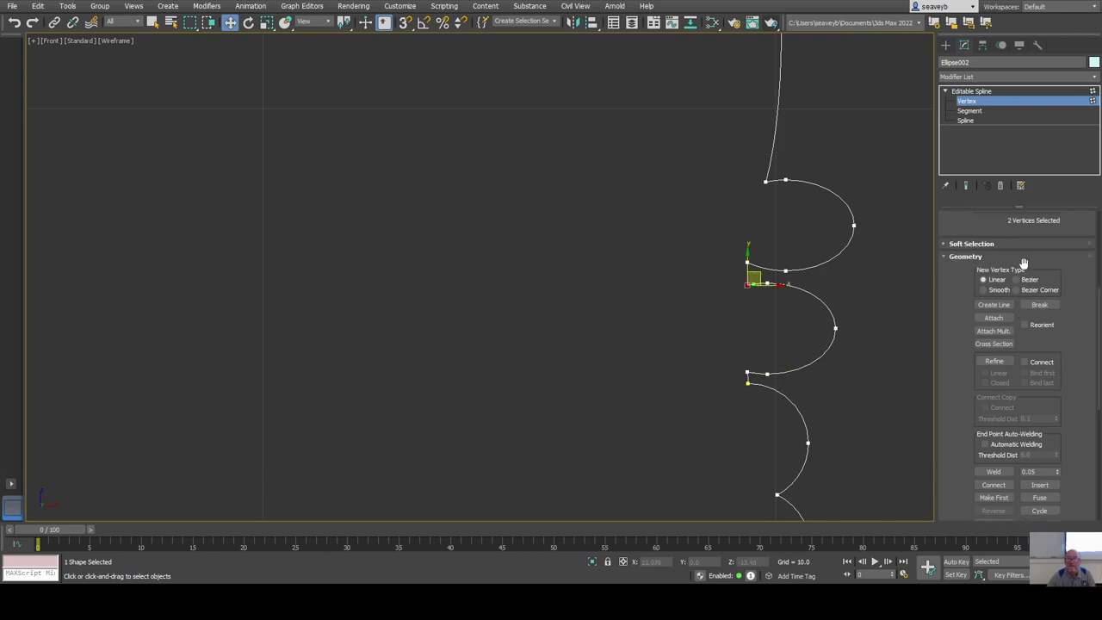
pyautogui.scroll(-2, 1024, 264)
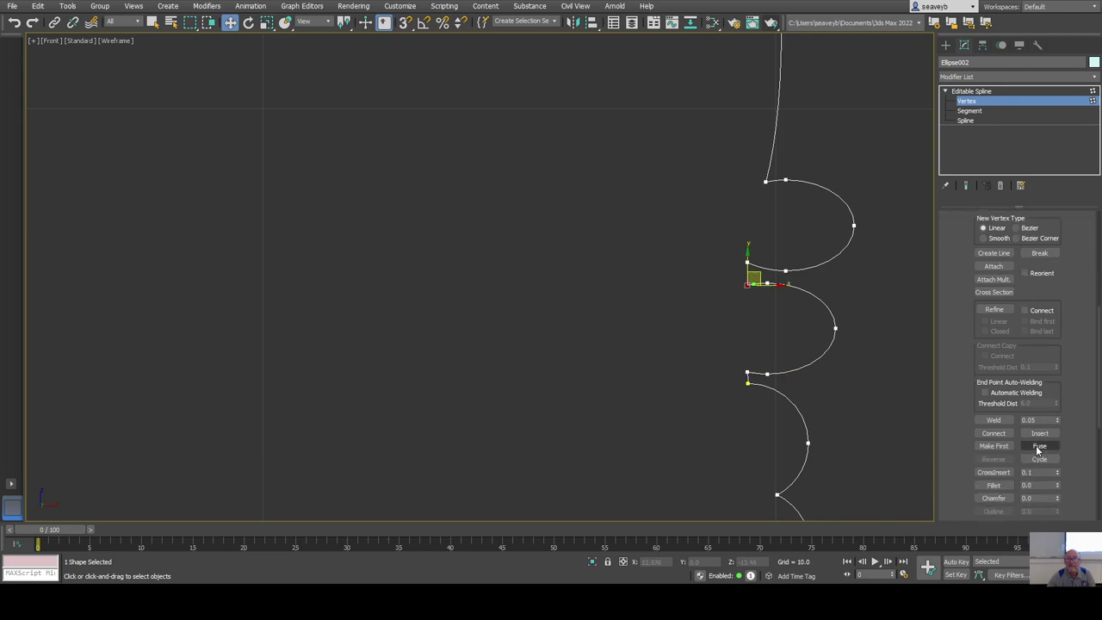
pyautogui.click(1038, 447)
pyautogui.click(997, 419)
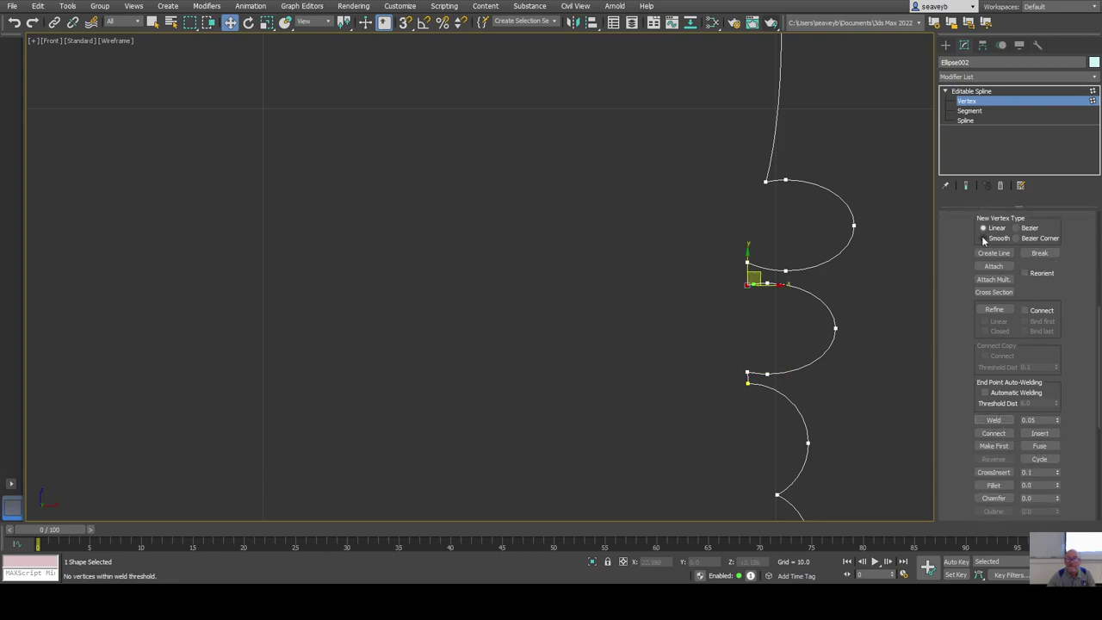
# Pull the loose vertex away from the lower small ellipse's upper corner and delete the duplicate segment attached to it.
pyautogui.scroll(2, 984, 241)
pyautogui.scroll(5, 748, 297)
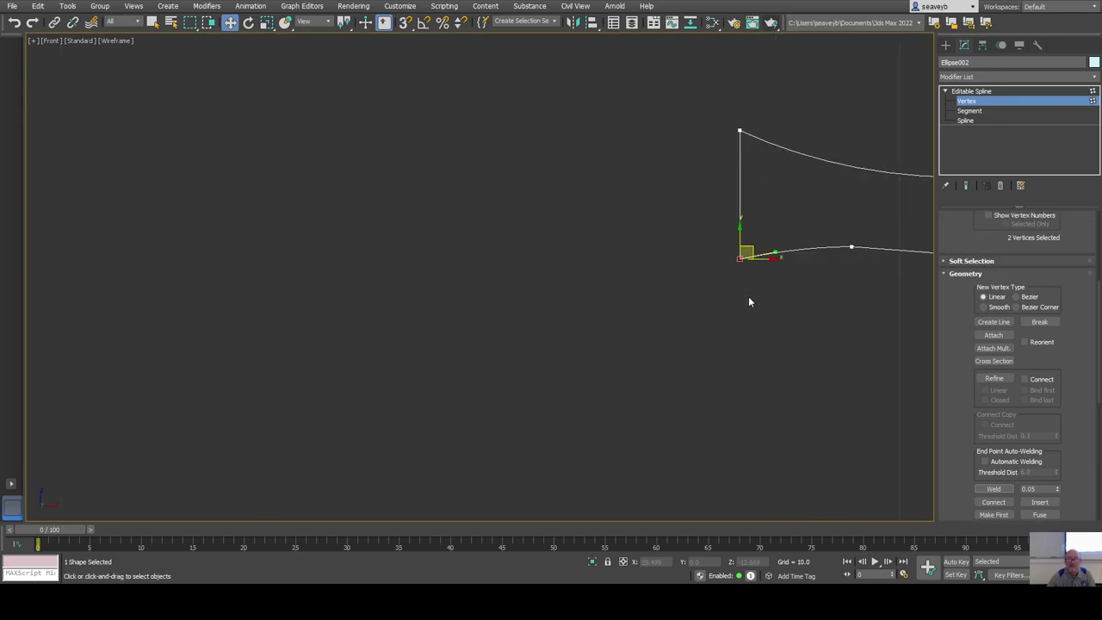
pyautogui.click(751, 298)
pyautogui.moveTo(739, 258); pyautogui.dragTo(657, 212)
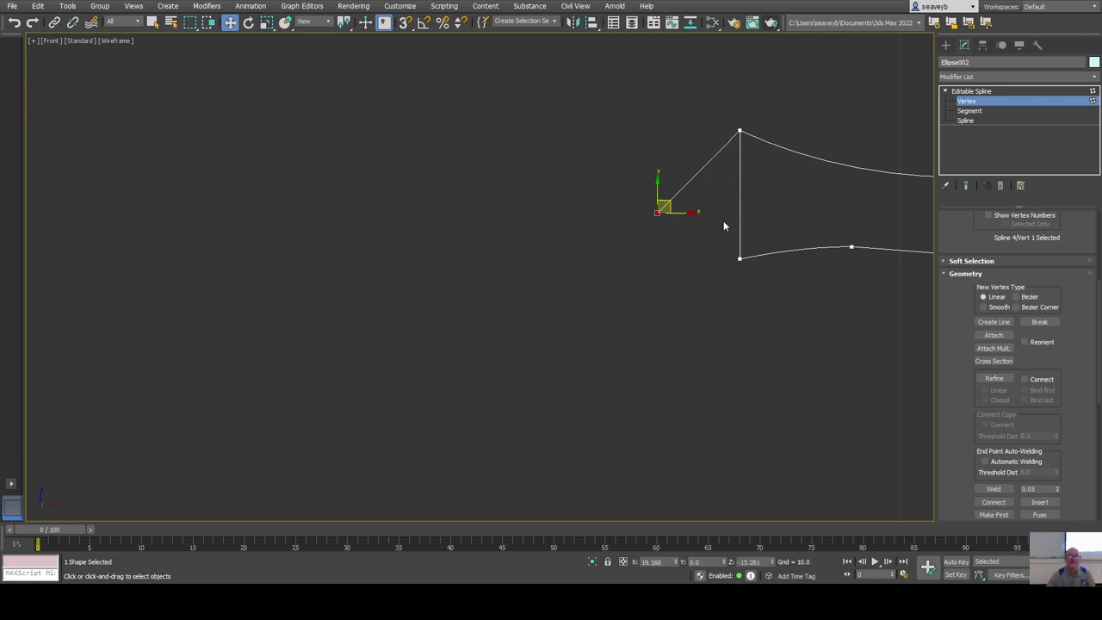
pyautogui.press('2')
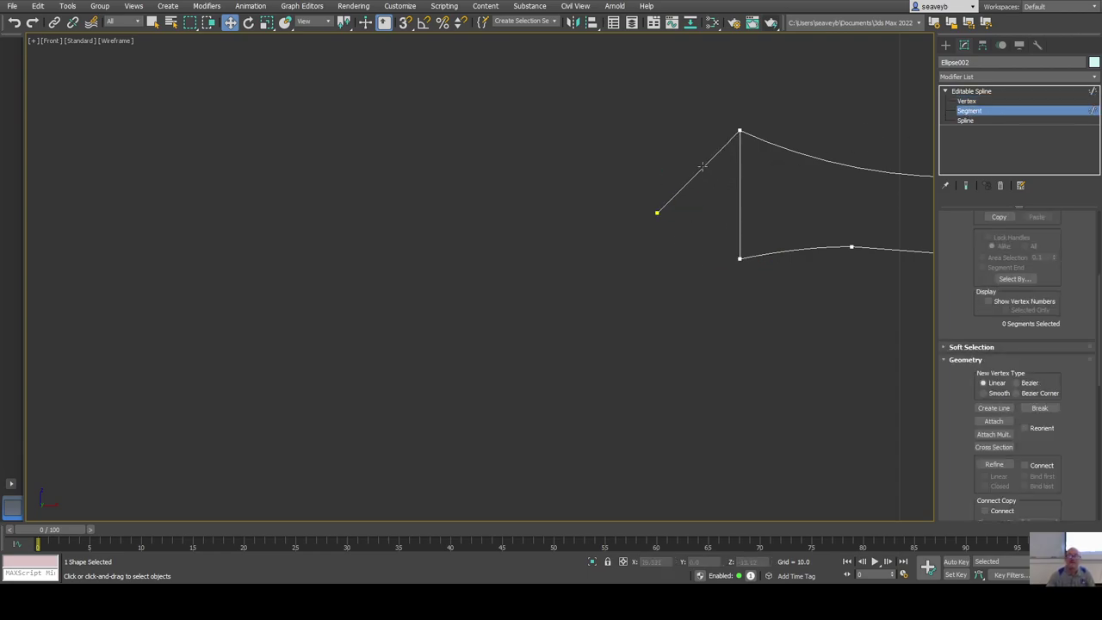
pyautogui.click(701, 167)
pyautogui.press('Delete')
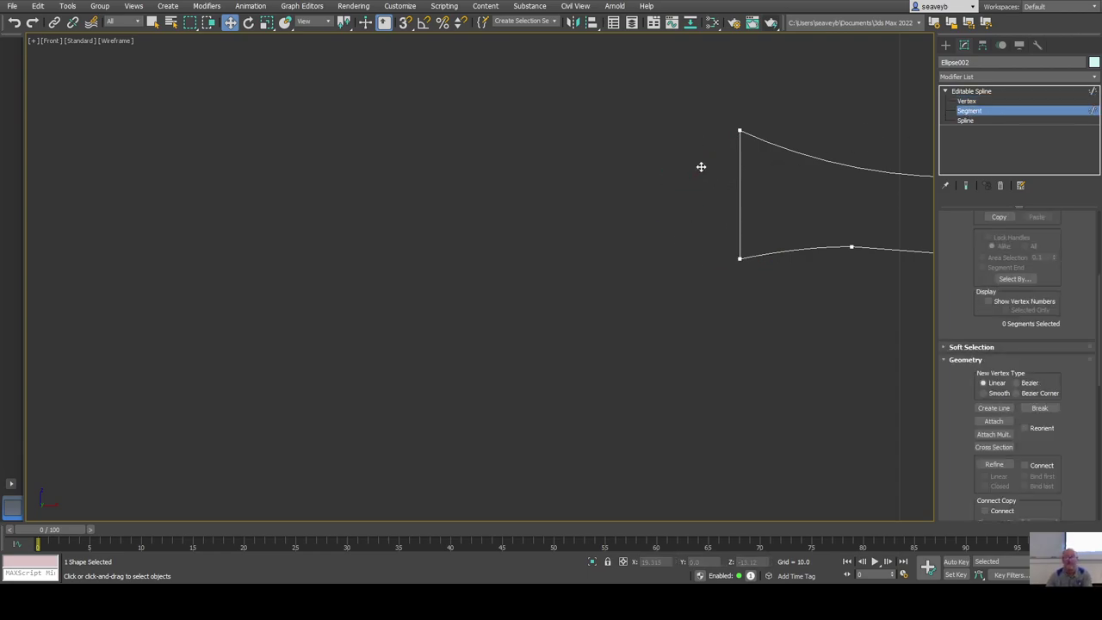
# Try to weld the two end vertices of the remaining short segment between the small ellipses at the 0.05 threshold.
pyautogui.click(742, 192)
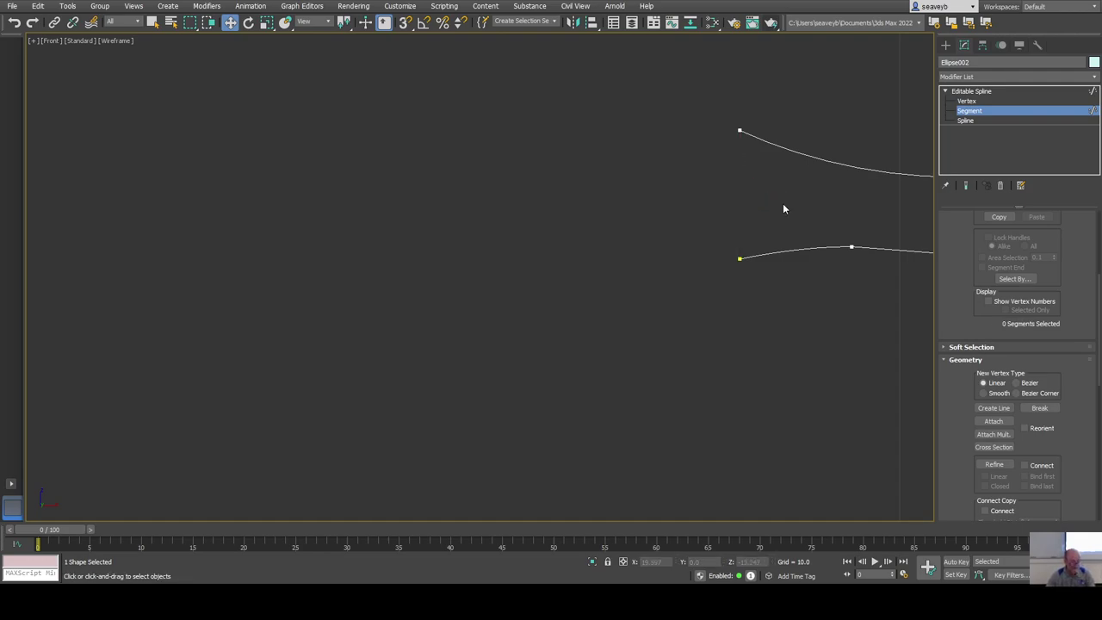
pyautogui.click(967, 101)
pyautogui.moveTo(722, 113); pyautogui.dragTo(778, 291)
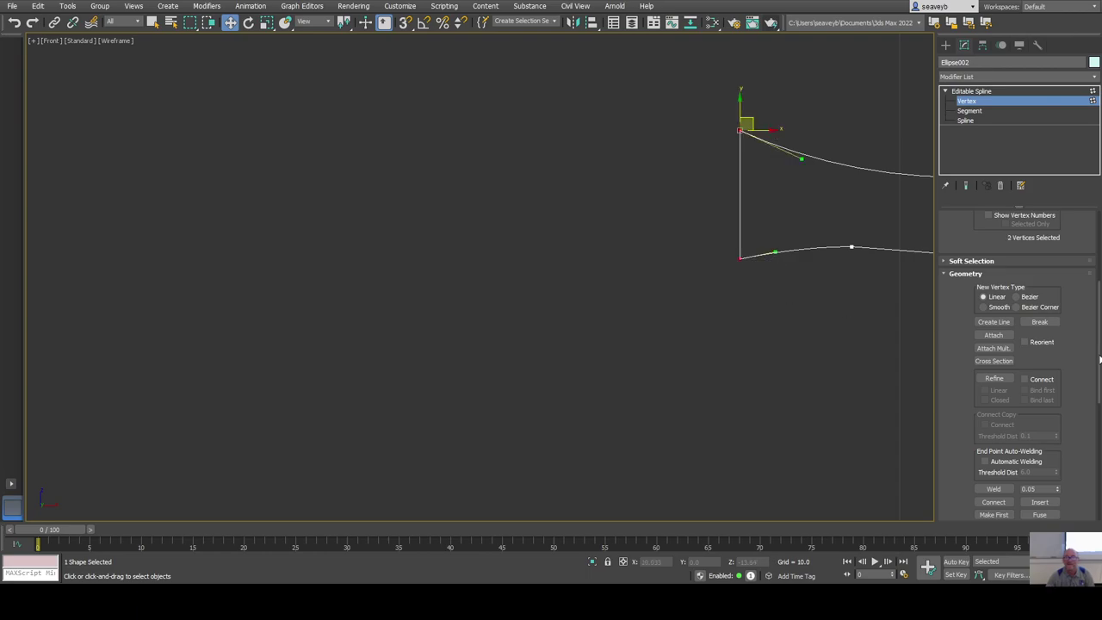
pyautogui.click(997, 488)
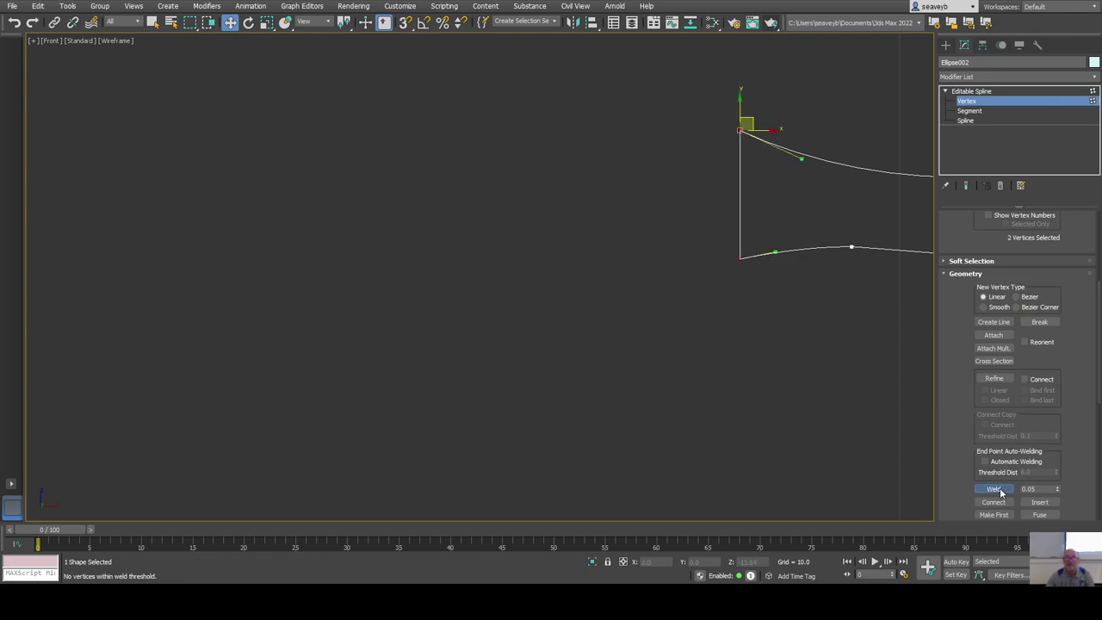
# Delete the duplicate short segment between the lower small ellipse and the upper circle.
pyautogui.scroll(-4, 857, 371)
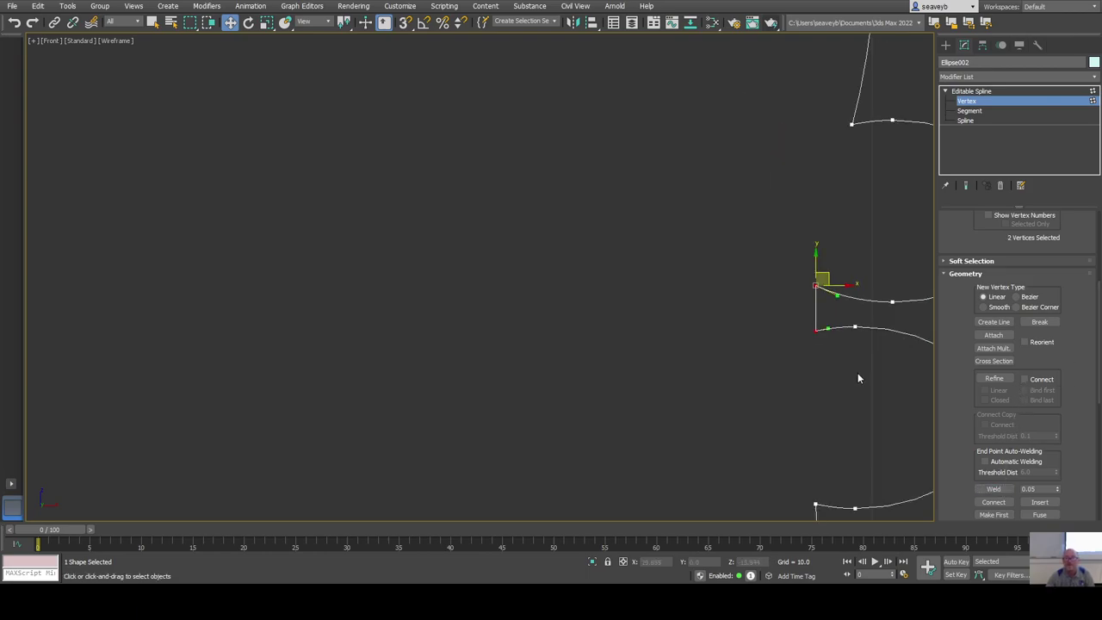
pyautogui.moveTo(857, 373); pyautogui.dragTo(761, 233, button='middle')
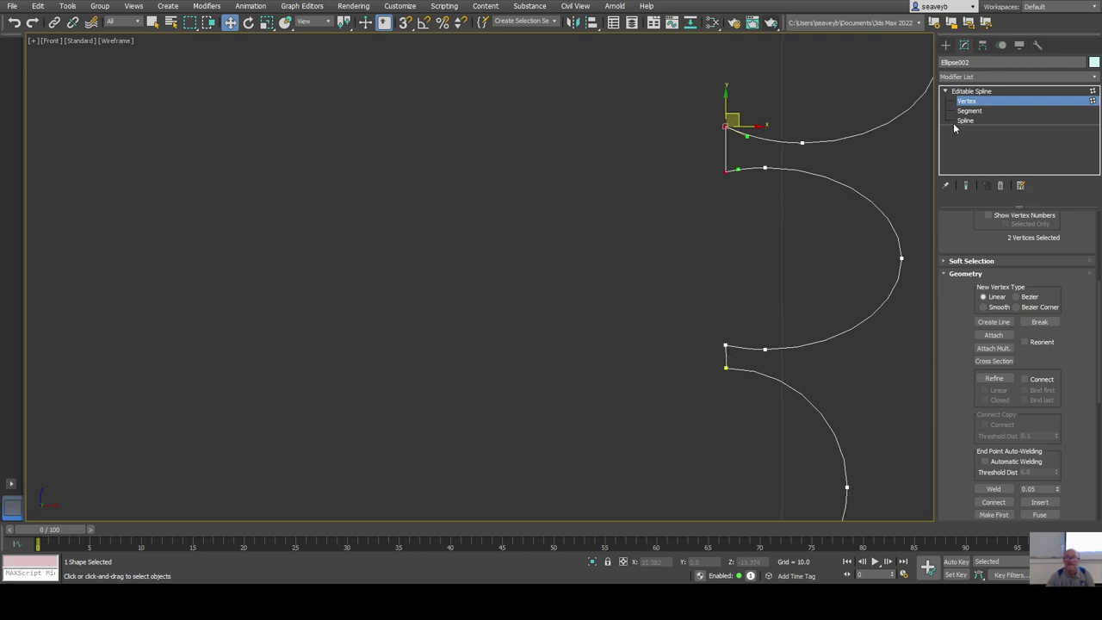
pyautogui.press('2')
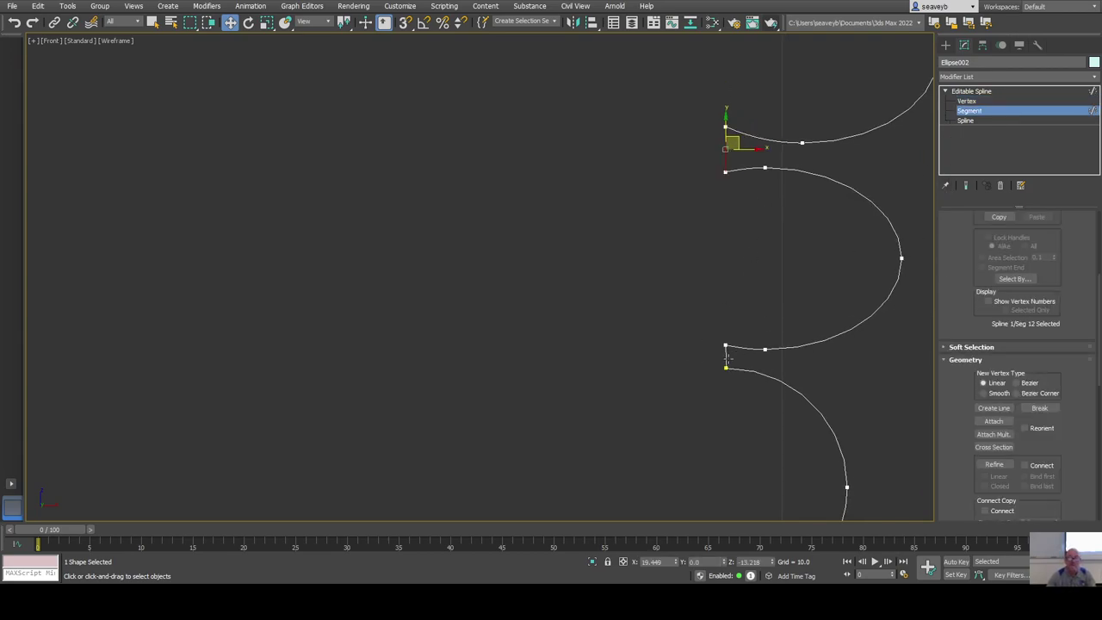
pyautogui.click(725, 355)
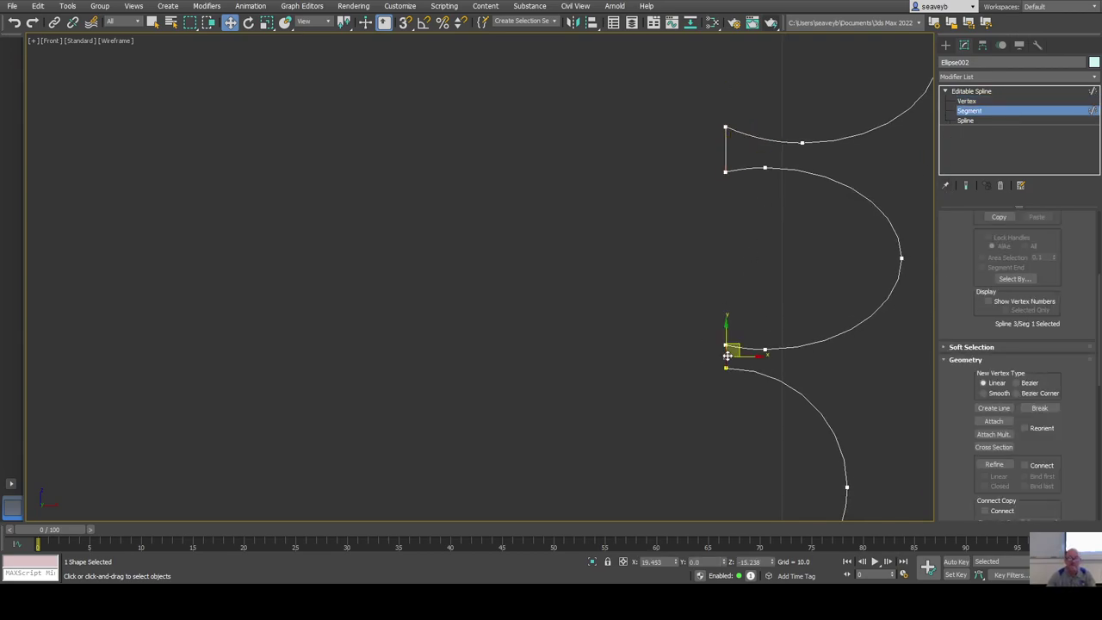
pyautogui.click(825, 336)
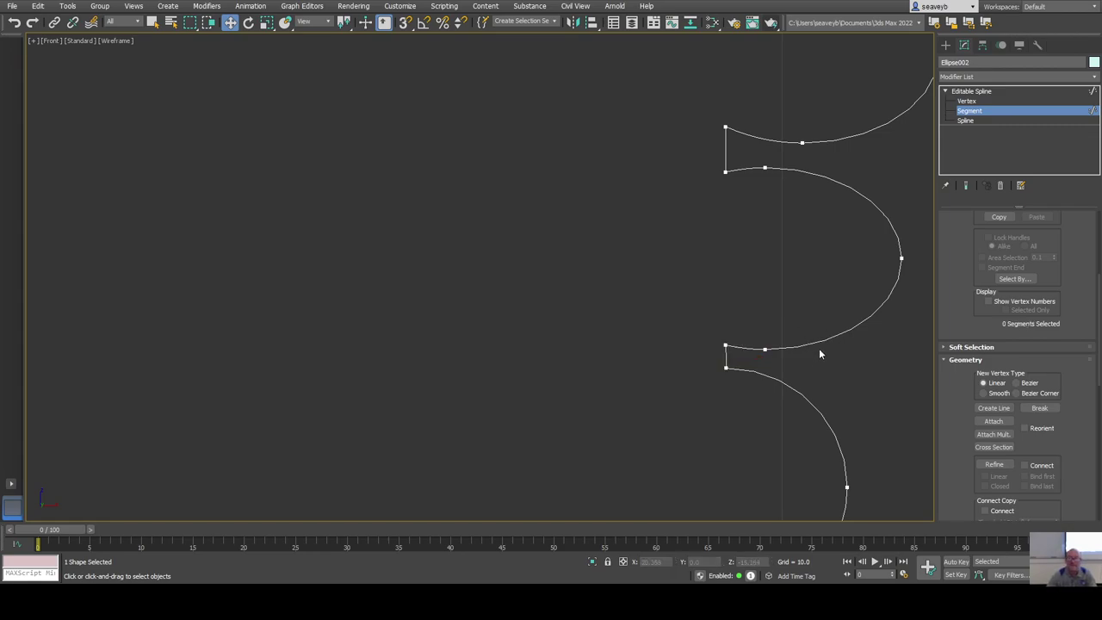
# Select the end vertices of the short segment between the lower small ellipse and the upper circle and weld them.
pyautogui.press('1')
pyautogui.moveTo(730, 394); pyautogui.dragTo(739, 390)
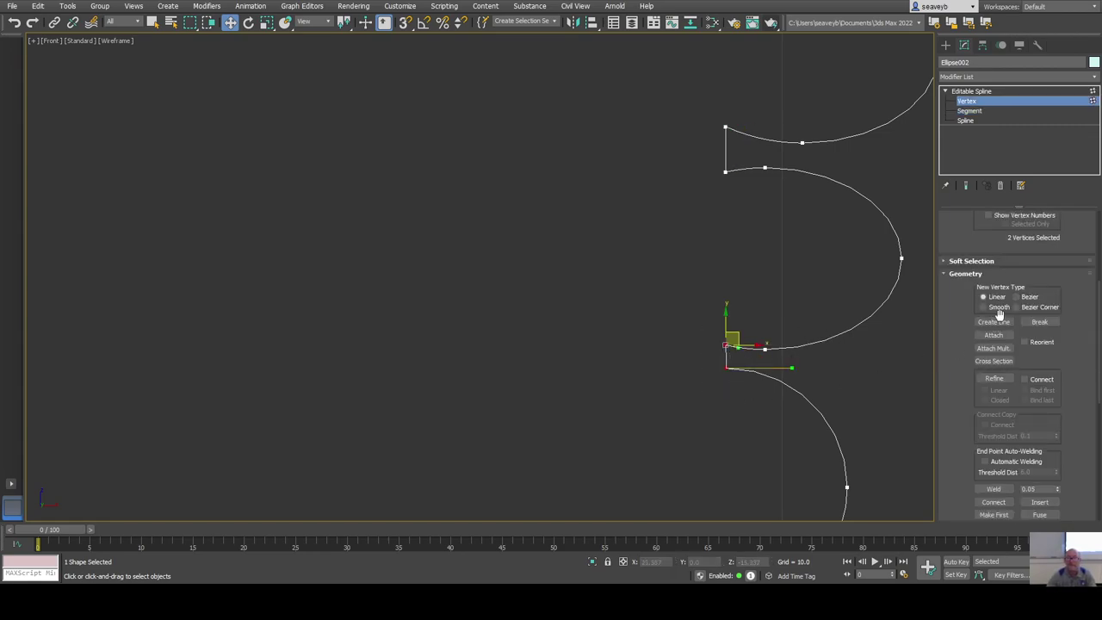
pyautogui.click(993, 489)
# Delete the duplicate short segment between the two hexagon sections and weld the vertices at its ends.
pyautogui.scroll(-5, 788, 444)
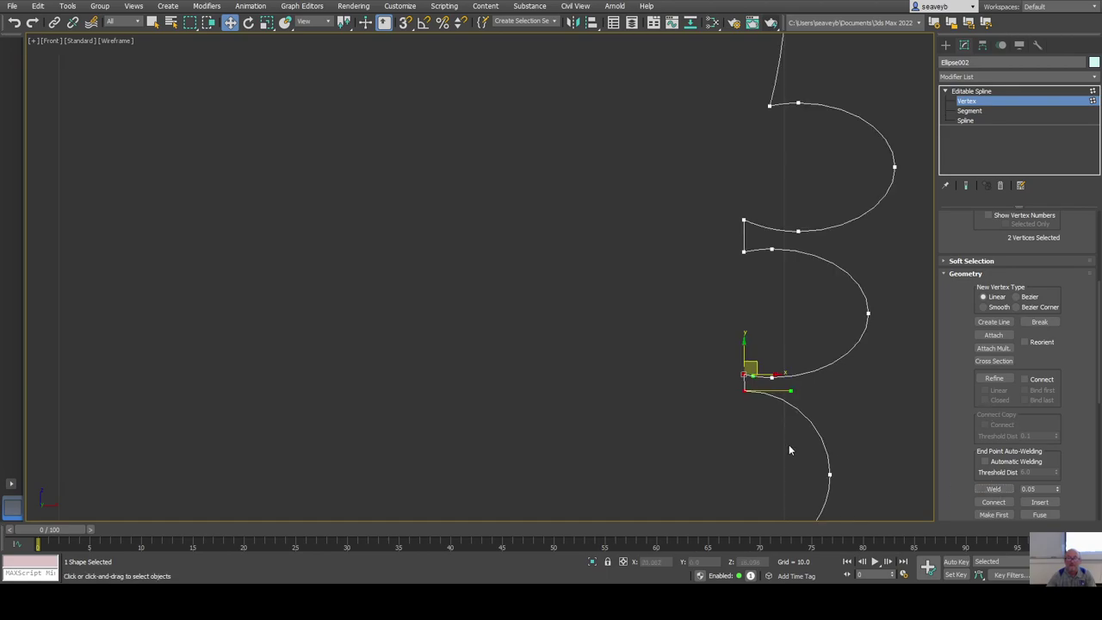
pyautogui.moveTo(777, 407); pyautogui.dragTo(774, 209, button='middle')
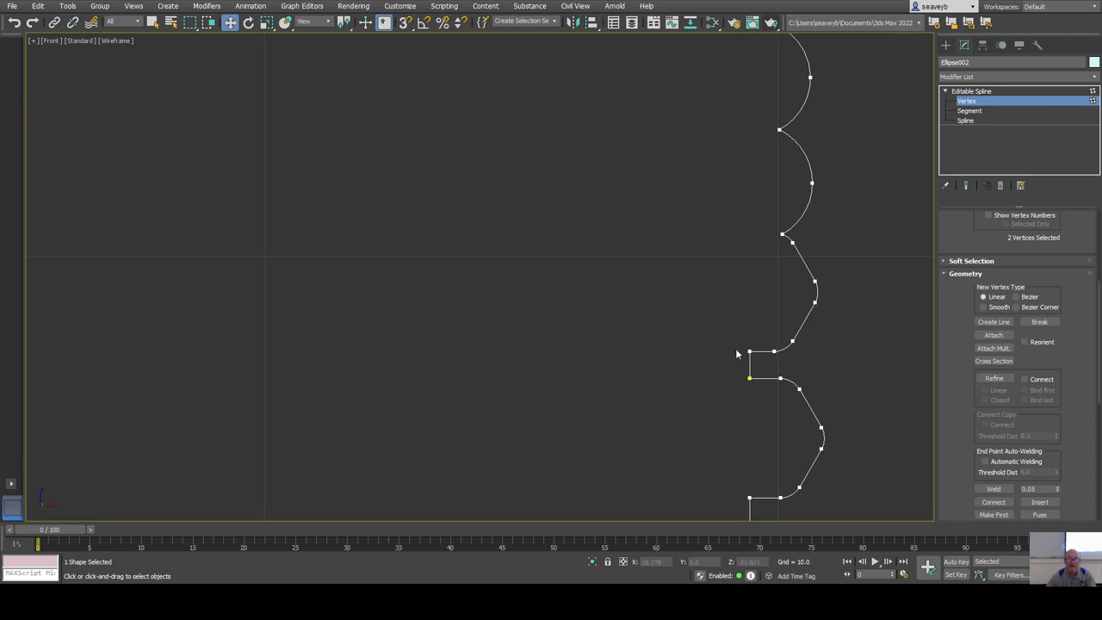
pyautogui.press('2')
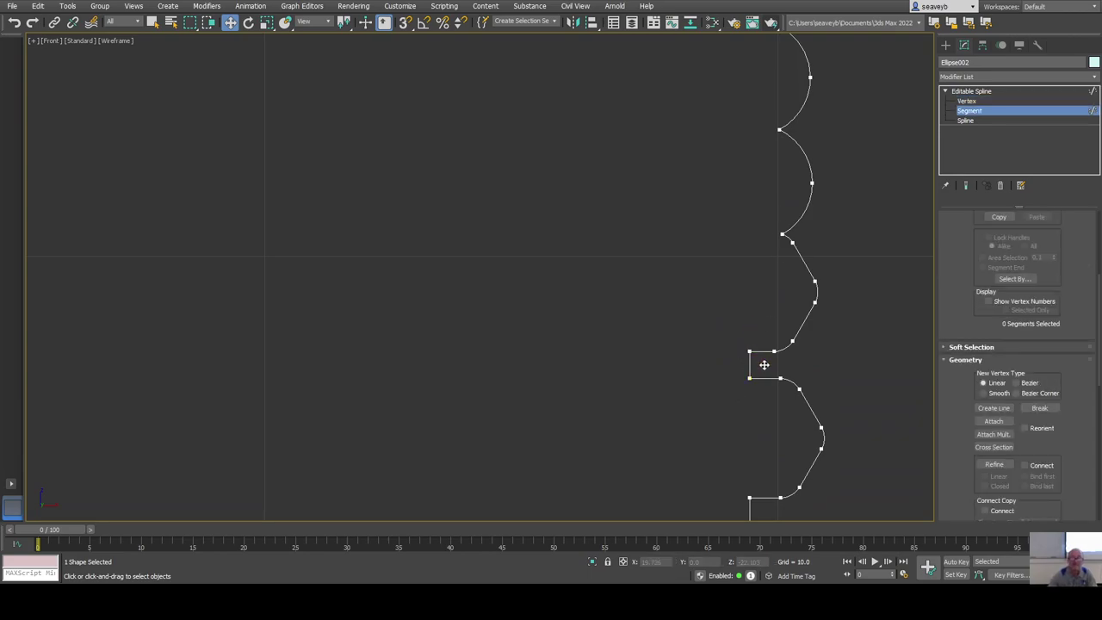
pyautogui.press('1')
pyautogui.moveTo(750, 384); pyautogui.dragTo(751, 387)
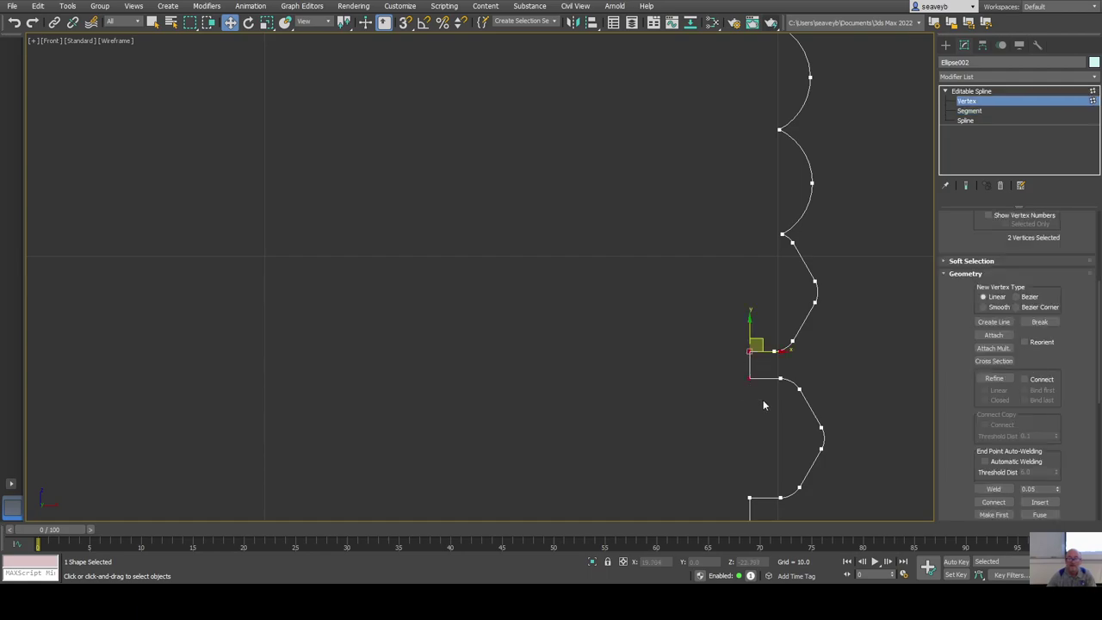
pyautogui.click(992, 489)
# Inspect the leg profile from foot to tabletop and select it at spline level to check that it is one continuous spline.
pyautogui.moveTo(747, 466); pyautogui.dragTo(722, 350, button='middle')
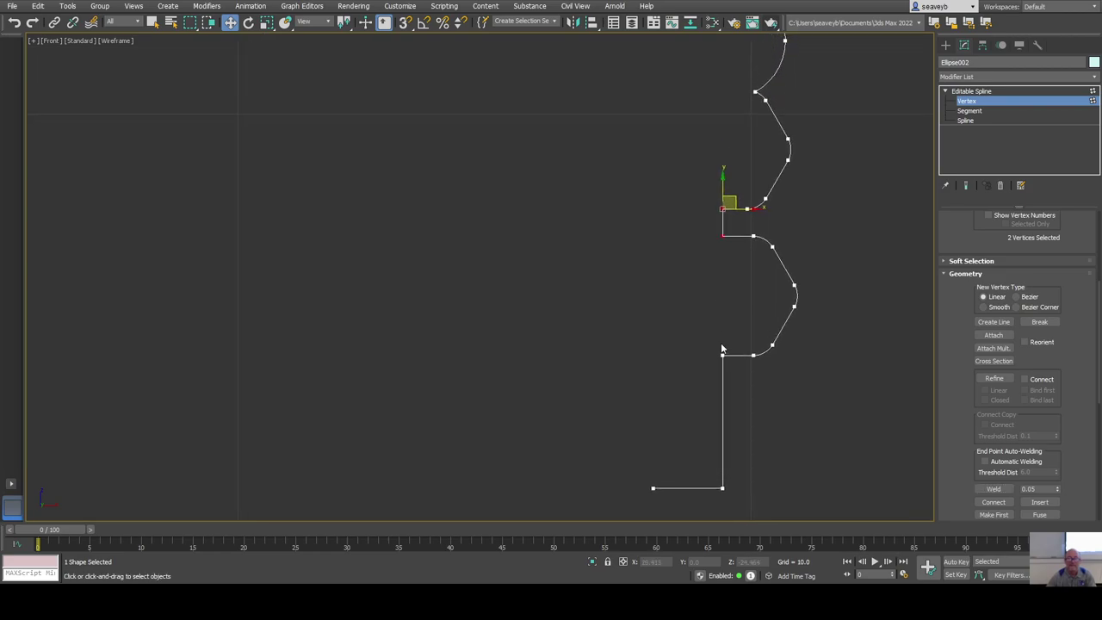
pyautogui.click(687, 308)
pyautogui.scroll(-3, 749, 328)
pyautogui.scroll(-2, 747, 412)
pyautogui.moveTo(749, 154); pyautogui.dragTo(763, 356, button='middle')
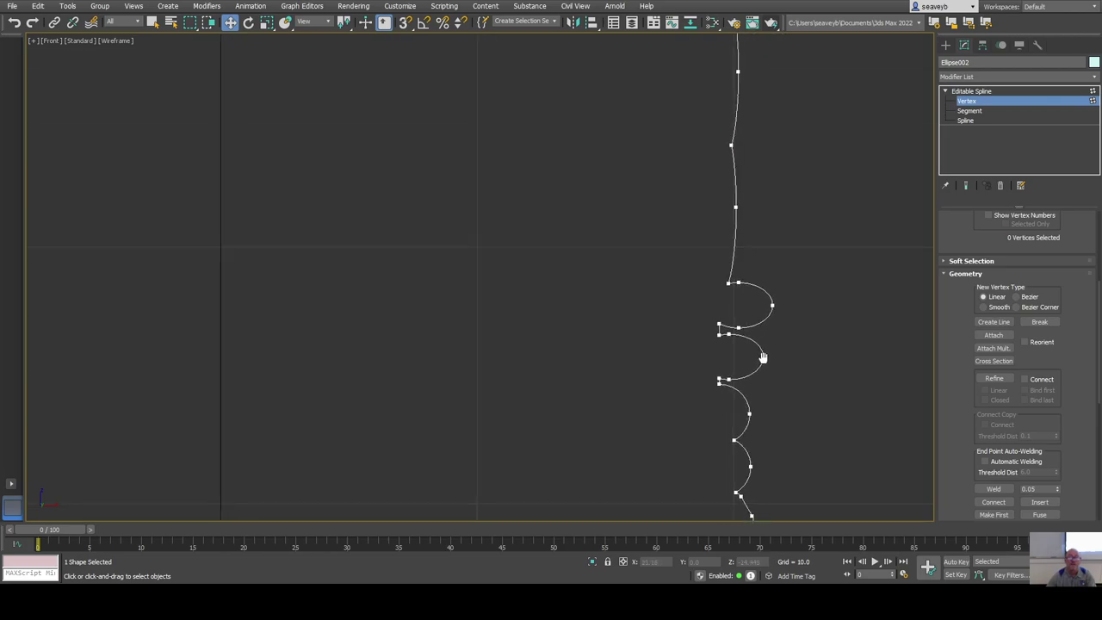
pyautogui.scroll(3, 698, 142)
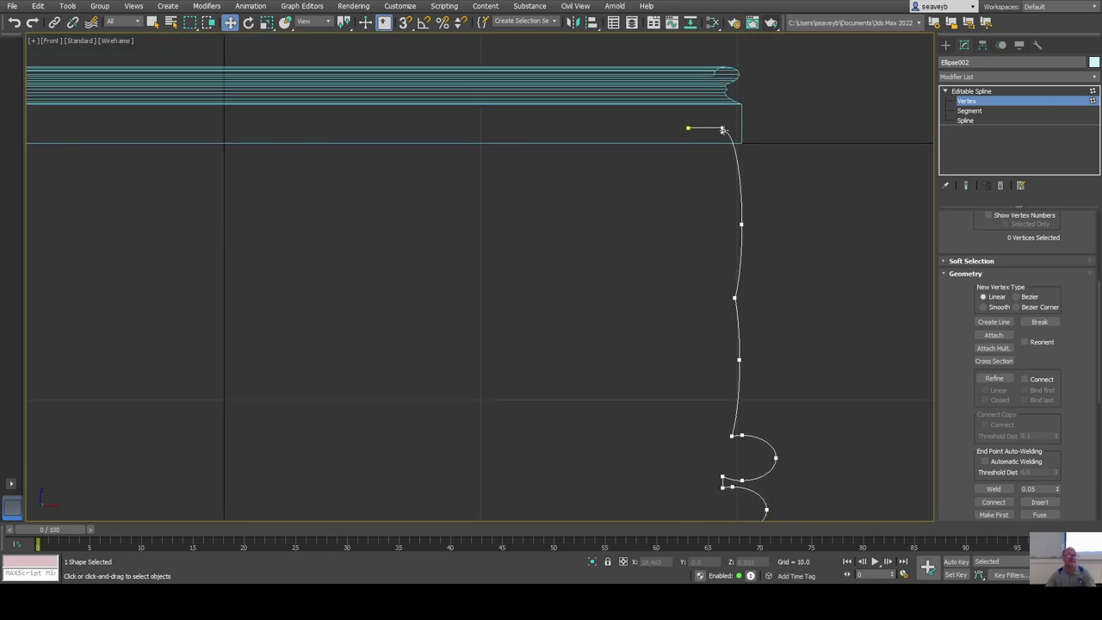
pyautogui.click(966, 120)
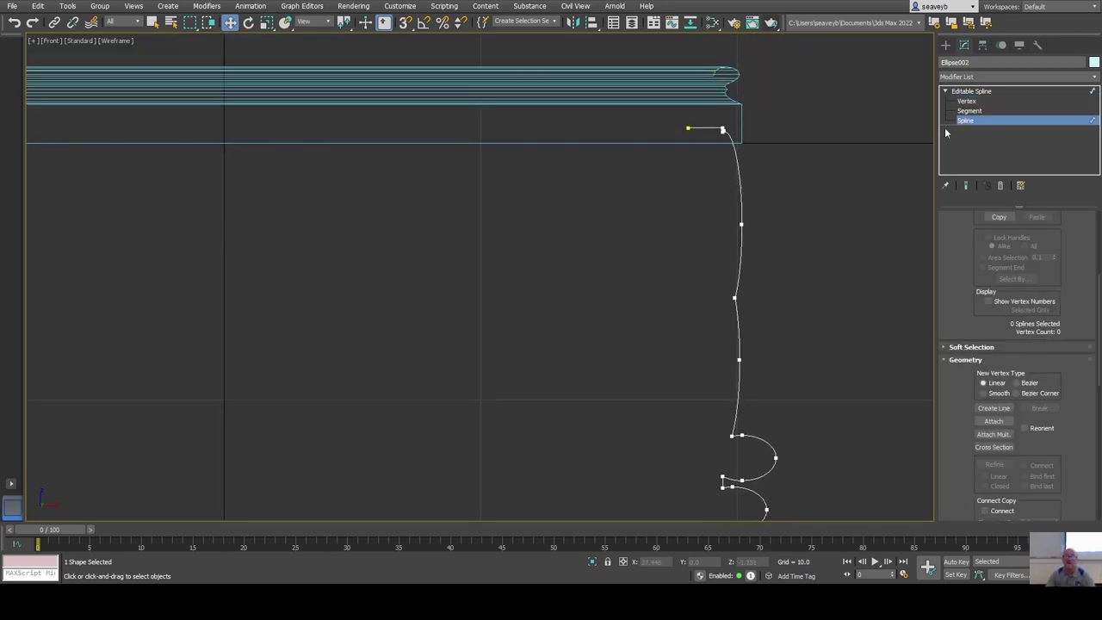
pyautogui.click(738, 181)
pyautogui.scroll(-2, 864, 313)
pyautogui.moveTo(864, 312); pyautogui.dragTo(793, 244, button='middle')
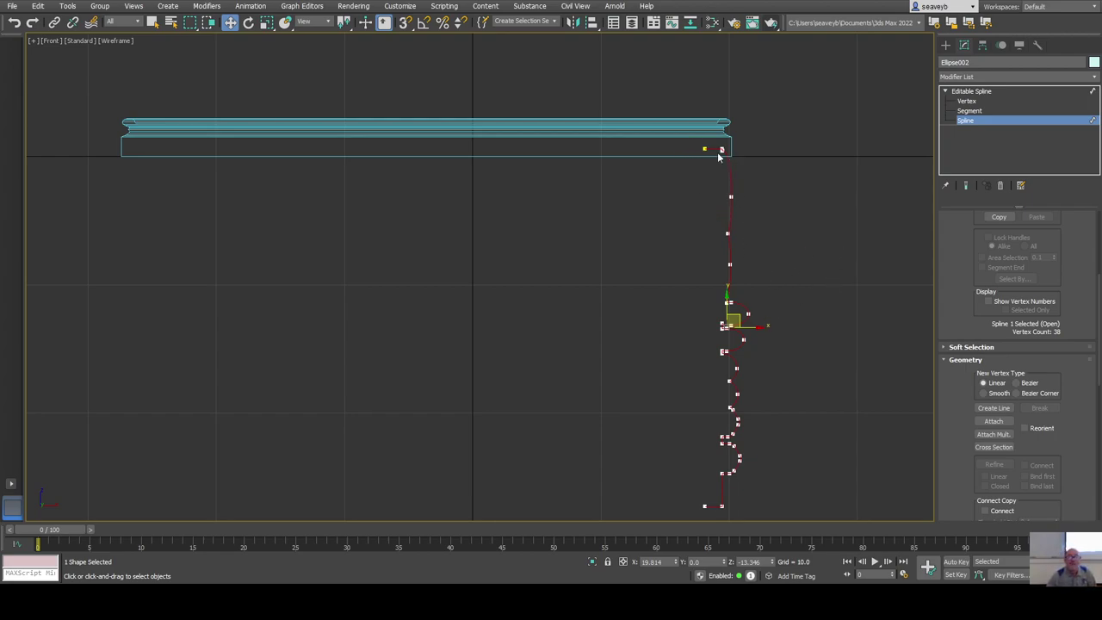
# Apply a Lathe modifier to the whole leg profile and move its axis inward under the tabletop to about X 17.4.
pyautogui.click(970, 93)
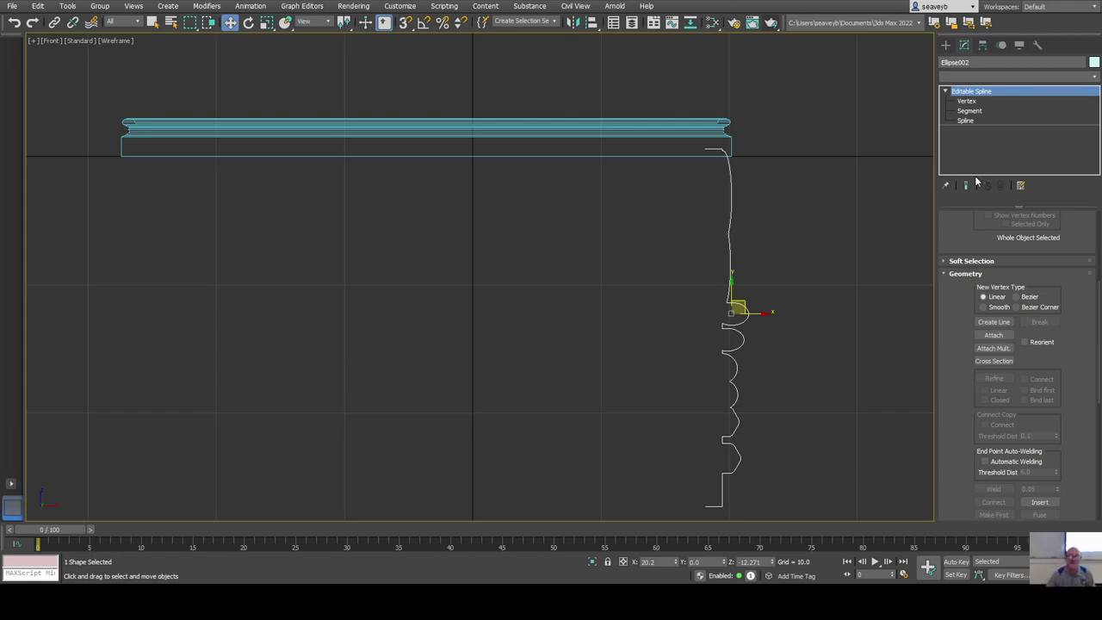
pyautogui.press('Return')
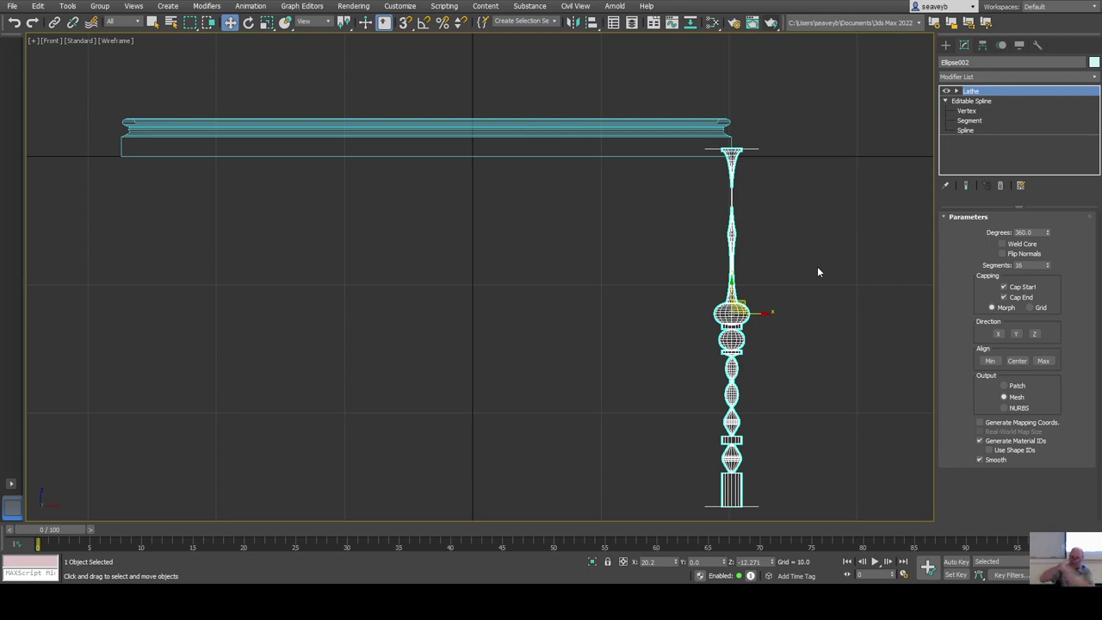
pyautogui.click(956, 91)
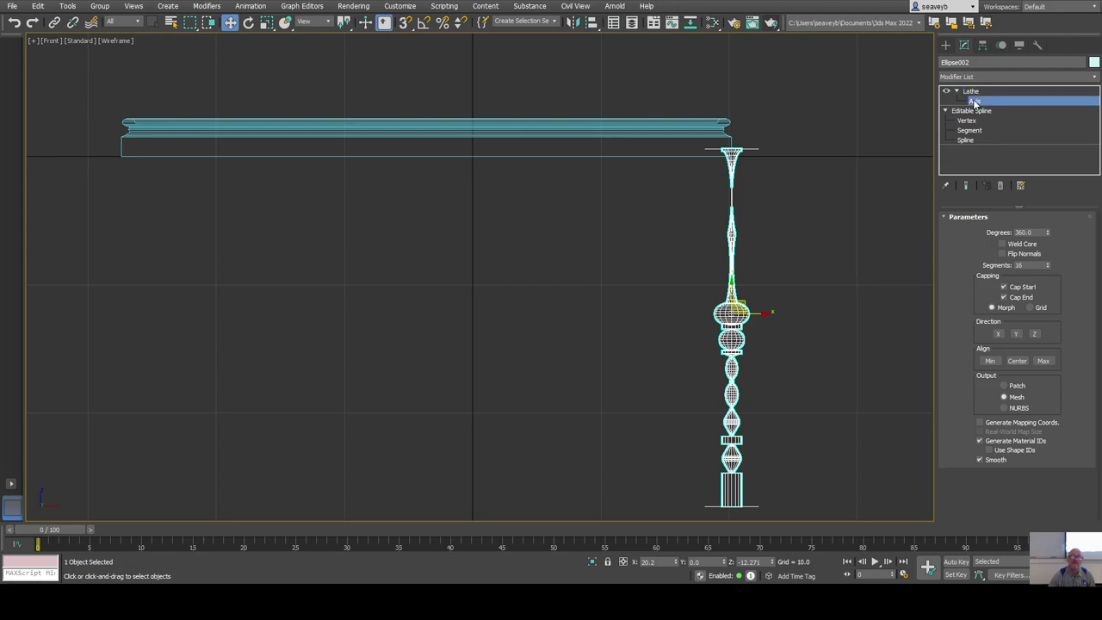
pyautogui.click(974, 100)
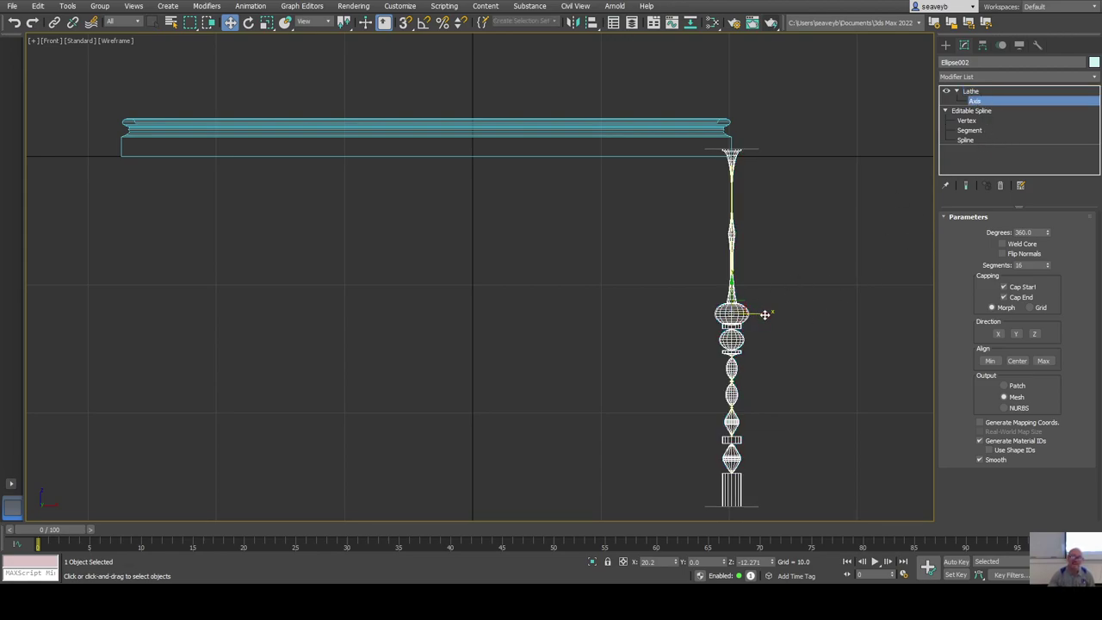
pyautogui.moveTo(767, 315); pyautogui.dragTo(729, 320)
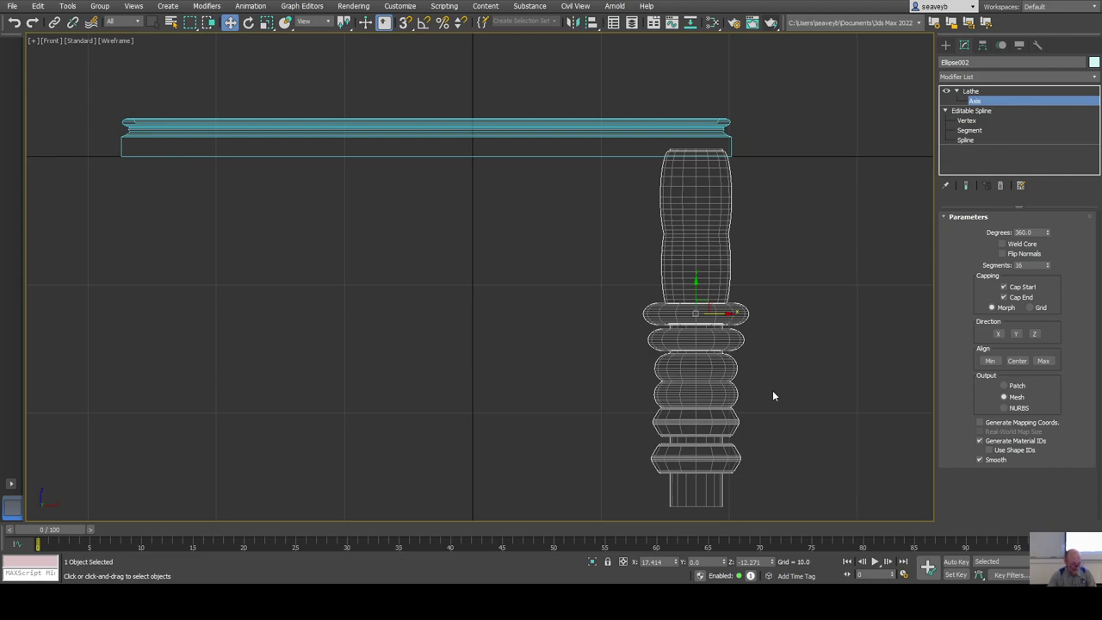
# Examine the lathed leg in the perspective view, from its open underside and from the side, and return to the front view.
pyautogui.hotkey('alt', 'w')
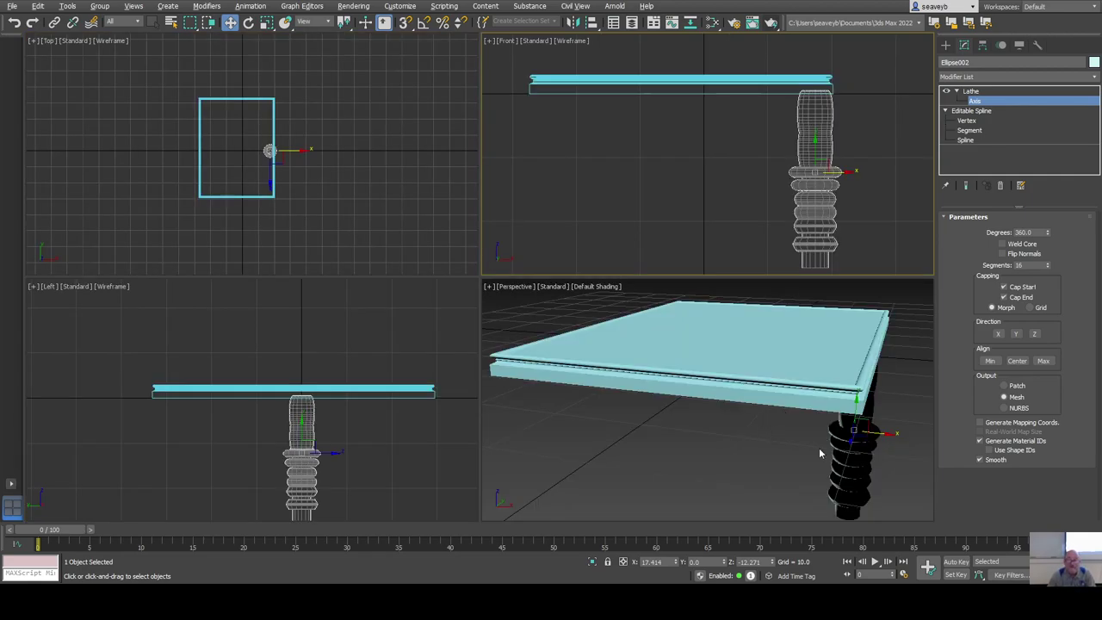
pyautogui.keyDown('alt'); pyautogui.moveTo(819, 448); pyautogui.dragTo(743, 458, button='middle'); pyautogui.keyUp('alt')
pyautogui.scroll(5, 740, 444)
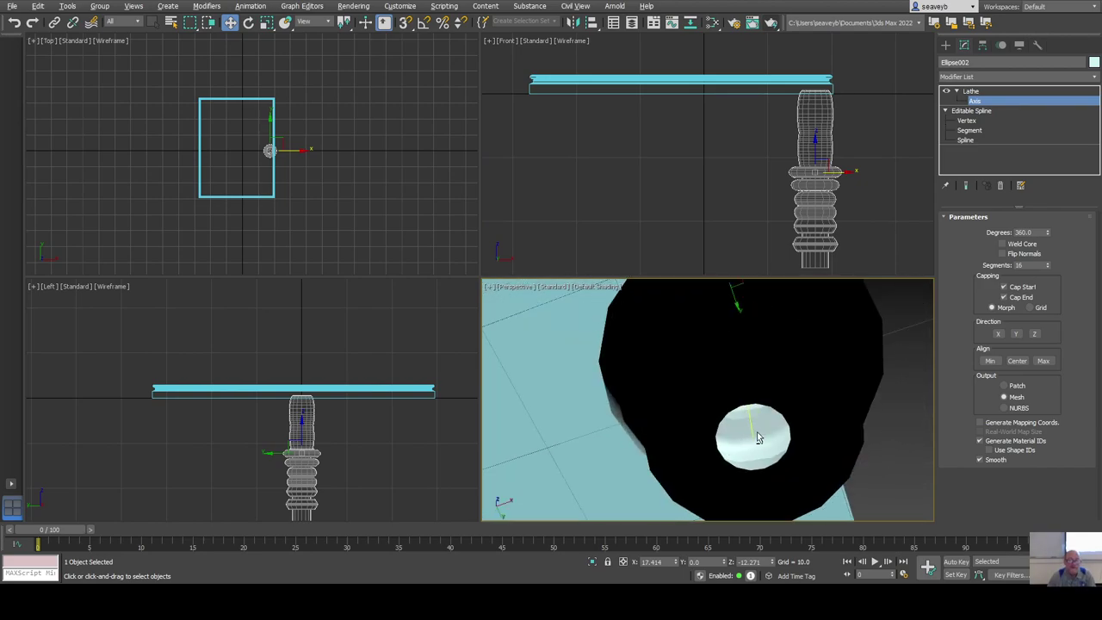
pyautogui.keyDown('alt'); pyautogui.moveTo(757, 438); pyautogui.dragTo(782, 536, button='middle'); pyautogui.keyUp('alt')
pyautogui.scroll(-4, 770, 460)
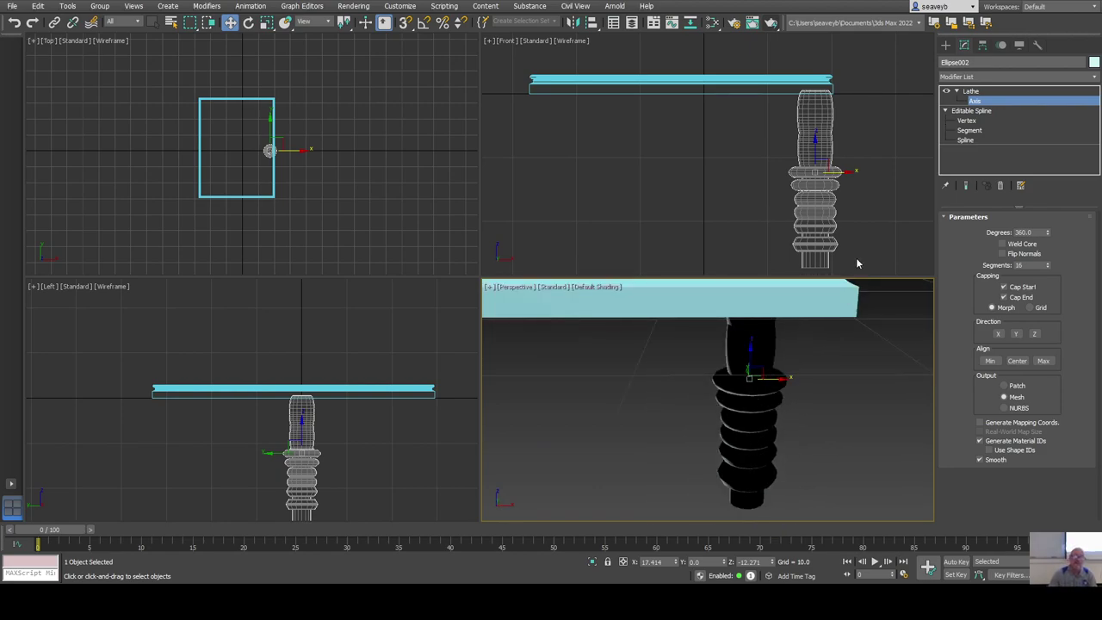
pyautogui.rightClick(859, 215)
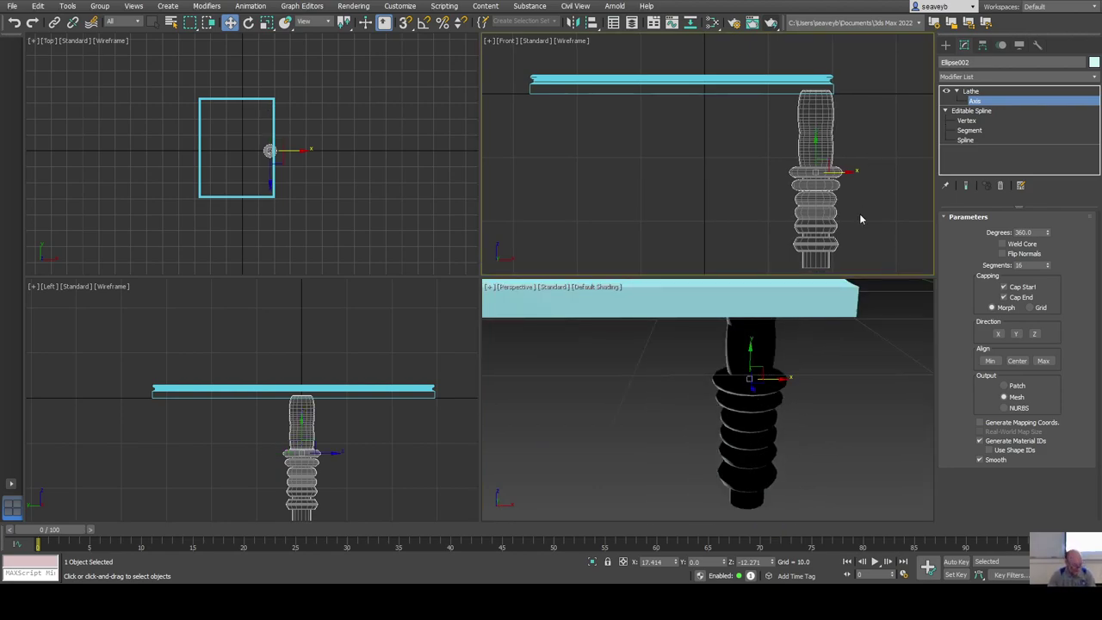
# Try the X and Z directions for the leg's Lathe, return it to Y and align the axis to Min.
pyautogui.hotkey('alt', 'w')
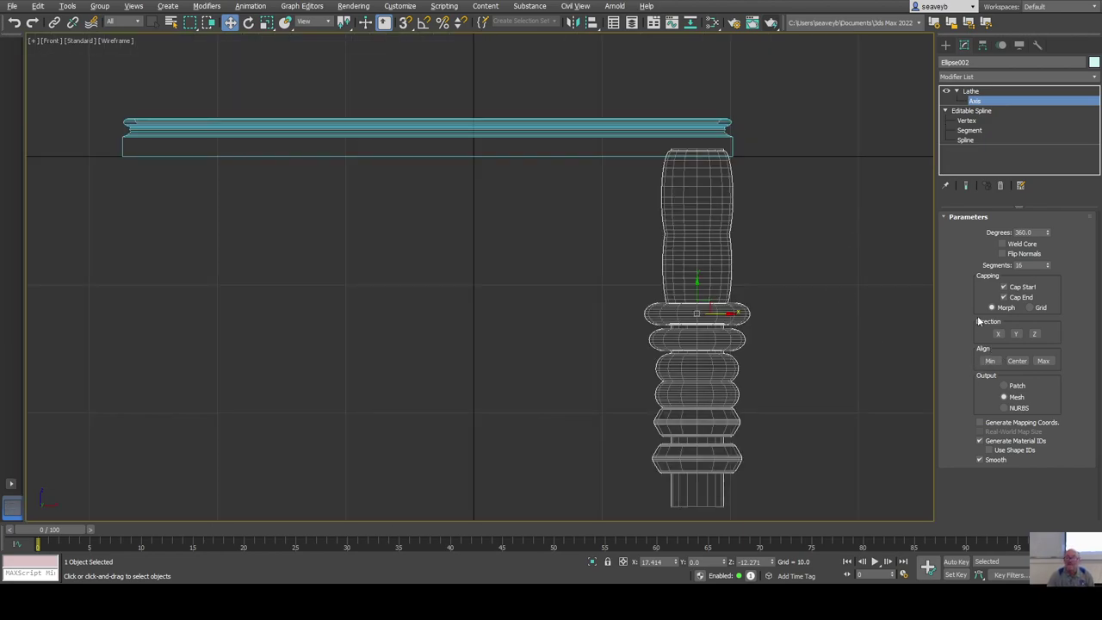
pyautogui.click(973, 91)
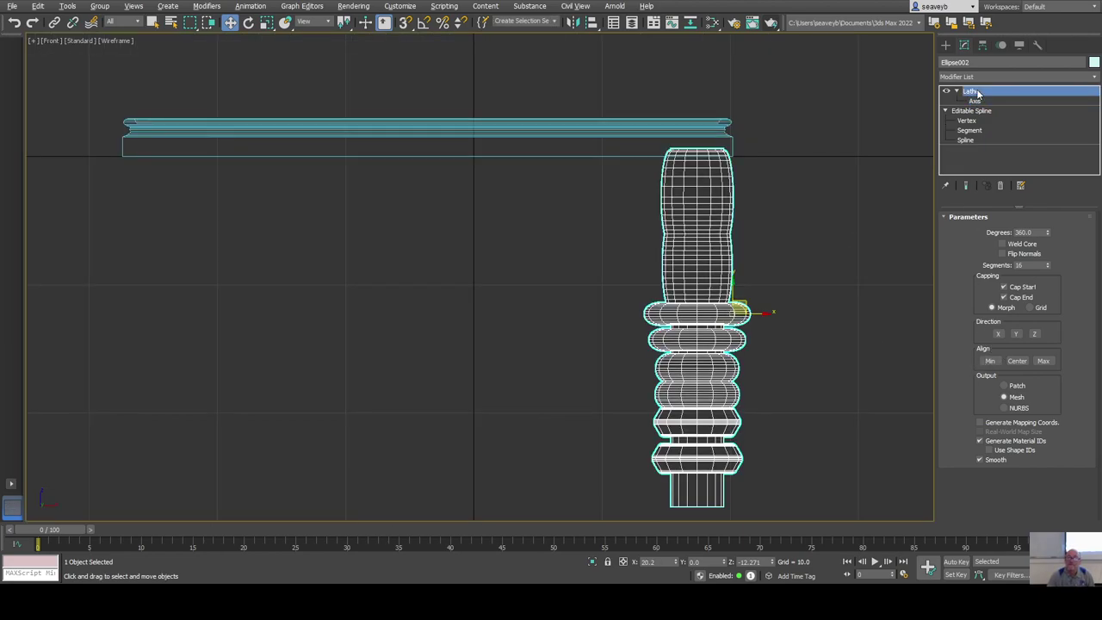
pyautogui.click(996, 335)
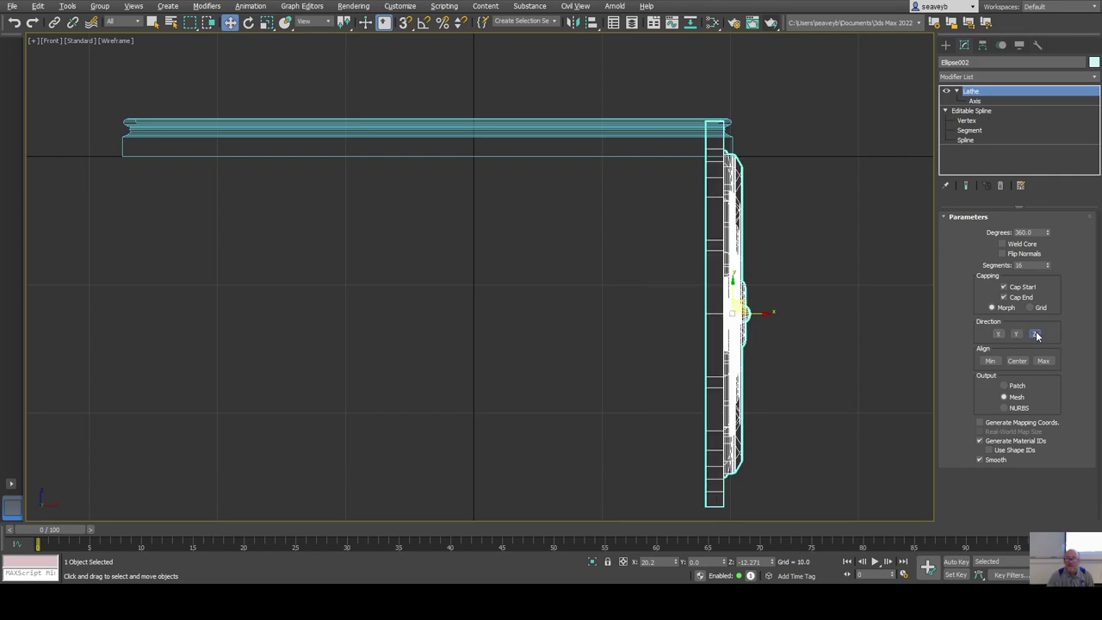
pyautogui.click(1034, 334)
pyautogui.click(1017, 335)
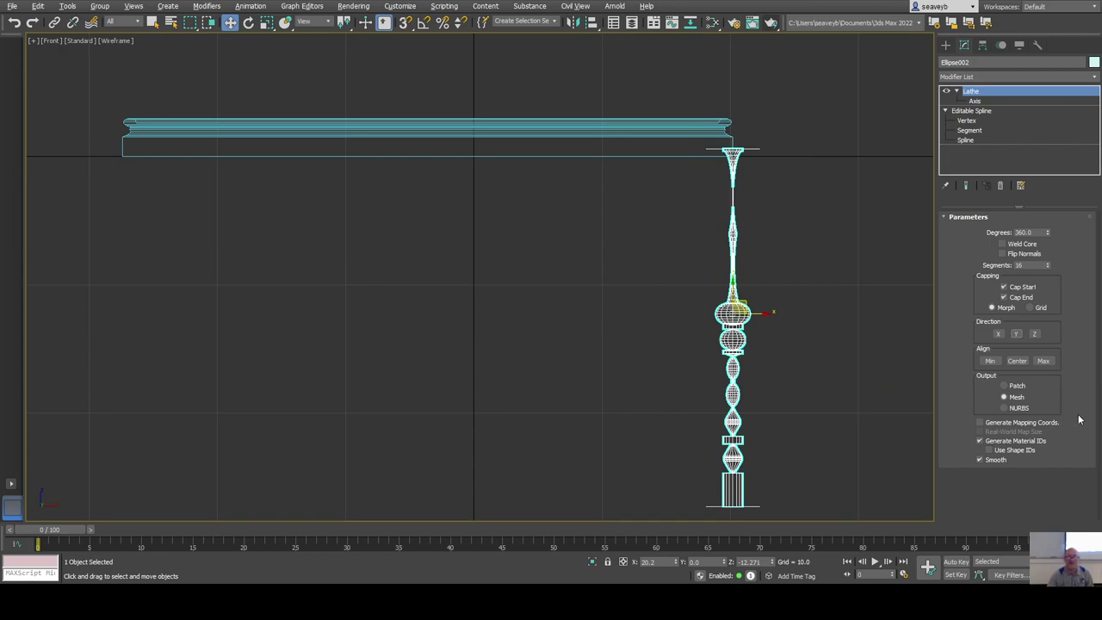
pyautogui.click(990, 360)
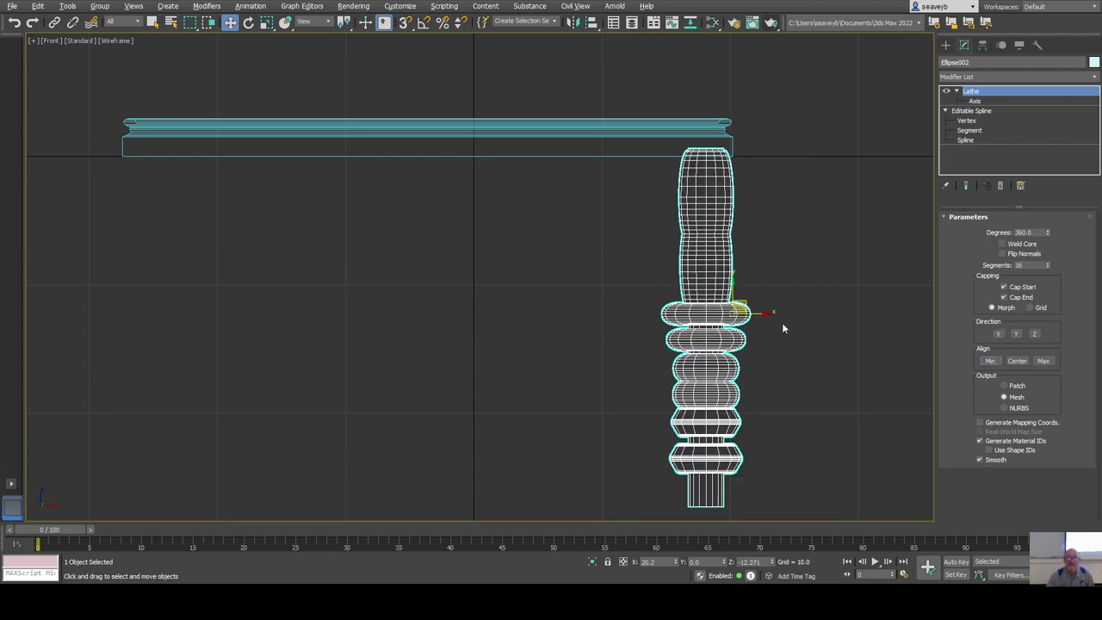
# Enable Weld Core and Flip Normals on the leg's Lathe and check the shaded result together with the tabletop.
pyautogui.click(1003, 244)
pyautogui.hotkey('alt', 'w')
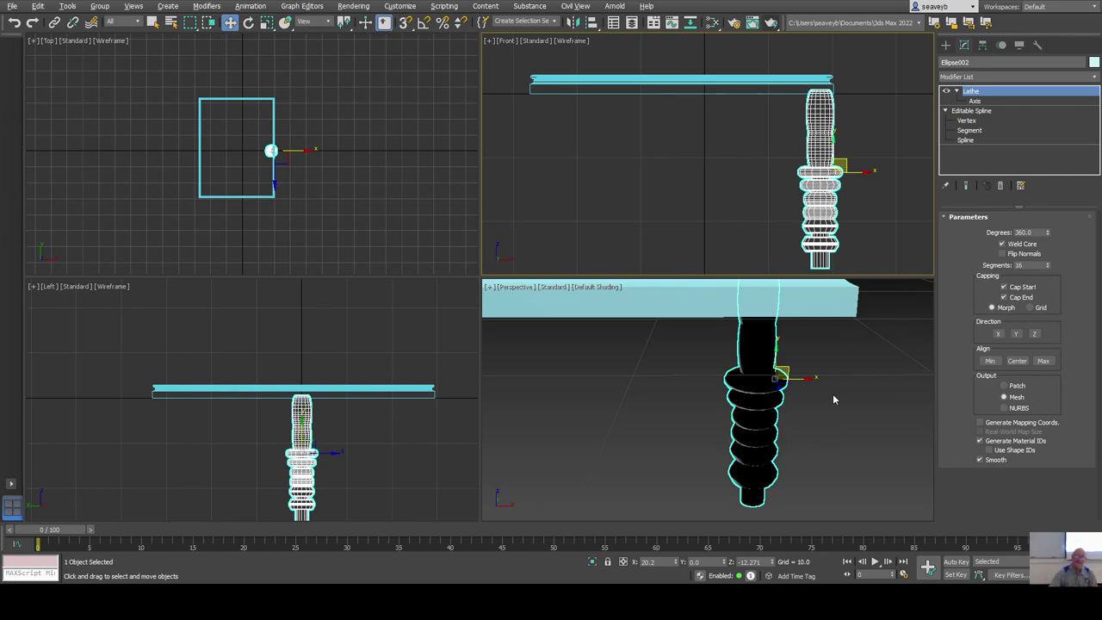
pyautogui.click(1002, 254)
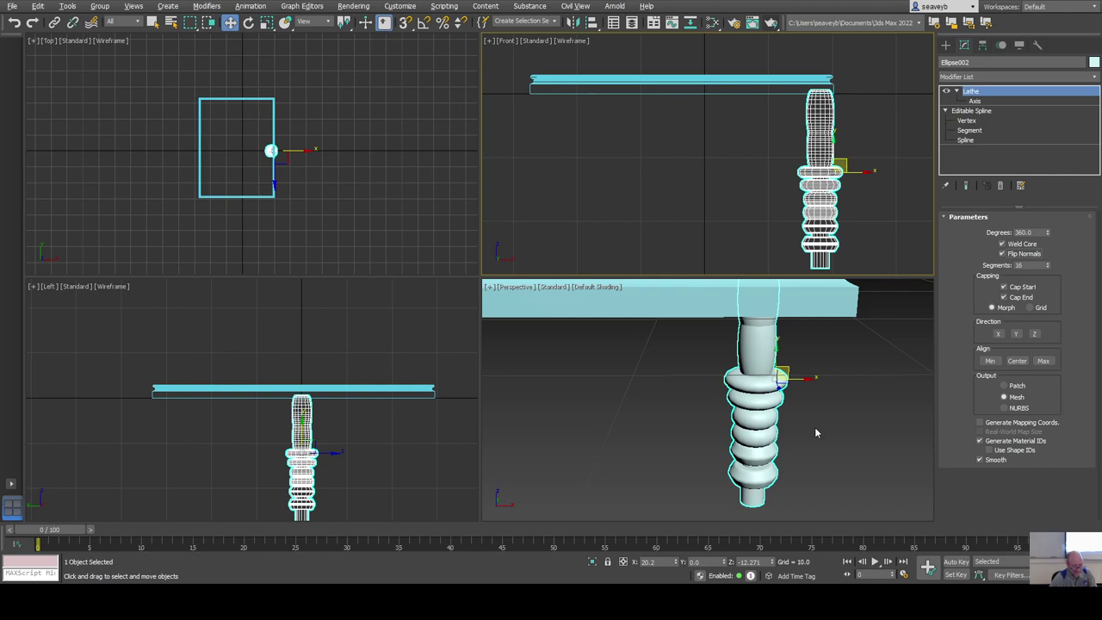
pyautogui.keyDown('alt'); pyautogui.moveTo(815, 427); pyautogui.dragTo(727, 462, button='middle'); pyautogui.keyUp('alt')
pyautogui.scroll(-6, 849, 425)
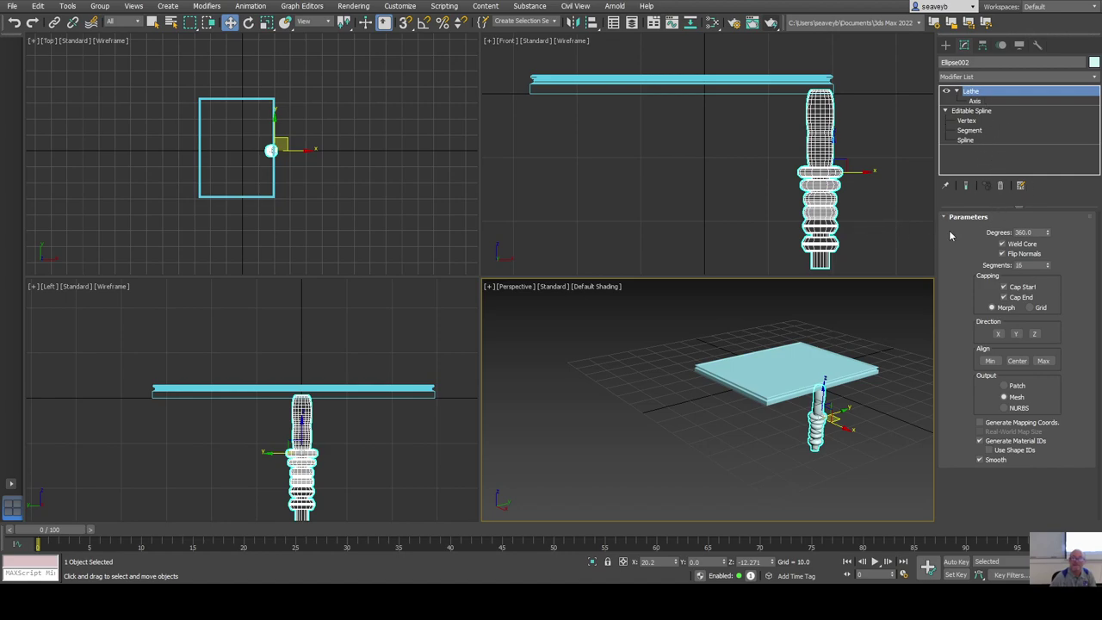
# Reduce the Lathe's sweep to 252 degrees to open up the leg, and set it back to 360 degrees.
pyautogui.moveTo(1047, 234); pyautogui.dragTo(1044, 359)
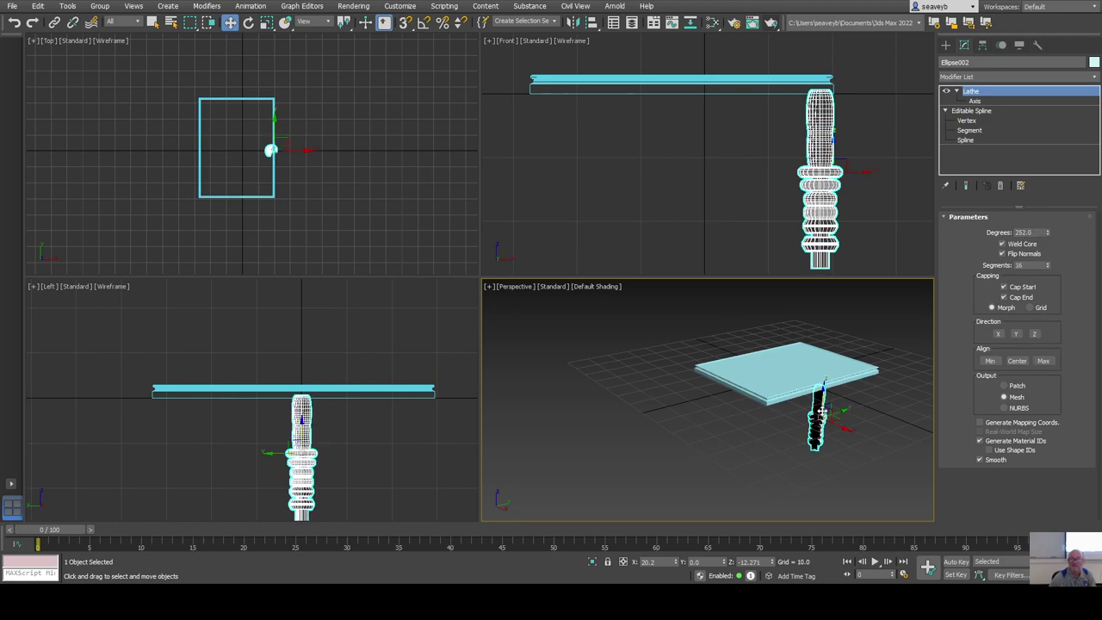
pyautogui.click(1018, 232)
pyautogui.write('360')
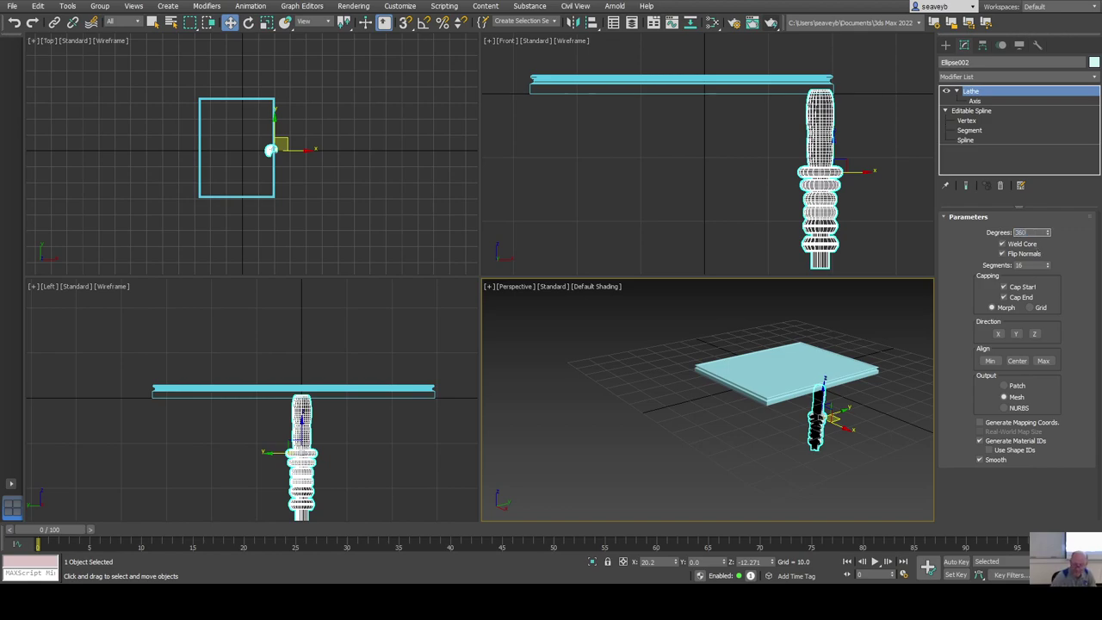
pyautogui.press('Return')
# Move the leg under the tabletop's lower-right corner in the top view, to about X 16.8, Y -21.9, and undo the trial copy.
pyautogui.click(298, 147)
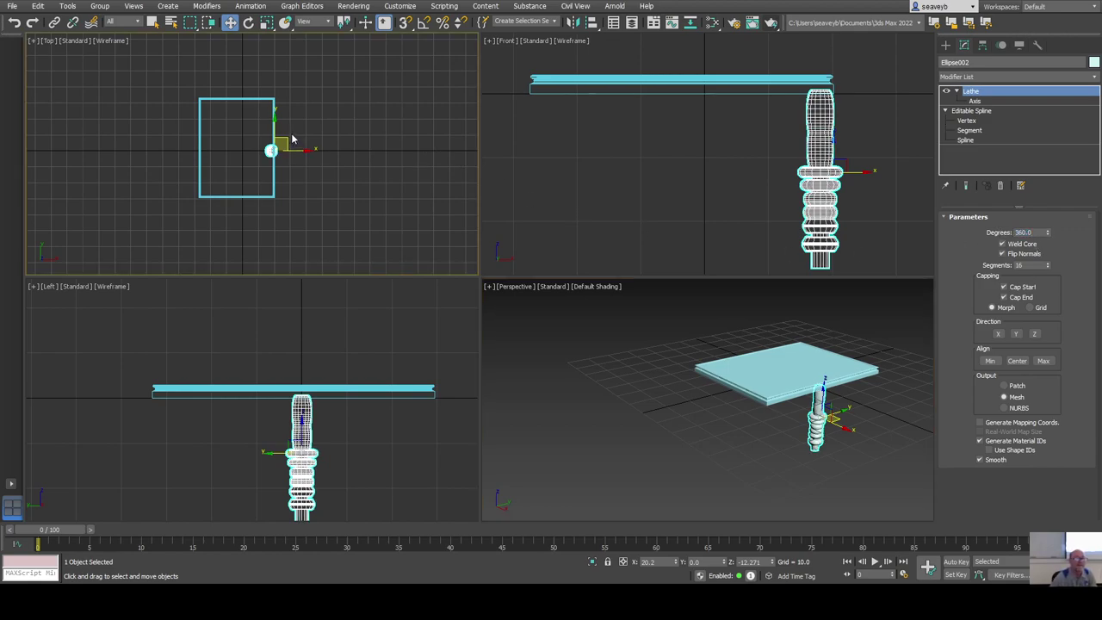
pyautogui.moveTo(285, 139)
pyautogui.mouseDown()
pyautogui.moveTo(274, 187)
pyautogui.moveTo(250, 200)
pyautogui.mouseUp()
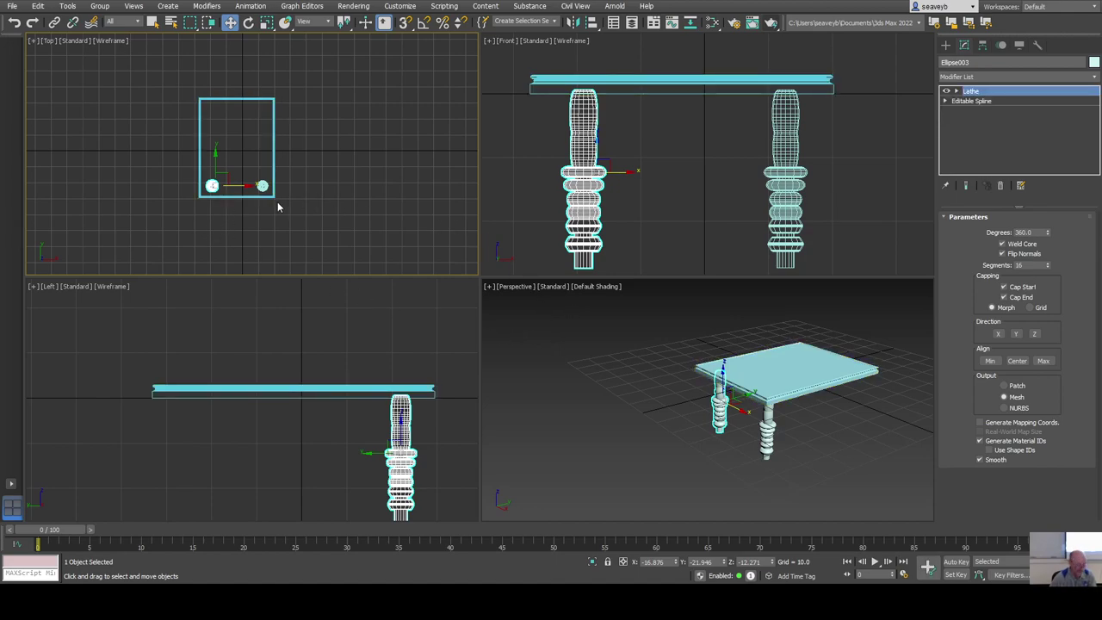
pyautogui.hotkey('ctrl', 'z')
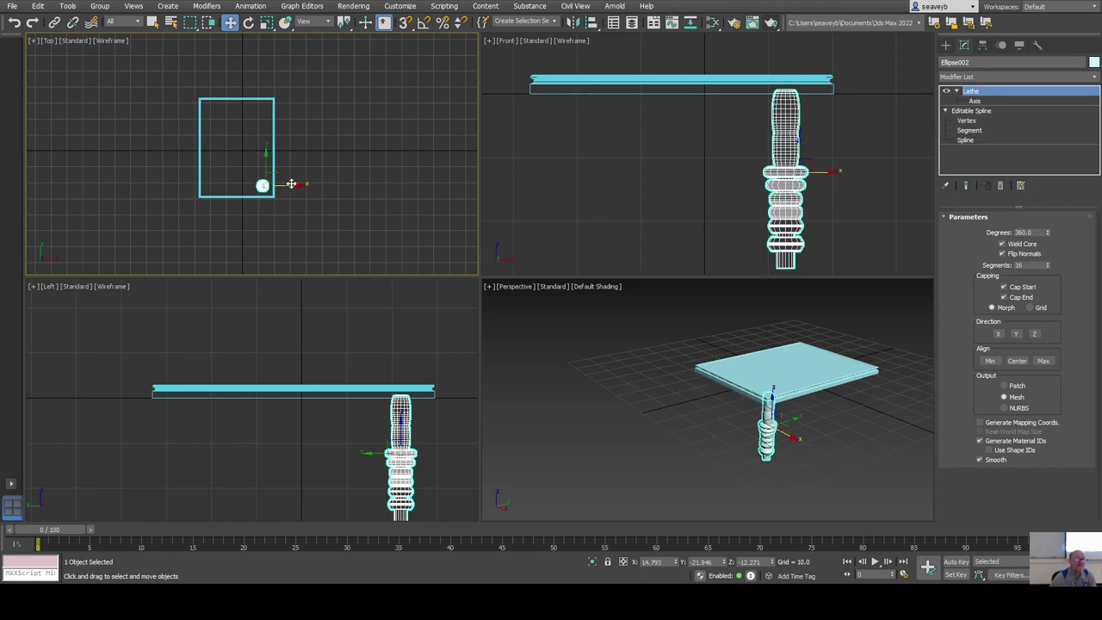
# Clone the leg as an instance across the tabletop's width to about X -16.8, and clone both legs to the opposite end.
pyautogui.hotkey('alt', 'w')
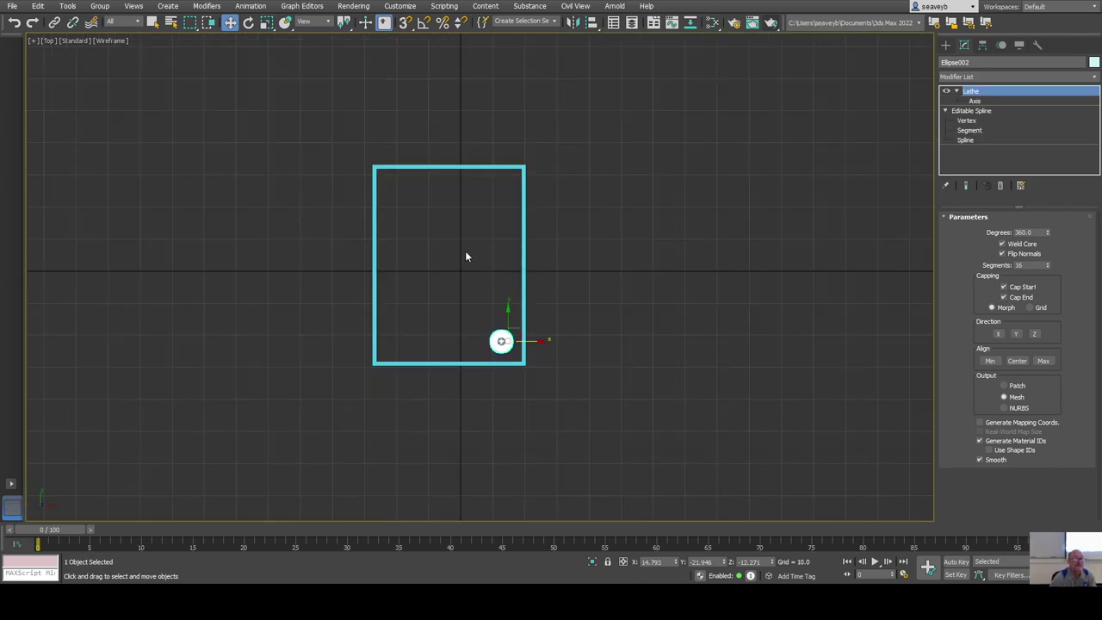
pyautogui.scroll(2, 444, 288)
pyautogui.scroll(2, 444, 288)
pyautogui.moveTo(447, 285); pyautogui.dragTo(515, 316, button='middle')
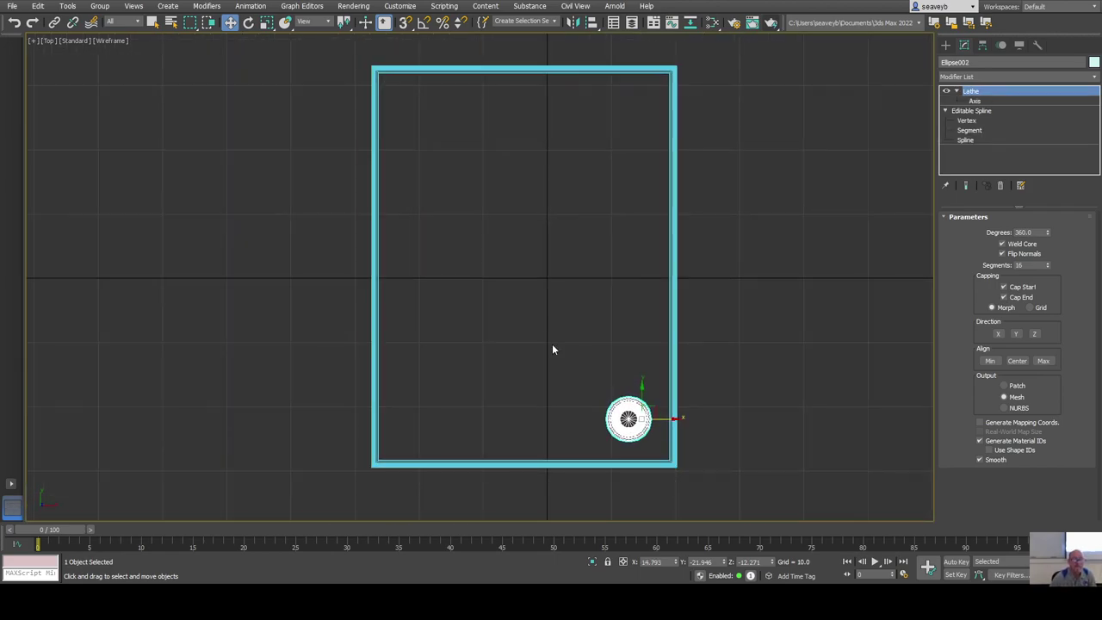
pyautogui.keyDown('shift'); pyautogui.moveTo(662, 421); pyautogui.dragTo(460, 433); pyautogui.keyUp('shift')
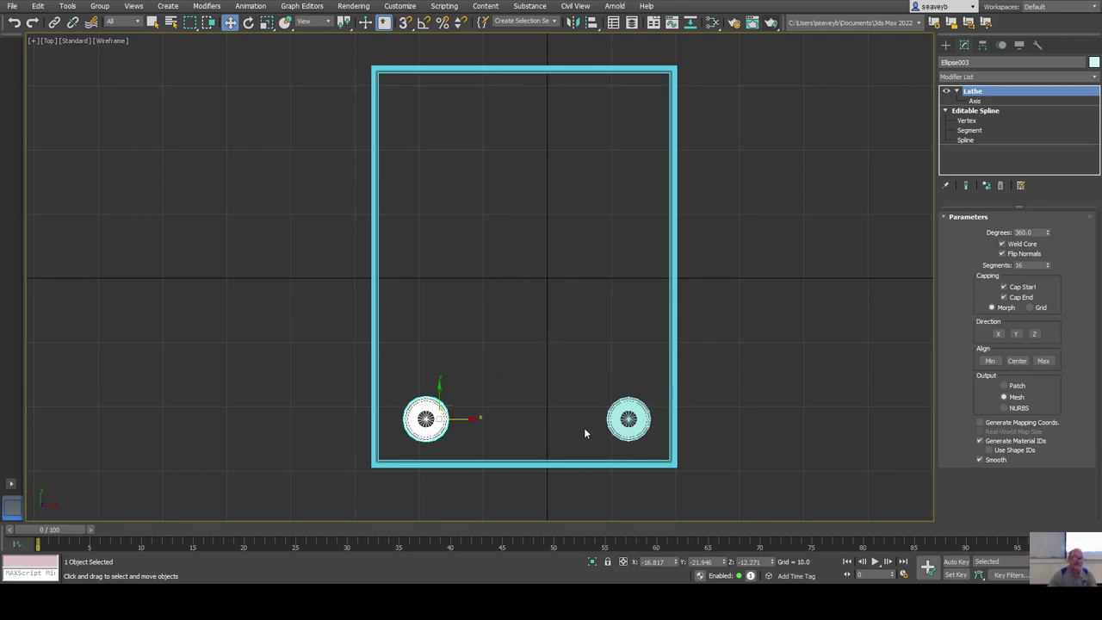
pyautogui.keyDown('ctrl'); pyautogui.click(615, 424); pyautogui.keyUp('ctrl')
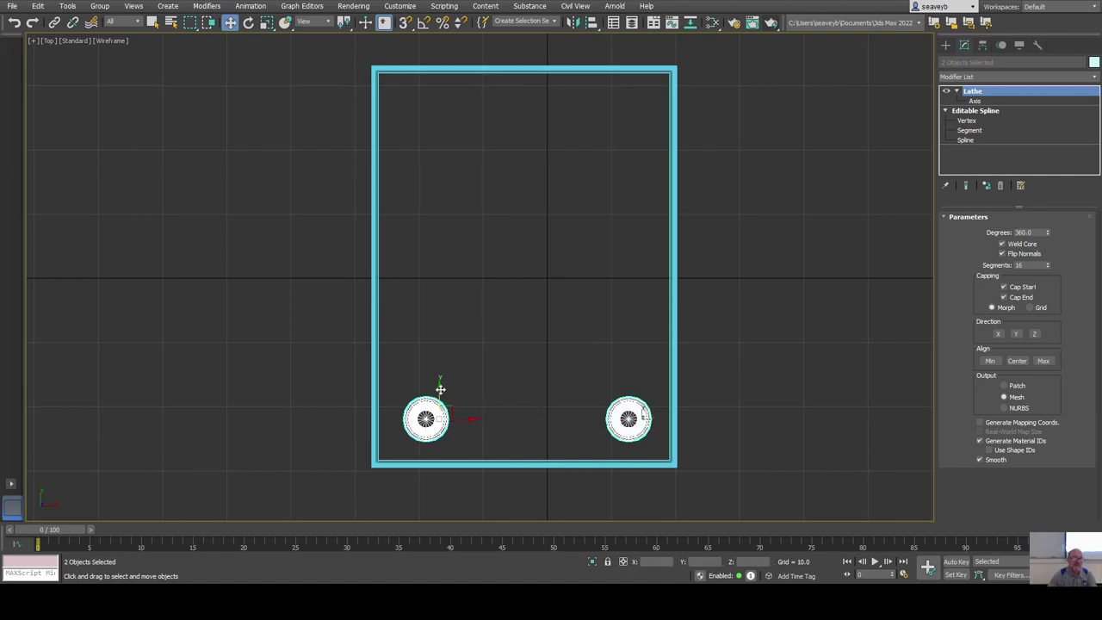
pyautogui.keyDown('shift'); pyautogui.moveTo(440, 384); pyautogui.dragTo(457, 79); pyautogui.keyUp('shift')
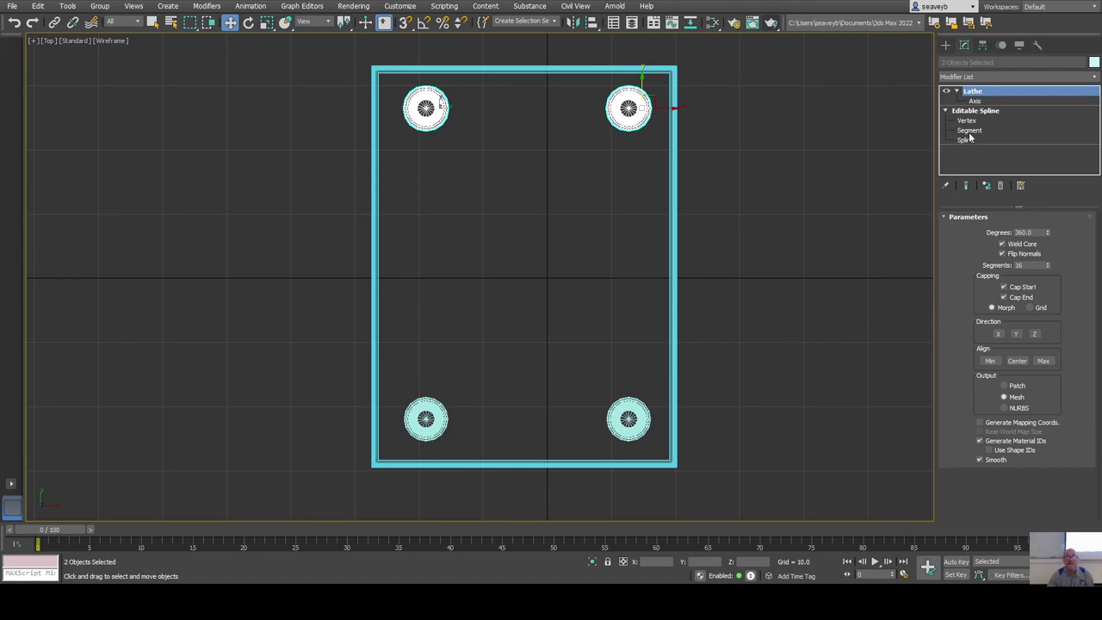
# Set the Lathe segments of the instanced legs to 32 and check the legs in all four views.
pyautogui.doubleClick(1023, 268)
pyautogui.write('16')
pyautogui.press('Return')
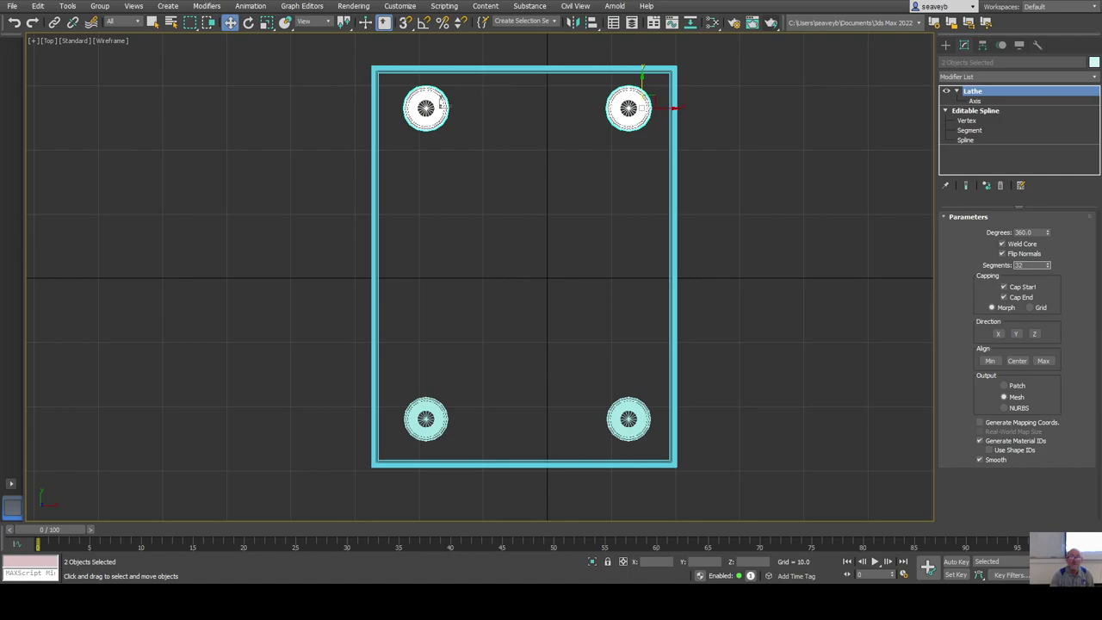
pyautogui.write('32')
pyautogui.press('Return')
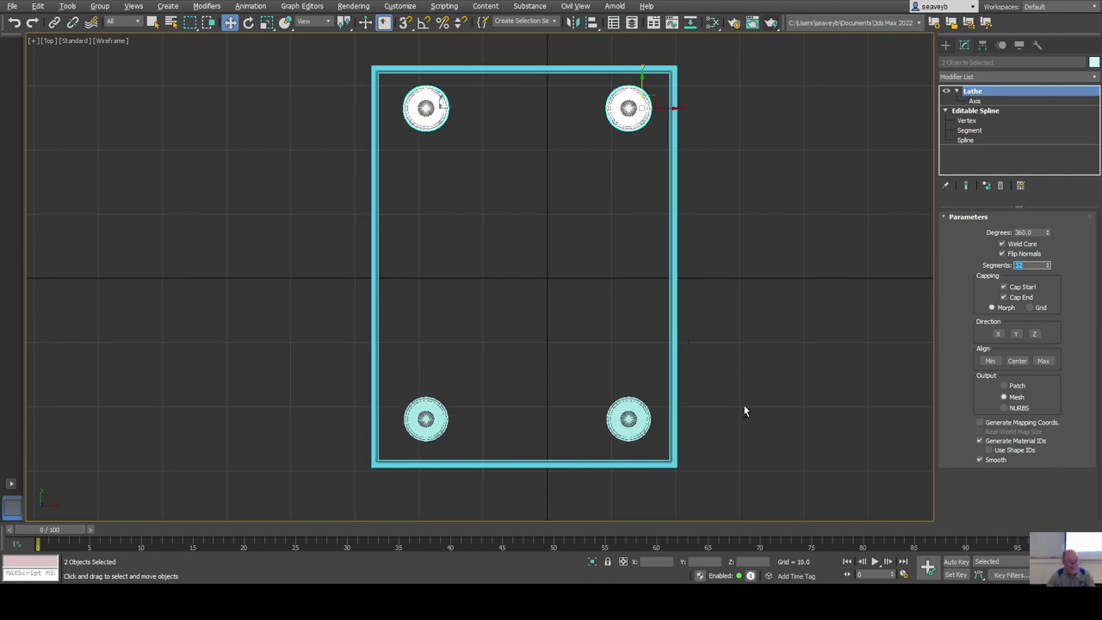
pyautogui.moveTo(722, 436); pyautogui.dragTo(708, 434, button='middle')
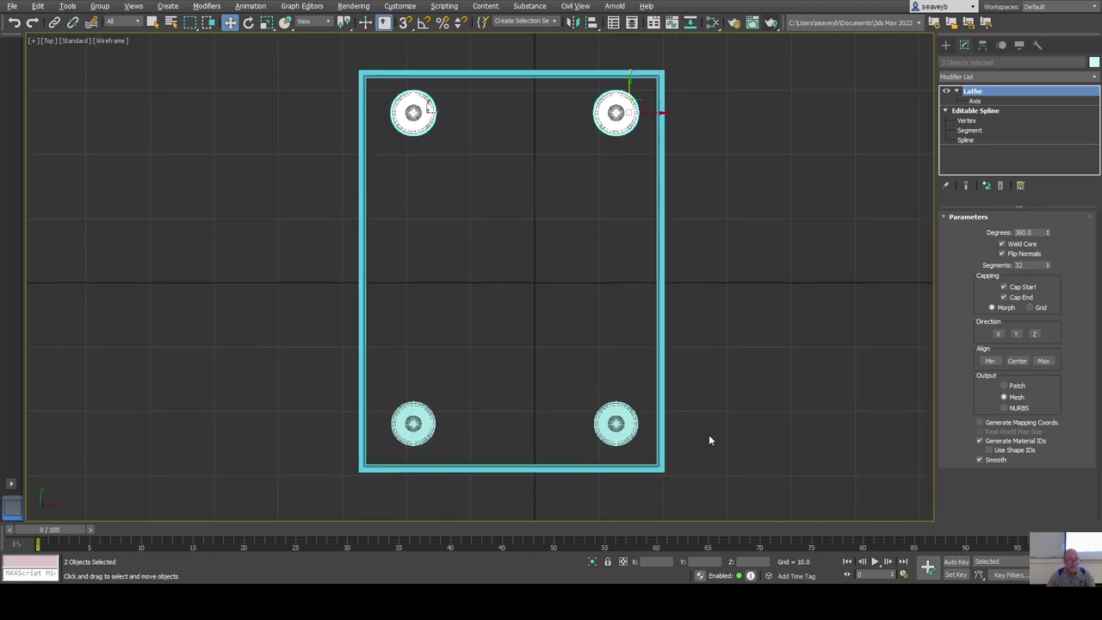
pyautogui.hotkey('alt', 'w')
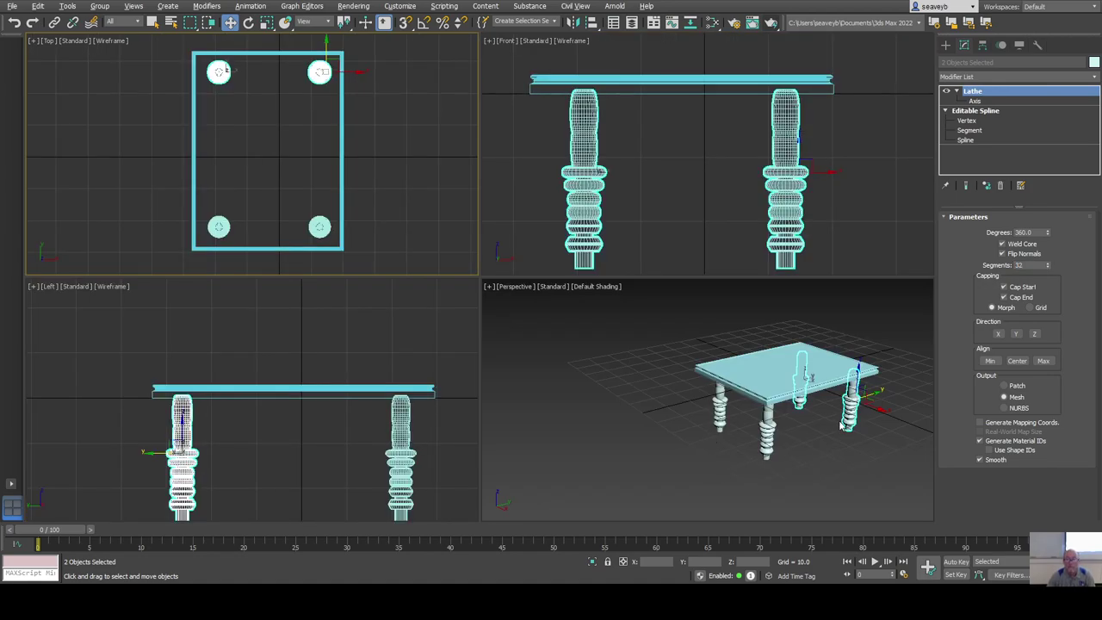
# Lower the legs' Lathe segments to 3 to see the faceted shape, and raise them to 20.
pyautogui.scroll(5, 849, 427)
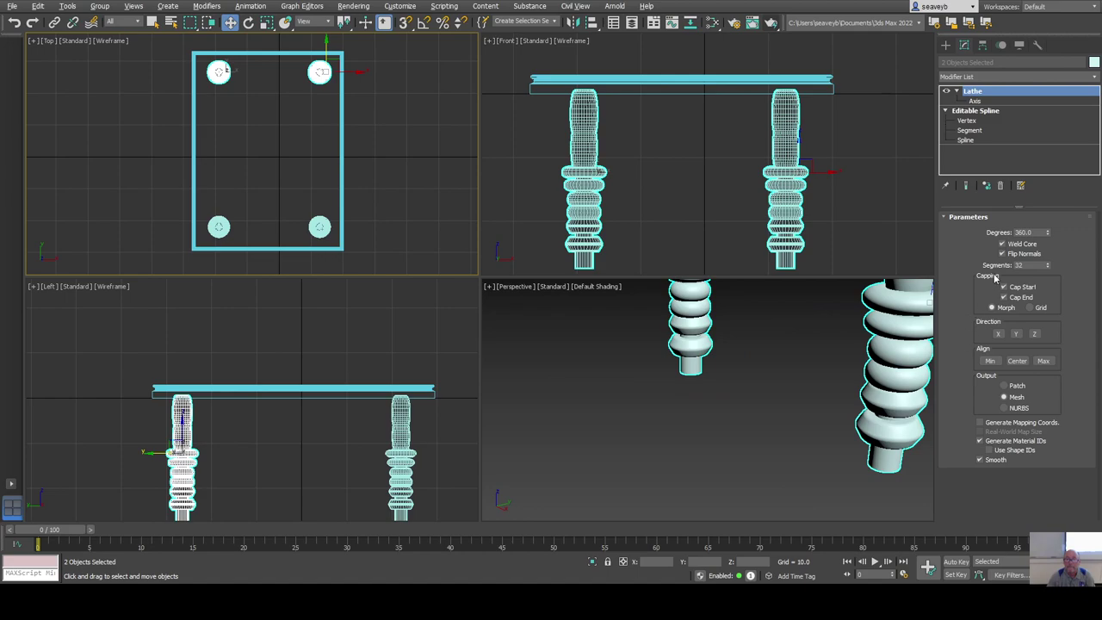
pyautogui.moveTo(1049, 270); pyautogui.dragTo(1049, 282)
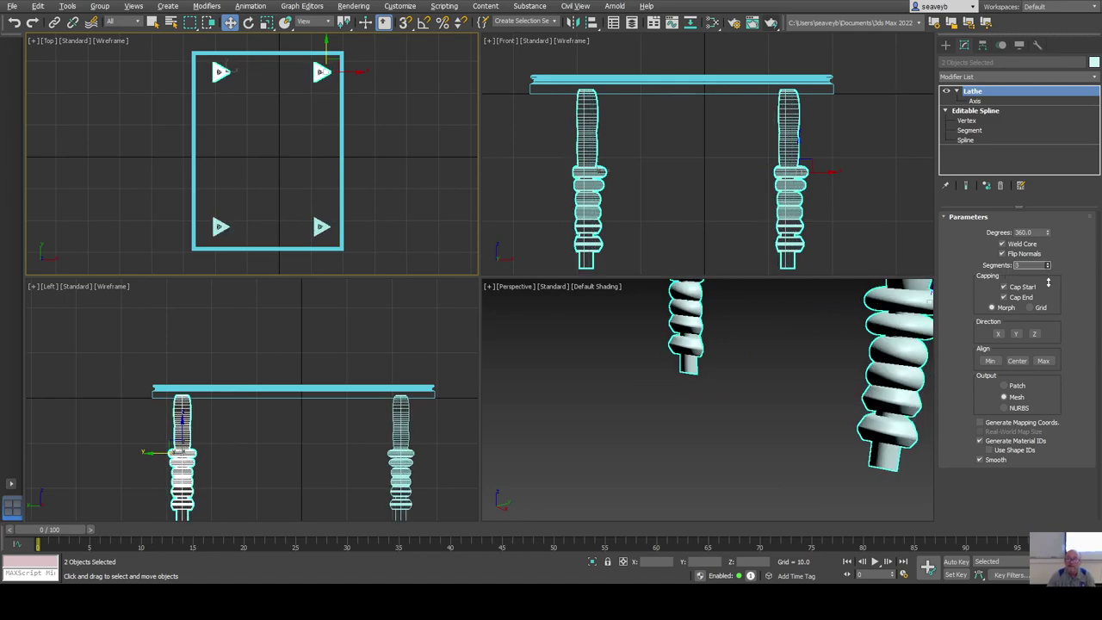
pyautogui.moveTo(1048, 281); pyautogui.dragTo(1047, 269)
pyautogui.keyDown('alt'); pyautogui.moveTo(869, 362); pyautogui.dragTo(816, 416, button='middle'); pyautogui.keyUp('alt')
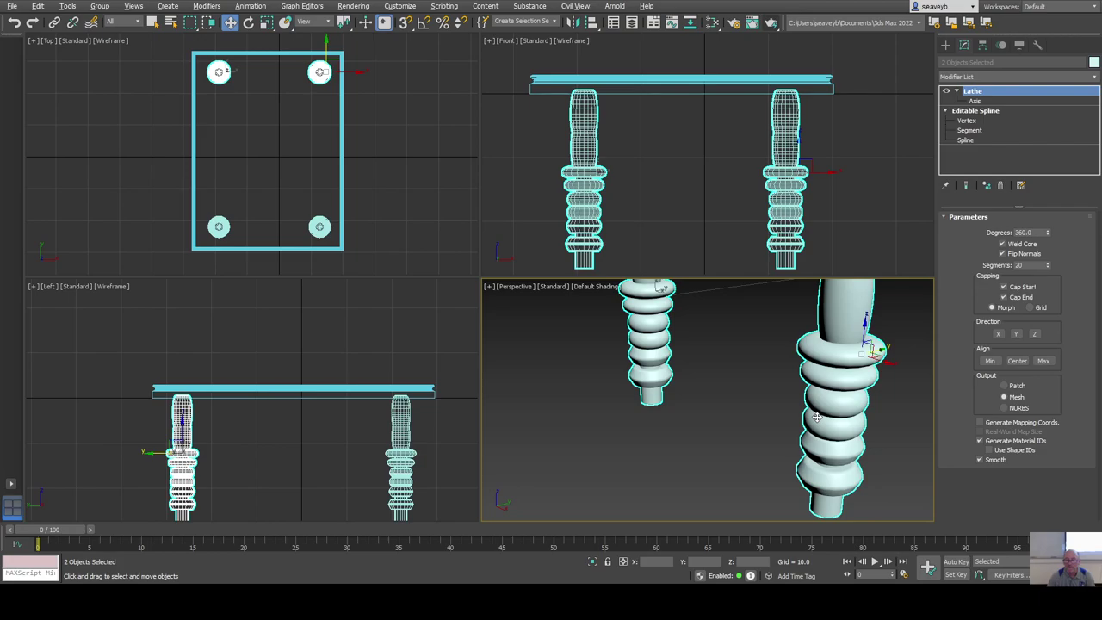
# Examine the table with its four legs from several angles in the perspective view and clear the selection.
pyautogui.scroll(-5, 813, 422)
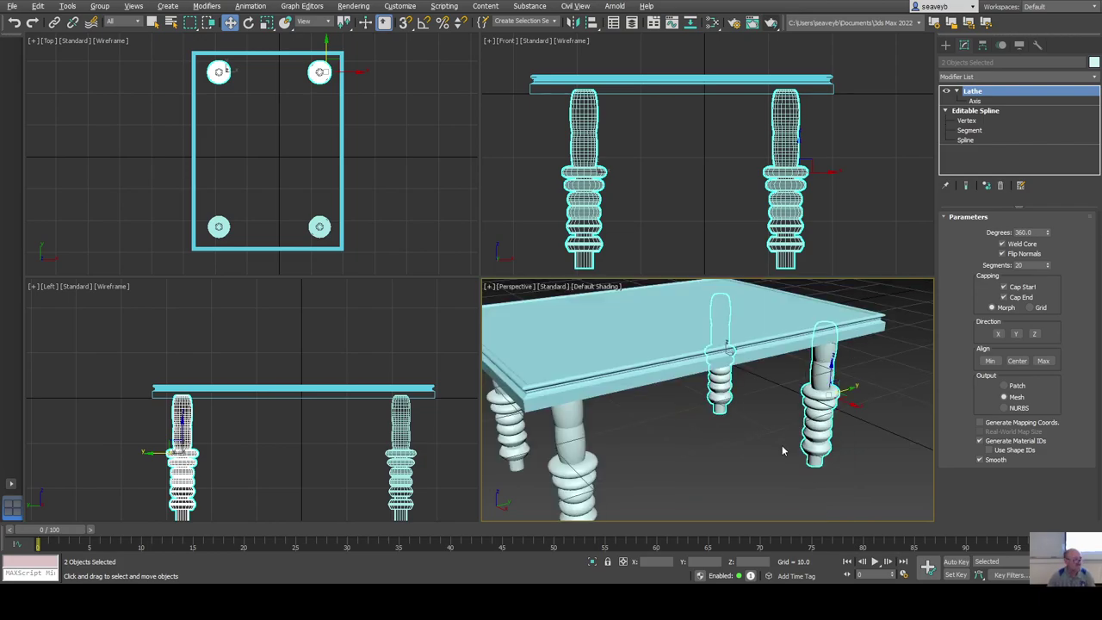
pyautogui.keyDown('alt'); pyautogui.moveTo(768, 449); pyautogui.dragTo(809, 451, button='middle'); pyautogui.keyUp('alt')
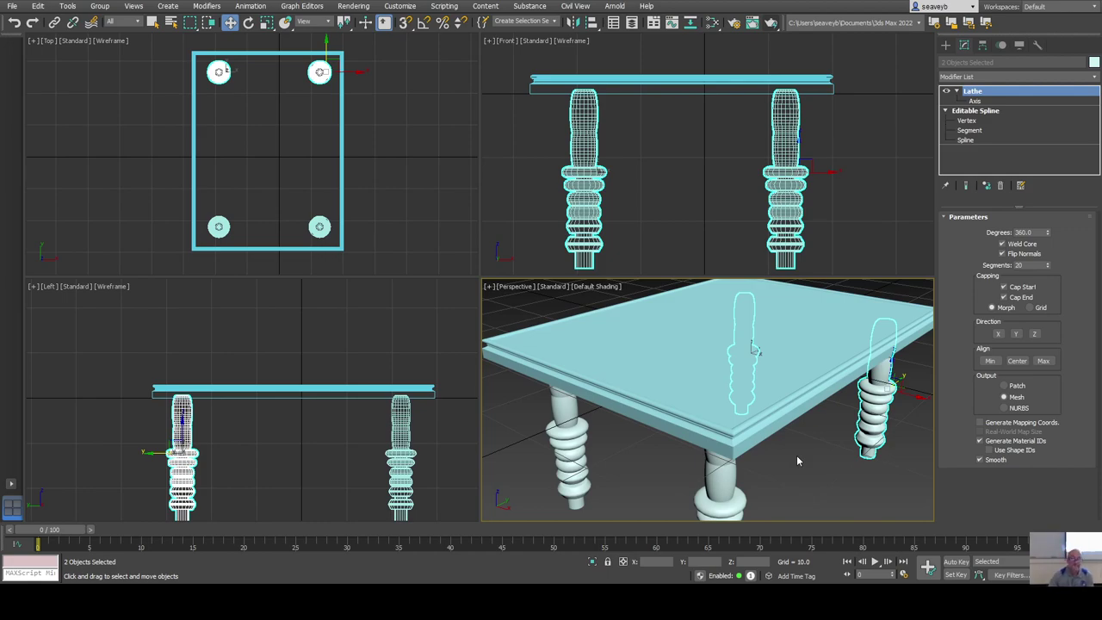
pyautogui.scroll(-3, 796, 460)
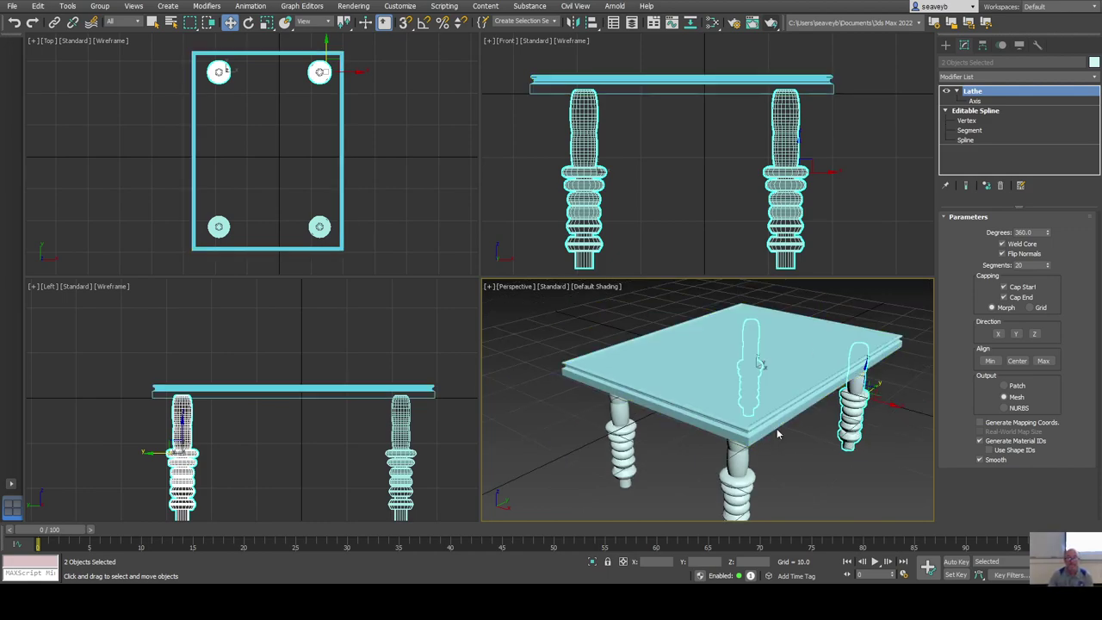
pyautogui.moveTo(776, 427); pyautogui.dragTo(732, 452, button='middle')
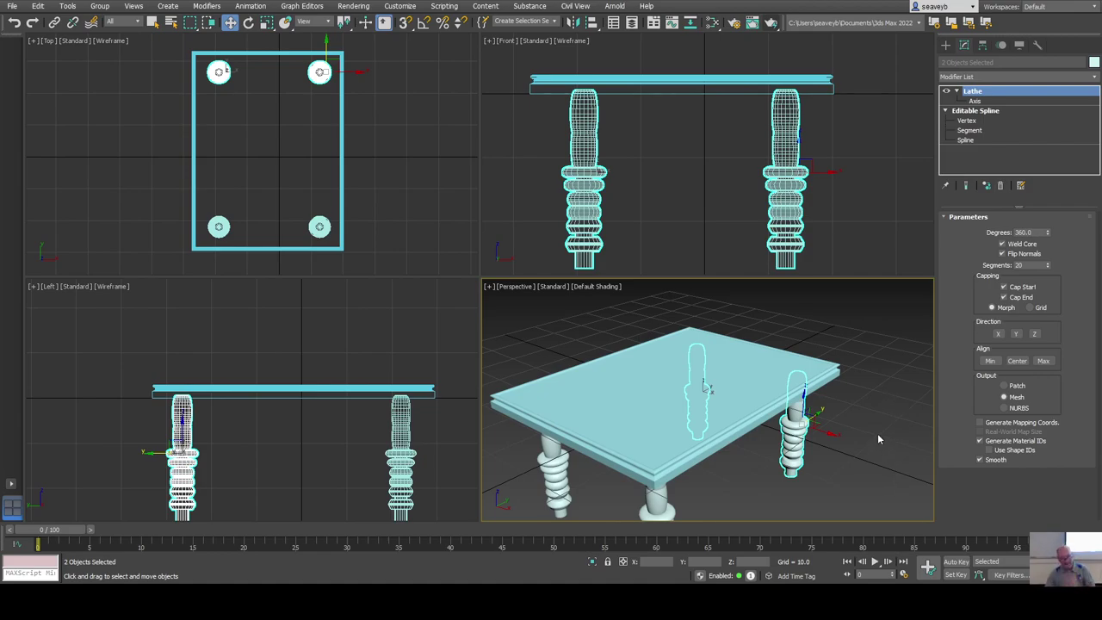
pyautogui.keyDown('alt'); pyautogui.moveTo(872, 421); pyautogui.dragTo(869, 420, button='middle'); pyautogui.keyUp('alt')
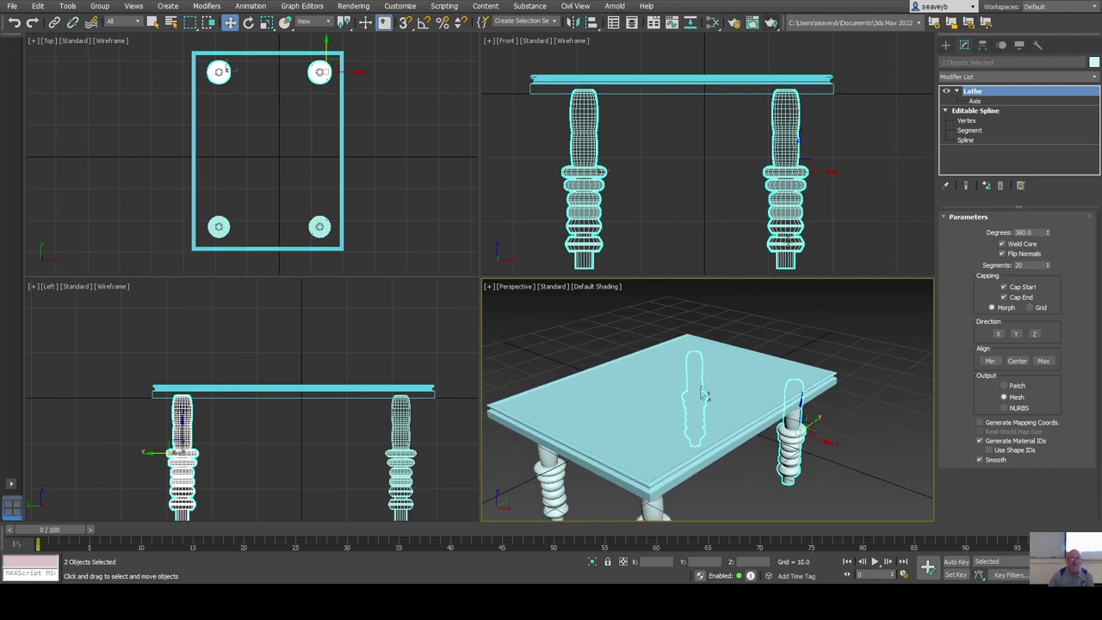
pyautogui.click(887, 368)
# Draw a rectangle spline about 4.5 long and 5.1 wide on the tabletop's surface with AutoGrid enabled.
pyautogui.moveTo(909, 377); pyautogui.dragTo(727, 422, button='middle')
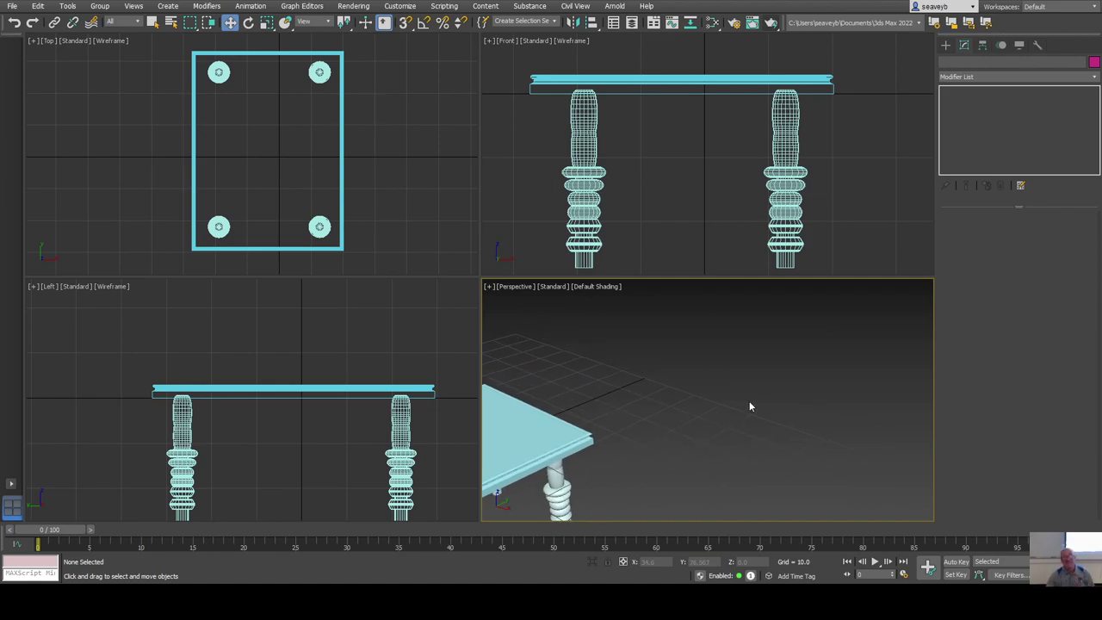
pyautogui.click(945, 47)
pyautogui.click(960, 63)
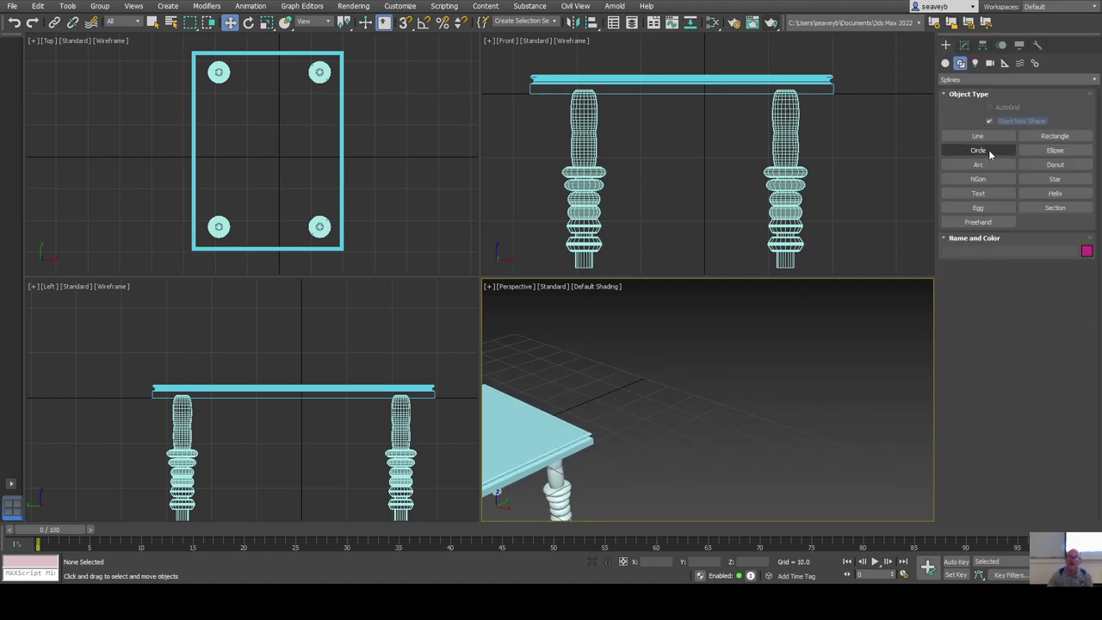
pyautogui.click(1057, 136)
pyautogui.moveTo(552, 427); pyautogui.dragTo(775, 404, button='middle')
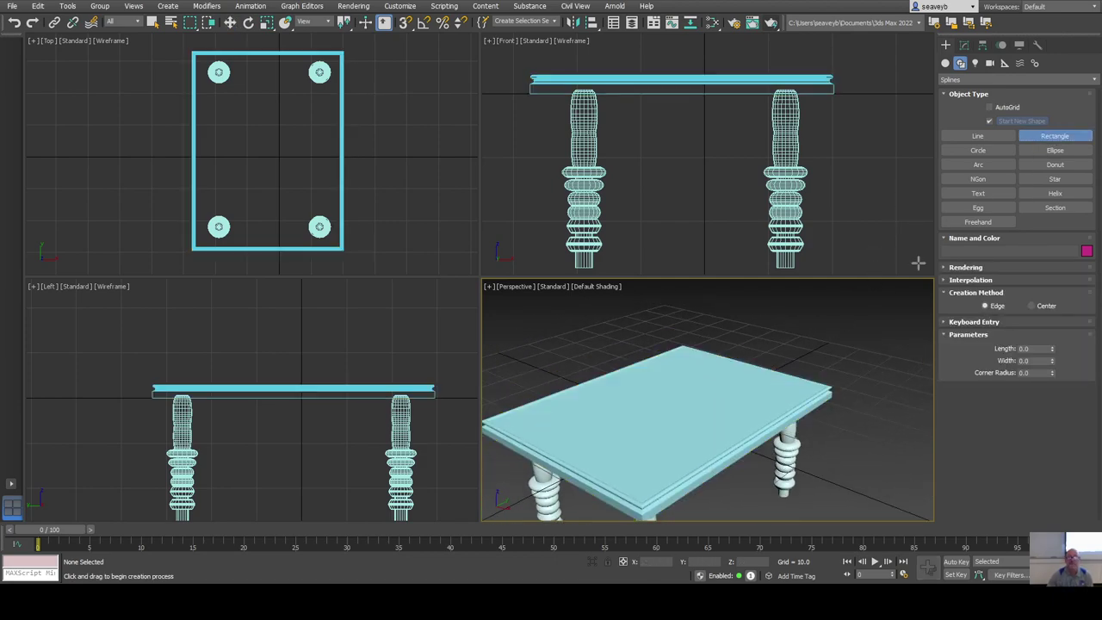
pyautogui.click(990, 108)
pyautogui.moveTo(663, 424); pyautogui.dragTo(664, 443)
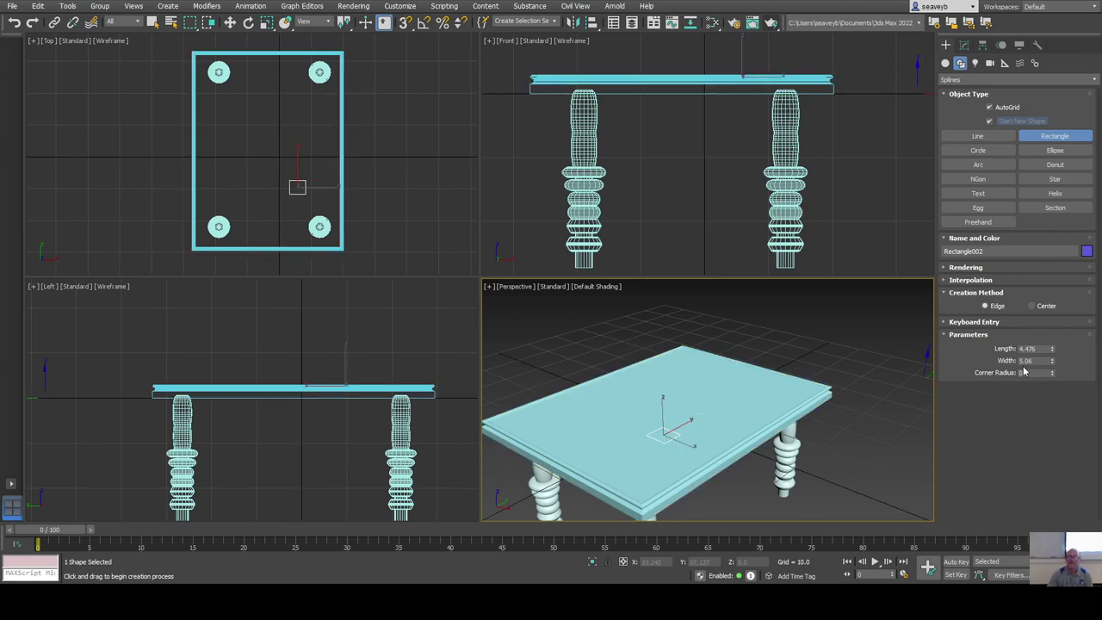
pyautogui.scroll(5, 641, 442)
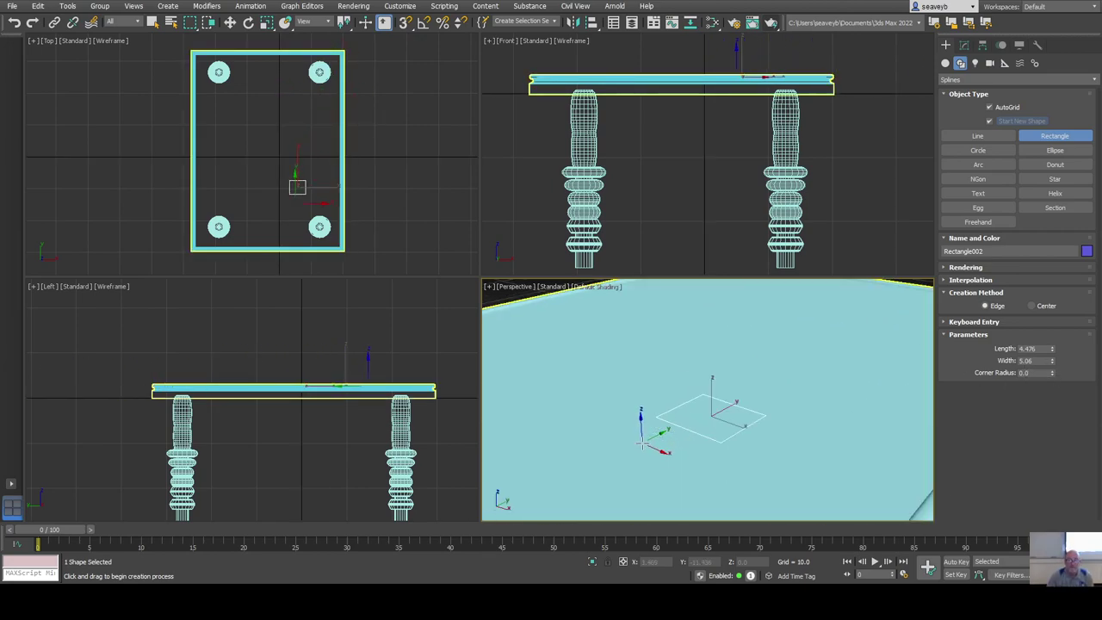
# Round the tabletop rectangle's corners with a corner radius of 0.59 and finish creating rectangles.
pyautogui.scroll(3, 641, 441)
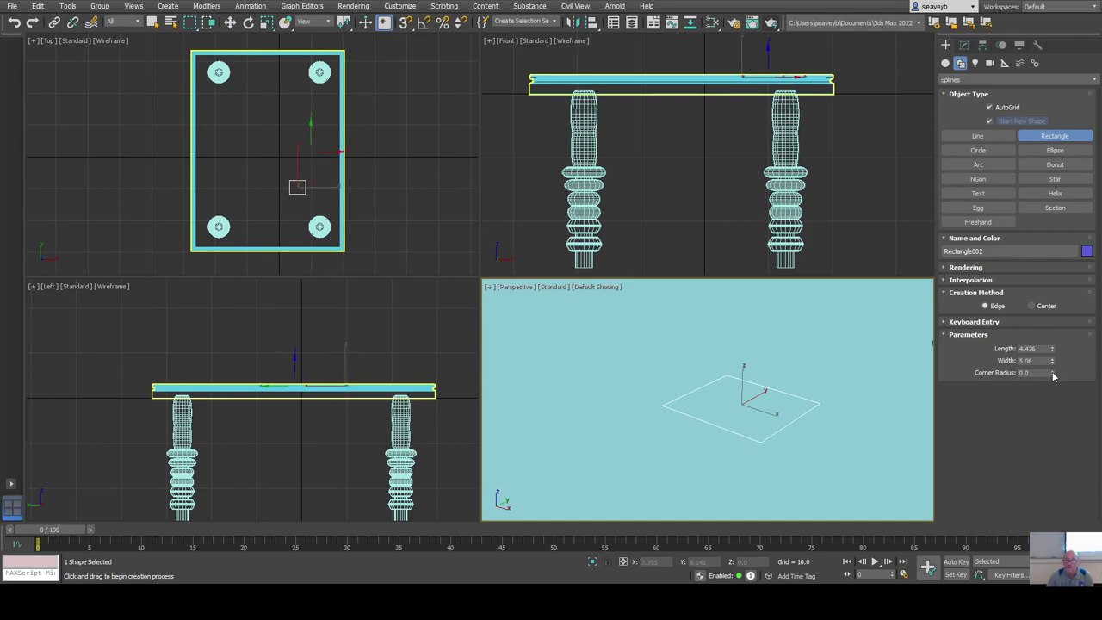
pyautogui.moveTo(1052, 373); pyautogui.dragTo(1052, 366)
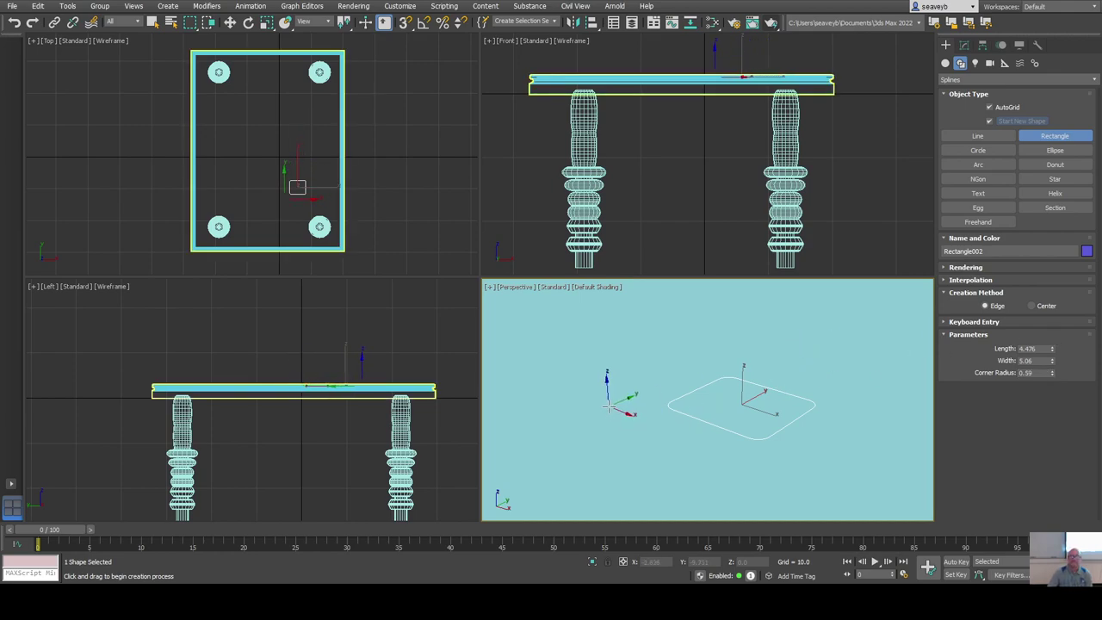
pyautogui.rightClick(617, 399)
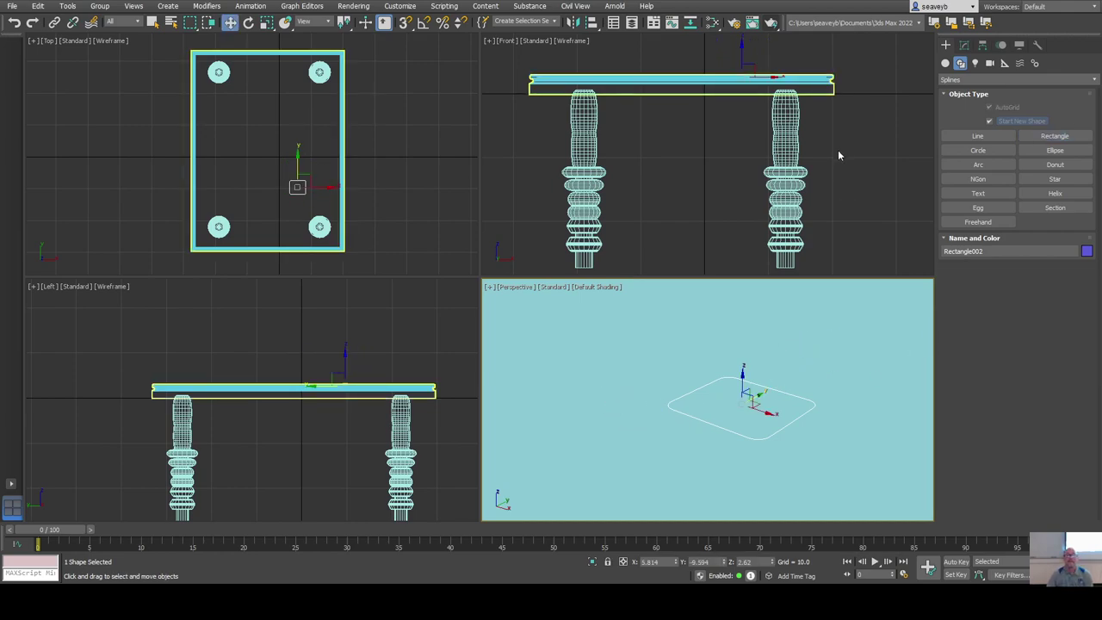
# Draw a straight vertical line about 16 units tall beside the table in the Front view, with AutoGrid off.
pyautogui.moveTo(838, 154); pyautogui.dragTo(813, 247, button='middle')
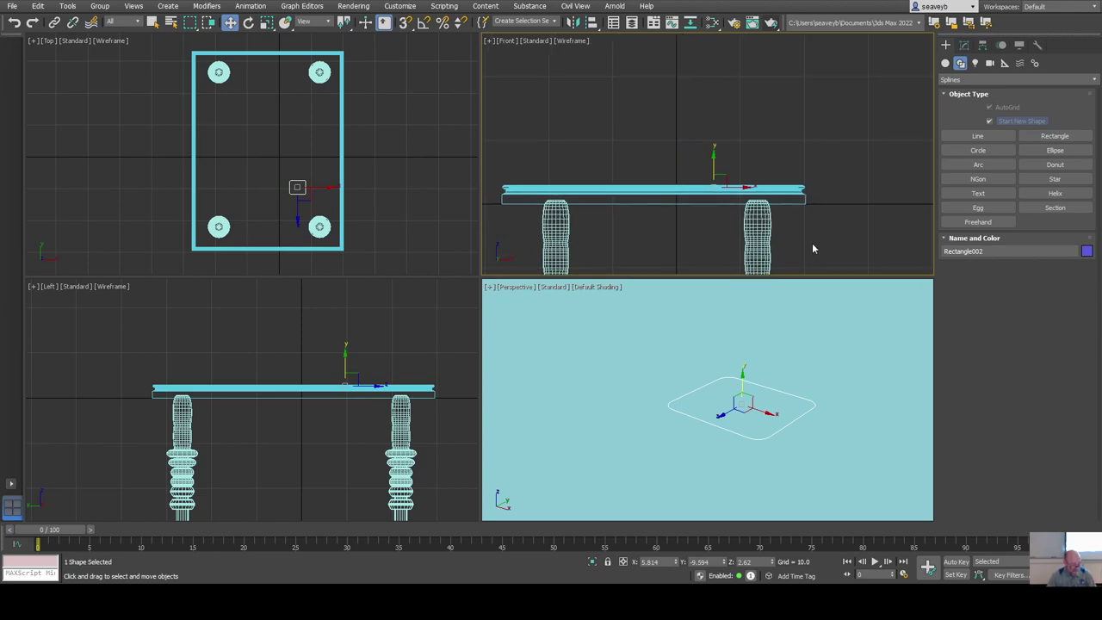
pyautogui.hotkey('alt', 'w')
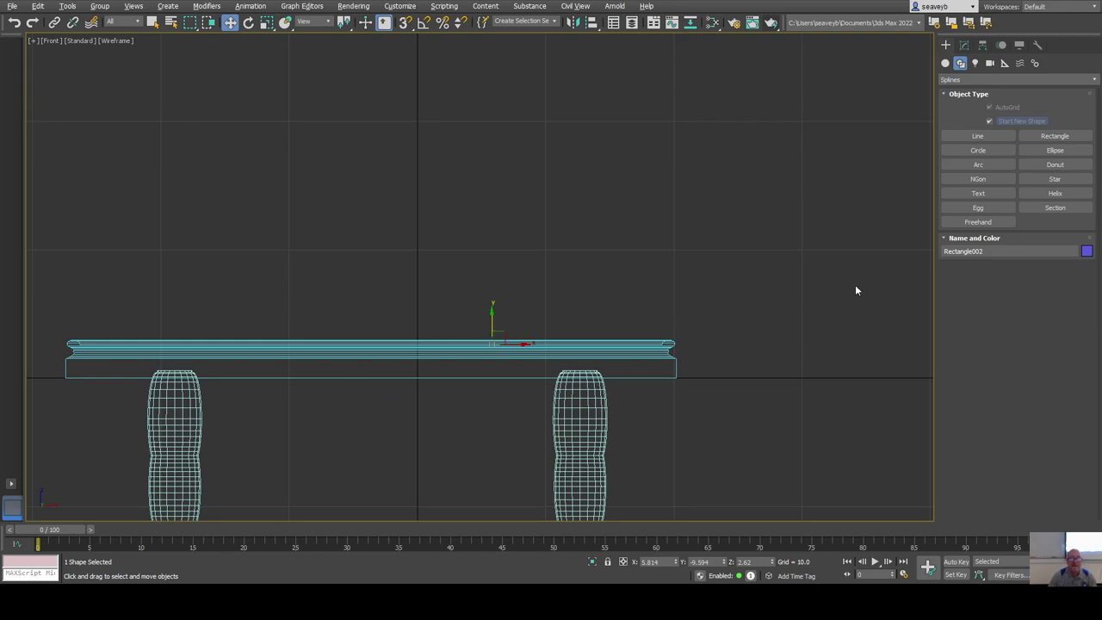
pyautogui.click(958, 136)
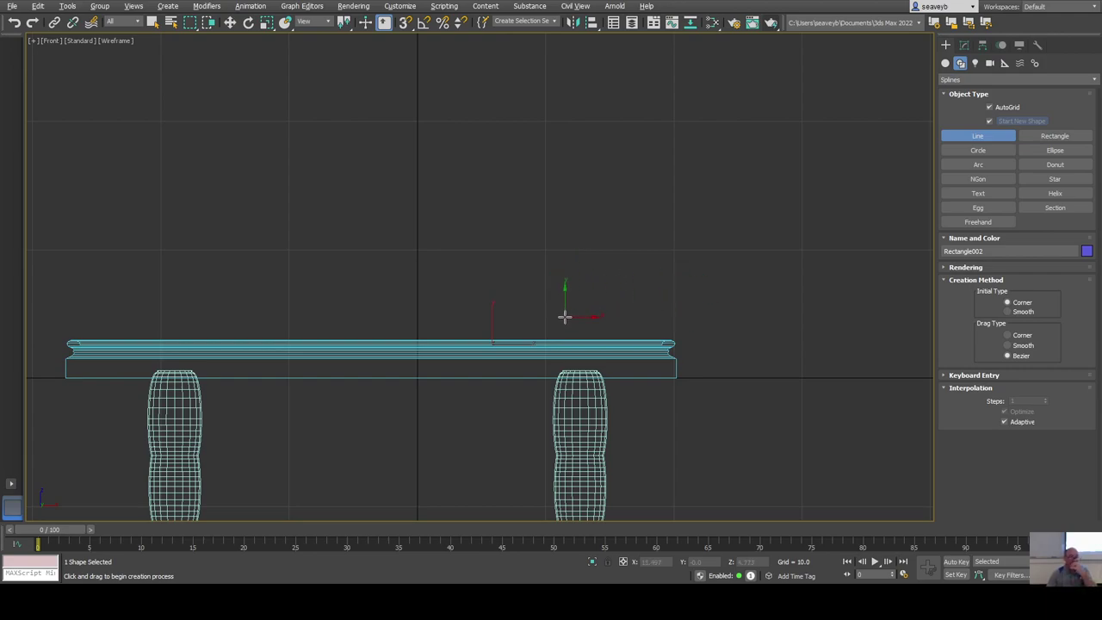
pyautogui.click(989, 107)
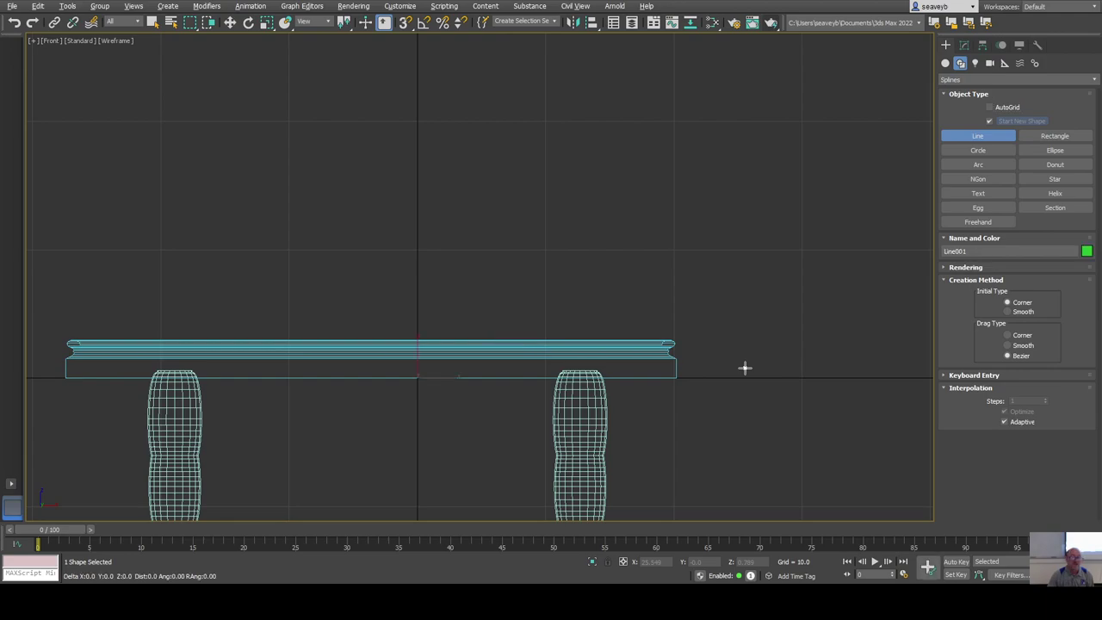
pyautogui.click(745, 368)
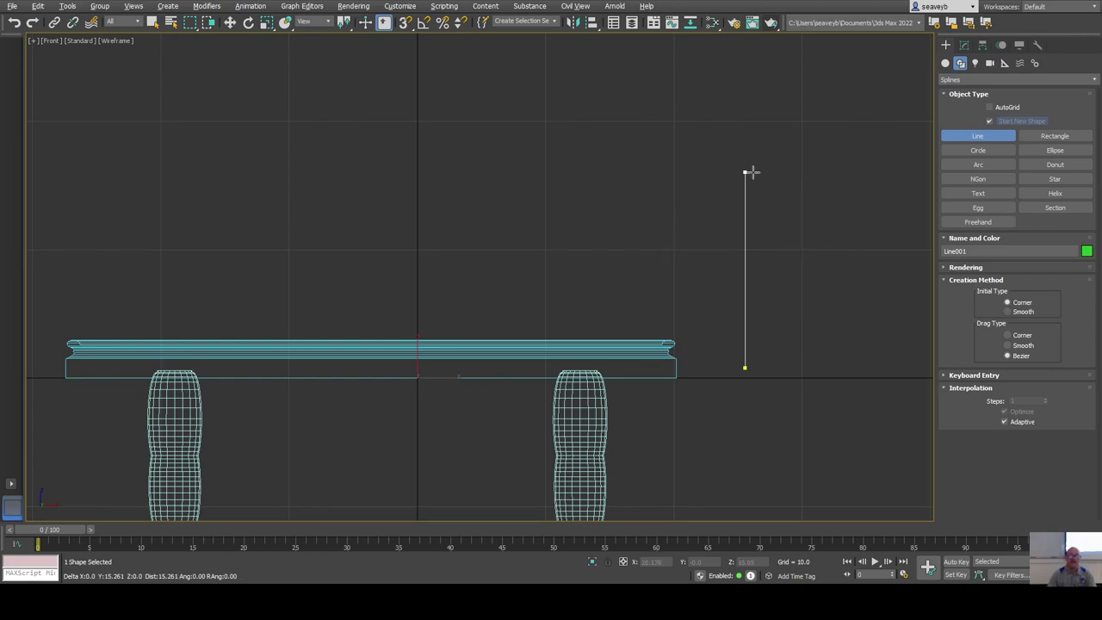
pyautogui.click(746, 159)
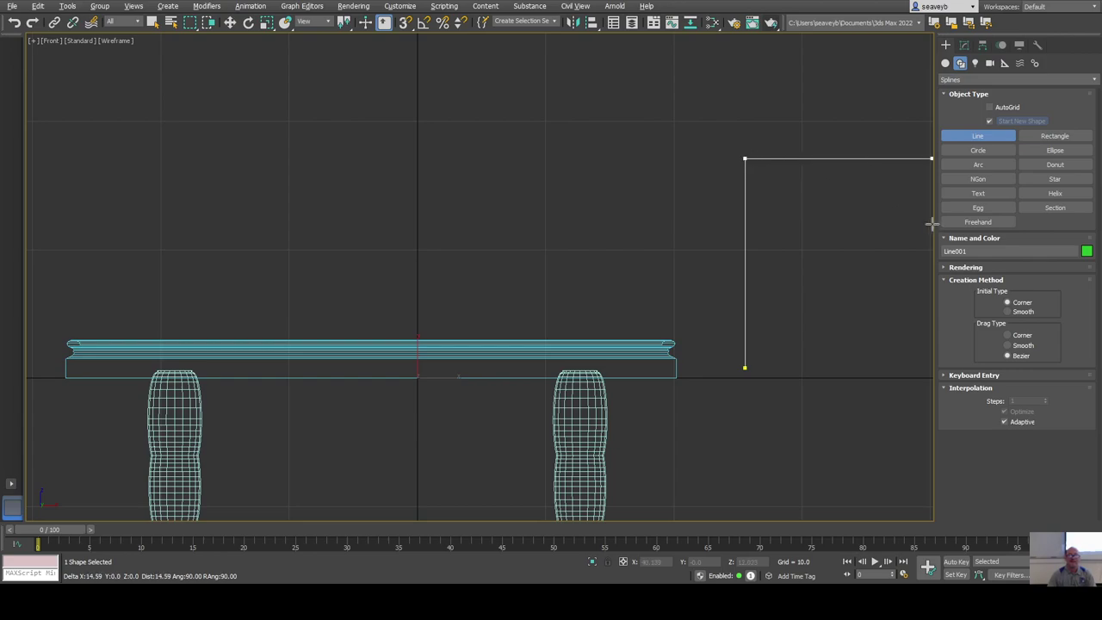
pyautogui.rightClick(816, 299)
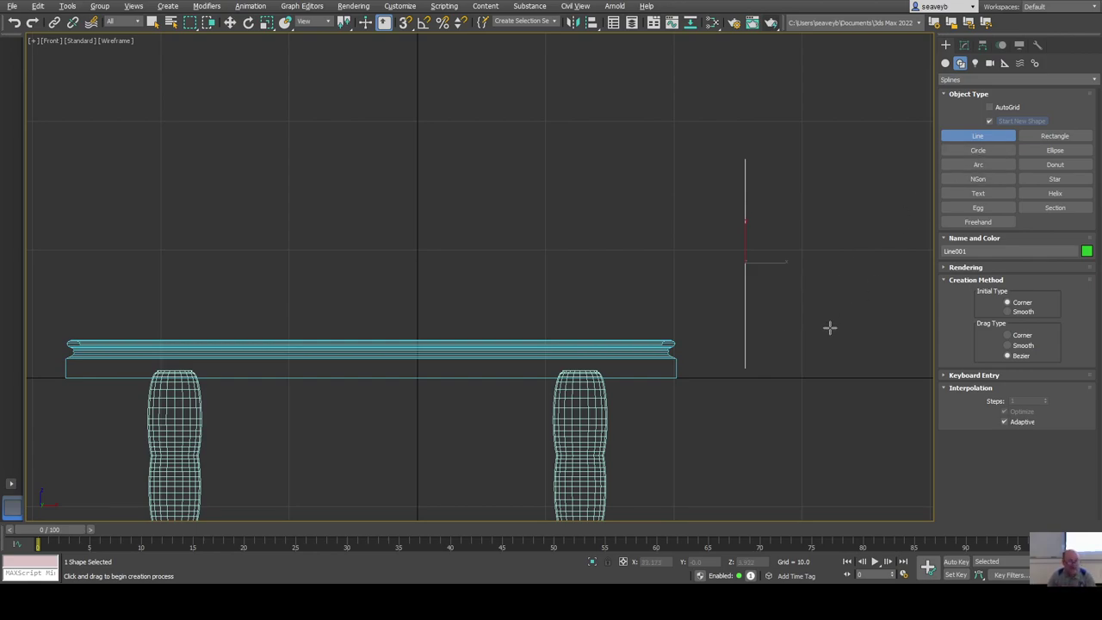
# Draw a small circle with a radius of about 0.56 on the ground grid beside the table in the perspective view.
pyautogui.hotkey('alt', 'w')
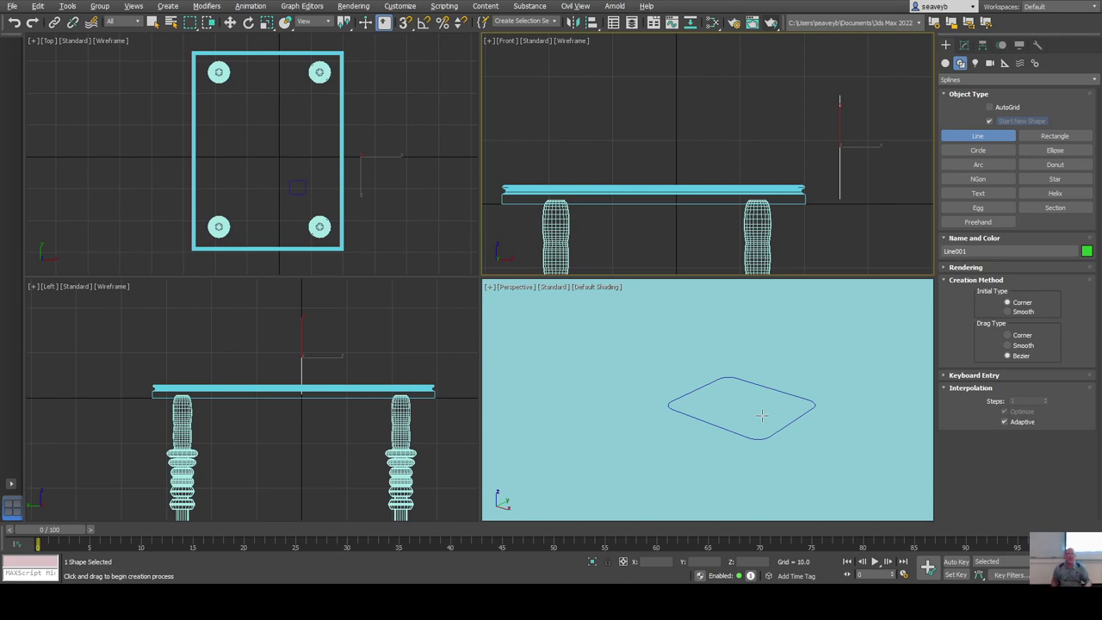
pyautogui.click(982, 152)
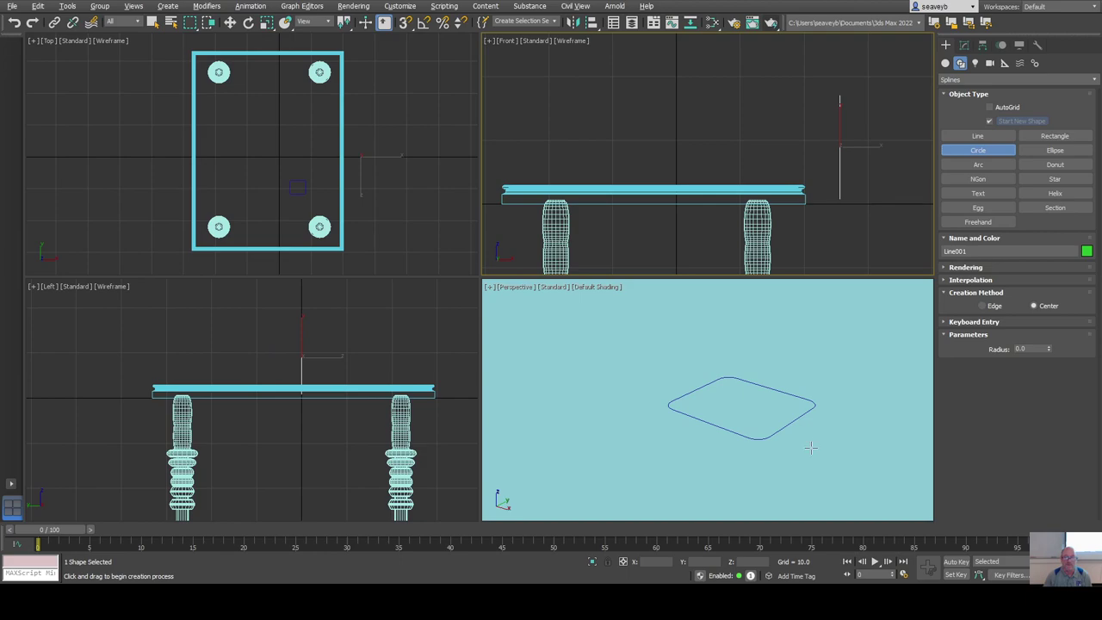
pyautogui.moveTo(810, 447); pyautogui.dragTo(696, 401, button='middle')
pyautogui.scroll(-5, 695, 401)
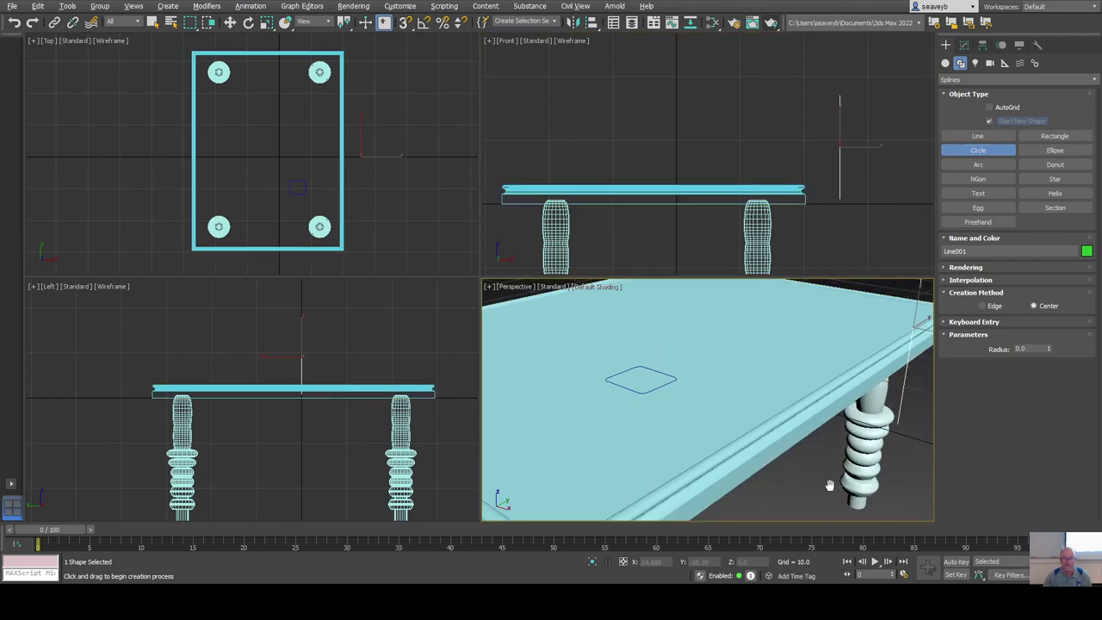
pyautogui.keyDown('alt'); pyautogui.moveTo(829, 485); pyautogui.dragTo(772, 459, button='middle'); pyautogui.keyUp('alt')
pyautogui.moveTo(787, 490); pyautogui.dragTo(785, 492)
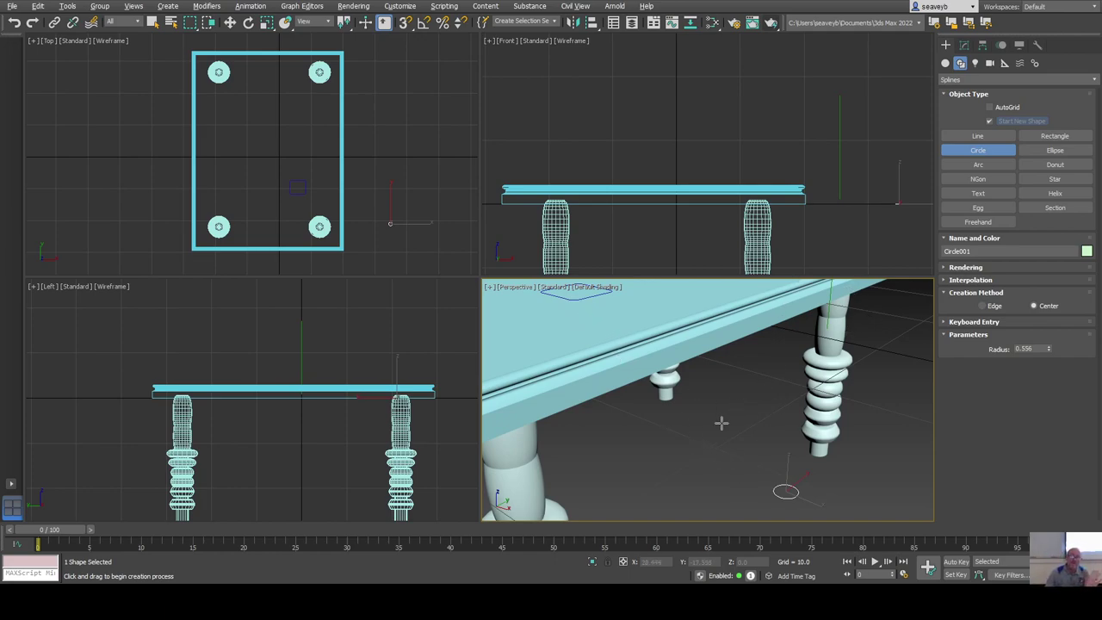
pyautogui.press('w')
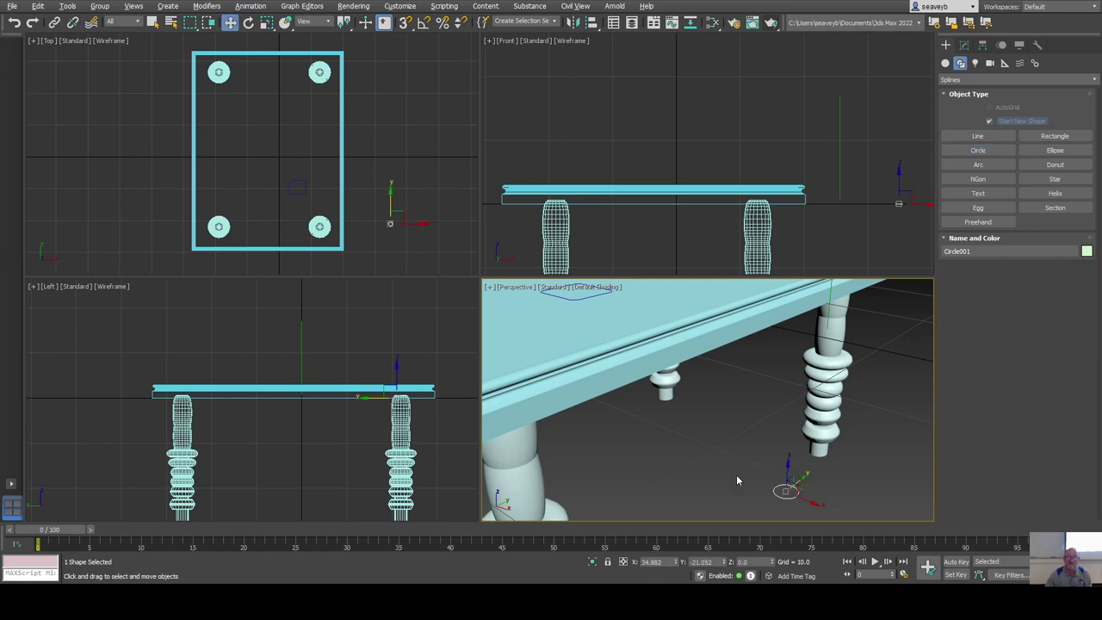
# Create a Loft compound object using the vertical line as the path and the rounded rectangle as the shape.
pyautogui.click(839, 155)
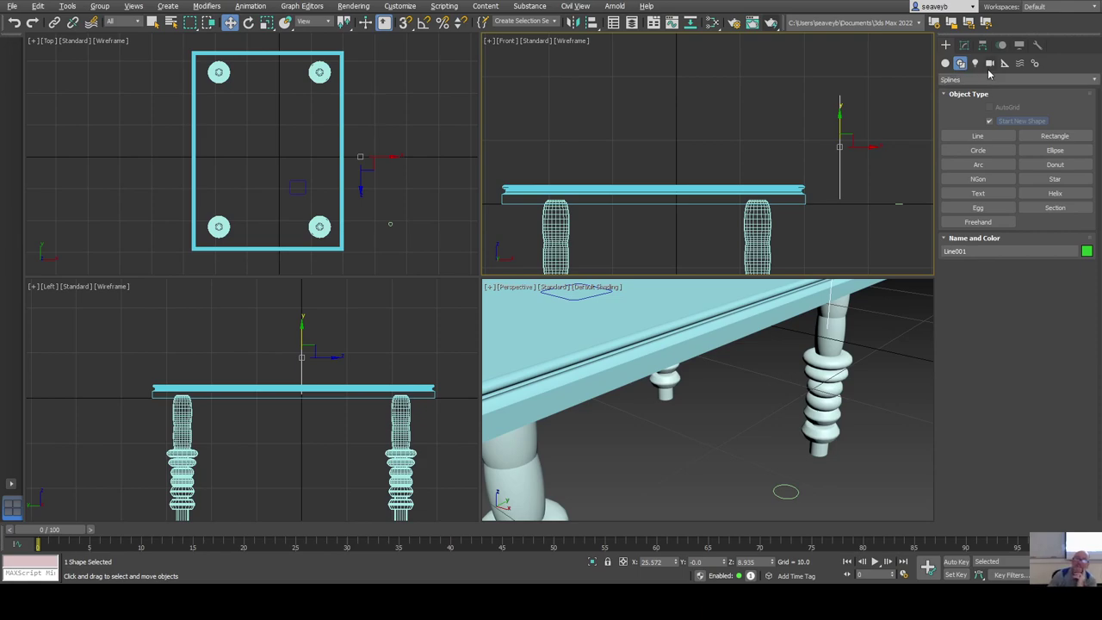
pyautogui.click(946, 65)
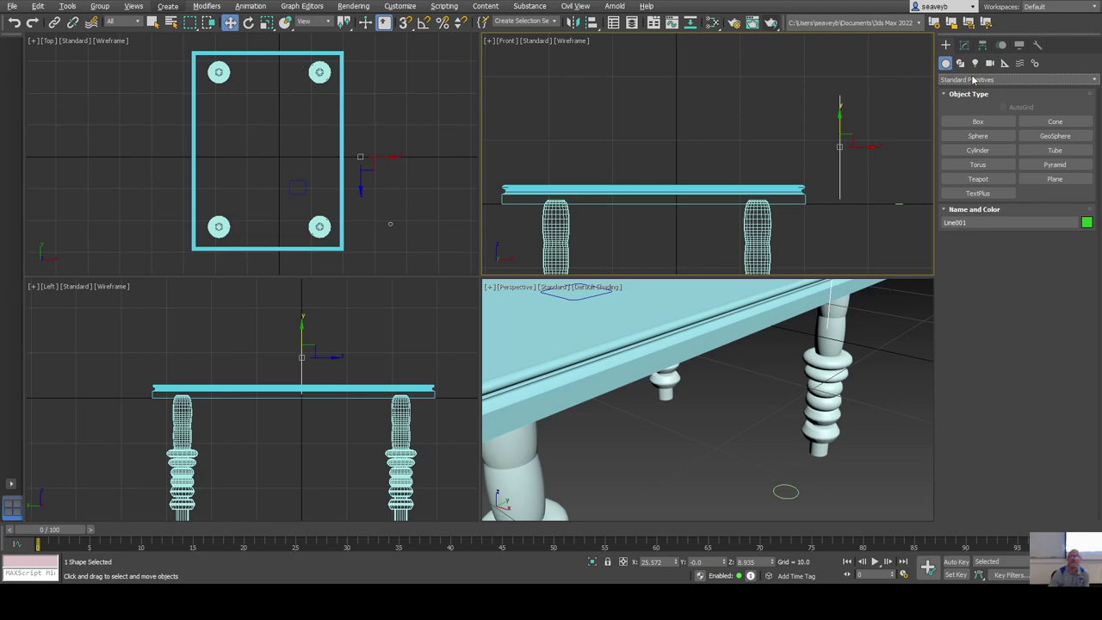
pyautogui.click(1016, 80)
pyautogui.click(984, 121)
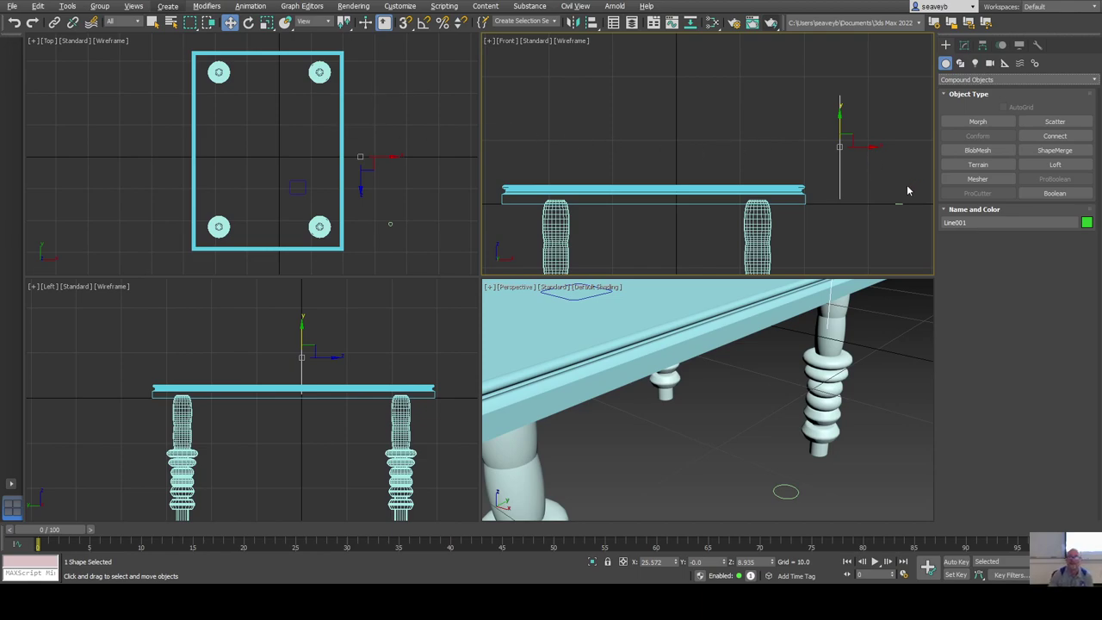
pyautogui.click(1057, 166)
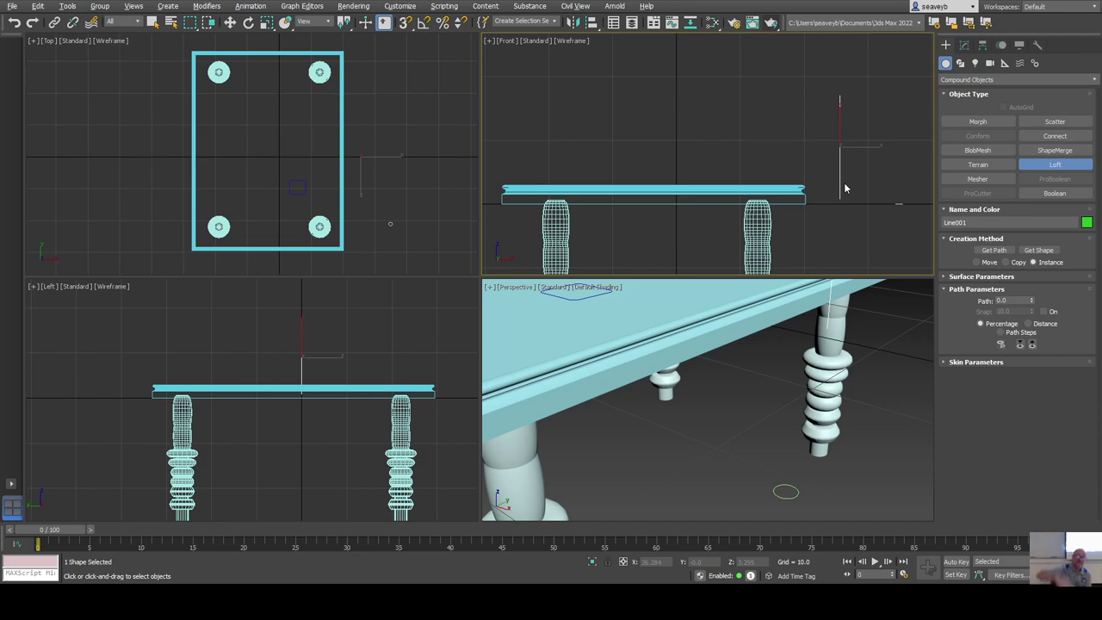
pyautogui.click(1036, 251)
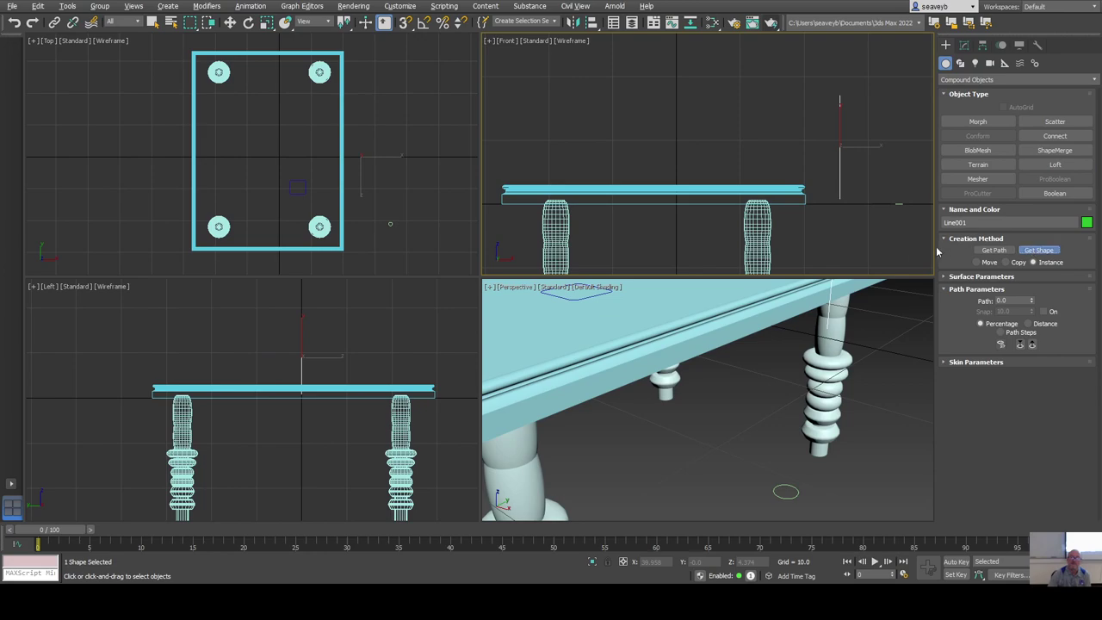
pyautogui.click(582, 298)
pyautogui.keyDown('alt'); pyautogui.moveTo(586, 301); pyautogui.dragTo(758, 398, button='middle'); pyautogui.keyUp('alt')
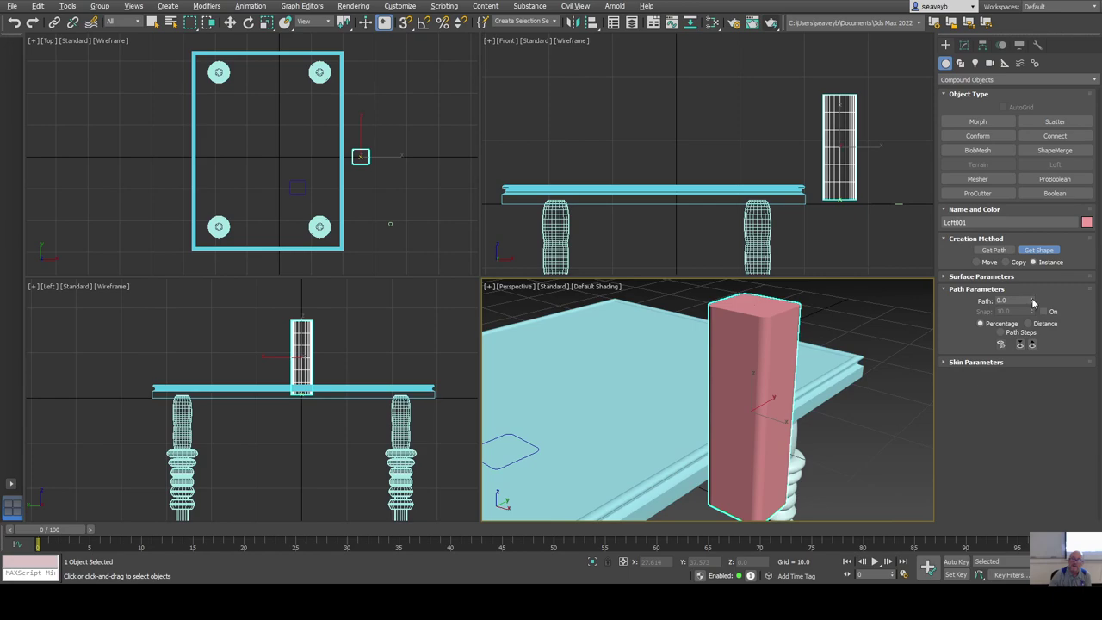
# Set the loft's path position to 70 percent and get the small circle as the shape there to form a neck.
pyautogui.moveTo(864, 204); pyautogui.dragTo(807, 224, button='middle')
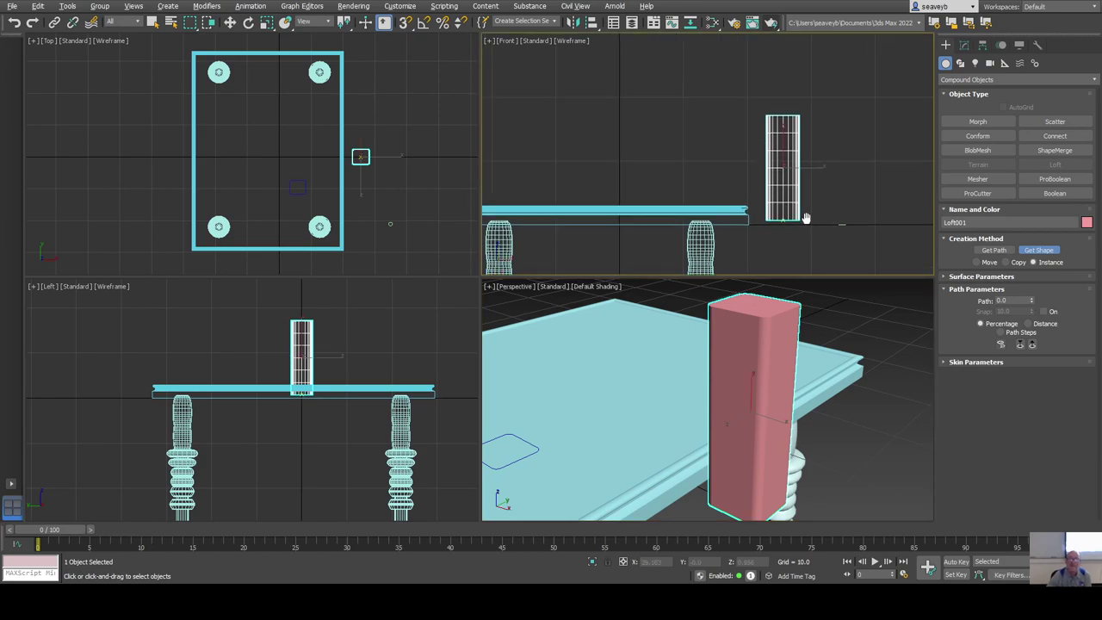
pyautogui.hotkey('alt', 'w')
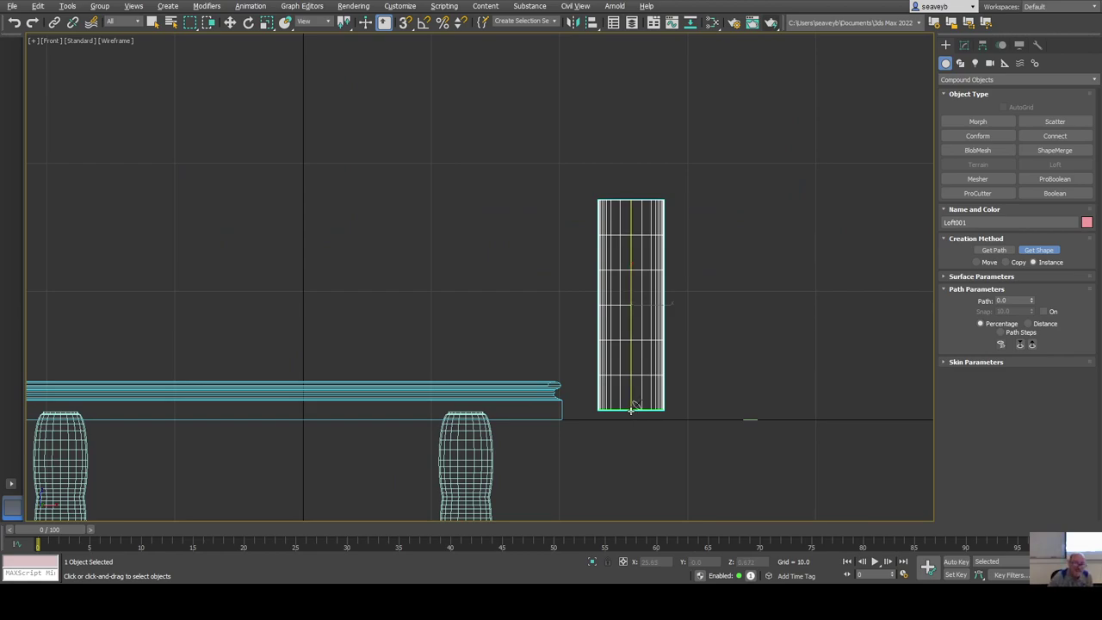
pyautogui.moveTo(1032, 299)
pyautogui.mouseDown()
pyautogui.moveTo(1032, 218)
pyautogui.moveTo(1050, 488)
pyautogui.moveTo(1061, 165)
pyautogui.moveTo(1036, 222)
pyautogui.moveTo(1012, 19)
pyautogui.moveTo(989, 455)
pyautogui.moveTo(969, 327)
pyautogui.moveTo(879, 460)
pyautogui.moveTo(838, 265)
pyautogui.moveTo(815, 346)
pyautogui.moveTo(797, 349)
pyautogui.moveTo(796, 297)
pyautogui.moveTo(812, 487)
pyautogui.moveTo(814, 476)
pyautogui.mouseUp()
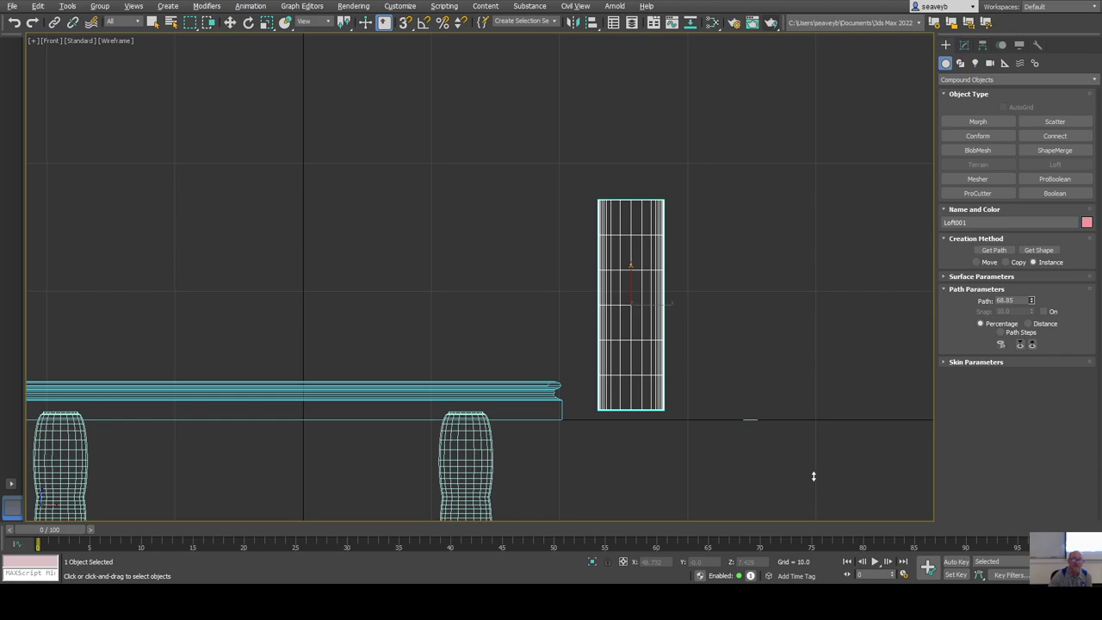
pyautogui.doubleClick(1004, 300)
pyautogui.write('70.0')
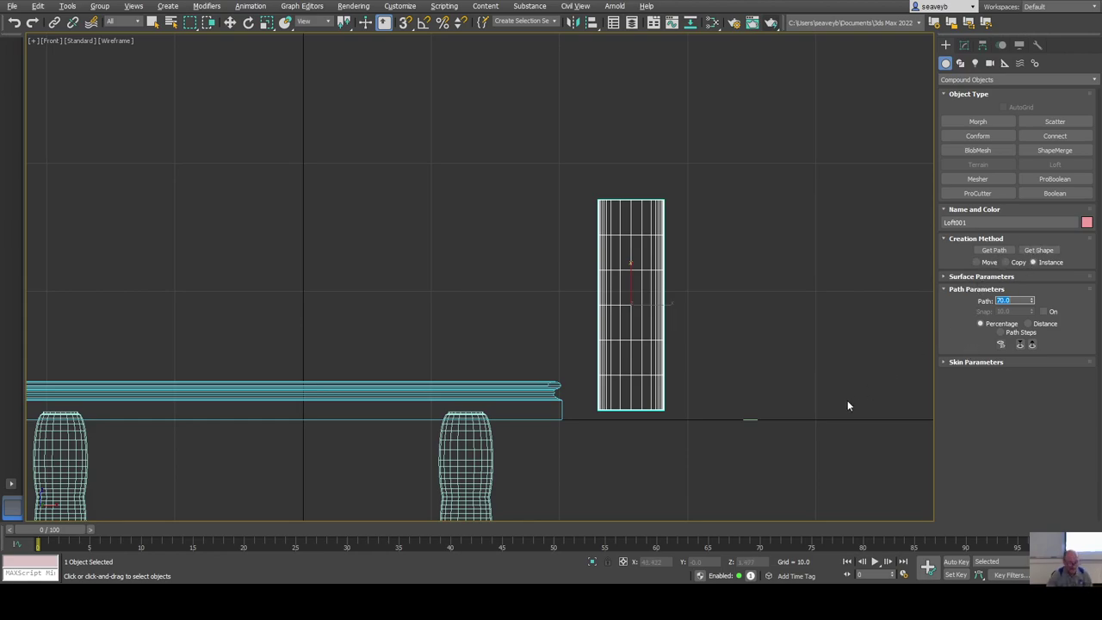
pyautogui.click(1039, 250)
pyautogui.click(749, 419)
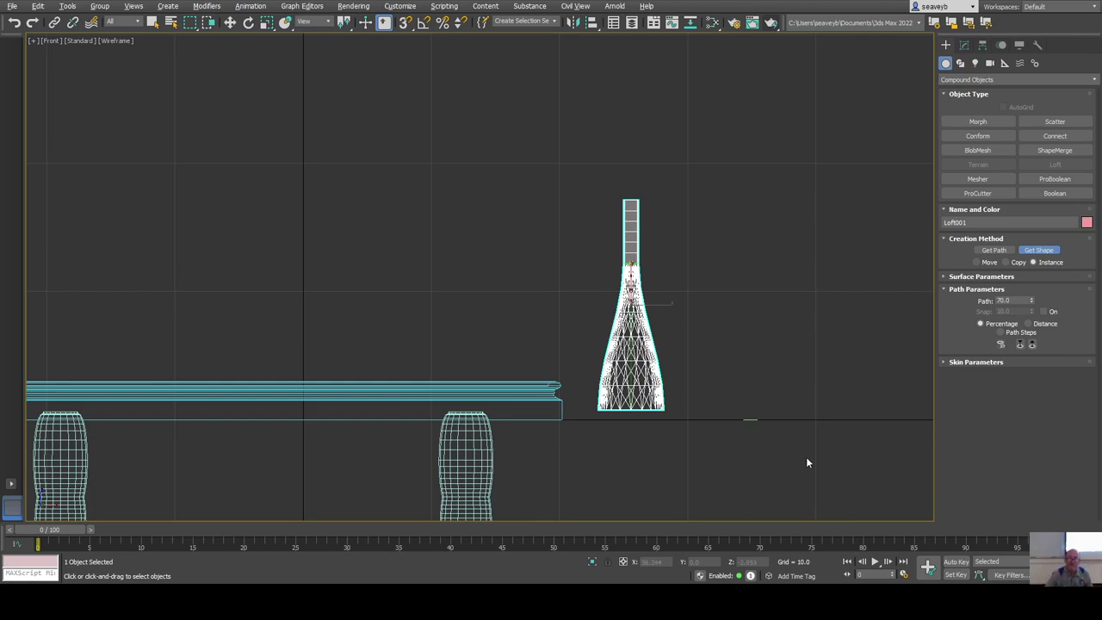
pyautogui.hotkey('alt', 'w')
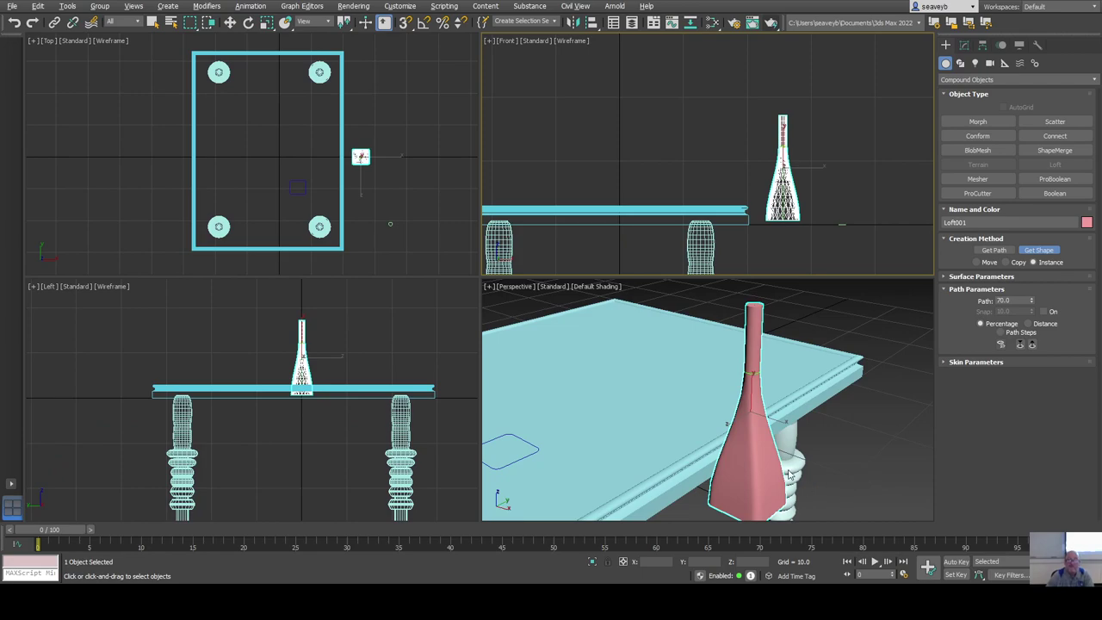
pyautogui.scroll(3, 826, 473)
pyautogui.scroll(-5, 819, 464)
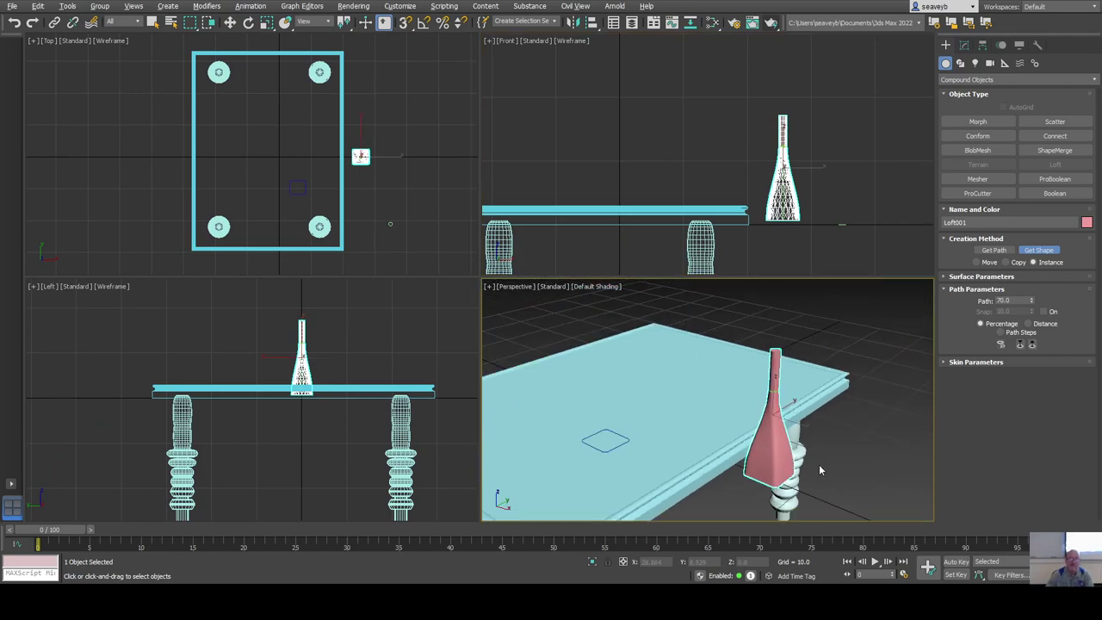
pyautogui.moveTo(819, 464); pyautogui.dragTo(794, 462, button='middle')
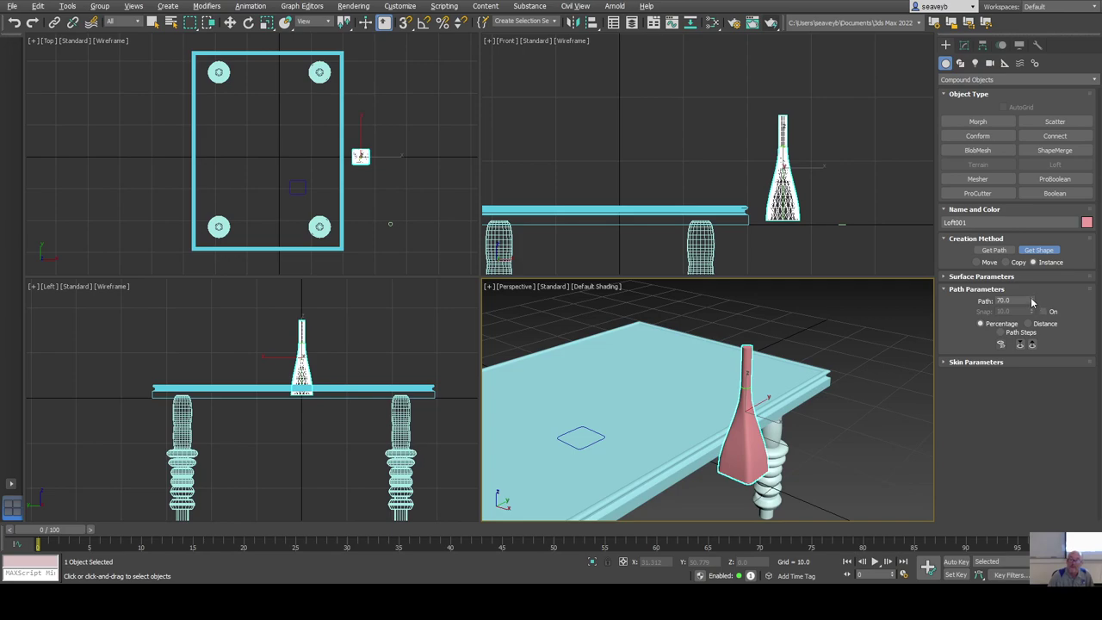
# Set the loft's path position to 51.1 percent and get the rounded rectangle as the shape there to form the bottle's shoulder.
pyautogui.moveTo(1032, 301); pyautogui.dragTo(1031, 318)
pyautogui.moveTo(1031, 315); pyautogui.dragTo(1031, 308)
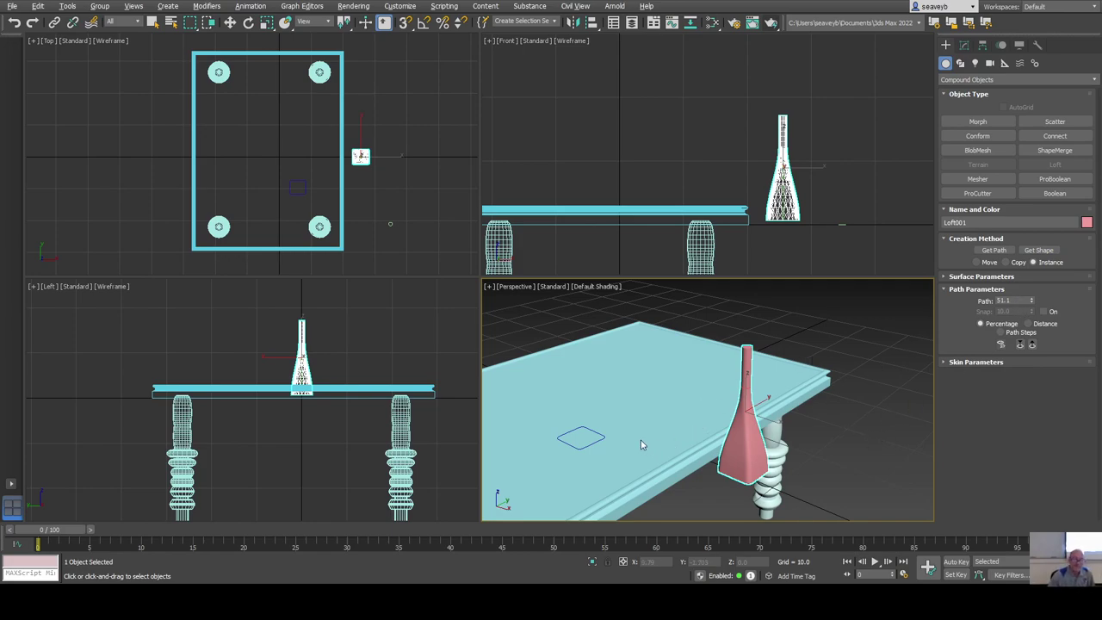
pyautogui.click(1039, 251)
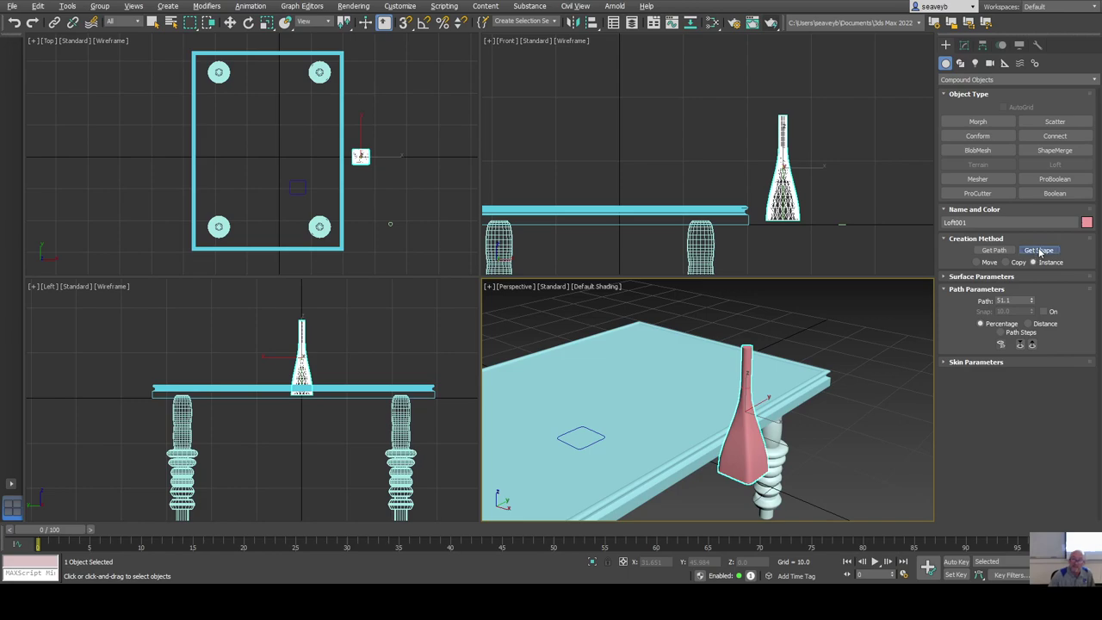
pyautogui.click(575, 445)
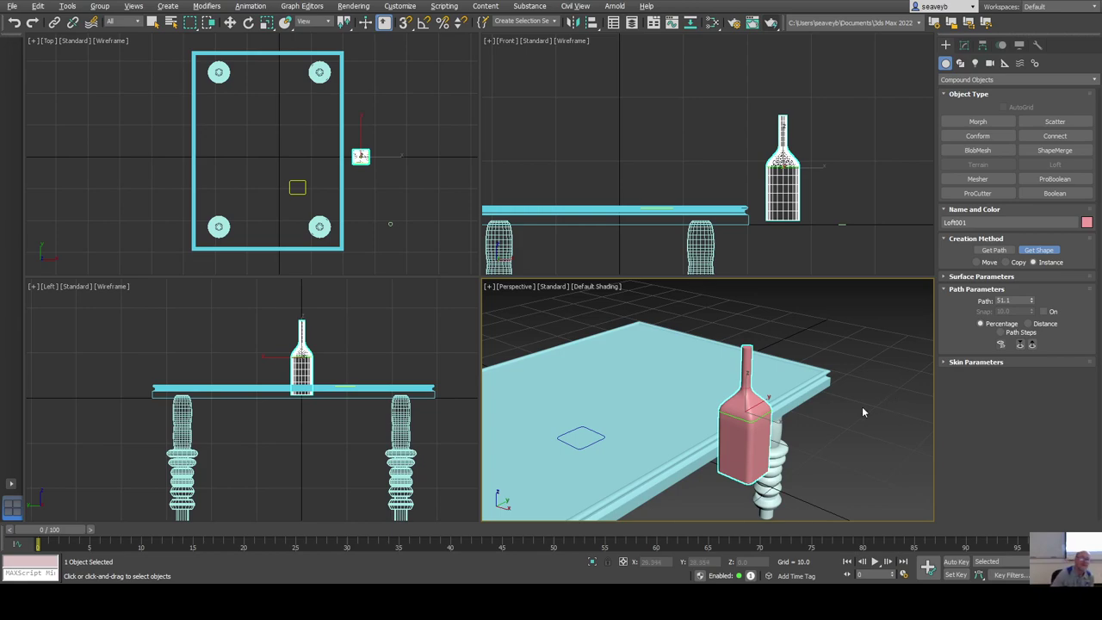
pyautogui.scroll(5, 773, 463)
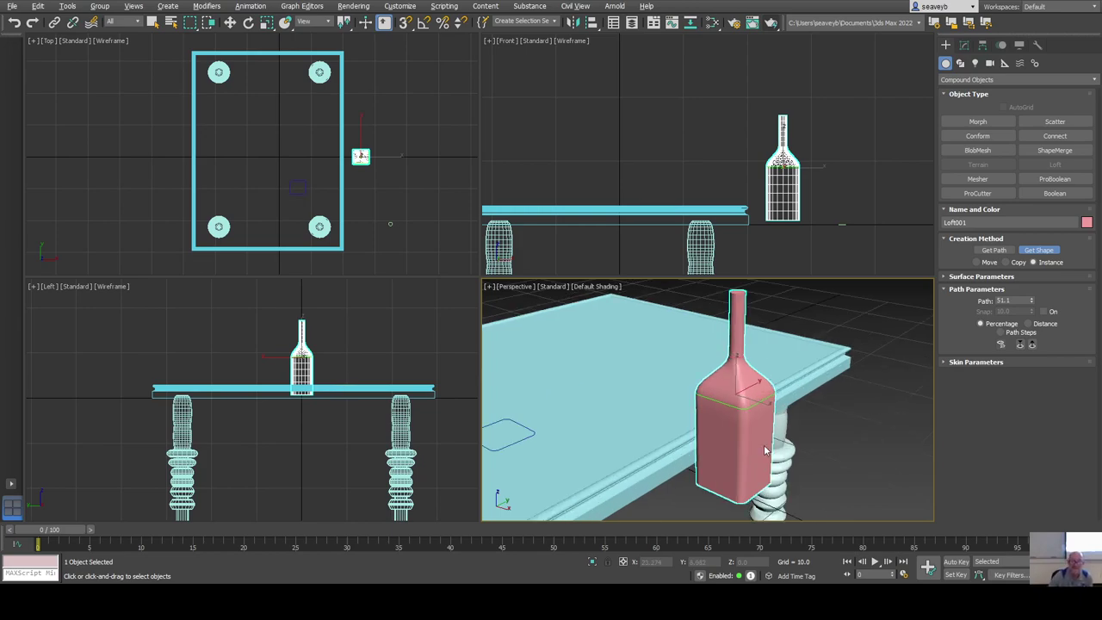
pyautogui.moveTo(799, 438); pyautogui.dragTo(829, 484, button='middle')
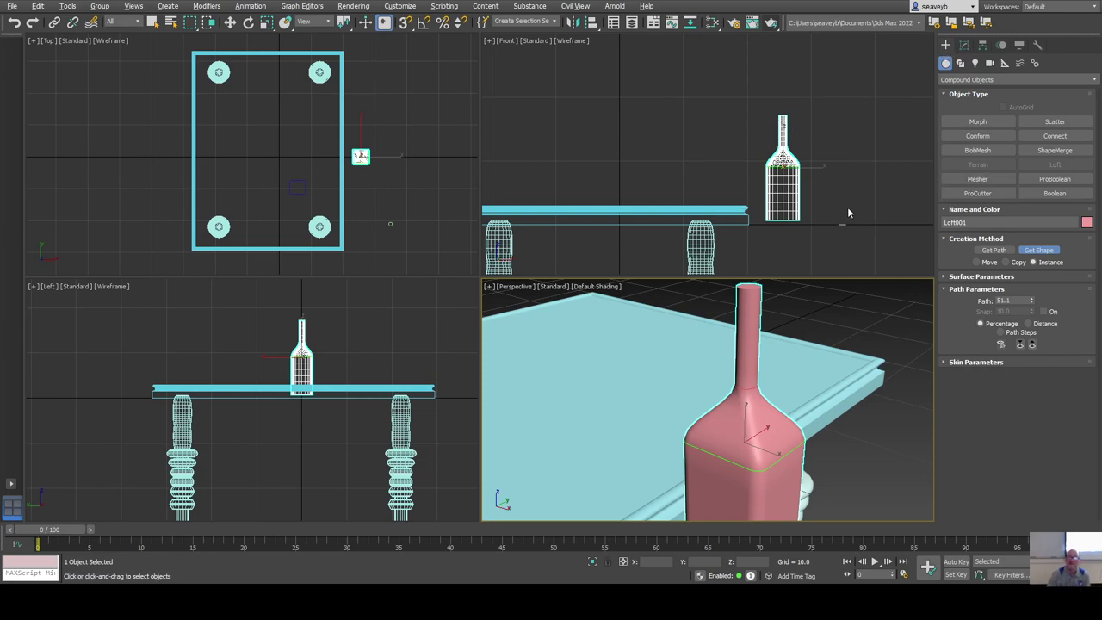
pyautogui.press('w')
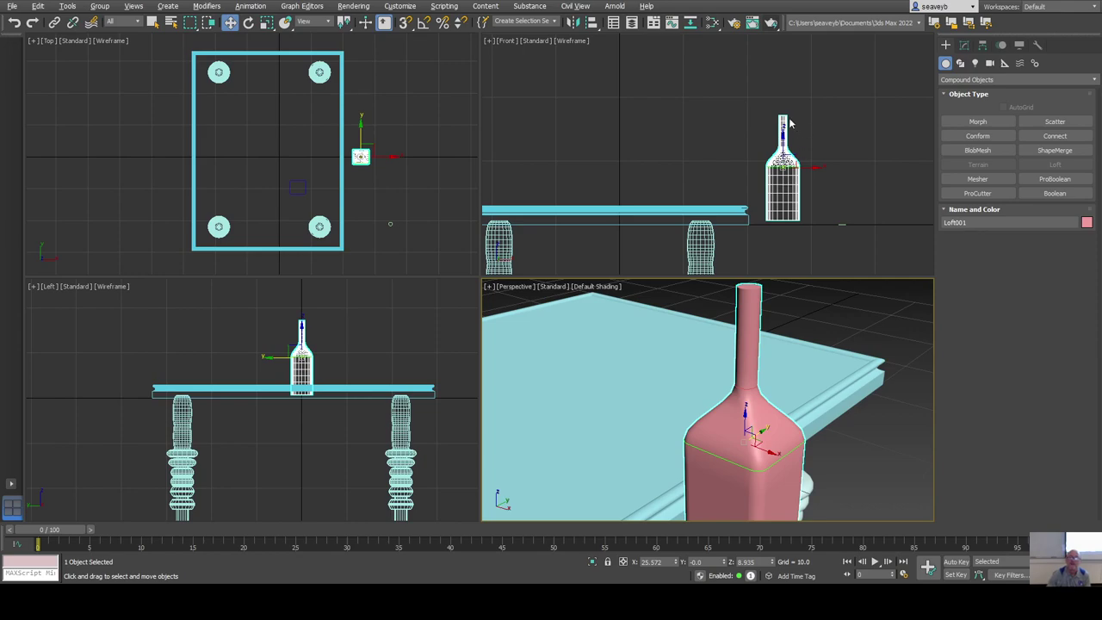
# Lower the top vertex of the loft's path line to a Z of about 12.2 to shorten the bottle.
pyautogui.click(970, 49)
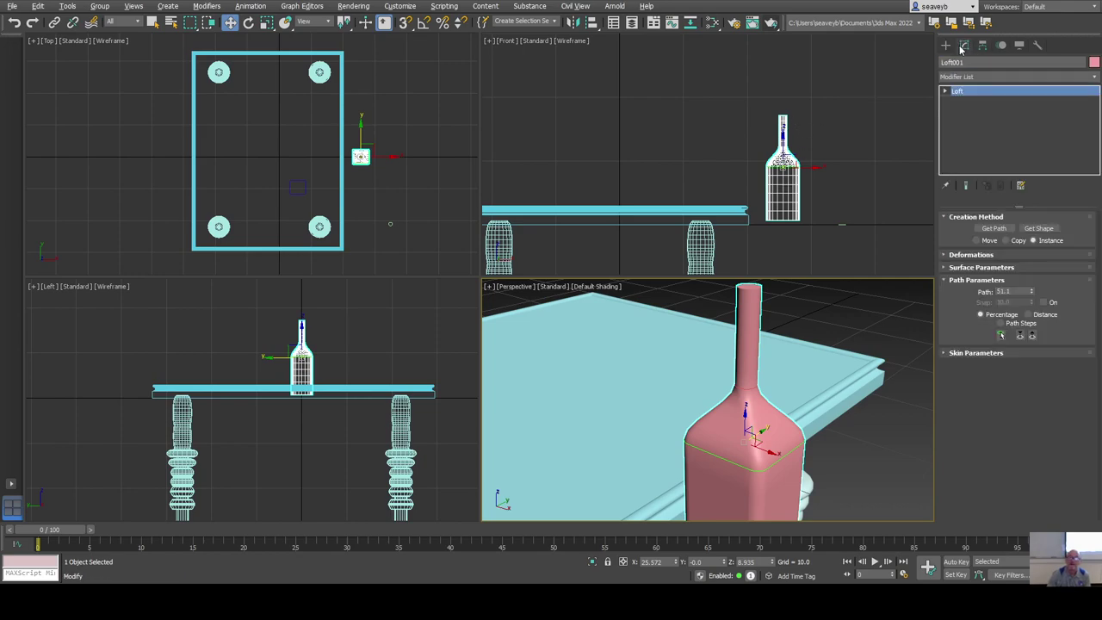
pyautogui.click(946, 92)
pyautogui.click(964, 111)
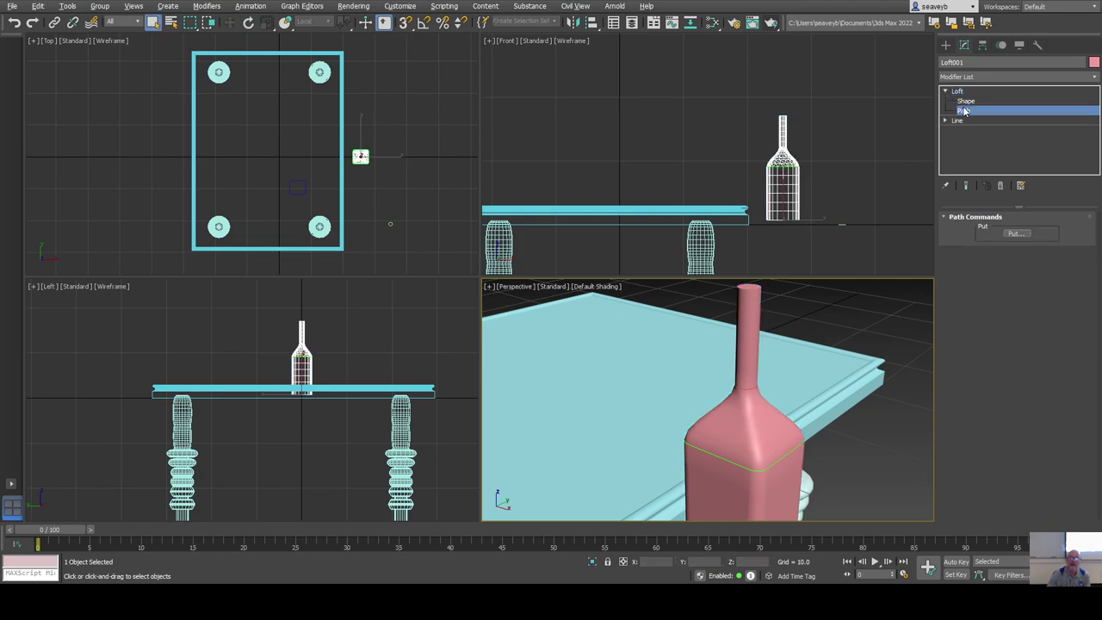
pyautogui.click(947, 122)
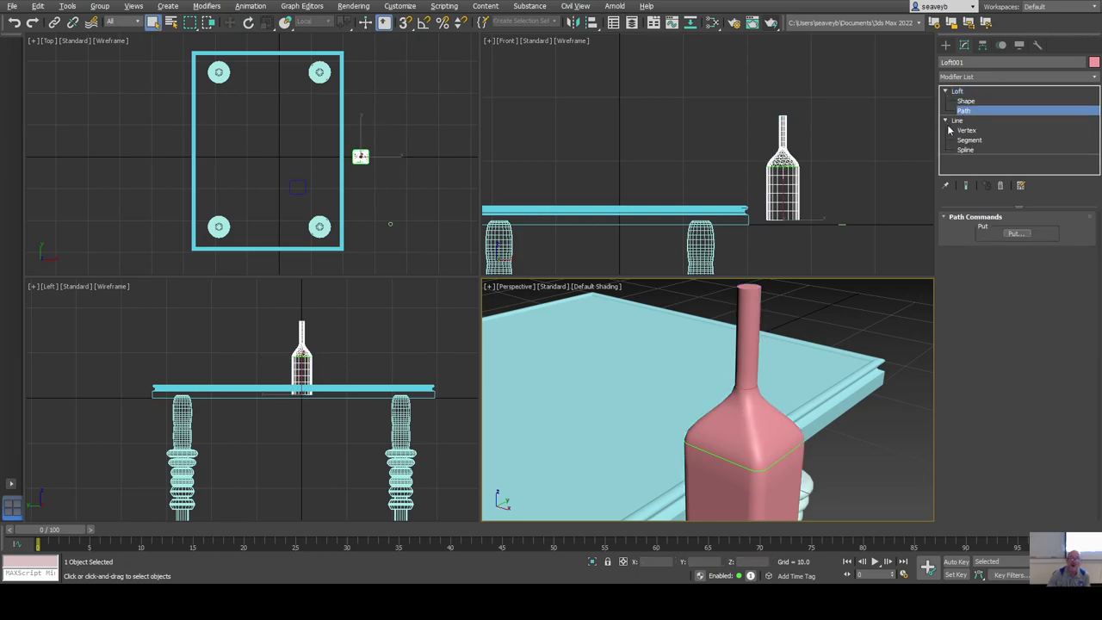
pyautogui.click(964, 130)
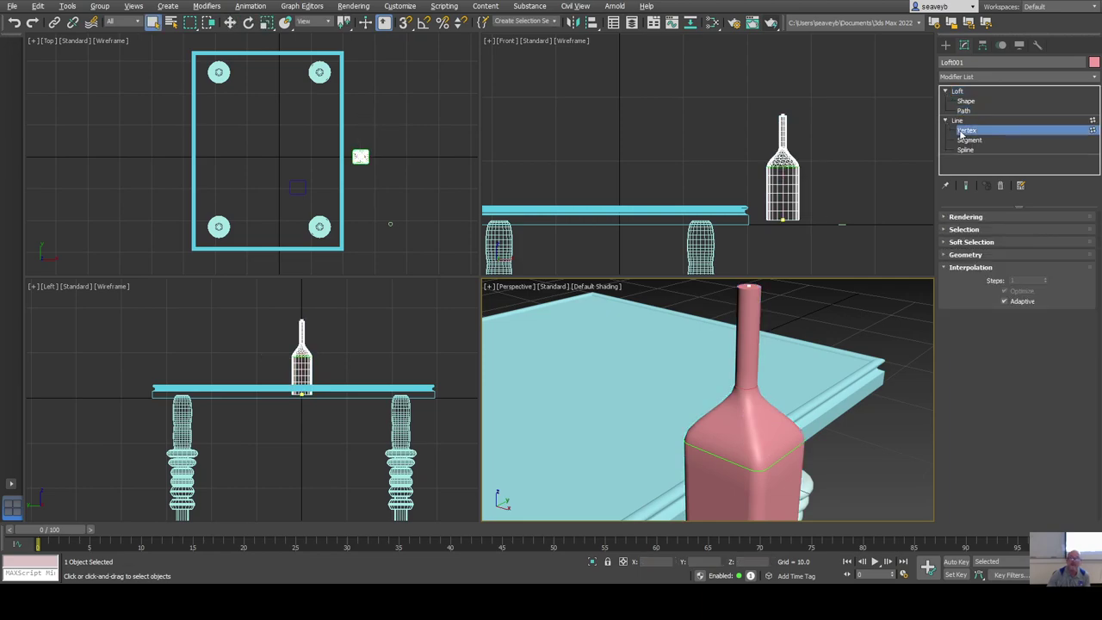
pyautogui.click(782, 114)
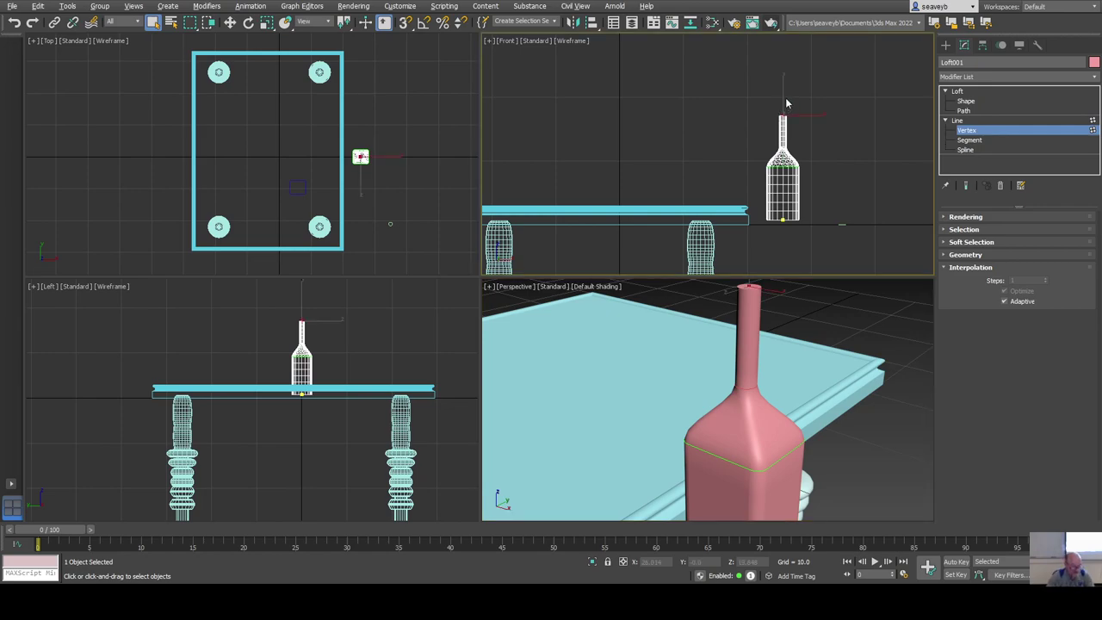
pyautogui.press('w')
pyautogui.moveTo(782, 88); pyautogui.dragTo(783, 120)
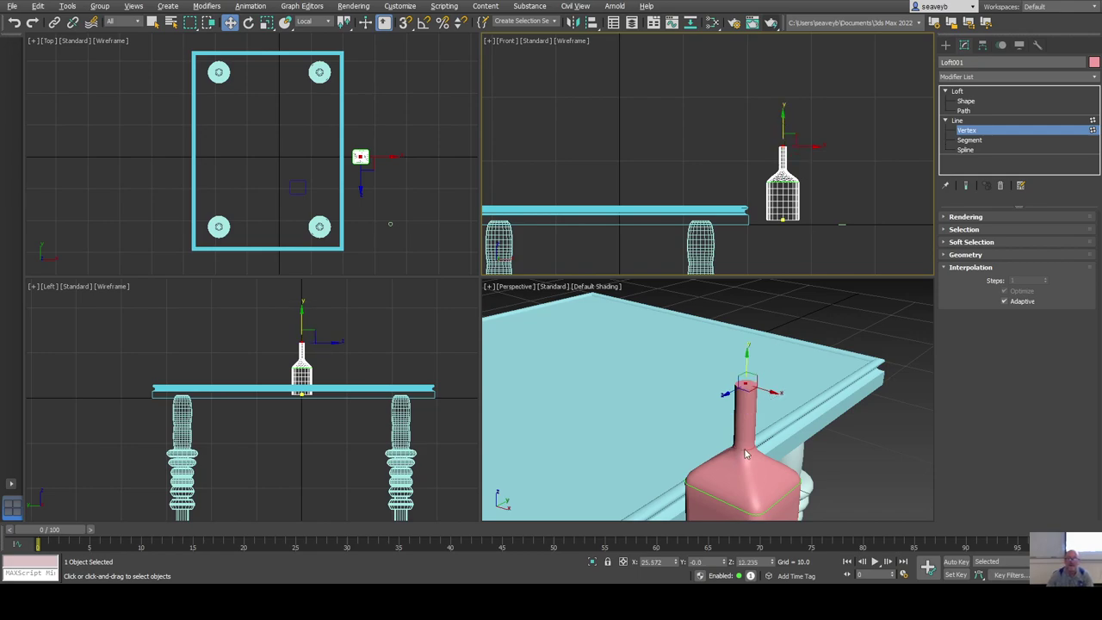
# Raise the loft's neck circle shape along the path to a path level of about 98.4, near the bottle's mouth.
pyautogui.click(966, 102)
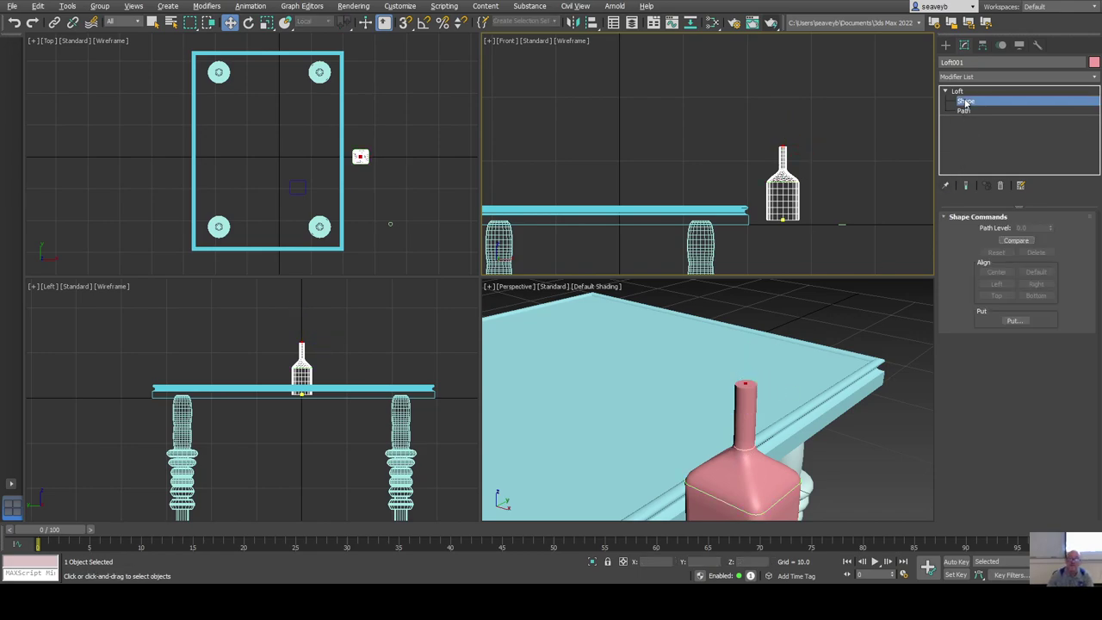
pyautogui.click(745, 450)
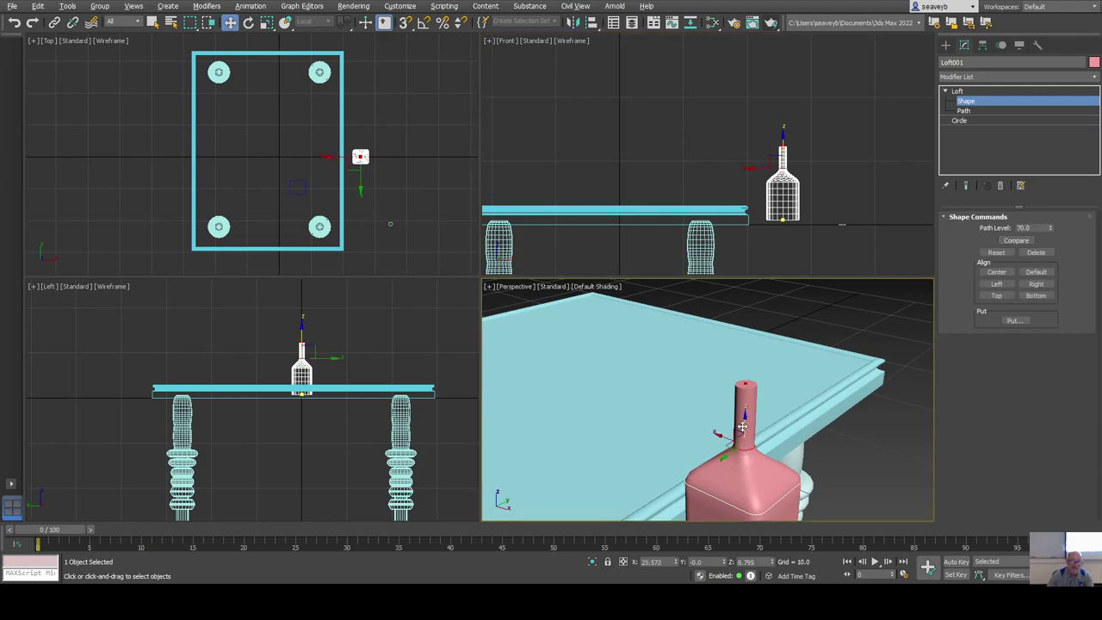
pyautogui.moveTo(742, 425); pyautogui.dragTo(745, 380)
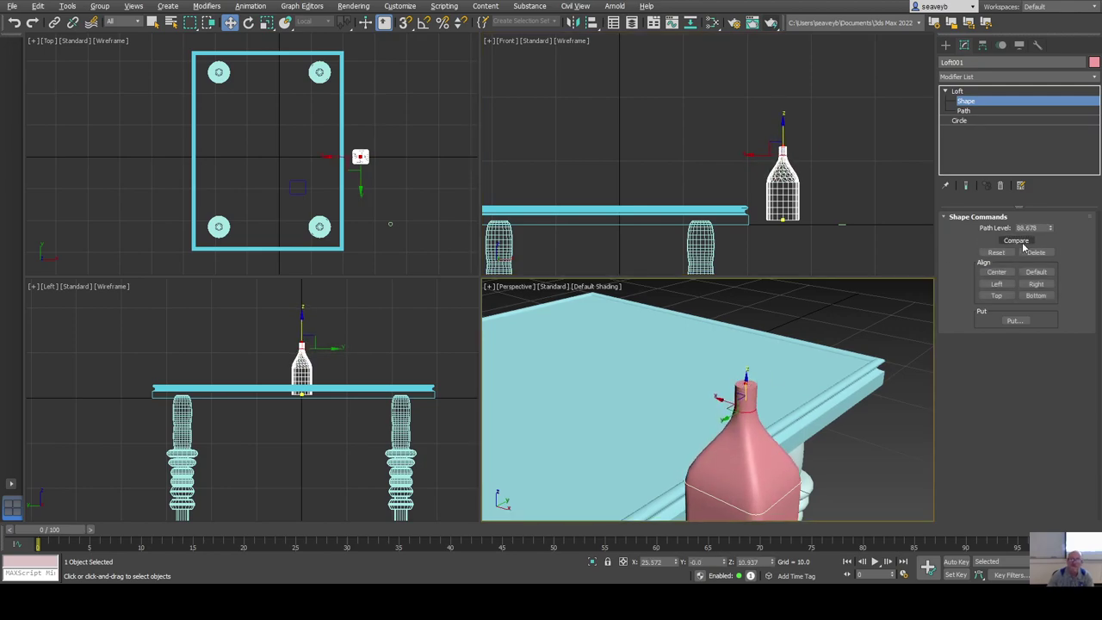
pyautogui.moveTo(1049, 229); pyautogui.dragTo(1048, 222)
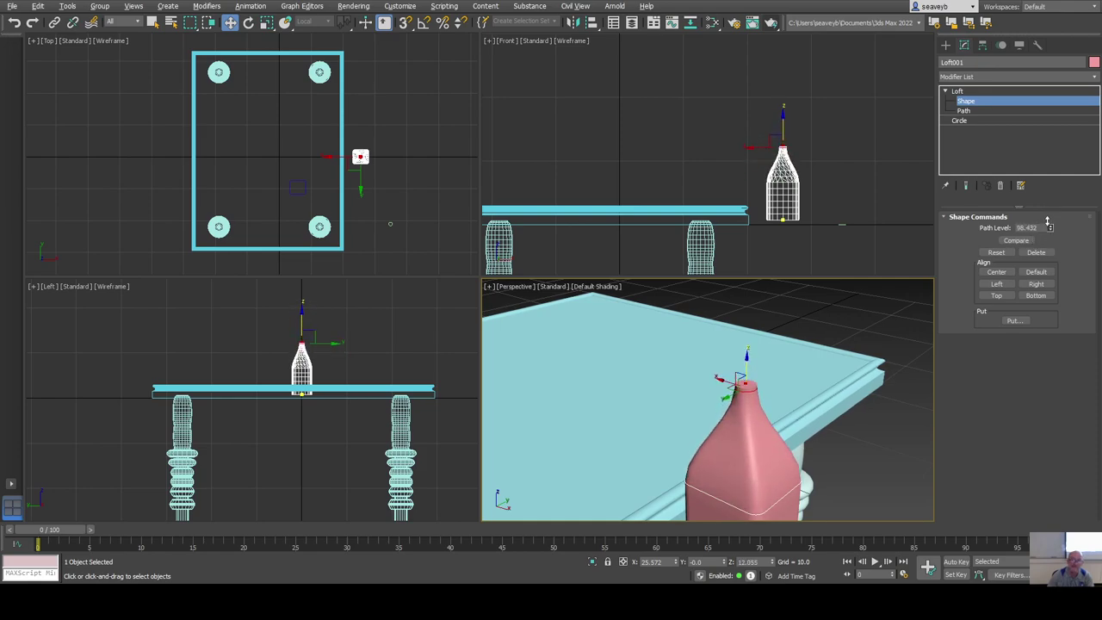
# Raise the loft's rounded rectangle shape from path level 51.1 to about 70.5 to lift the bottle's shoulder, and finish editing the shapes.
pyautogui.write('51.1')
pyautogui.press('Return')
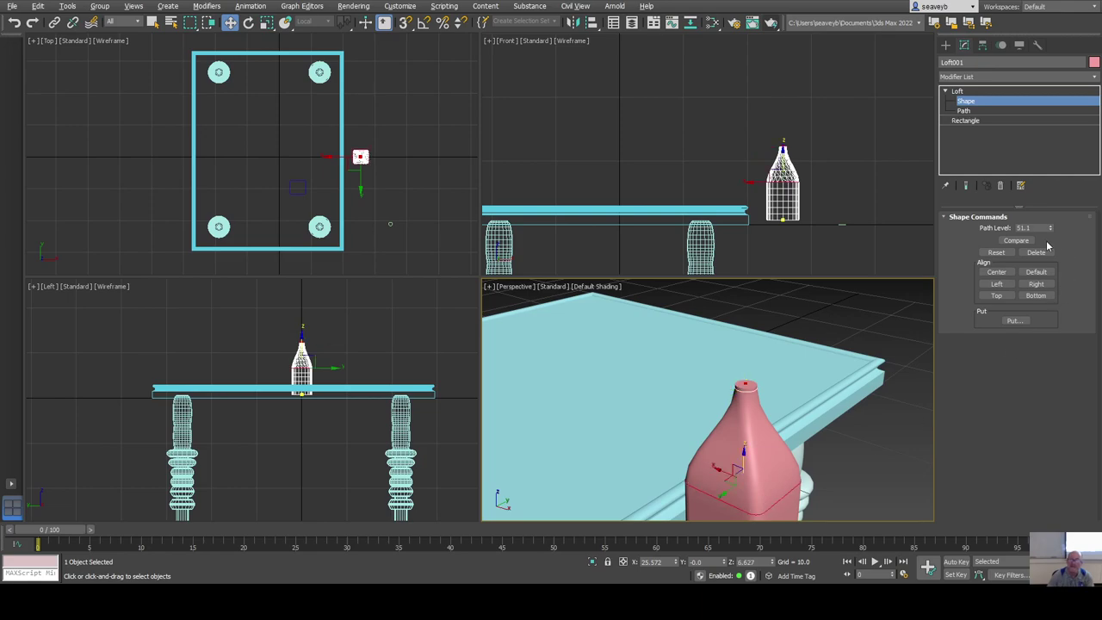
pyautogui.moveTo(1050, 227); pyautogui.dragTo(1049, 203)
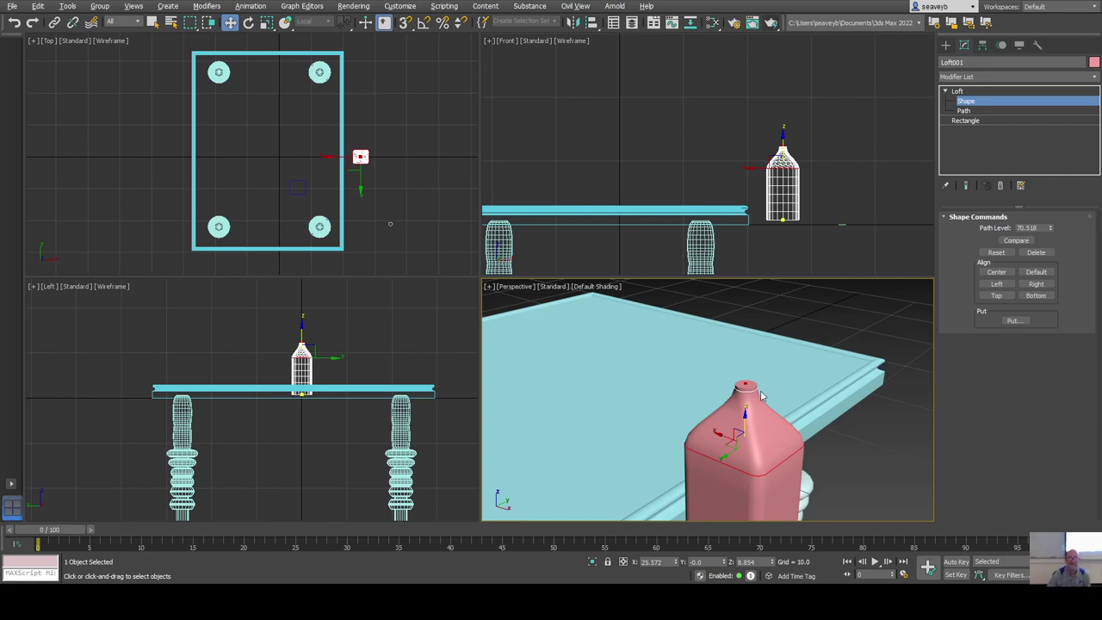
pyautogui.click(957, 91)
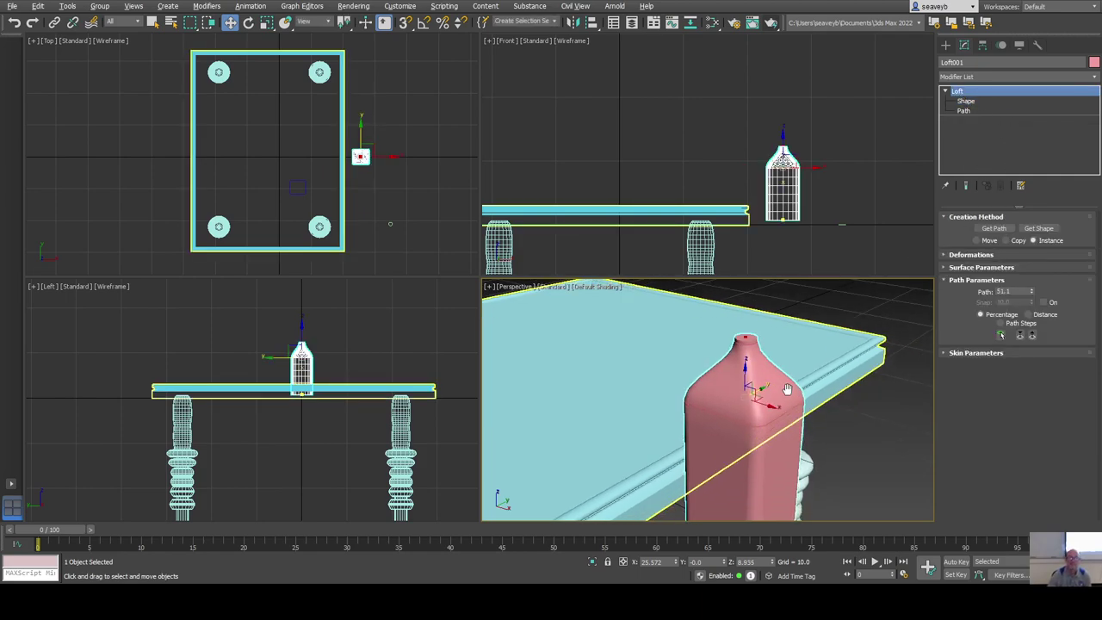
# Move the bottle onto the tabletop in the front view, about 15.8 units toward the table and 1.9 units up, and deselect it.
pyautogui.moveTo(787, 389); pyautogui.dragTo(822, 397, button='middle')
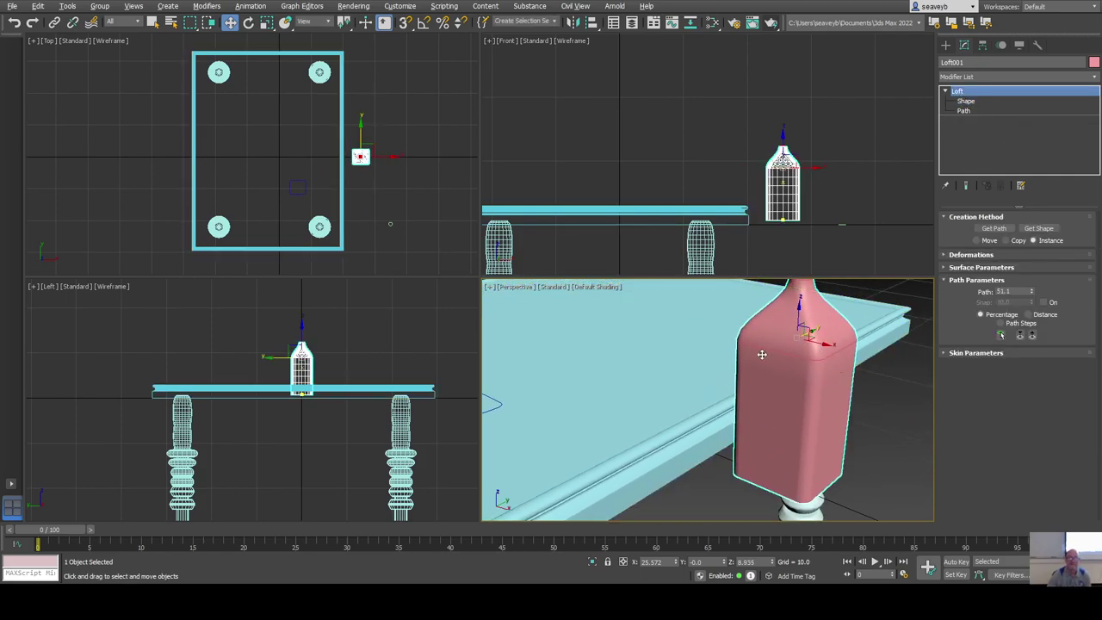
pyautogui.click(812, 167)
pyautogui.moveTo(812, 167); pyautogui.dragTo(695, 142)
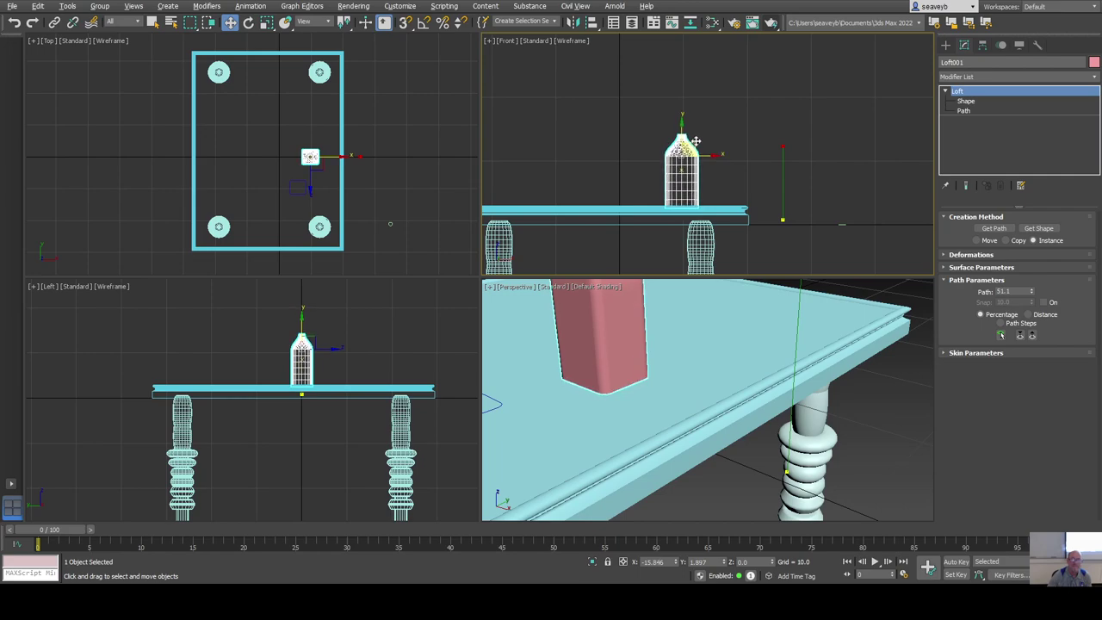
pyautogui.keyDown('alt'); pyautogui.moveTo(763, 362); pyautogui.dragTo(763, 425, button='middle'); pyautogui.keyUp('alt')
pyautogui.scroll(-3, 835, 413)
pyautogui.scroll(2, 827, 422)
pyautogui.click(534, 336)
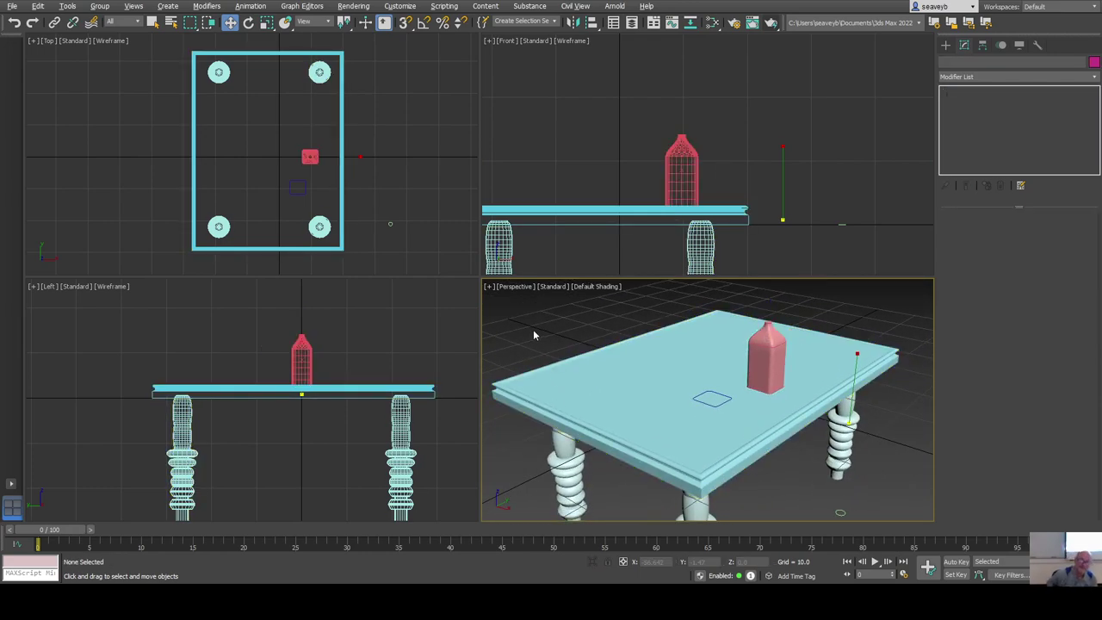